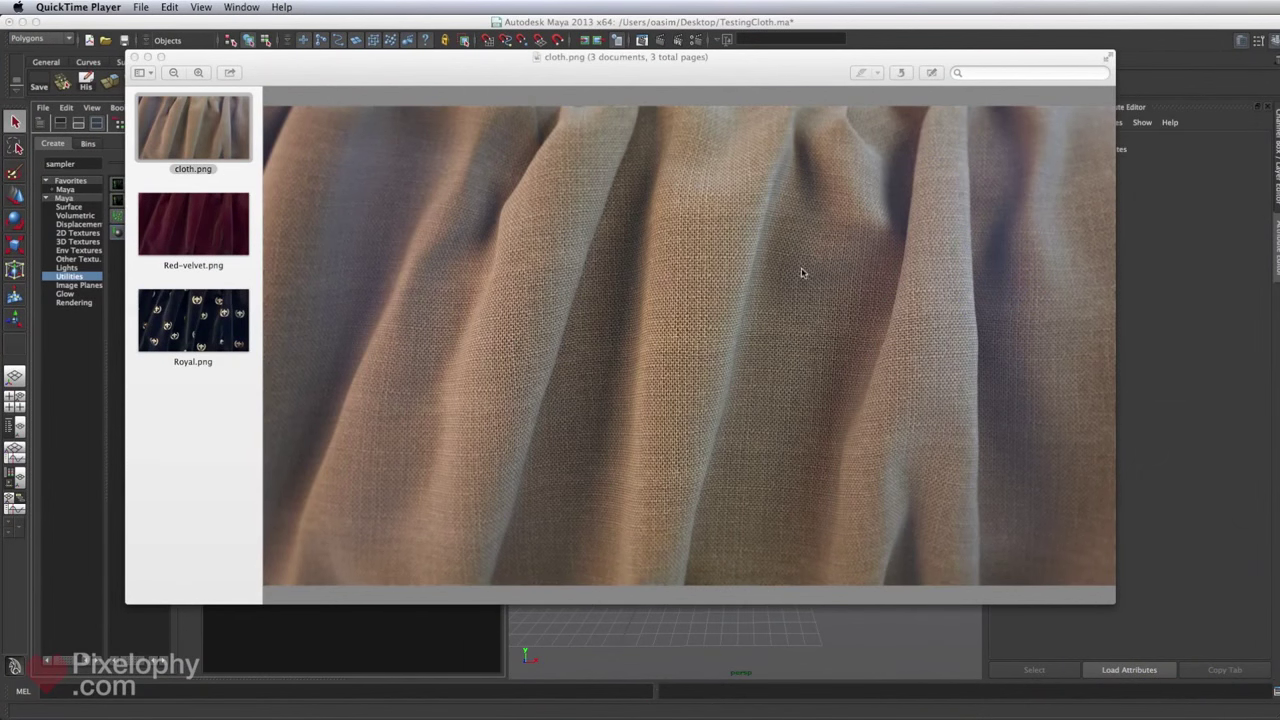
View the Red-velvet.png and Royal.png reference images and minimize the preview to return to Maya's Hypershade.
click(235, 243)
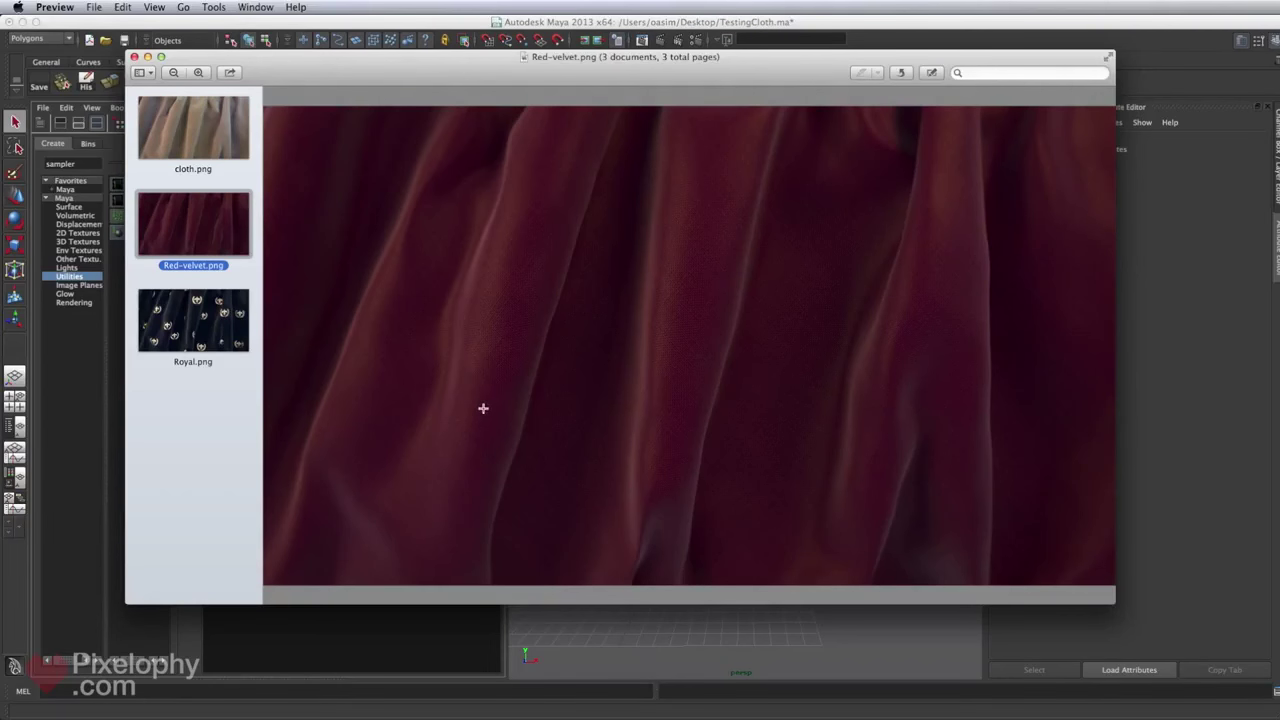
click(183, 333)
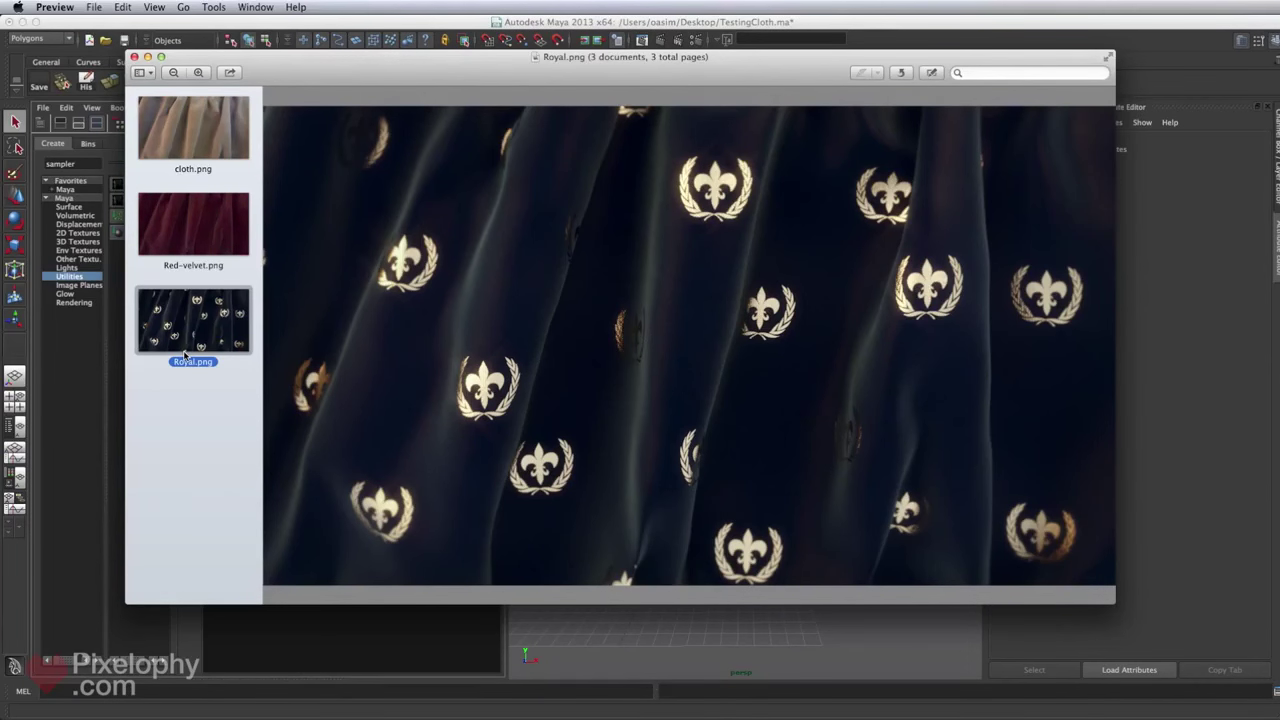
click(147, 57)
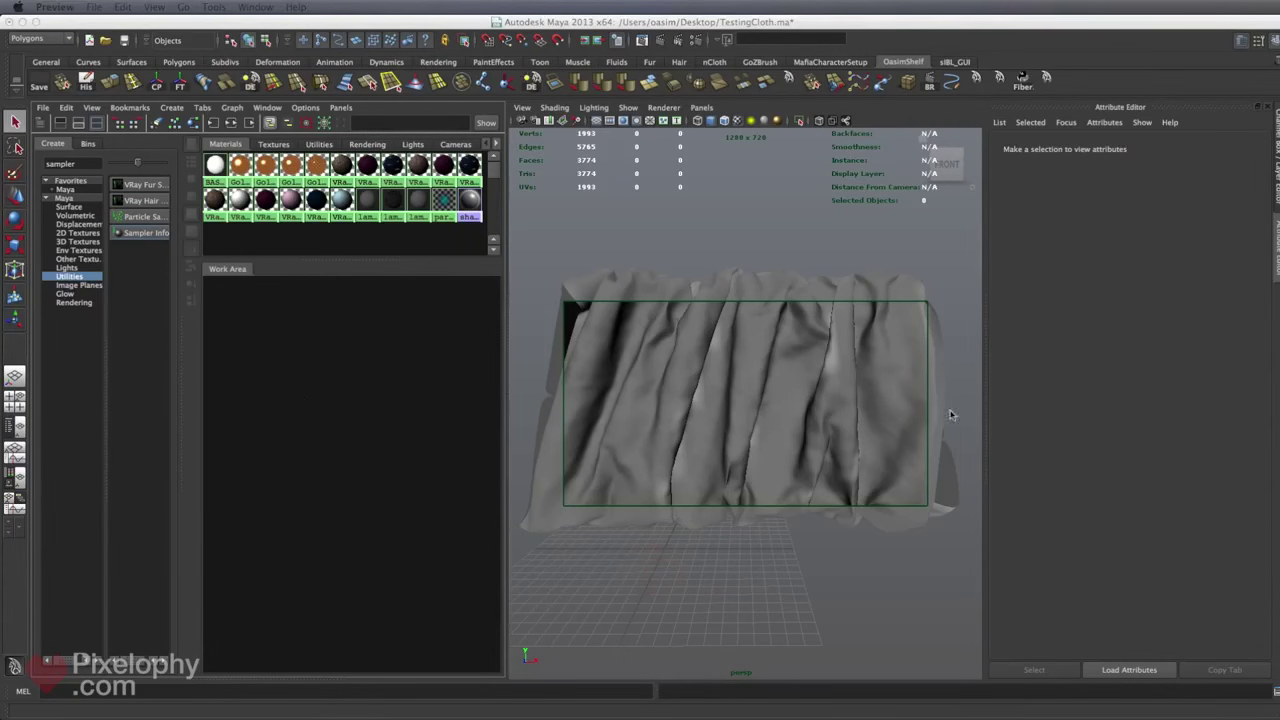
Clear the node filter, create a new VRay Mtl and place it in the middle of the work area.
click(316, 359)
click(82, 200)
double_click(74, 163)
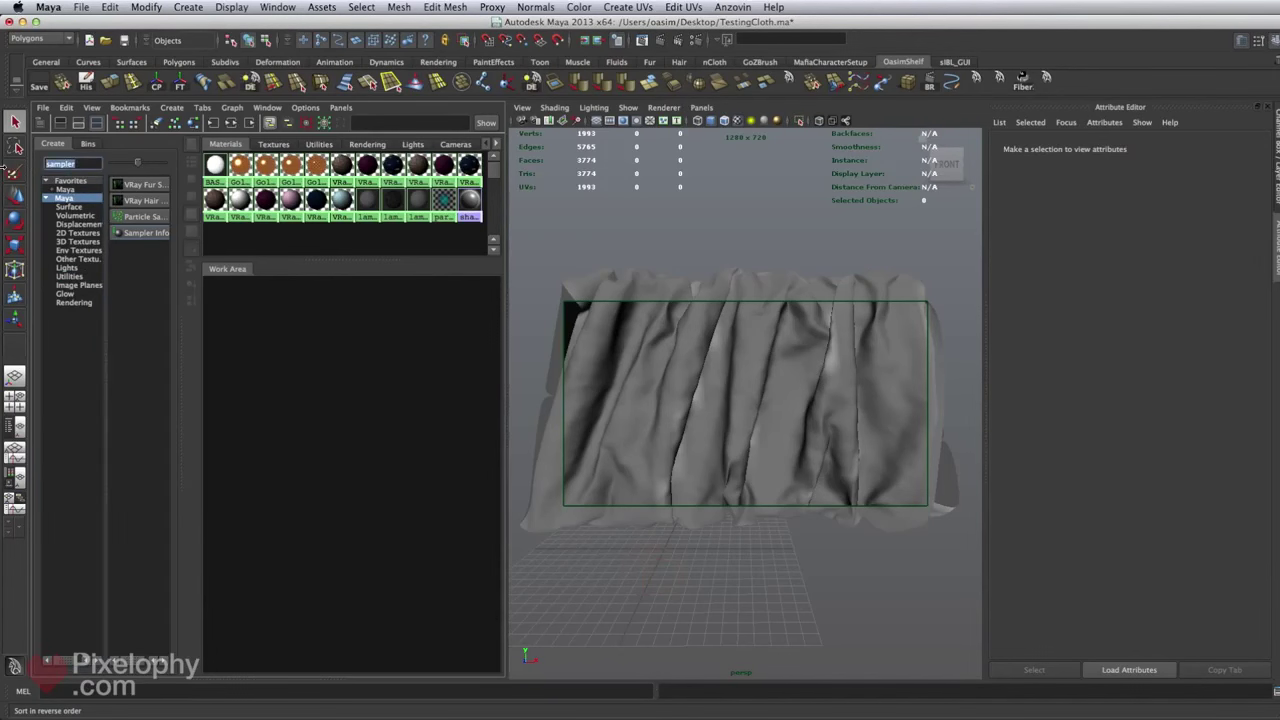
key(BackSpace)
click(138, 297)
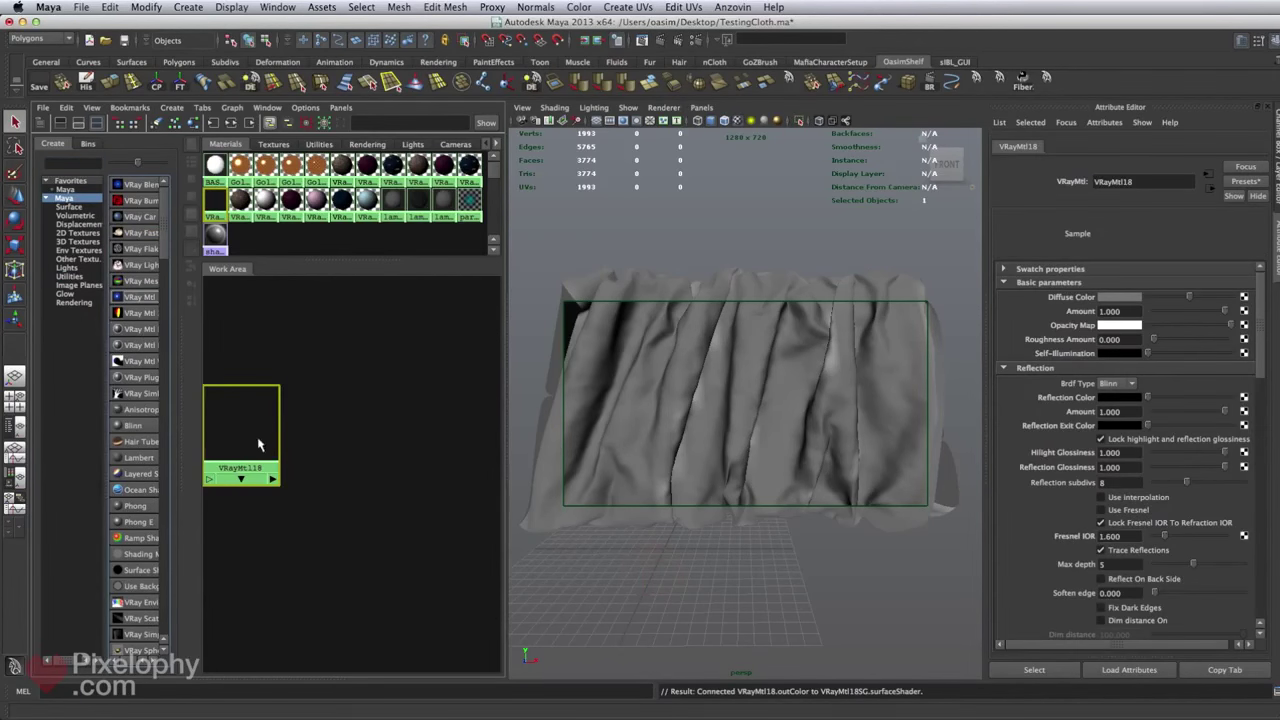
drag(258, 444, 432, 382)
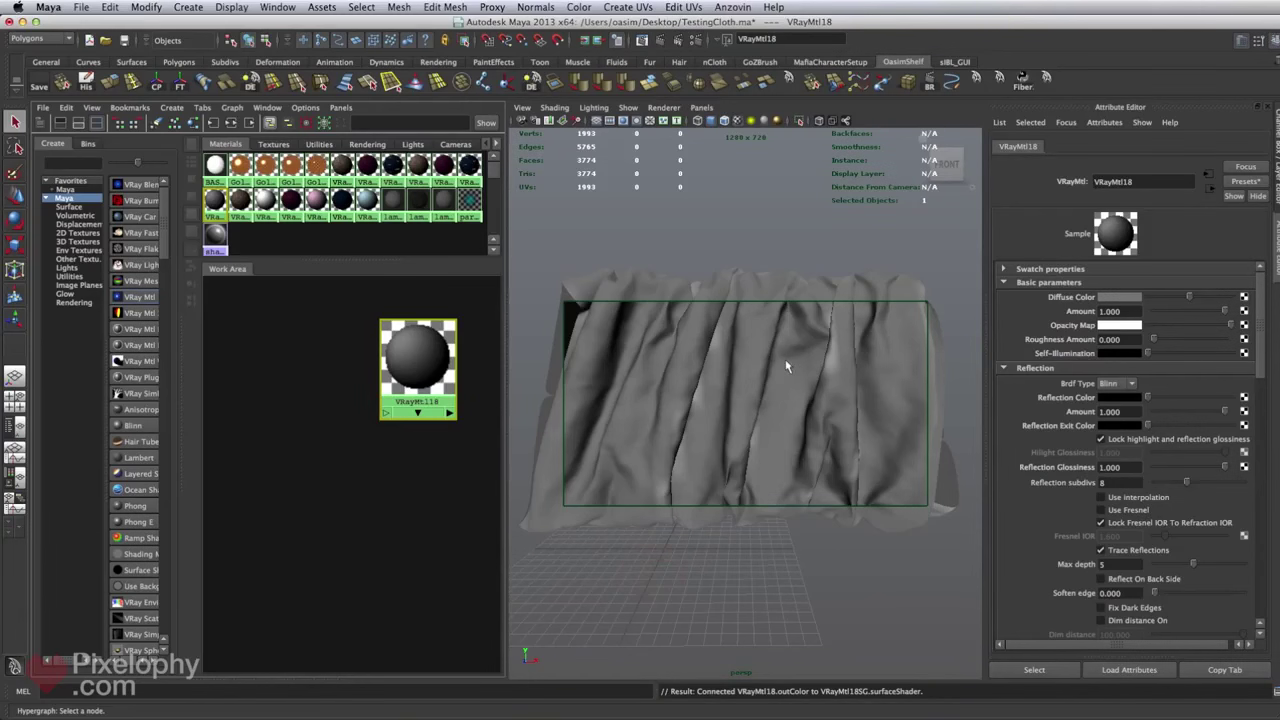
Check the linen curtain reference photo, create a Ramp texture and connect it to the VRay material's Self-Illumination.
drag(1279, 122, 741, 57)
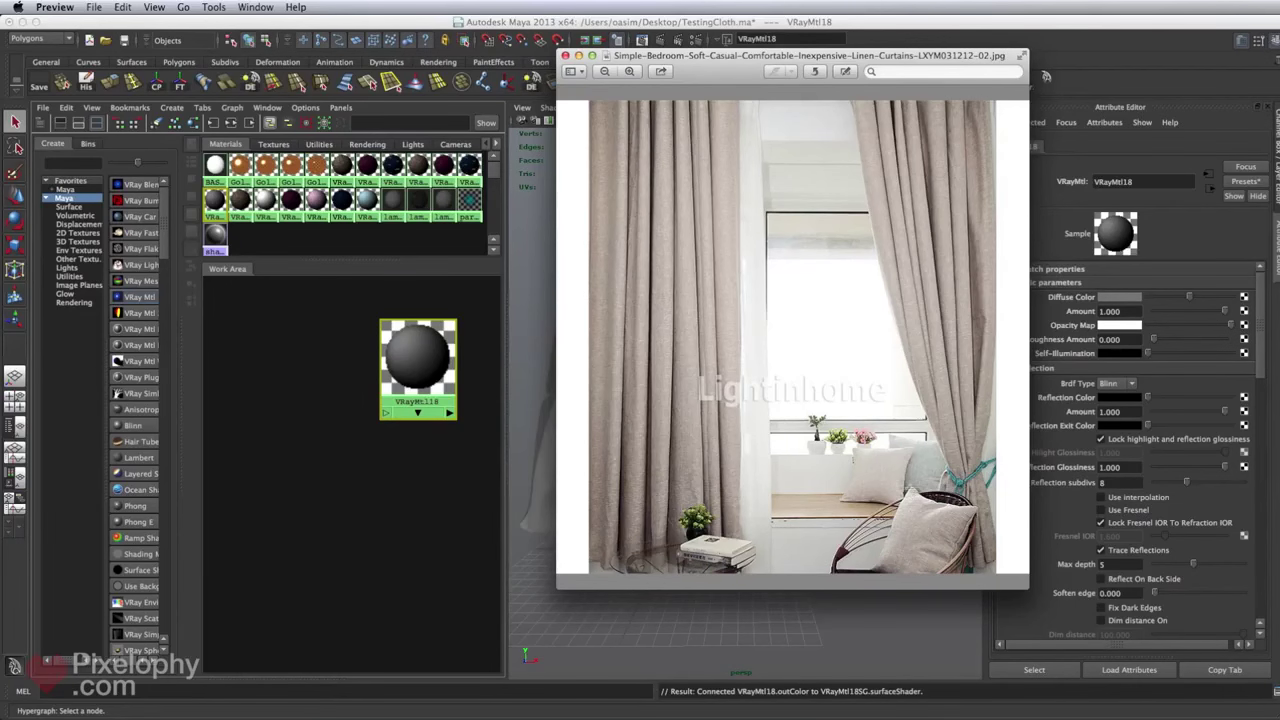
drag(846, 62, 1279, 110)
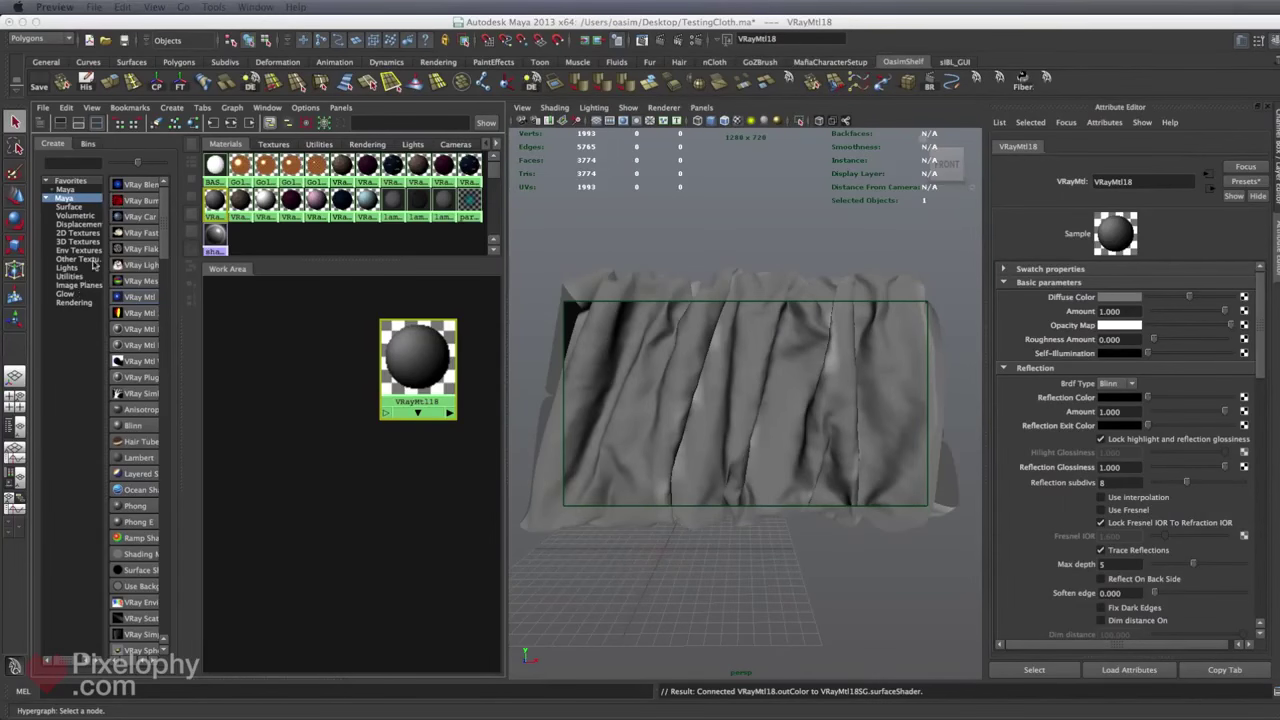
click(78, 232)
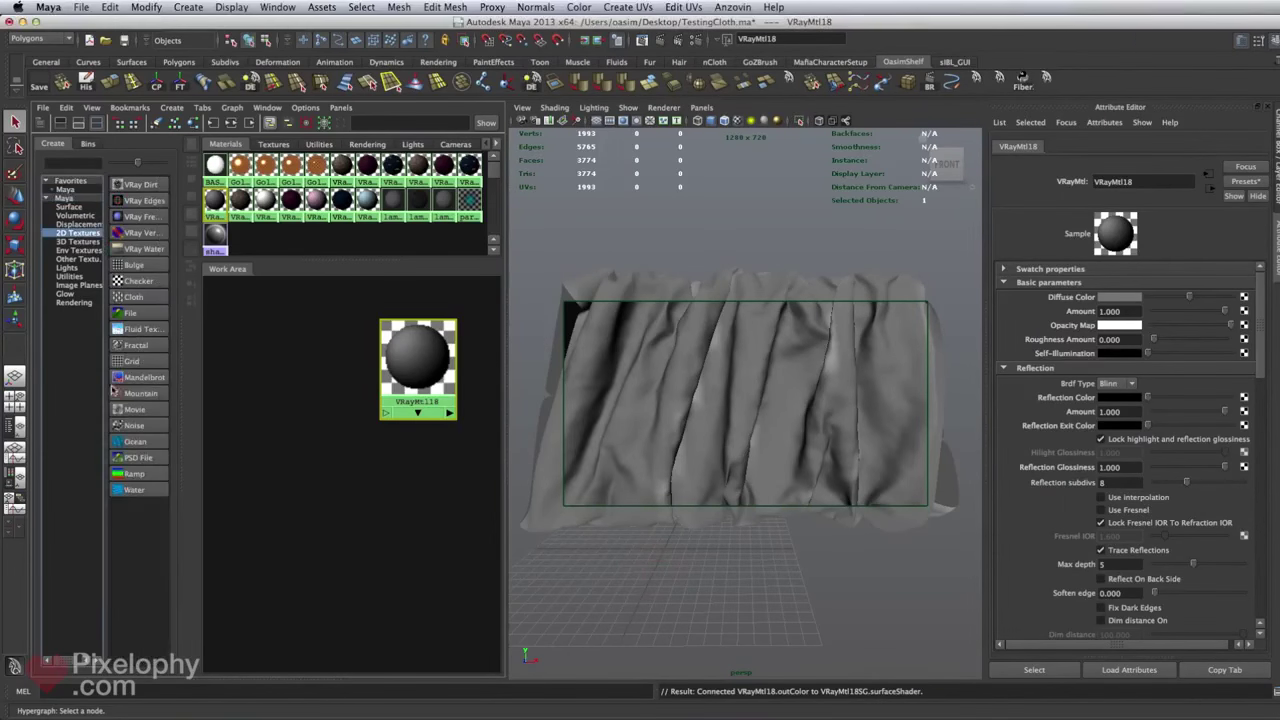
click(140, 472)
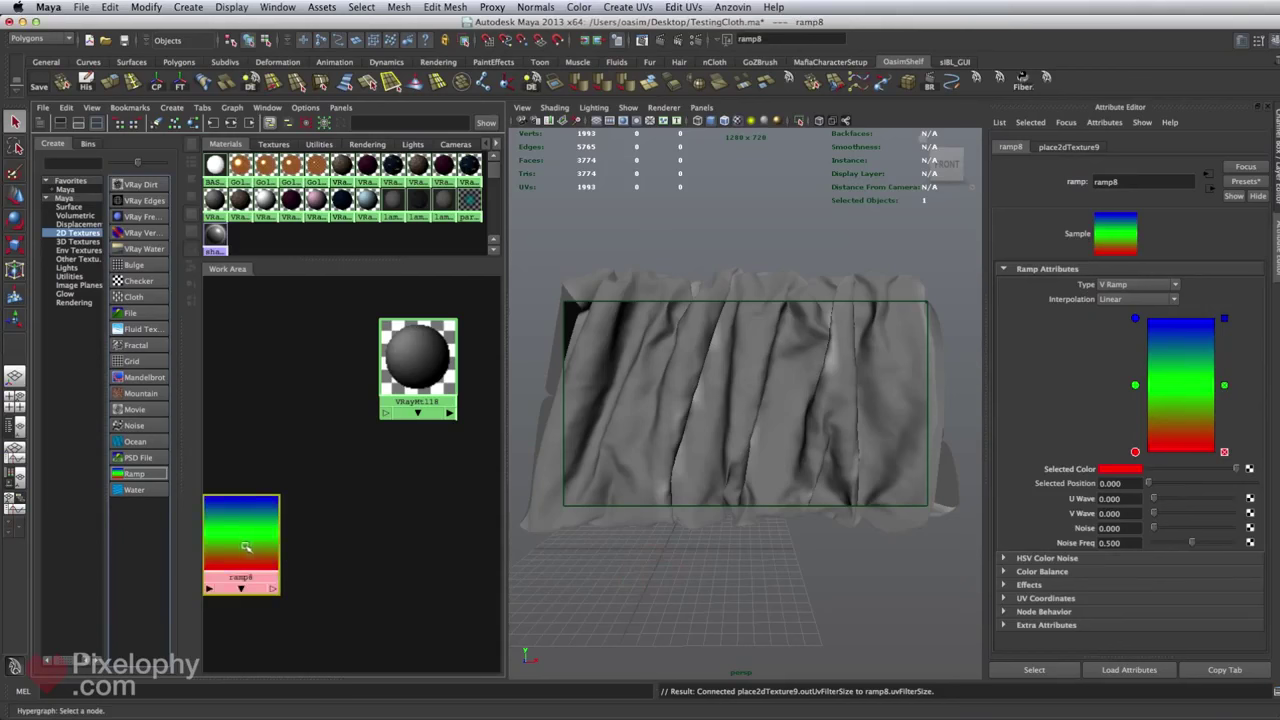
drag(247, 547, 348, 493)
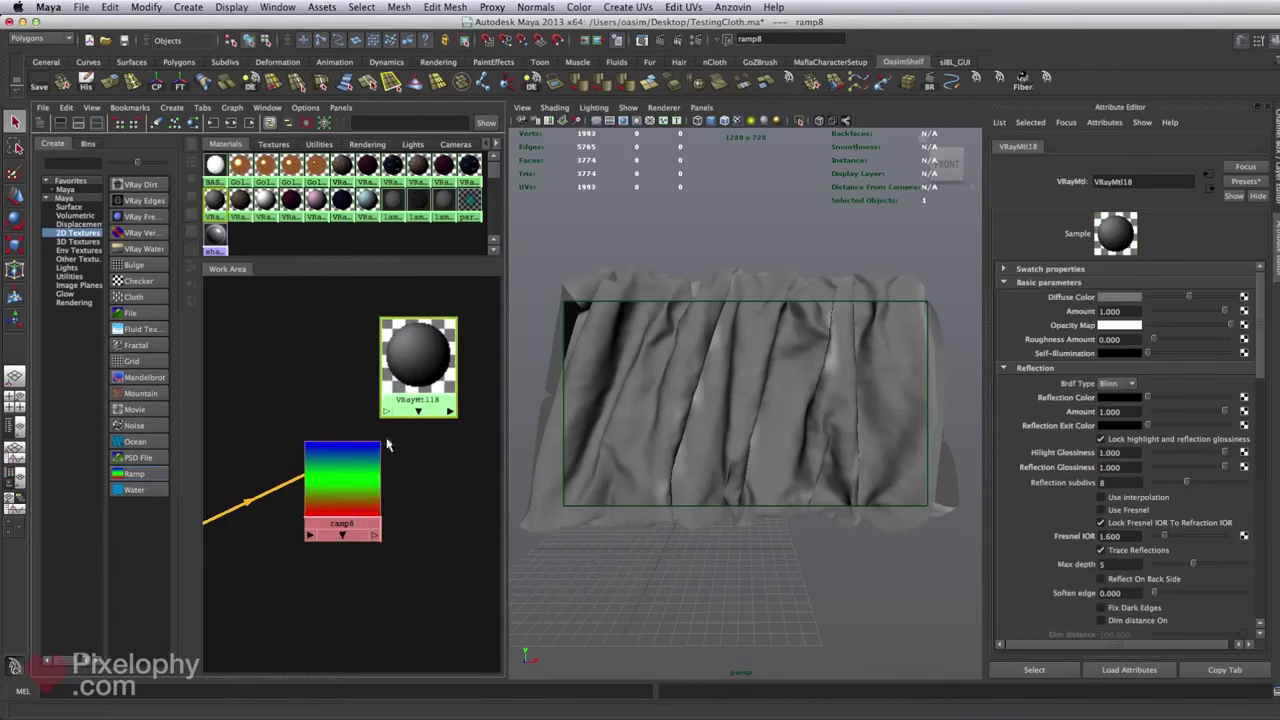
middle_drag(367, 500, 1052, 360)
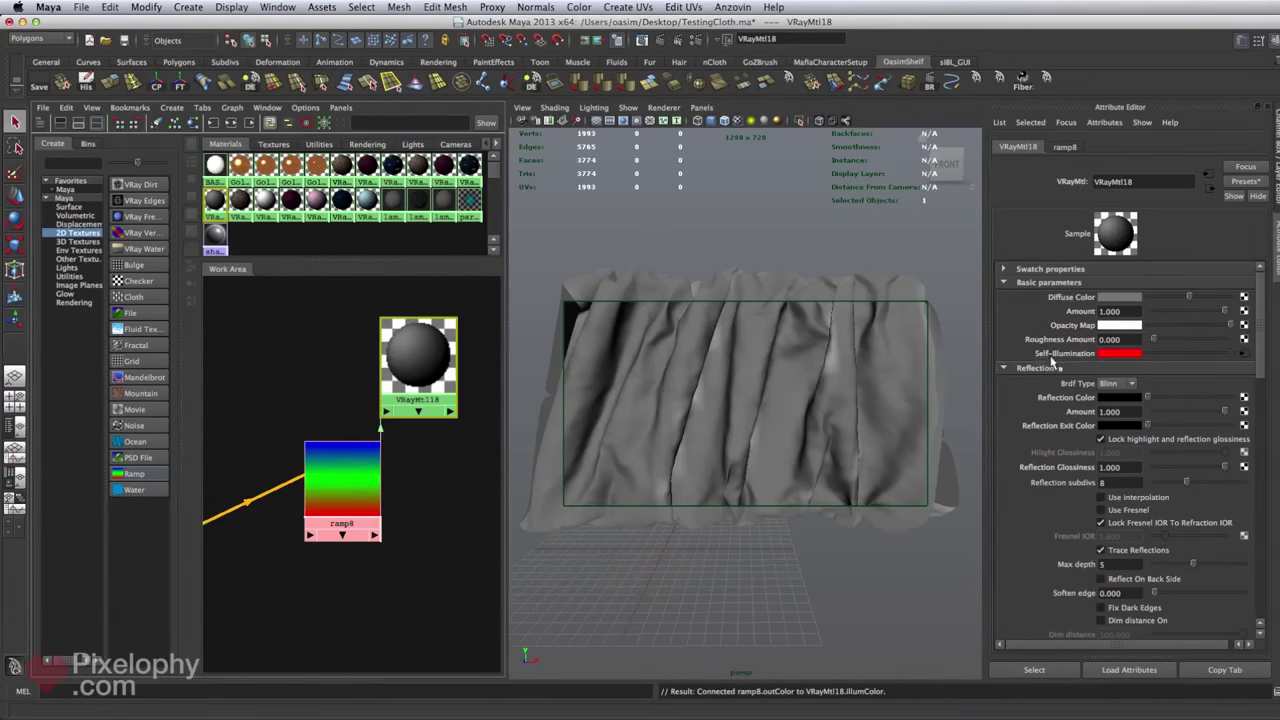
drag(342, 480, 300, 426)
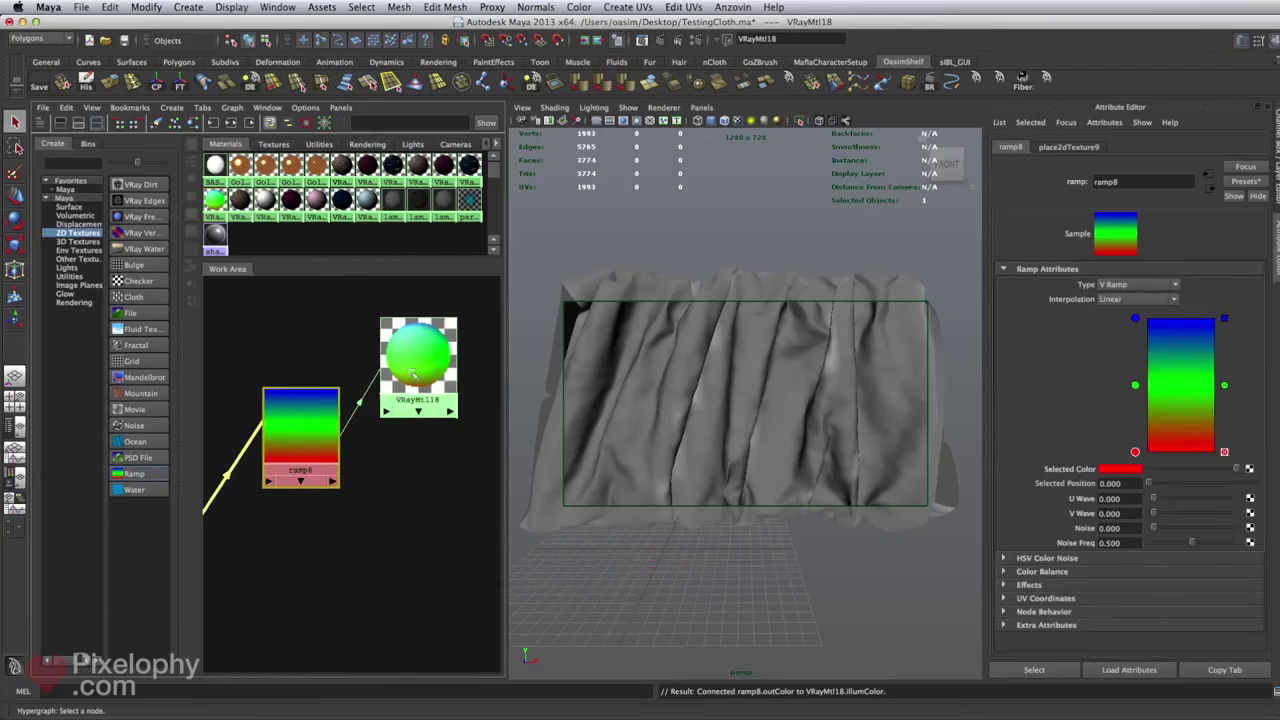
alt+middle_drag(396, 408, 418, 394)
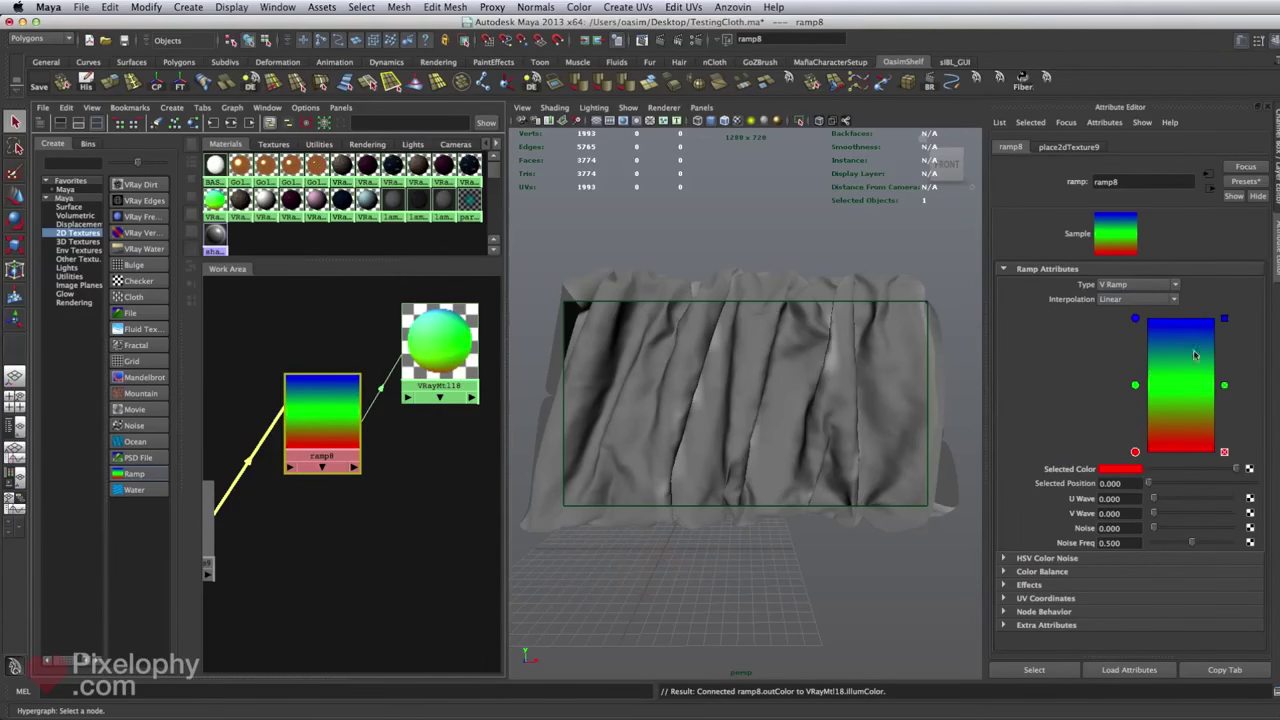
Turn the ramp into a greyscale gradient by removing the middle green entry and making the top black and the bottom white.
click(1224, 386)
click(1135, 318)
mouse_move(1236, 467)
mouse_down()
mouse_move(1141, 467)
mouse_move(1240, 468)
mouse_up()
click(1136, 452)
Delete the ramp's place2dTexture node and move the ramp up beside the VRay material.
alt+middle_drag(322, 482, 372, 479)
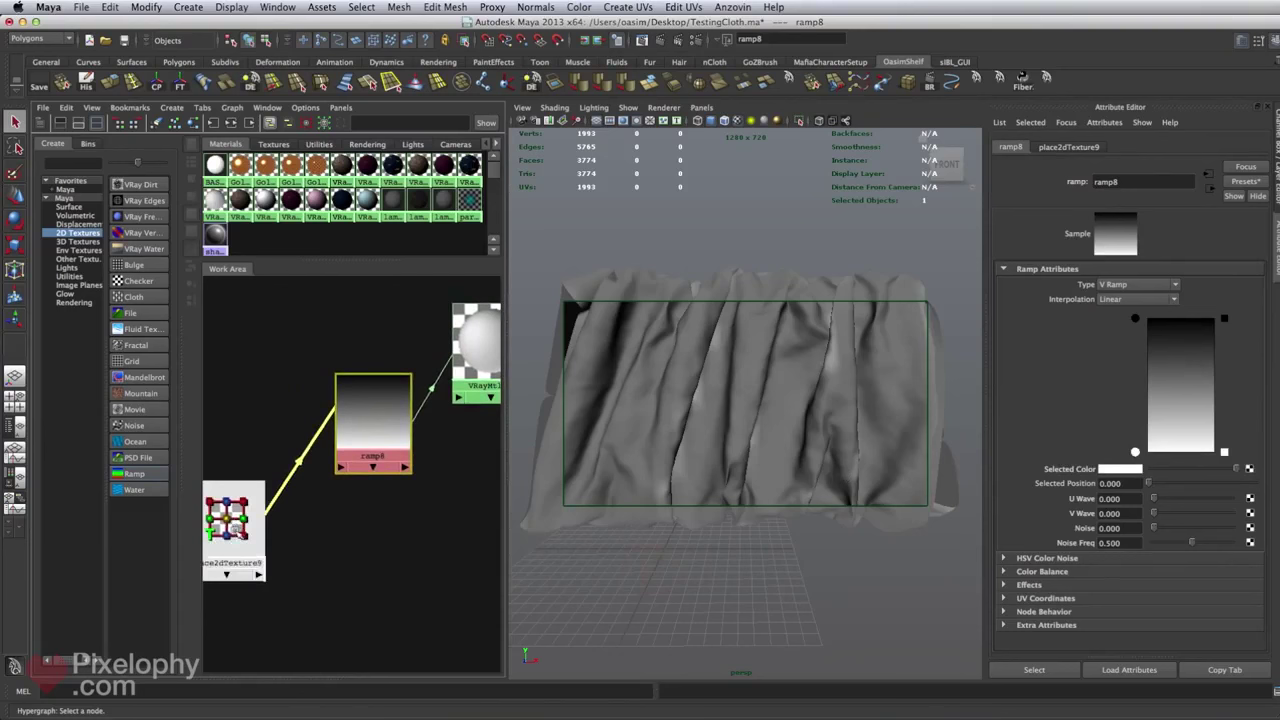
click(230, 518)
key(Delete)
drag(373, 397, 364, 319)
Filter the utility nodes for "sampler", create a Sampler Info node and place it below the ramp.
click(66, 198)
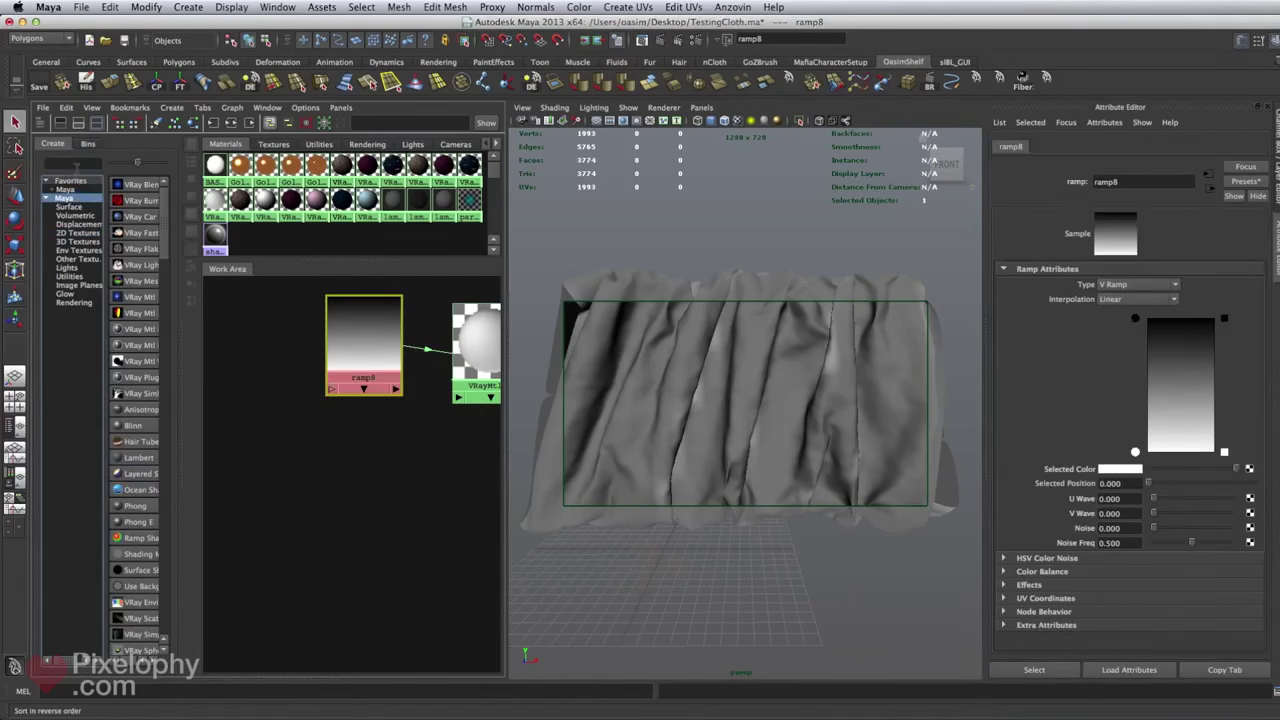
click(69, 277)
click(80, 163)
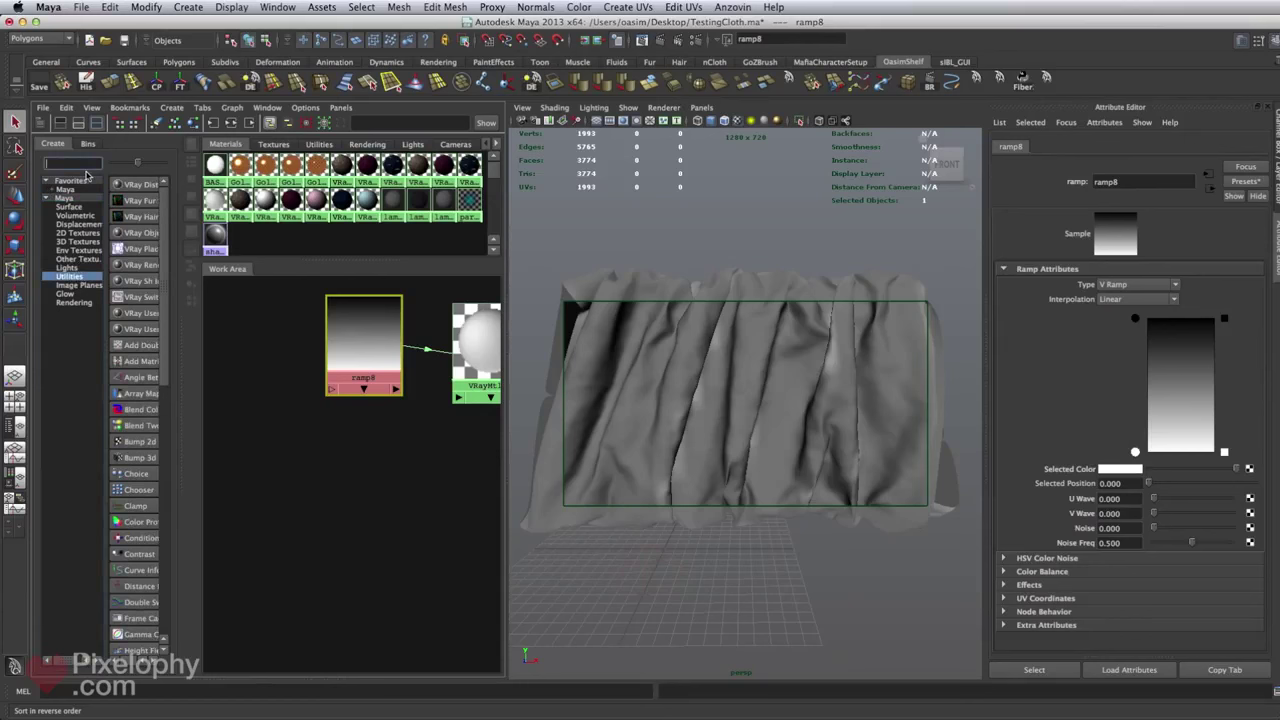
text(sampler)
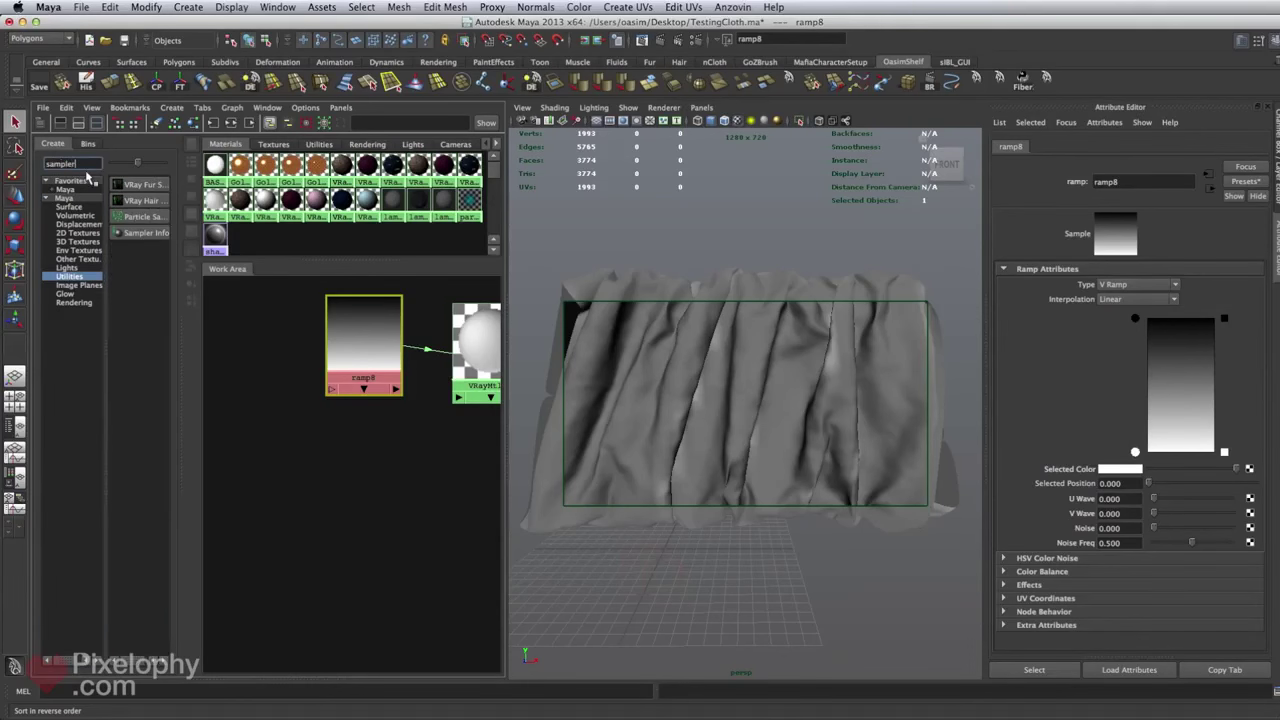
click(145, 232)
drag(394, 334, 283, 483)
Connect the Sampler Info node's facingRatio to both uCoord and vCoord of the ramp in the Connection Editor.
middle_drag(283, 465, 379, 376)
click(399, 411)
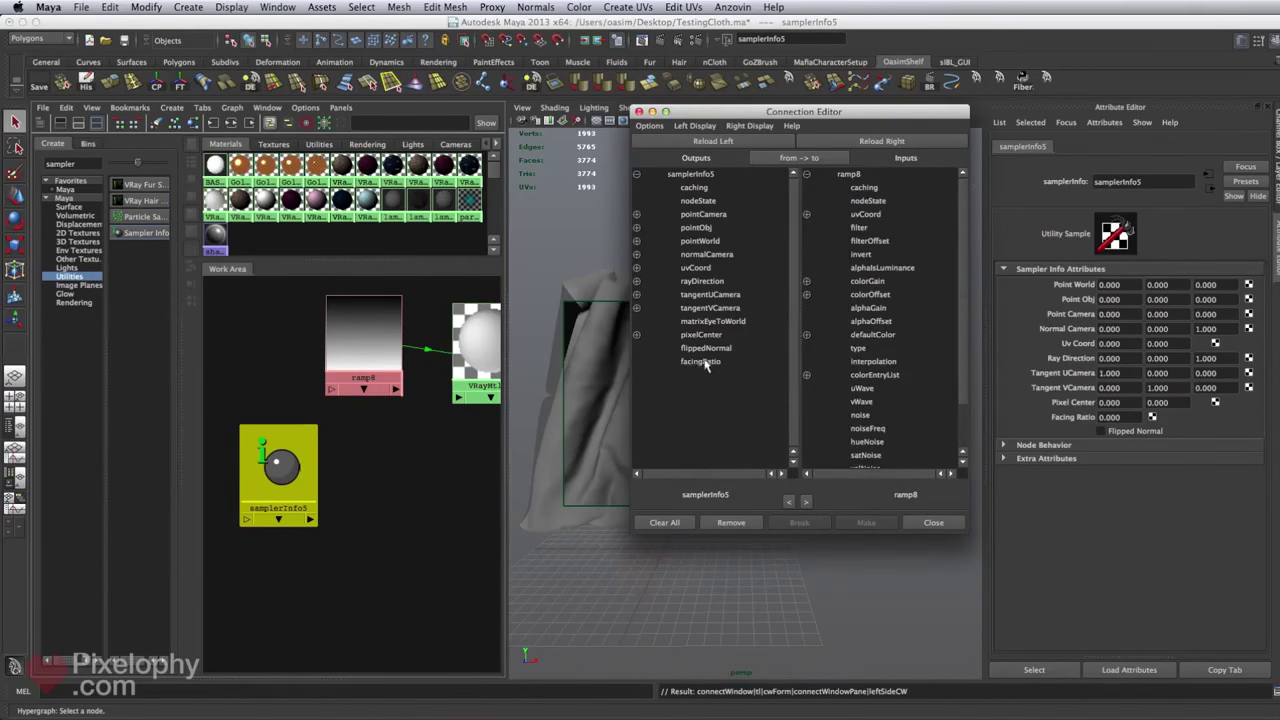
click(704, 362)
click(806, 214)
click(877, 228)
click(877, 241)
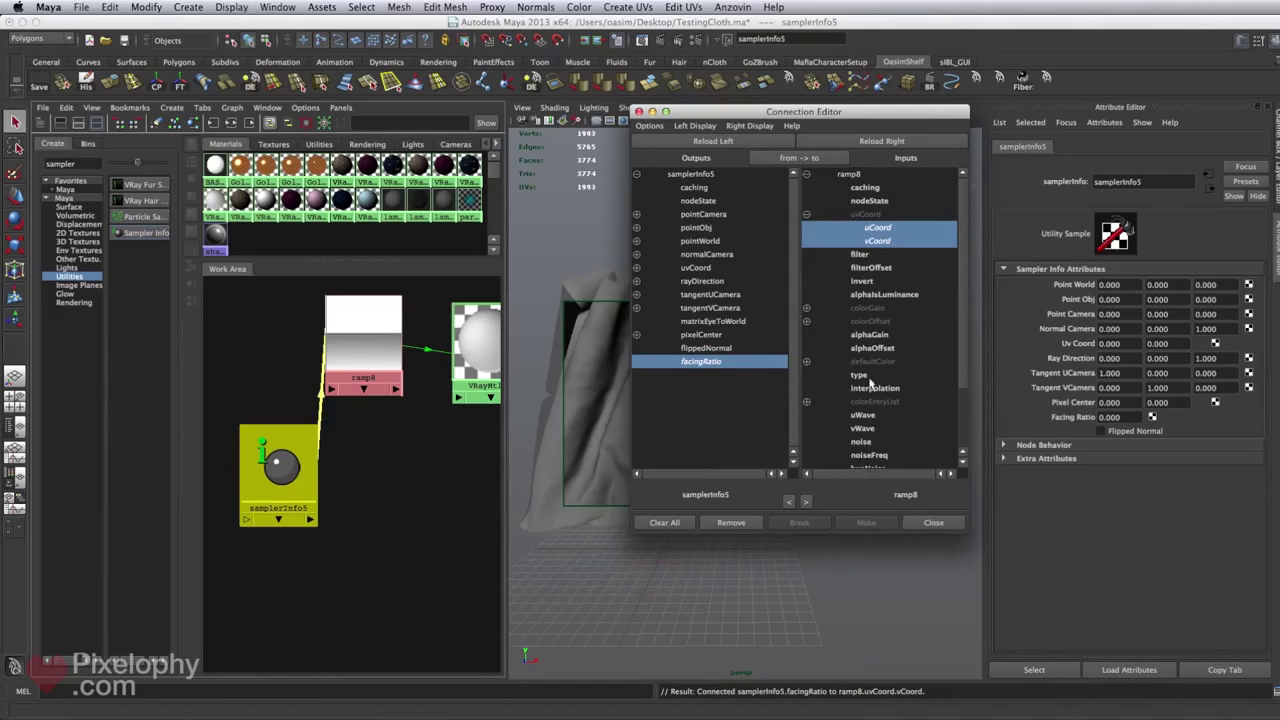
Compare the V Ramp and U Ramp types on the ramp, leaving the type at V Ramp.
click(388, 362)
click(1137, 289)
click(1156, 297)
click(1157, 287)
click(1152, 297)
click(1151, 286)
click(1148, 307)
click(1146, 289)
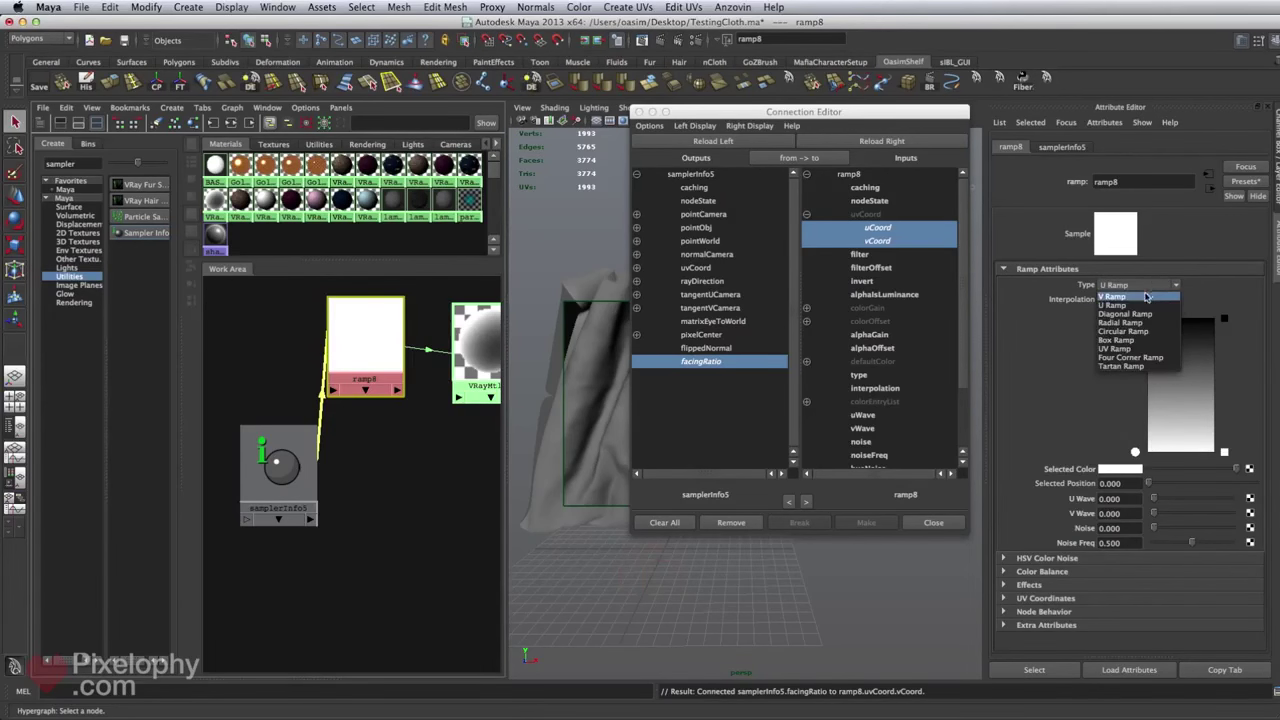
click(1132, 281)
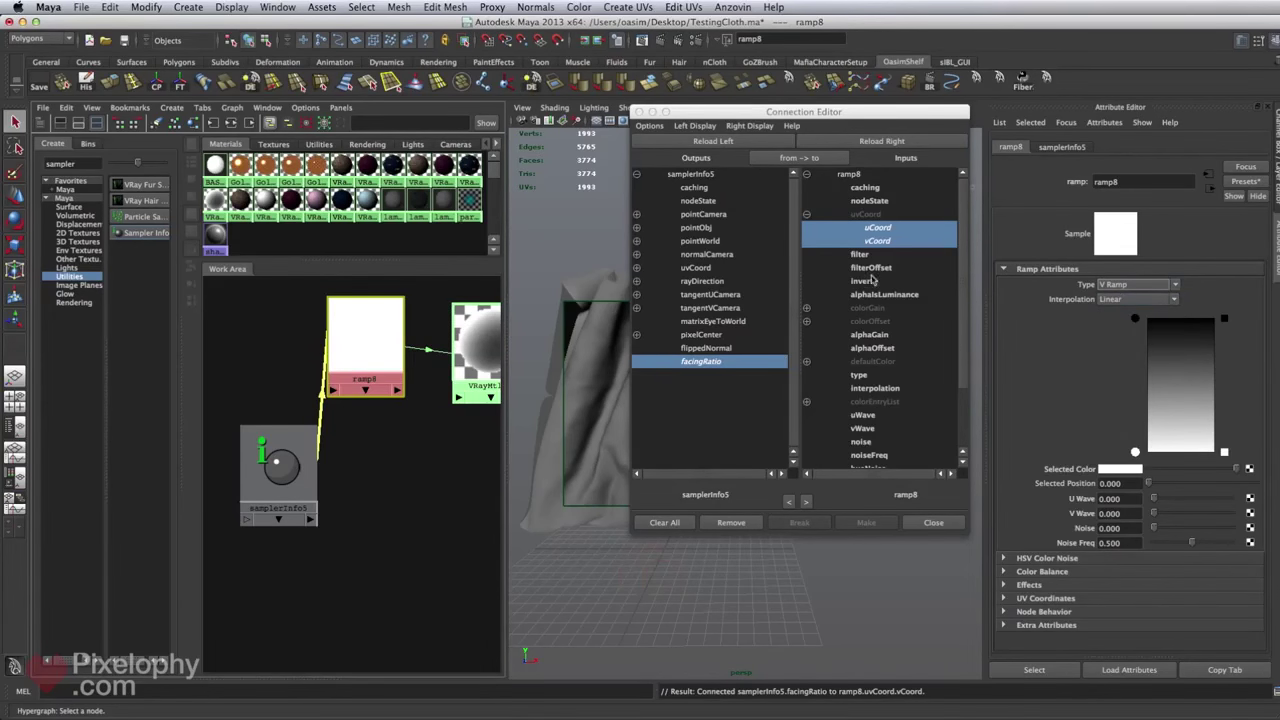
Close the Connection Editor and arrange the Sampler Info, ramp and VRay material nodes in a row.
click(639, 112)
click(391, 443)
mouse_move(372, 352)
mouse_down()
mouse_move(356, 360)
mouse_move(392, 360)
mouse_up()
click(458, 358)
drag(305, 463, 275, 362)
drag(338, 367, 337, 373)
drag(438, 356, 448, 357)
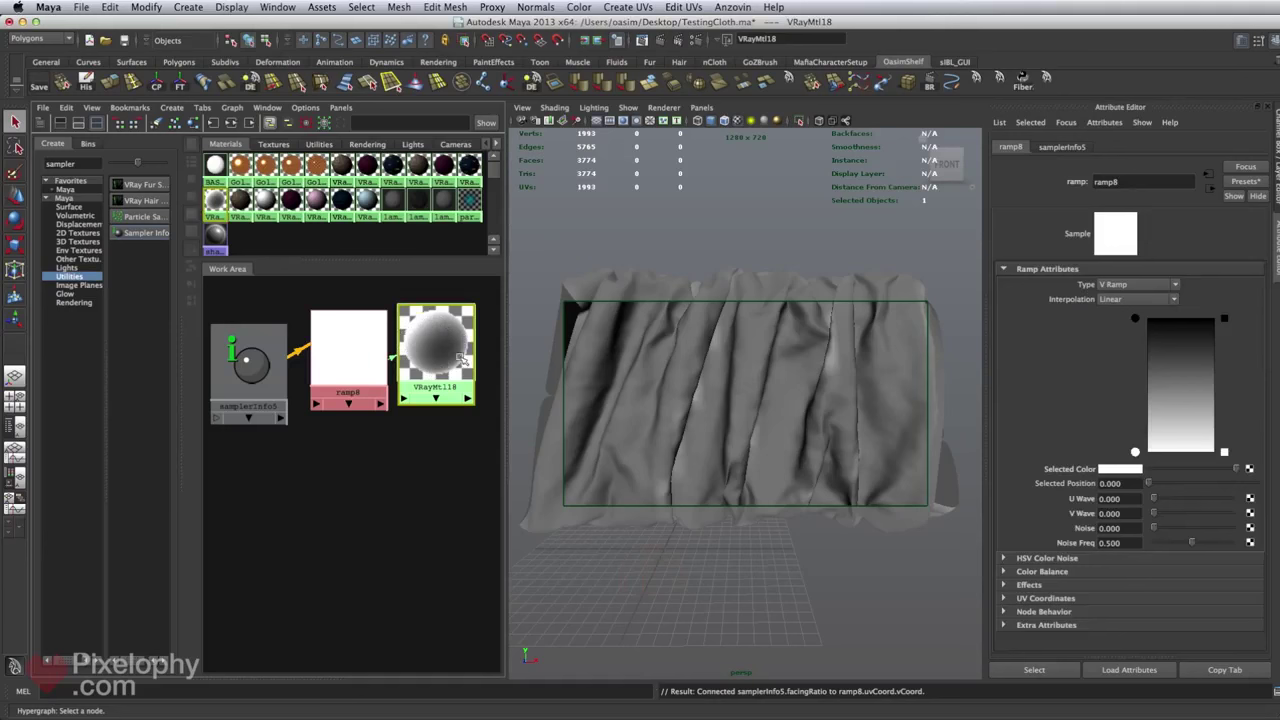
click(449, 355)
Try lowering the ramp's black entry to position 0.725 and return it to 1.000.
click(345, 364)
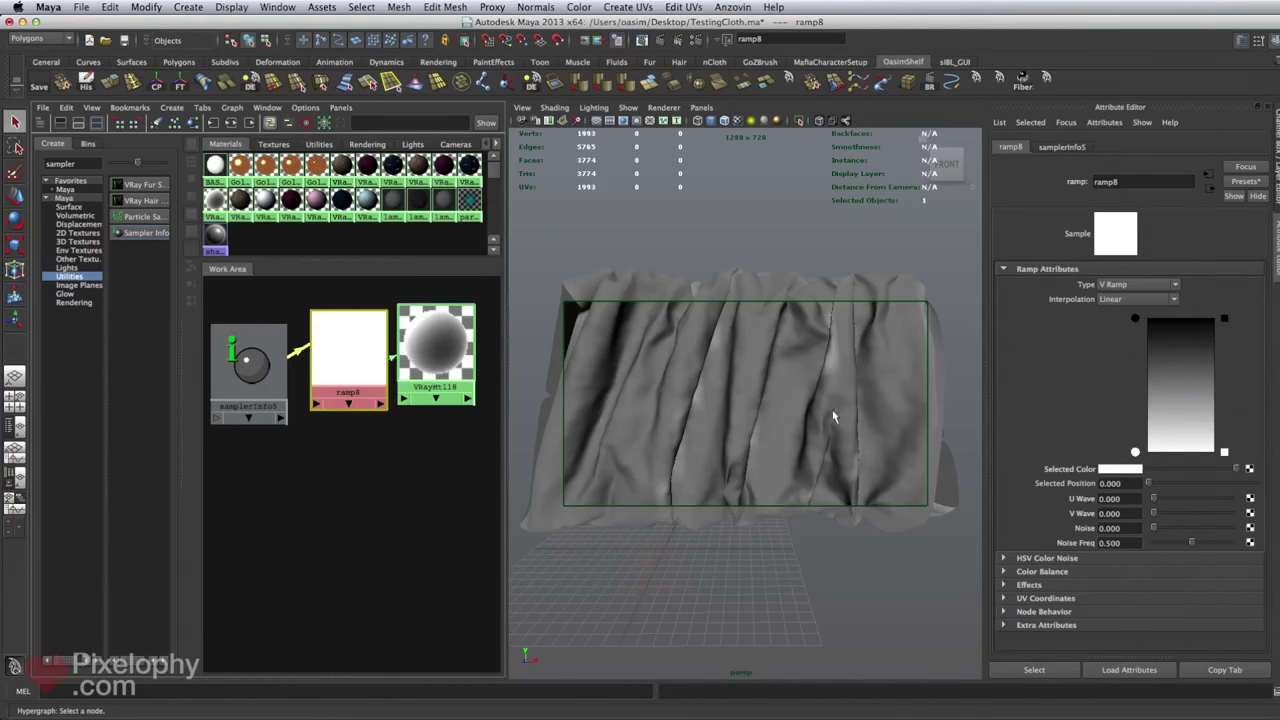
drag(1137, 320, 1135, 355)
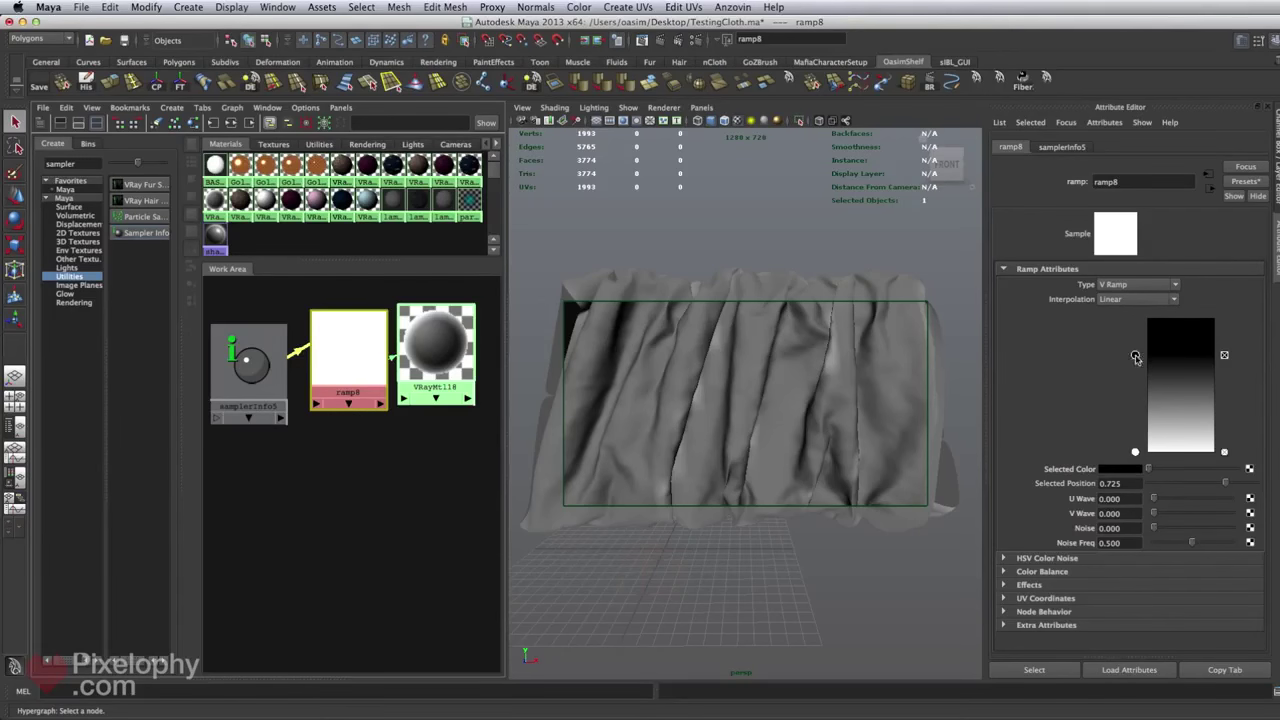
drag(1135, 354, 1135, 318)
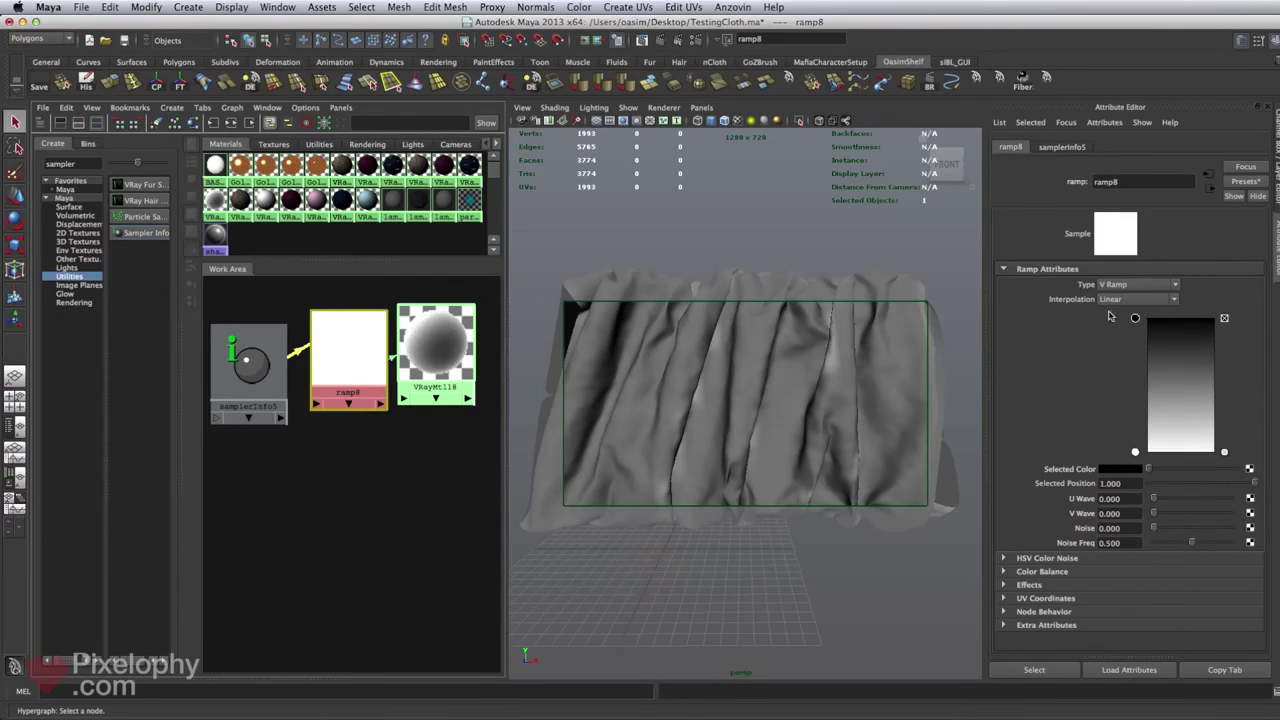
Set the ramp's interpolation to Exponential Down and darken its white entry to a medium grey.
click(1140, 302)
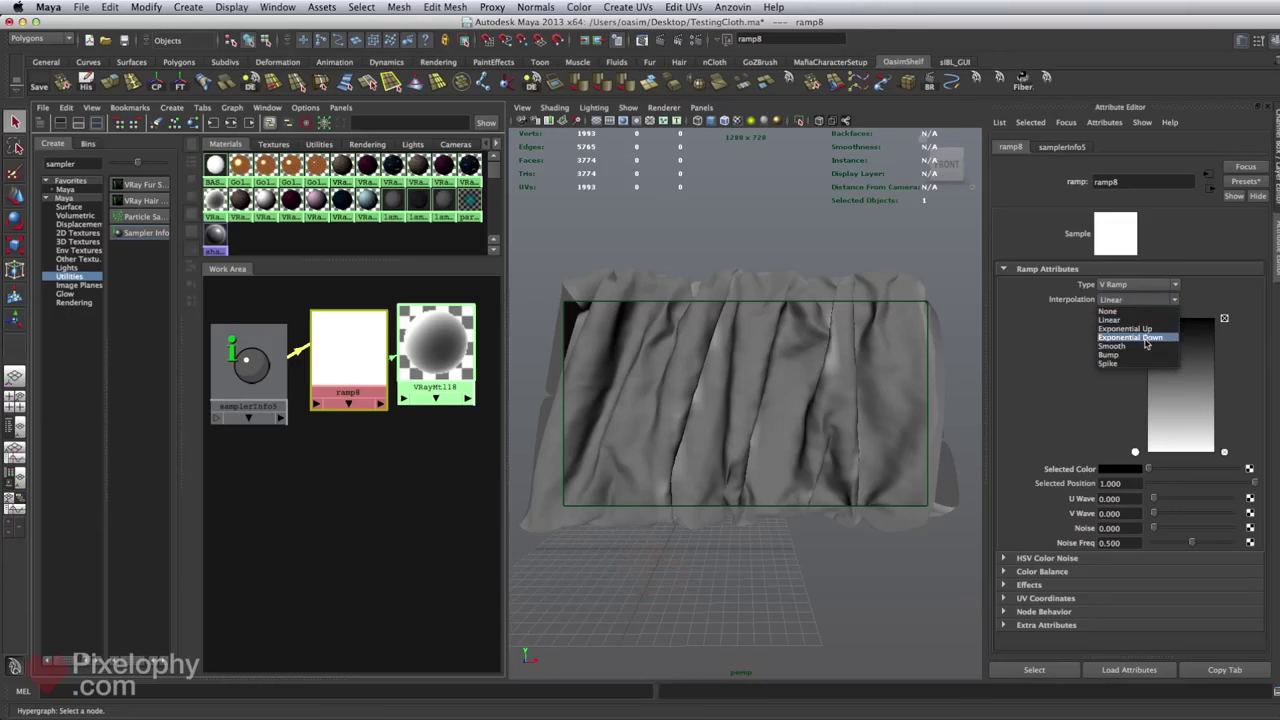
click(1147, 339)
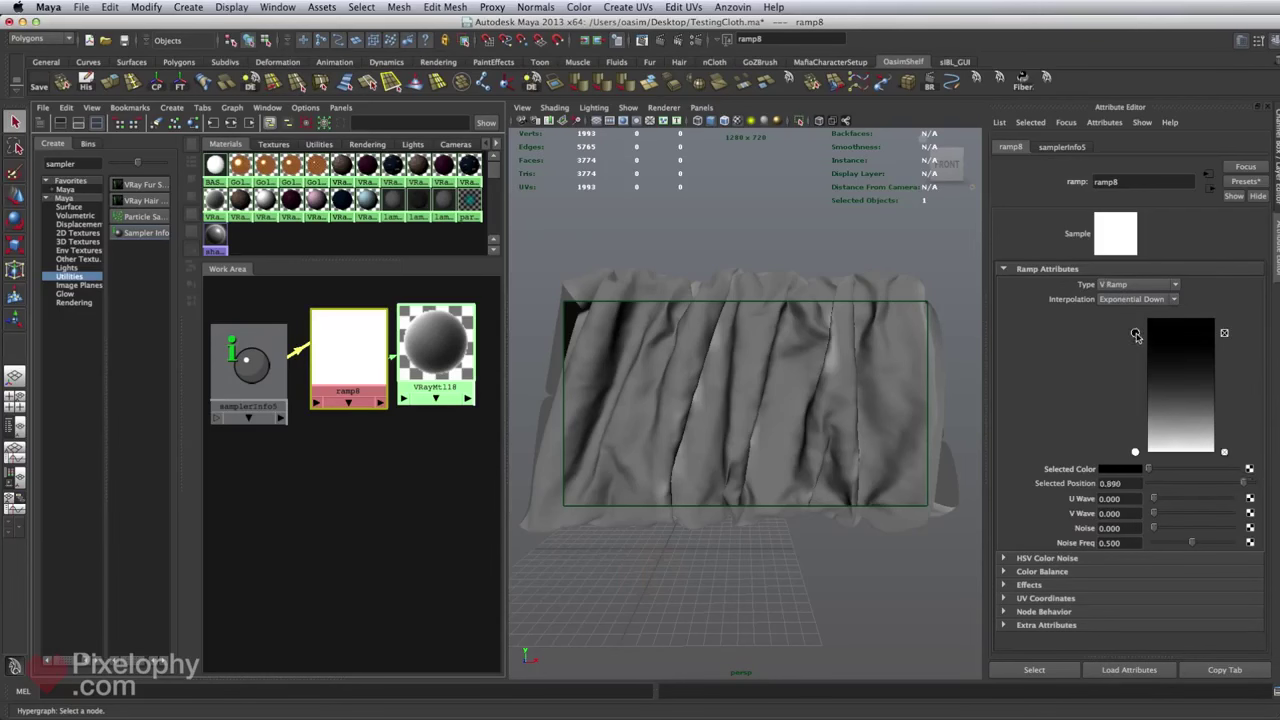
click(1135, 453)
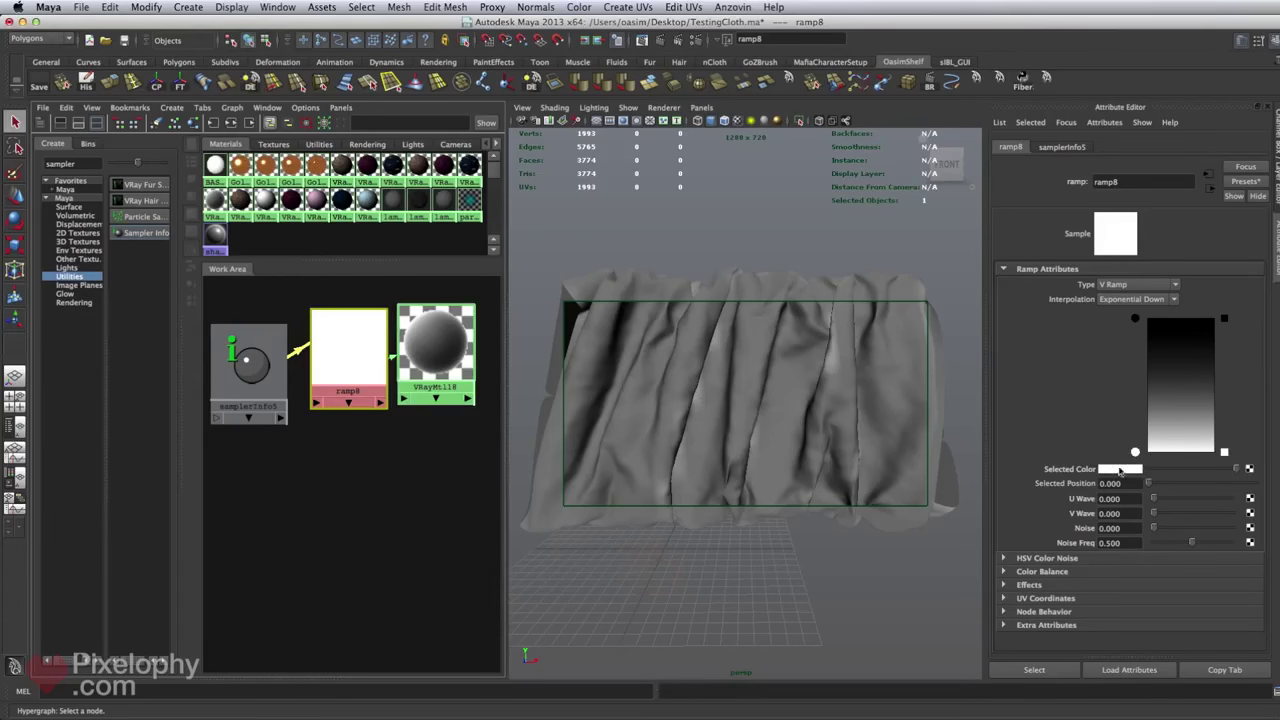
mouse_move(1220, 471)
mouse_down()
mouse_move(1190, 470)
mouse_move(1202, 470)
mouse_up()
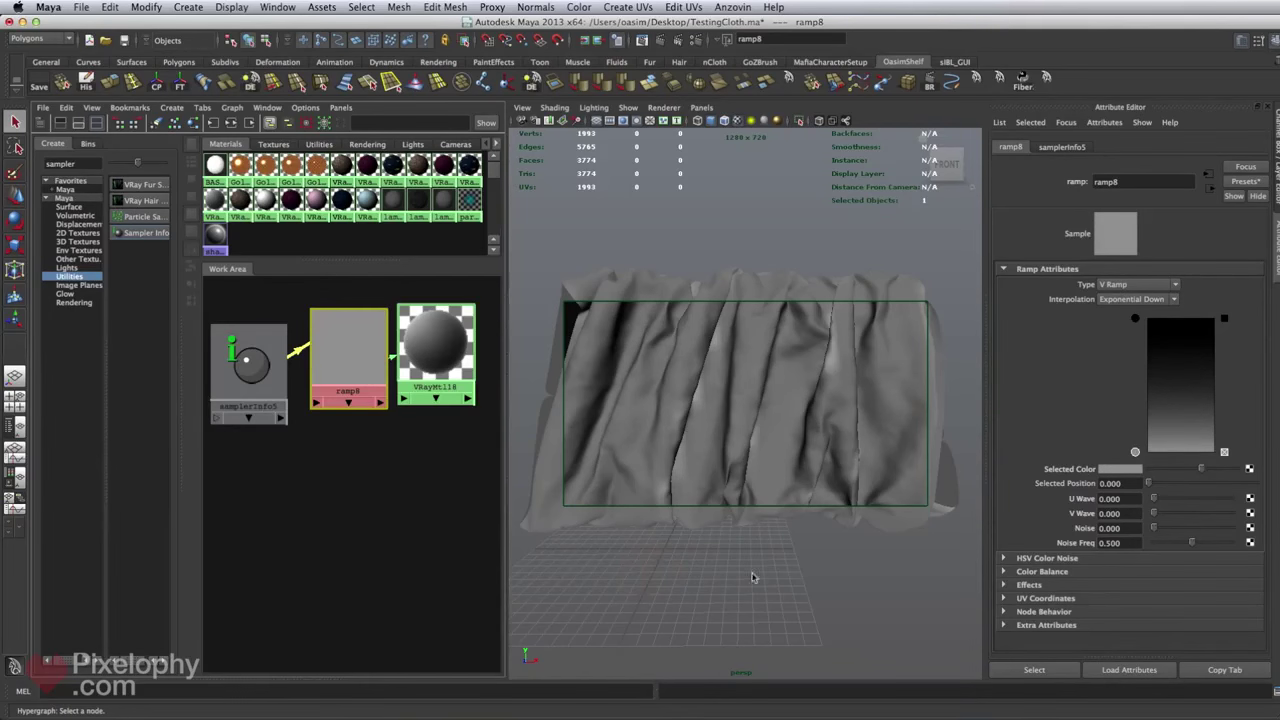
Set the VRay material's Diffuse Color to a dark purple with hue 301.796, saturation 0.695 and value 0.317.
click(418, 362)
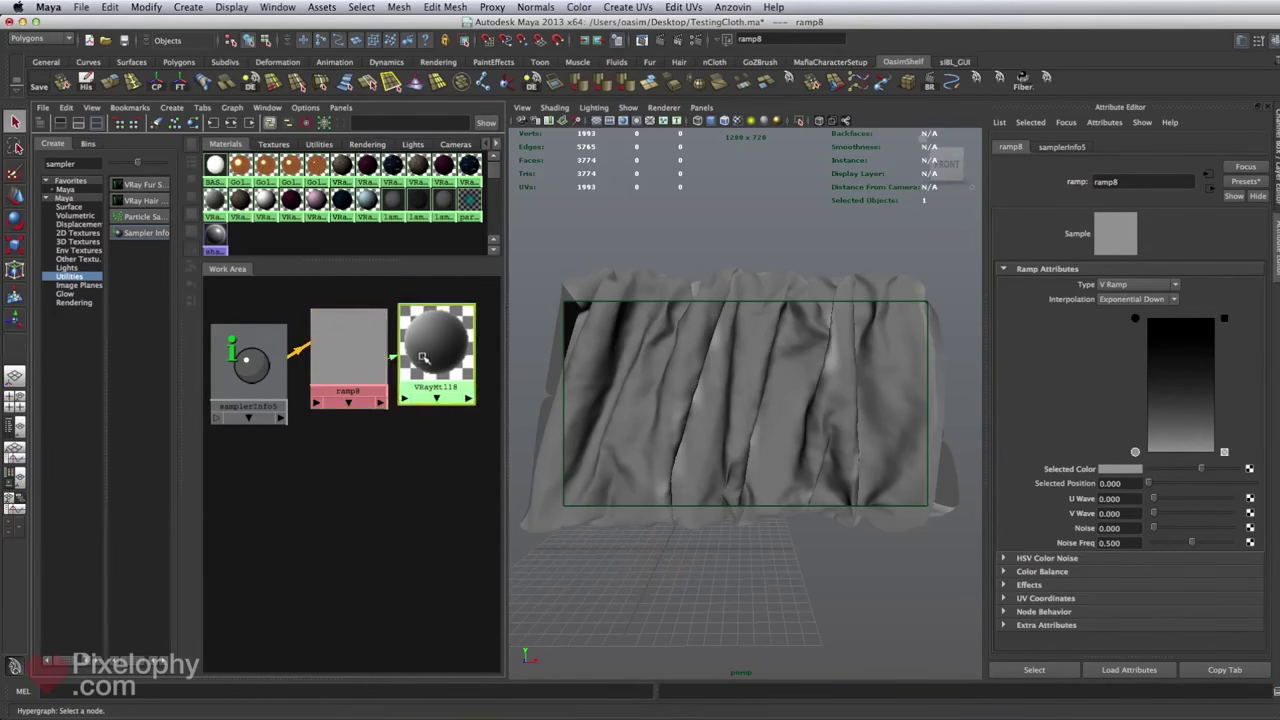
click(1122, 297)
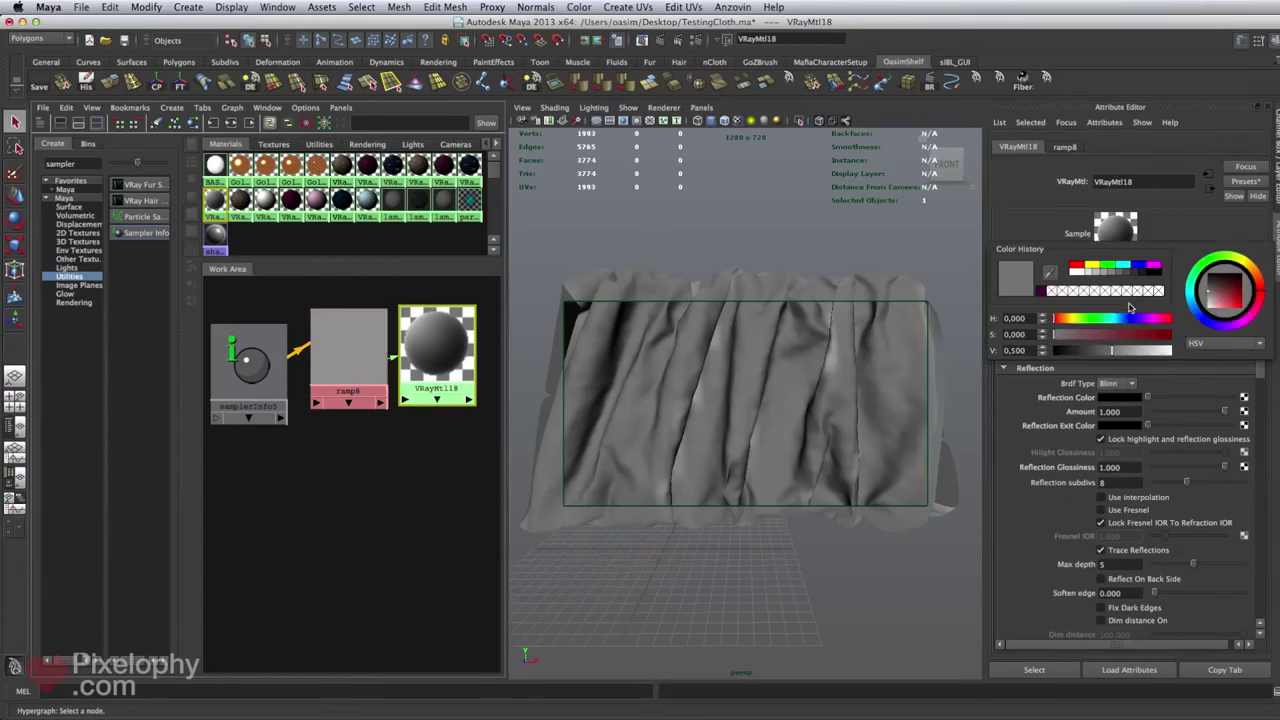
click(1152, 319)
click(1169, 334)
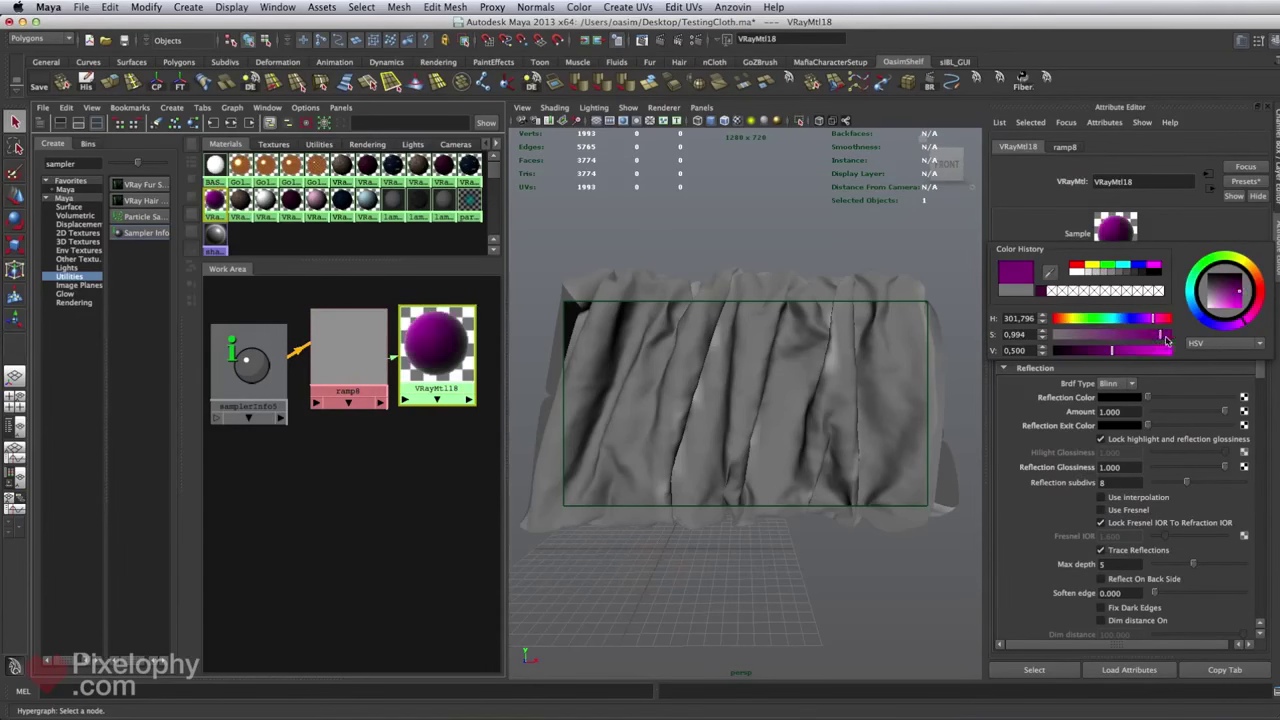
click(1109, 350)
click(1135, 334)
drag(1111, 351, 1092, 360)
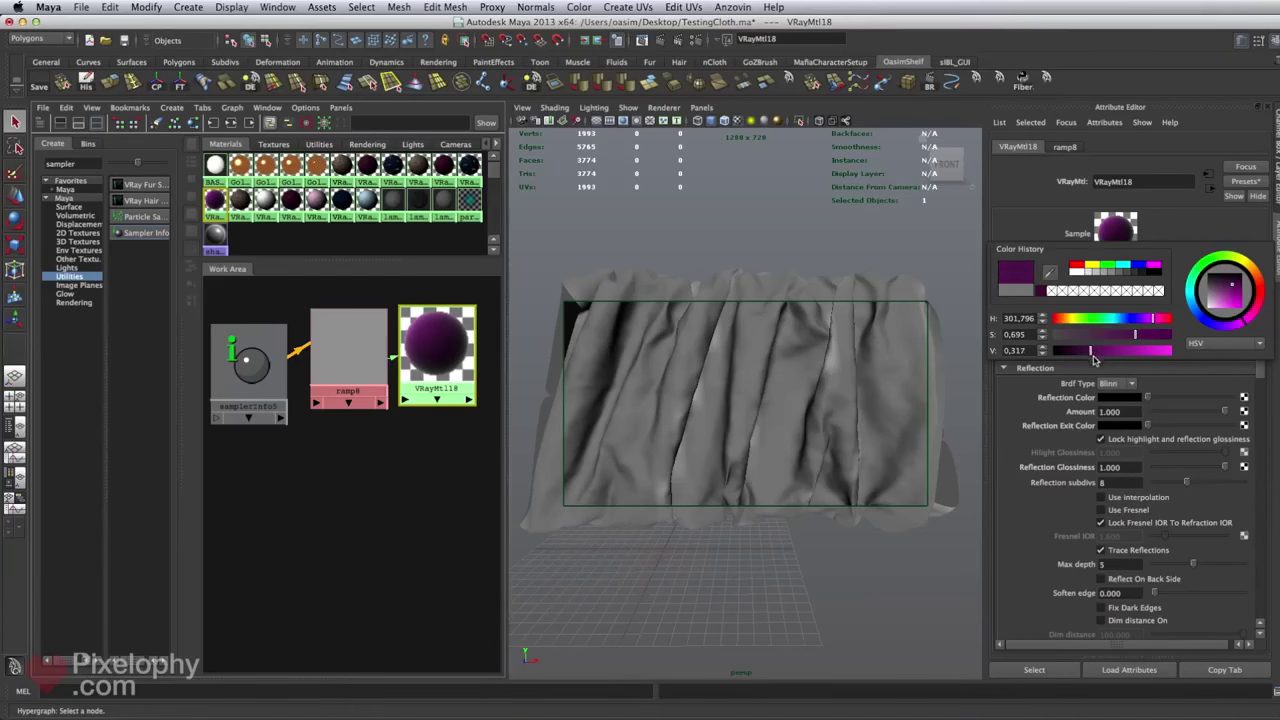
Assign the VRayMtl18 material to the draped cloth mesh, render the view and put the V-Ray frame buffer away.
middle_drag(450, 360, 720, 360)
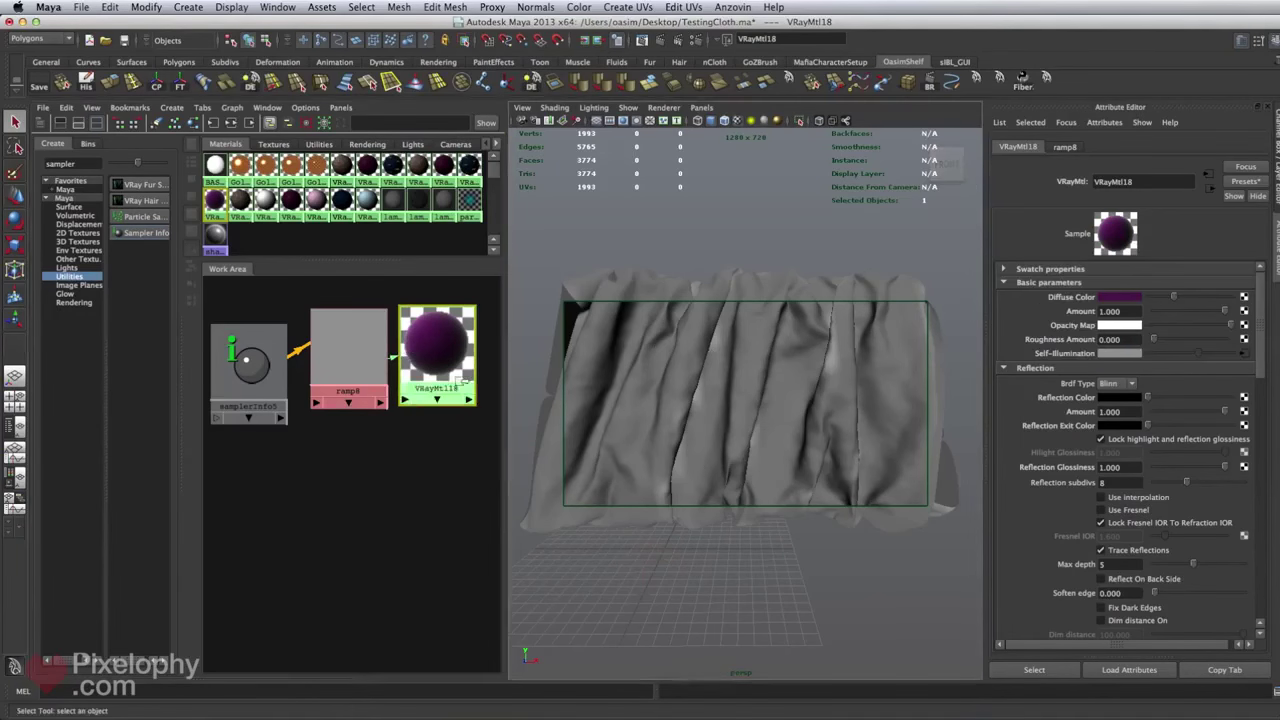
click(570, 374)
right_drag(432, 342, 428, 316)
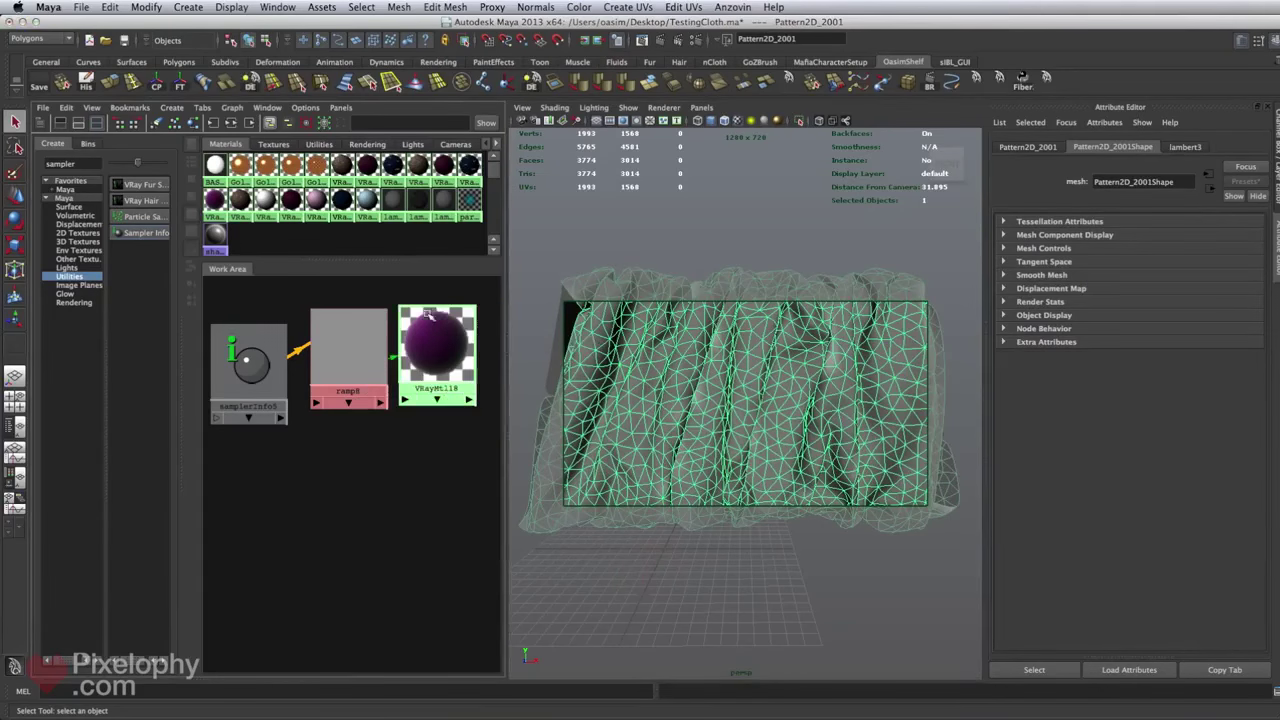
click(719, 219)
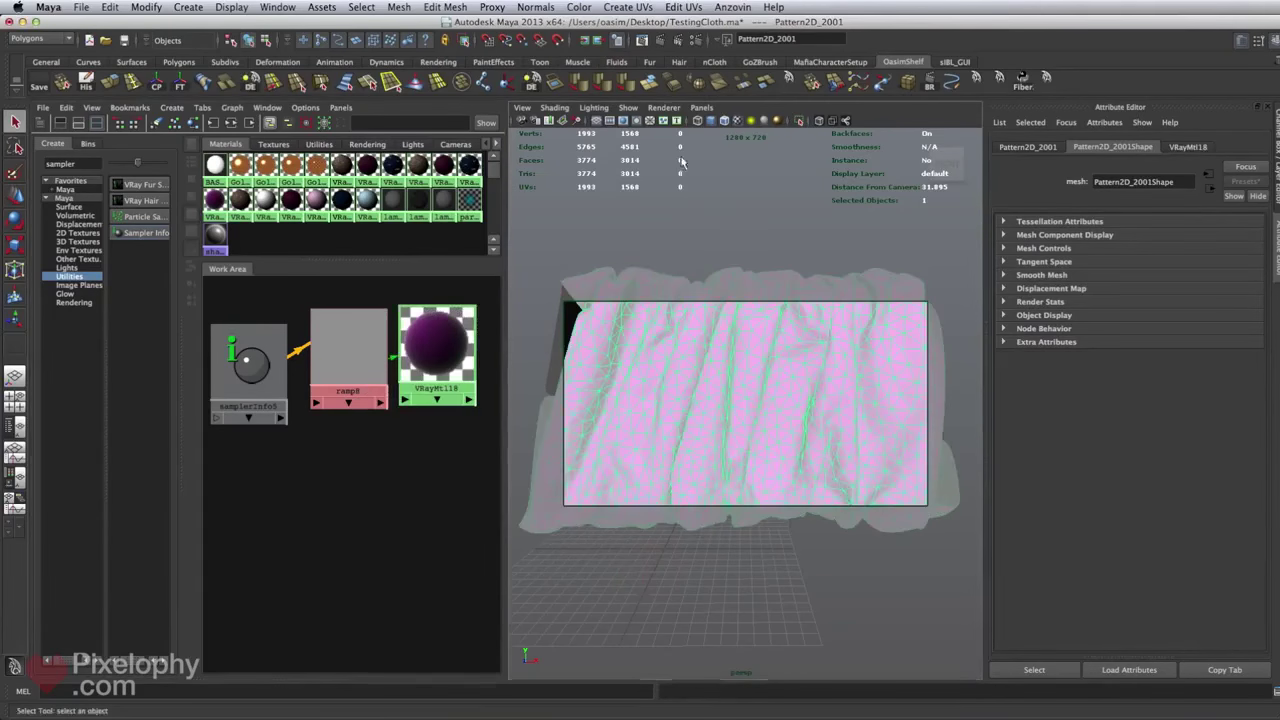
click(664, 42)
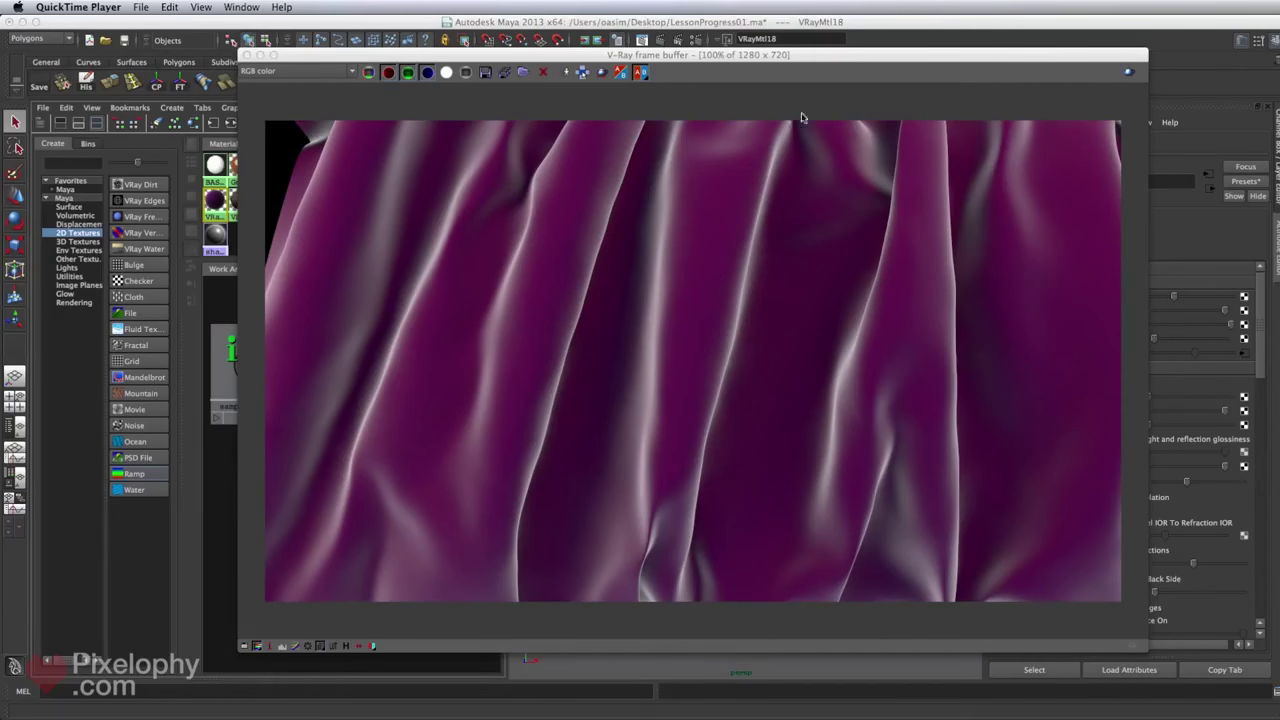
double_click(840, 56)
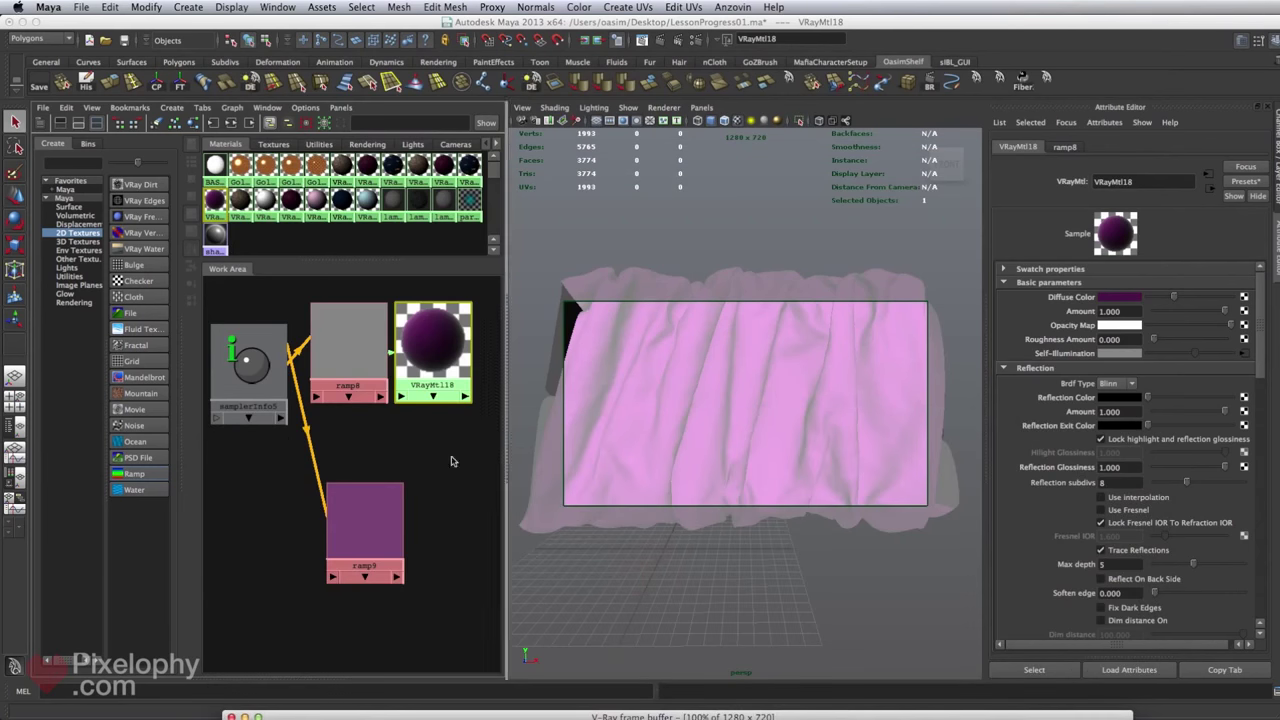
Darken ramp8's grey entry to nearly black and mute the VRay material's Diffuse Color to a duller purple.
click(350, 340)
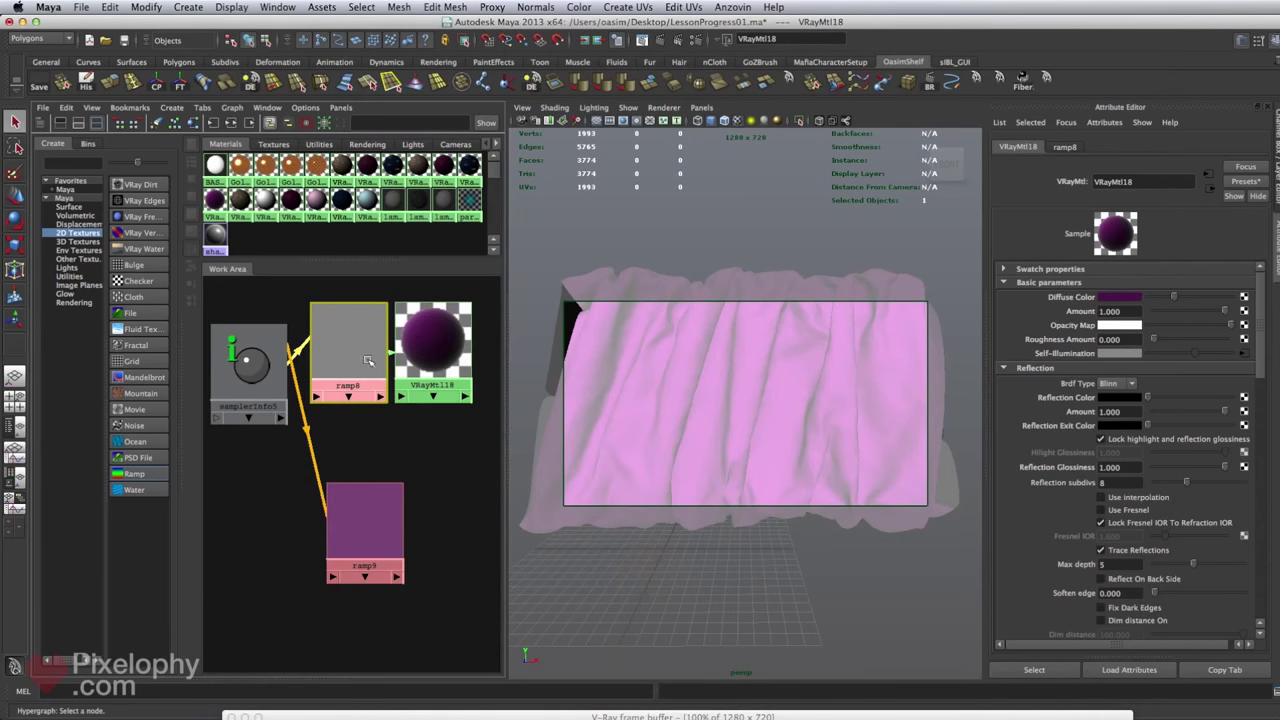
drag(1197, 468, 1165, 470)
click(433, 340)
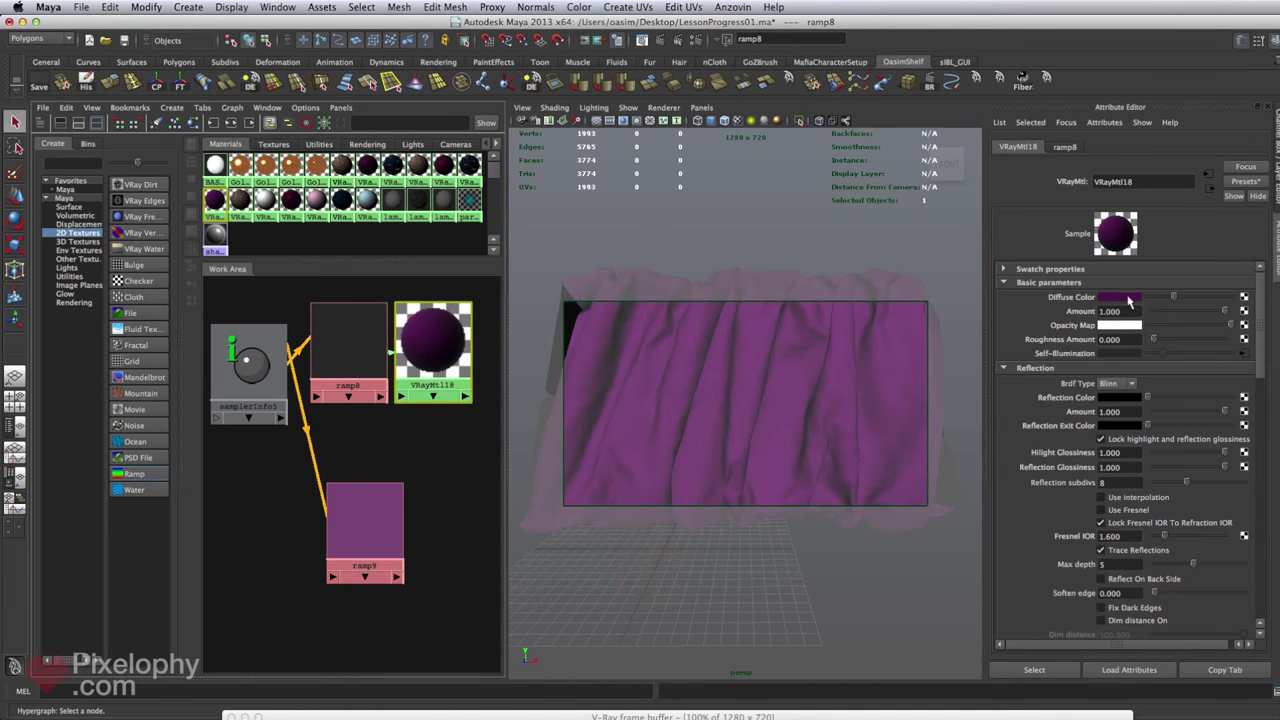
click(1120, 297)
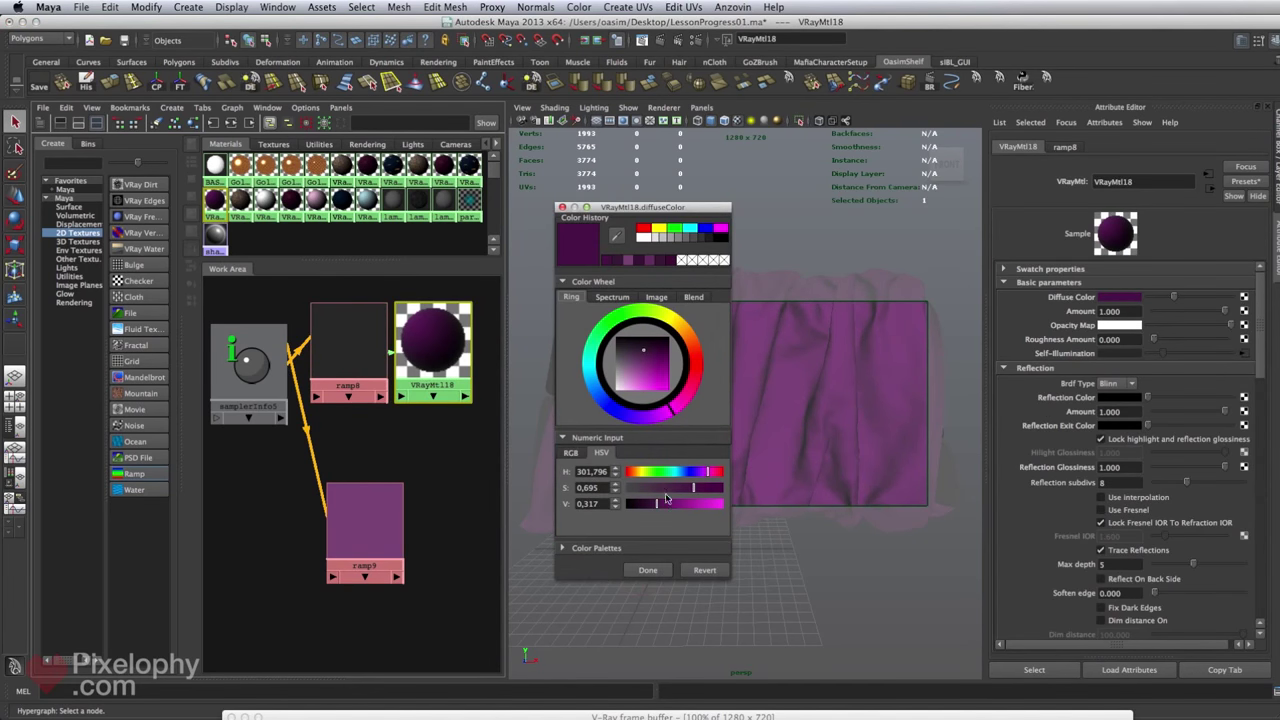
click(648, 570)
Bring back the V-Ray frame buffer, test-render a region over the cloth's upper folds and put the buffer away.
drag(849, 717, 982, 63)
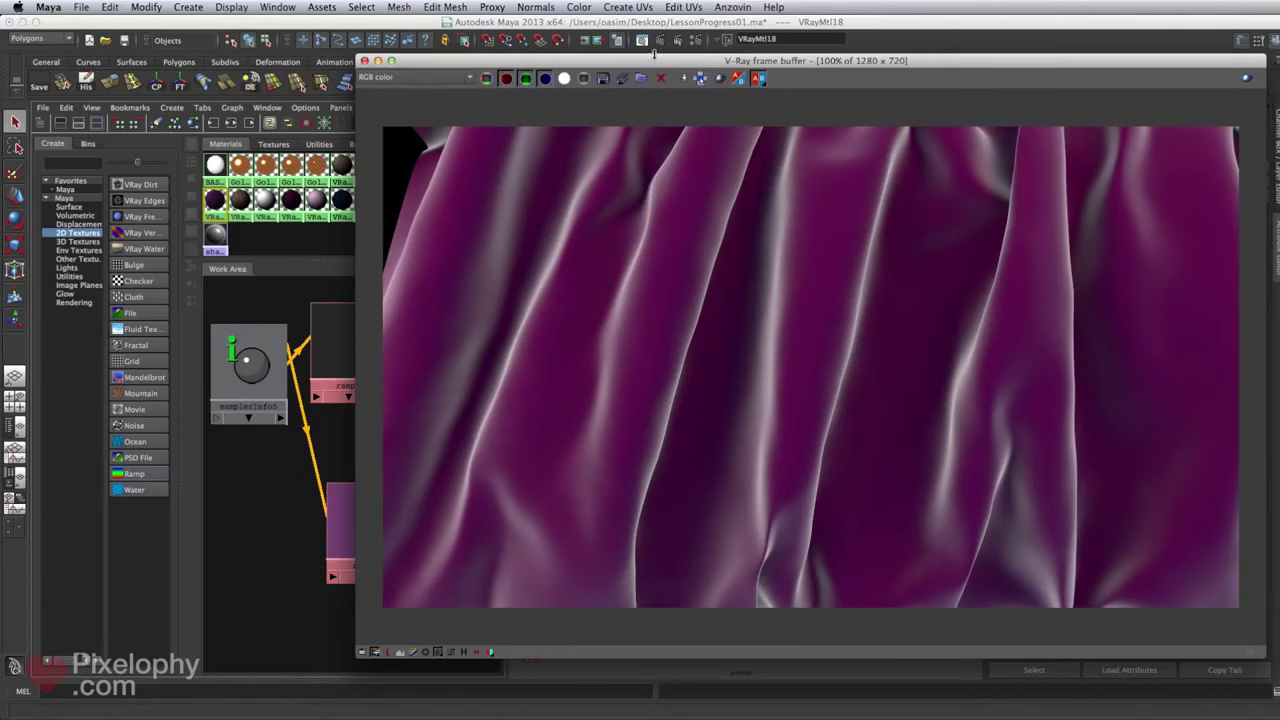
click(1247, 80)
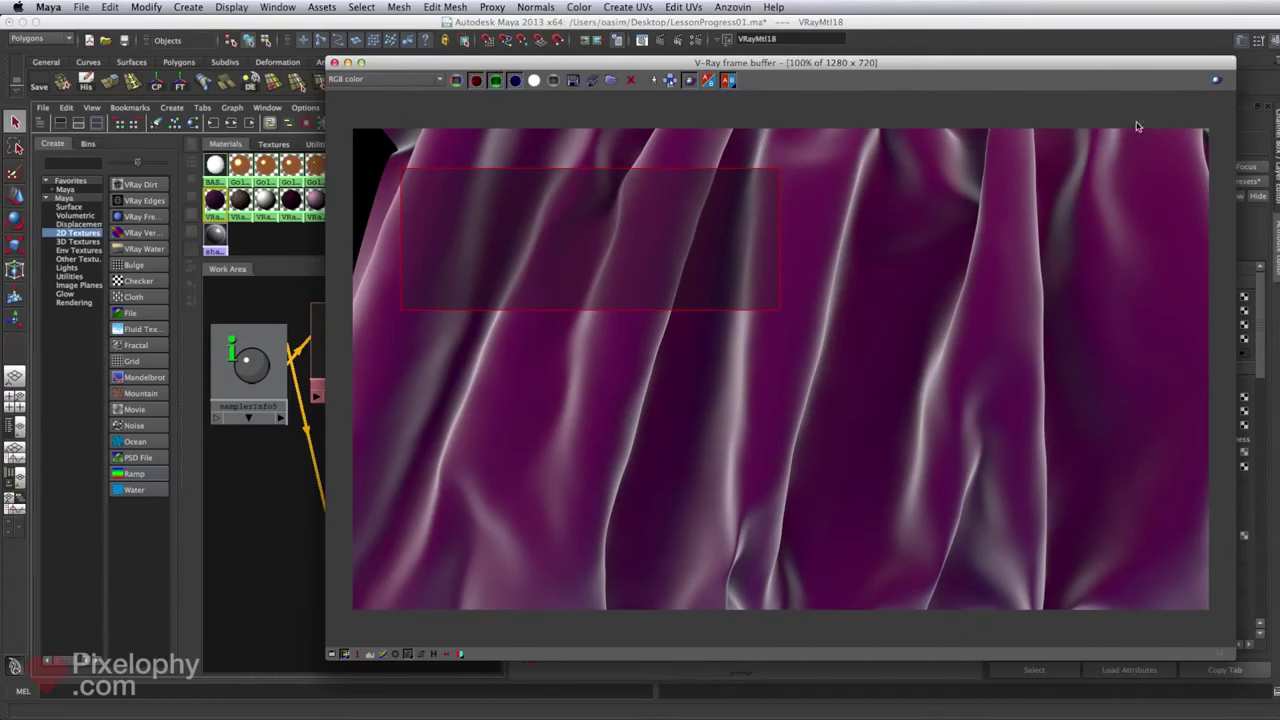
drag(1098, 66, 1022, 718)
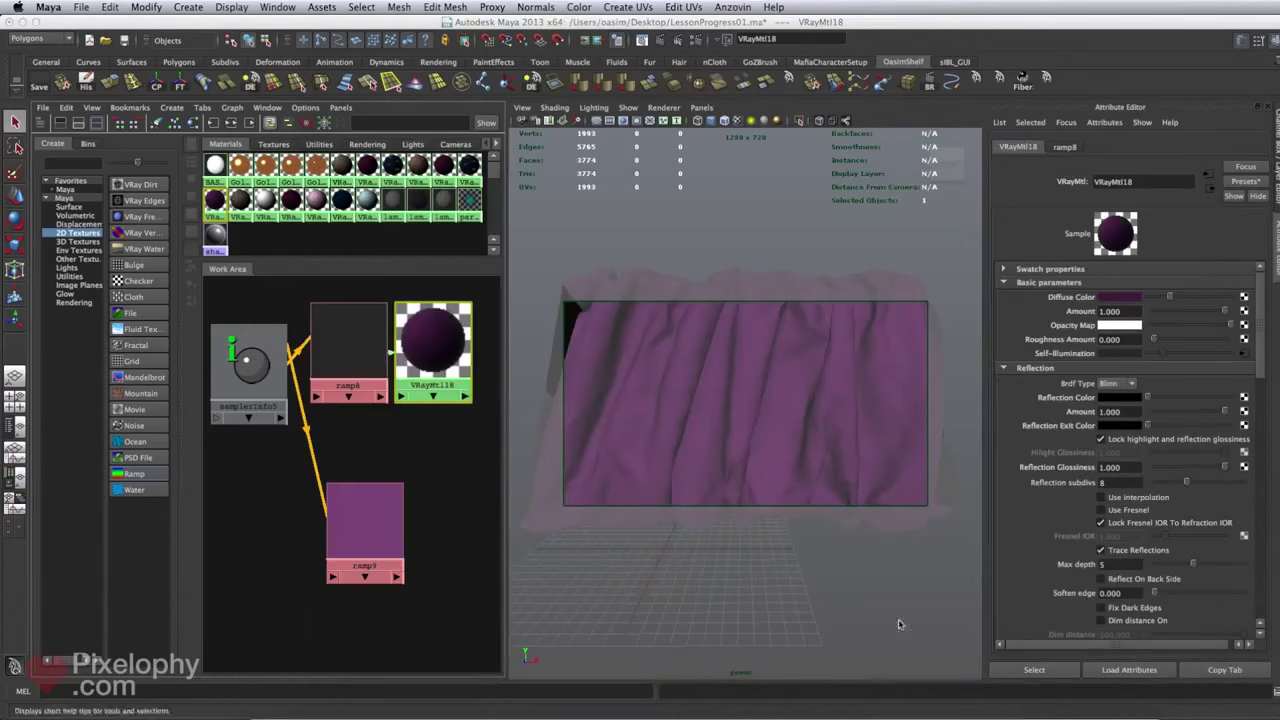
Review the ramp8 and VRay material settings, and examine the linen curtain and purple_satin2.jpg reference photos.
click(349, 345)
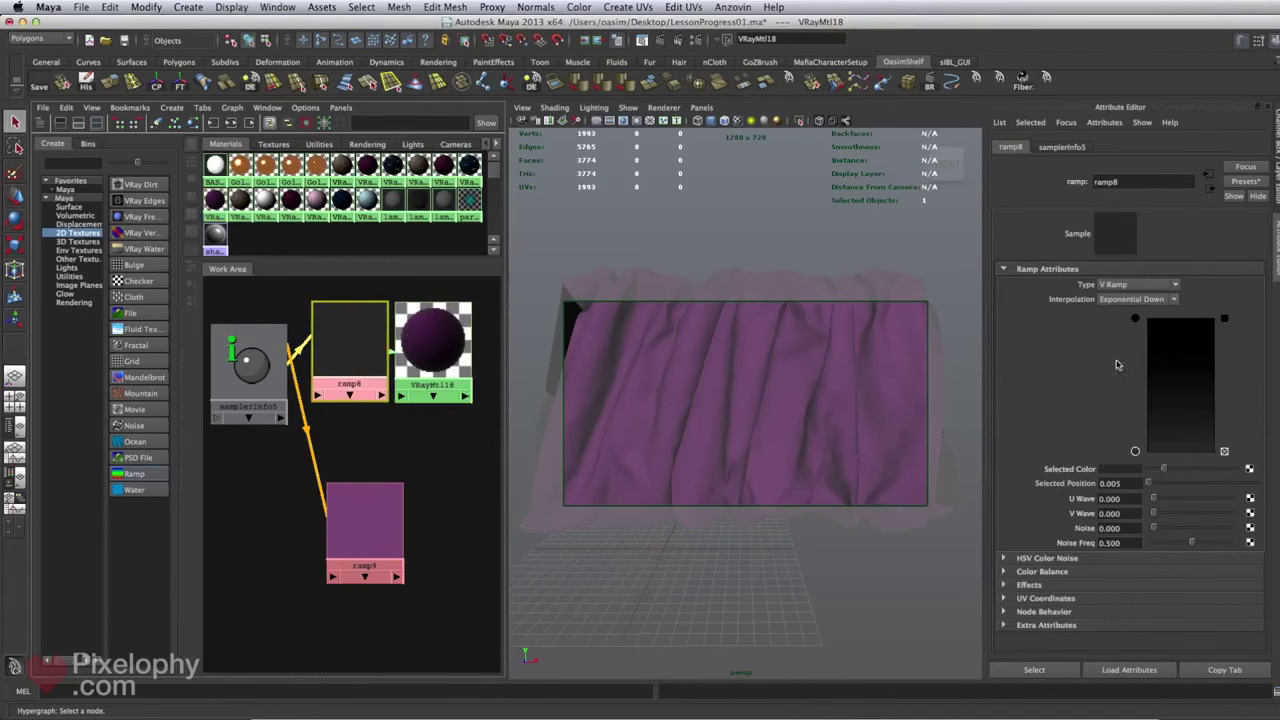
click(455, 362)
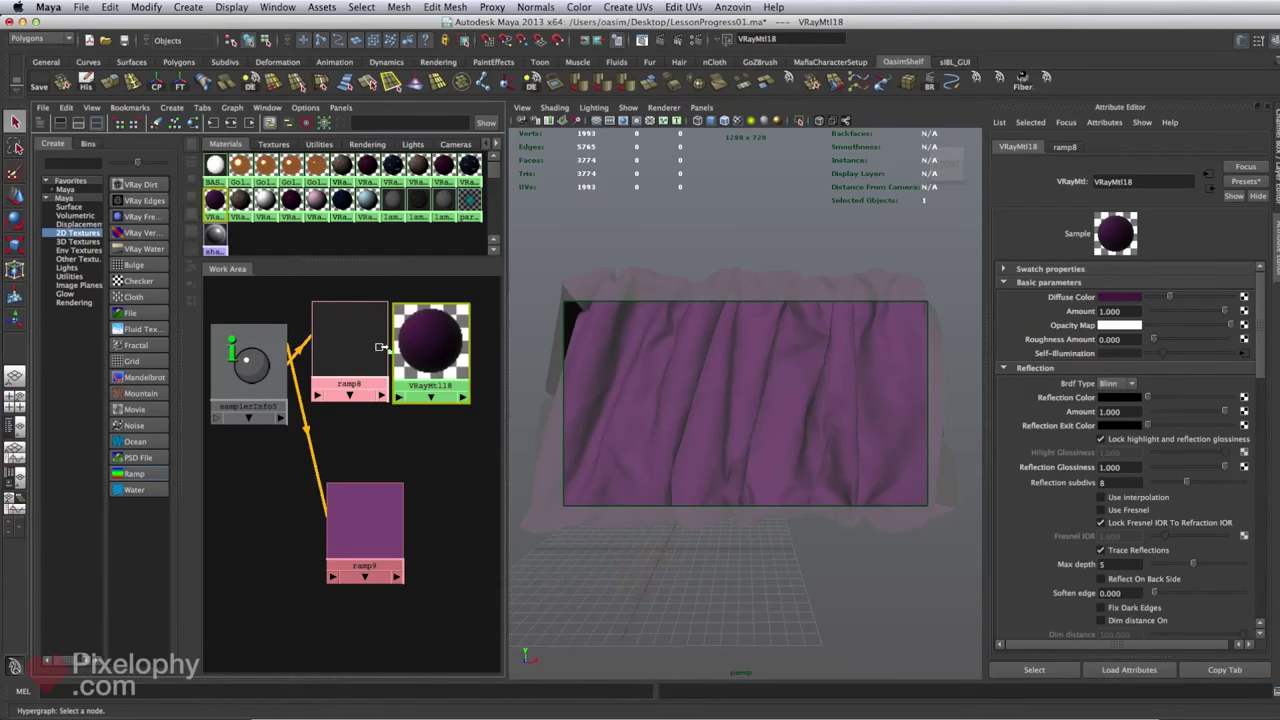
drag(1279, 135, 734, 79)
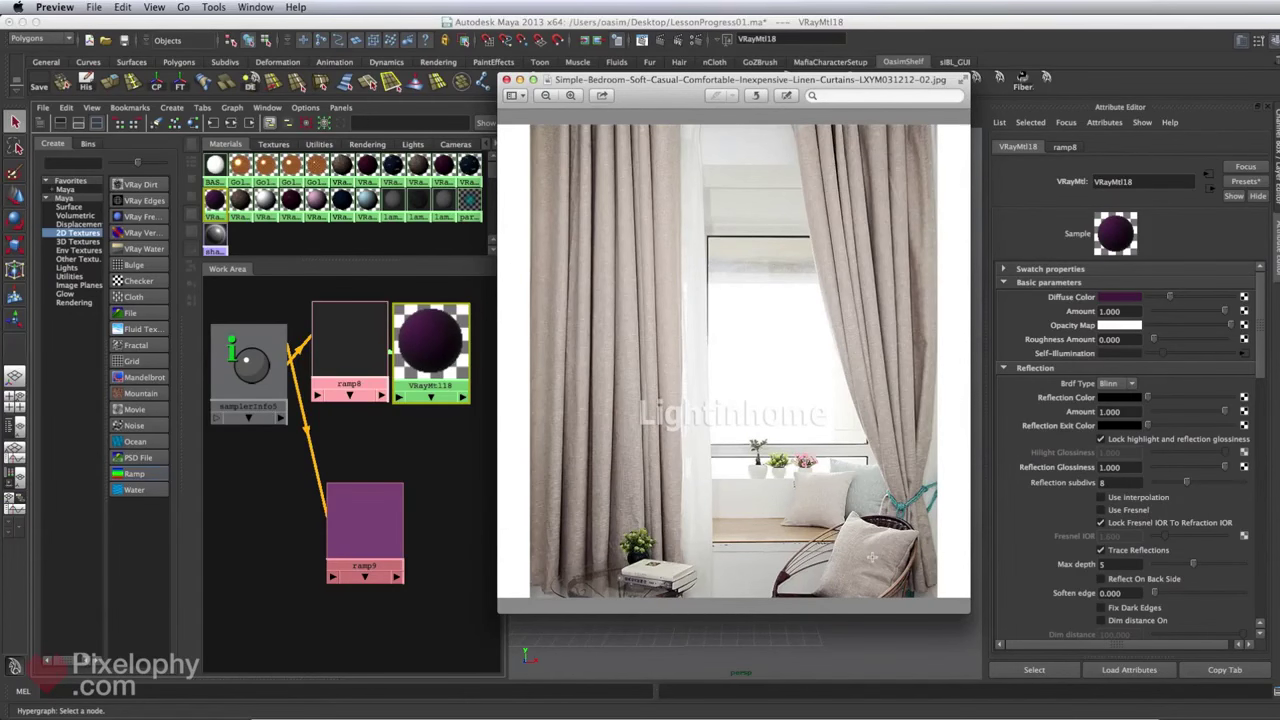
drag(732, 80, 1279, 90)
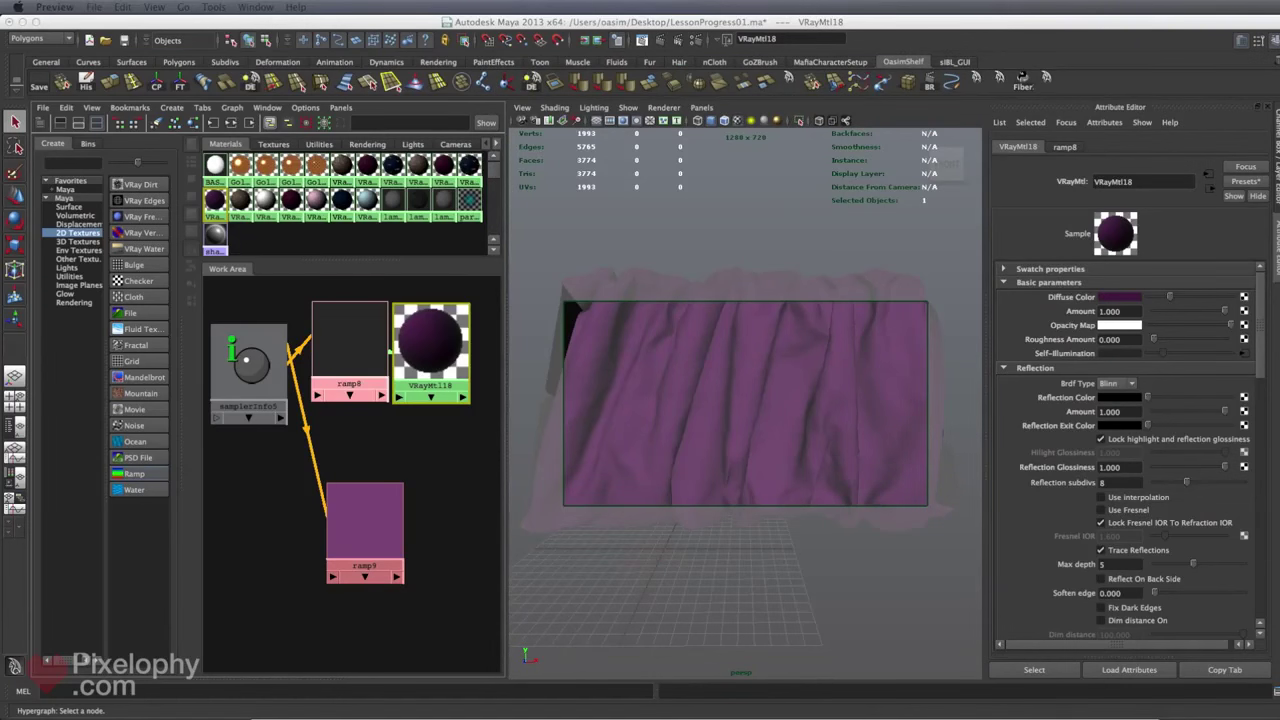
drag(1279, 230, 641, 139)
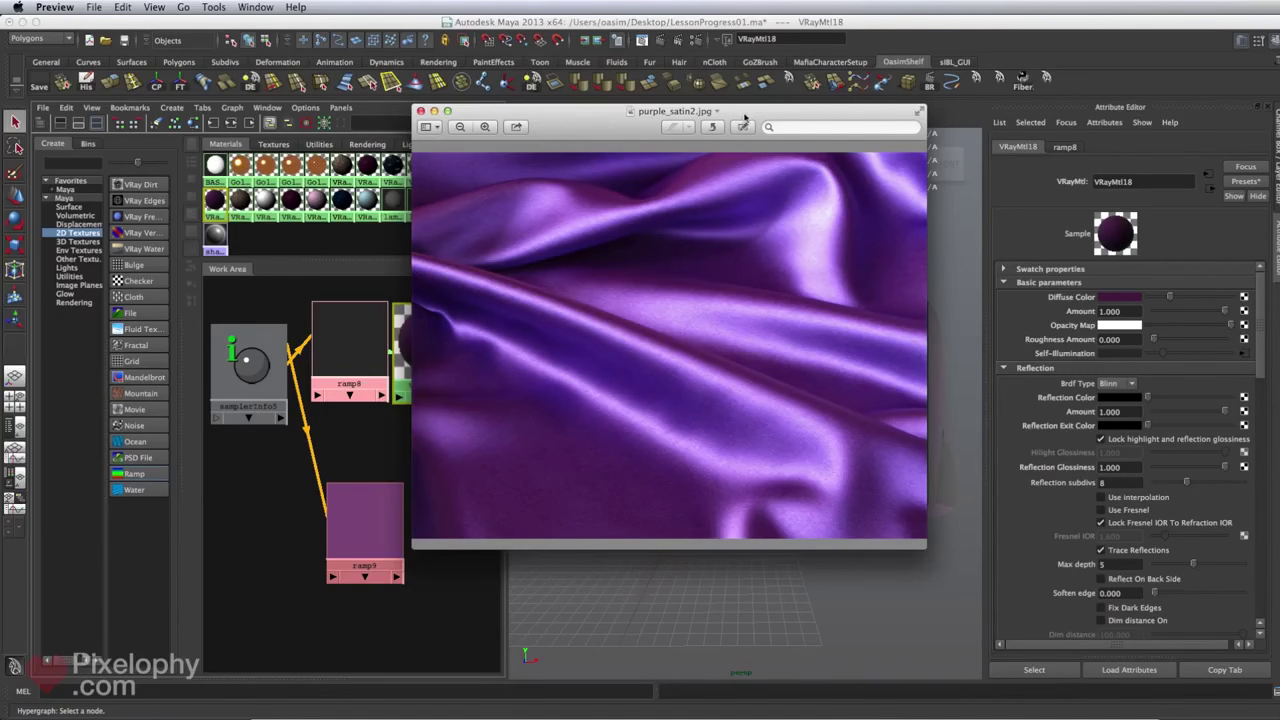
drag(747, 140, 755, 149)
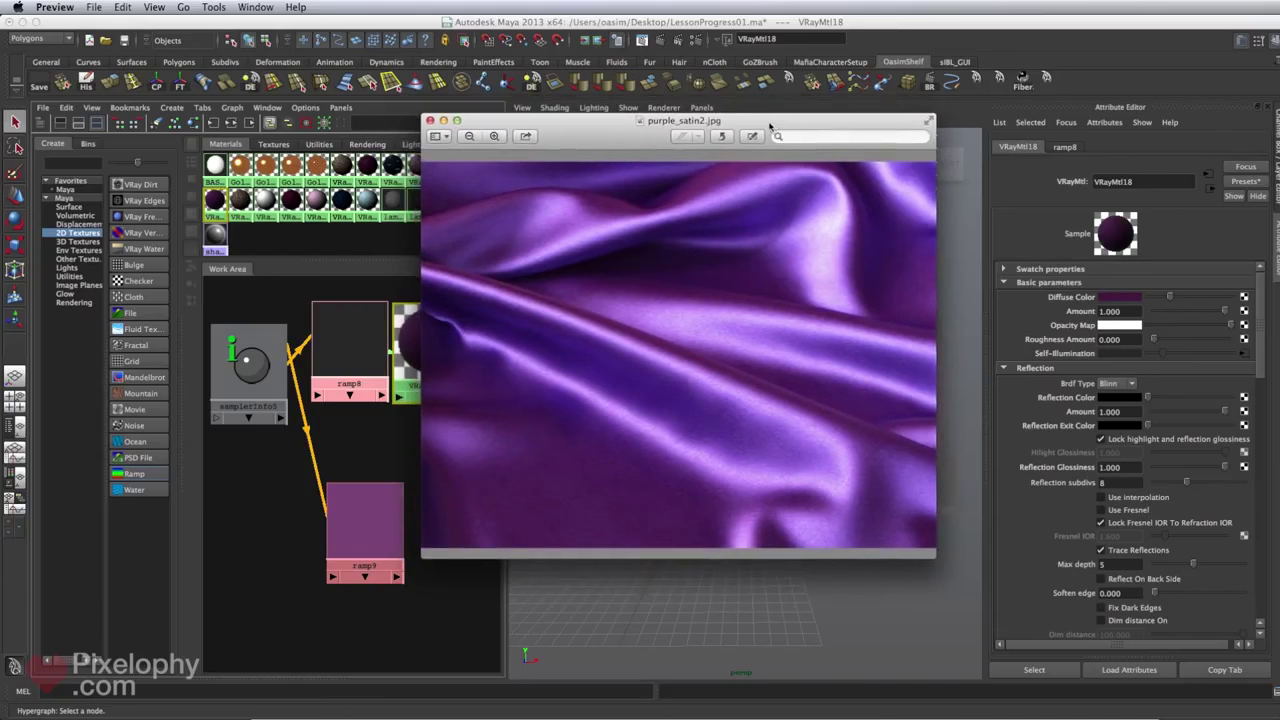
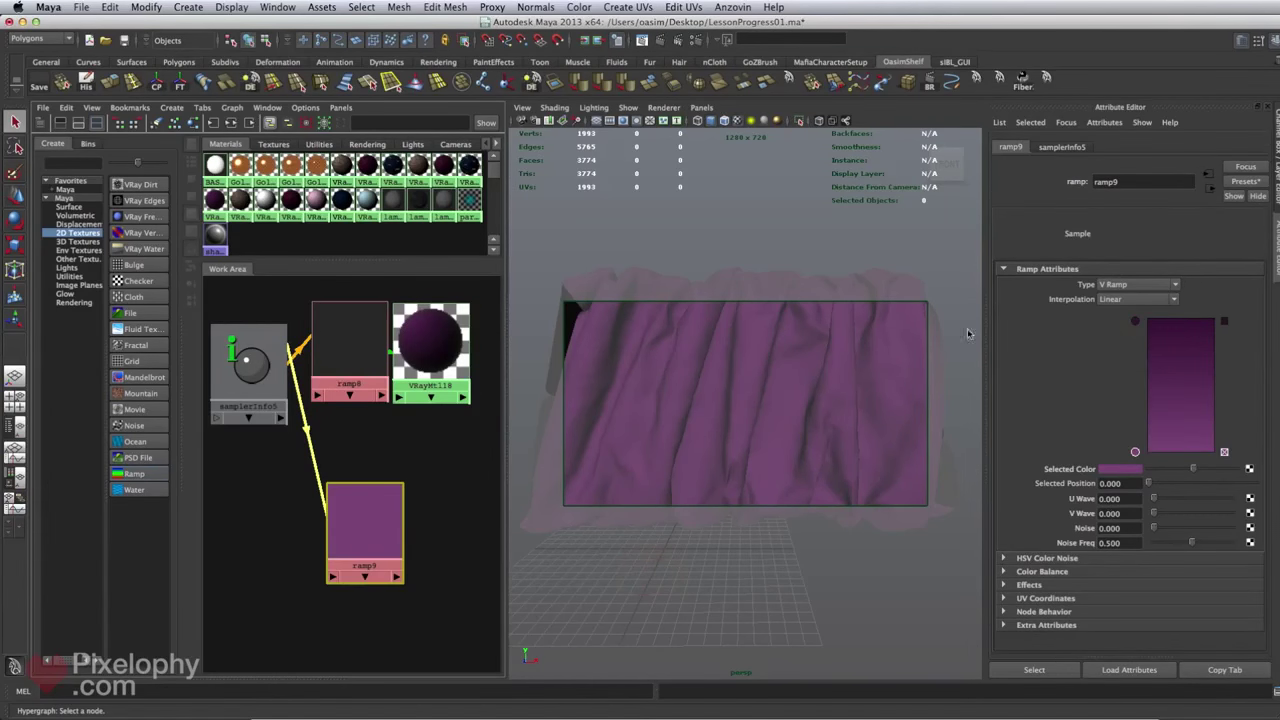
Set the interpolation of the purple ramp9 to Exponential Down.
click(1135, 321)
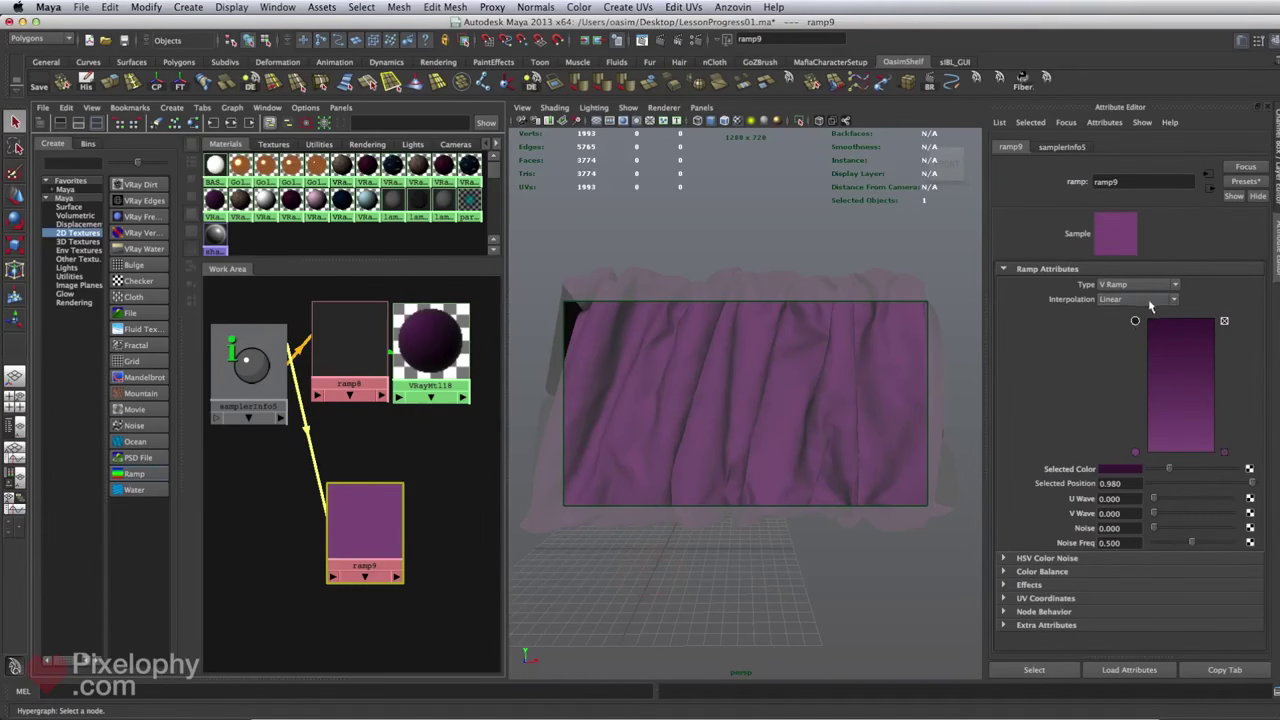
click(1140, 299)
click(1145, 338)
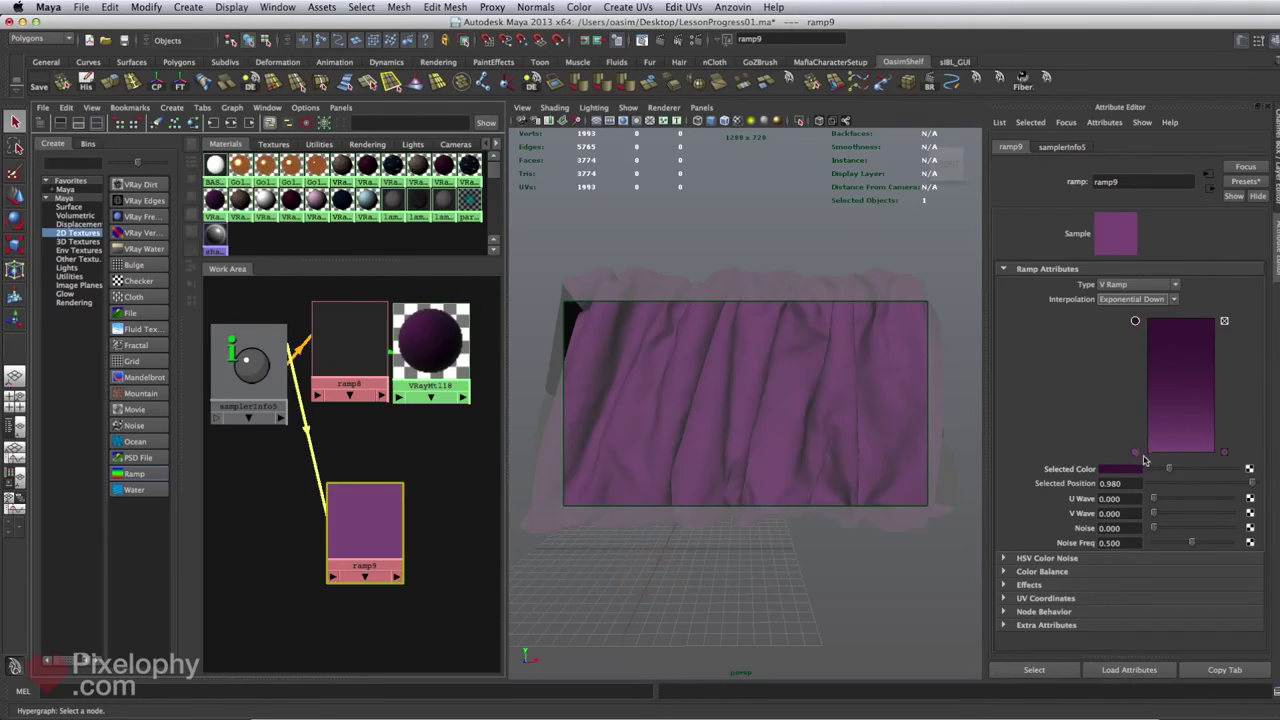
Connect ramp9 to the VRay material's Diffuse Color and break the ramp8 connection on its Self-Illumination.
click(581, 440)
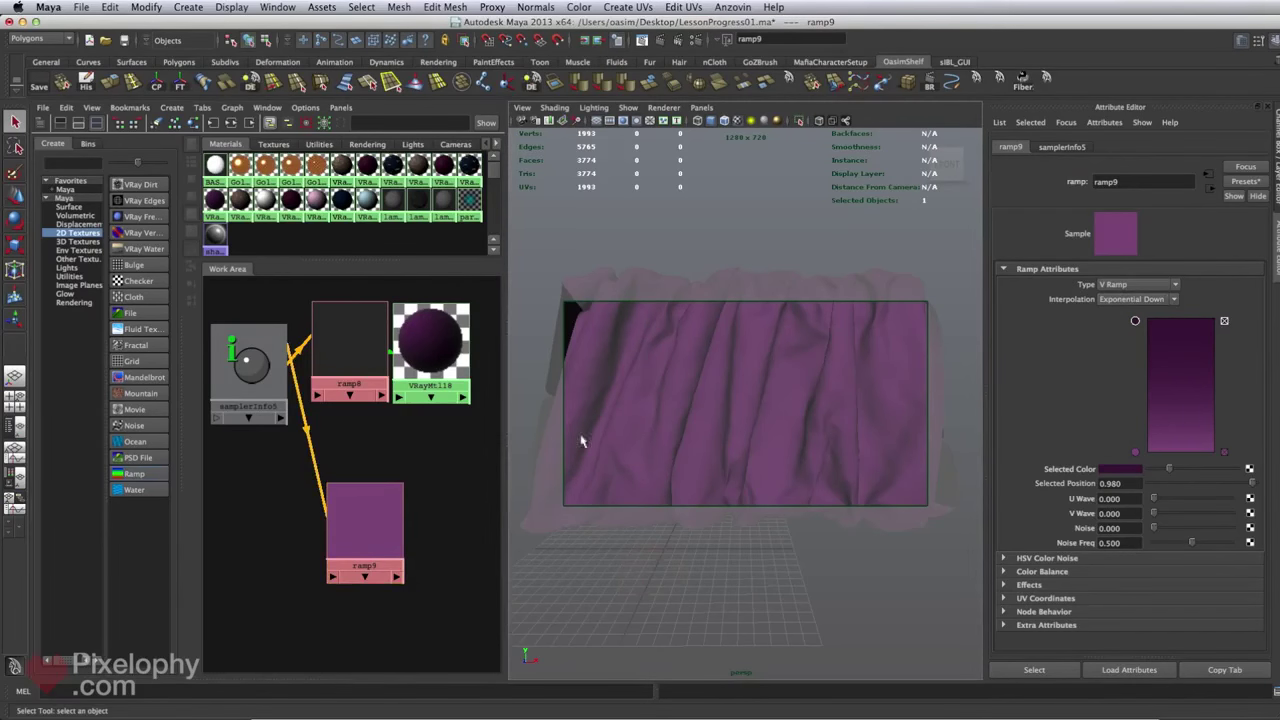
click(428, 355)
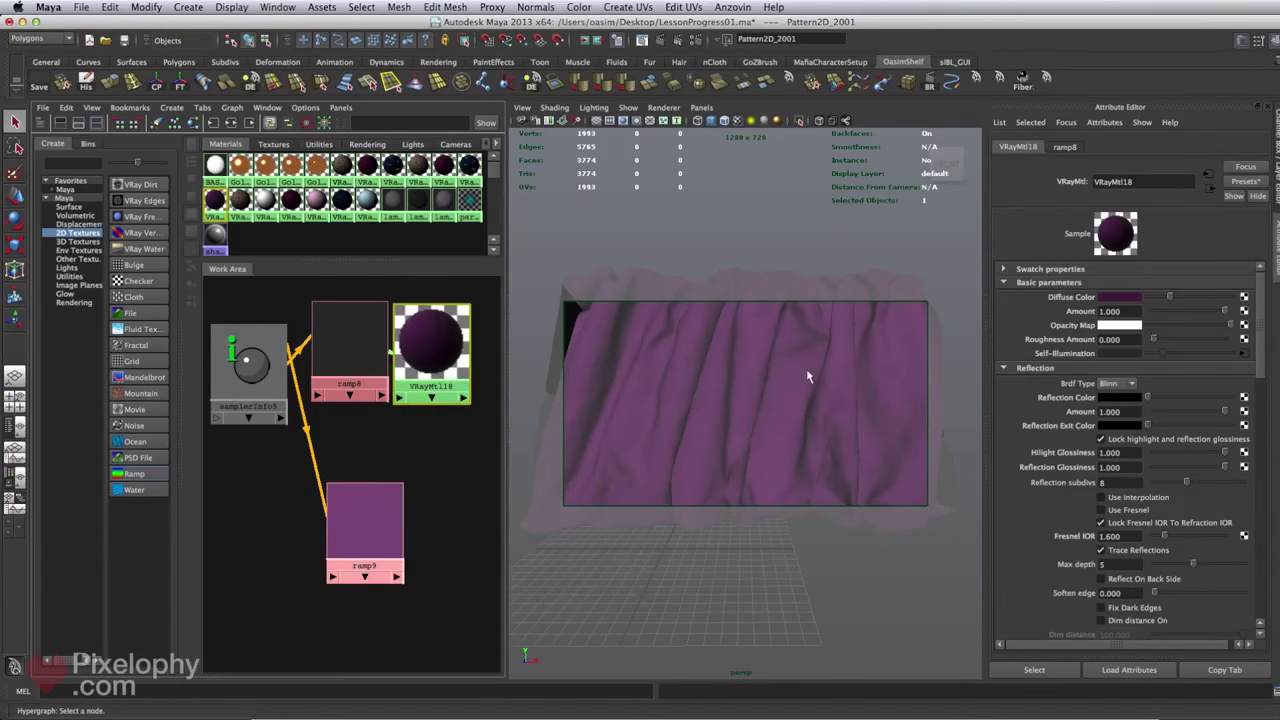
middle_drag(376, 510, 1058, 300)
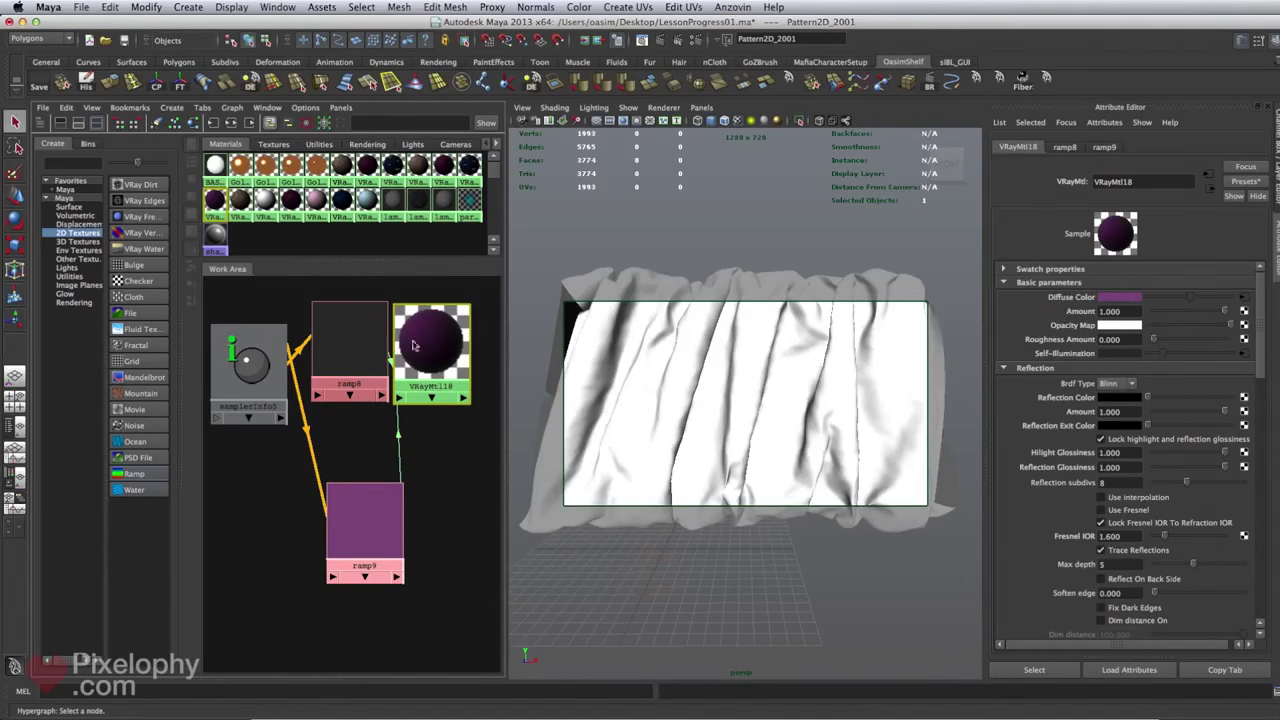
right_click(1068, 360)
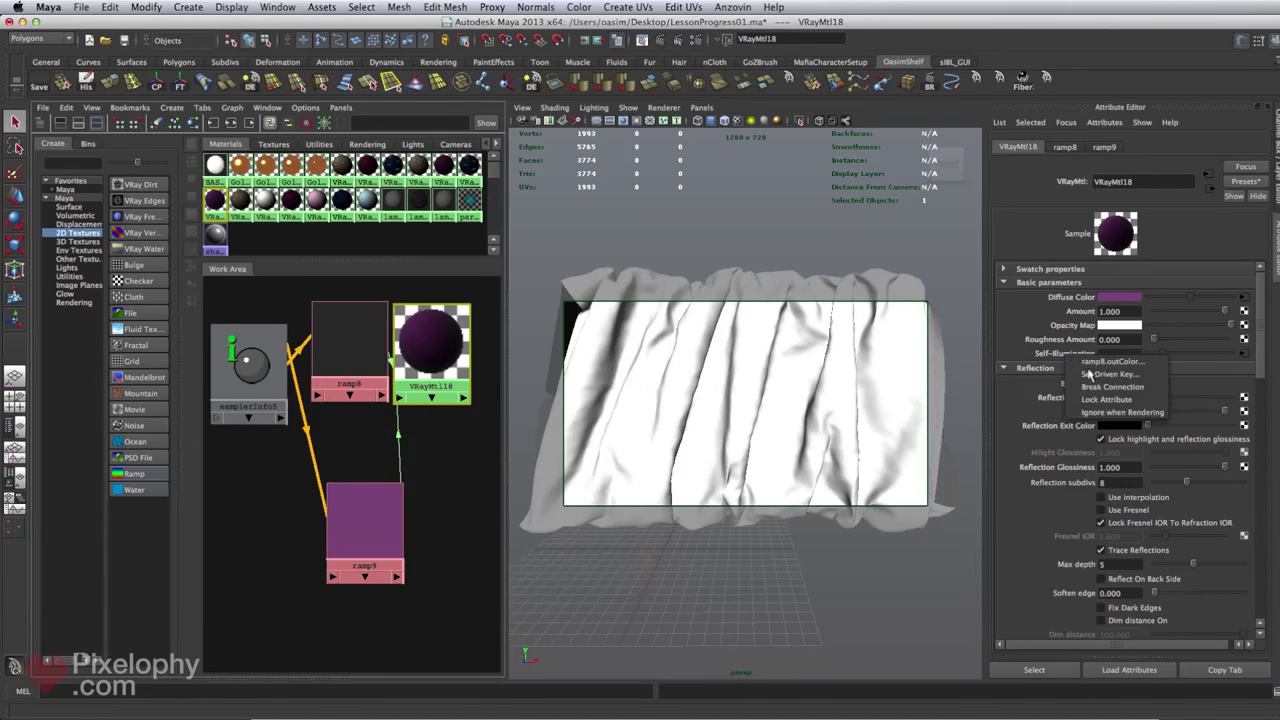
click(1112, 386)
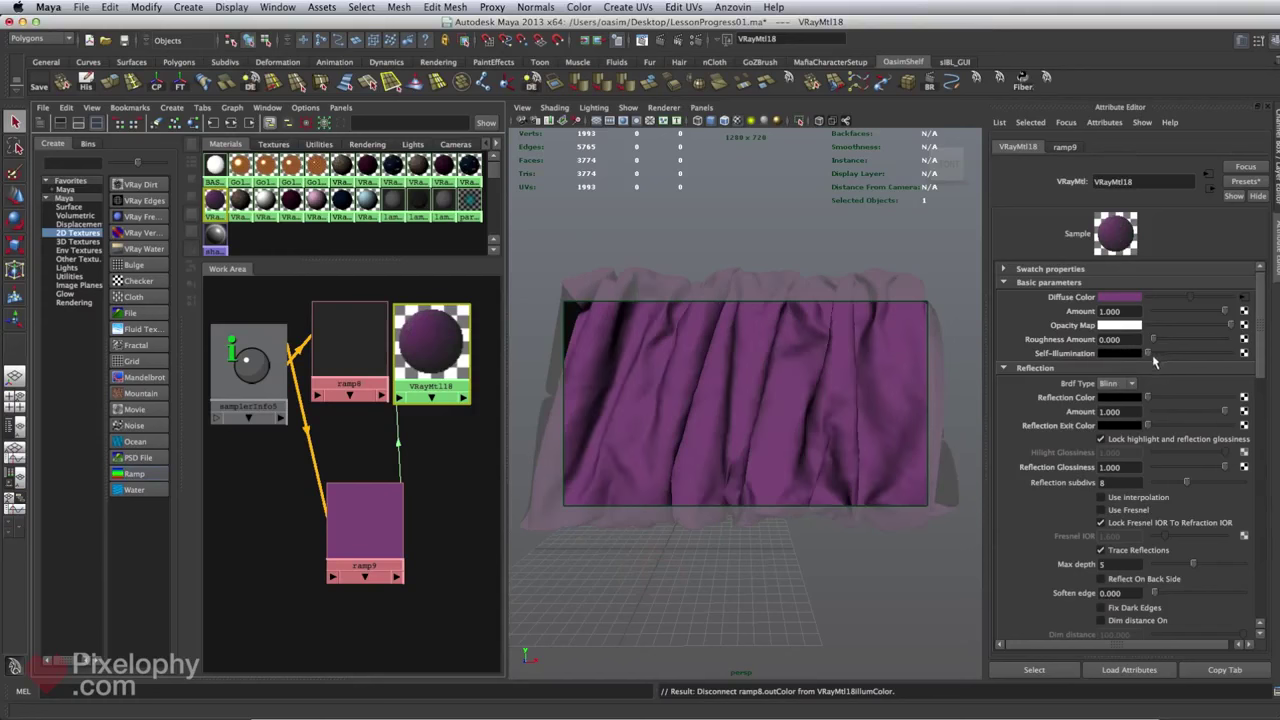
Turn off the render region in the V-Ray frame buffer and render the full cloth image again.
drag(1043, 716, 1057, 87)
click(620, 106)
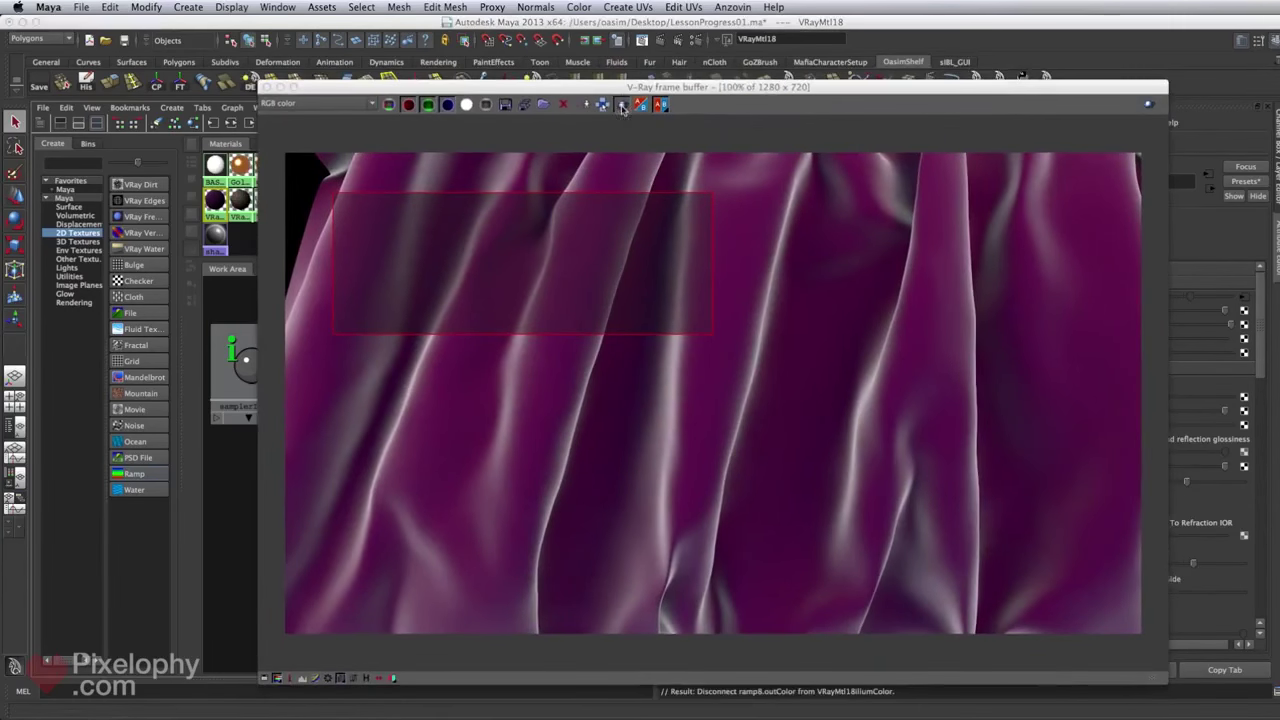
click(586, 105)
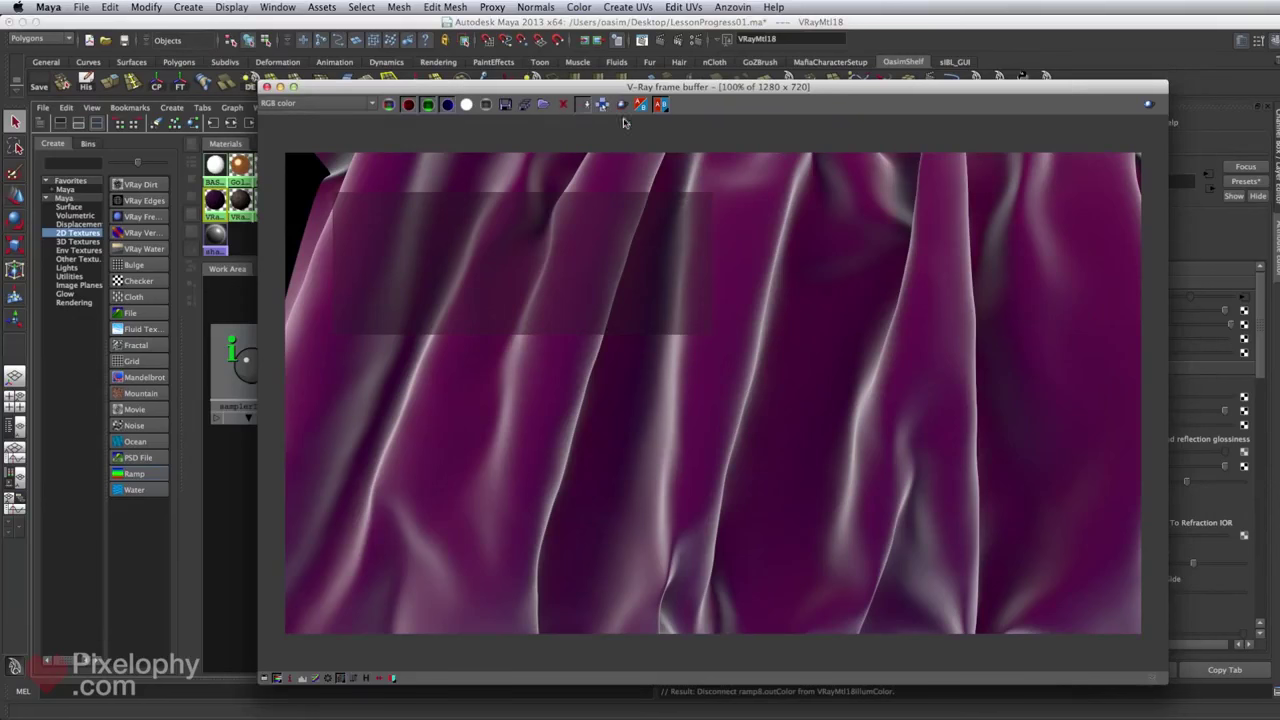
click(1148, 106)
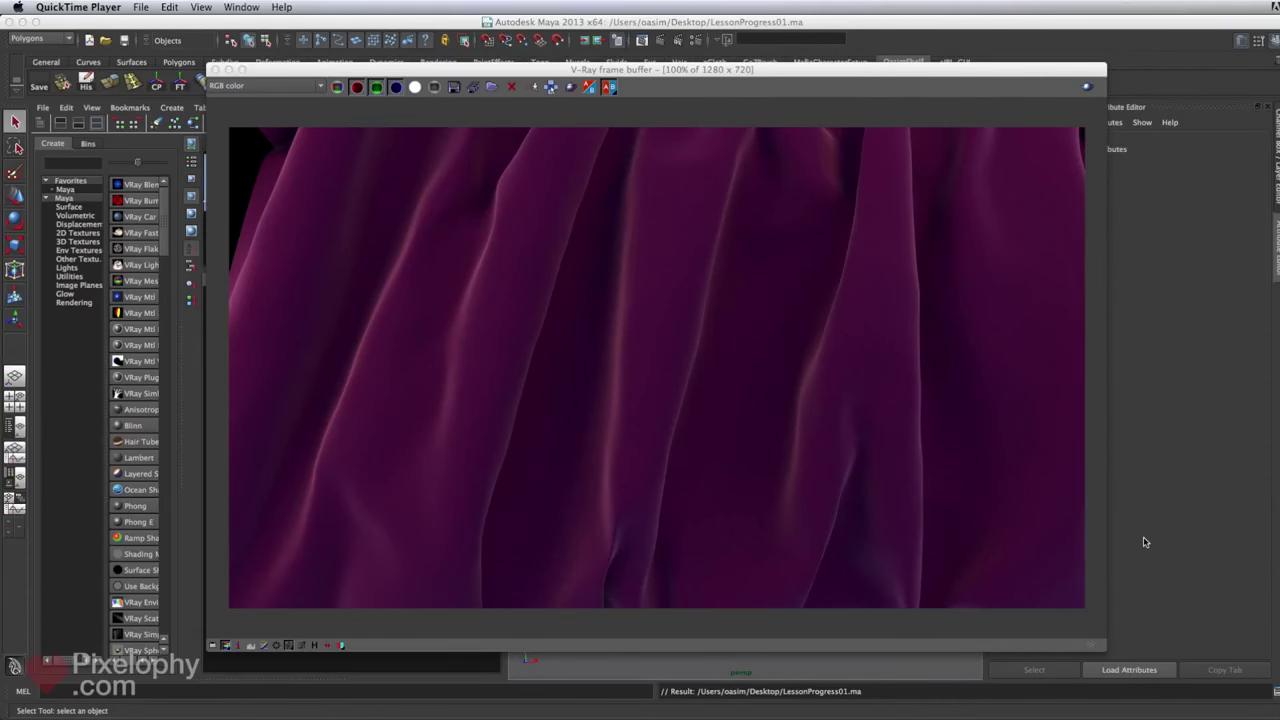
Compare the new V-Ray frame buffer render with the image in the Render View, and put both windows away.
drag(817, 70, 822, 77)
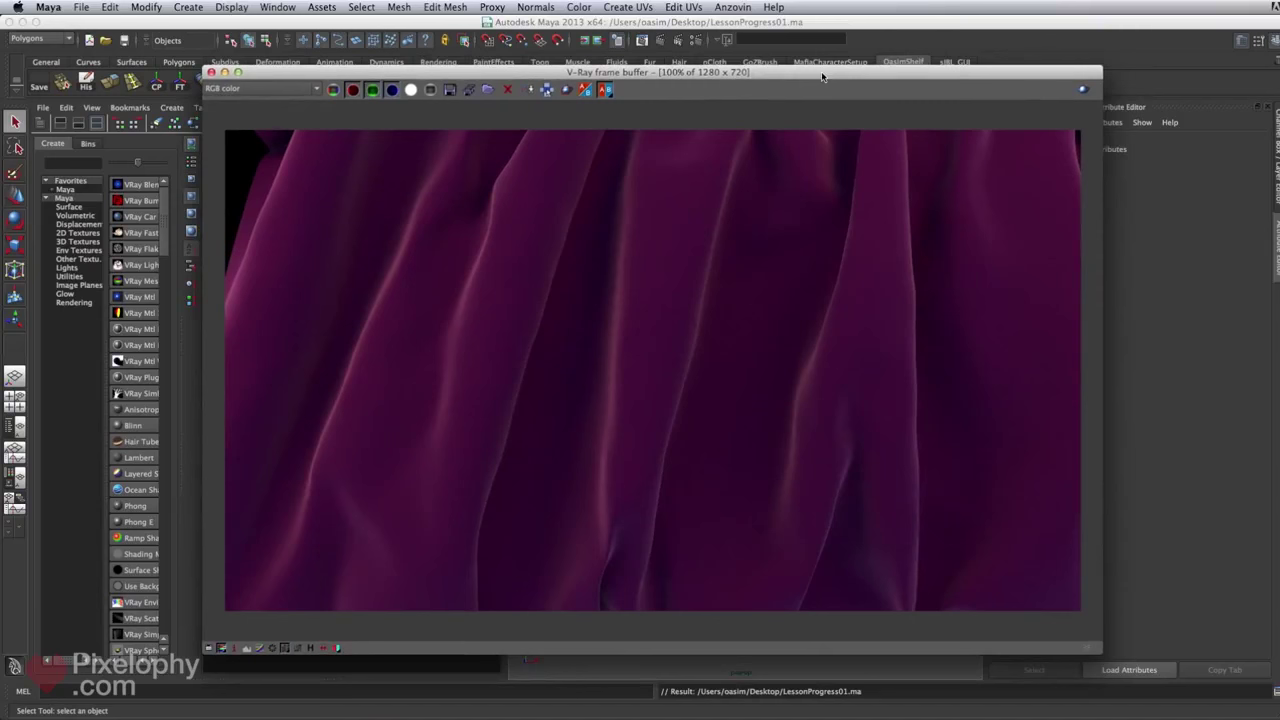
drag(820, 716, 777, 83)
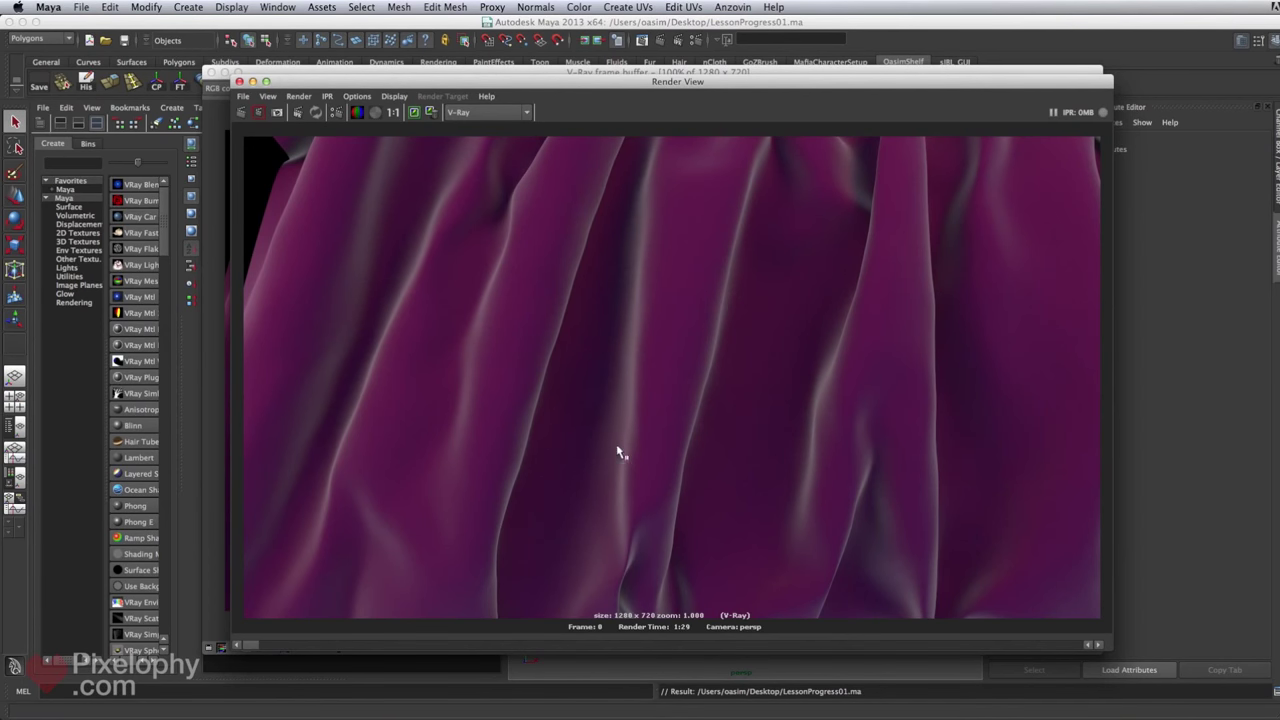
drag(962, 82, 953, 719)
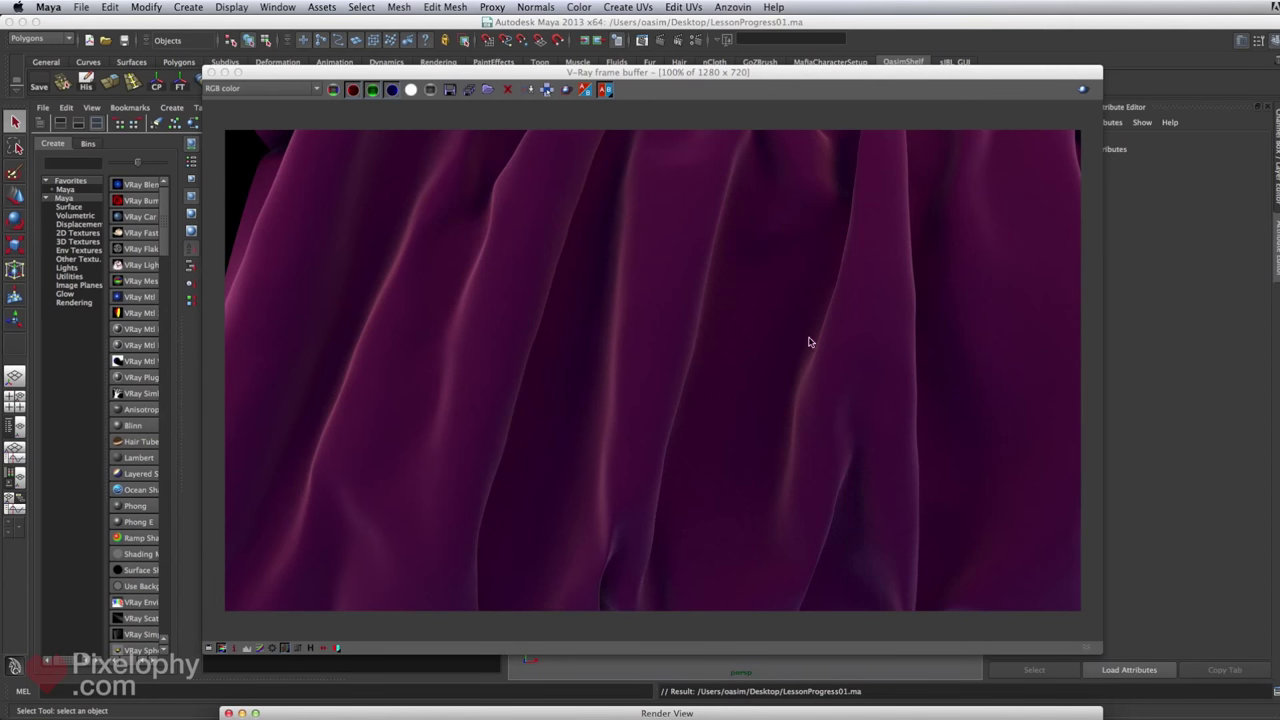
double_click(910, 77)
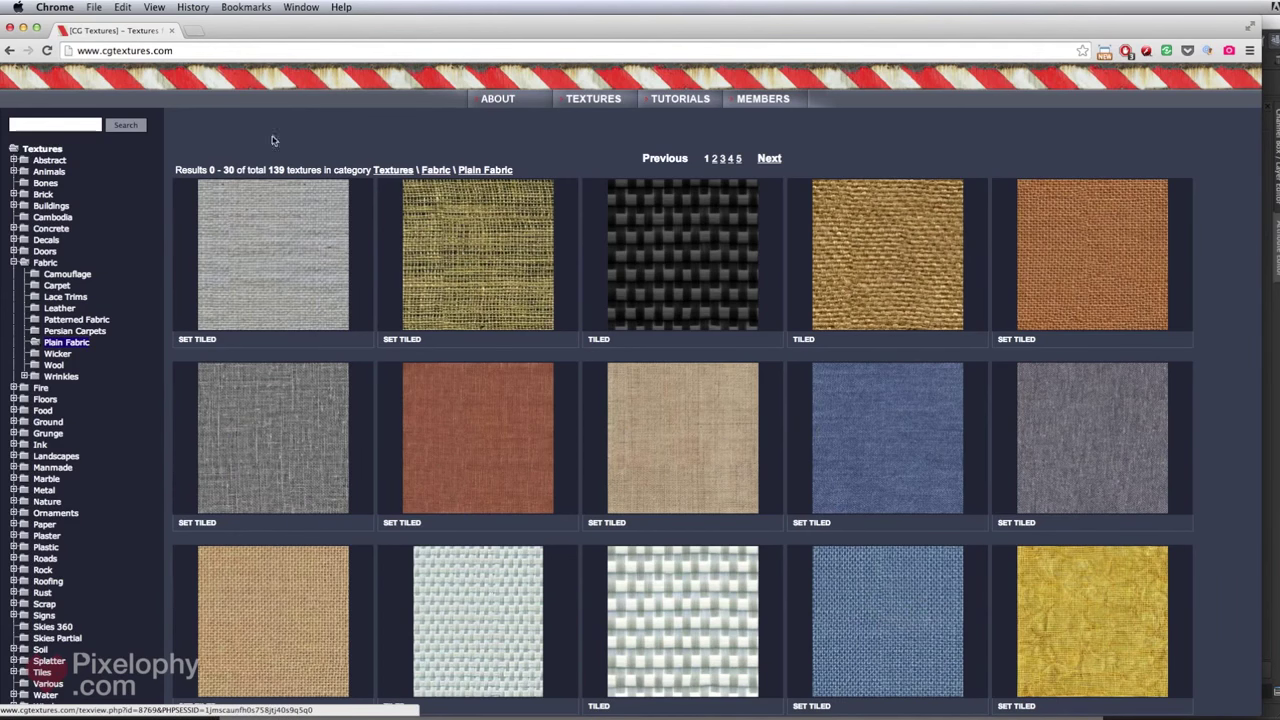
Leave the CG Textures page and desaturate the blue fabric texture FabricPlain0007_3_S.jpg in Photoshop.
click(22, 29)
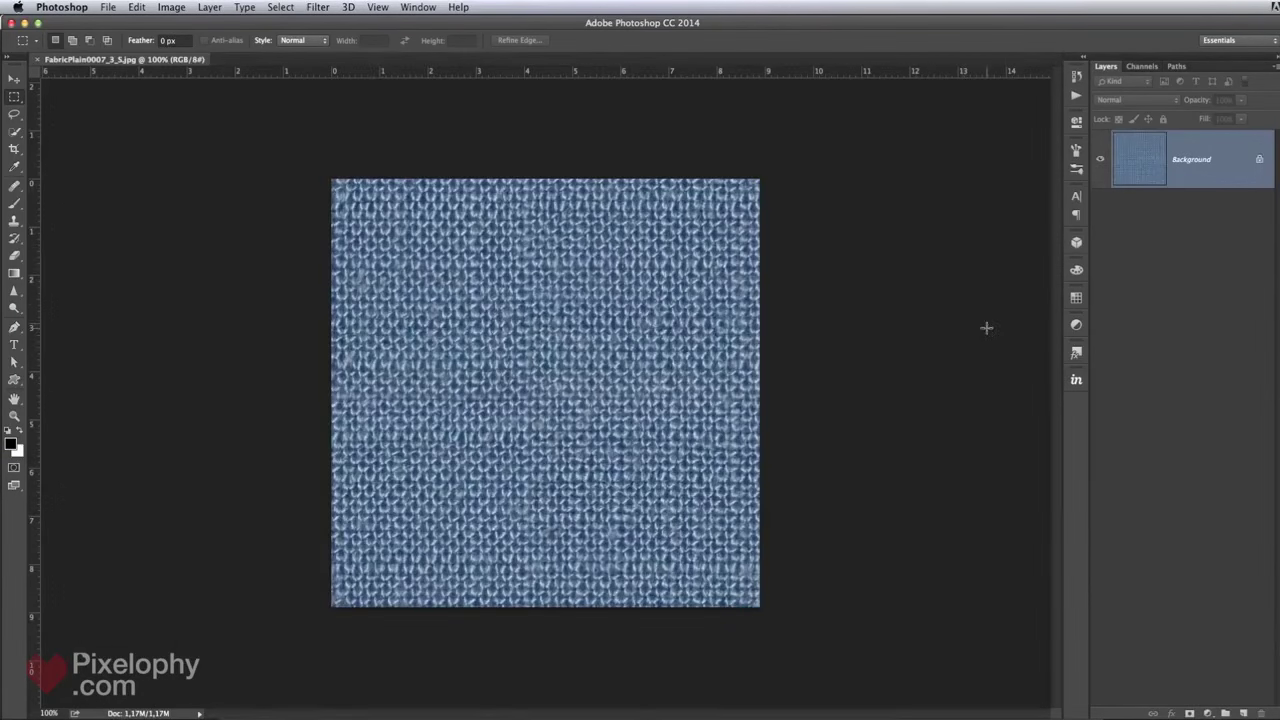
click(171, 7)
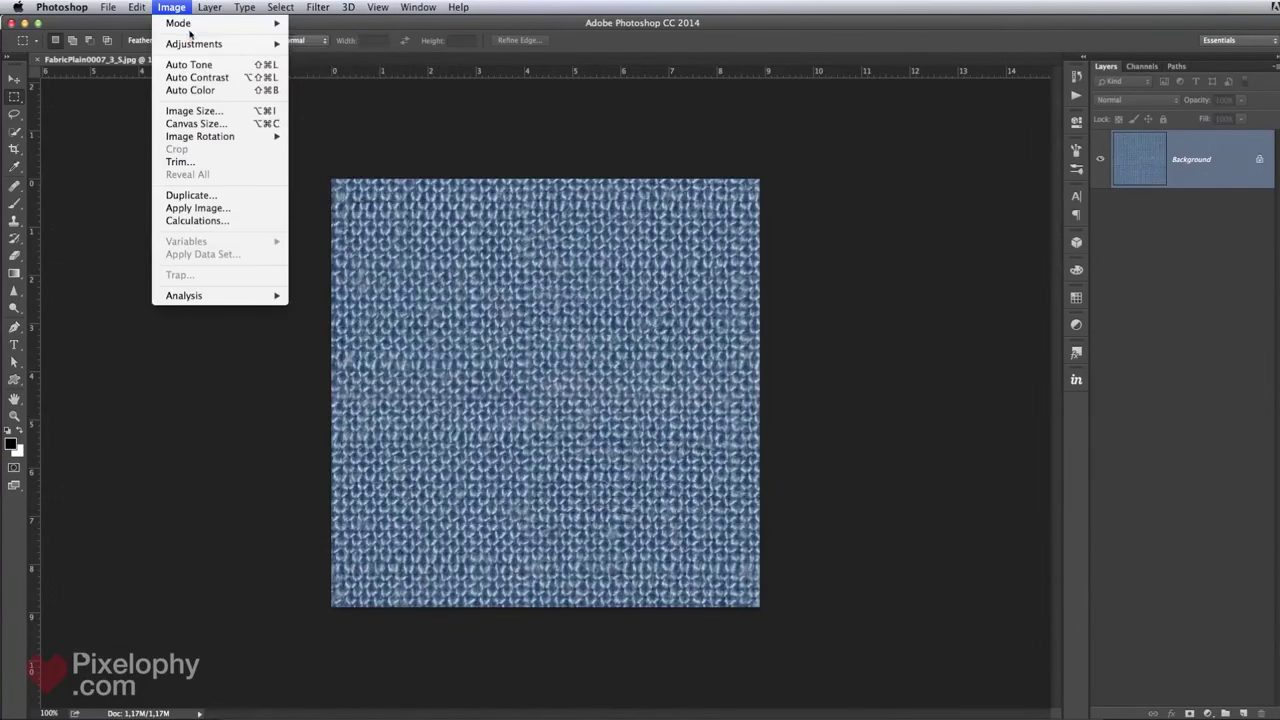
mouse_move(194, 44)
click(338, 305)
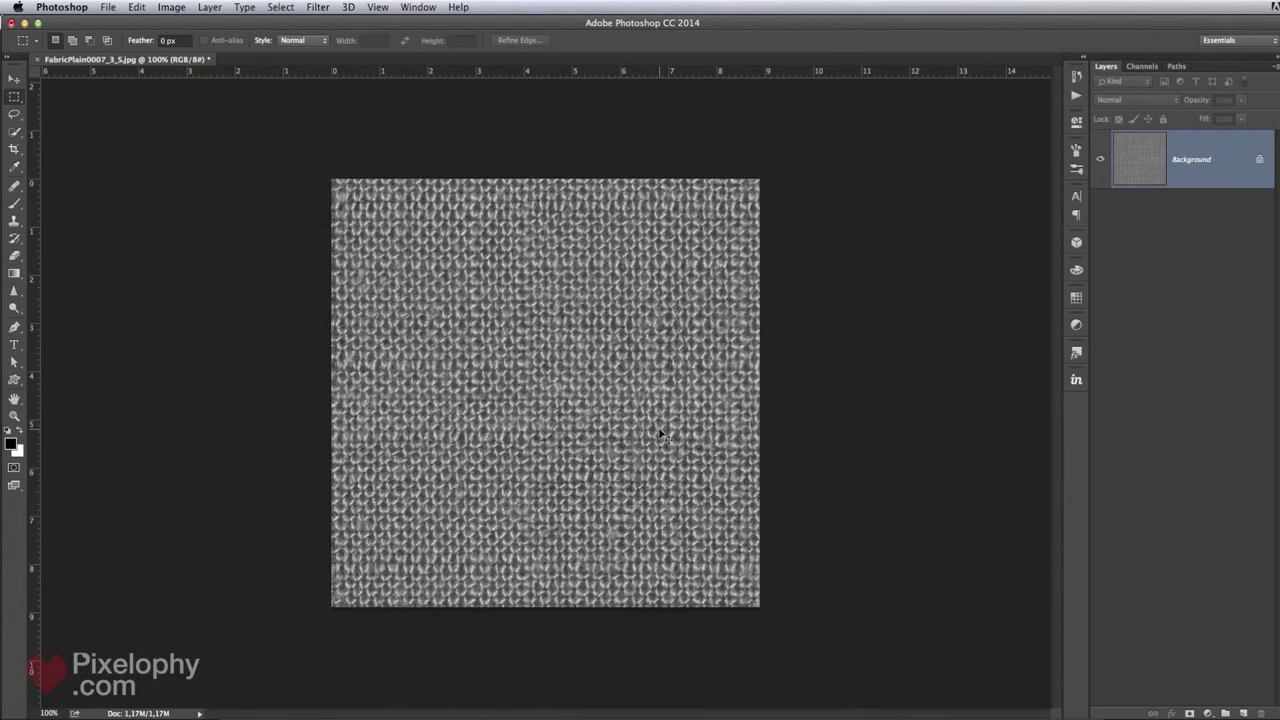
Add a Levels adjustment layer above the grey fabric texture with input black at 48 and input white at 242.
key(super+plus)
key(super+plus)
key(super+plus)
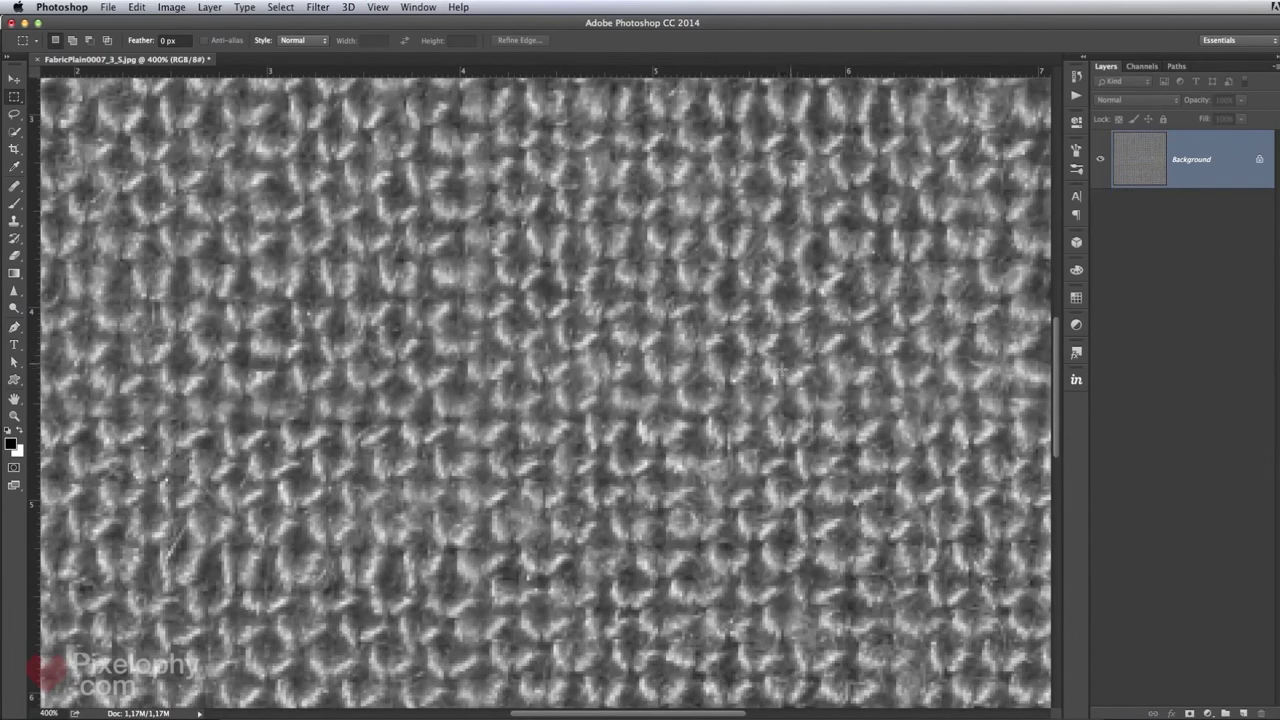
click(1074, 353)
click(976, 342)
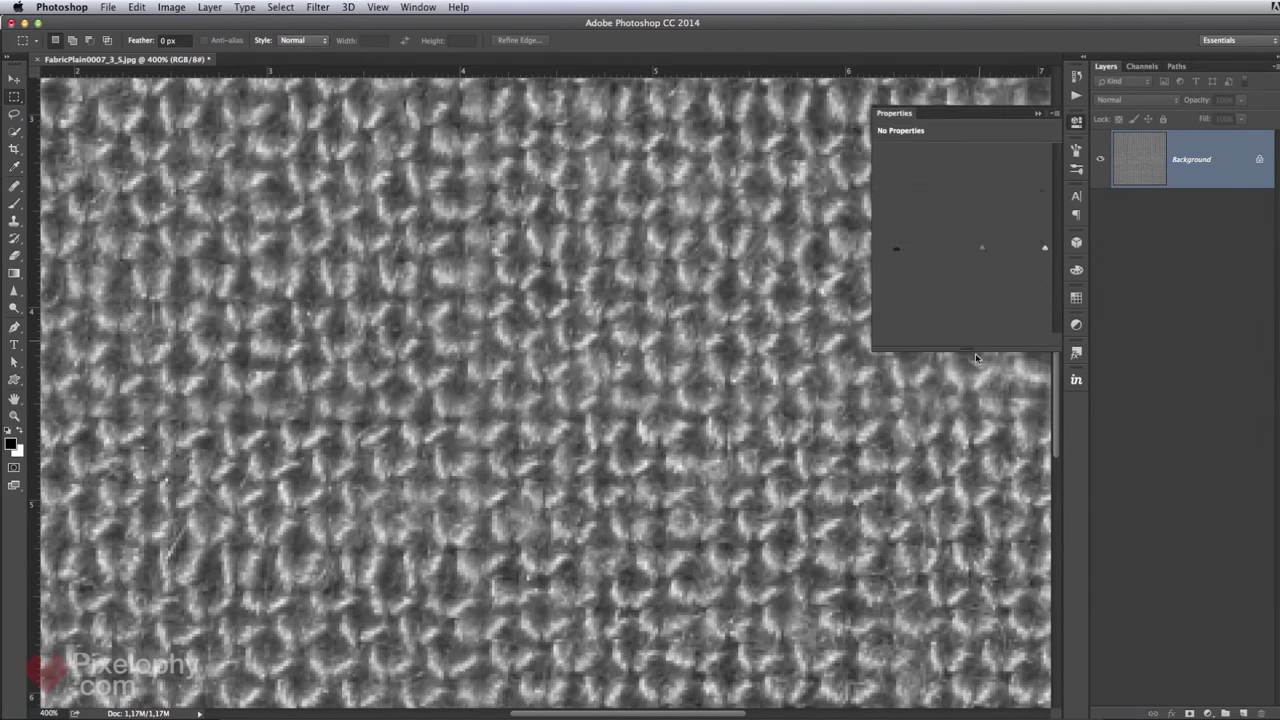
drag(898, 250, 916, 252)
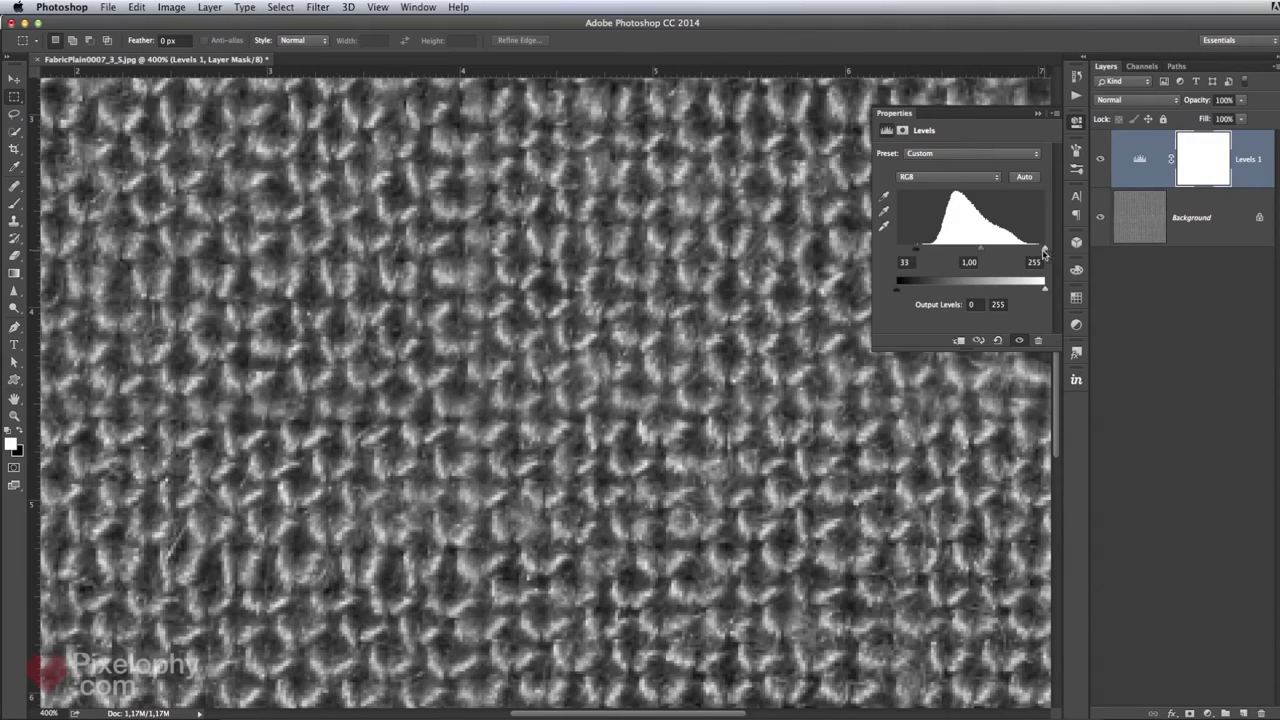
drag(1044, 250, 1037, 249)
drag(919, 250, 923, 251)
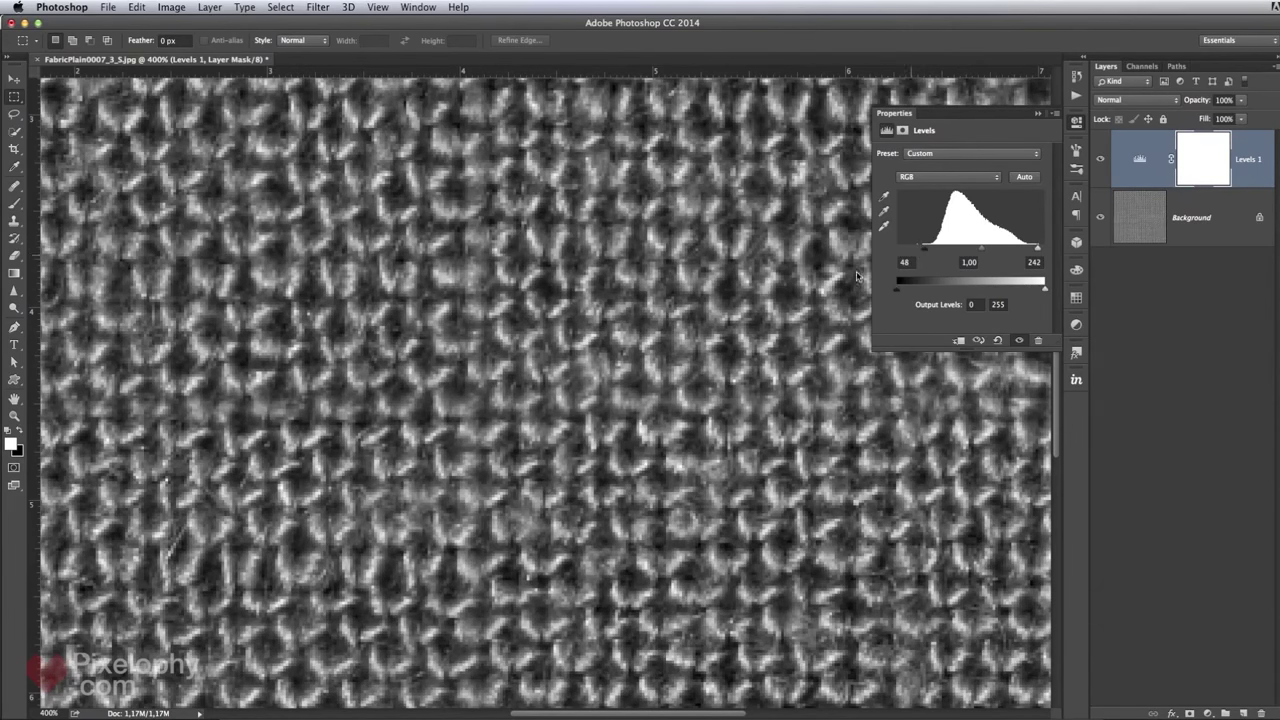
click(1199, 222)
key(super+minus)
key(super+minus)
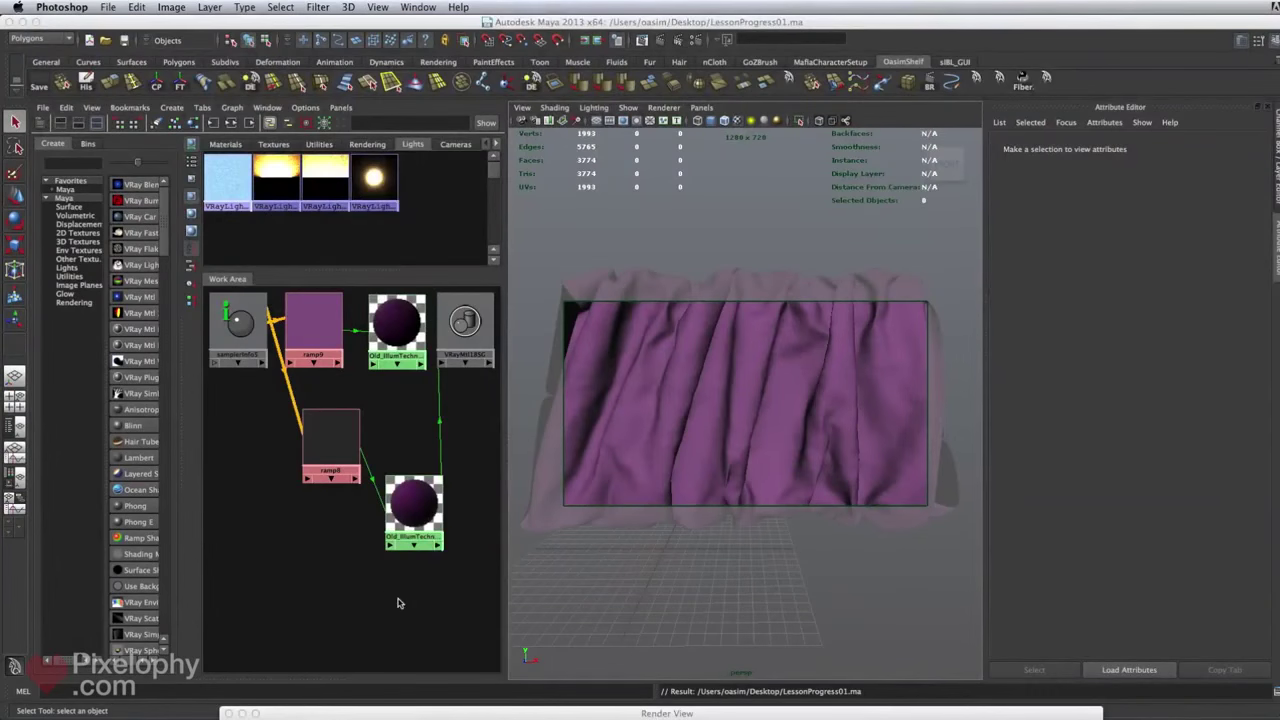
Switch to Maya, connect a new file texture to the Old_IllumTechniquw1 material's bump Map, and arrange its nodes above ramp9.
click(362, 519)
alt+middle_drag(362, 519, 380, 577)
alt+right_drag(380, 586, 351, 554)
alt+middle_drag(351, 554, 416, 550)
alt+middle_drag(440, 468, 450, 503)
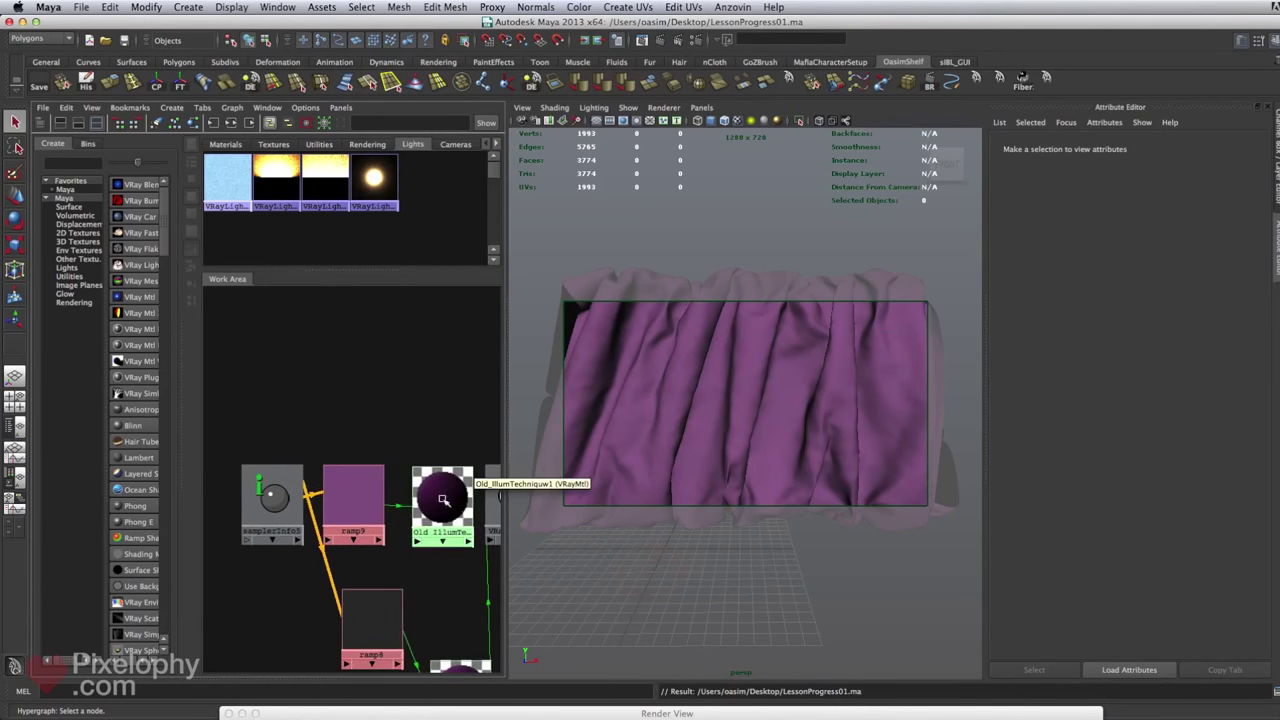
click(442, 496)
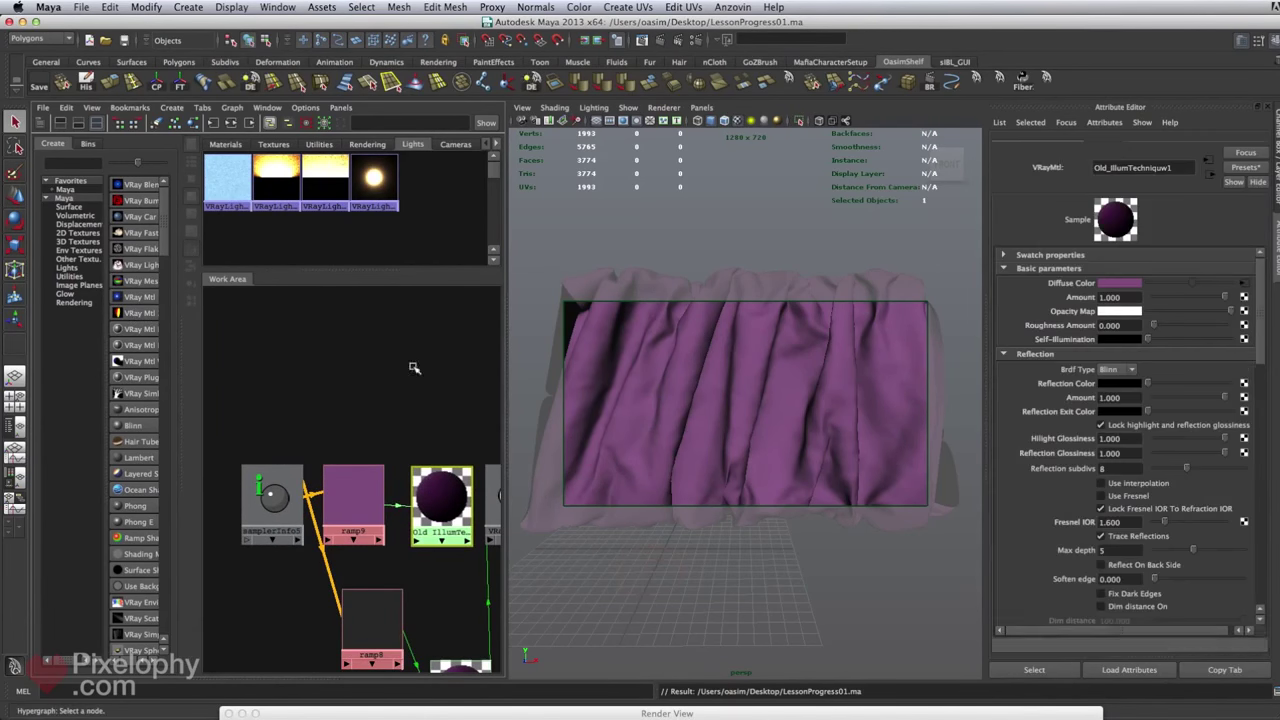
drag(1261, 340, 1221, 505)
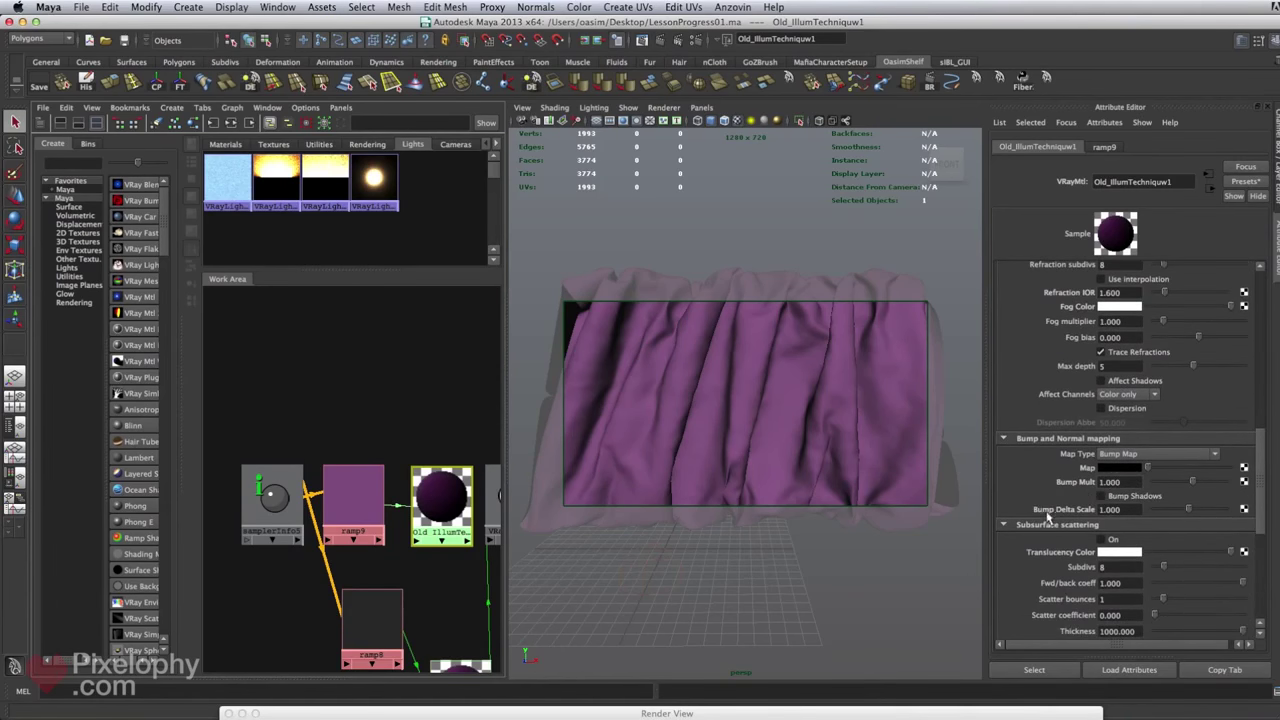
click(1245, 468)
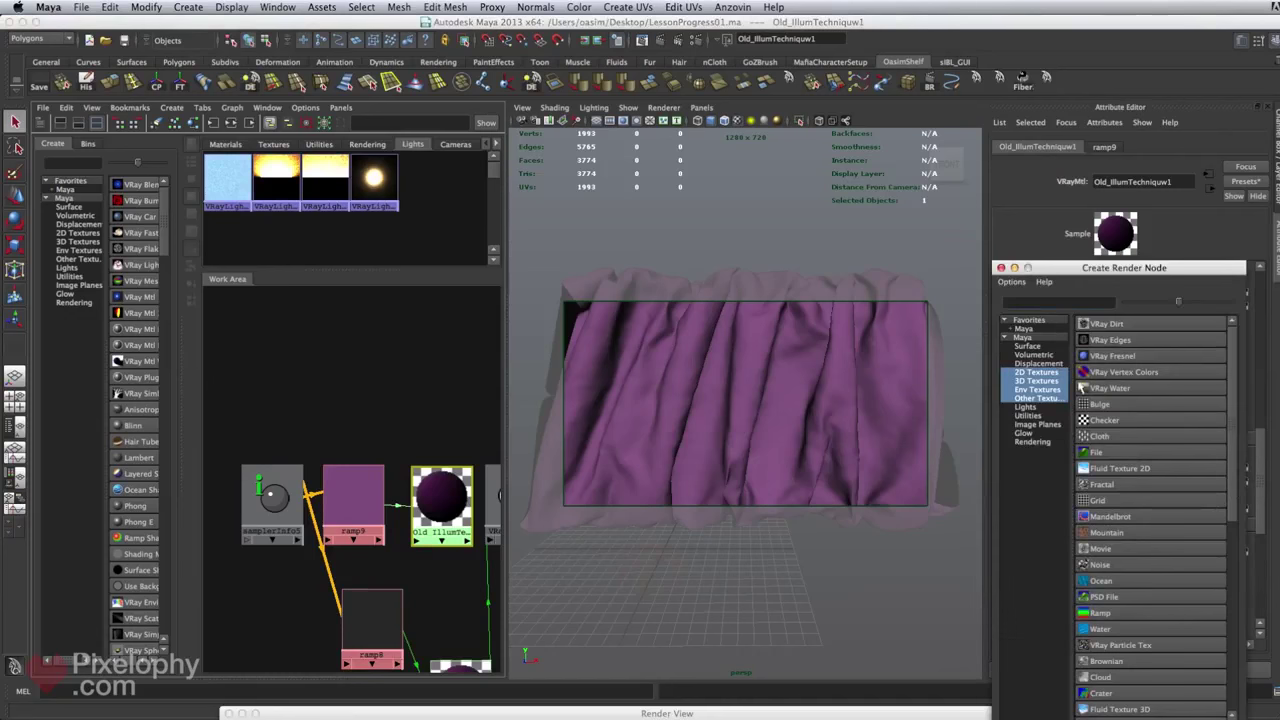
click(800, 318)
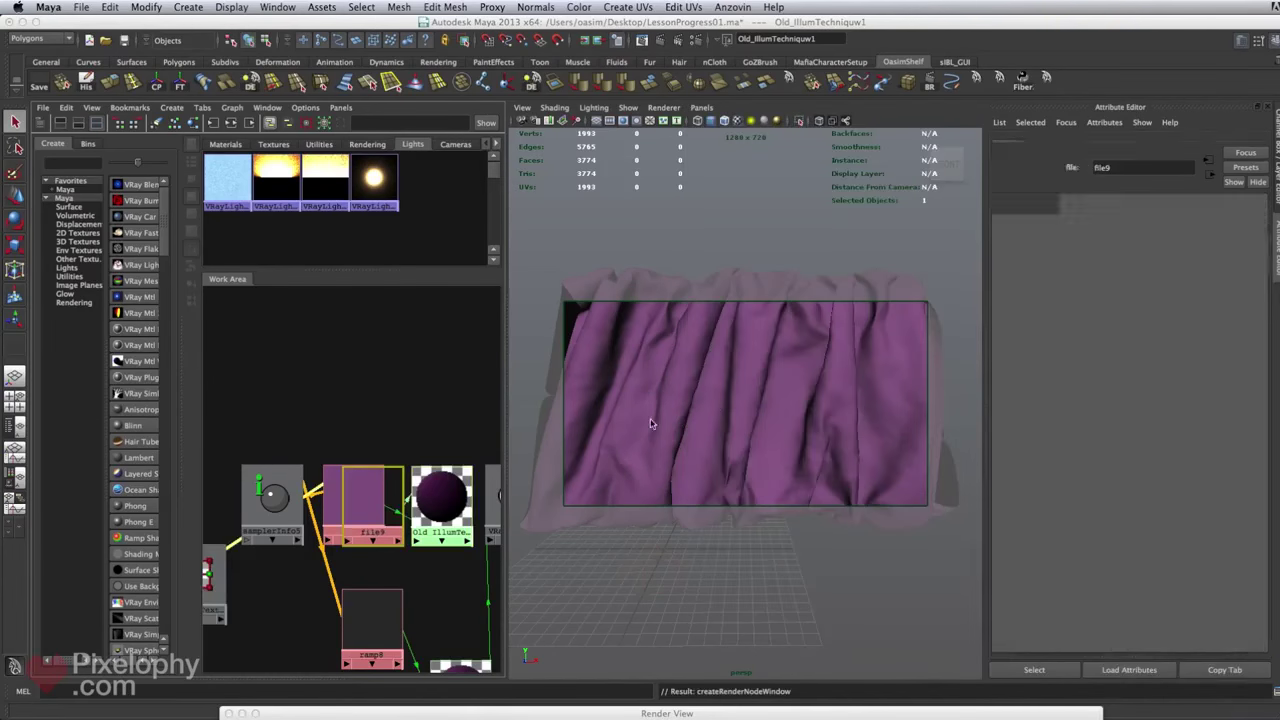
drag(382, 493, 364, 335)
drag(216, 570, 288, 320)
Set the file9 texture's Filter Type to Off and load FabricPlain0007_3_Bump.jpg from the Desktop as its image.
click(351, 343)
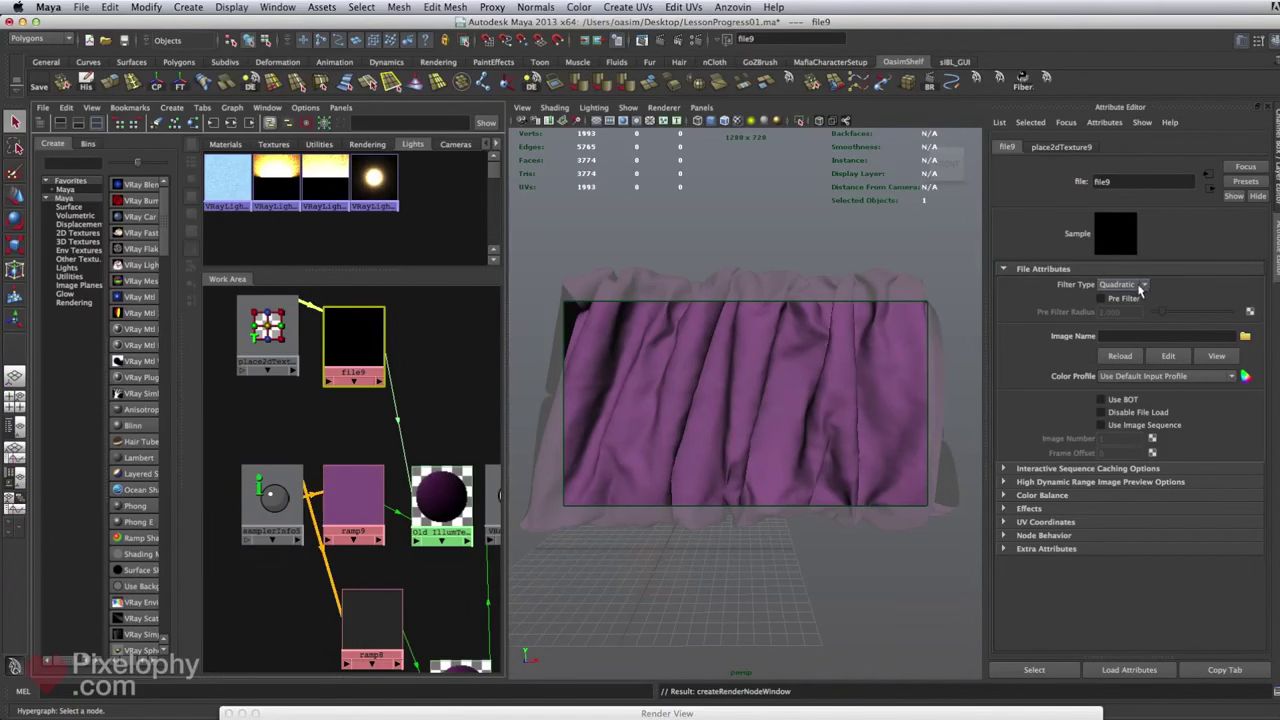
click(1137, 289)
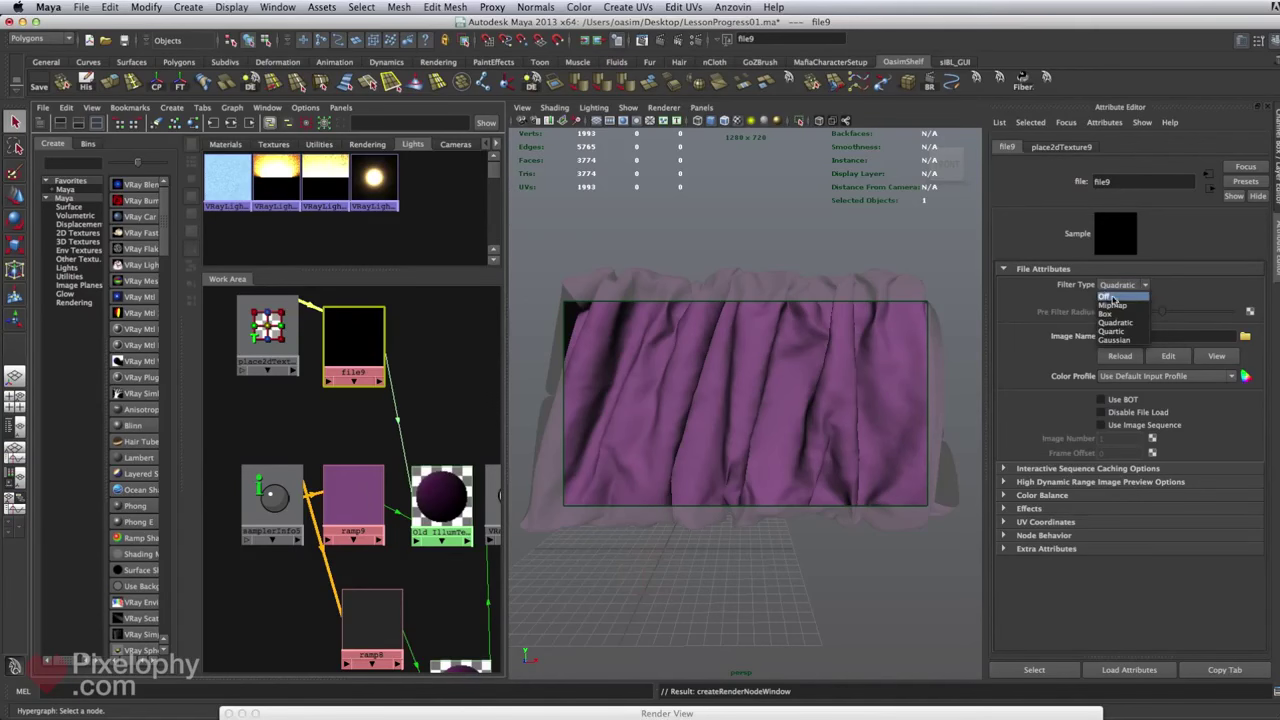
click(1120, 298)
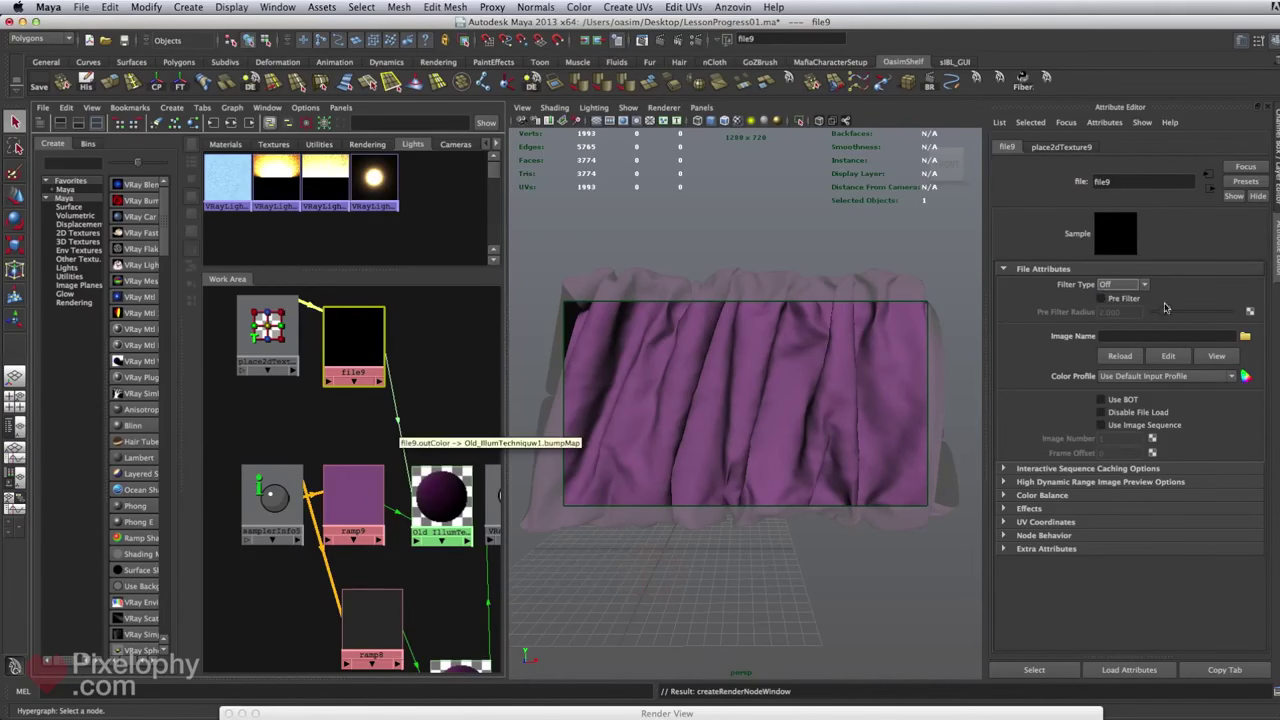
click(1245, 337)
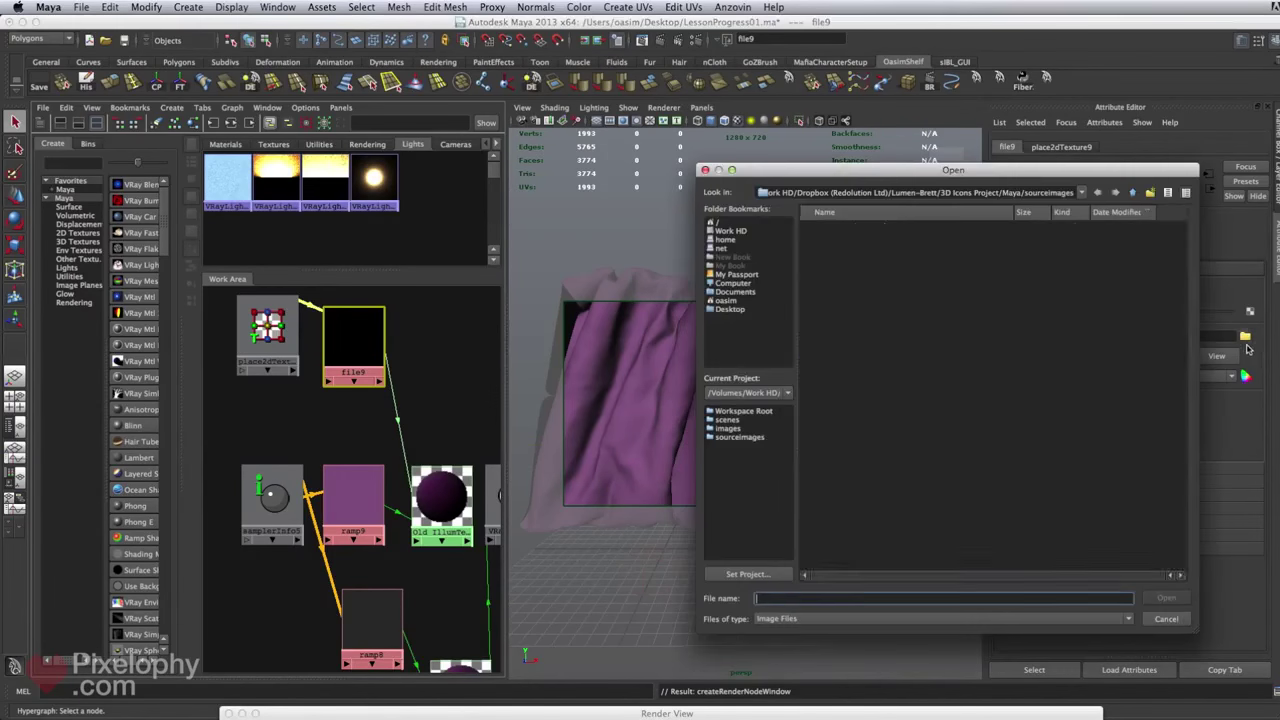
click(730, 308)
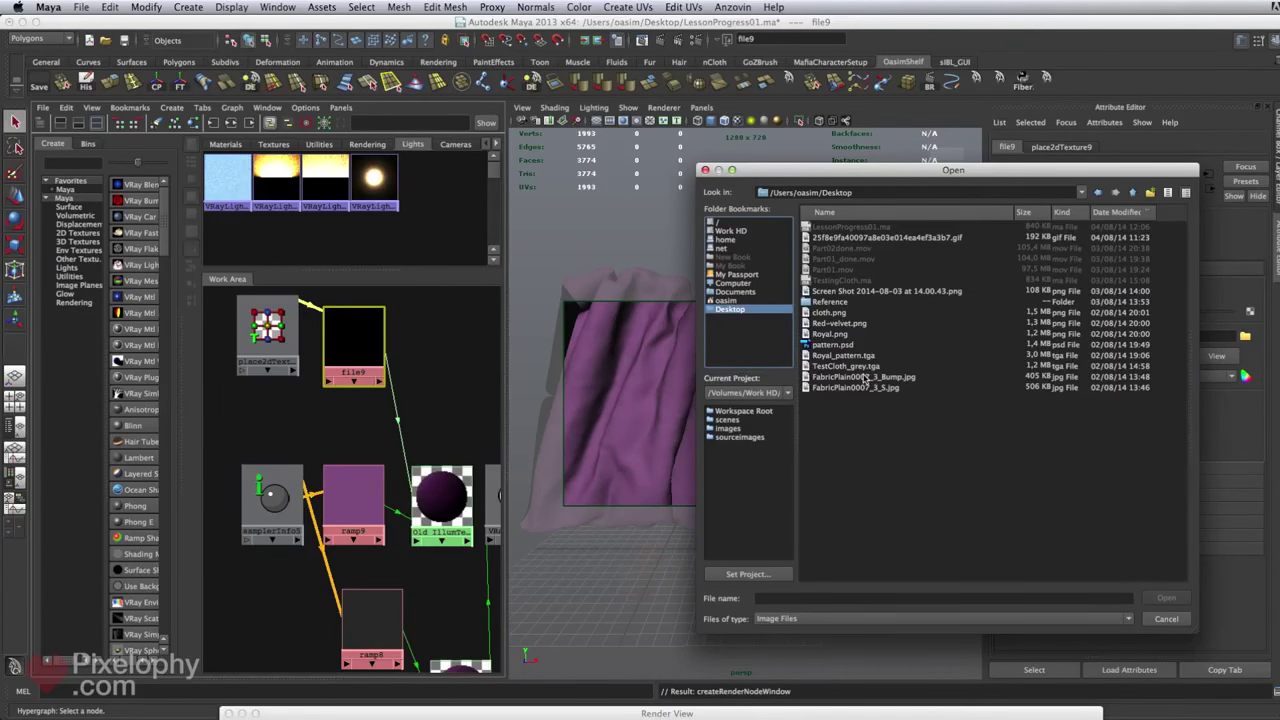
click(865, 377)
click(1166, 597)
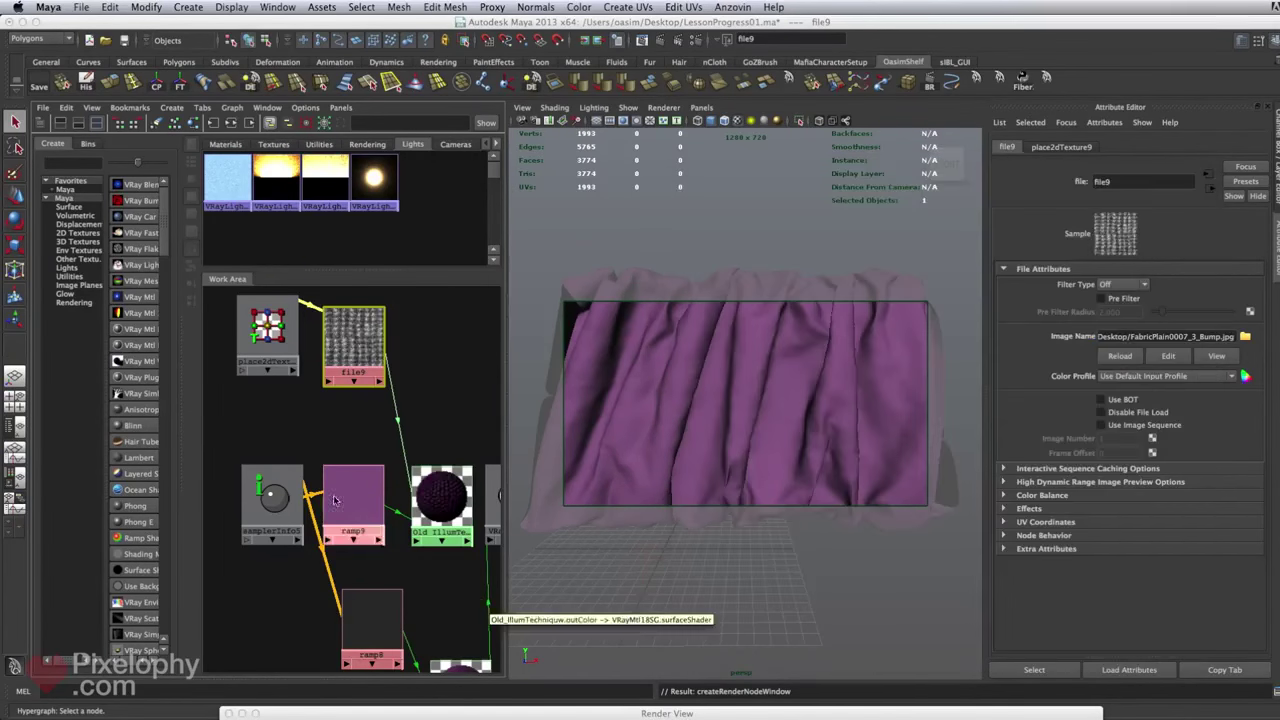
Set the Repeat UV of the bump texture's place2dTexture9 node to 15 by 15.
click(268, 328)
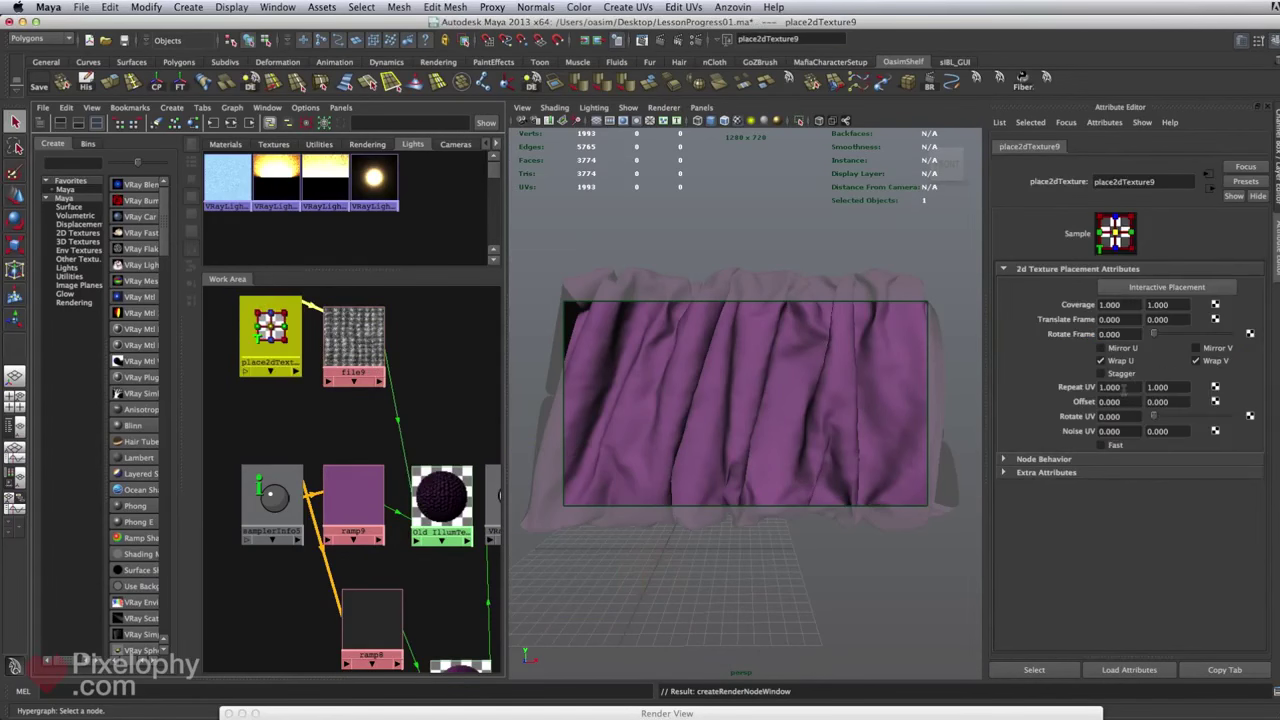
drag(1125, 389, 1066, 383)
text(15)
key(Return)
key(Tab)
text(15)
key(Return)
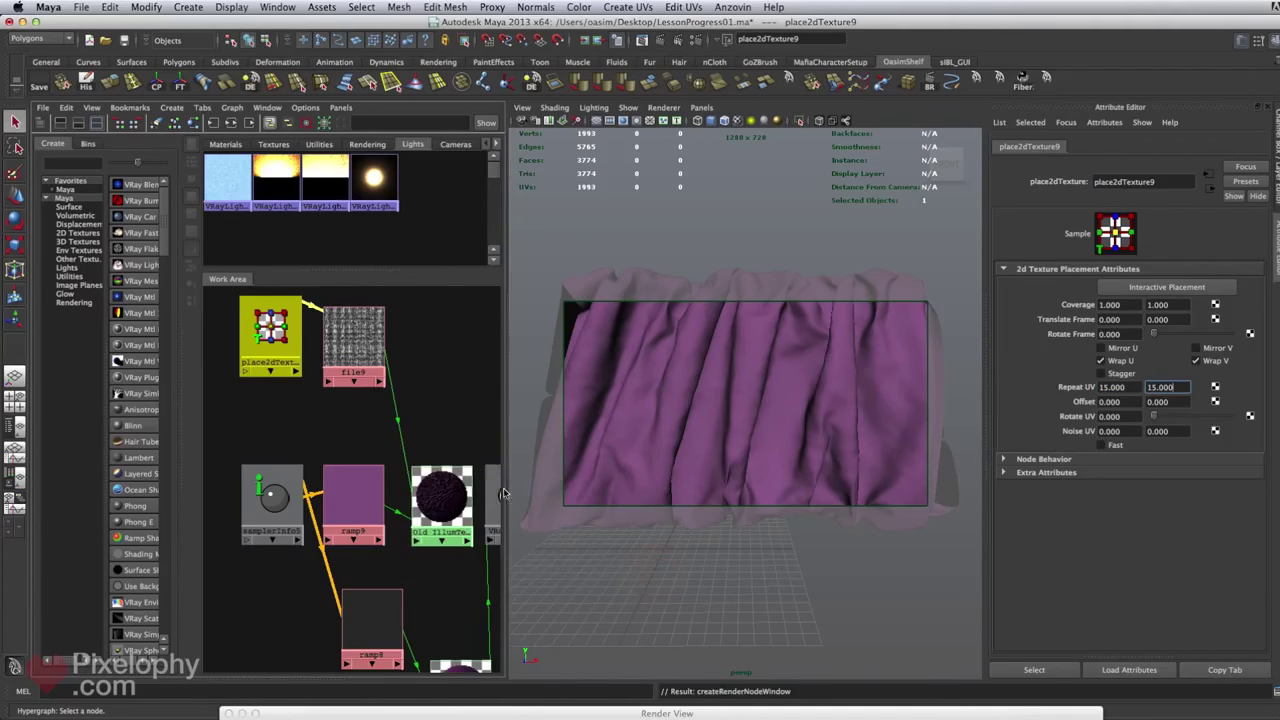
Set the Old_IllumTechniquw1 material's Bump Mult to 0.05.
click(441, 497)
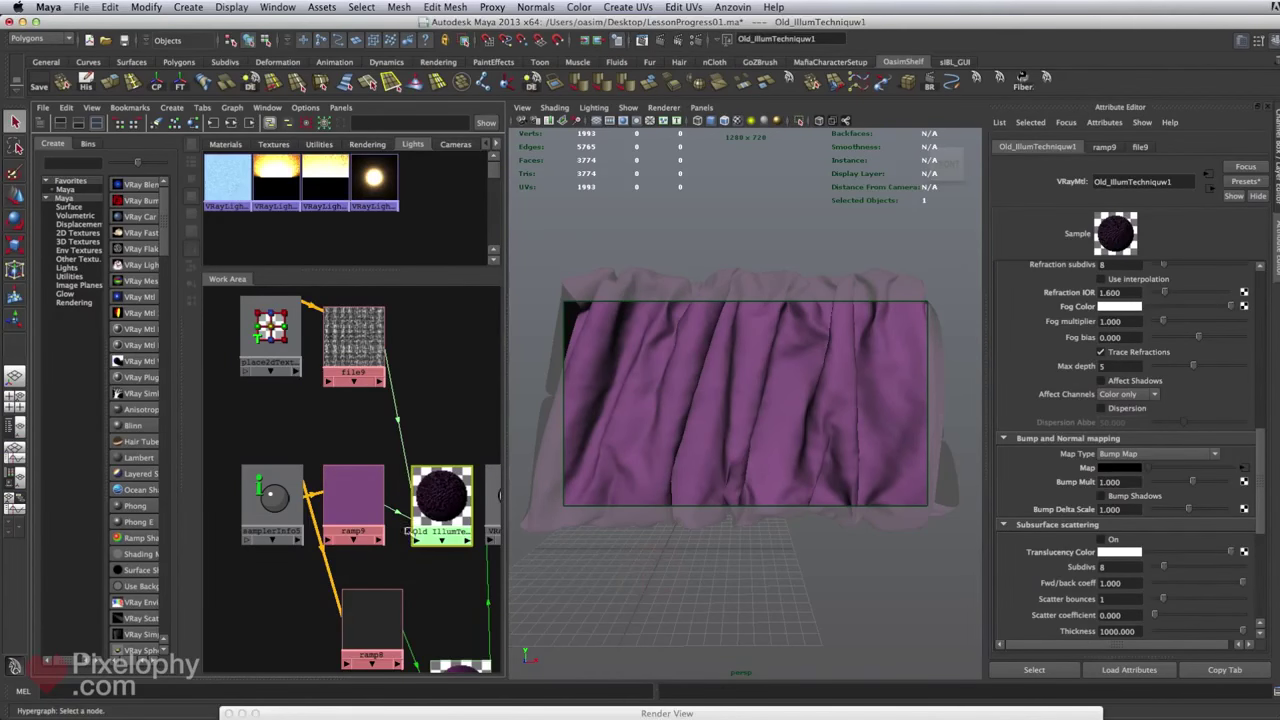
drag(1129, 482, 1057, 483)
key(BackSpace)
key(Return)
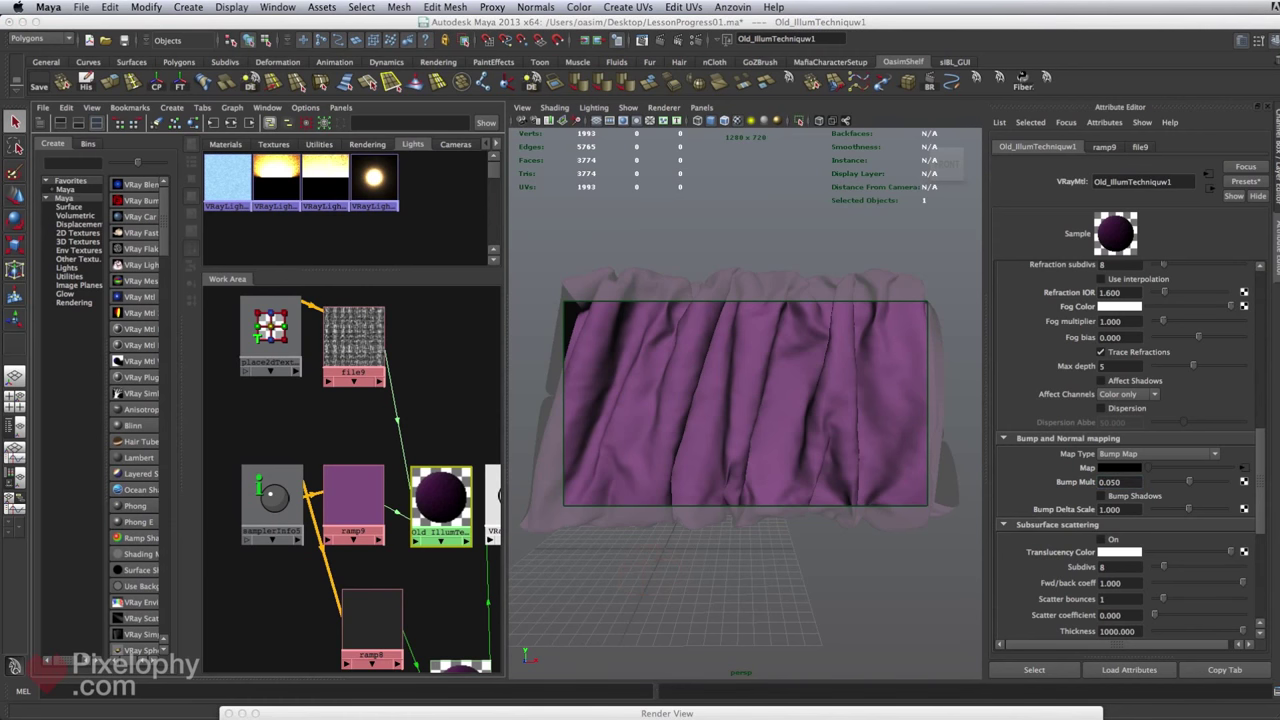
Render a wide rectangular region across the upper cloth folds in the V-Ray frame buffer, and put the window away.
click(1005, 716)
drag(1075, 715, 1061, 57)
click(602, 75)
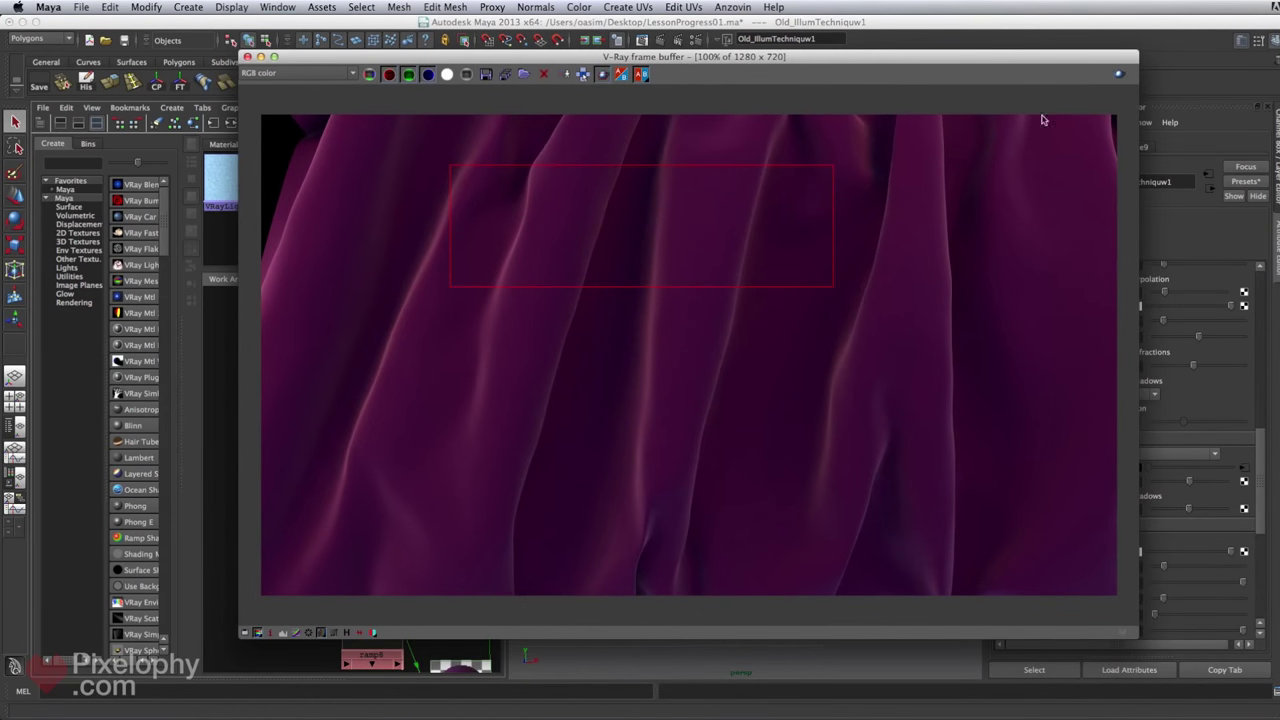
drag(873, 58, 920, 719)
Set the material's Bump Mult to 0.1 and render the V-Ray frame buffer region again.
click(1129, 485)
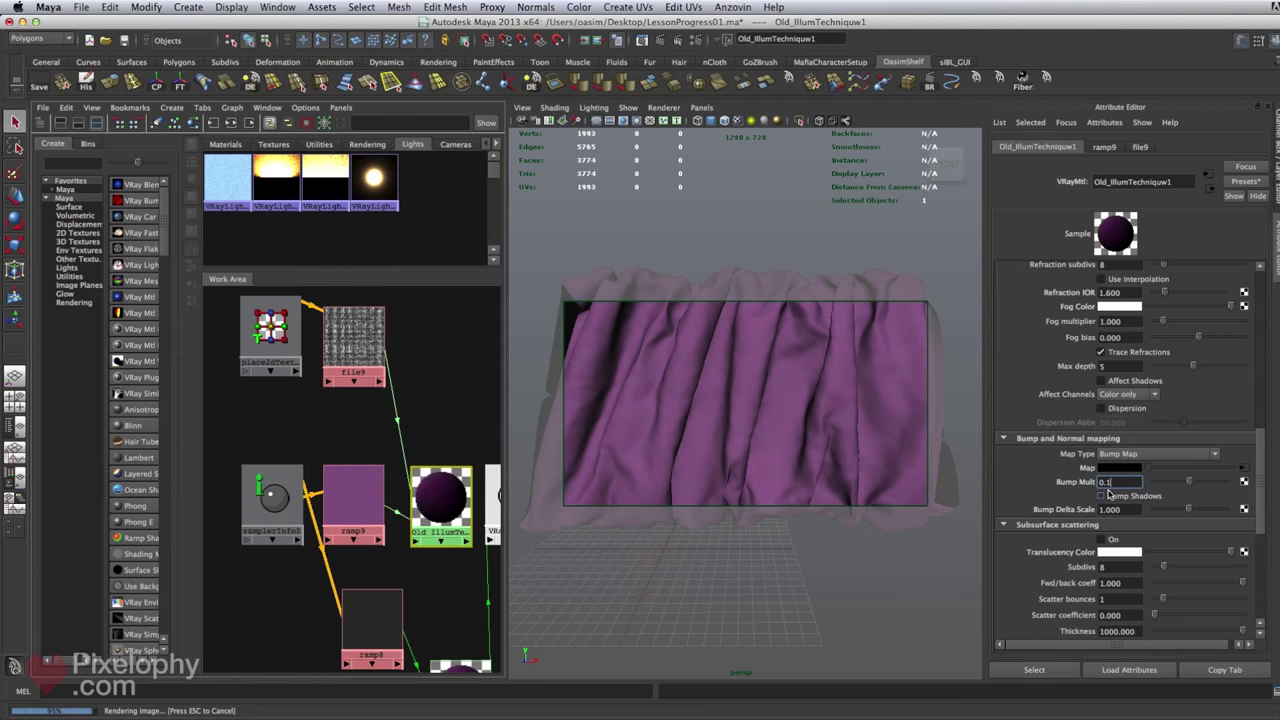
drag(1003, 717, 1019, 107)
click(1156, 119)
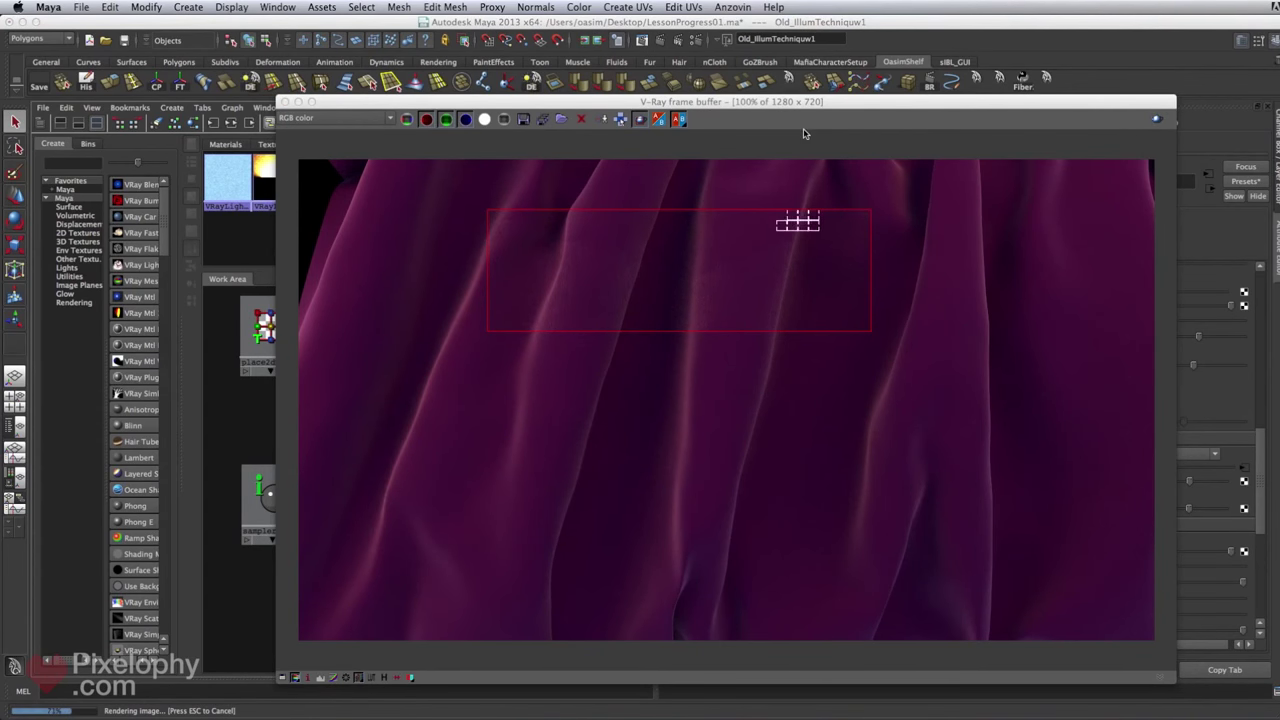
drag(823, 106, 840, 717)
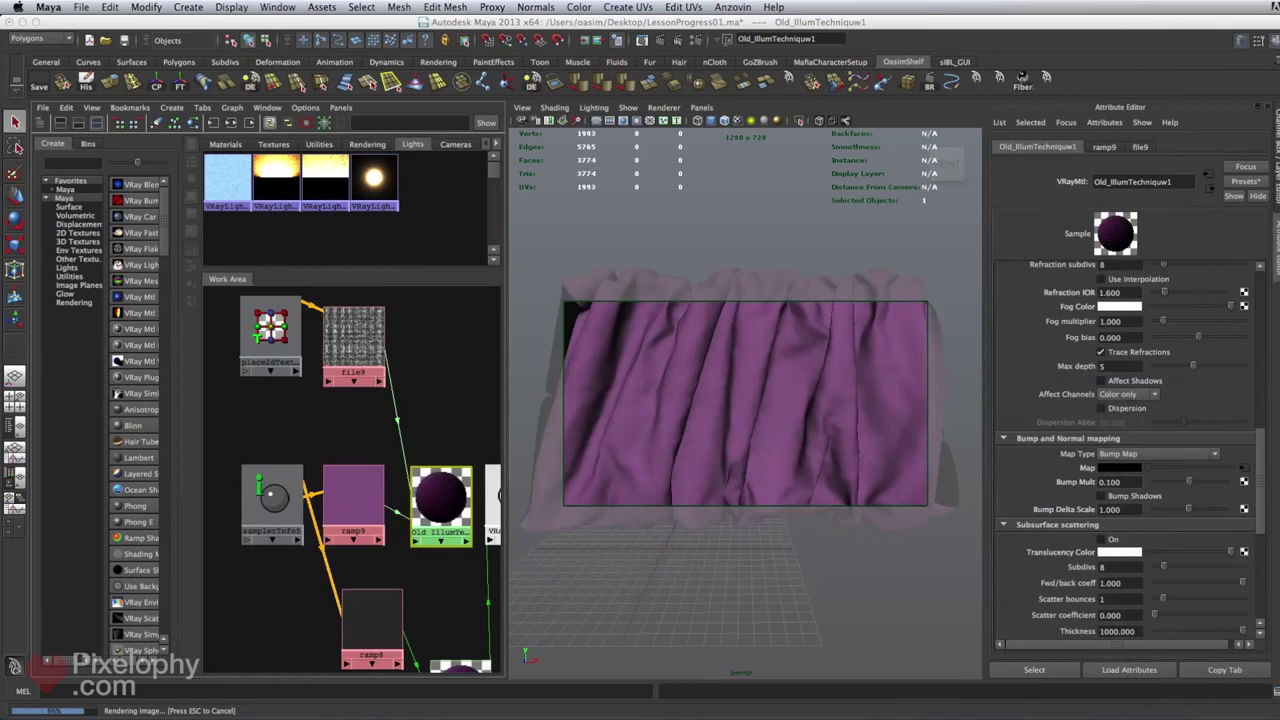
Set place2dTexture9's Repeat UV to 10 by 10 and re-render the cloth region to check the weave size.
click(283, 336)
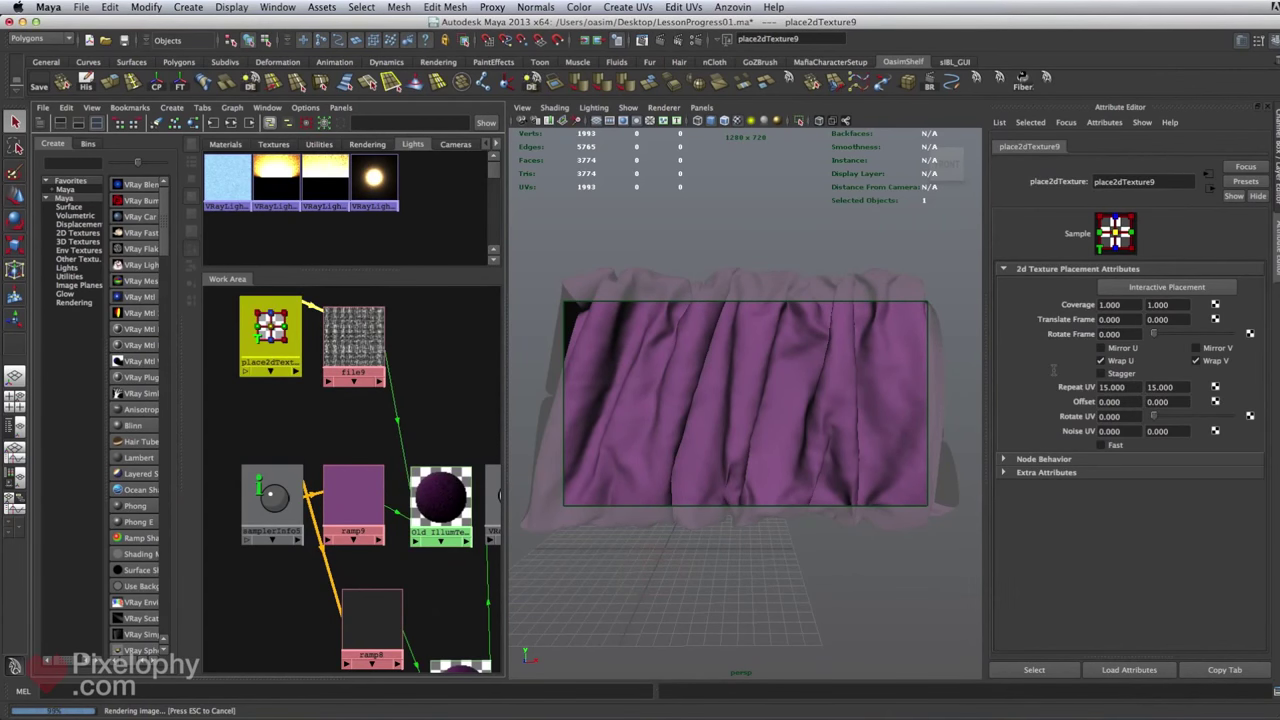
click(1110, 387)
text(10)
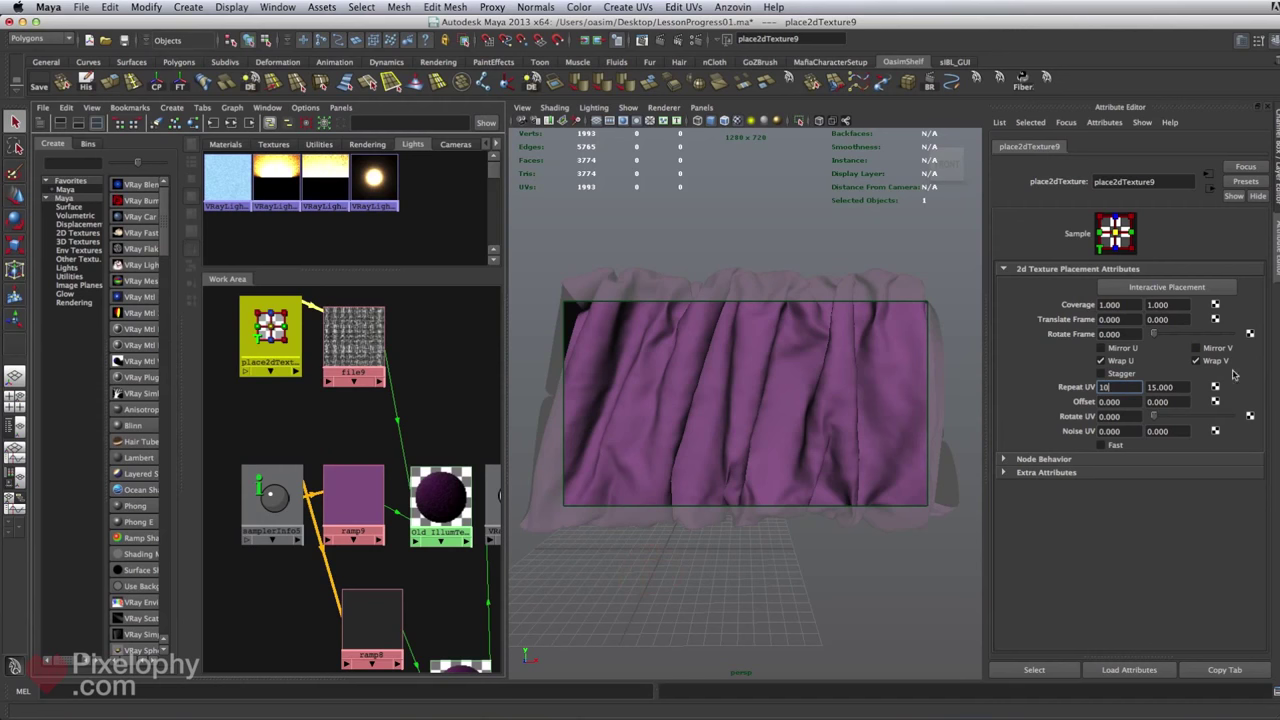
key(Tab)
text(10)
key(Return)
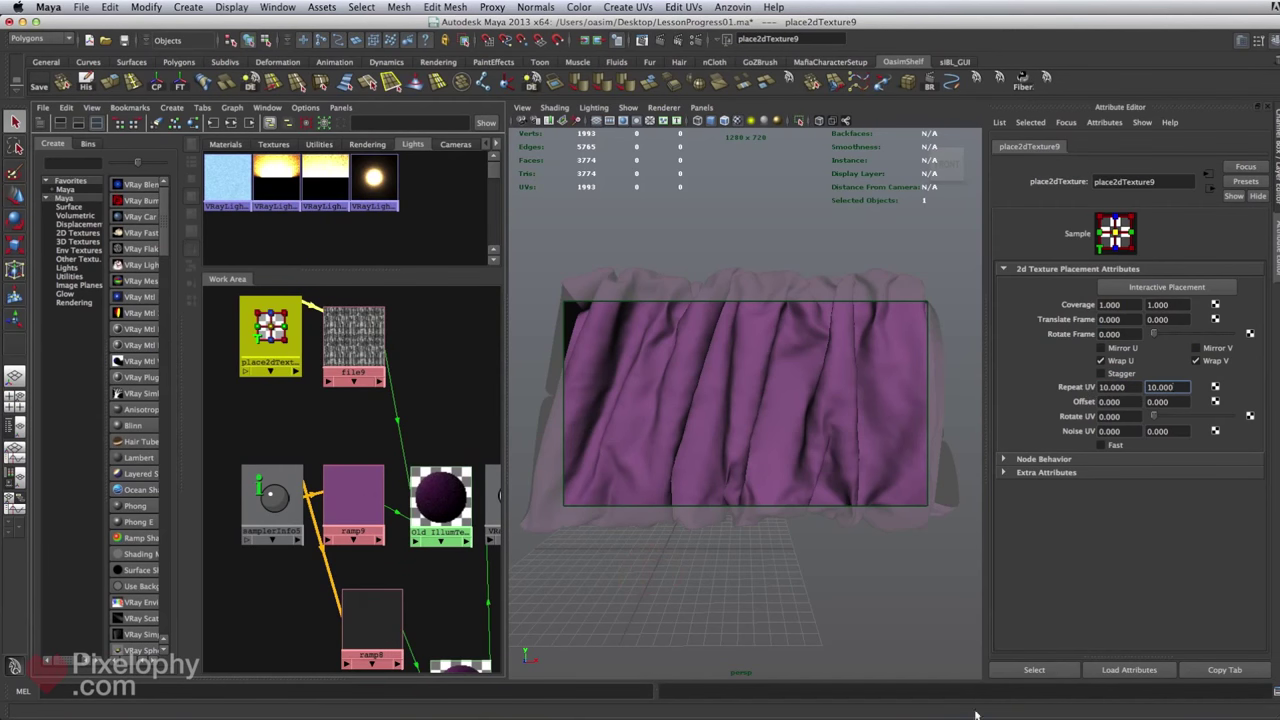
drag(989, 719, 953, 108)
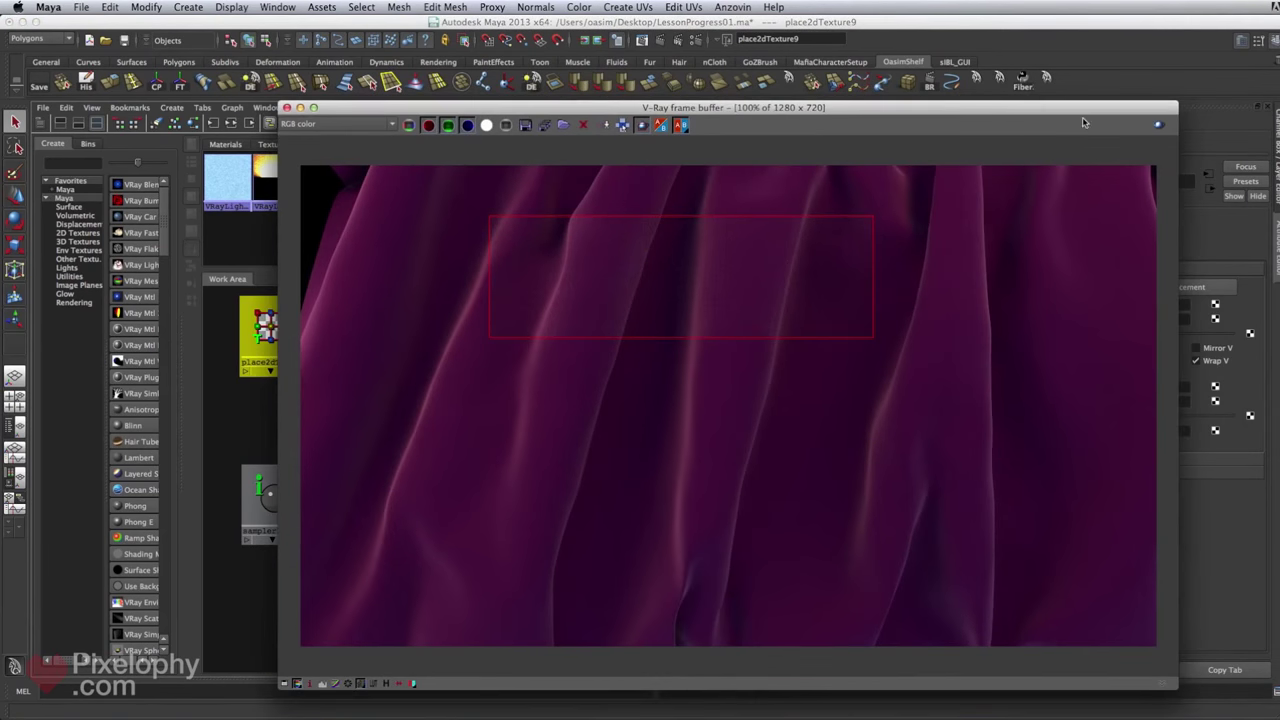
click(1159, 126)
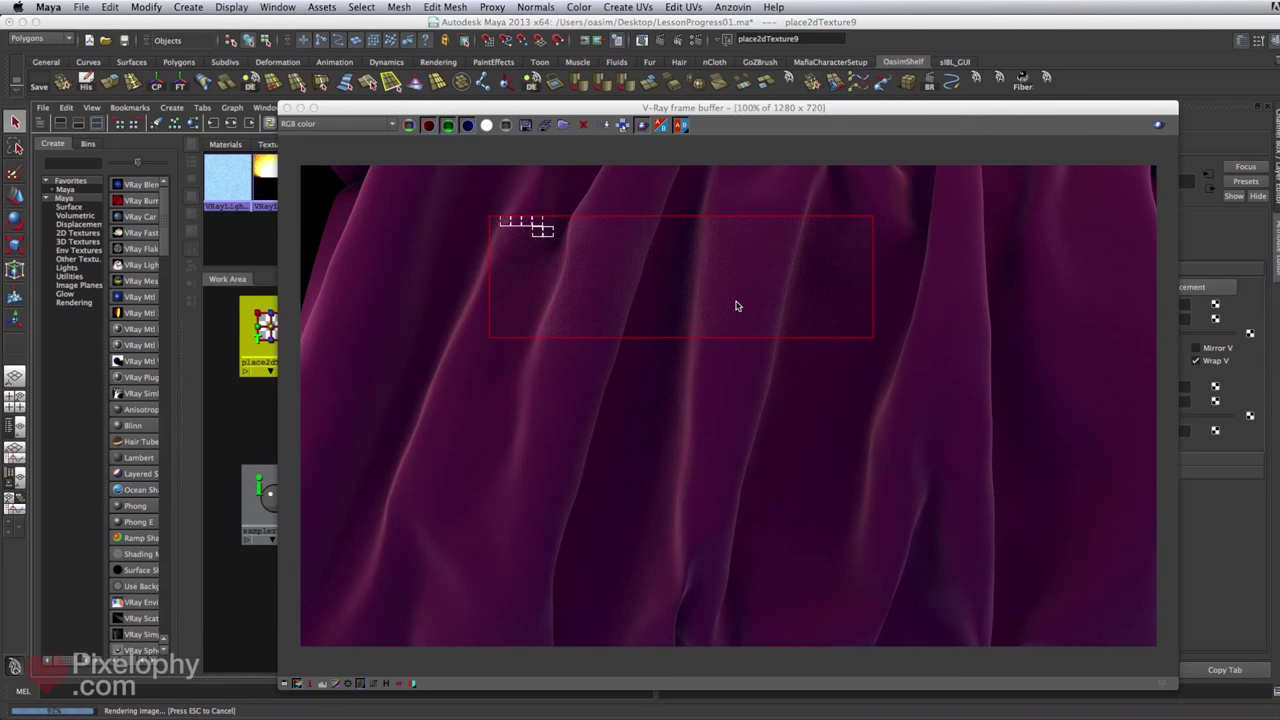
drag(882, 118, 864, 689)
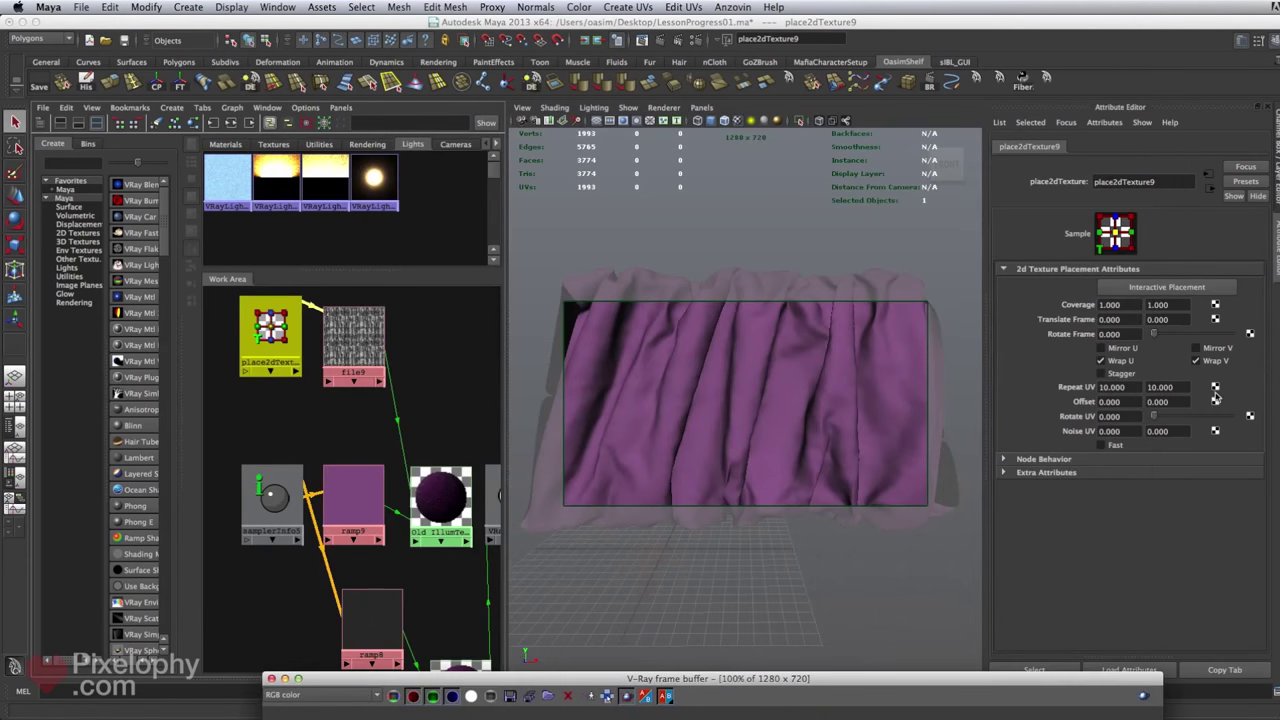
Set place2dTexture9's Repeat UV to 5 by 5 and bring up the frame buffer to check the re-rendered region.
drag(1134, 389, 990, 393)
text(5)
key(Return)
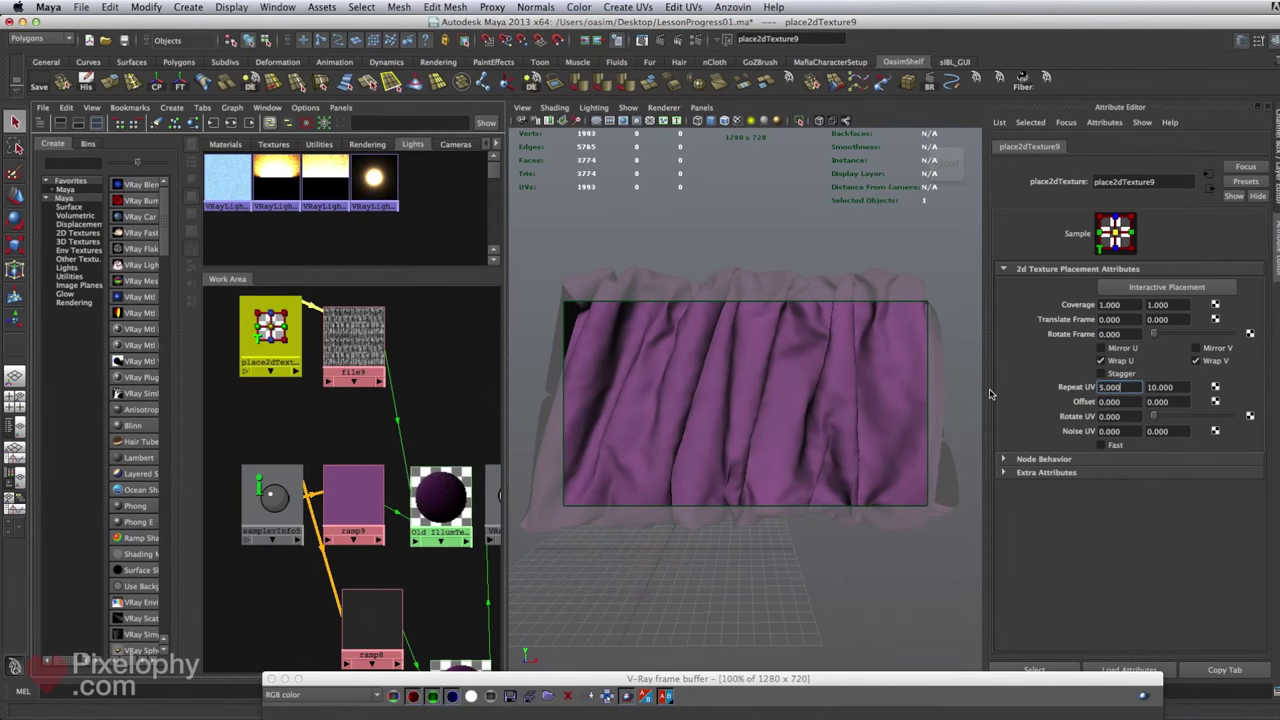
double_click(1162, 388)
text(5)
key(Return)
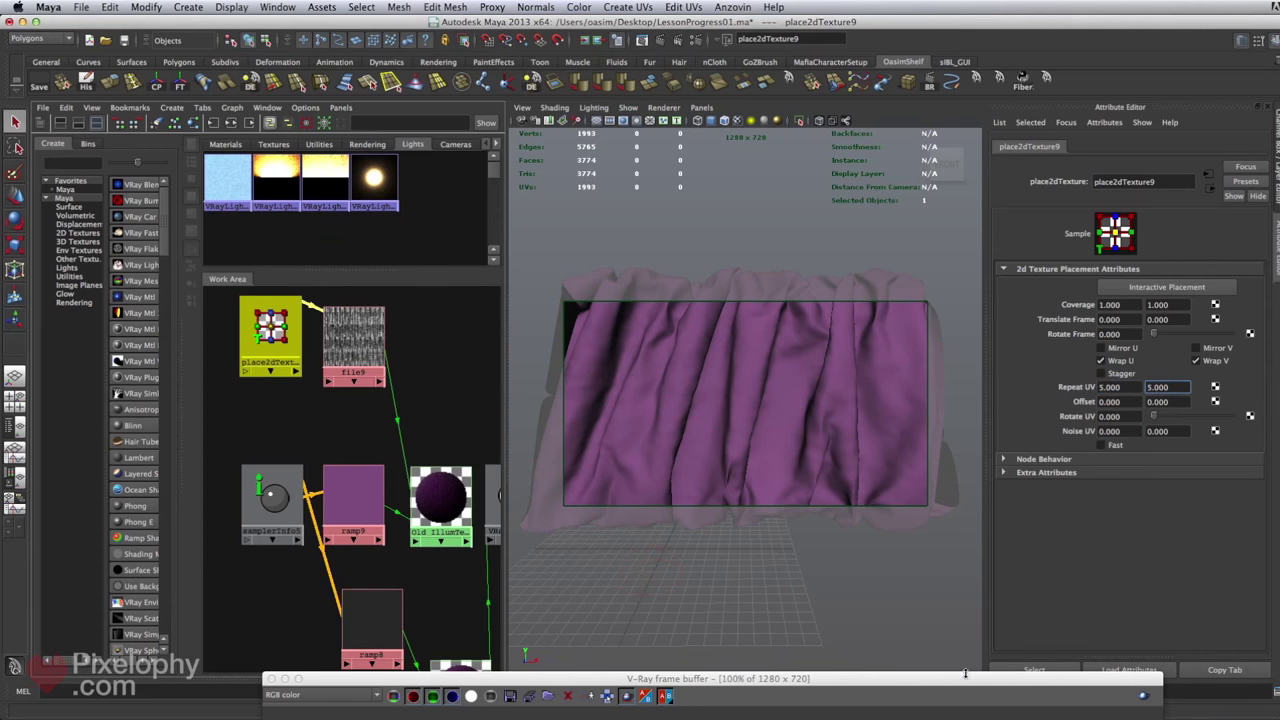
drag(995, 680, 794, 238)
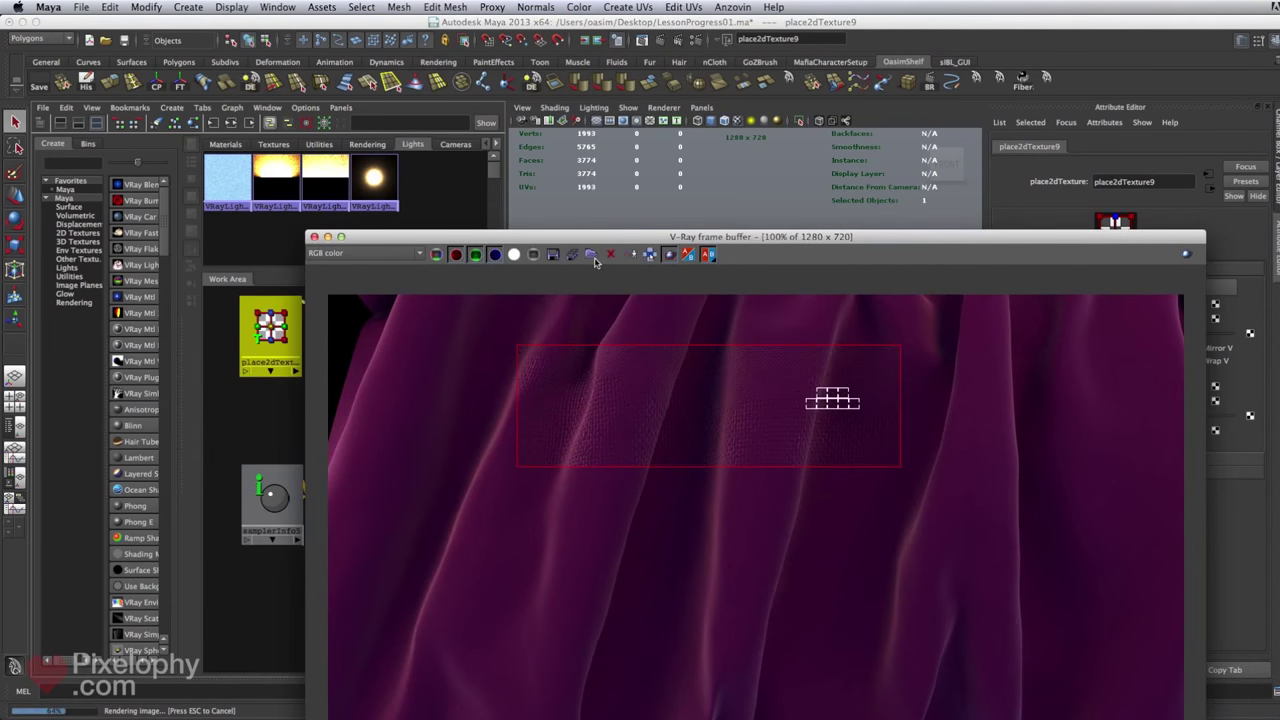
drag(557, 241, 492, 678)
Set the material's Bump Mult to 0.05, check the re-rendered cloth region in the V-Ray frame buffer, and put the window away.
click(441, 497)
click(1112, 482)
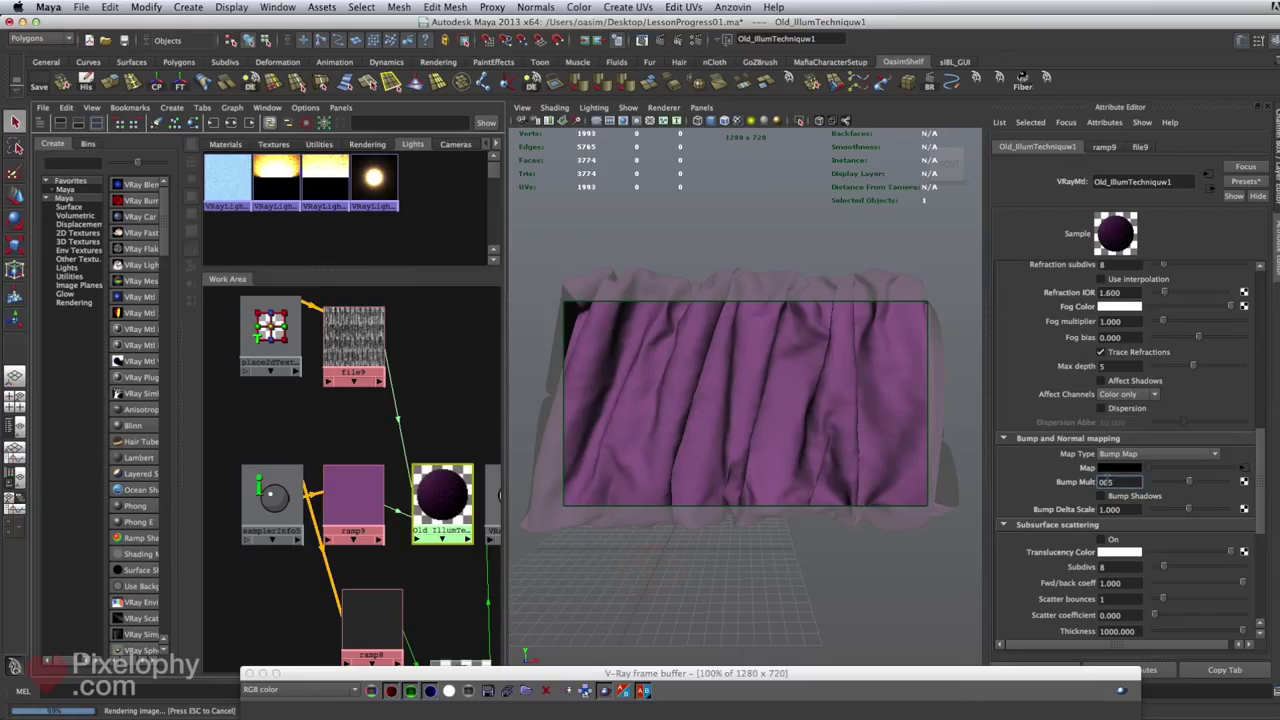
key(BackSpace)
key(BackSpace)
key(BackSpace)
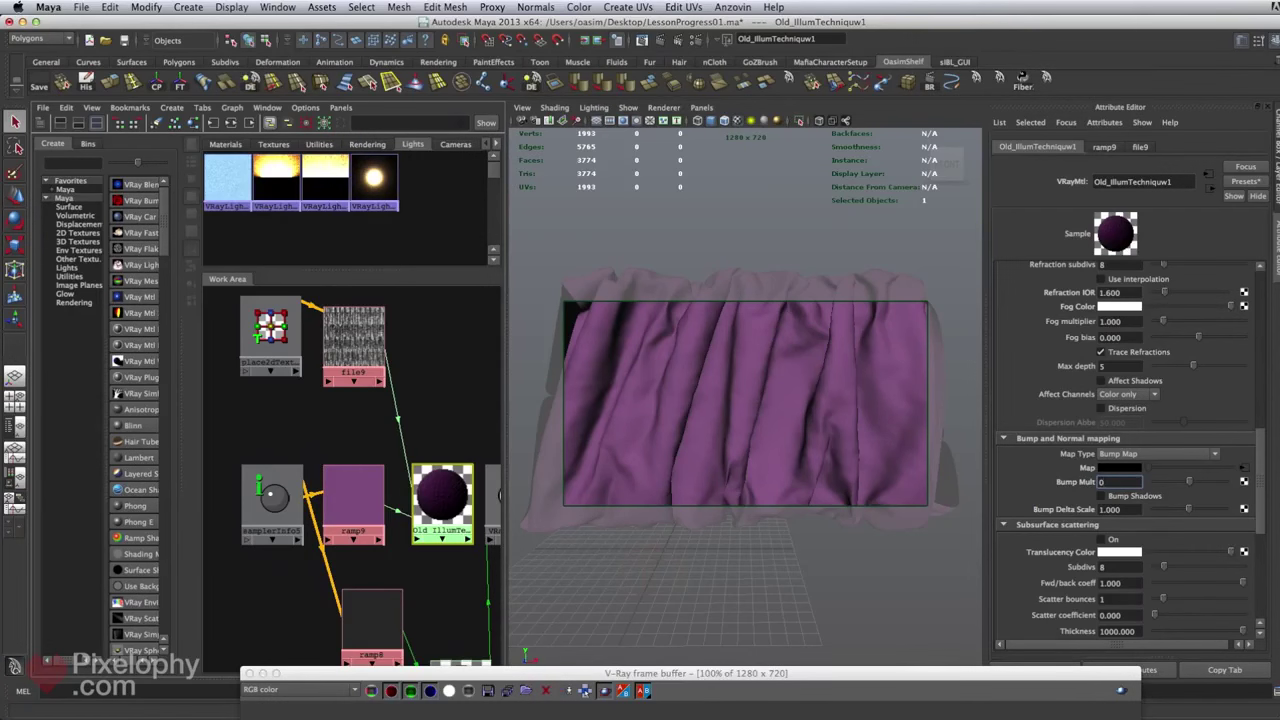
click(1132, 99)
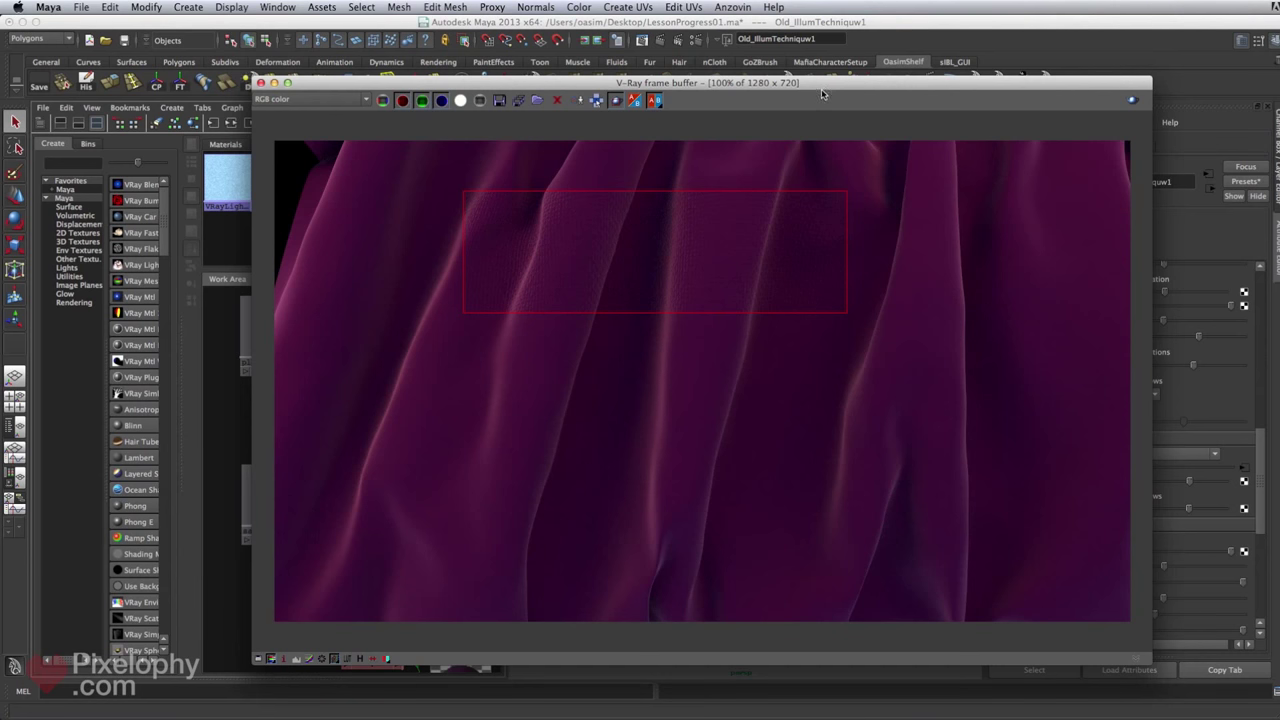
drag(838, 86, 816, 256)
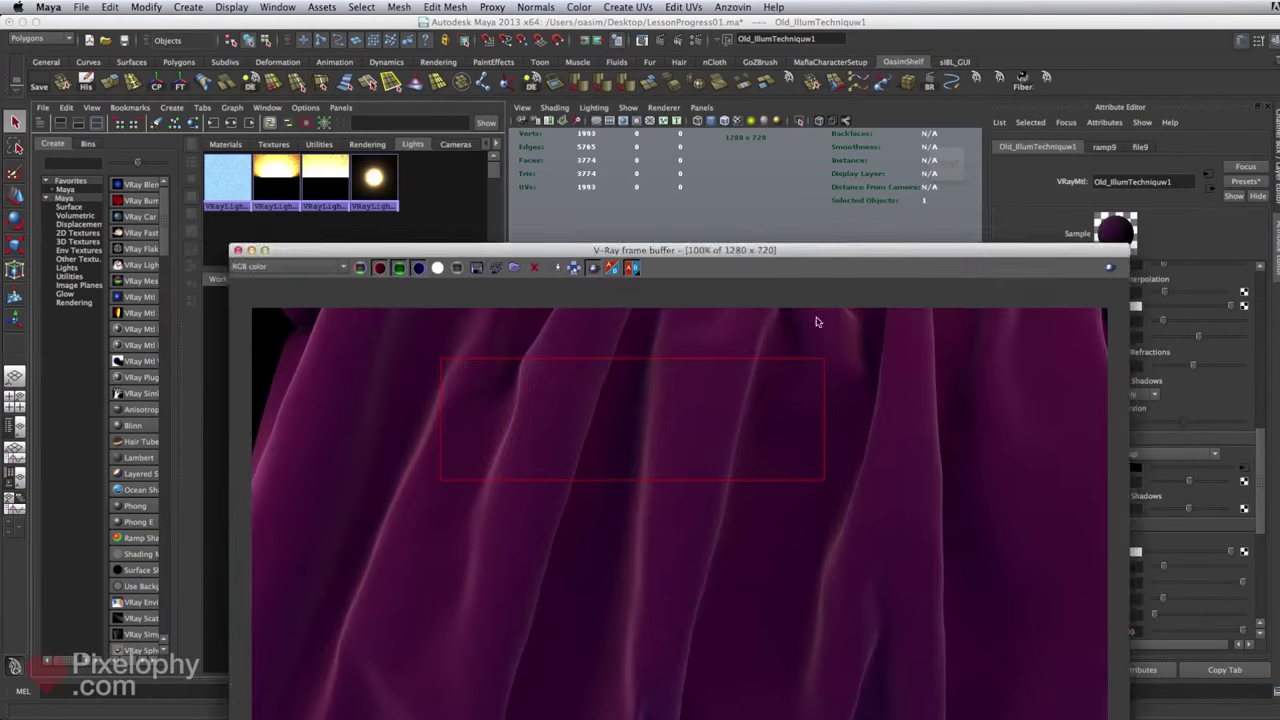
drag(816, 321, 757, 703)
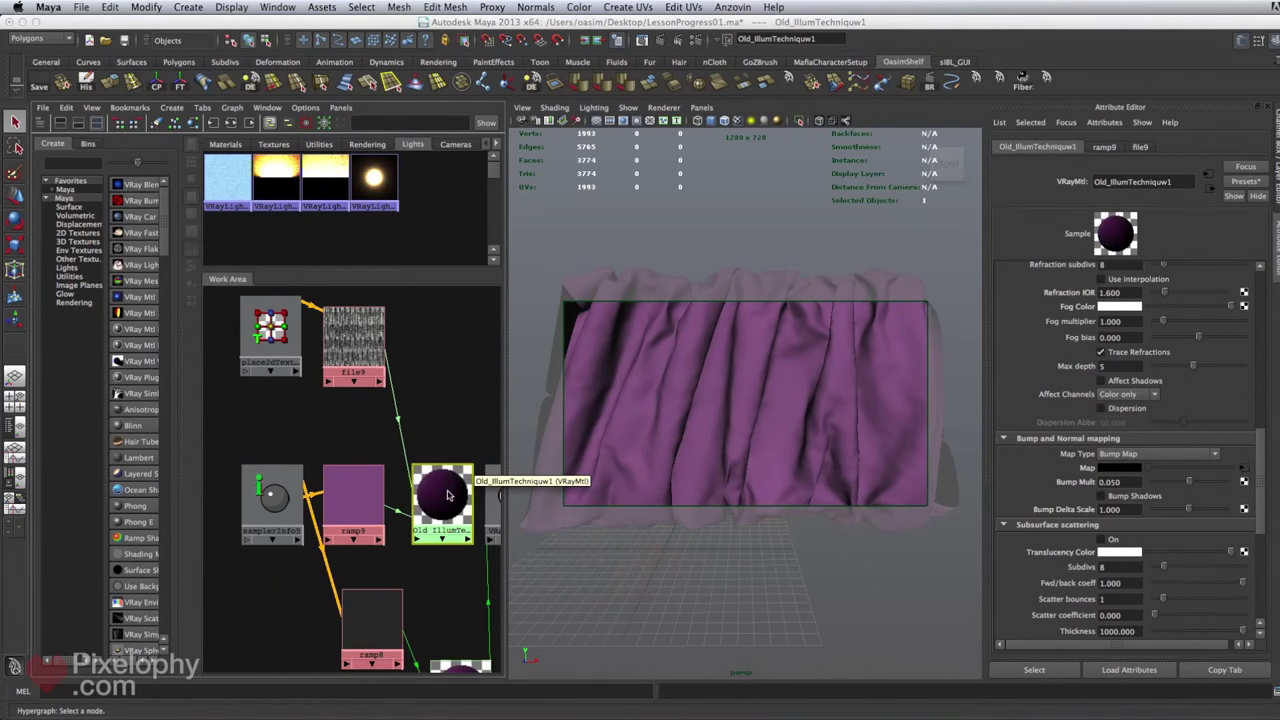
Delete the leftover ramp8 and the old material it feeds from the shading network.
alt+middle_drag(448, 494, 433, 458)
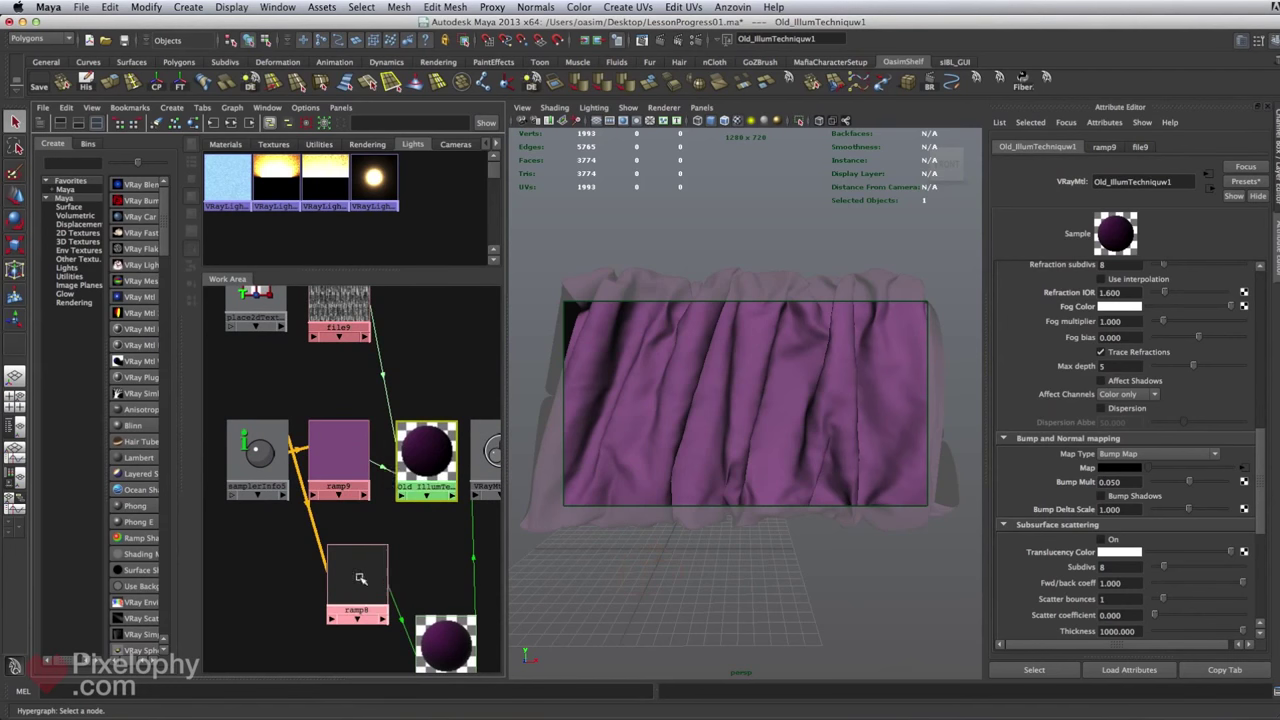
key(Delete)
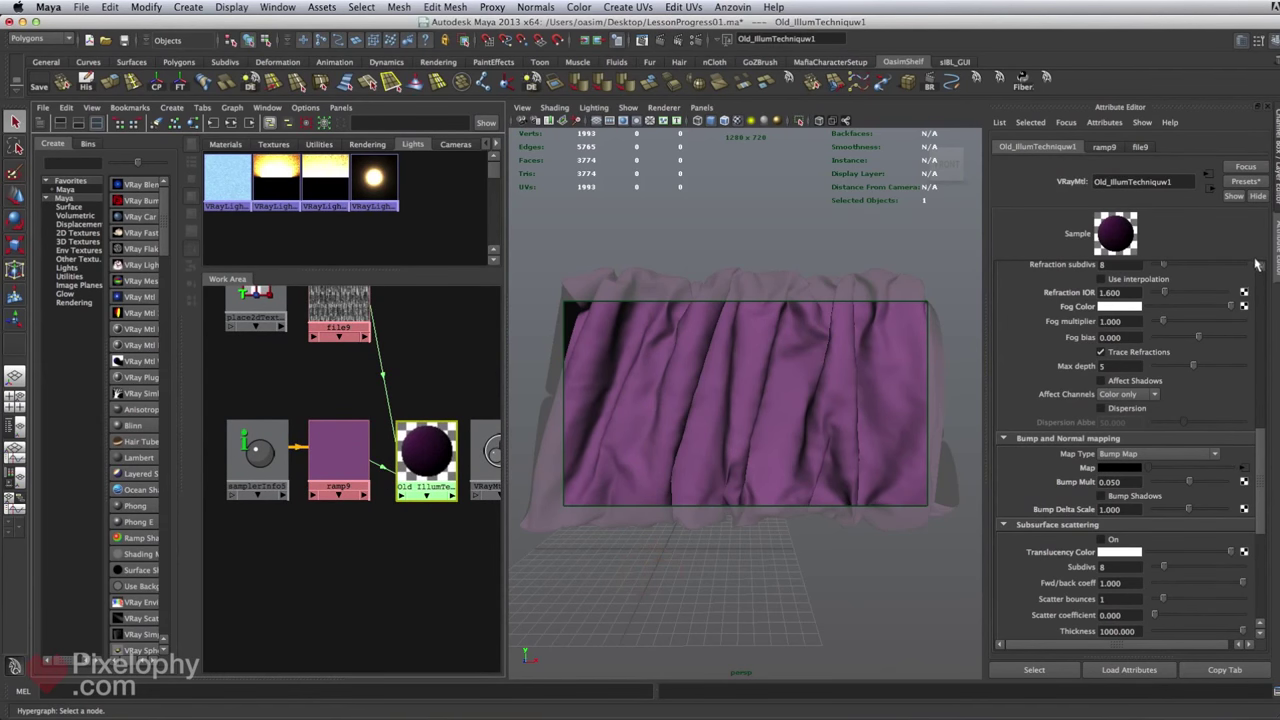
drag(1259, 441, 1259, 272)
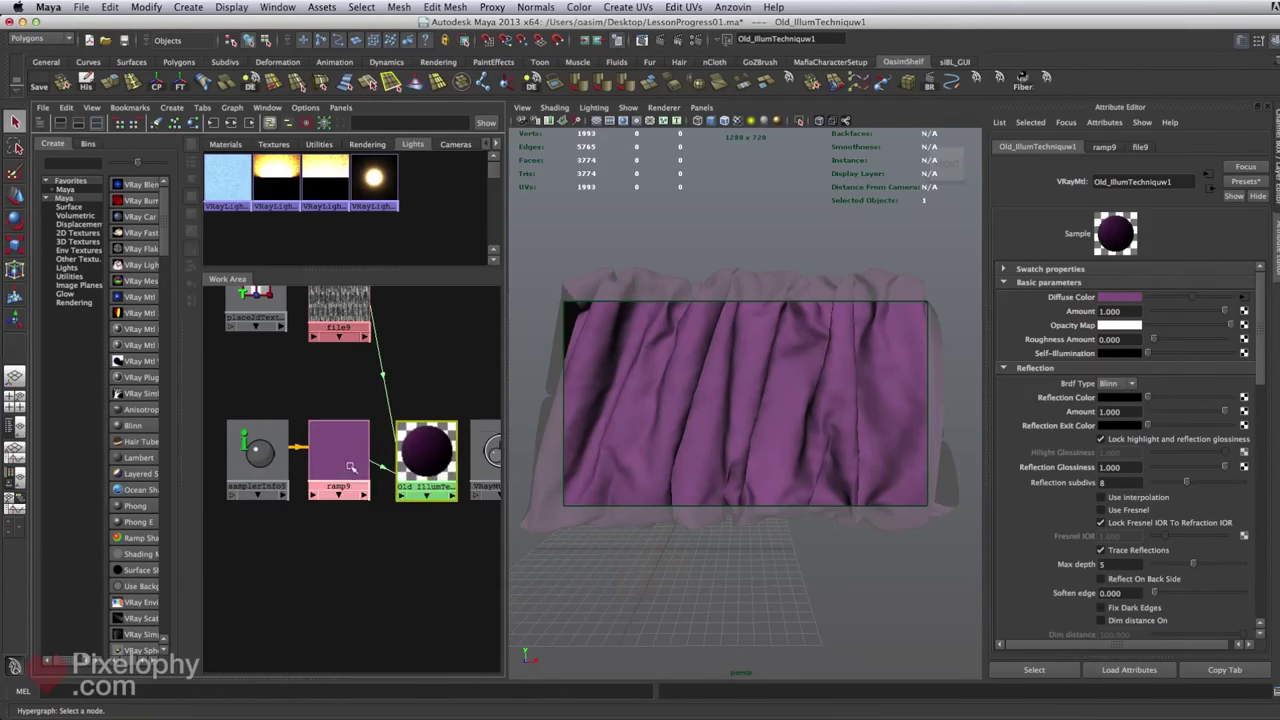
Compare ramp9's dark upper color with the render, and map a new File texture to that color entry.
click(345, 457)
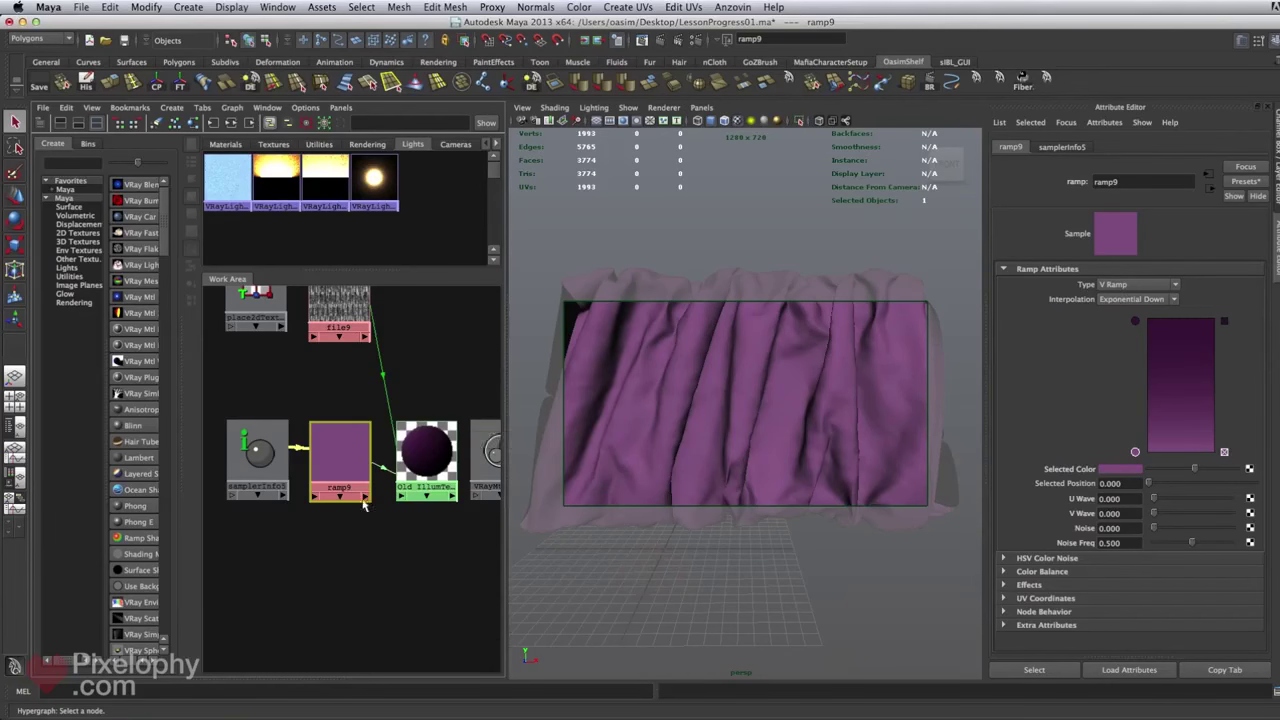
click(1136, 323)
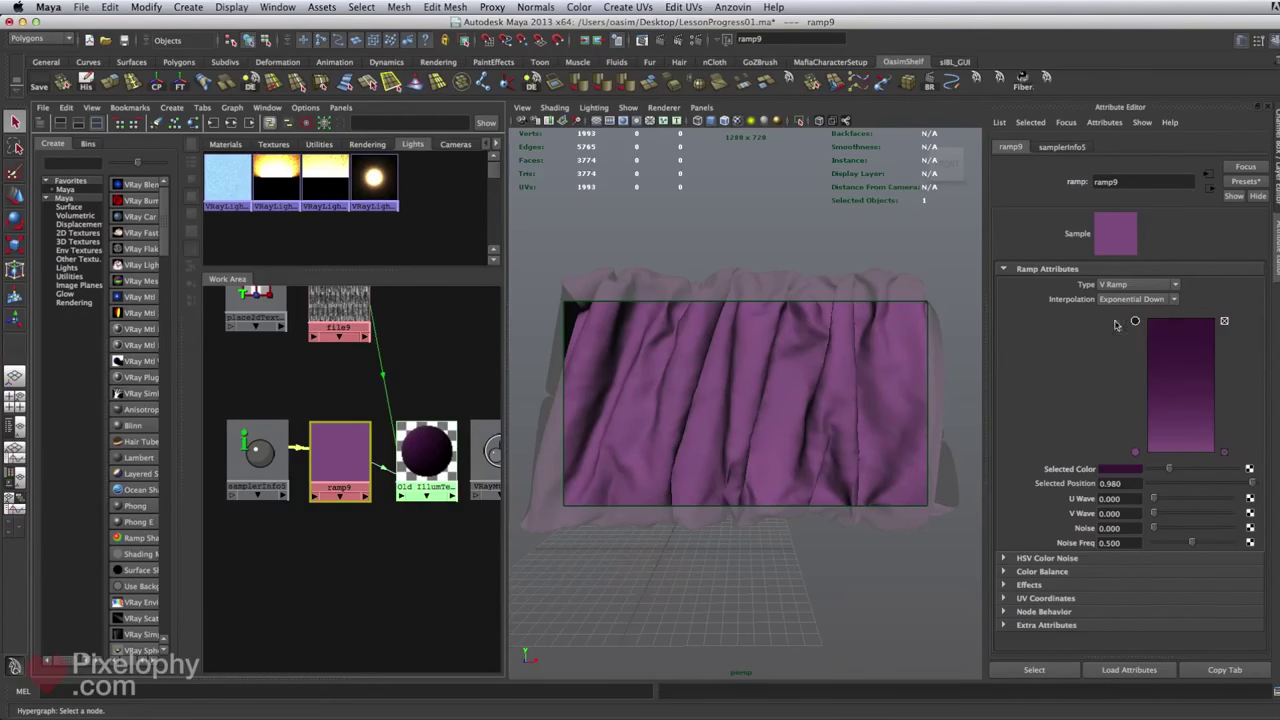
drag(880, 716, 1020, 118)
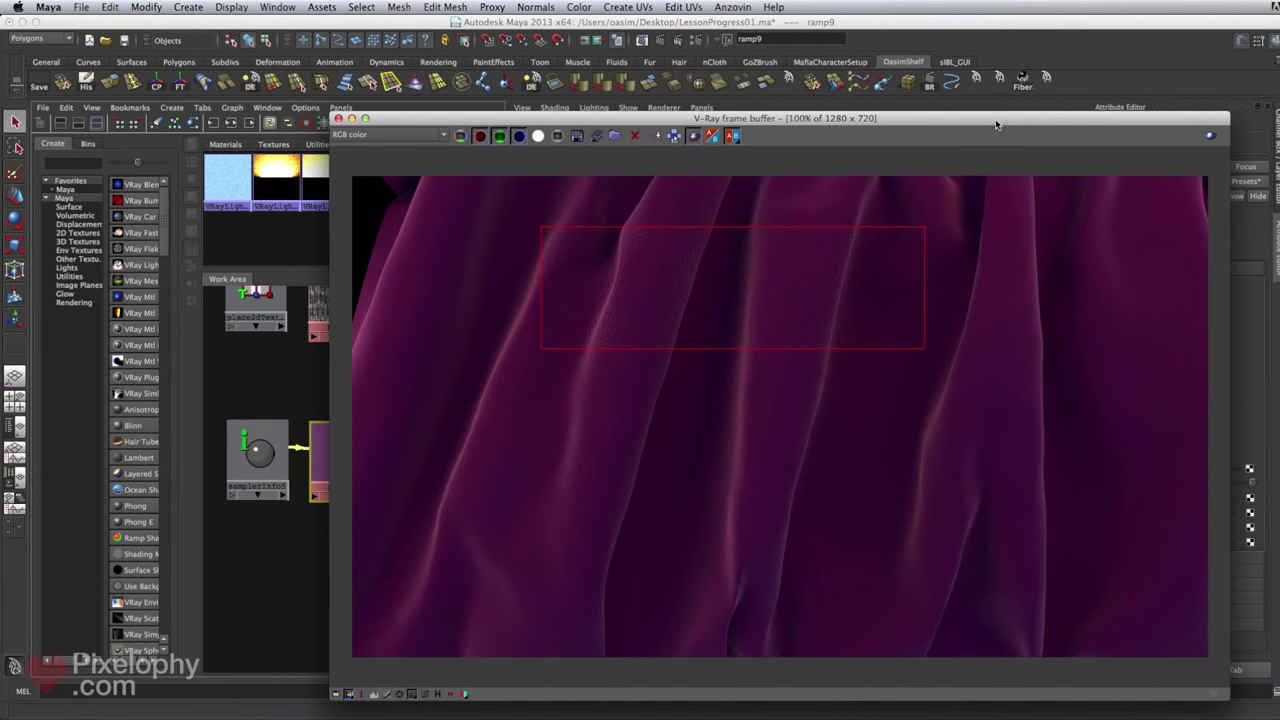
drag(1002, 122, 941, 716)
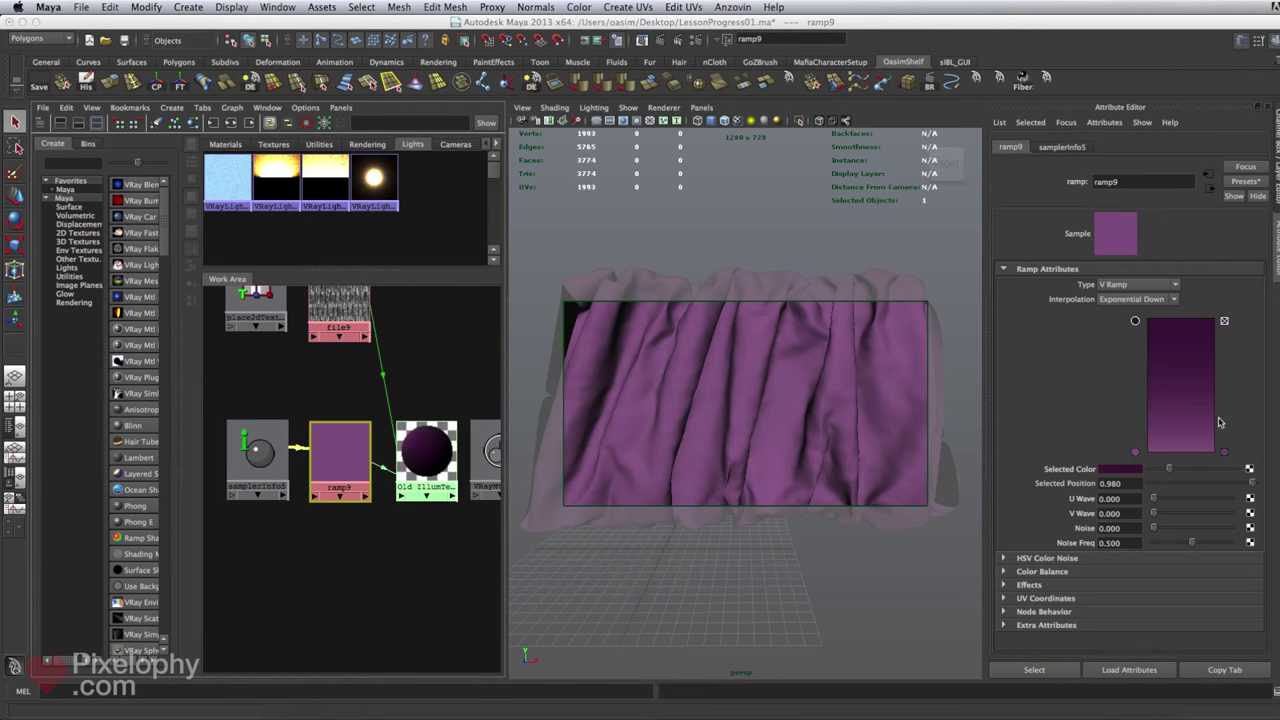
click(1249, 468)
drag(1186, 274, 723, 135)
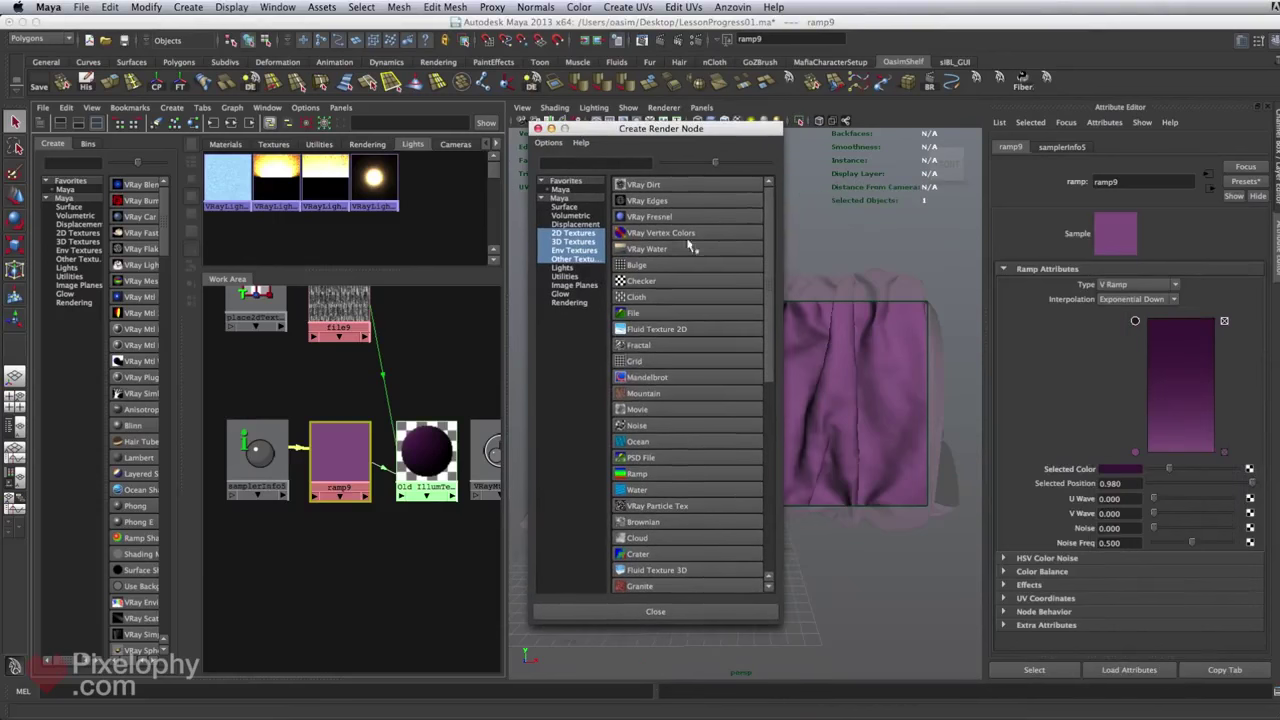
click(646, 316)
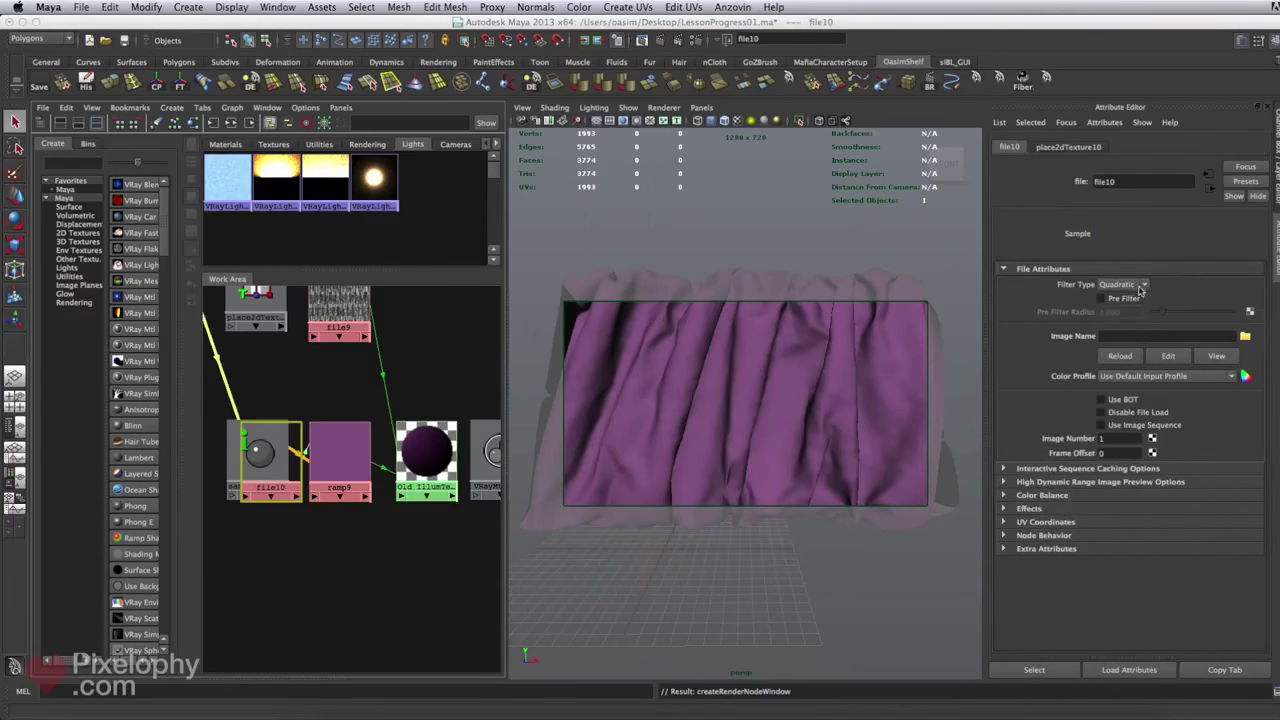
Set the new file texture's Filter Type to Off and load FabricPlain0007_3_S.jpg from the Desktop as its image.
click(1130, 286)
click(1125, 297)
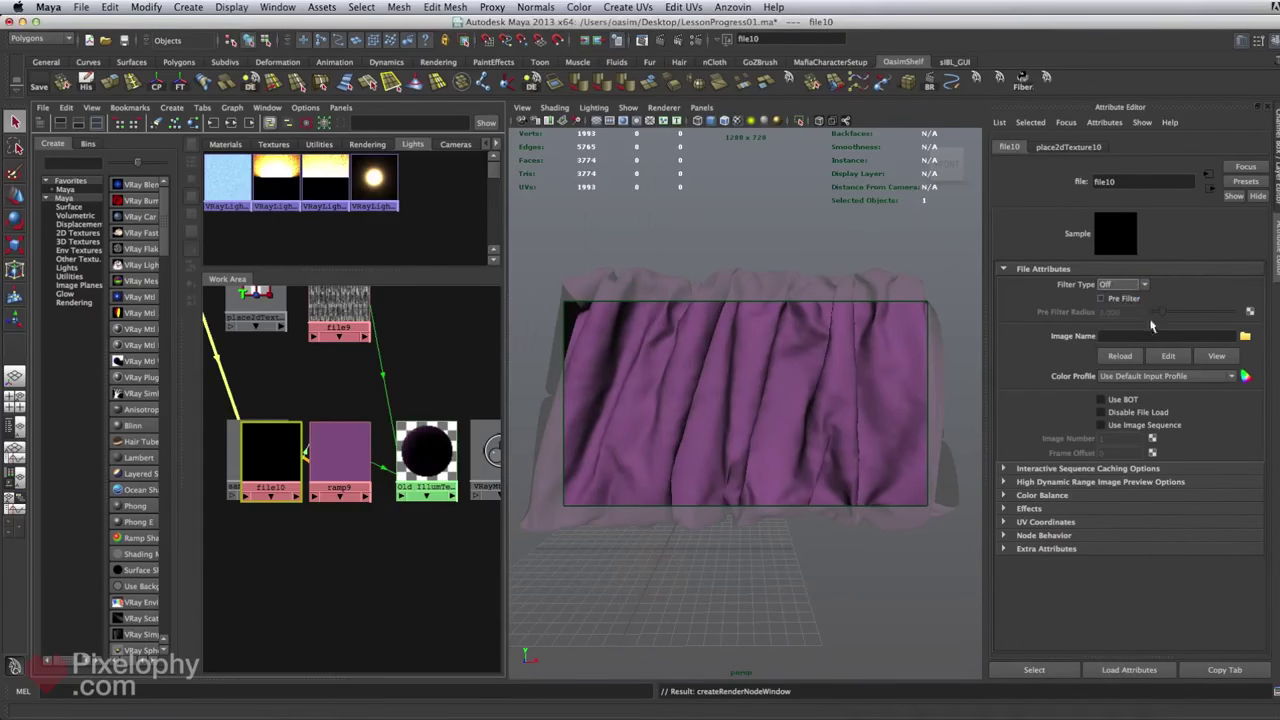
click(1245, 338)
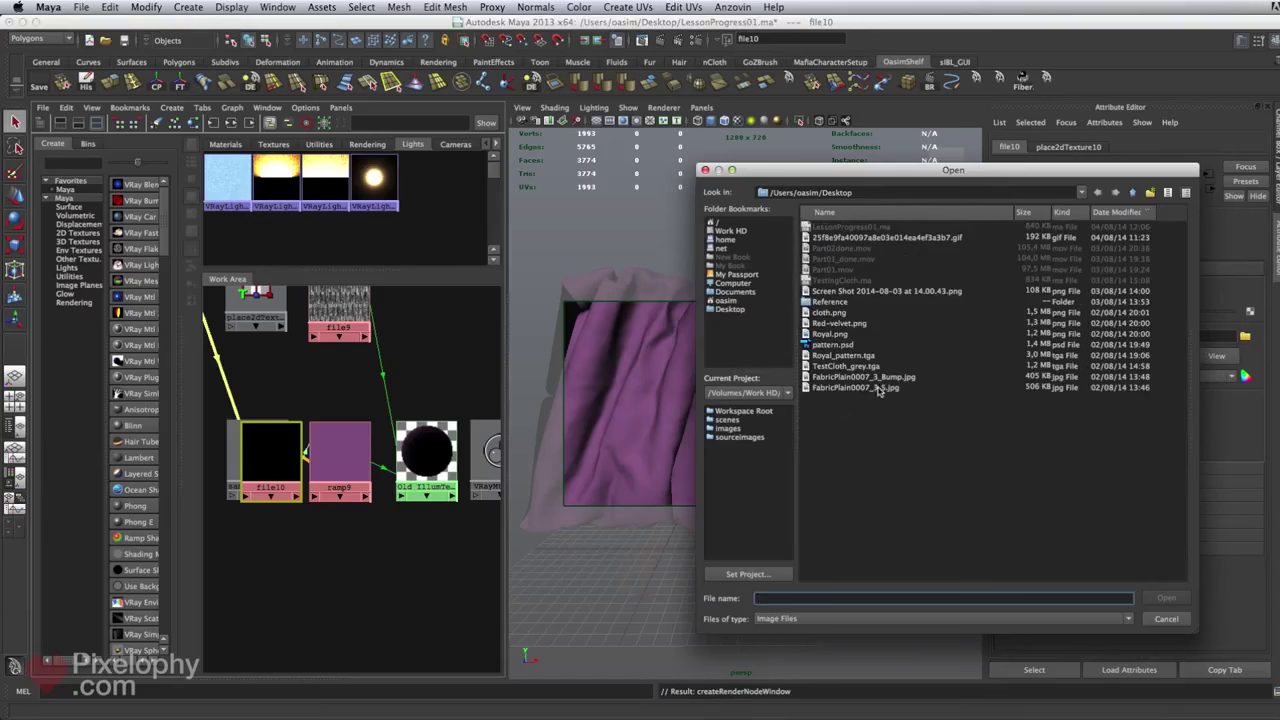
click(880, 388)
click(1167, 598)
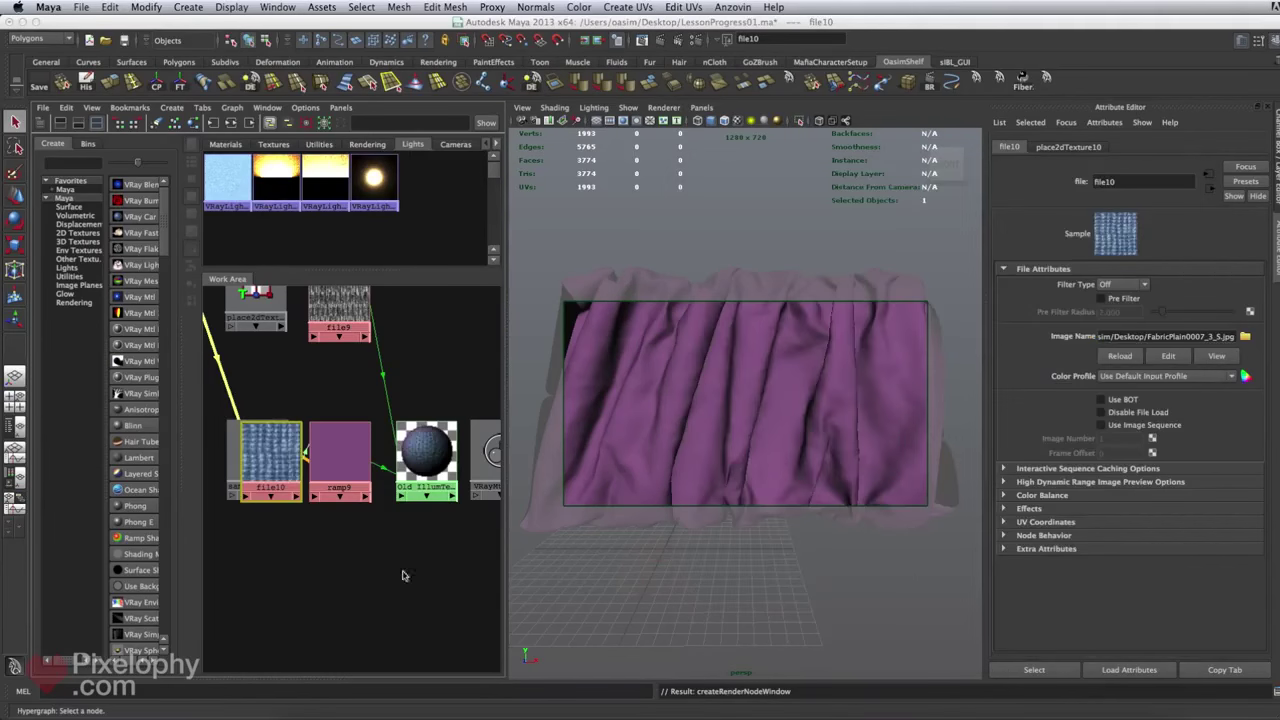
Arrange the file10 and file9 textures and their placement nodes in separate rows above ramp9 in the shading network.
alt+middle_drag(378, 502, 438, 611)
drag(355, 555, 415, 306)
alt+middle_drag(408, 425, 399, 473)
drag(228, 485, 286, 352)
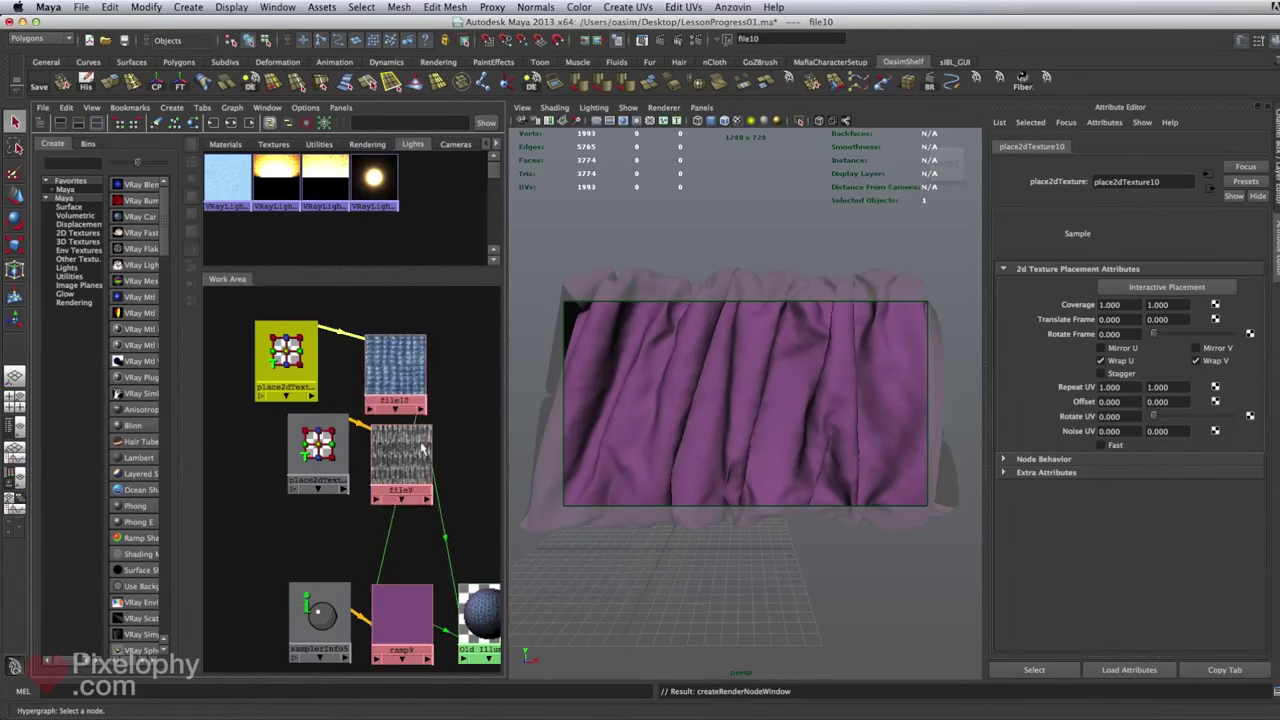
drag(400, 465, 391, 474)
drag(302, 466, 272, 486)
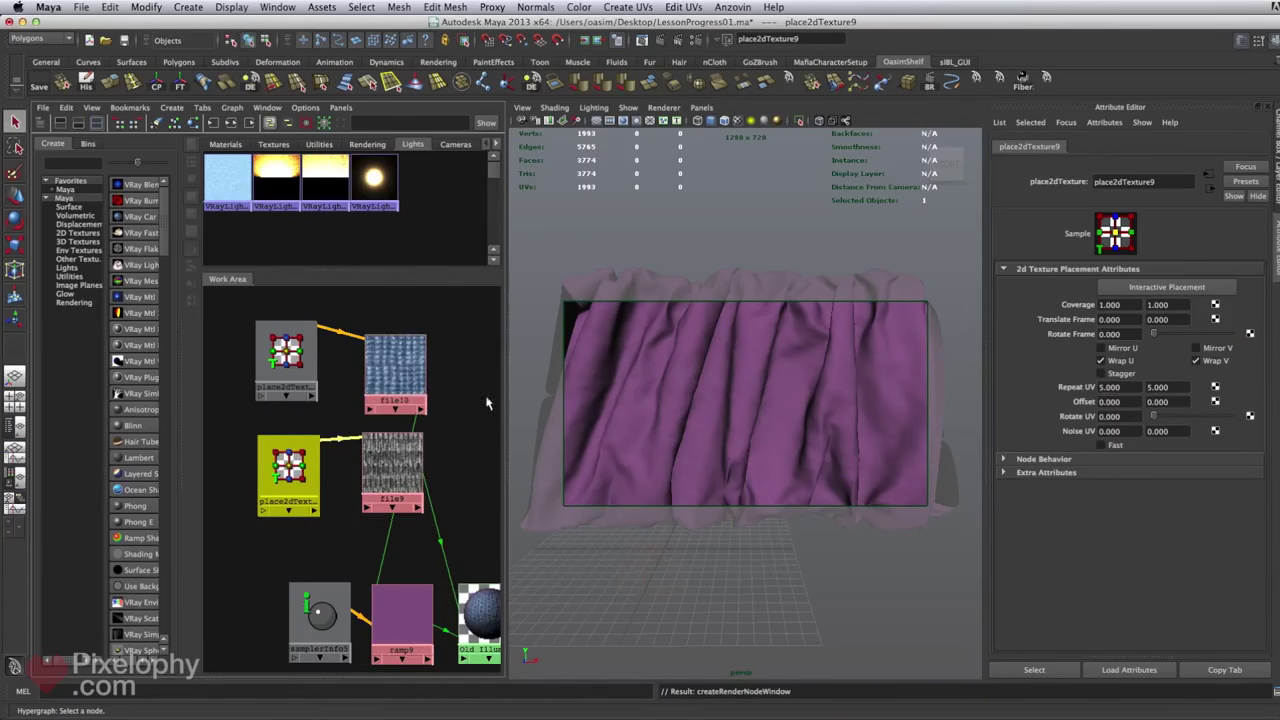
Set place2dTexture10's Repeat UV to 5 by 5.
click(293, 372)
click(1110, 387)
text(5)
key(Tab)
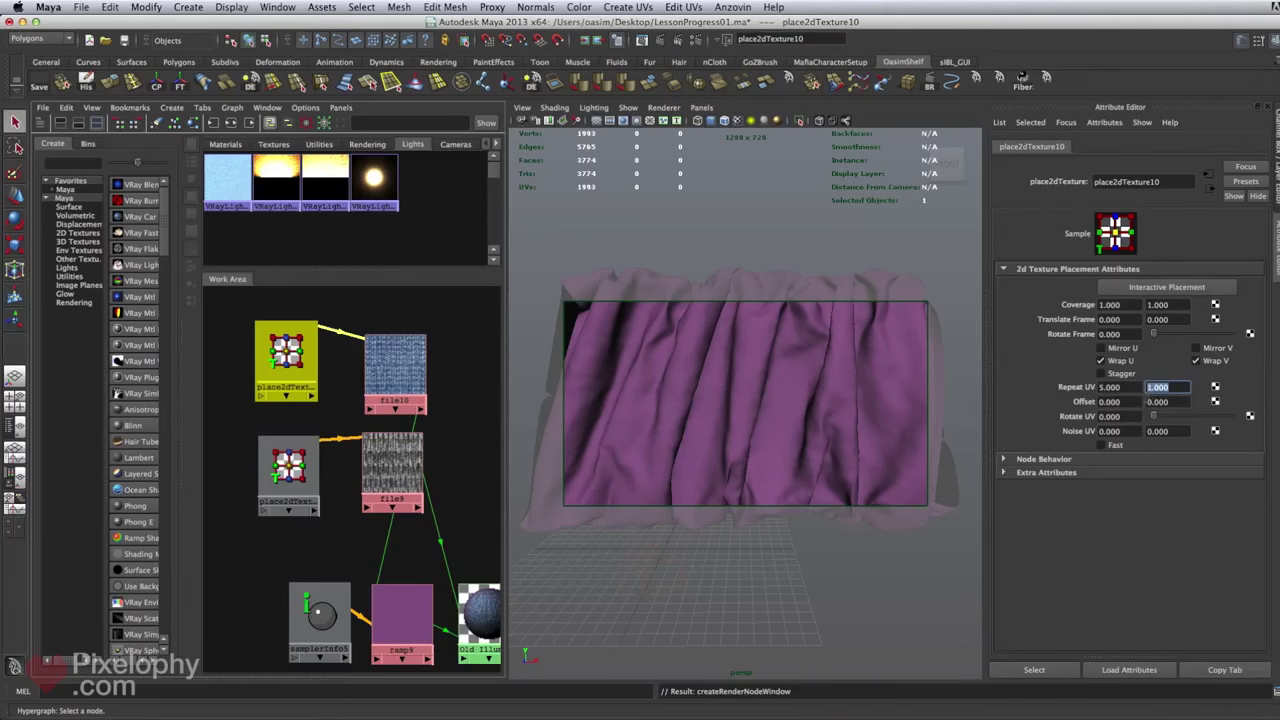
text(5)
click(1177, 402)
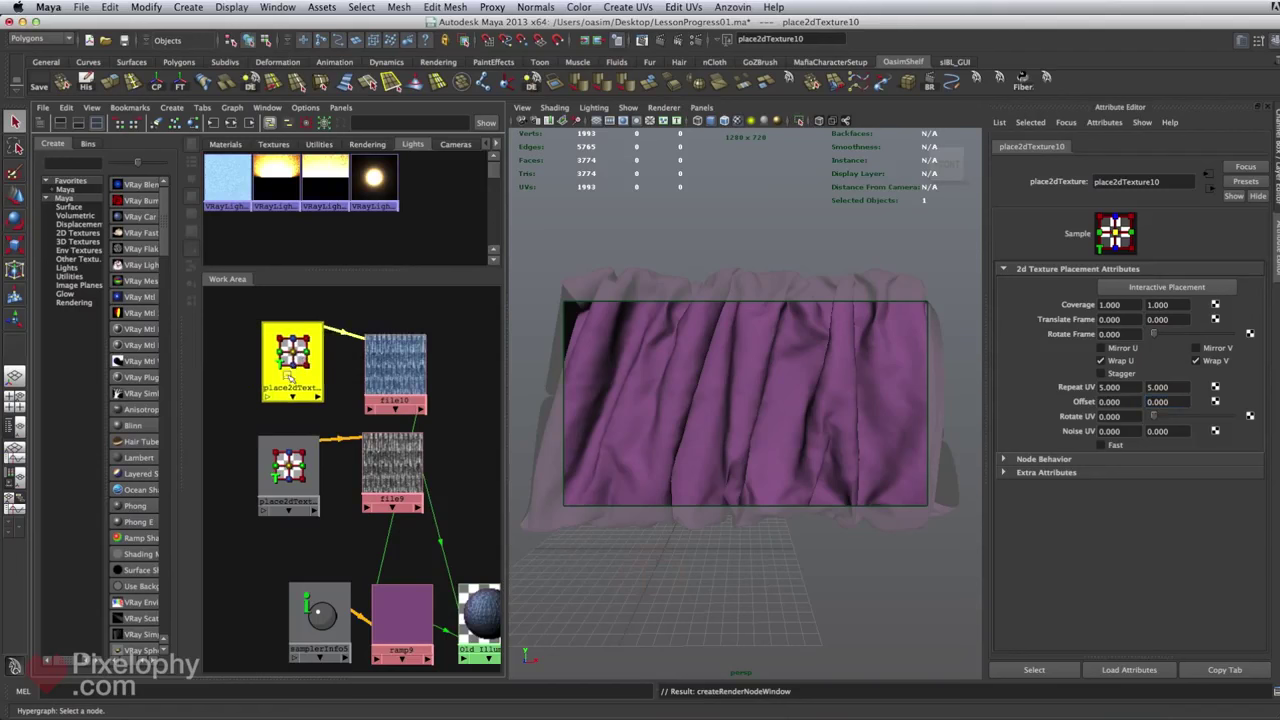
Delete file10's own placement node and connect place2dTexture9 to file10 with the Default connection, so both textures share it.
key(Delete)
click(393, 477)
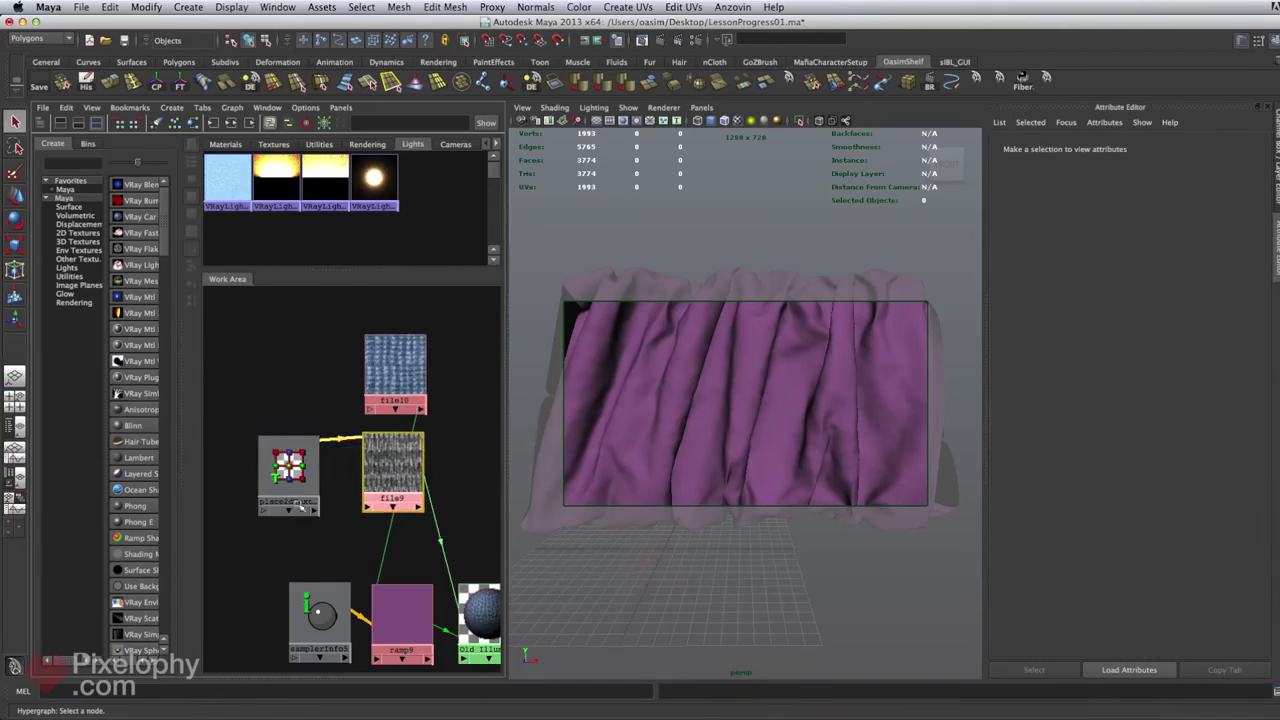
middle_drag(288, 466, 404, 370)
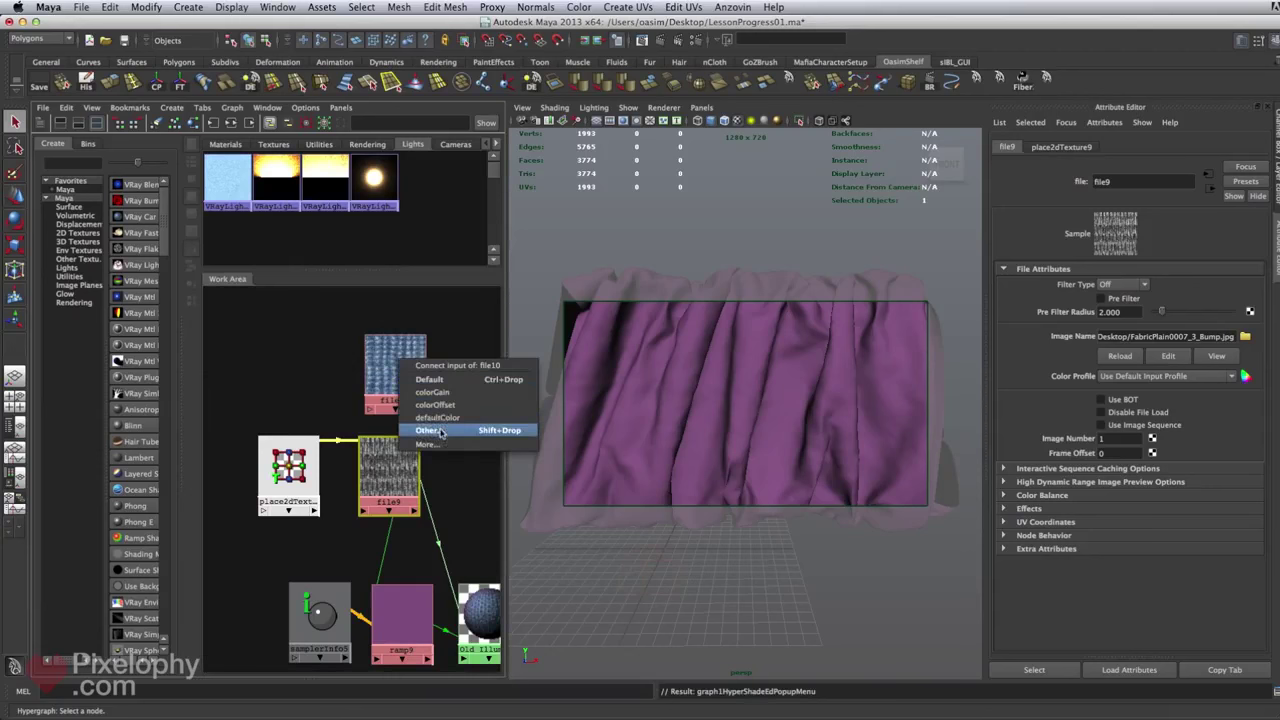
click(440, 379)
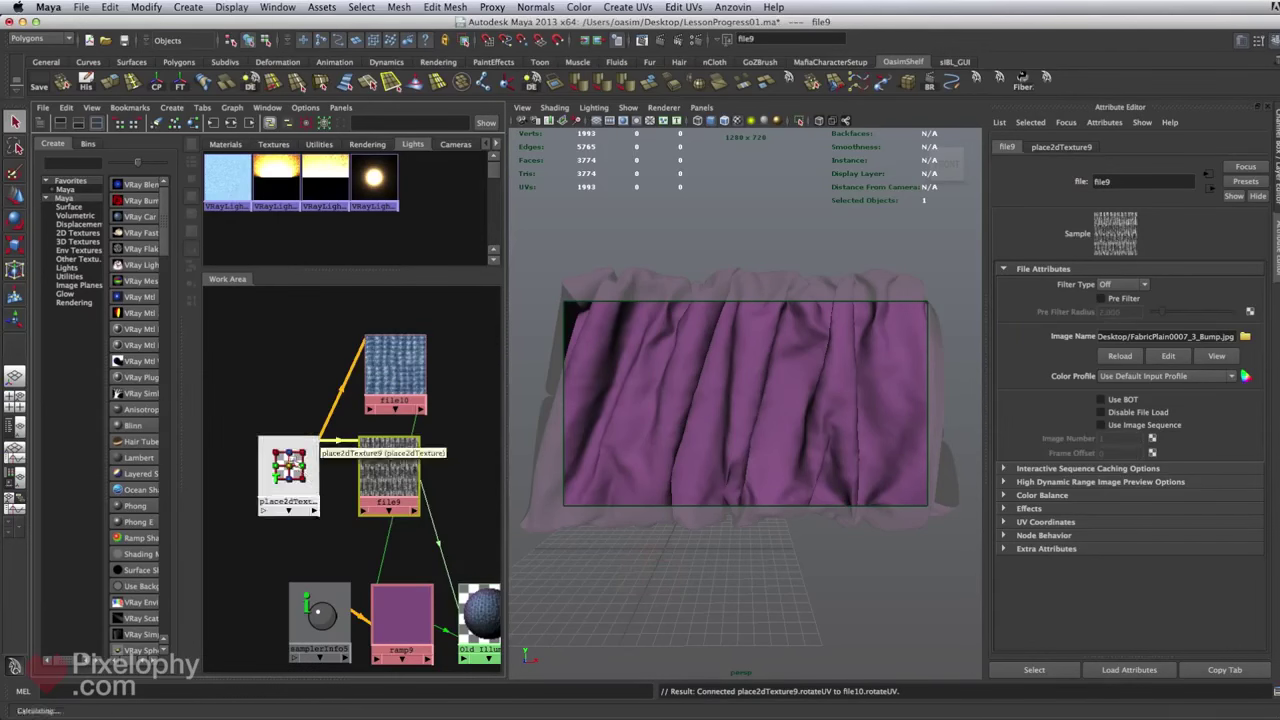
drag(302, 450, 298, 400)
click(384, 476)
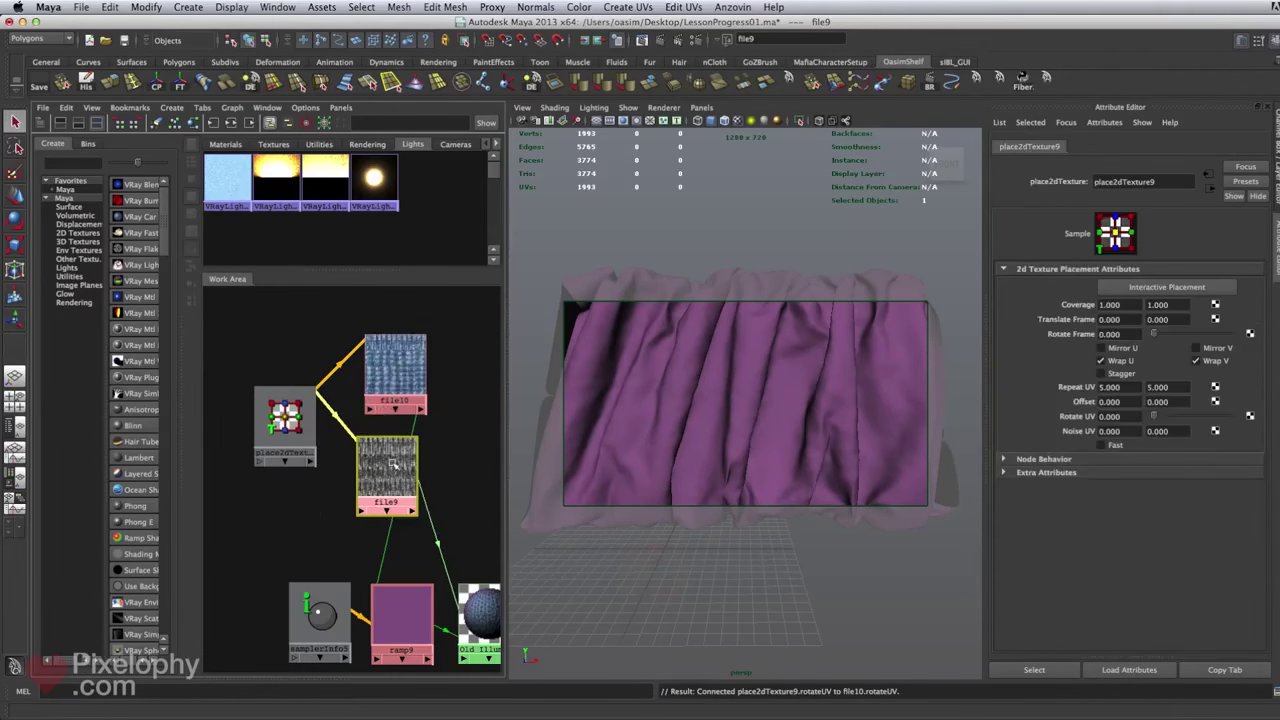
Examine the fabric texture and bump on the Old_IllumTechniquw1 material's swatch up close in the shading network.
alt+middle_drag(444, 540, 413, 345)
click(449, 459)
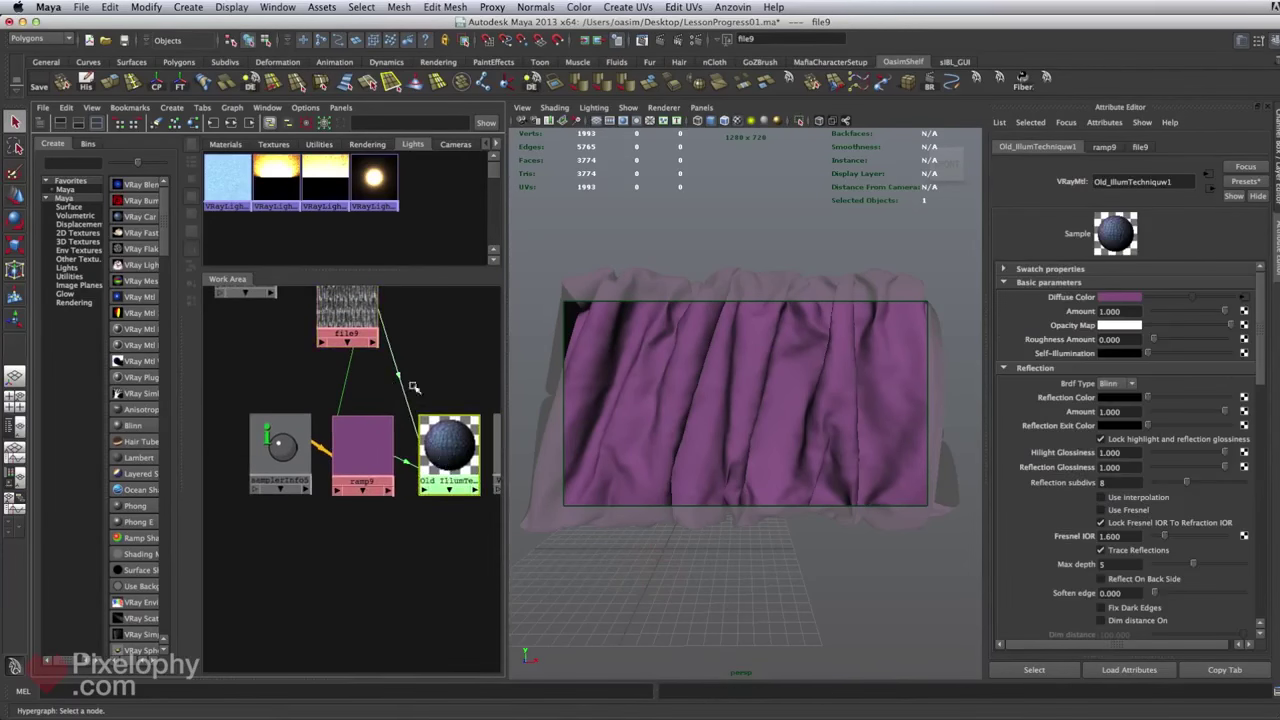
alt+middle_drag(494, 535, 446, 444)
alt+right_drag(441, 481, 430, 387)
alt+middle_drag(430, 387, 291, 654)
alt+middle_drag(392, 428, 412, 426)
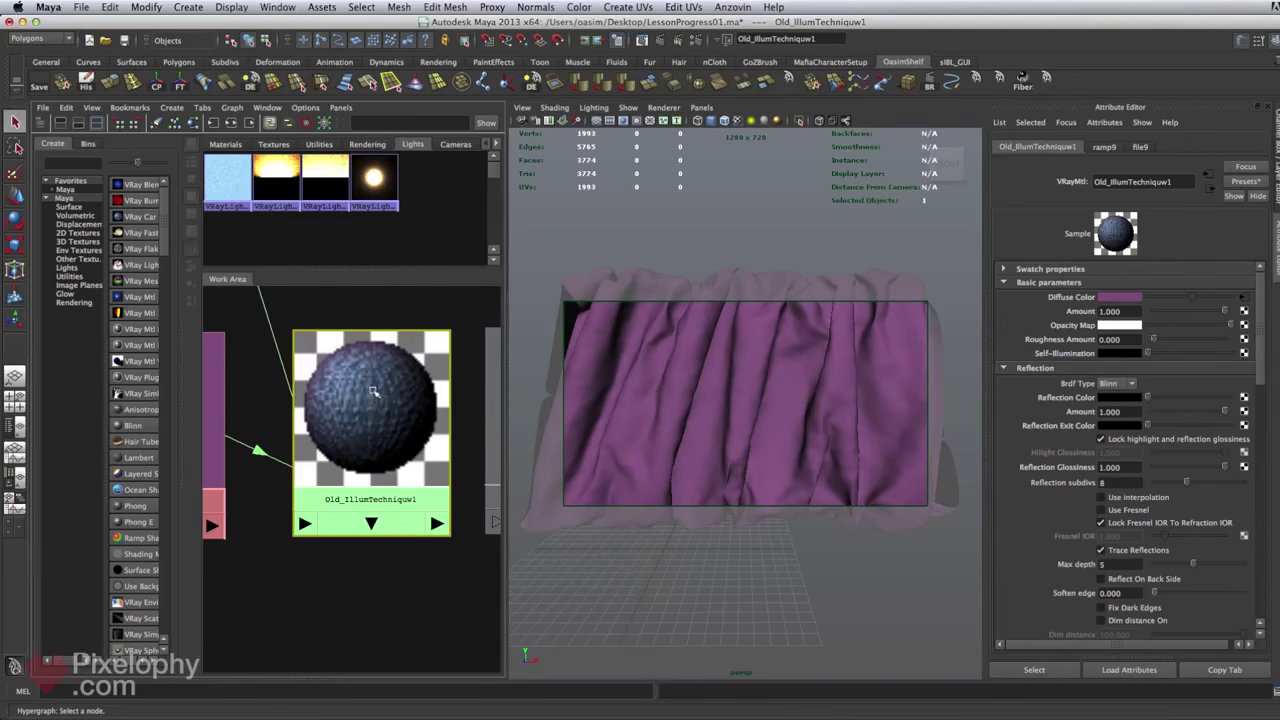
scroll(330, 405, up, 3)
Change ramp9's purple lower color to a light blue and render the cloth in the V-Ray frame buffer.
click(299, 416)
click(1134, 452)
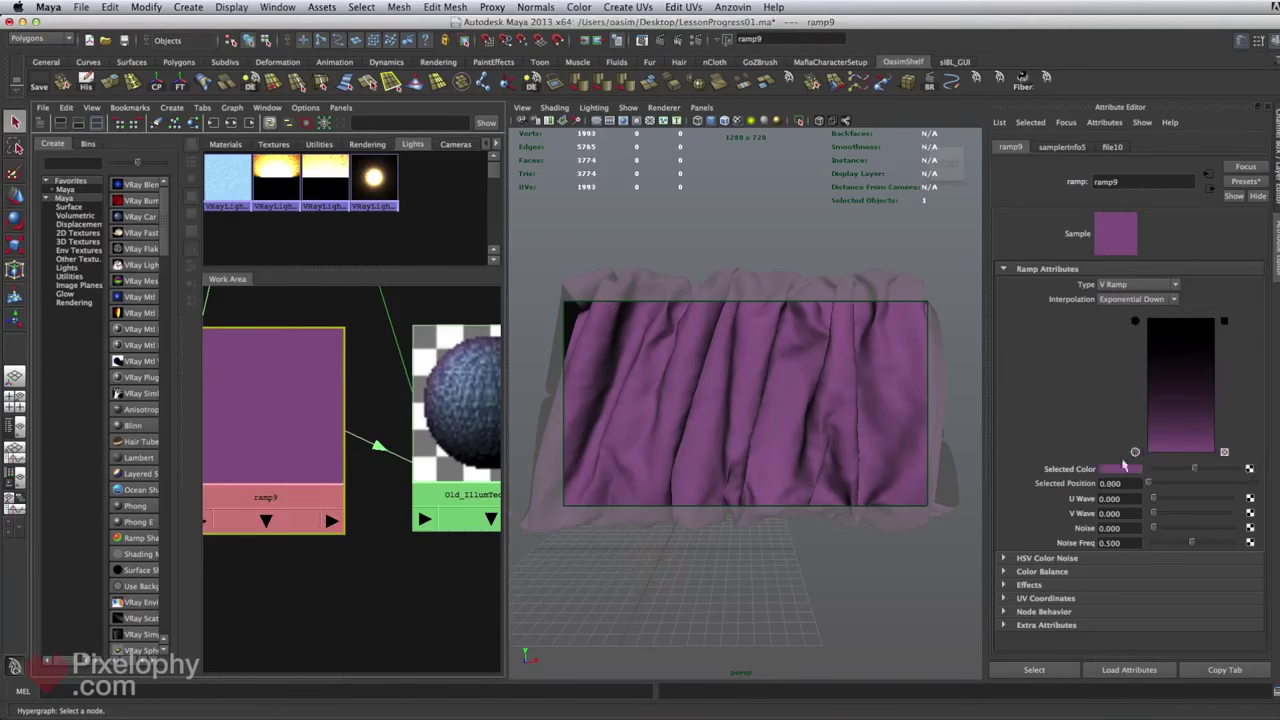
click(1128, 470)
click(1125, 442)
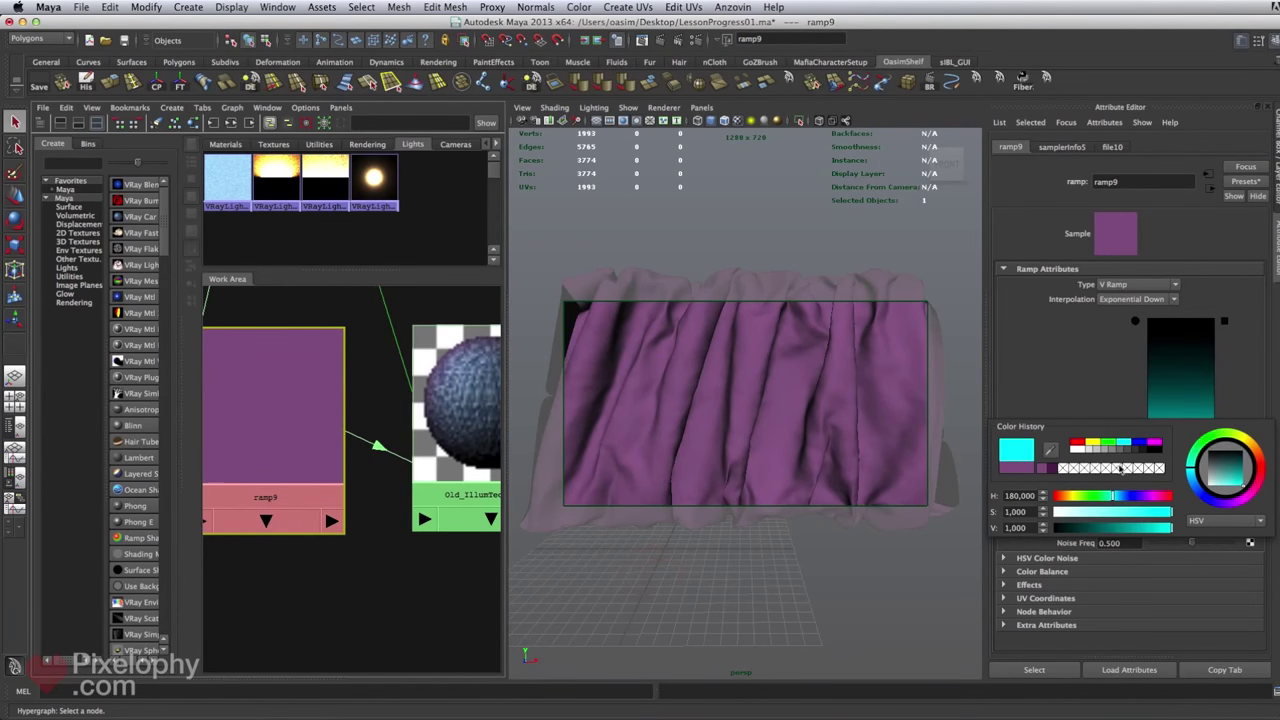
drag(1146, 511, 1122, 512)
click(1117, 496)
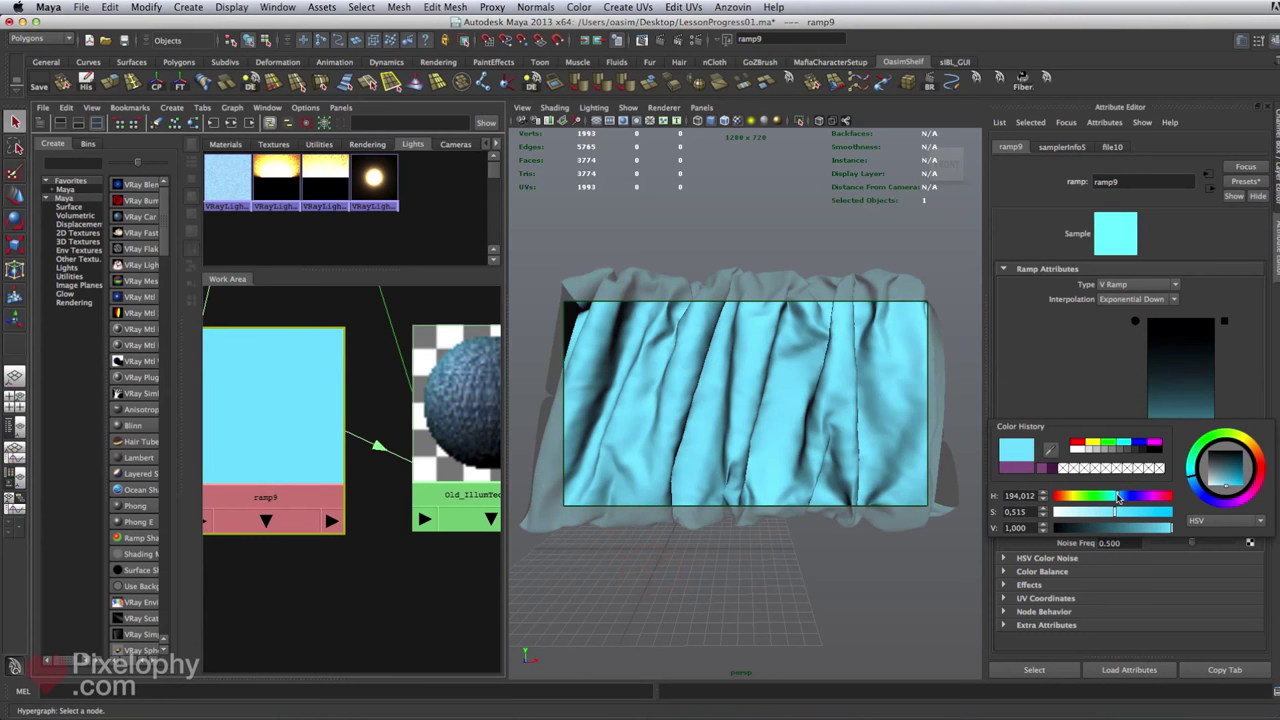
mouse_move(1115, 511)
mouse_down()
mouse_move(1077, 515)
mouse_move(1121, 497)
mouse_up()
drag(976, 714, 946, 68)
click(599, 77)
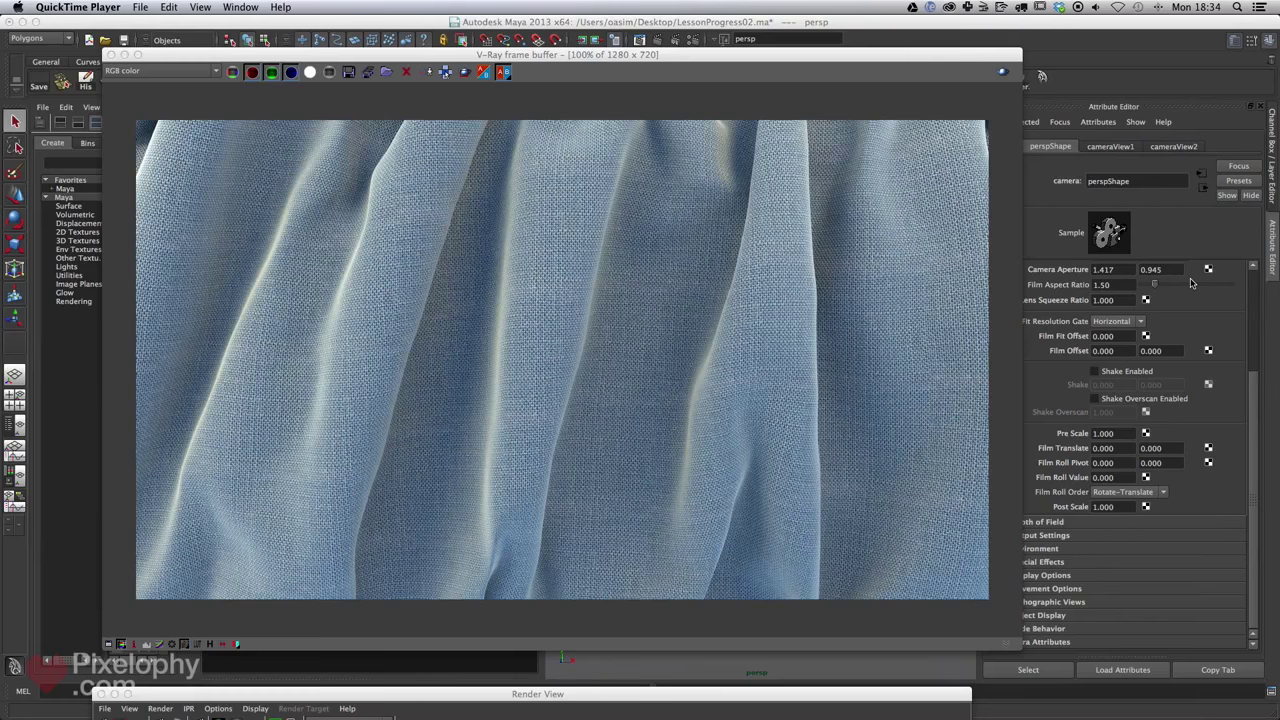
Put the frame buffer away, graph the cloth mesh's shading network, and inspect the Cloth_SHD material and its FacingRatio_RAMP.
click(123, 55)
click(767, 417)
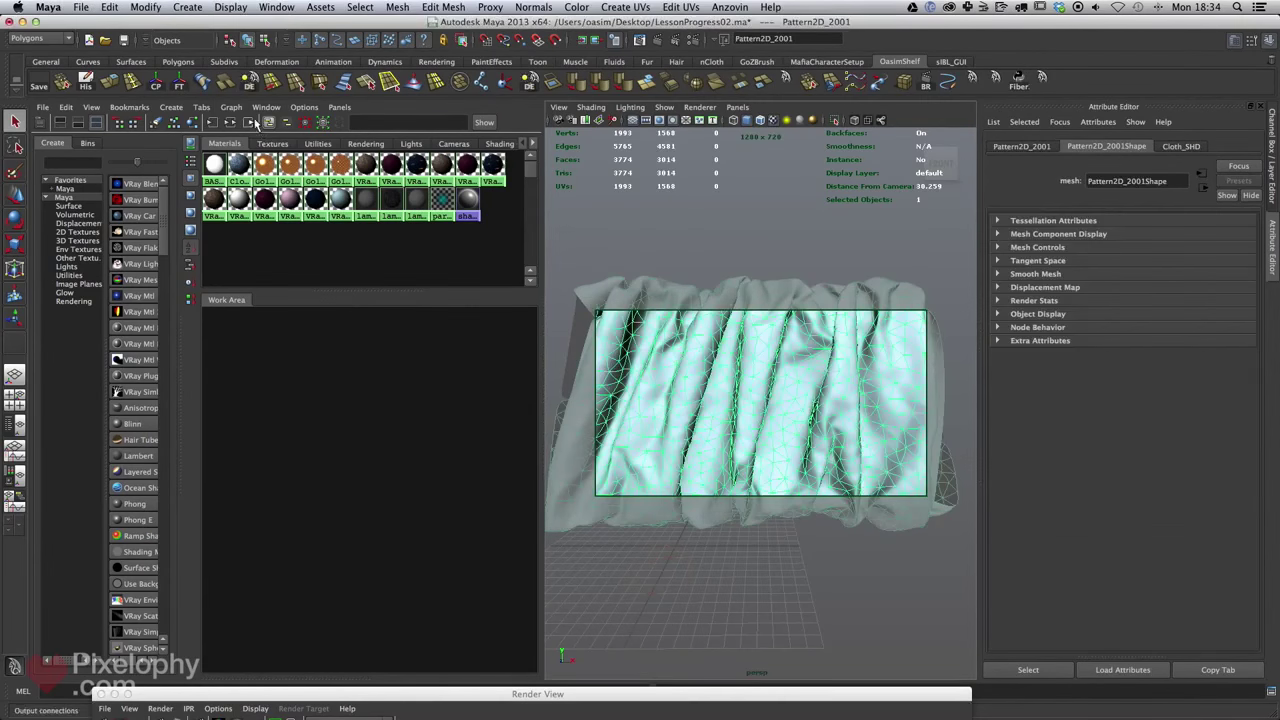
click(193, 122)
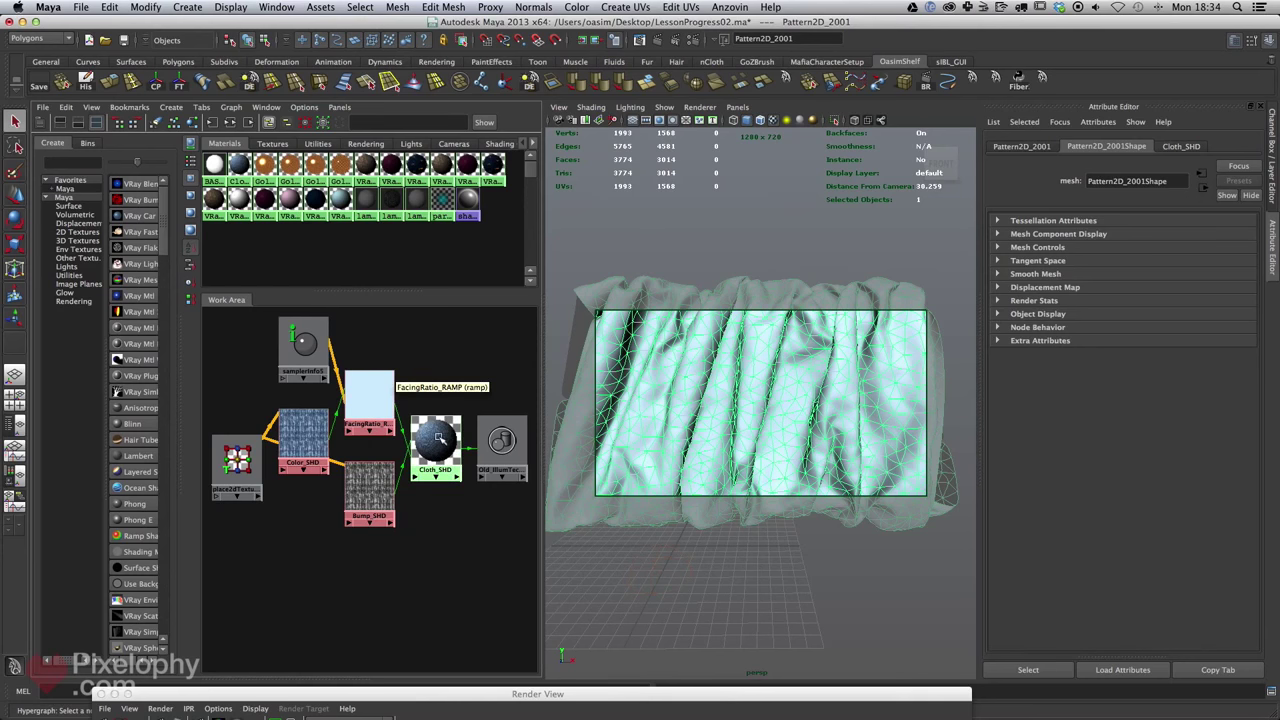
click(438, 449)
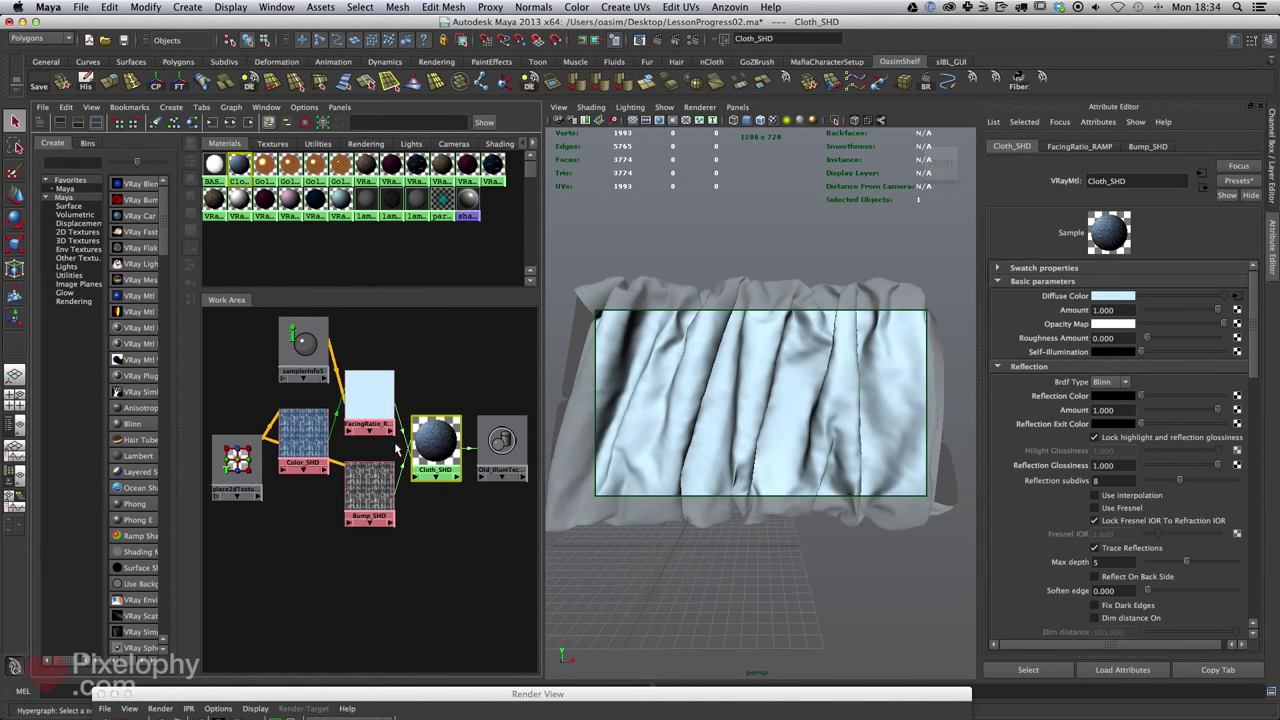
click(370, 390)
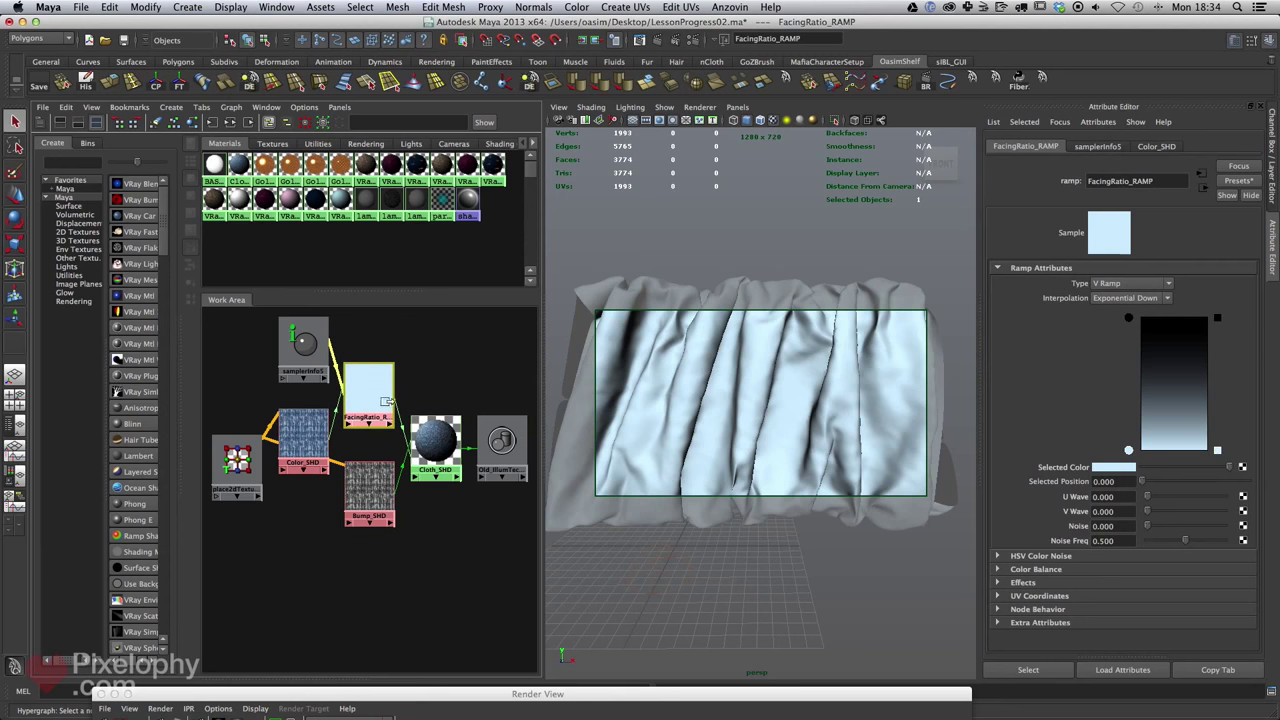
Inspect the attributes of Cloth_SHD, FacingRatio_RAMP and Color_SHD, including the ramp's light blue lower color.
click(437, 443)
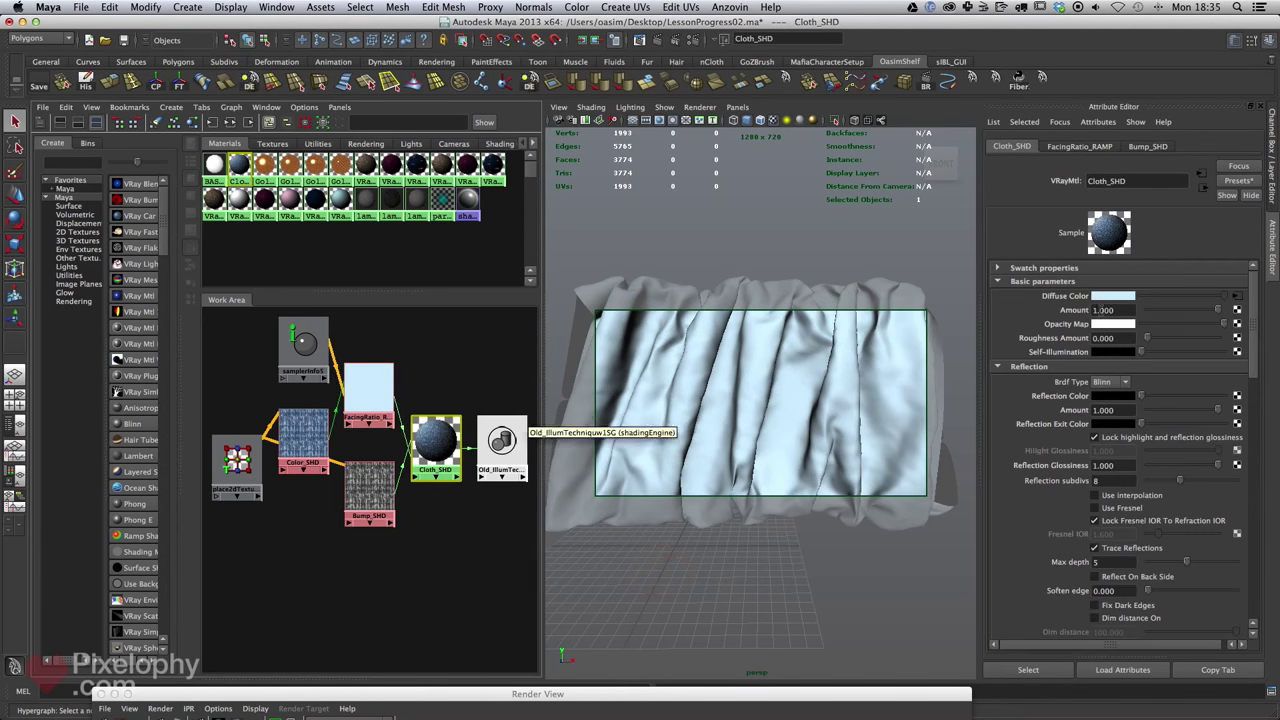
click(370, 392)
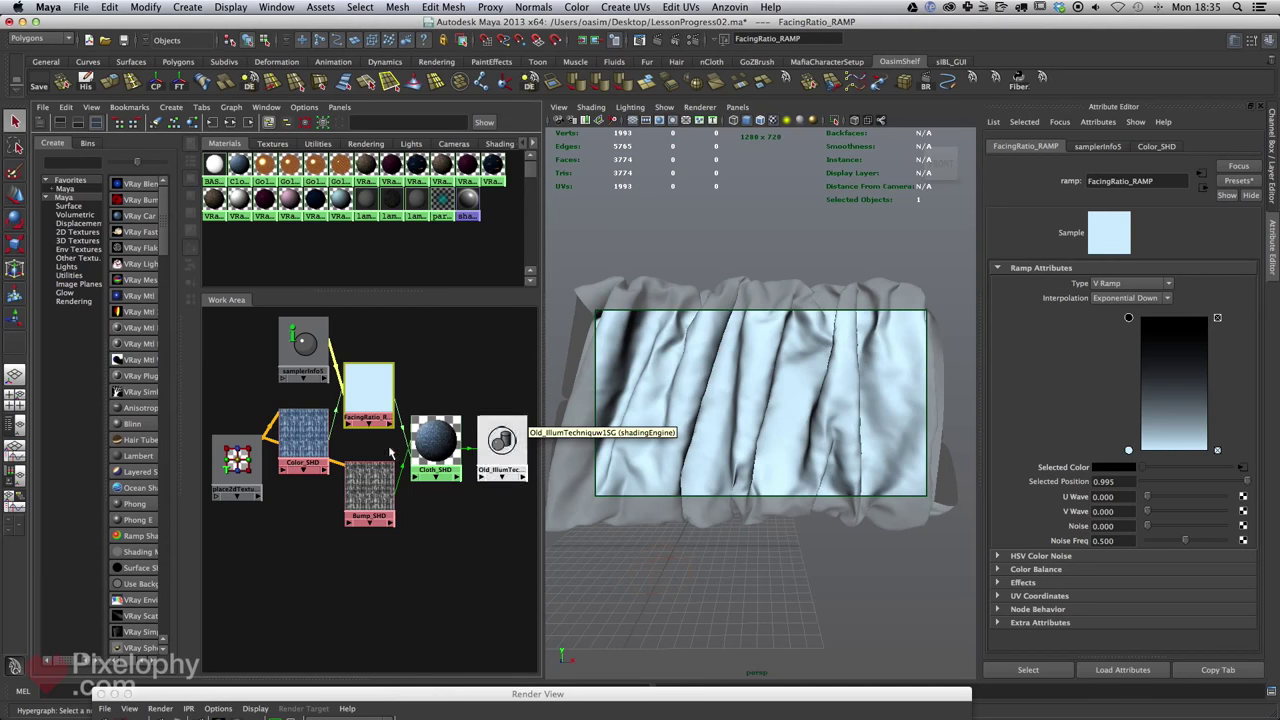
click(310, 435)
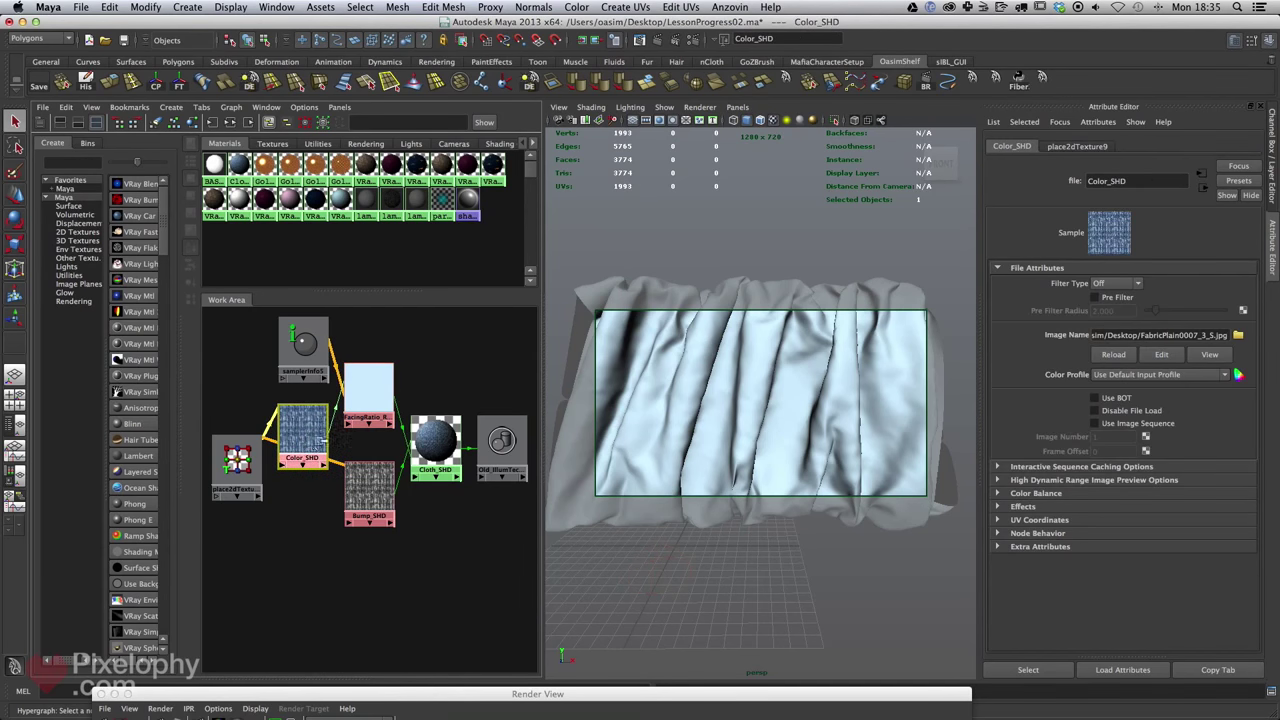
click(368, 395)
click(1129, 450)
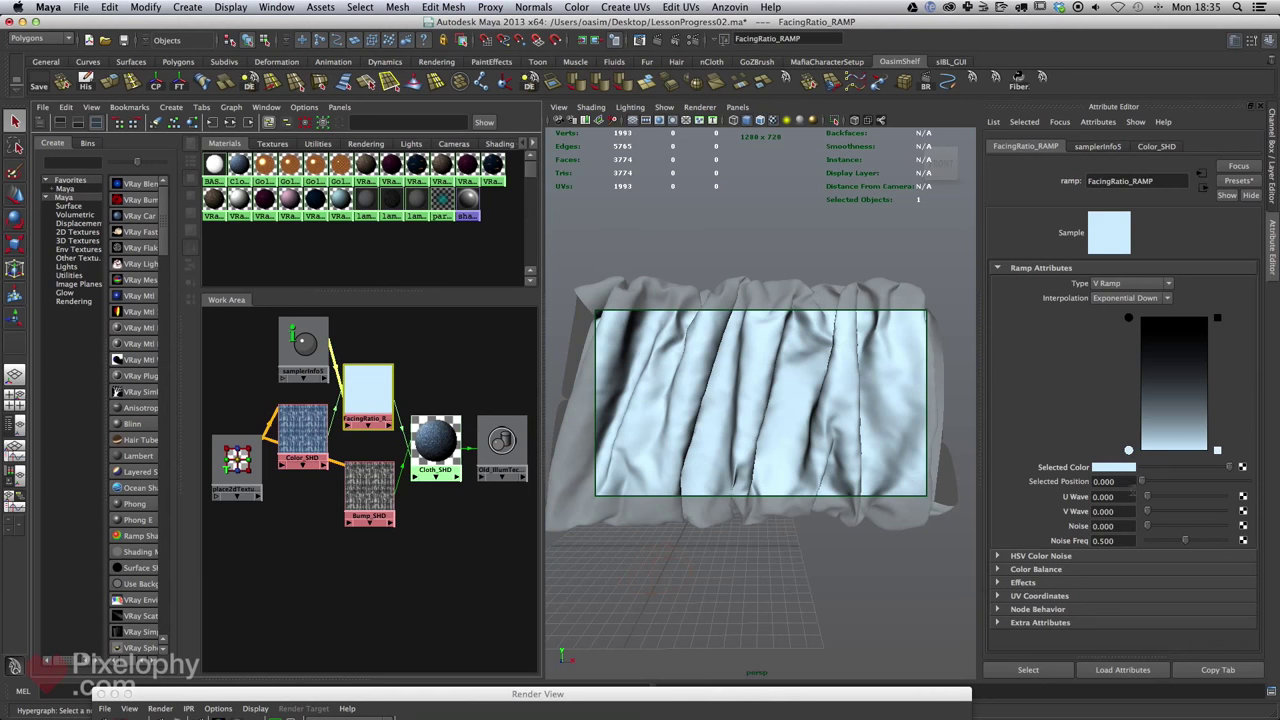
click(305, 435)
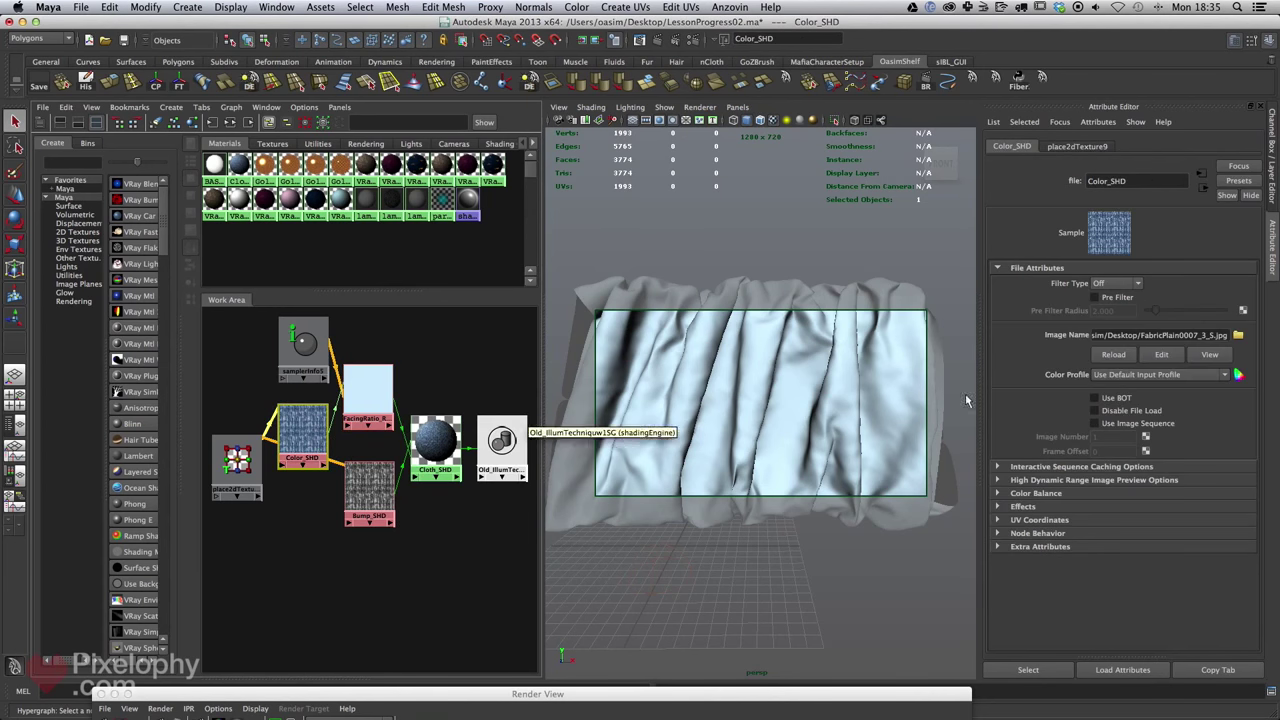
Reposition the Bump_SHD node slightly lower in the shading network, clear of Color_SHD, and deselect it.
drag(369, 489, 312, 520)
click(309, 431)
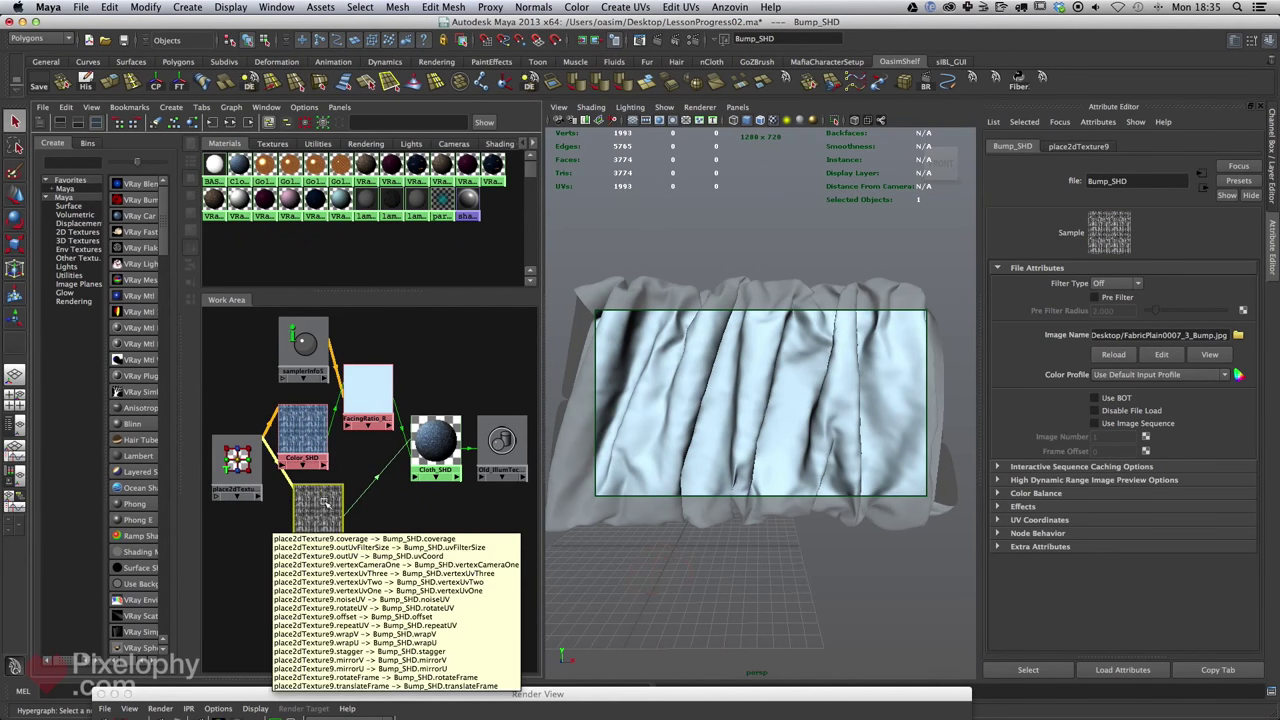
drag(313, 510, 372, 507)
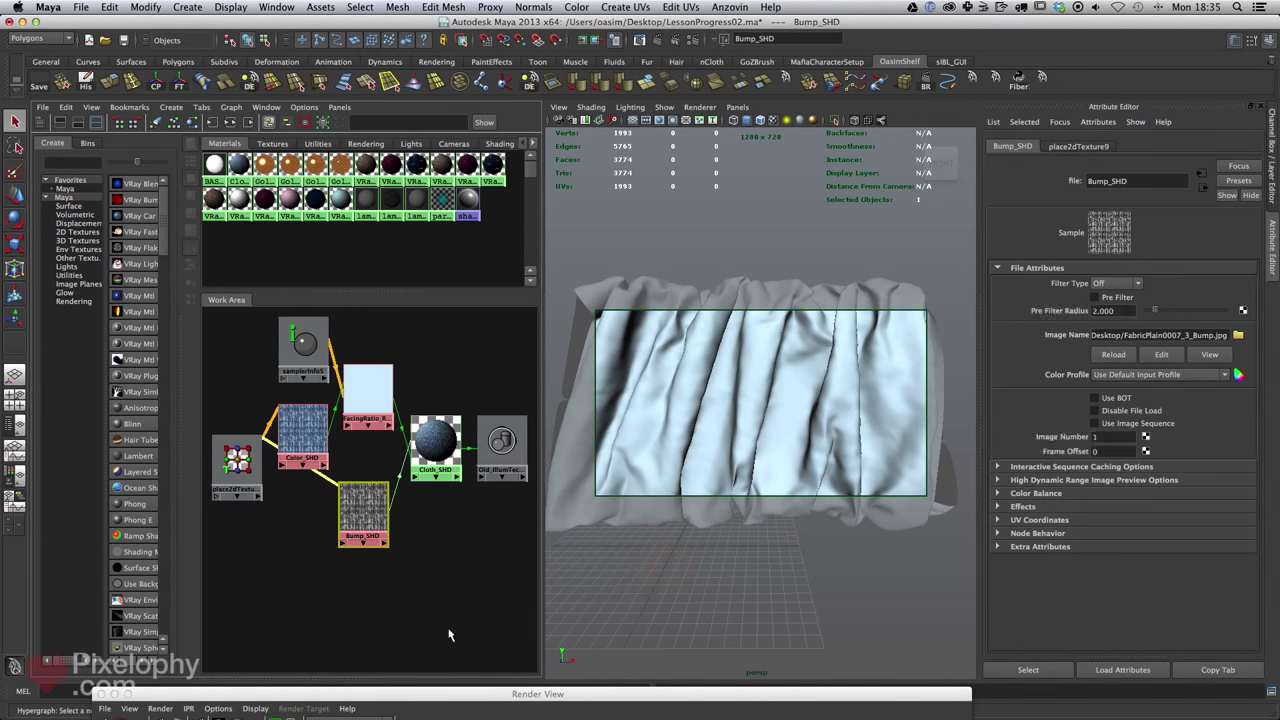
click(474, 530)
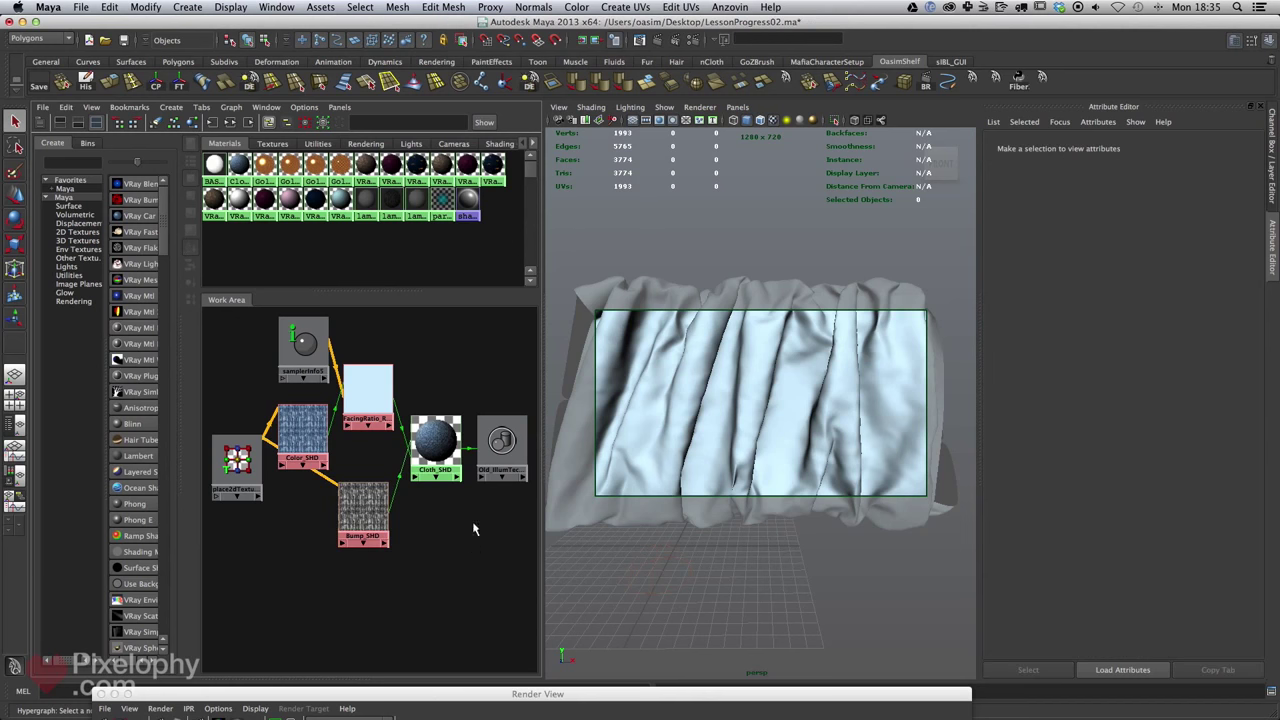
Switch to Photoshop, add a Hue/Saturation adjustment layer over the fabric texture with hue +118, saturation +31 and lightness -13, and put its window away.
click(310, 435)
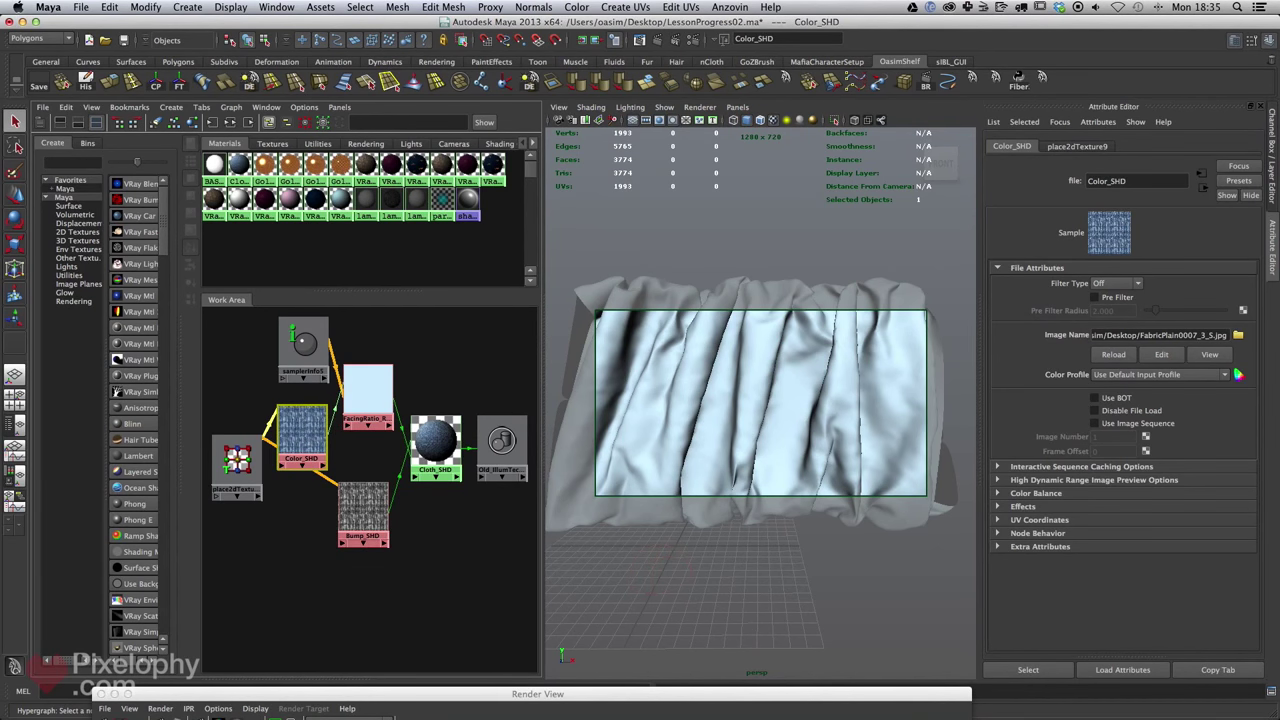
key(super+Tab)
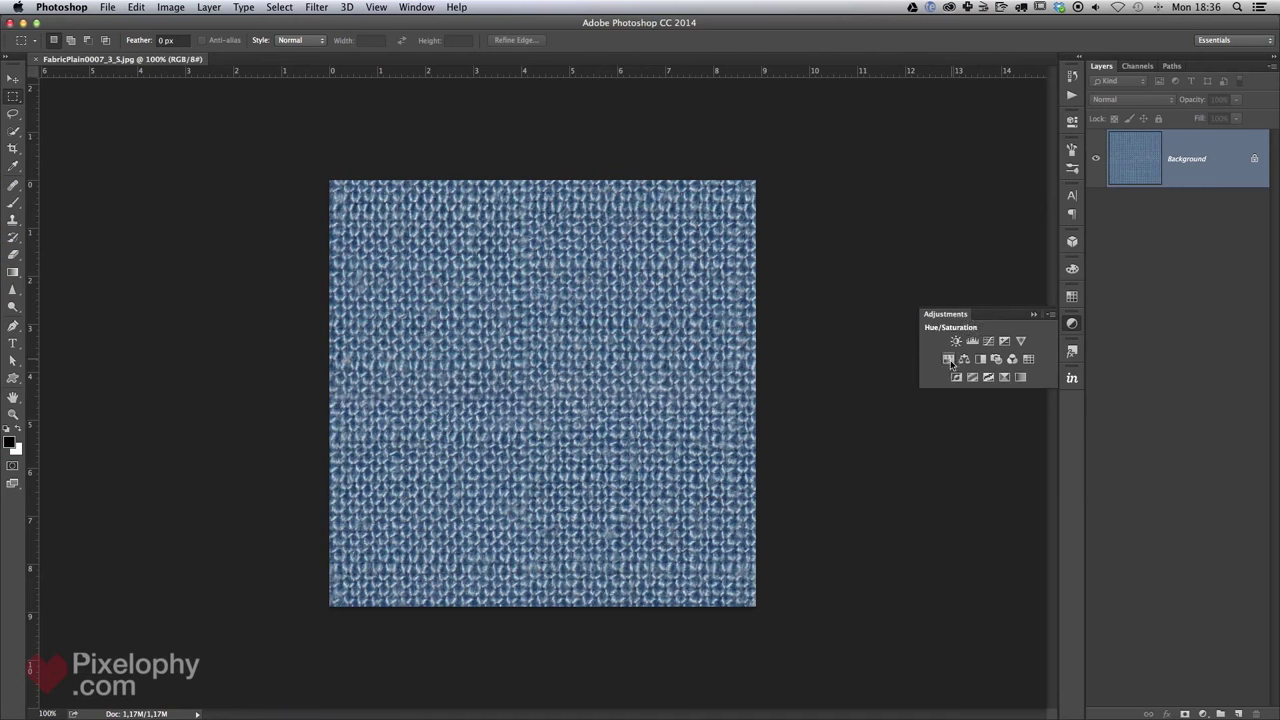
click(953, 362)
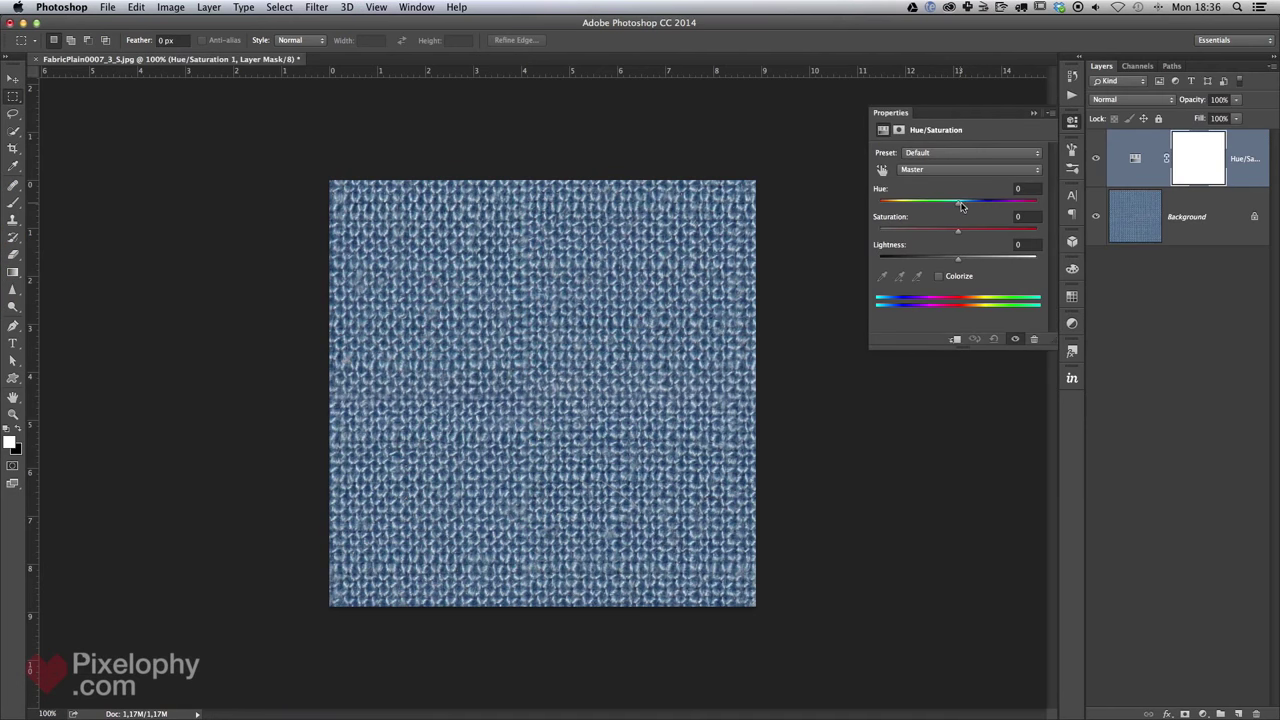
drag(961, 206, 1024, 204)
drag(960, 231, 977, 231)
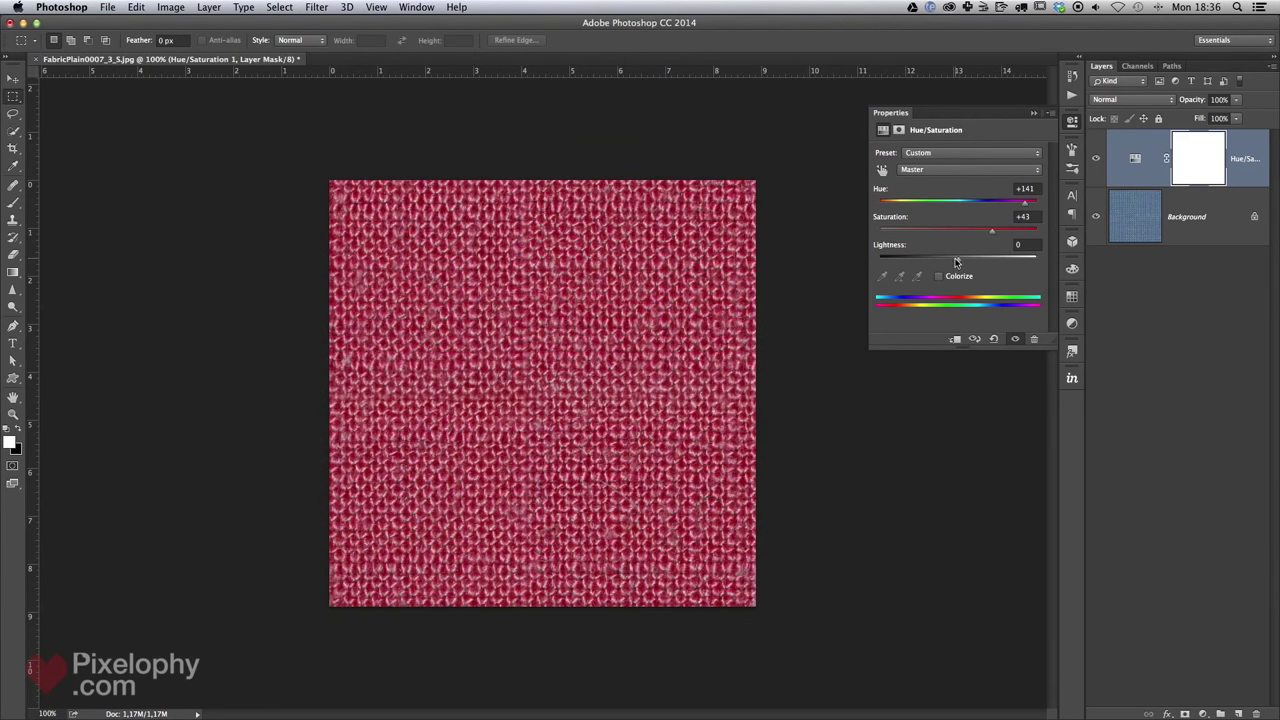
drag(956, 262, 948, 260)
drag(1024, 203, 982, 235)
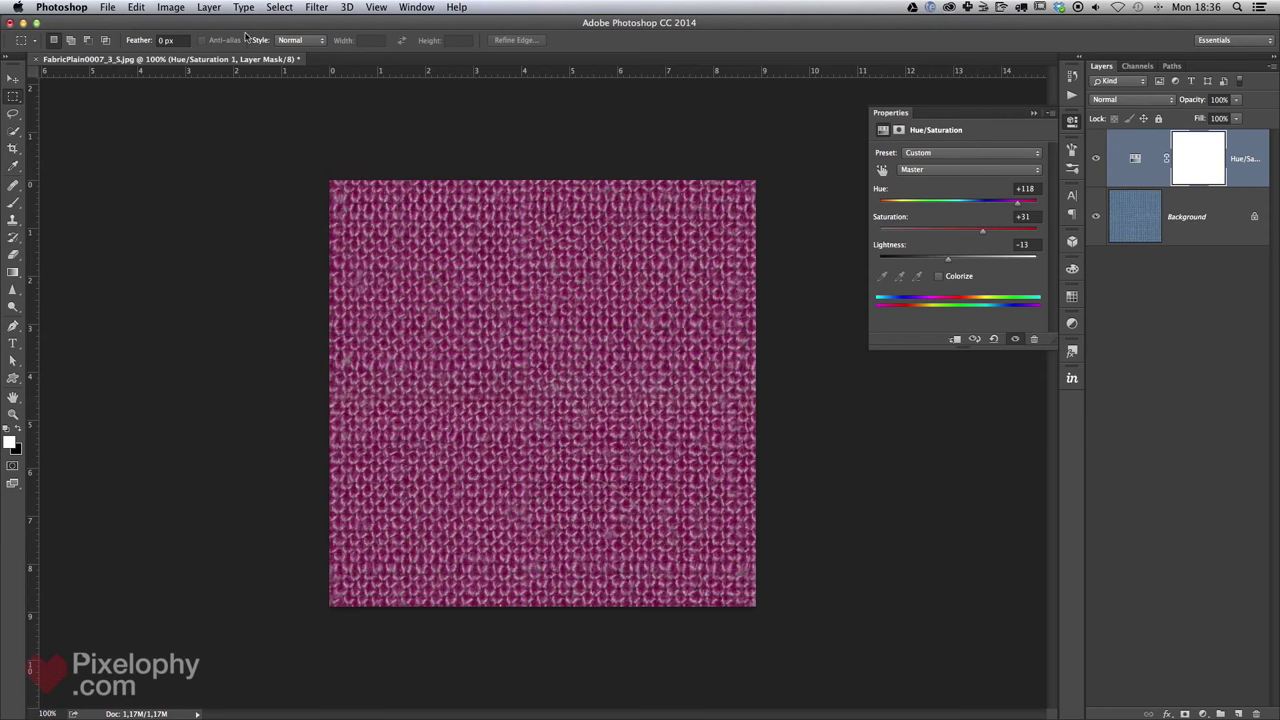
click(24, 23)
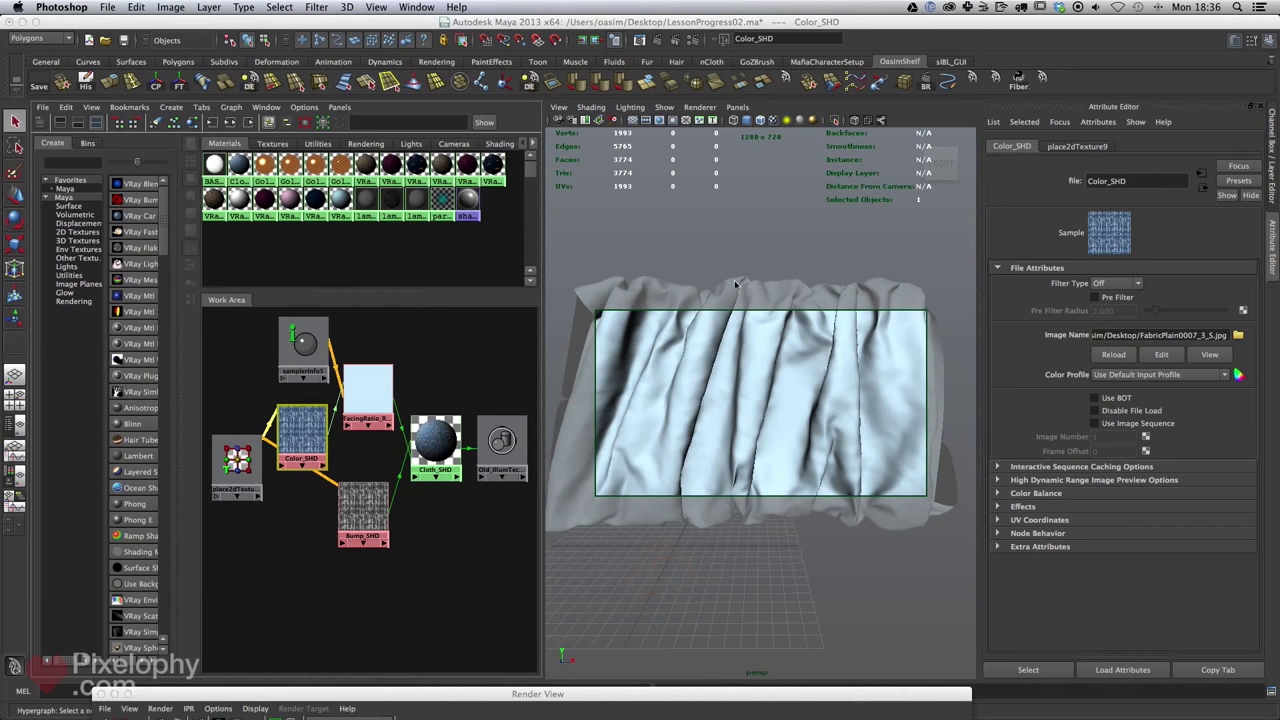
Find the Remap Hsv utility with "hsv", create it in Maya's shading network, and place it in the empty area above Cloth_SHD.
click(502, 544)
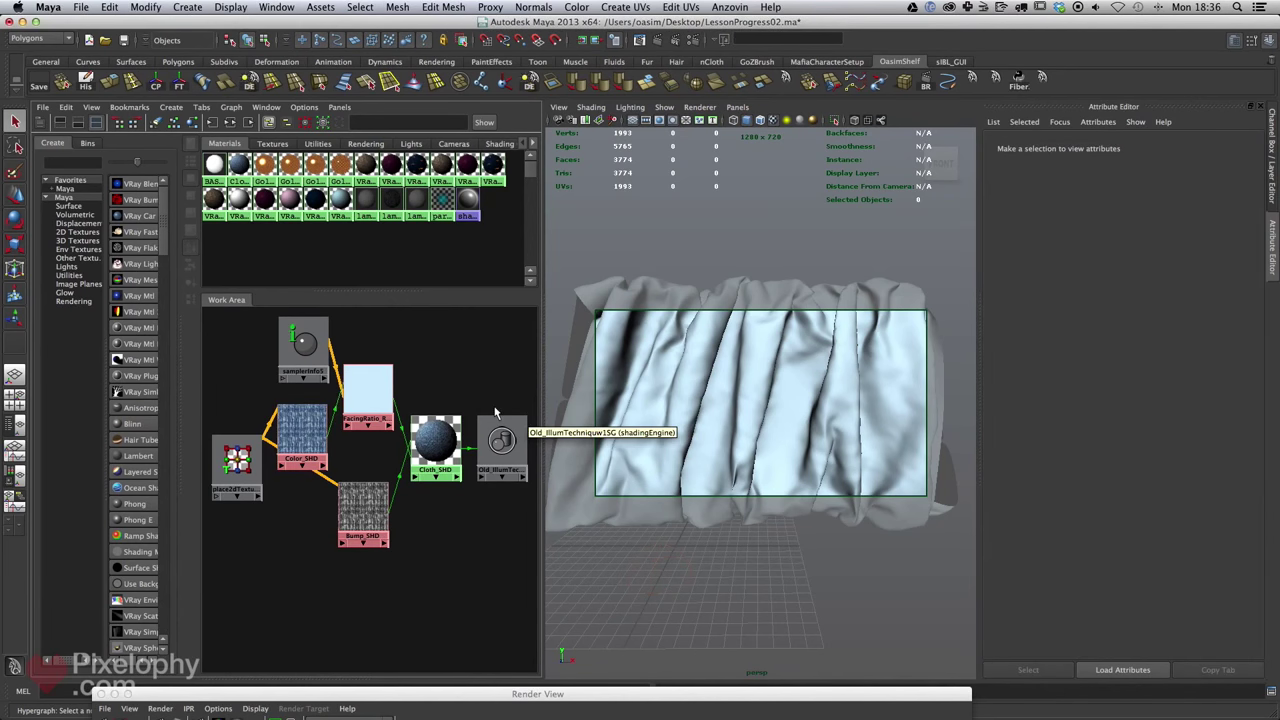
scroll(450, 495, down, 5)
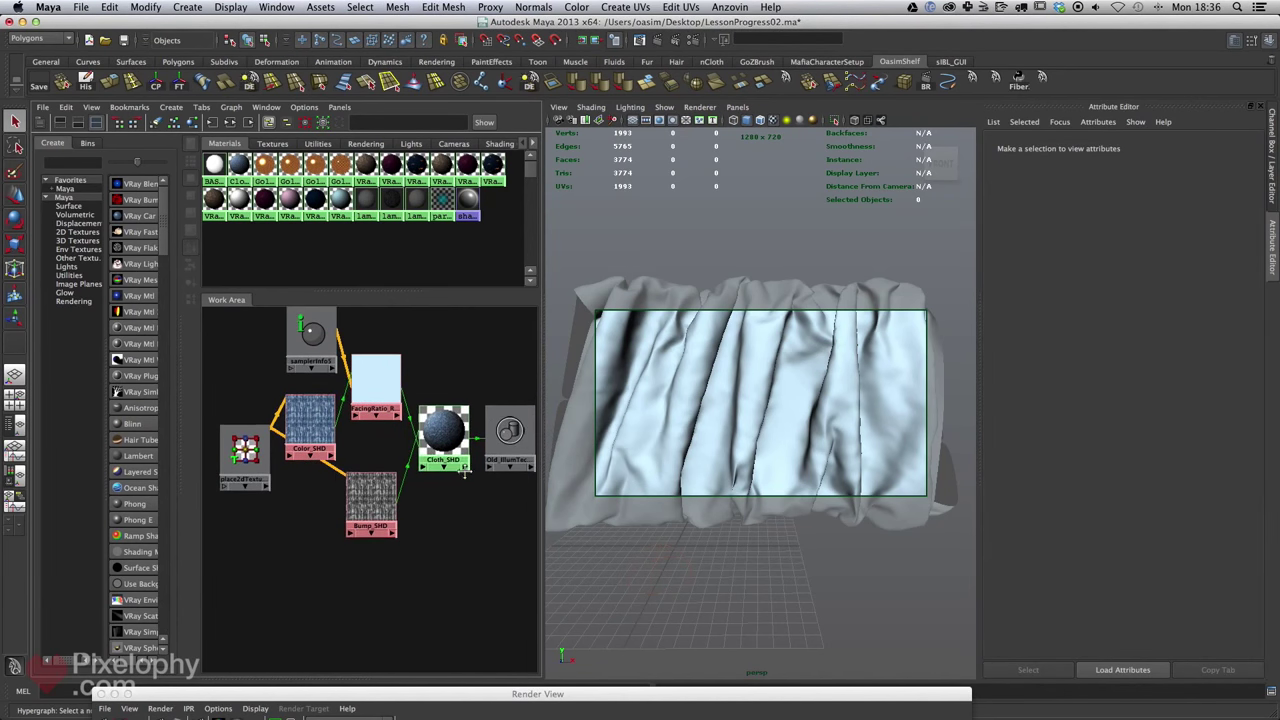
mouse_move(432, 462)
alt+middle_down()
mouse_move(444, 468)
mouse_move(452, 450)
mouse_move(435, 447)
alt+middle_up()
click(95, 163)
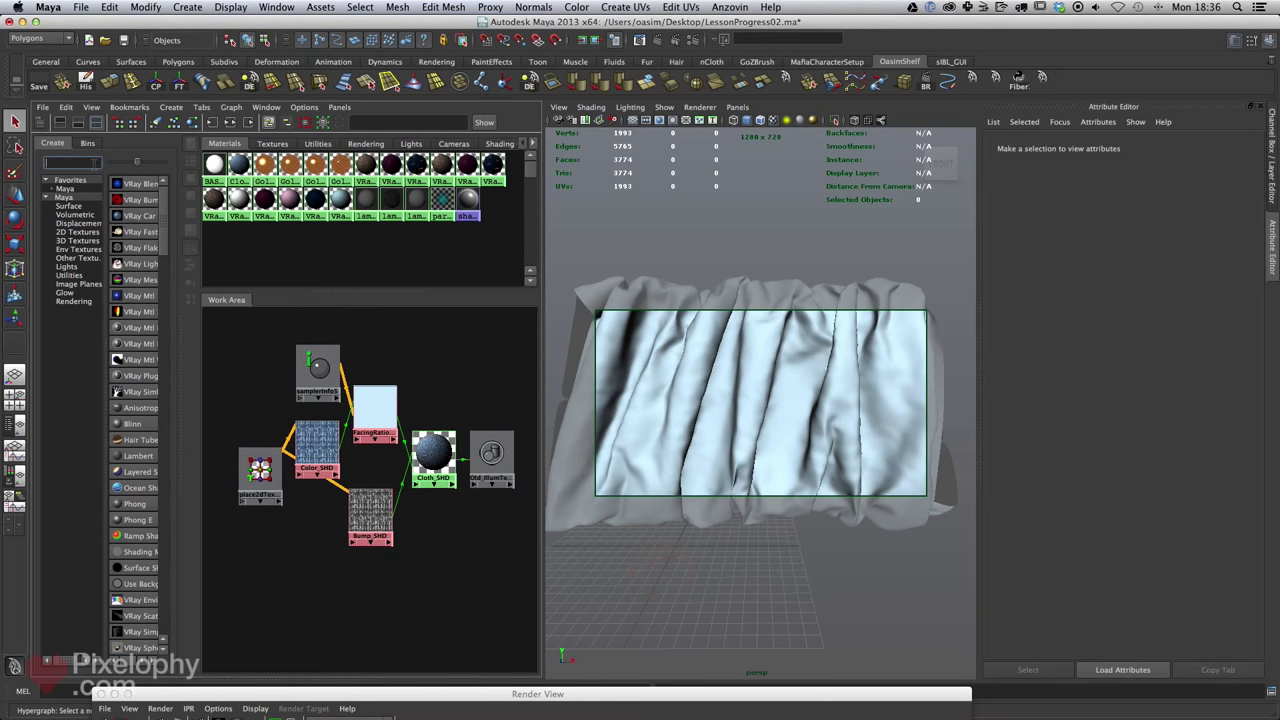
text(hsv)
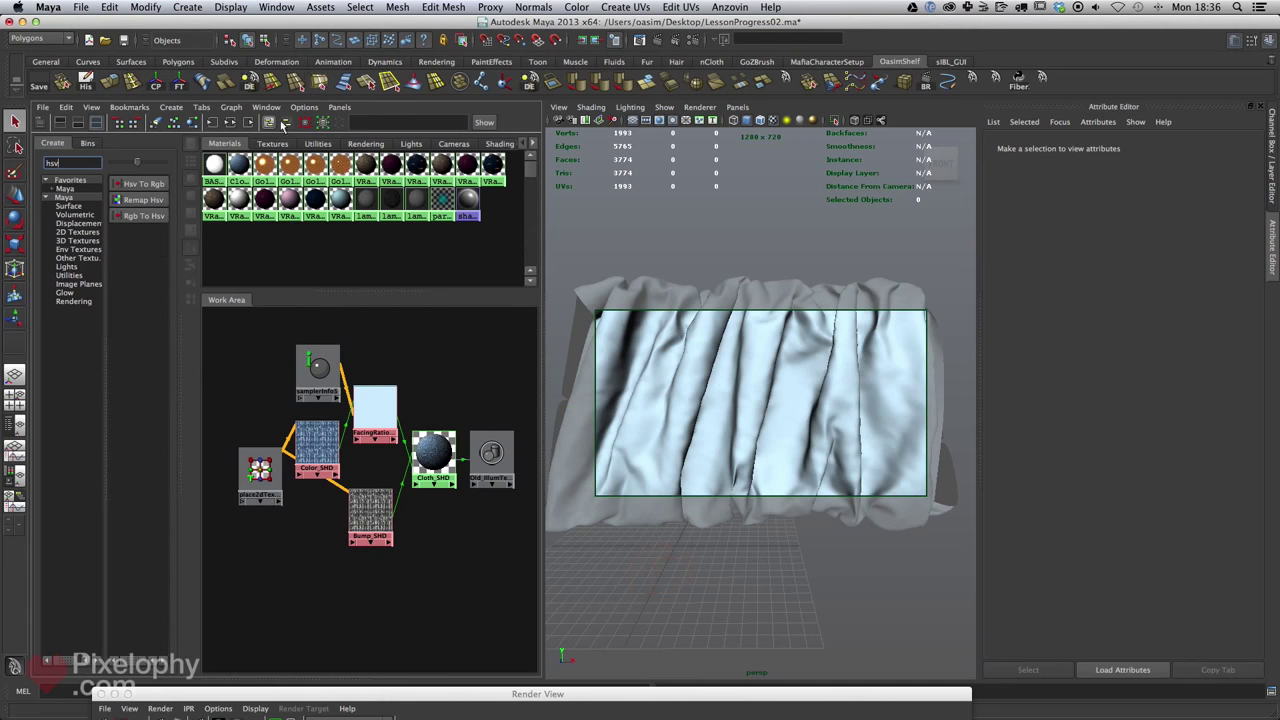
click(149, 200)
drag(226, 338, 446, 350)
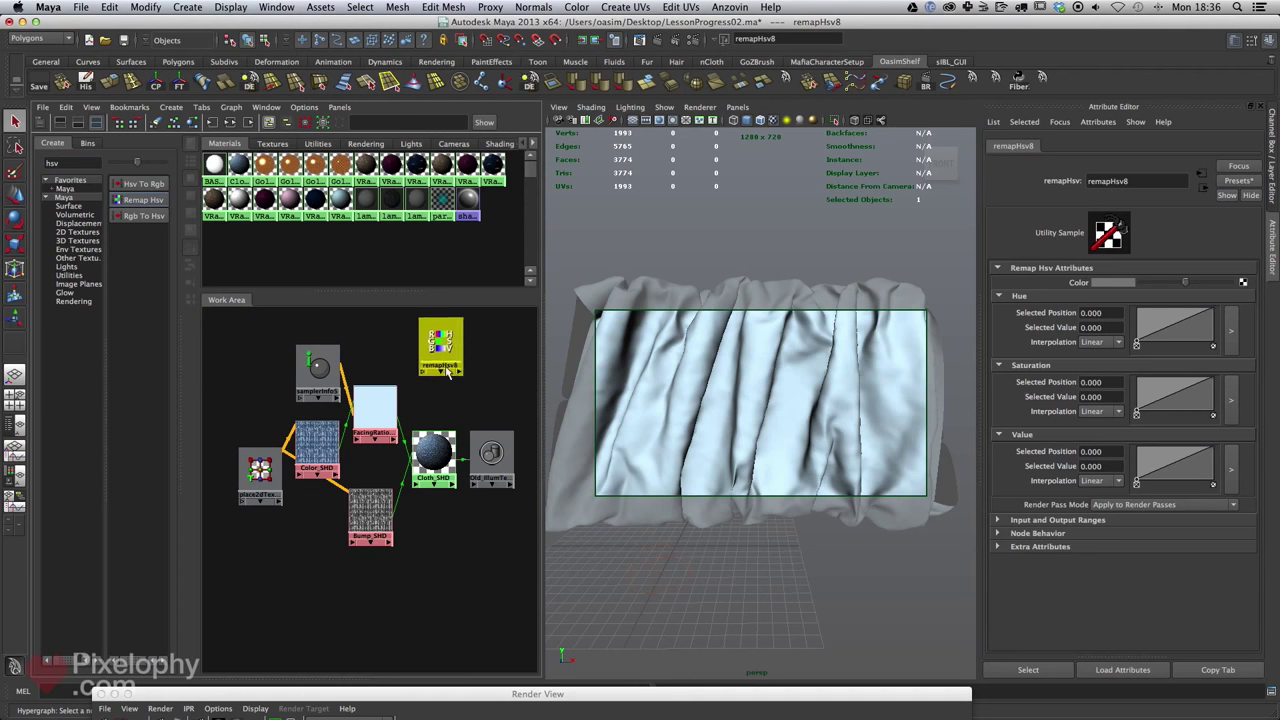
alt+middle_drag(440, 372, 456, 382)
Spread out the placement, sampler info, ramp and Color_SHD nodes in the shading network to make room for the Remap Hsv node.
drag(276, 482, 249, 516)
drag(330, 462, 322, 462)
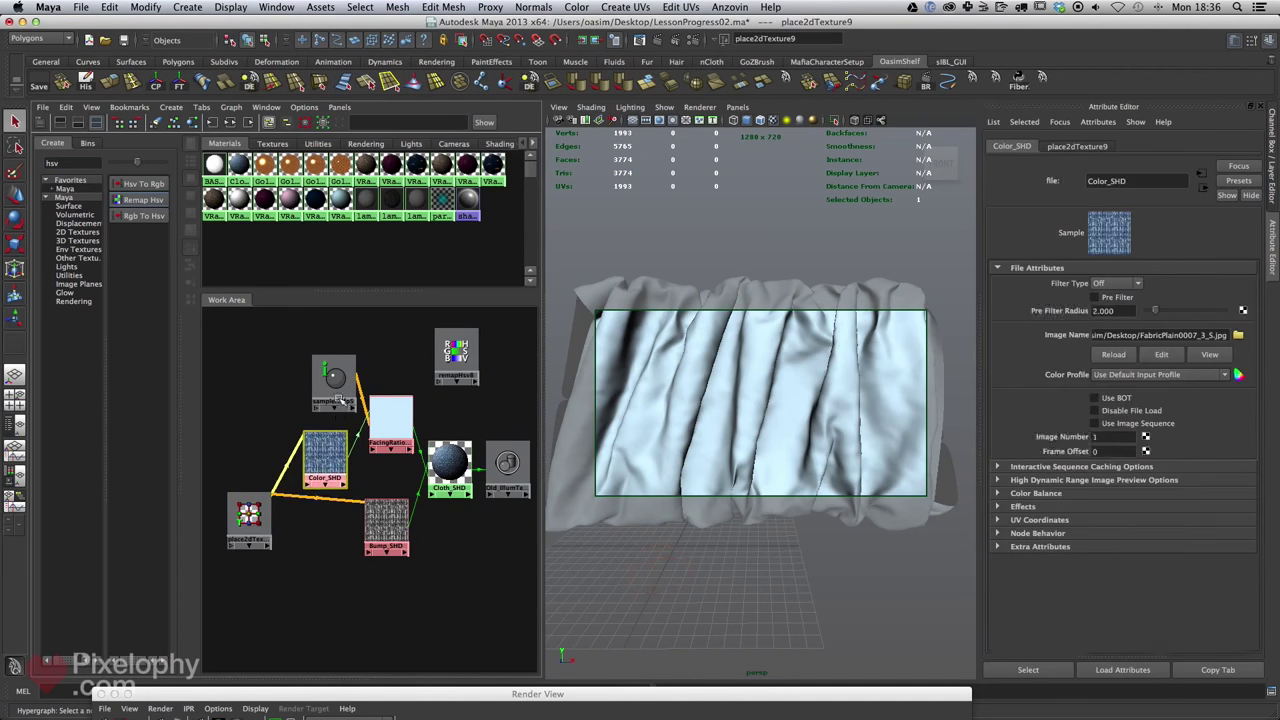
drag(336, 388, 291, 378)
drag(390, 421, 373, 391)
drag(327, 456, 309, 449)
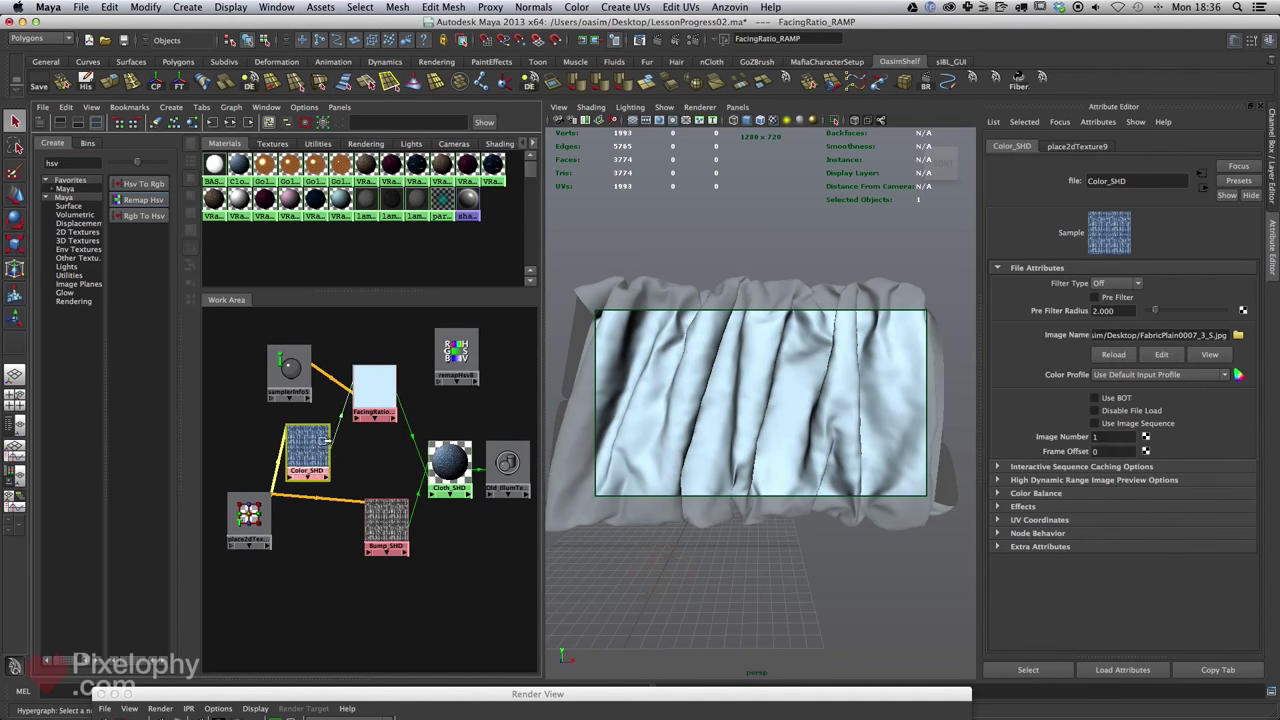
drag(454, 362, 327, 540)
drag(318, 453, 315, 450)
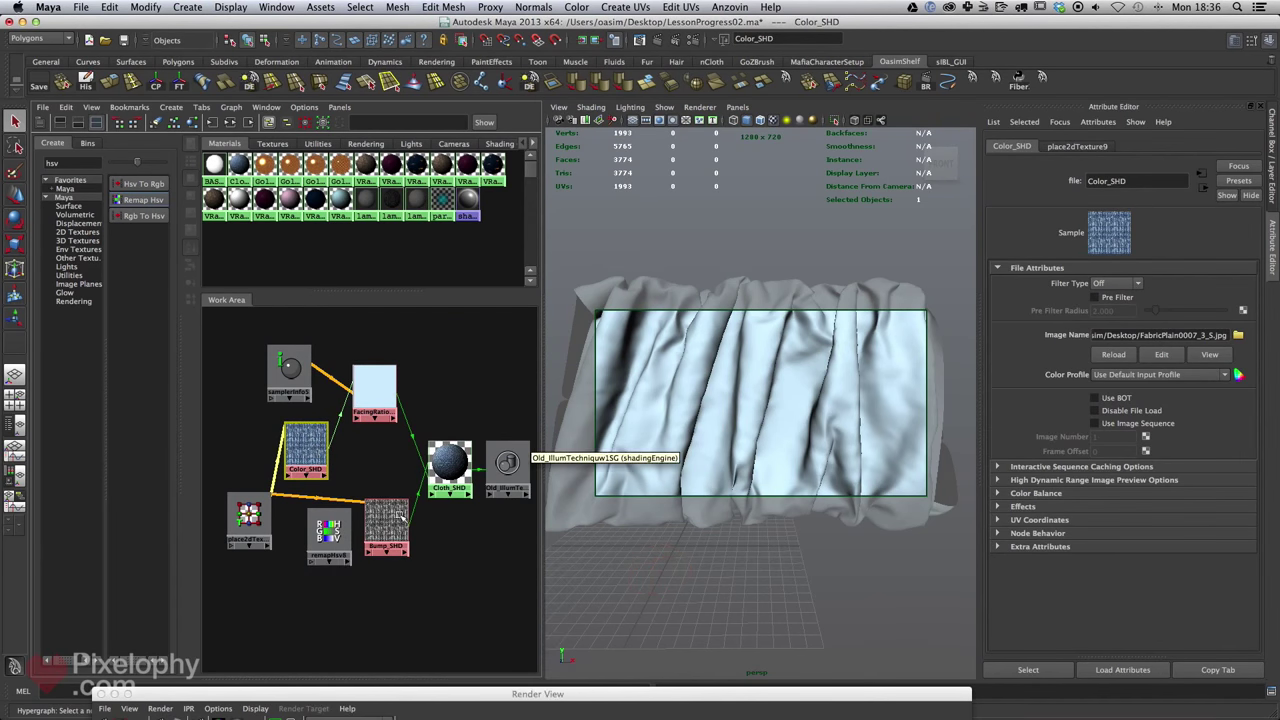
Place remapHsv8 beside FacingRatio_RAMP and connect Color_SHD to its Color attribute.
drag(323, 537, 457, 382)
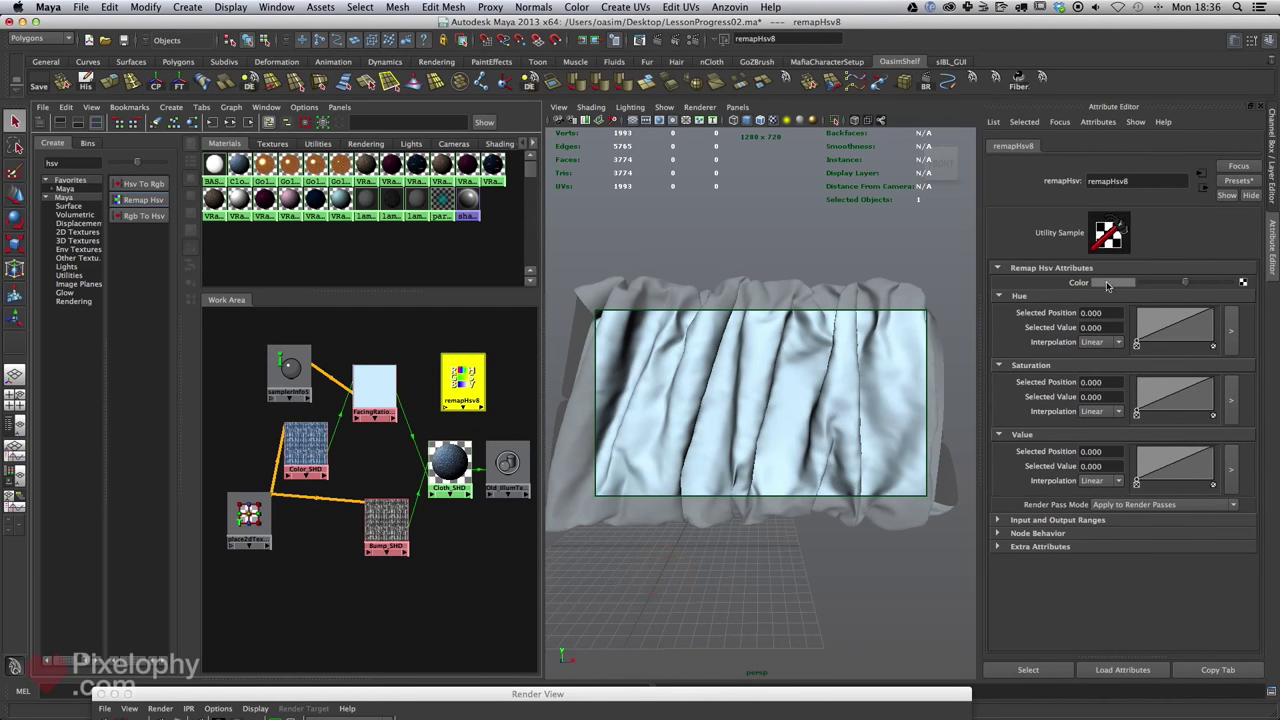
middle_drag(313, 447, 1080, 283)
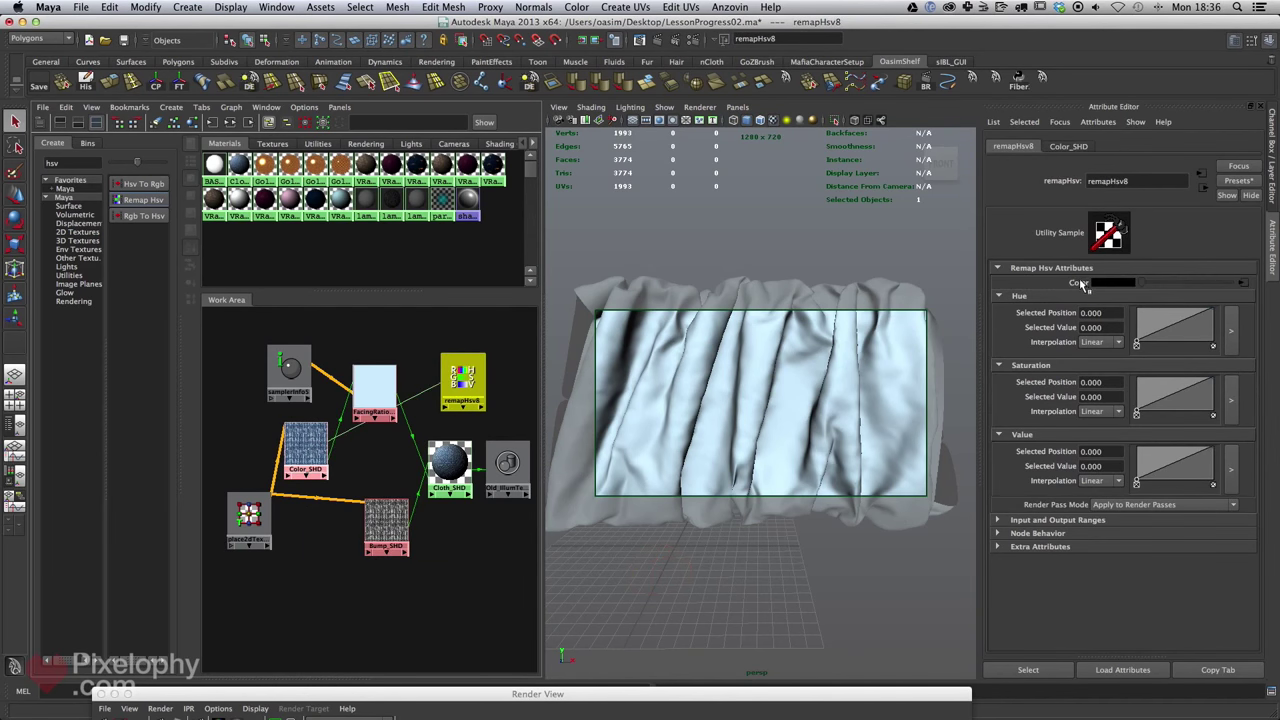
drag(464, 378, 459, 365)
Connect remapHsv8 to the upper color entry of FacingRatio_RAMP in place of the direct Color_SHD connection.
click(371, 391)
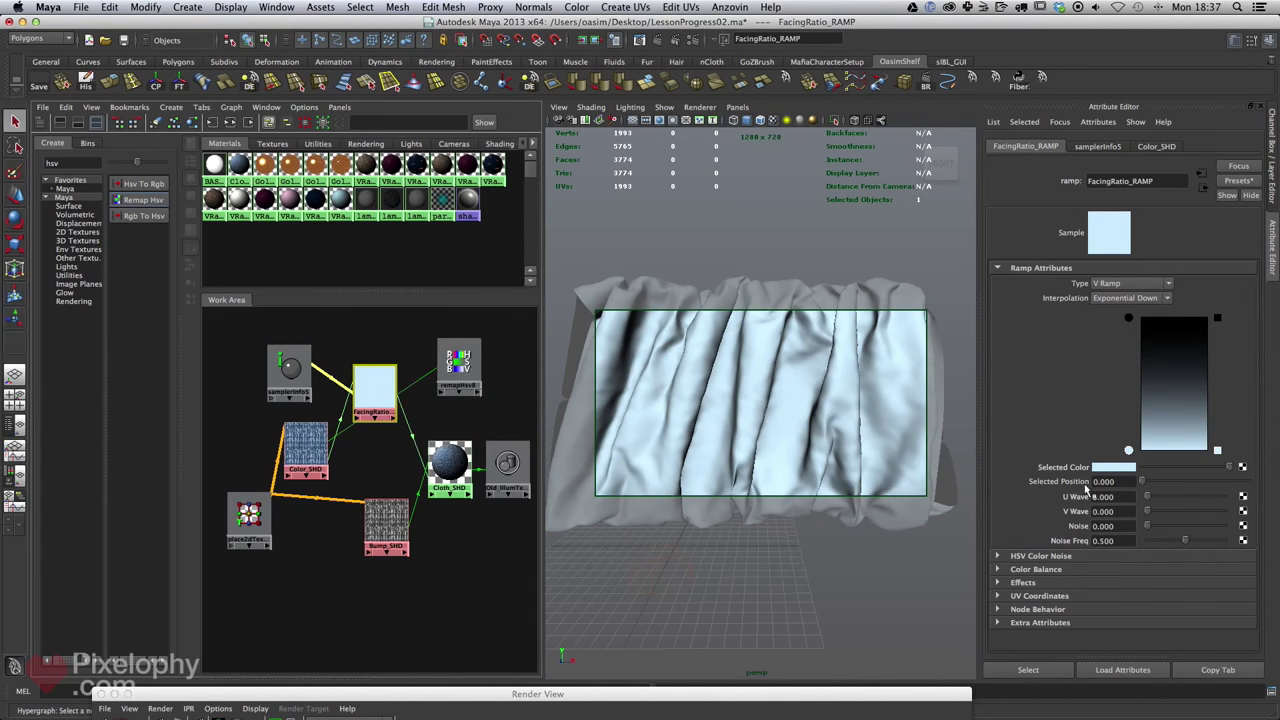
click(1129, 318)
mouse_move(466, 368)
middle_down()
mouse_move(1117, 457)
mouse_move(1072, 466)
middle_up()
Arrange the shading network so remapHsv8 sits between Color_SHD and FacingRatio_RAMP, with the sampler info node above it.
drag(457, 370, 369, 447)
drag(383, 397, 459, 365)
drag(376, 440, 378, 405)
drag(456, 364, 478, 354)
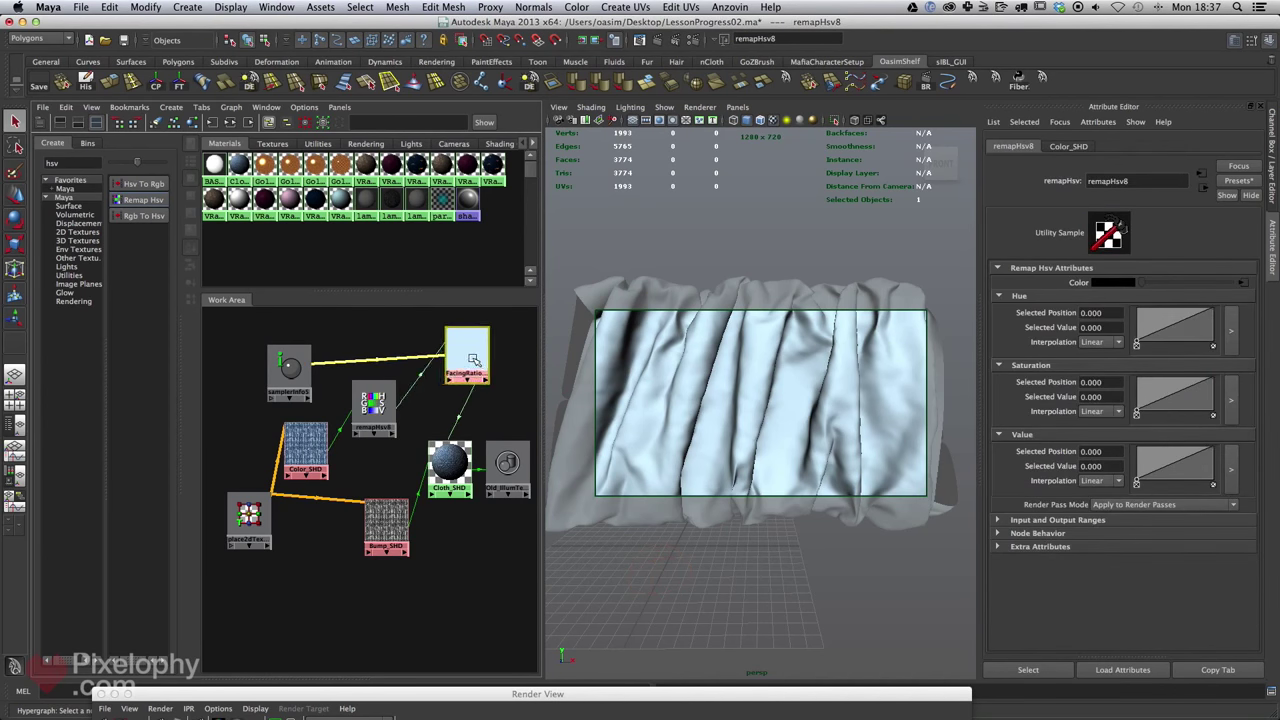
drag(301, 380, 353, 343)
drag(374, 410, 370, 408)
drag(310, 448, 300, 444)
drag(367, 410, 371, 405)
drag(305, 440, 313, 440)
Try raising the start point of remapHsv8's hue curve to 0.440 and return it to 0.000.
click(373, 403)
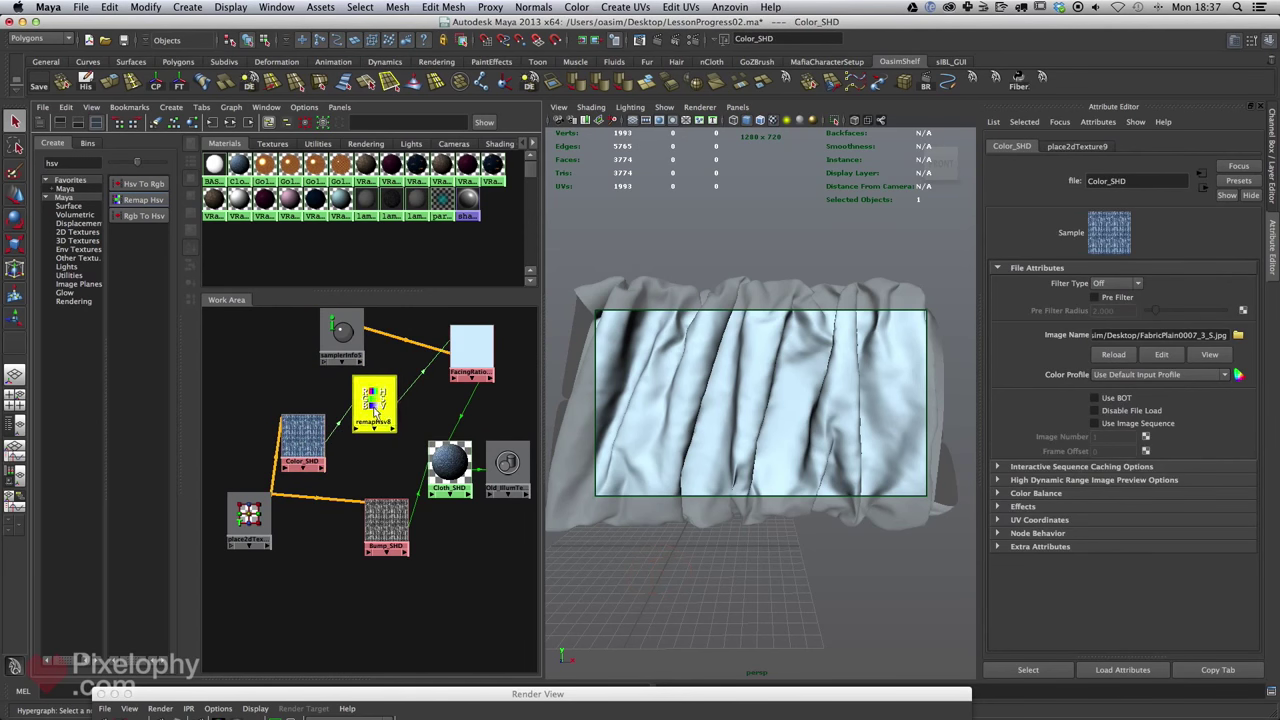
alt+middle_drag(393, 438, 409, 434)
alt+right_drag(409, 434, 453, 480)
mouse_move(443, 445)
alt+middle_down()
mouse_move(471, 459)
mouse_move(446, 425)
alt+middle_up()
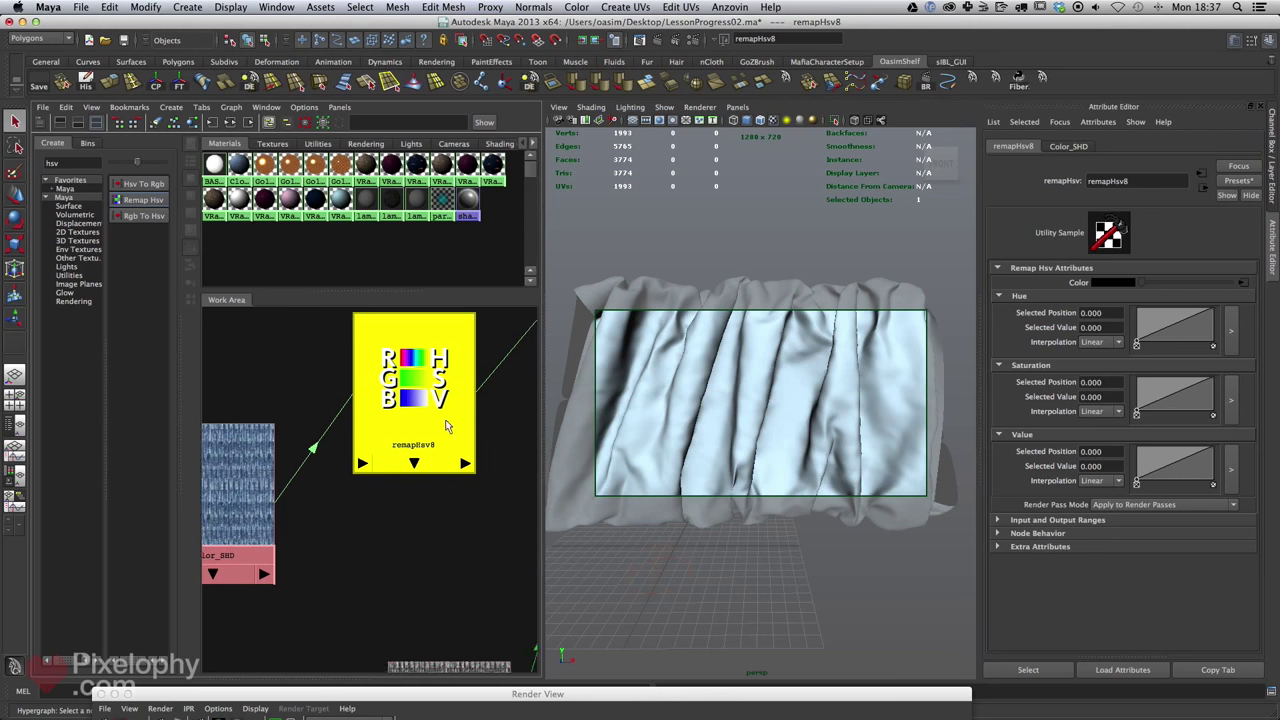
alt+right_drag(446, 425, 403, 455)
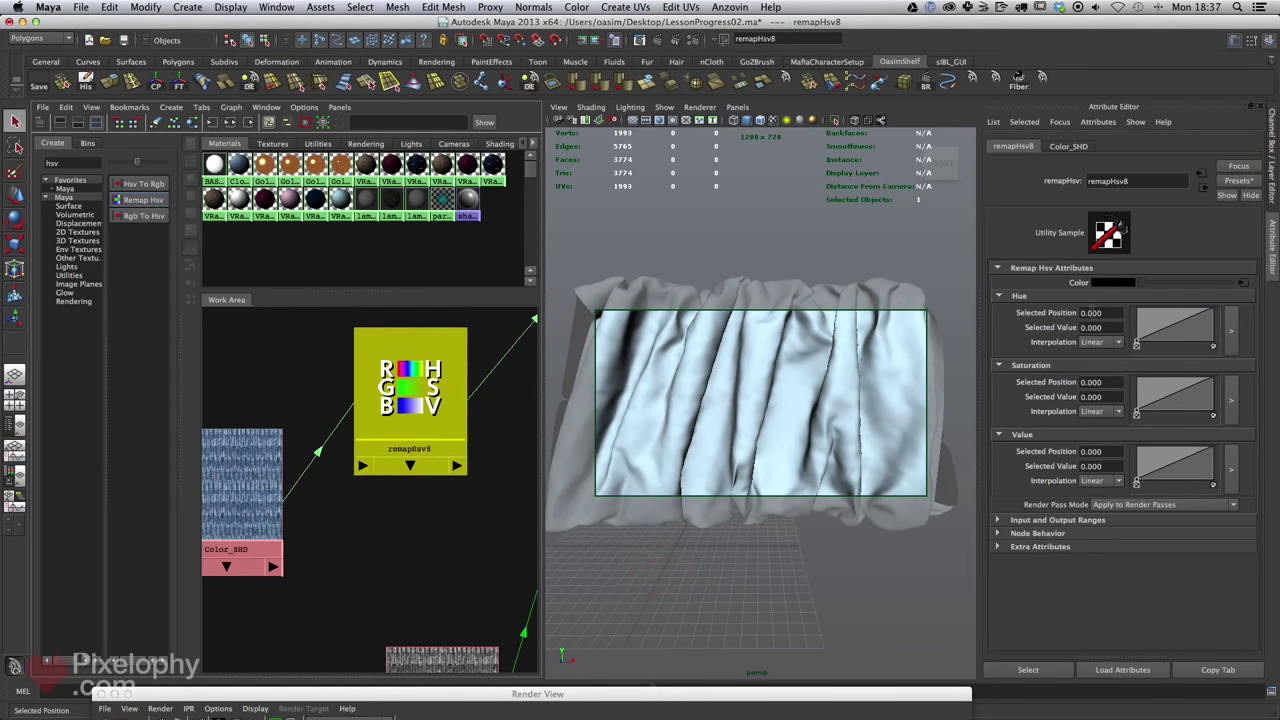
alt+middle_drag(490, 440, 439, 458)
alt+right_drag(439, 458, 418, 457)
alt+middle_drag(418, 458, 372, 445)
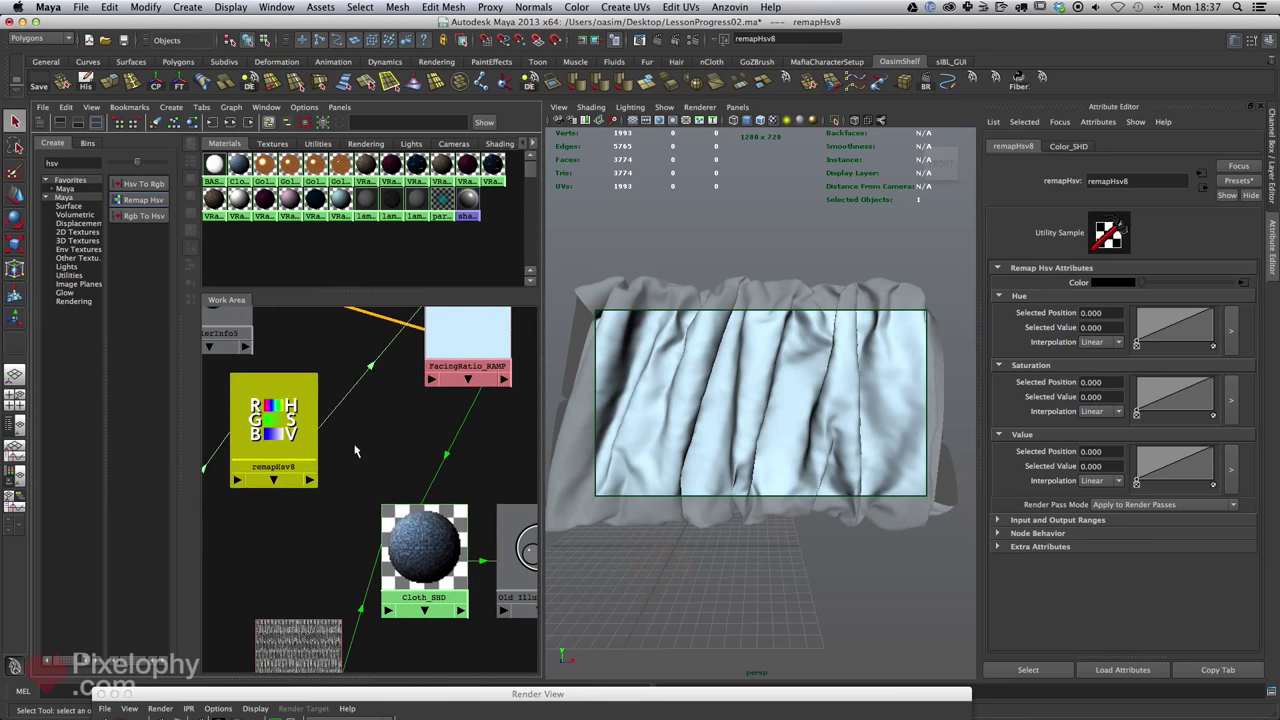
drag(1136, 342, 1137, 325)
alt+middle_drag(432, 536, 459, 524)
alt+right_drag(459, 524, 468, 533)
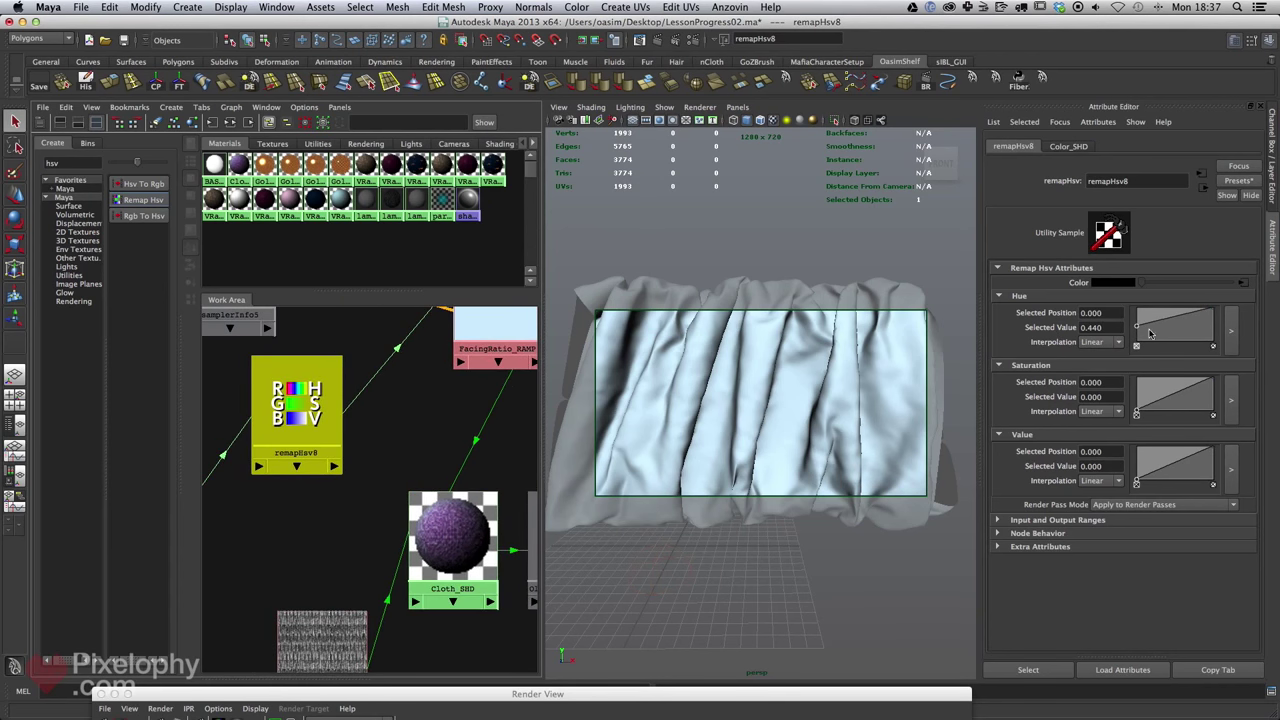
drag(1135, 328, 1137, 346)
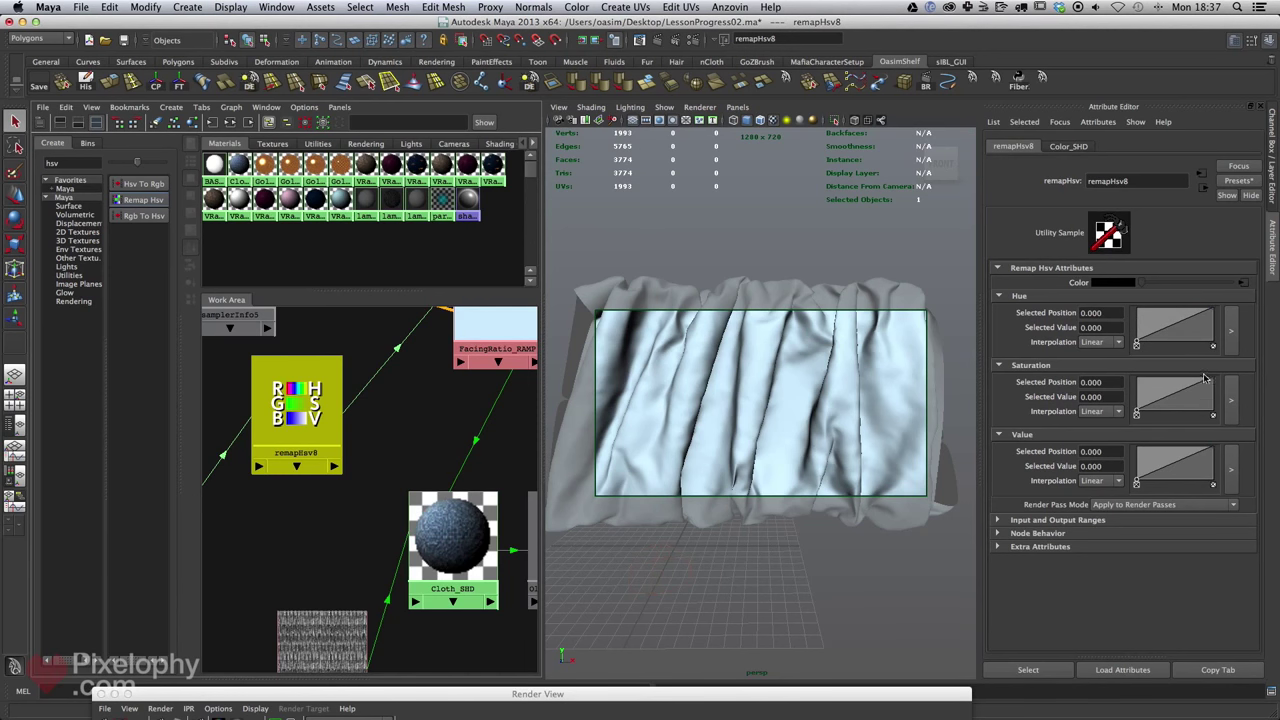
Set the end point of remapHsv8's saturation curve to 0.980 and the end point of its value curve to 1.000.
mouse_move(1210, 383)
mouse_down()
mouse_move(1218, 413)
mouse_move(1214, 378)
mouse_up()
mouse_move(1211, 453)
mouse_down()
mouse_move(1217, 462)
mouse_move(1214, 438)
mouse_up()
scroll(428, 438, down, 5)
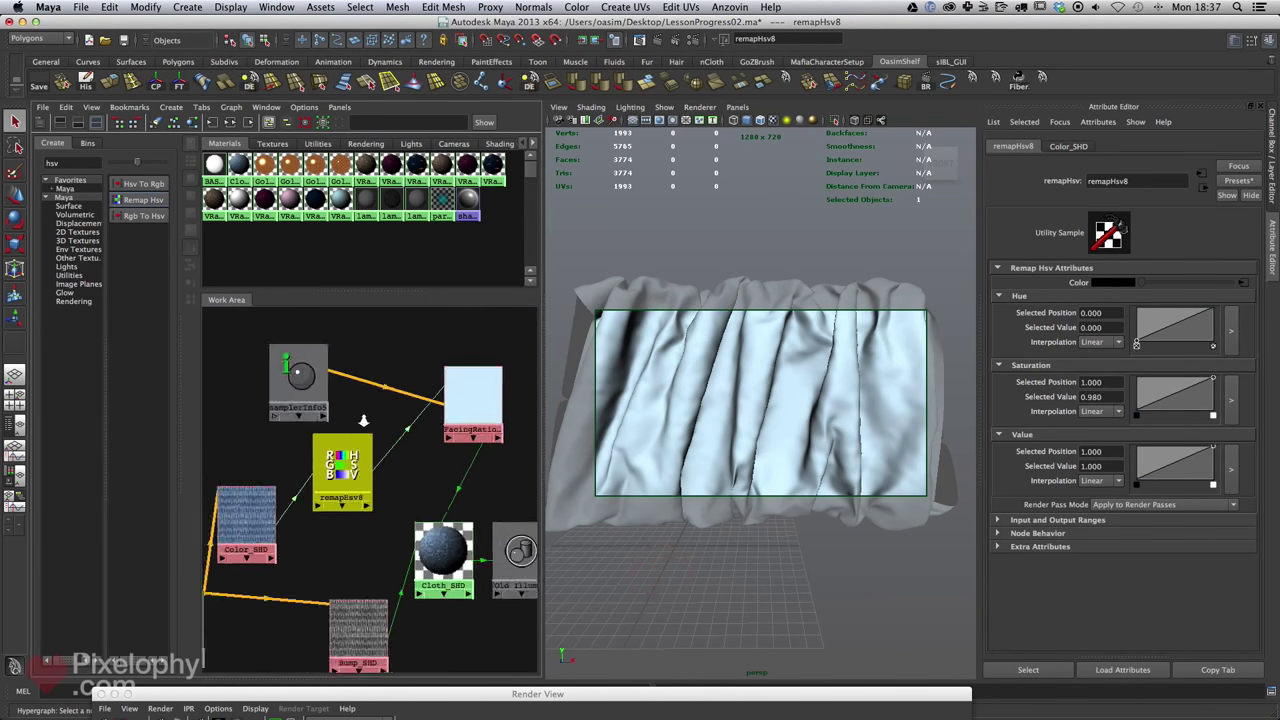
Review the Cloth_SHD, Color_SHD and FacingRatio_RAMP nodes around the Remap Hsv node in the shading network.
click(447, 472)
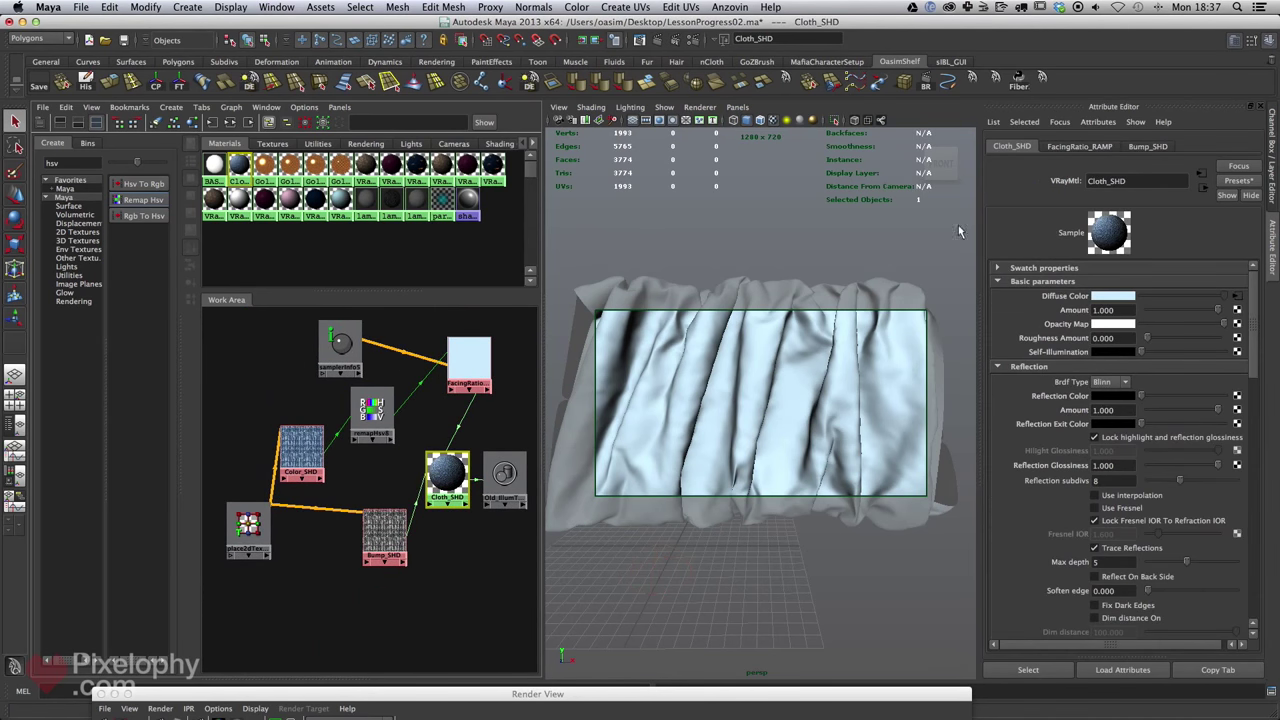
click(311, 456)
click(469, 362)
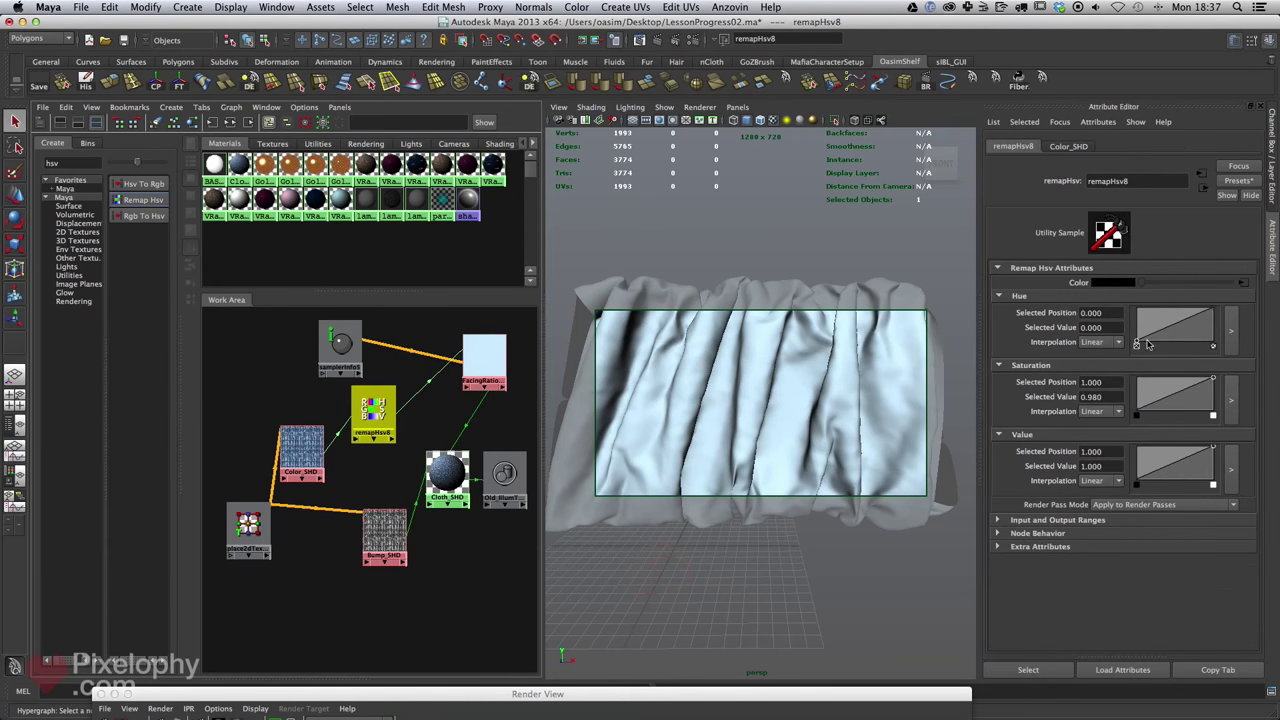
Raise the start point of remapHsv8's hue curve to 0.500 and recolor the lower marker of FacingRatio_RAMP to pale lavender.
drag(1135, 343, 1129, 331)
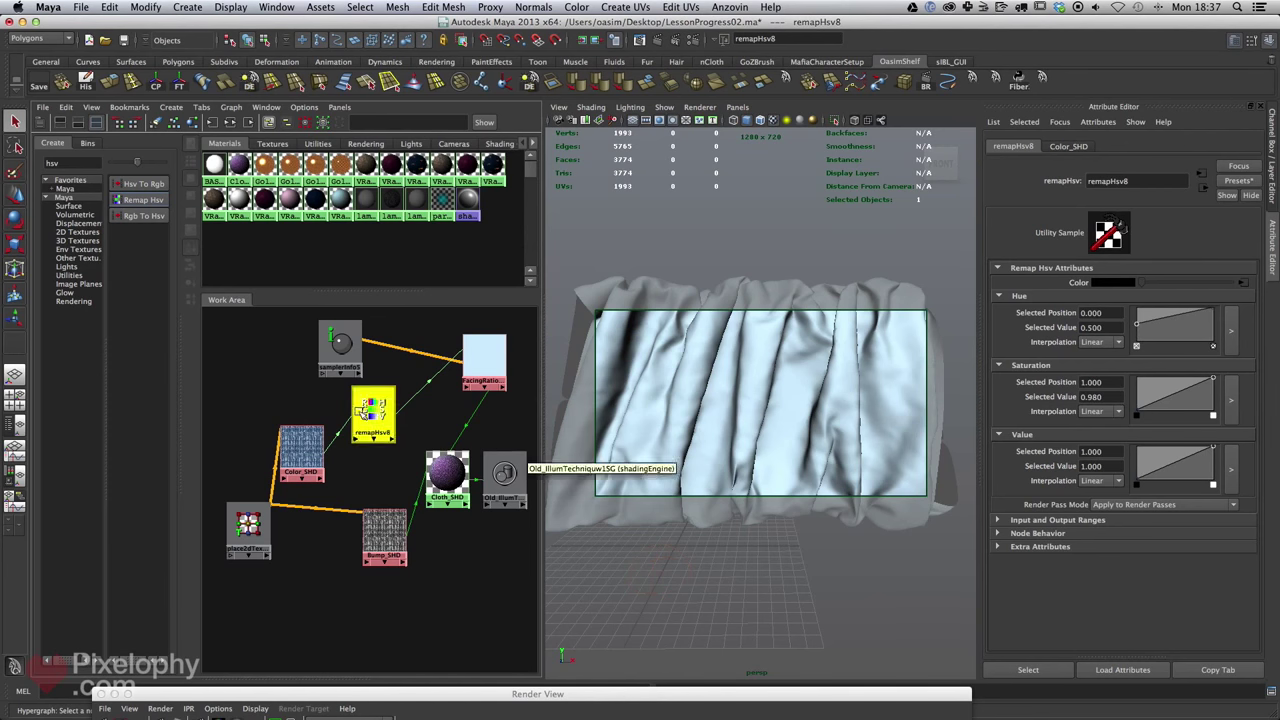
click(469, 378)
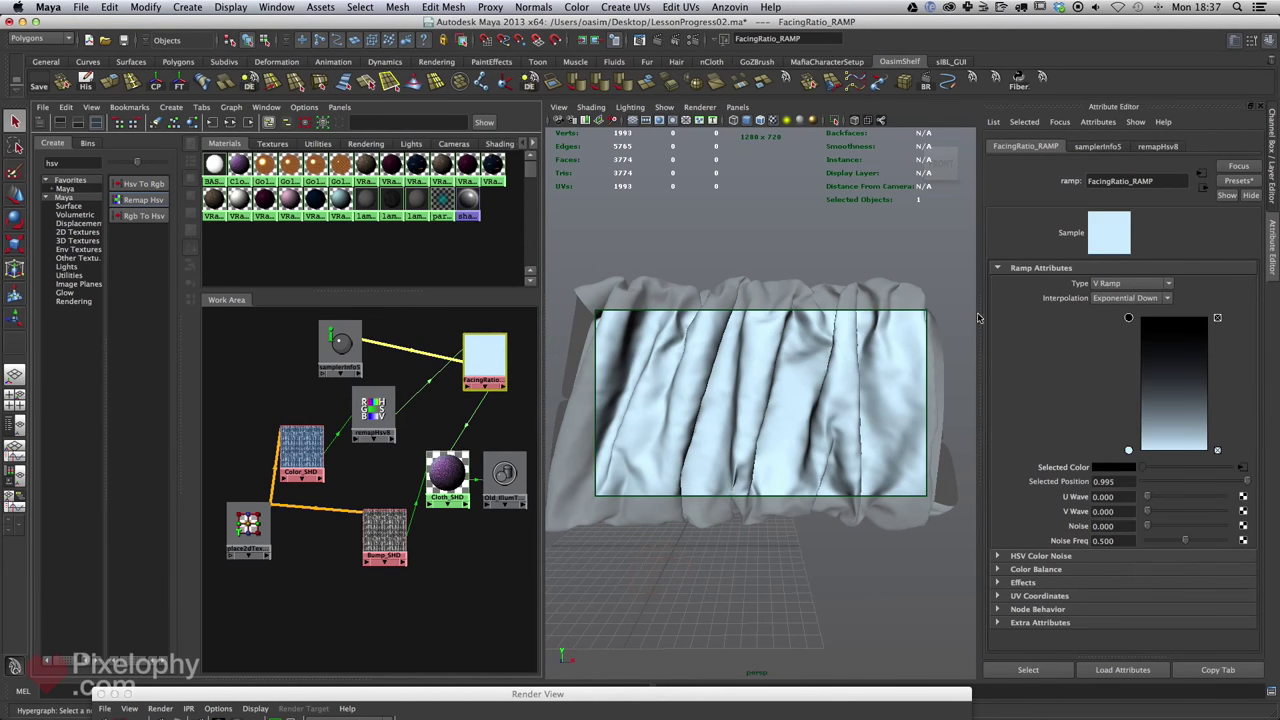
click(1129, 450)
click(1105, 467)
drag(1123, 495, 1069, 514)
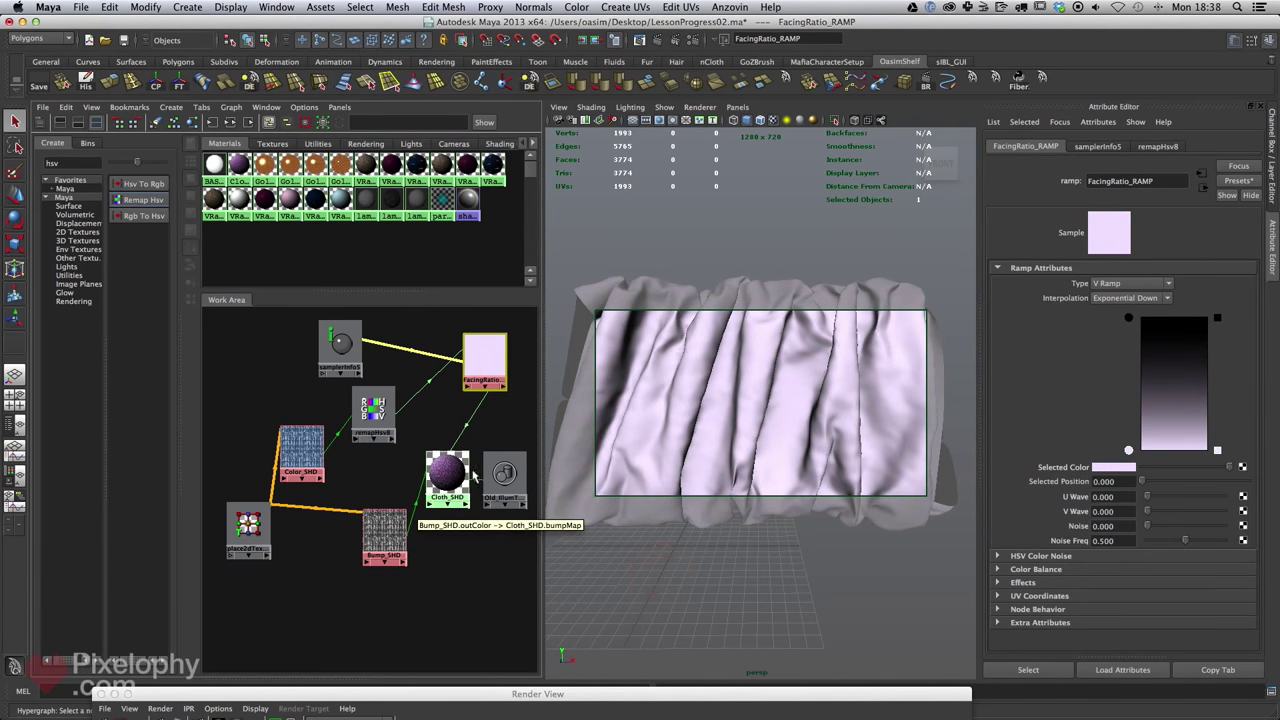
drag(471, 383, 456, 391)
click(446, 478)
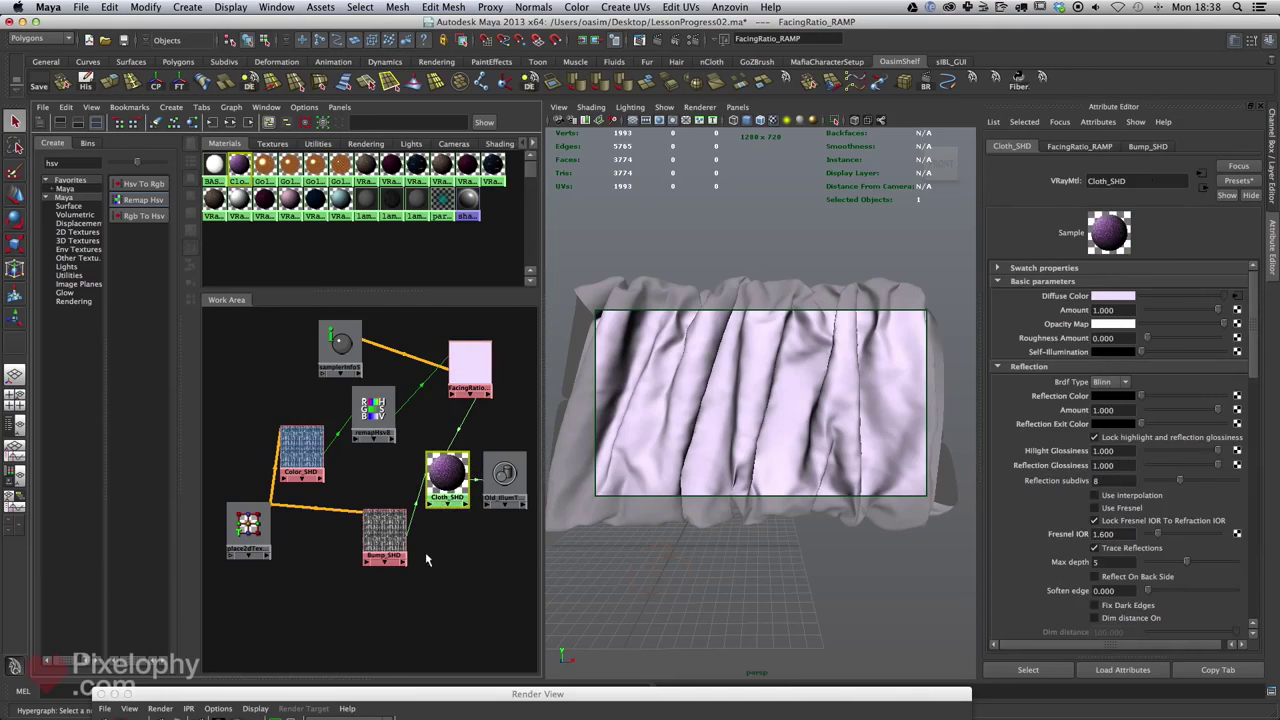
Show the V-Ray frame buffer, mark a render region across the upper cloth folds and render it.
click(692, 40)
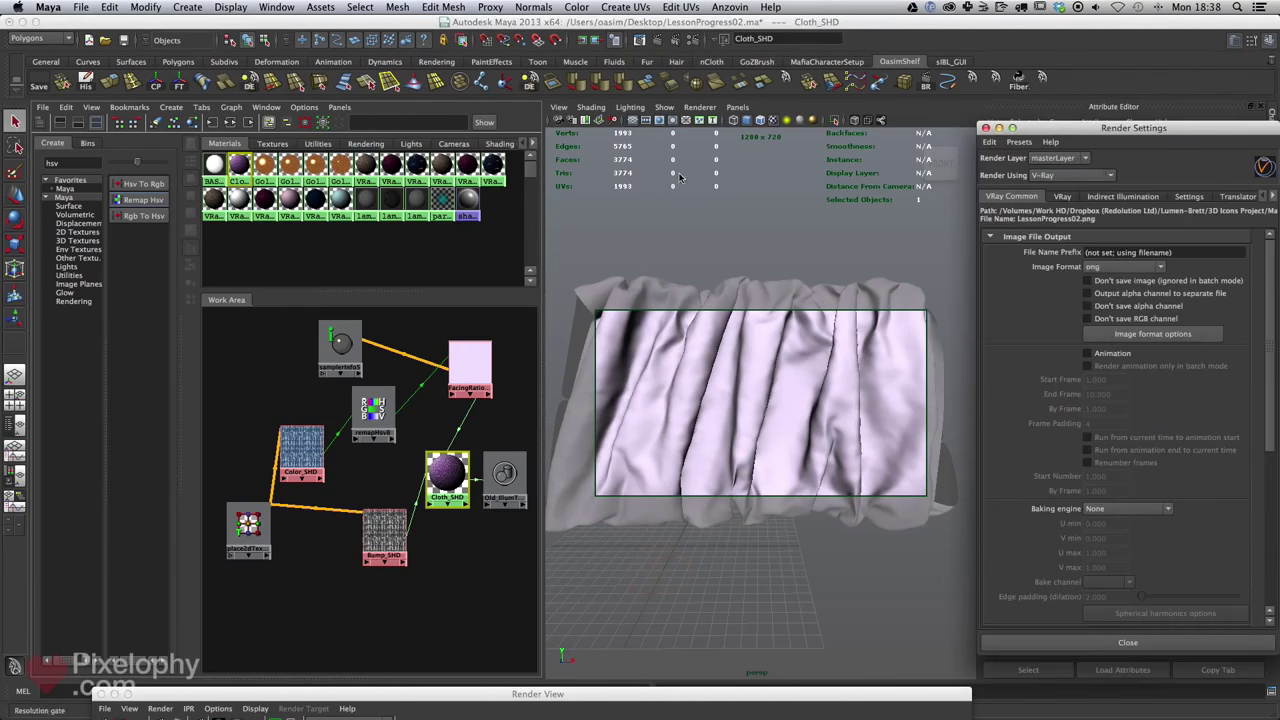
drag(1271, 328, 1251, 556)
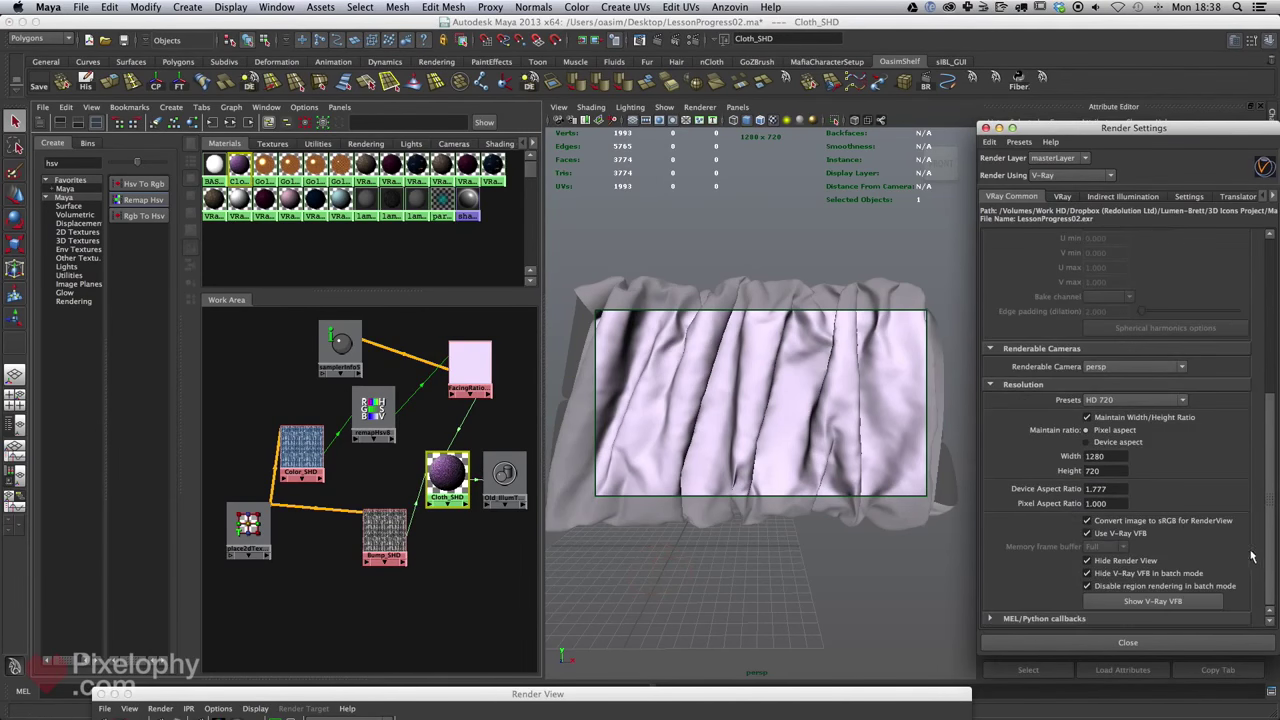
click(1170, 598)
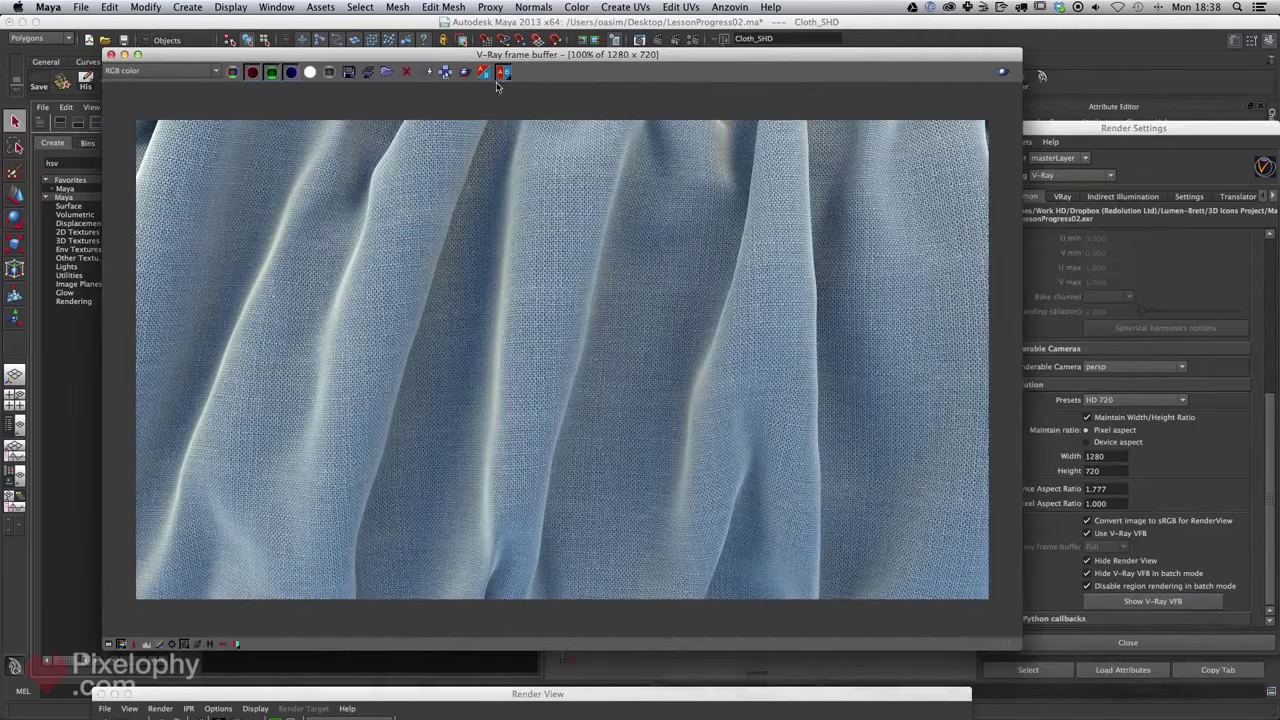
drag(586, 178, 323, 257)
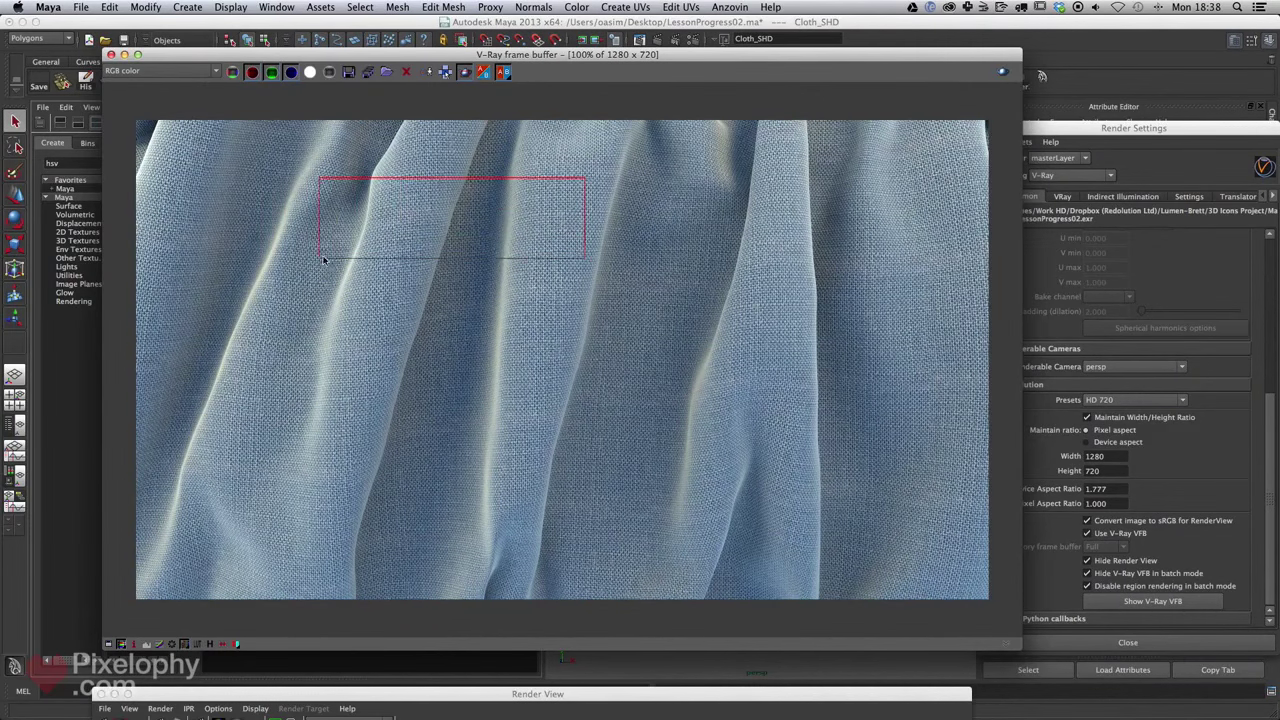
click(1003, 73)
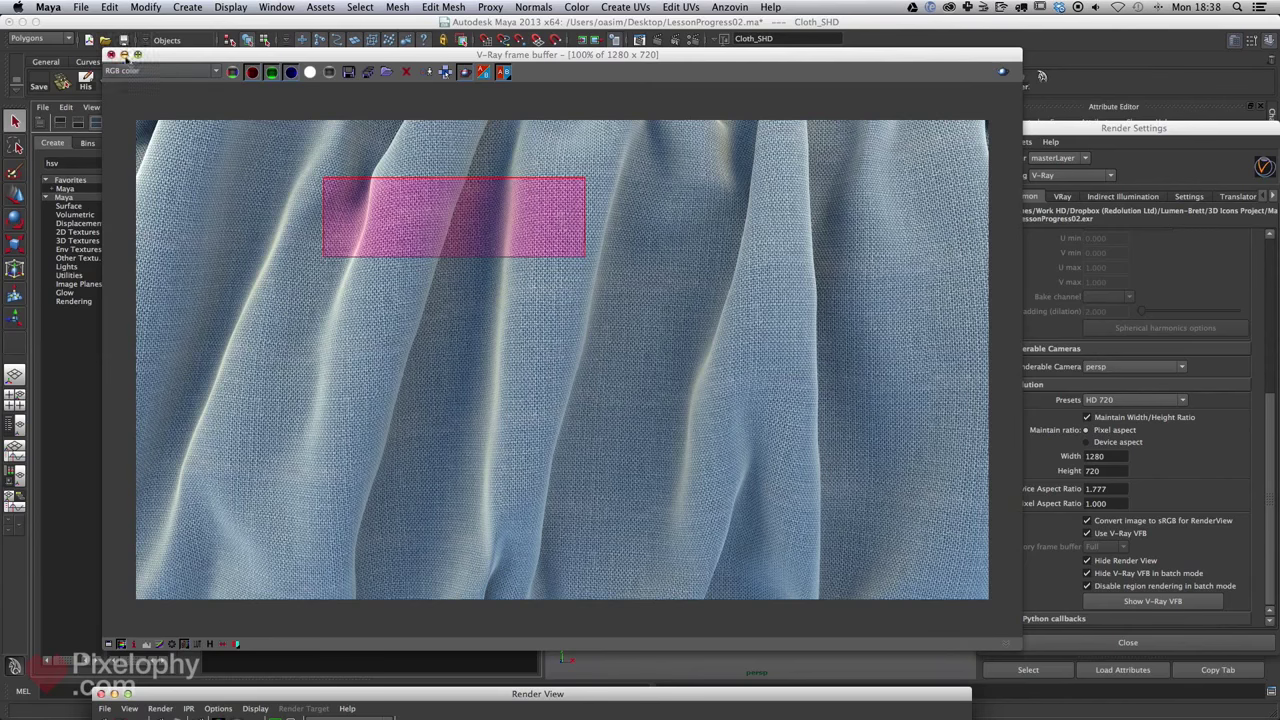
click(124, 55)
click(505, 410)
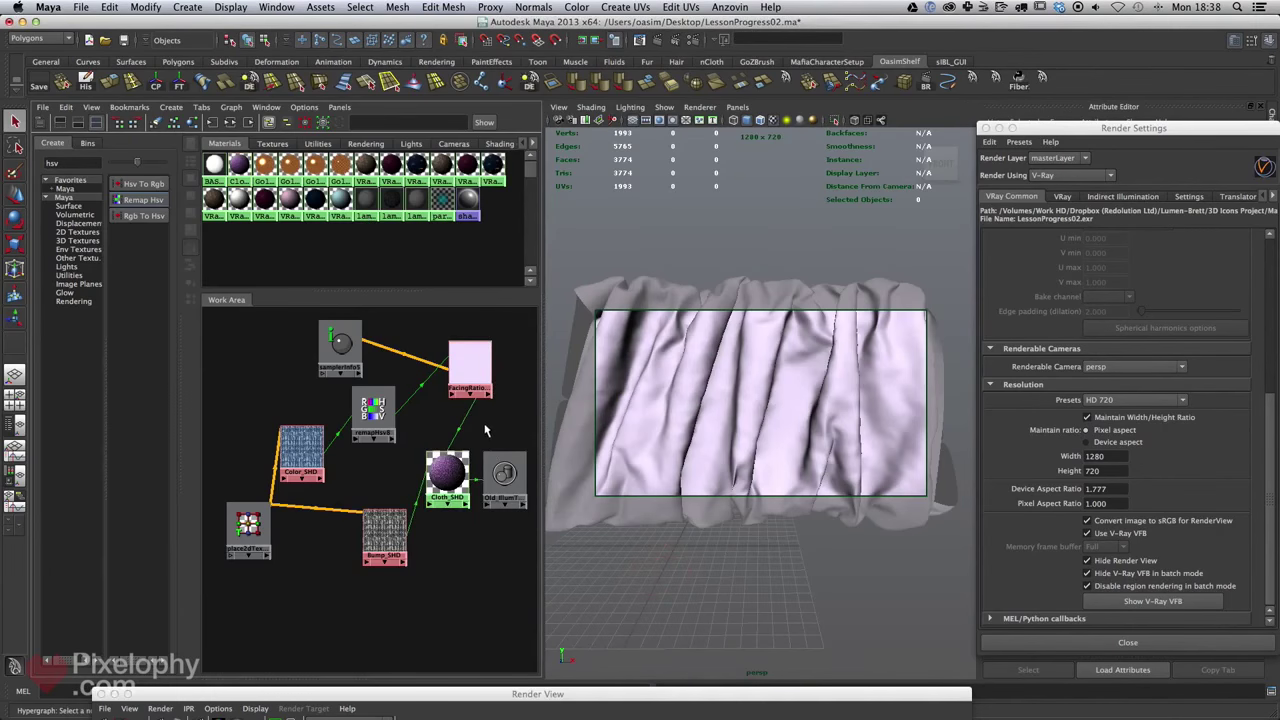
Try a middle point on remapHsv8's hue curve at position 0.548 with value 0.380, and delete it.
scroll(450, 432, up, 5)
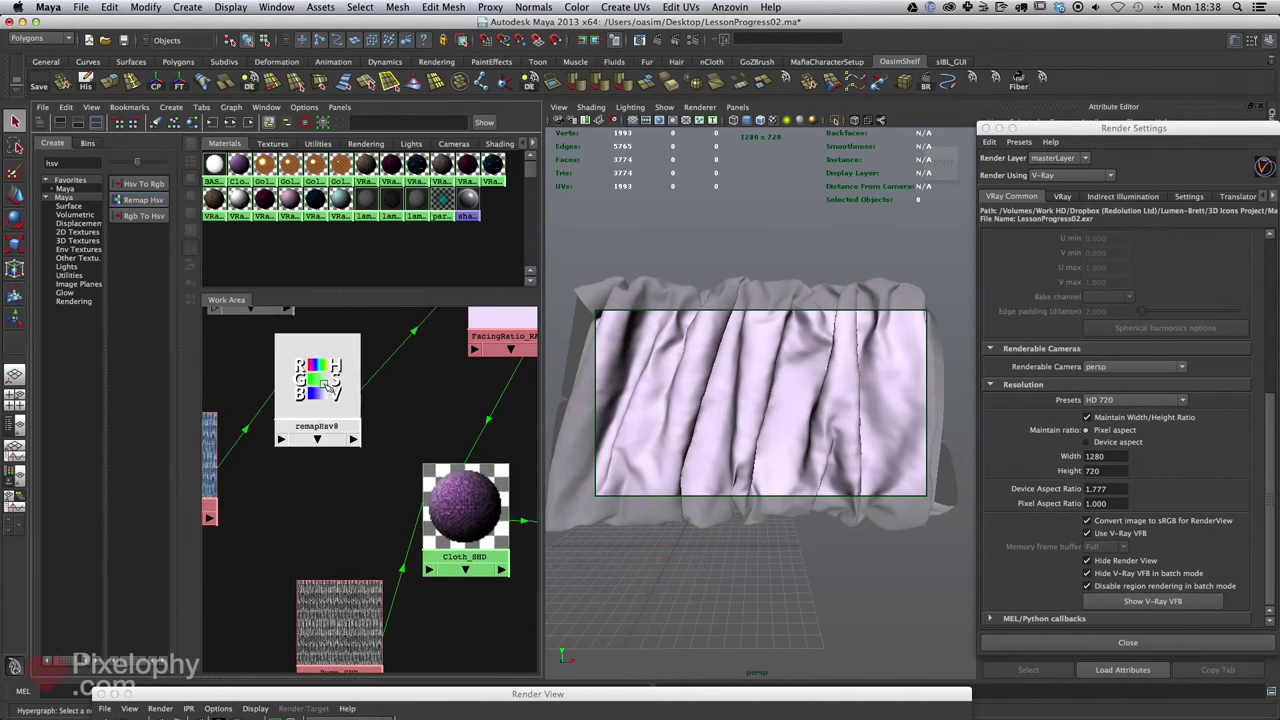
click(328, 385)
click(987, 129)
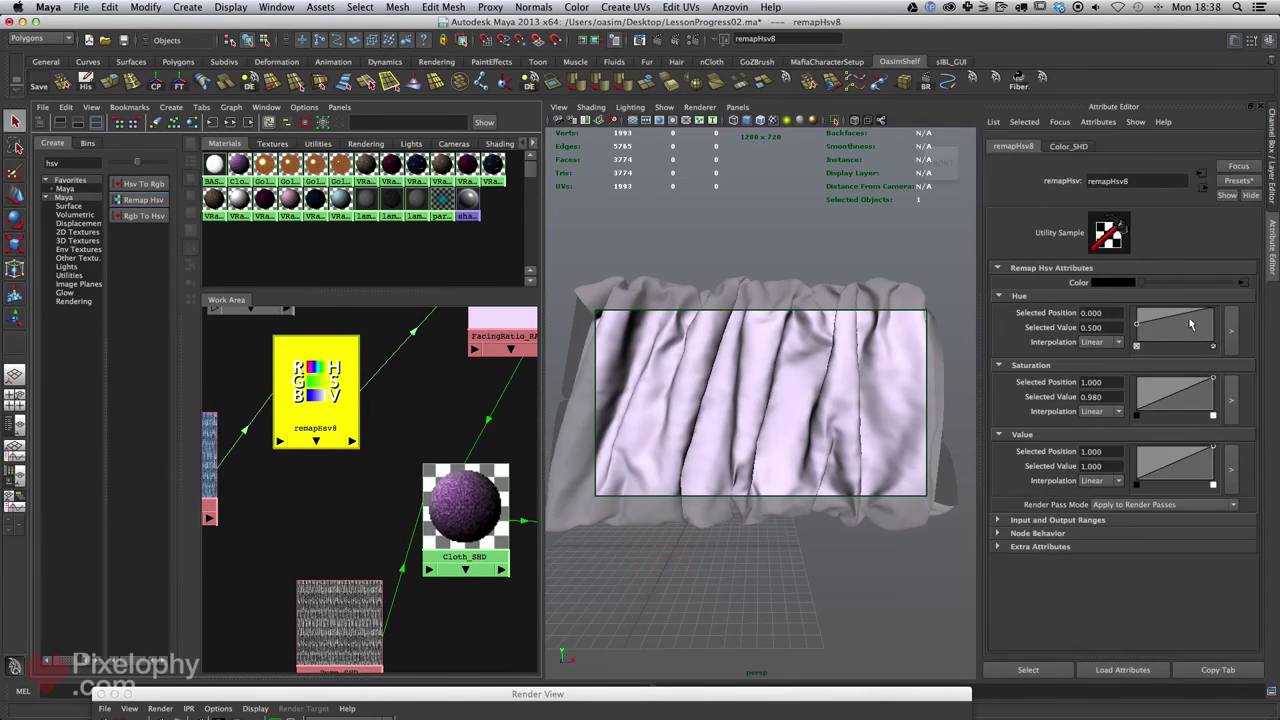
drag(1158, 331, 1179, 332)
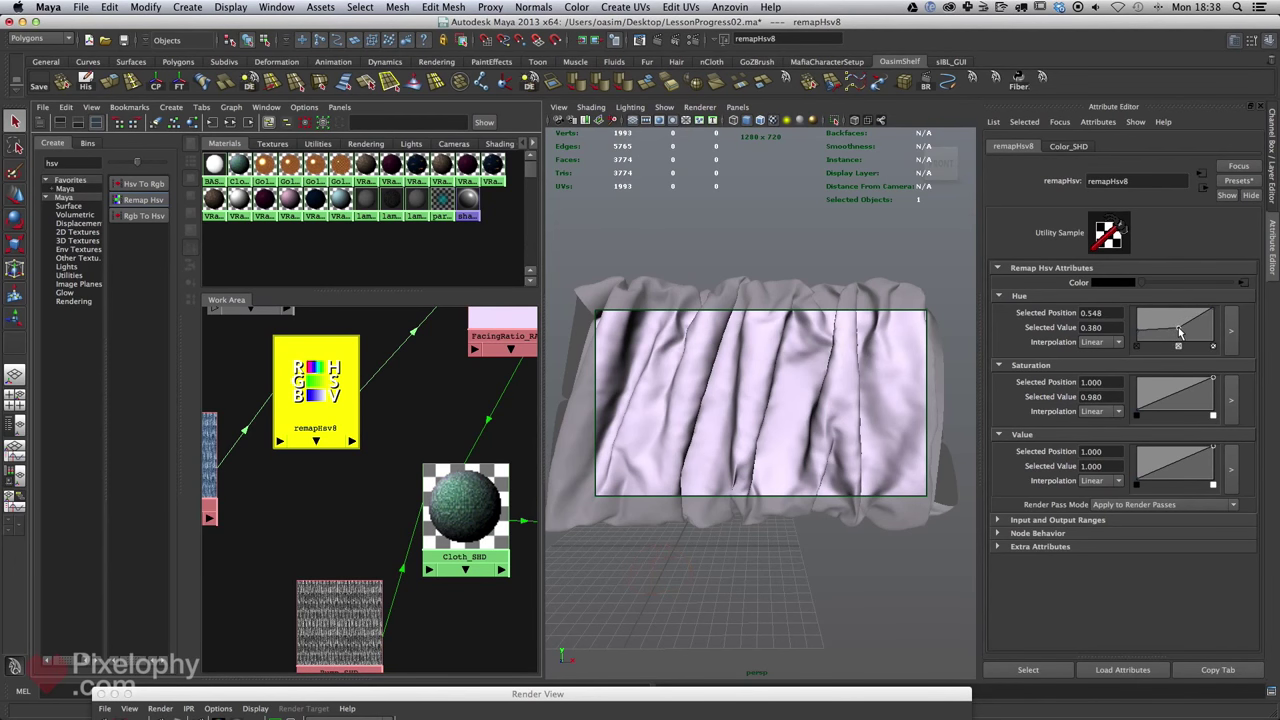
drag(1186, 333, 1178, 332)
click(1188, 345)
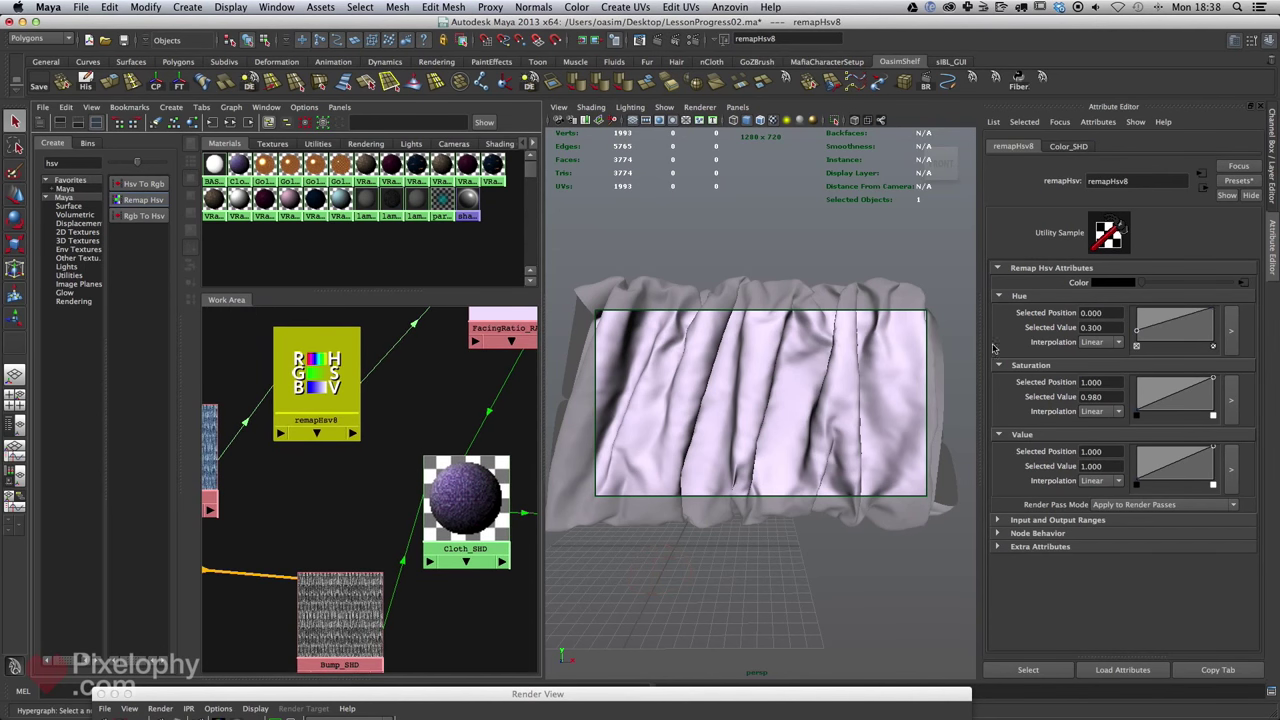
Return the start point of remapHsv8's hue curve to 0.000 and enlarge the work area around the shading network.
drag(1135, 334, 1136, 345)
scroll(433, 400, down, 5)
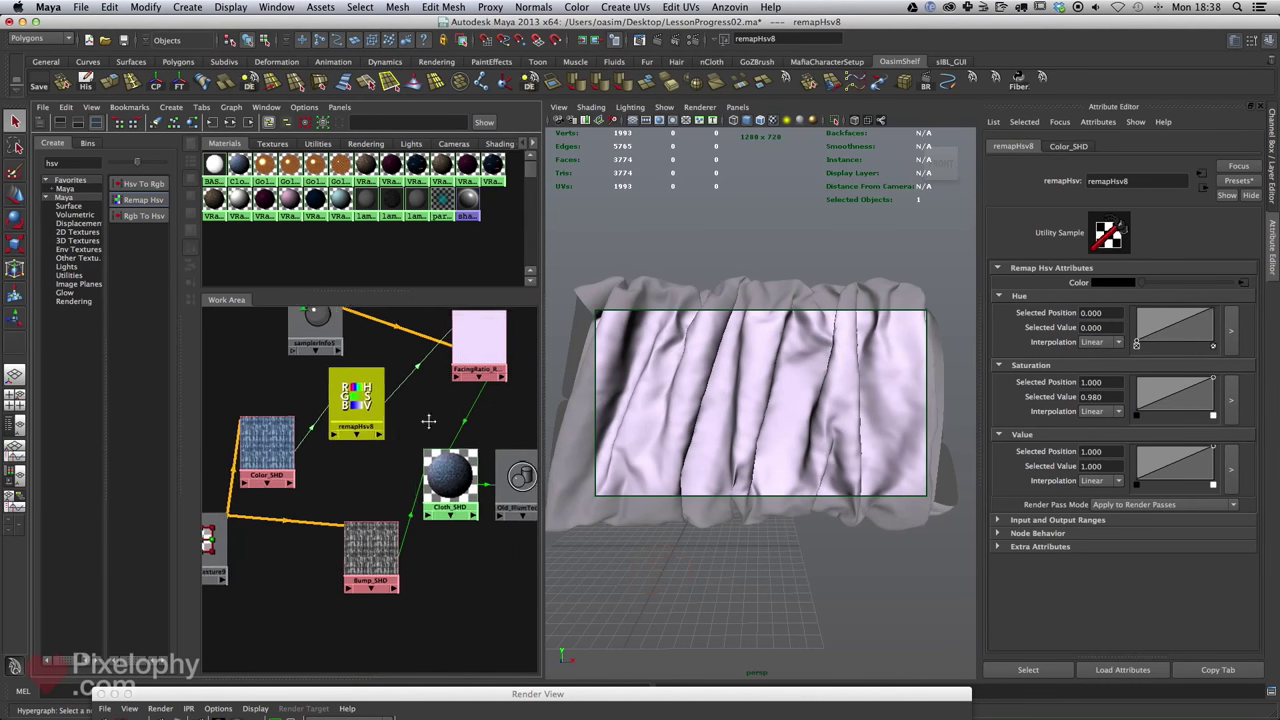
scroll(433, 400, down, 4)
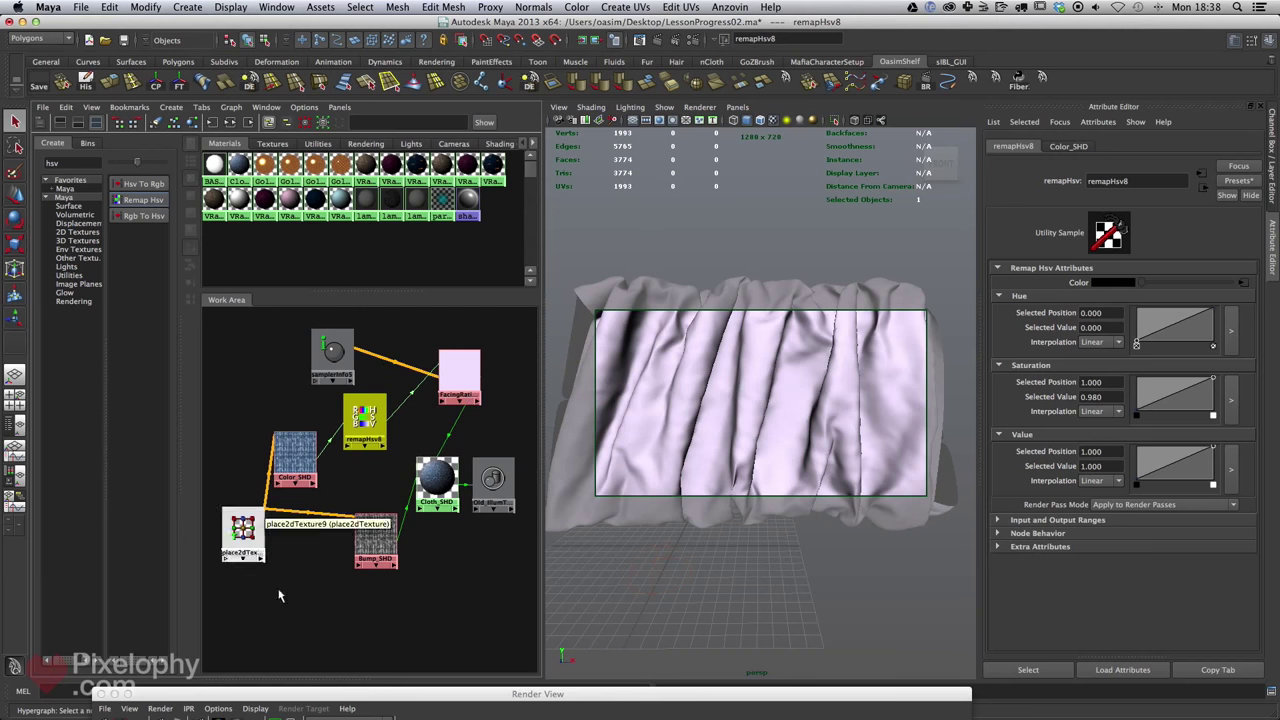
mouse_move(363, 509)
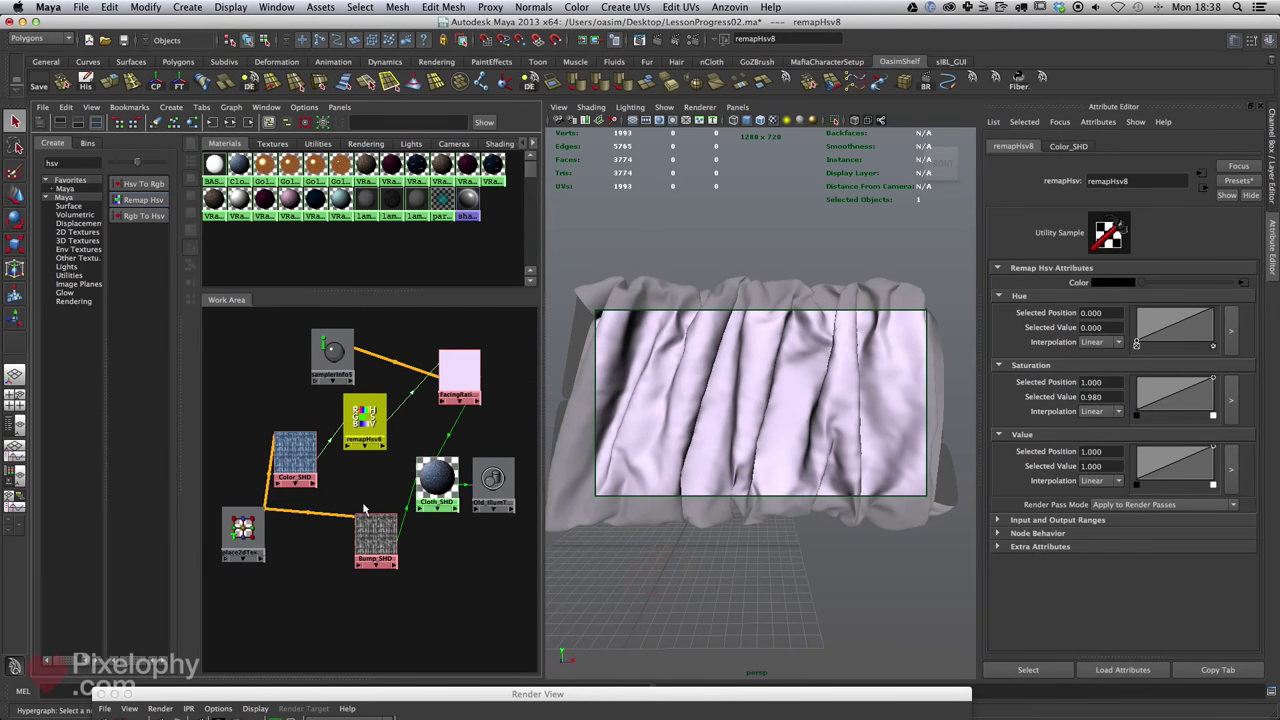
scroll(445, 445, down, 2)
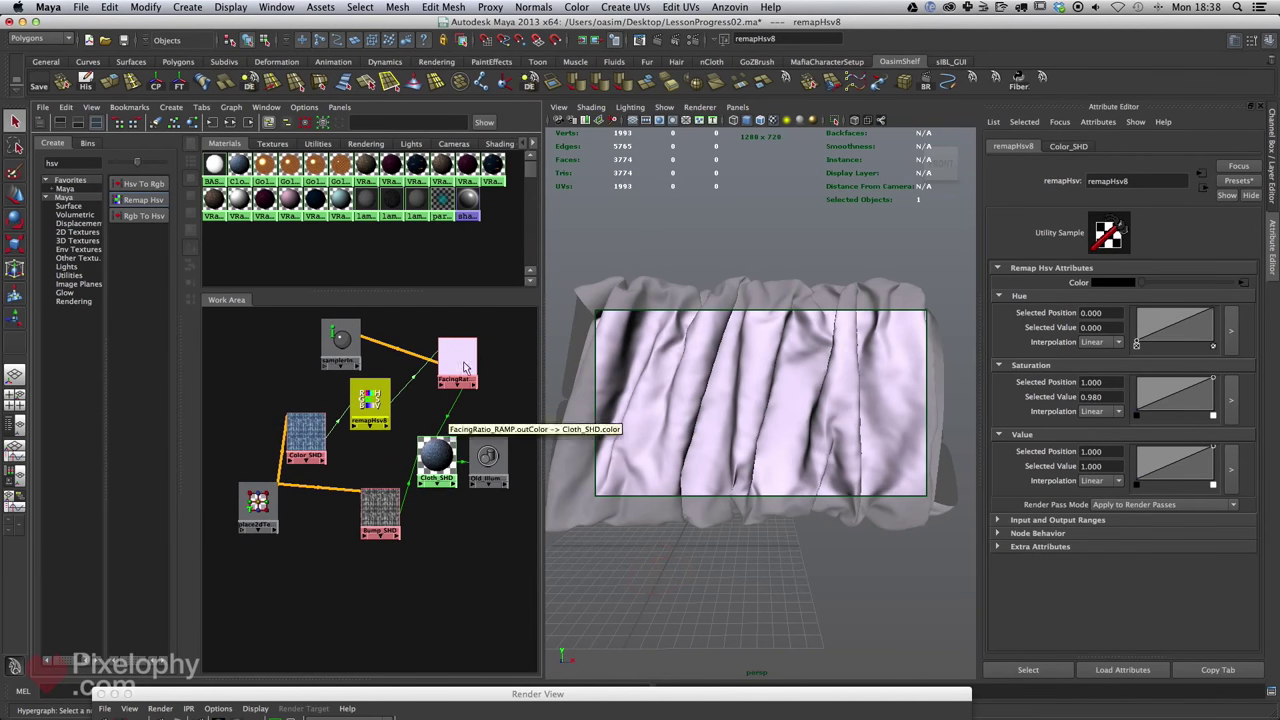
drag(394, 288, 410, 227)
alt+middle_drag(438, 377, 453, 355)
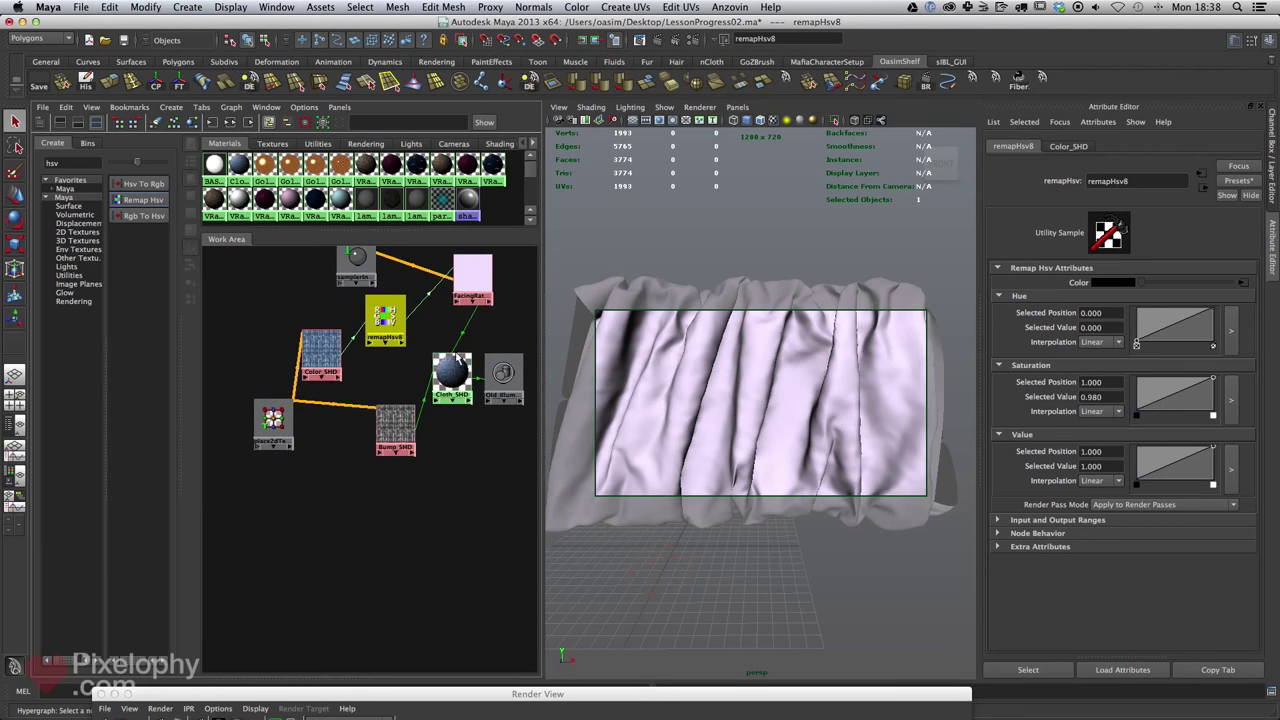
scroll(422, 322, down, 1)
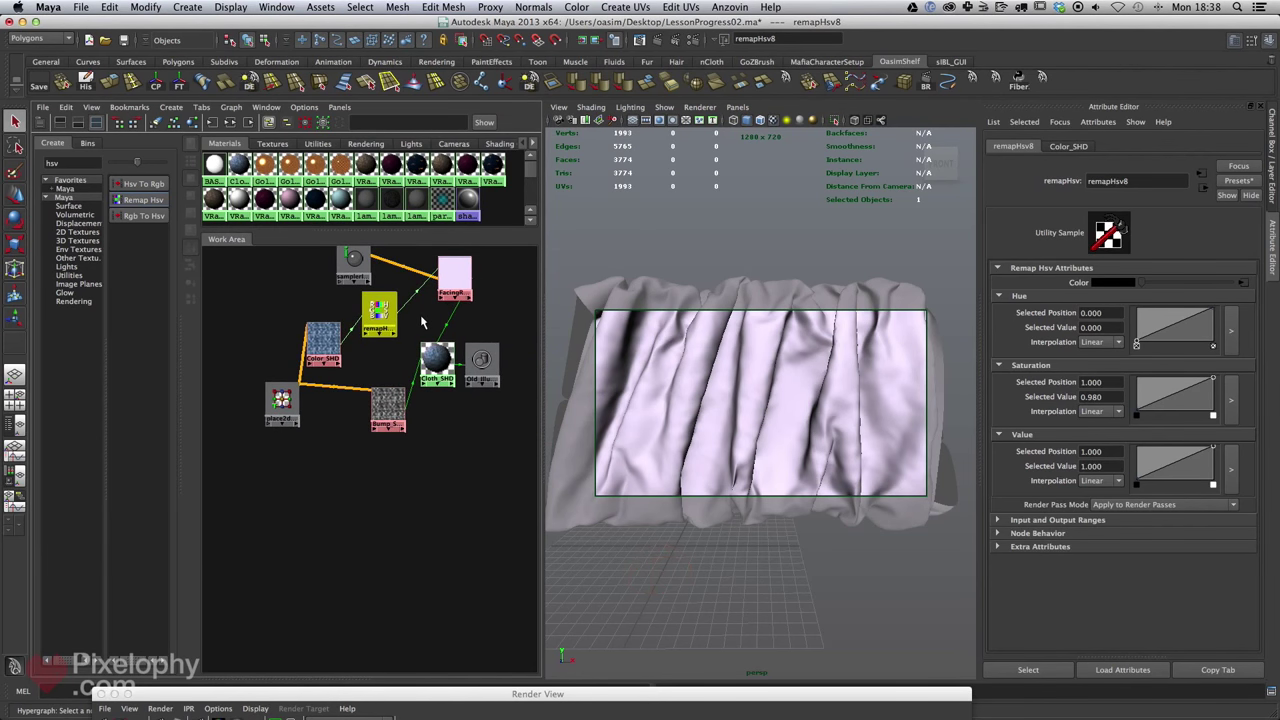
alt+middle_drag(387, 386, 368, 360)
scroll(367, 393, down, 1)
Create a new VRay Mtl below the existing shading network and name it Cloth_SHD_2.
click(77, 201)
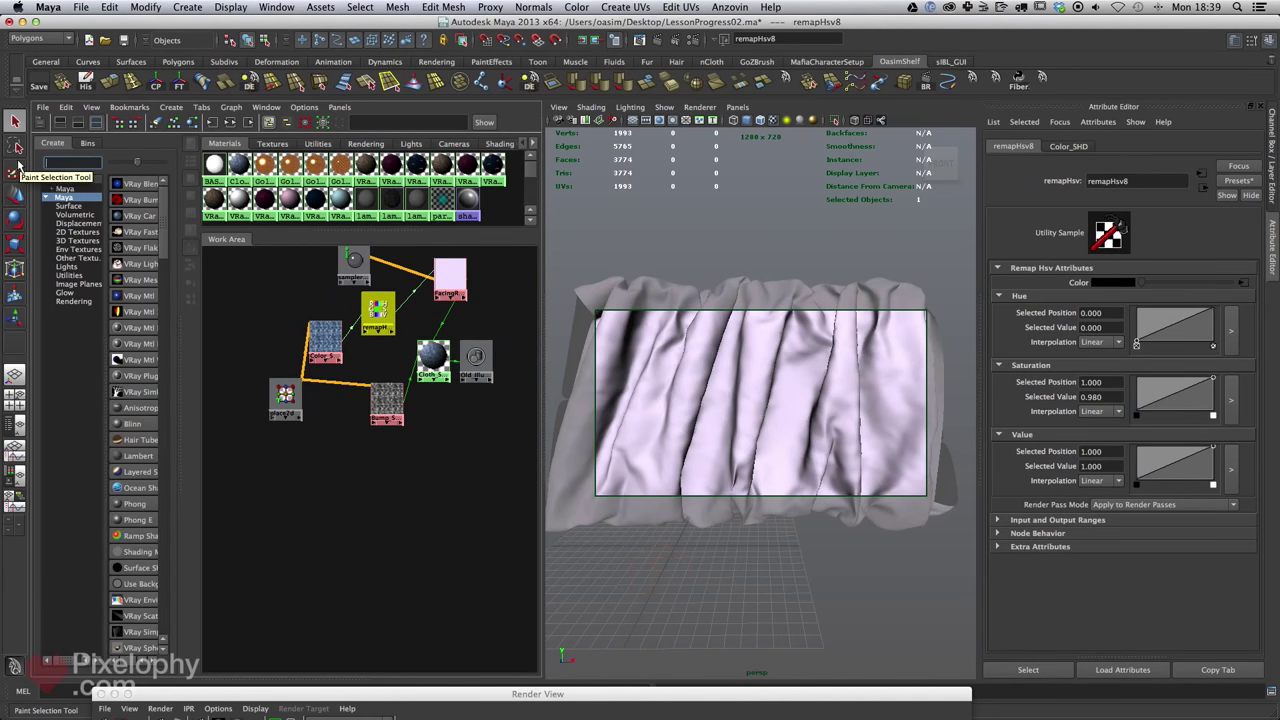
click(150, 299)
drag(290, 314, 488, 483)
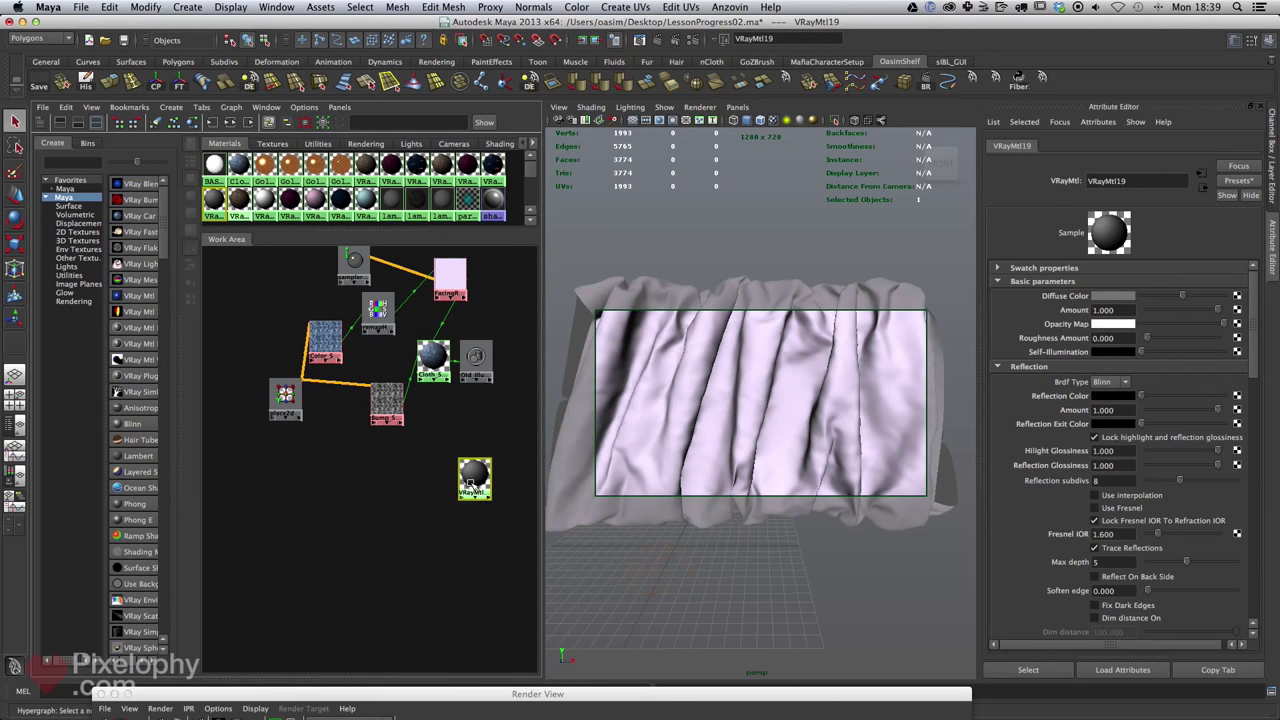
double_click(1110, 181)
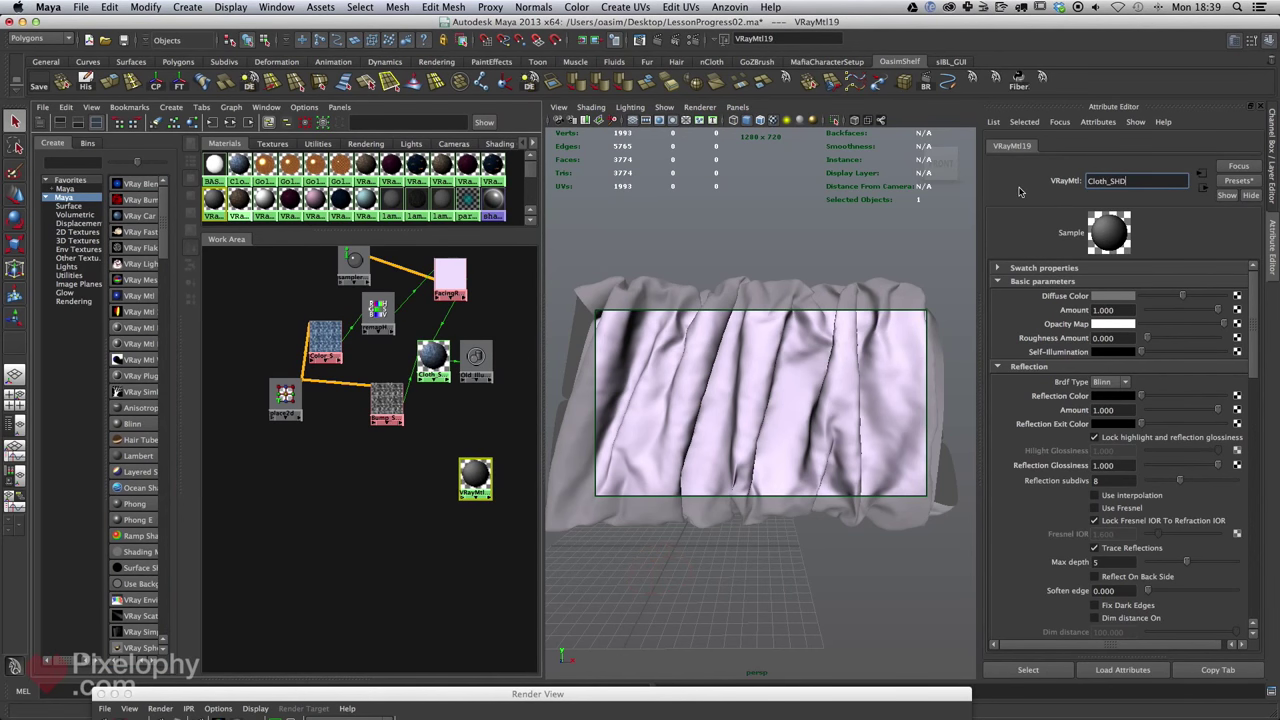
key(Return)
alt+middle_drag(426, 483, 431, 474)
drag(478, 469, 478, 487)
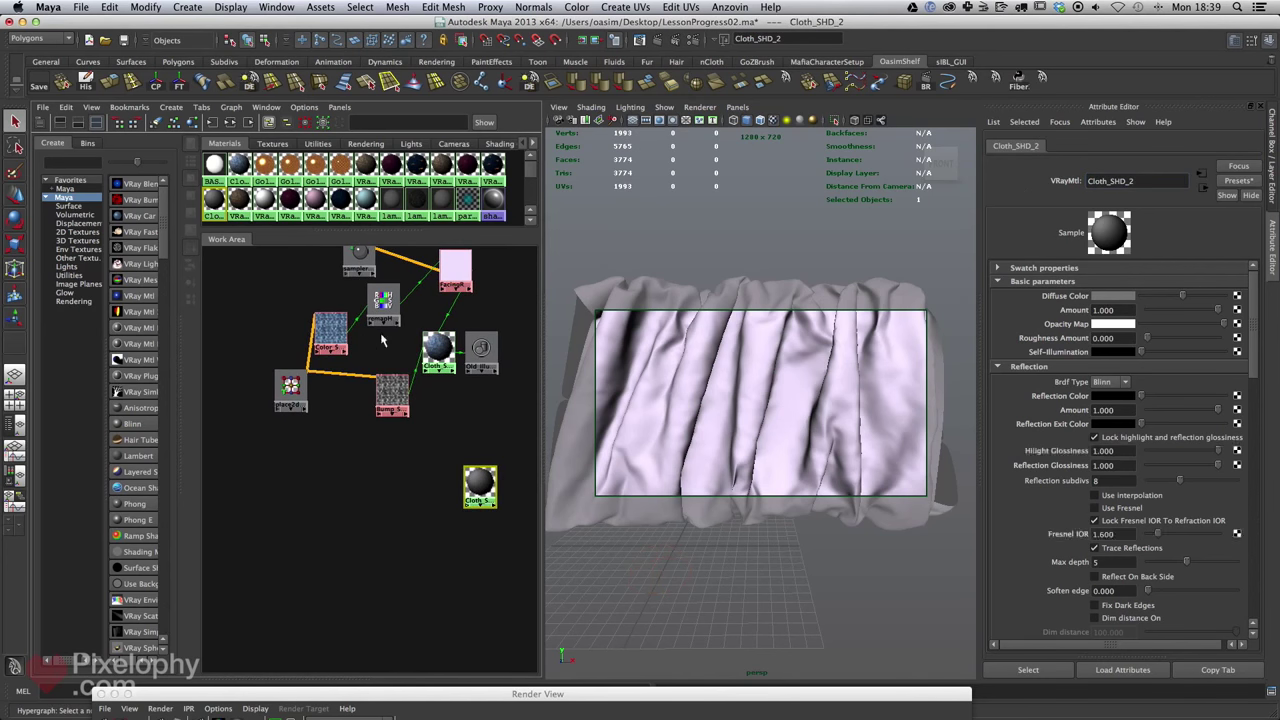
Spread out the place2dTexture9, Color_SHD and Bump_SHD nodes, and shift Cloth_SHD_2 beneath the original cloth network.
alt+middle_drag(382, 340, 376, 370)
drag(285, 419, 263, 402)
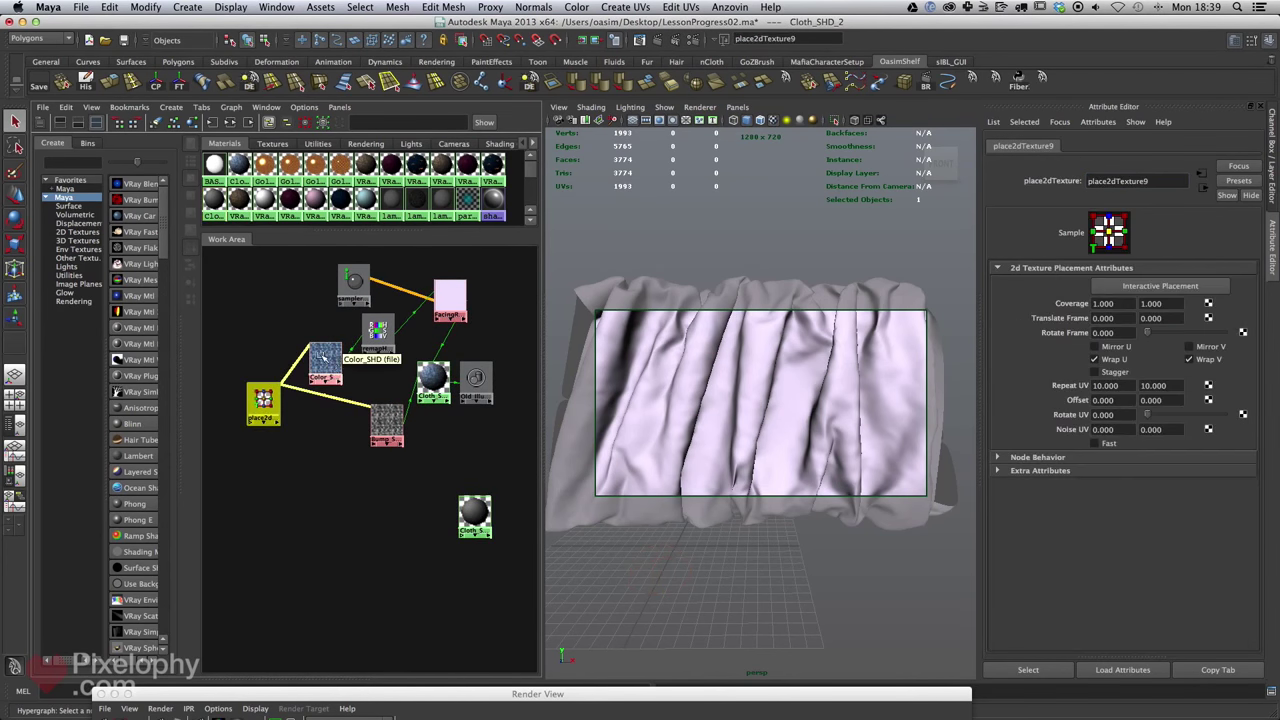
drag(321, 355, 316, 346)
drag(385, 418, 333, 409)
mouse_move(392, 346)
alt+middle_down()
mouse_move(398, 306)
mouse_move(404, 368)
alt+middle_up()
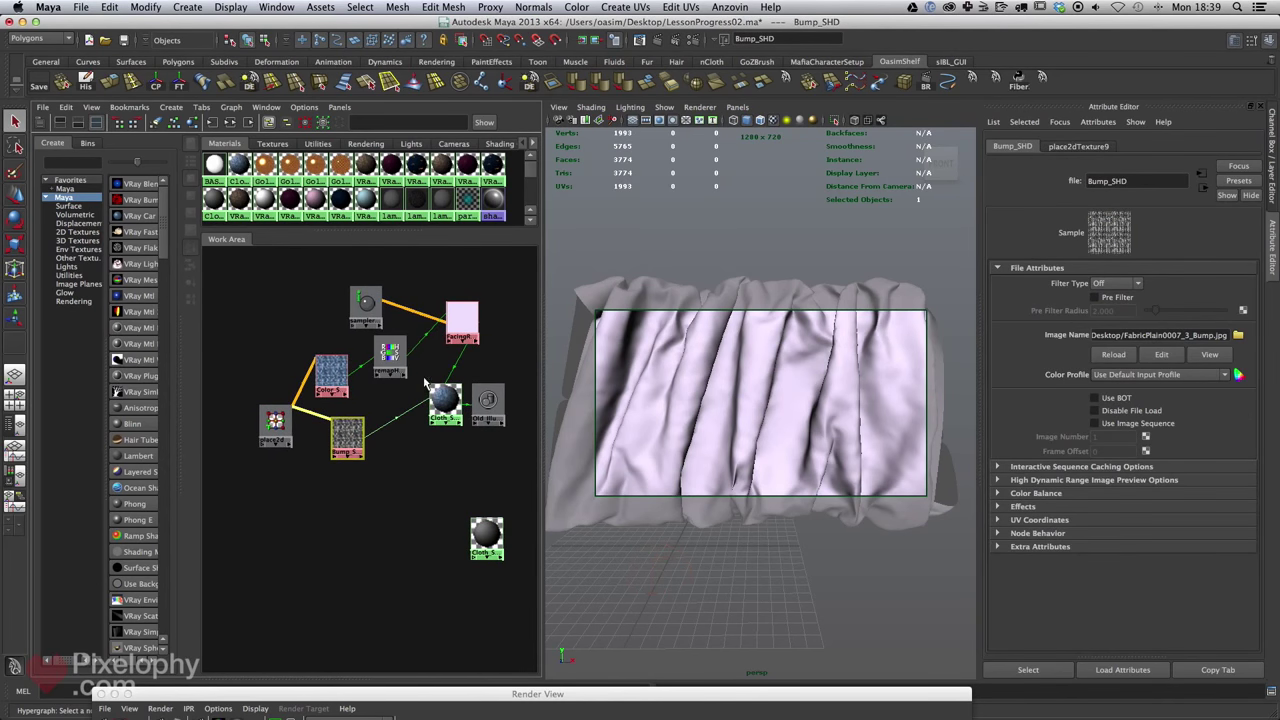
alt+middle_drag(454, 426, 437, 367)
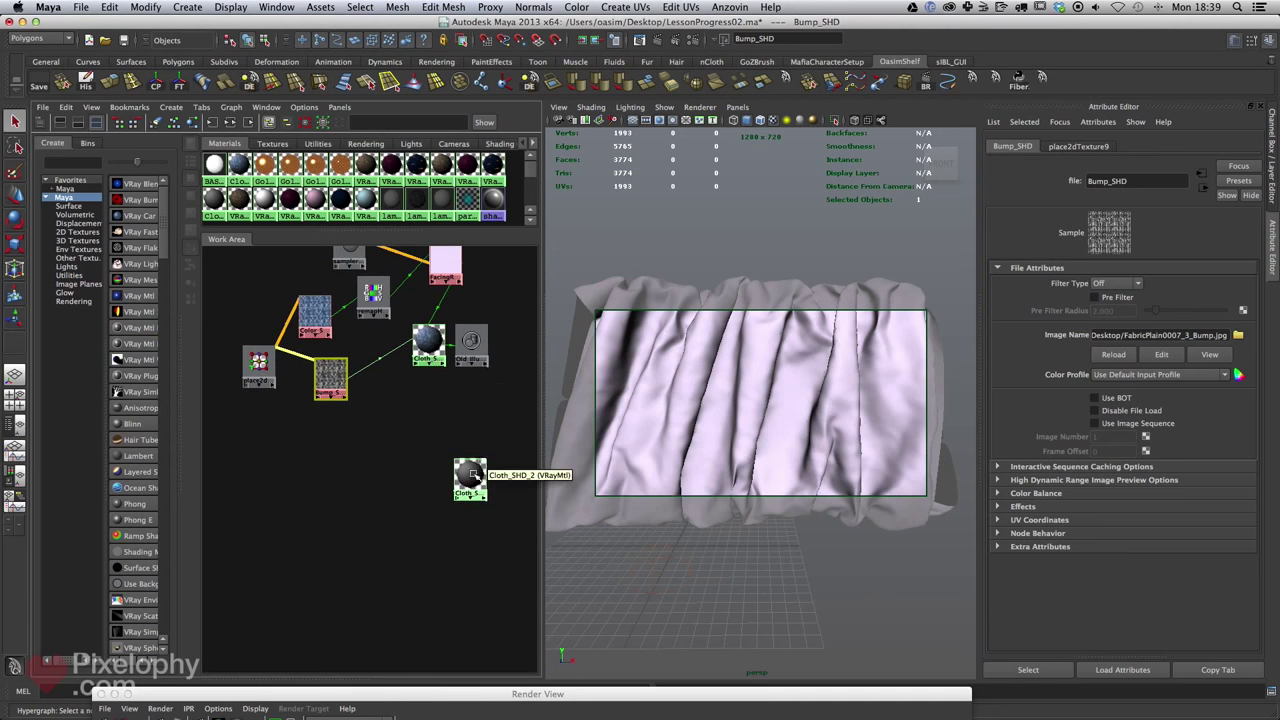
drag(471, 473, 442, 467)
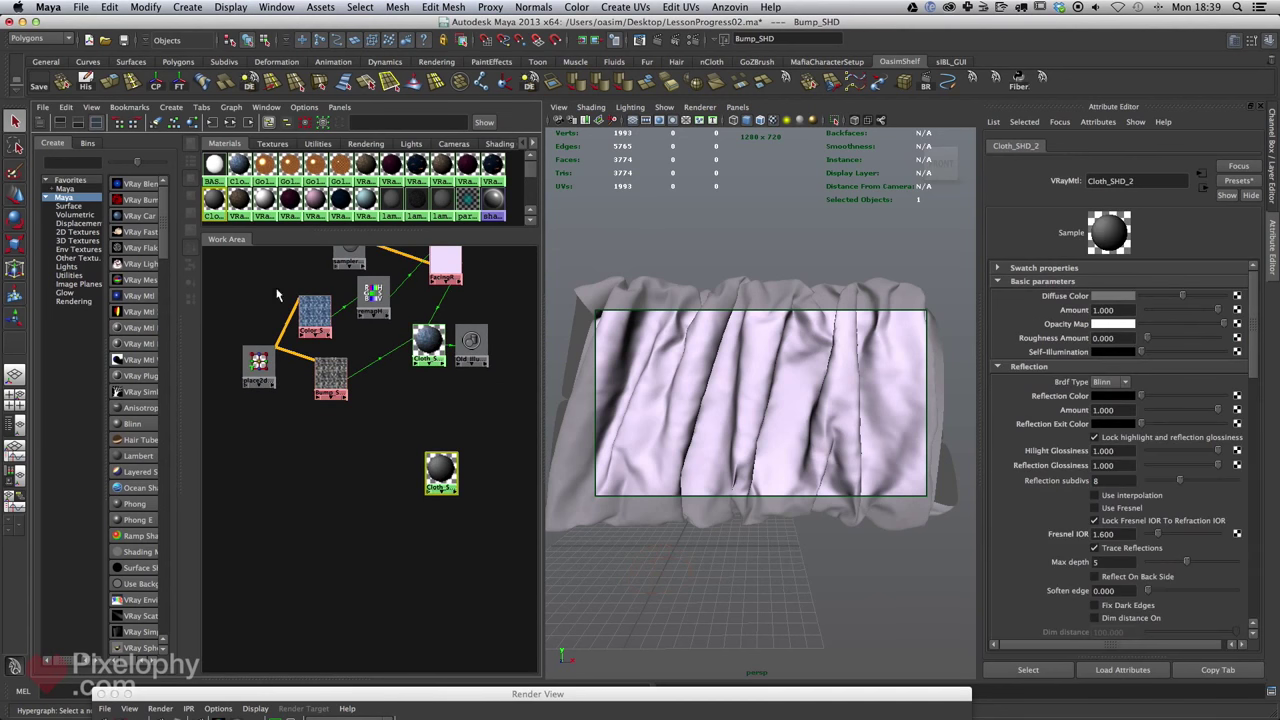
Create a ramp texture beside Cloth_SHD_2 and remove its green and blue markers, leaving only the red one at position 0.000.
click(88, 232)
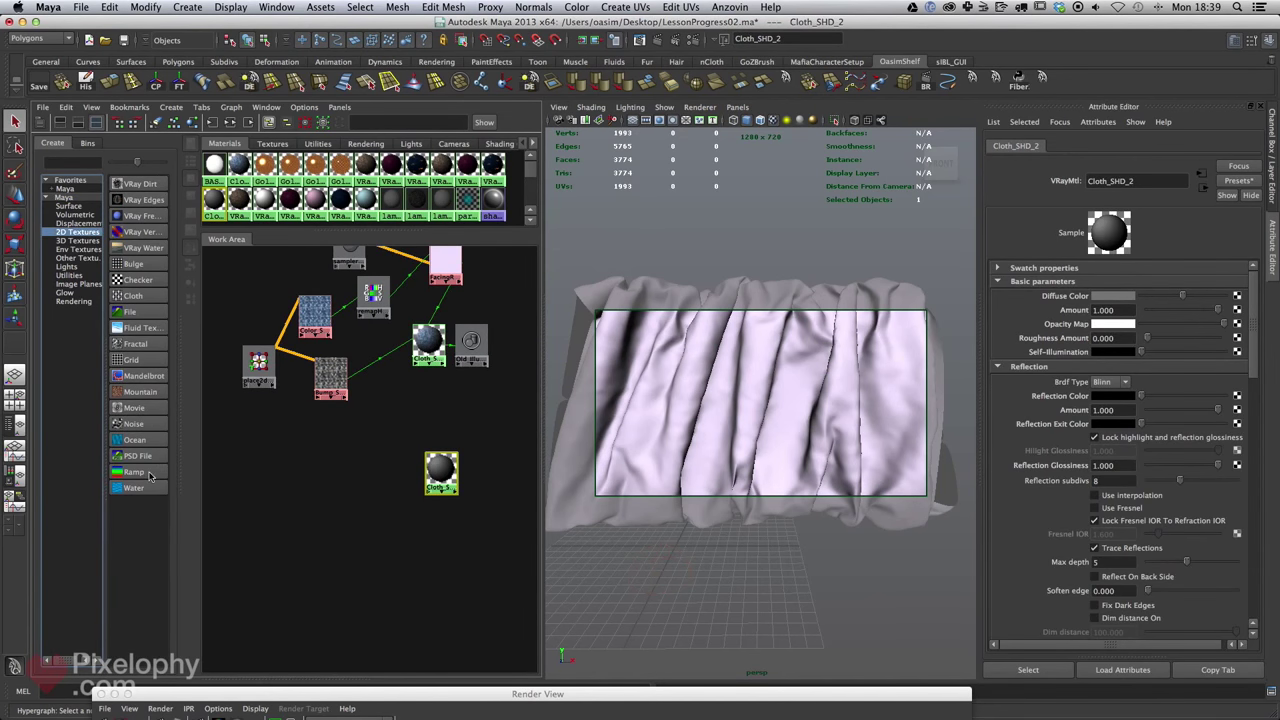
click(150, 477)
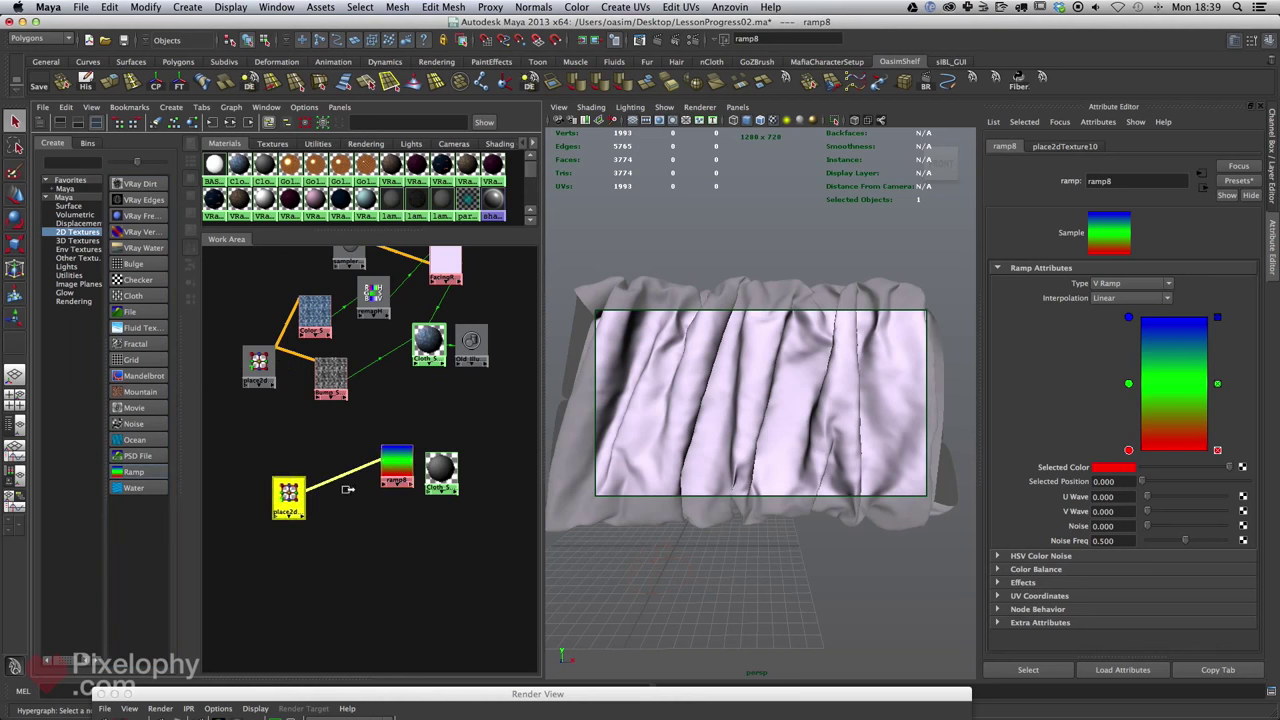
drag(395, 465, 386, 483)
click(1217, 384)
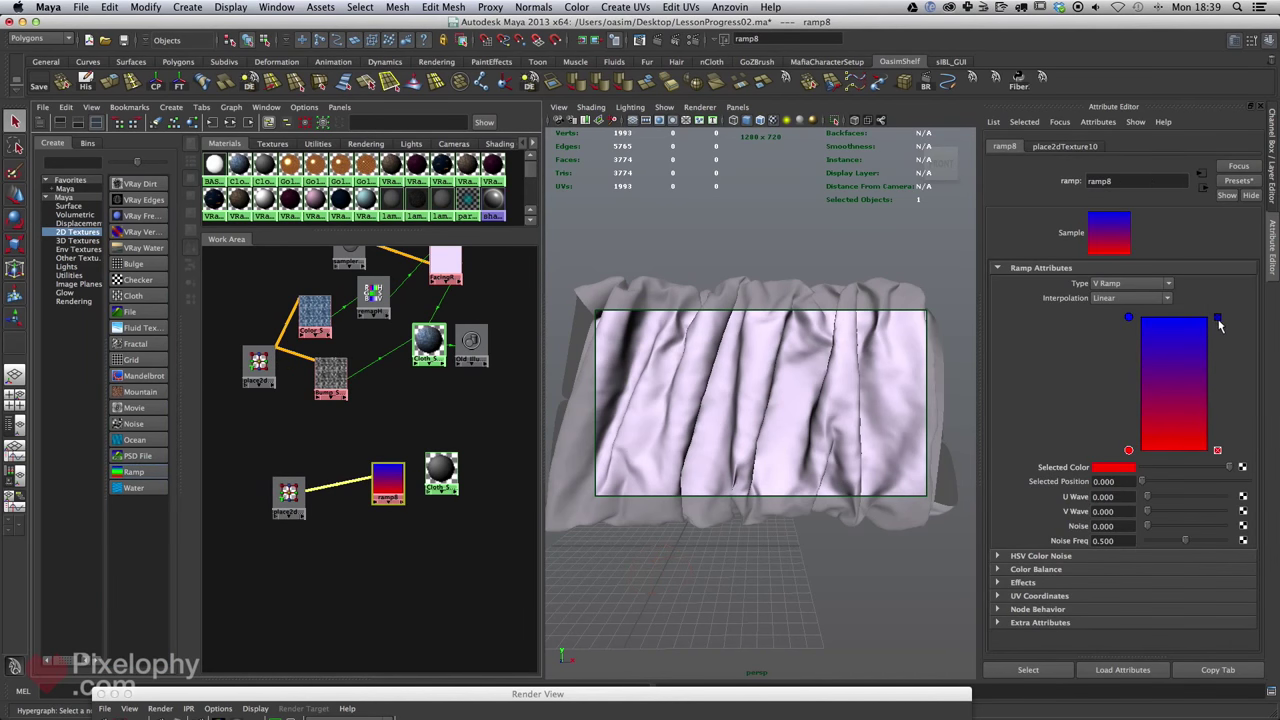
click(1217, 319)
mouse_move(289, 492)
mouse_down()
mouse_move(313, 480)
mouse_move(278, 475)
mouse_up()
drag(400, 484, 349, 484)
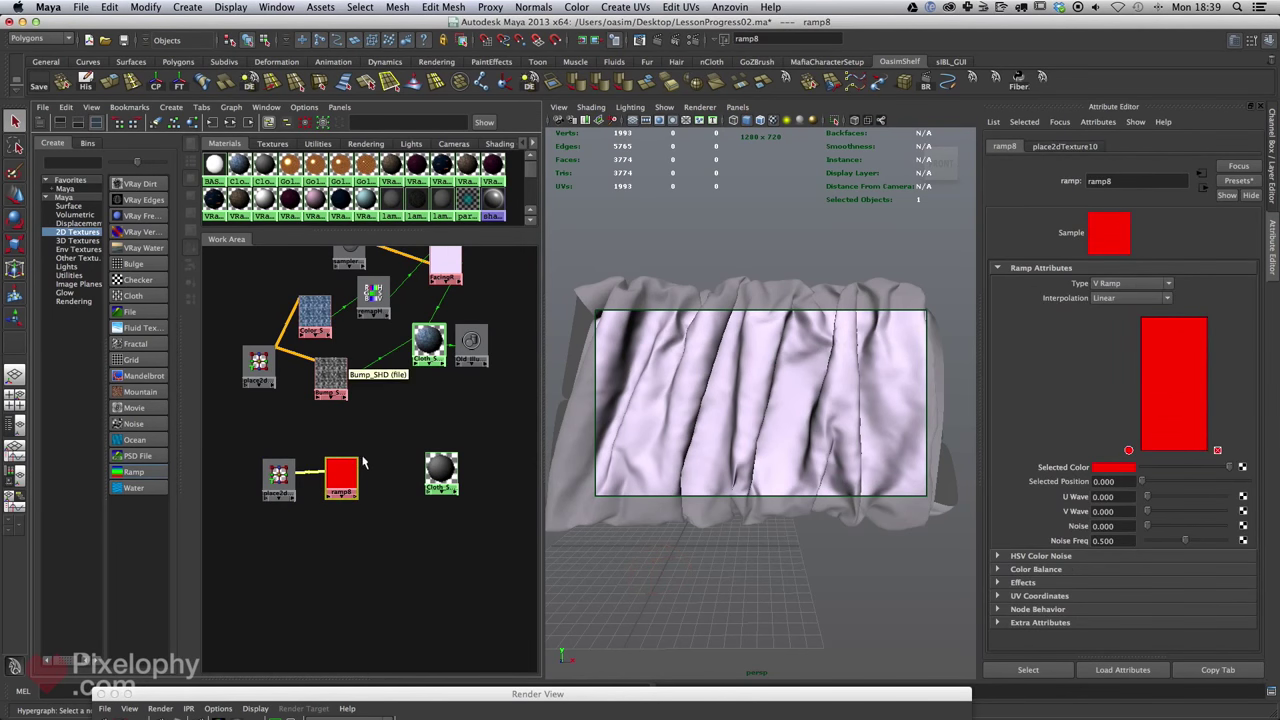
Arrange ramp8 and Cloth_SHD_2 in a row below the original network with a gap between them.
alt+middle_drag(386, 375, 422, 314)
drag(478, 415, 470, 425)
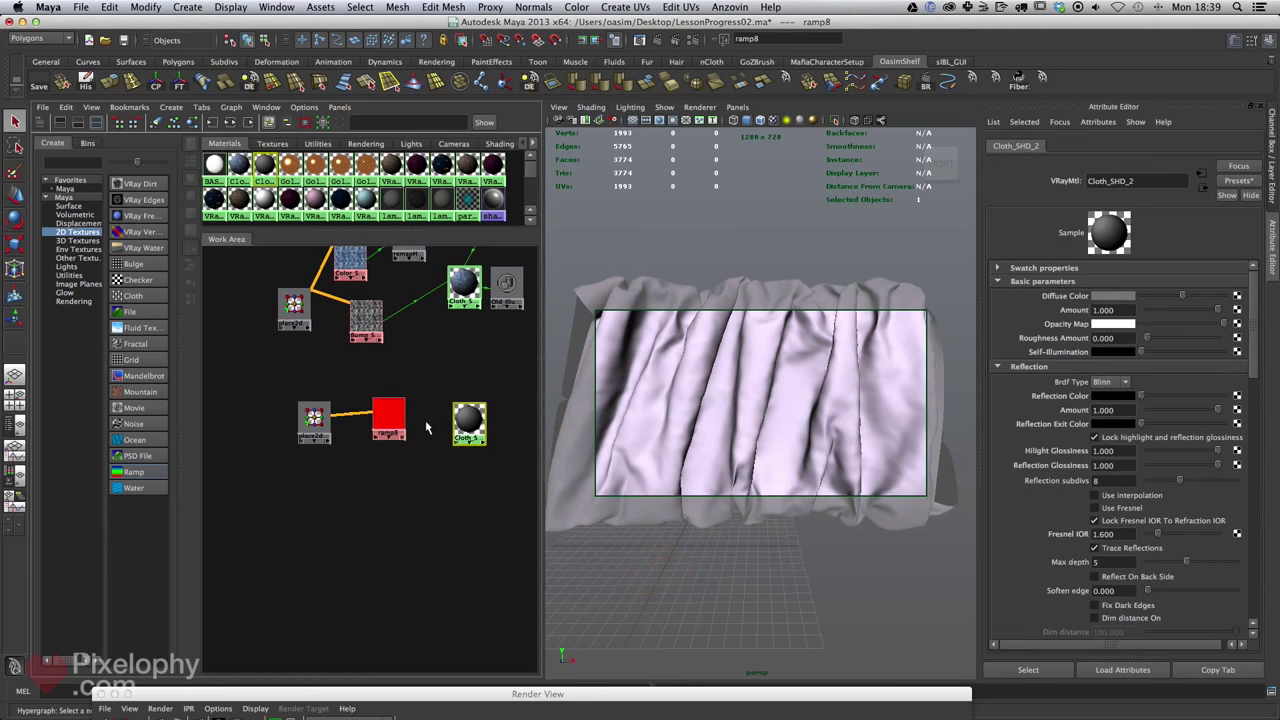
alt+middle_drag(471, 505, 471, 454)
scroll(470, 400, up, 3)
drag(466, 374, 456, 363)
drag(357, 369, 351, 371)
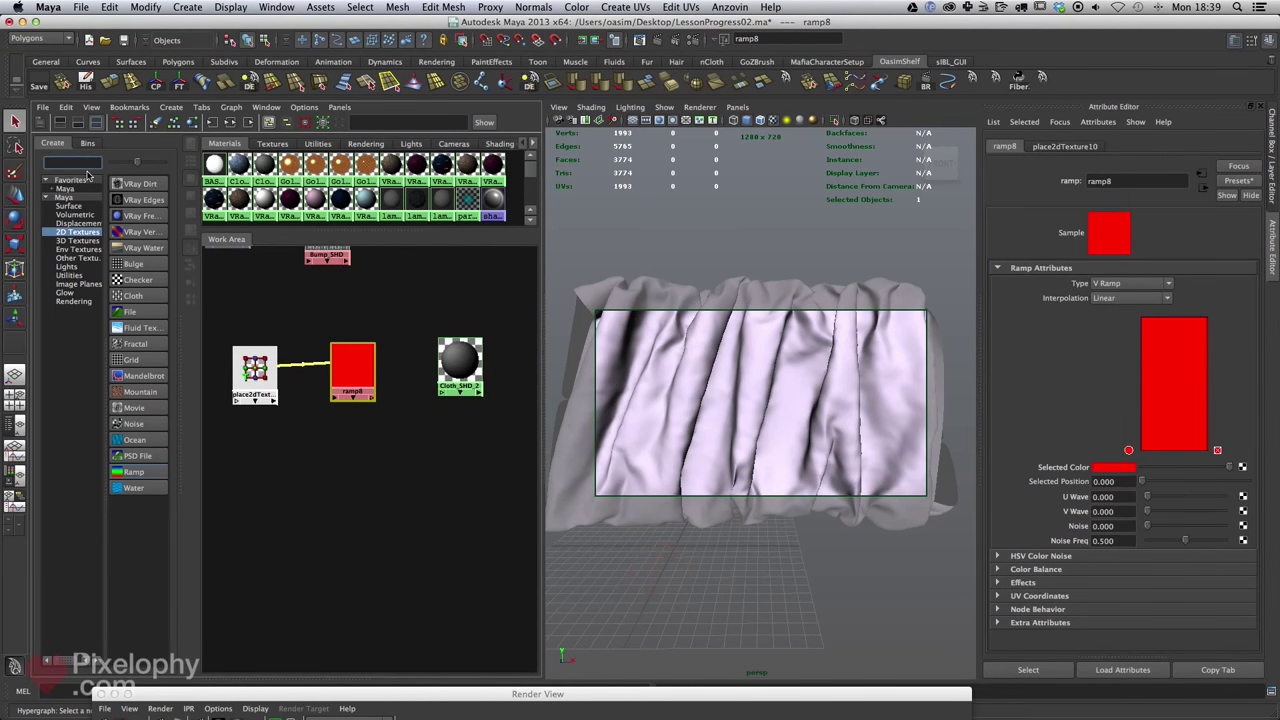
Create a layered texture and arrange it in a row between ramp8 and Cloth_SHD_2.
text(laye)
click(88, 197)
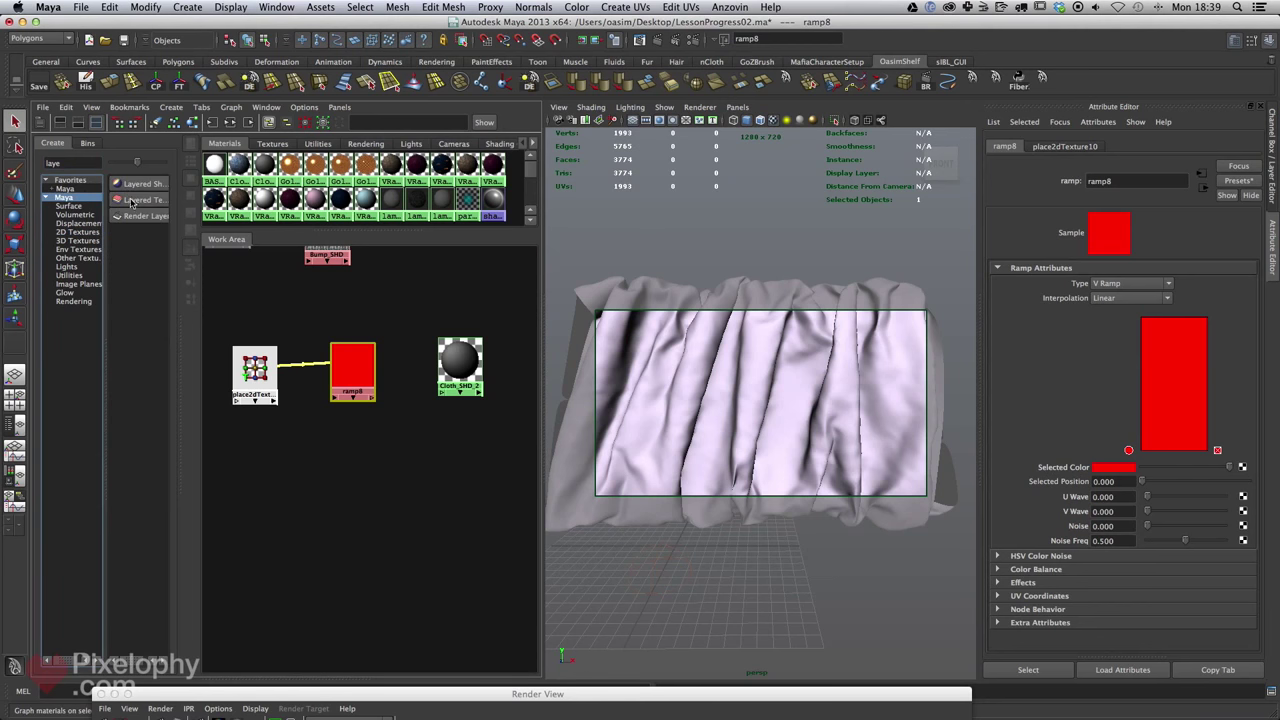
click(140, 200)
drag(255, 320, 491, 342)
drag(360, 364, 349, 359)
drag(390, 338, 419, 345)
drag(343, 365, 333, 366)
click(428, 360)
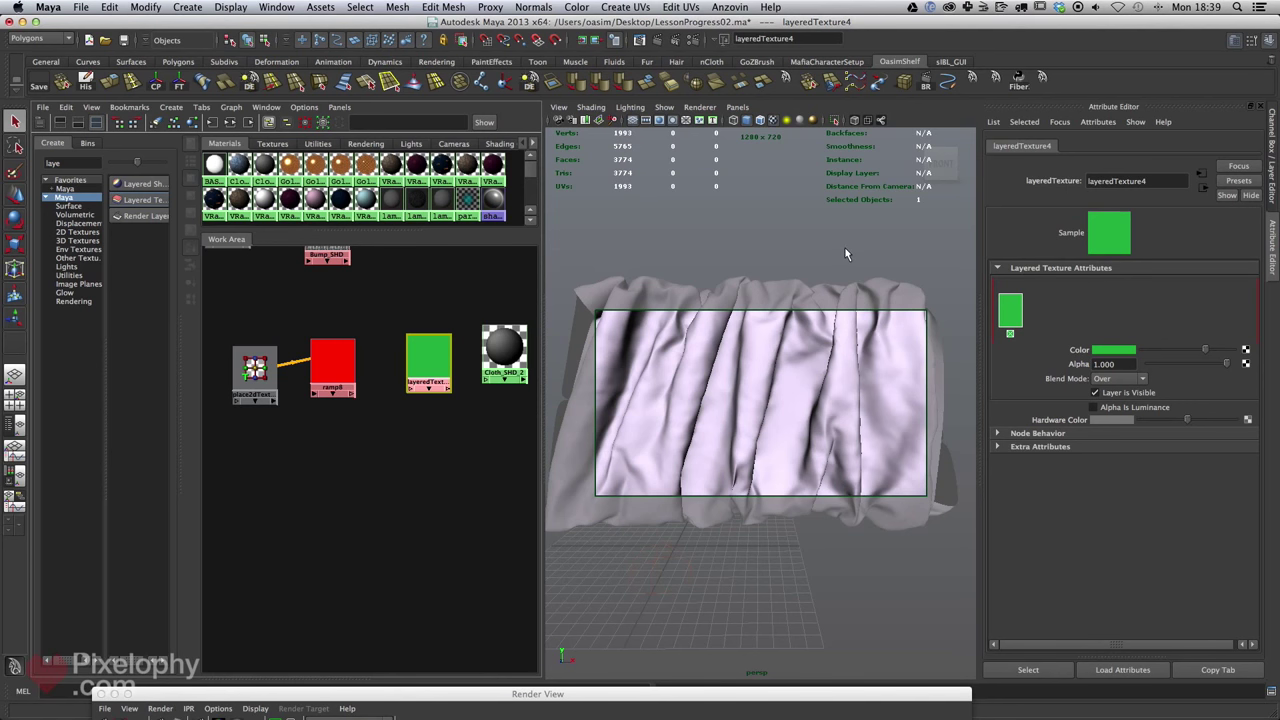
Add ramp8 as a layer of layeredTexture4 and place it ahead of the default green layer.
middle_drag(345, 368, 1030, 322)
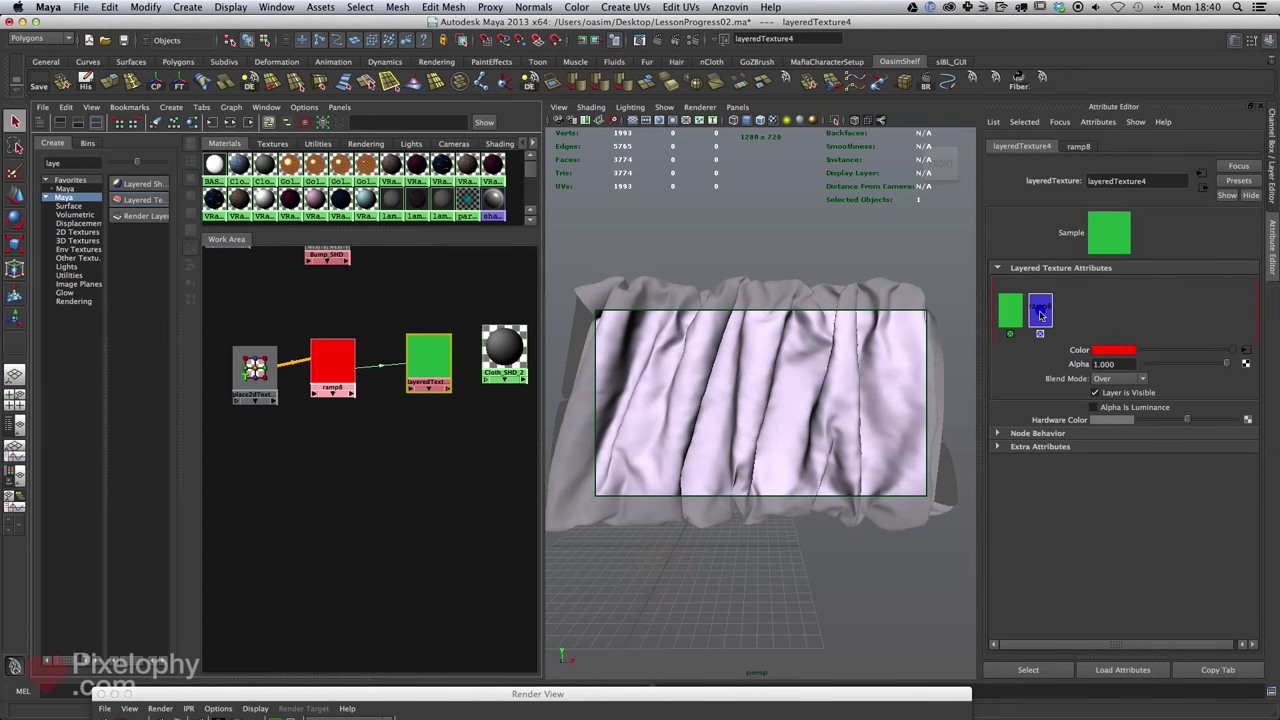
middle_drag(1042, 314, 1001, 318)
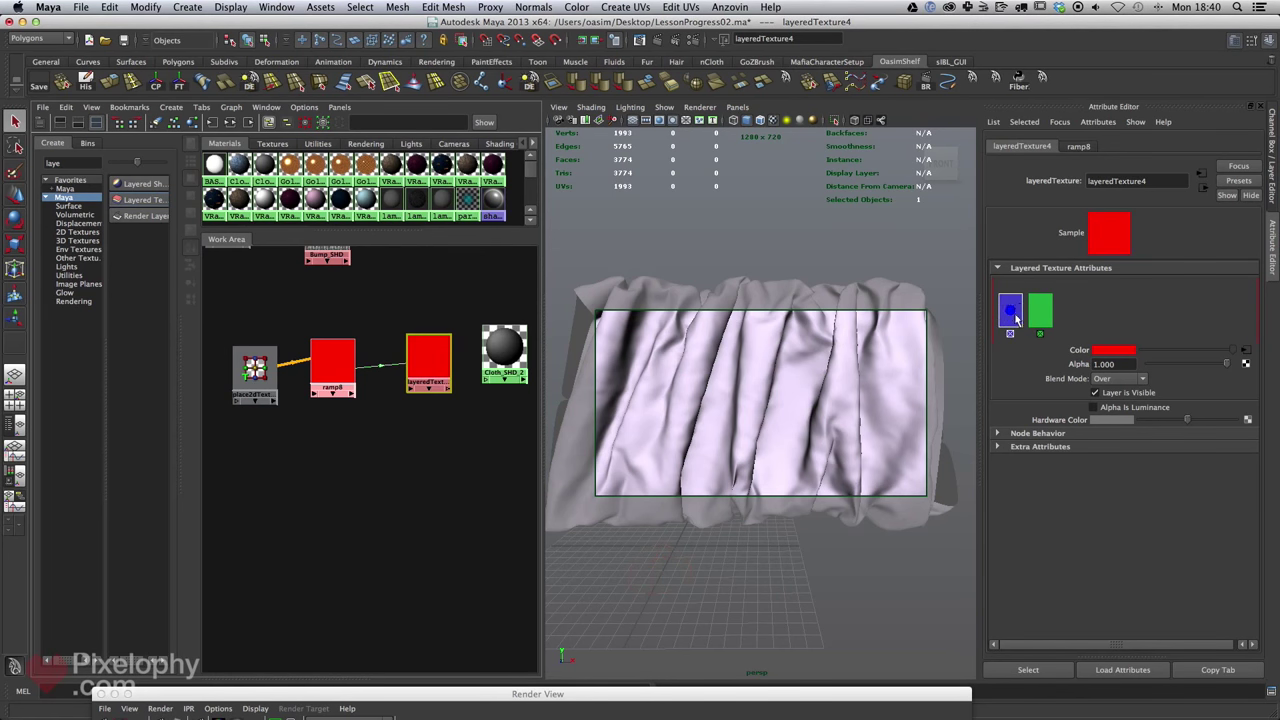
click(1040, 316)
middle_drag(1040, 316, 1004, 314)
click(1040, 314)
click(1070, 310)
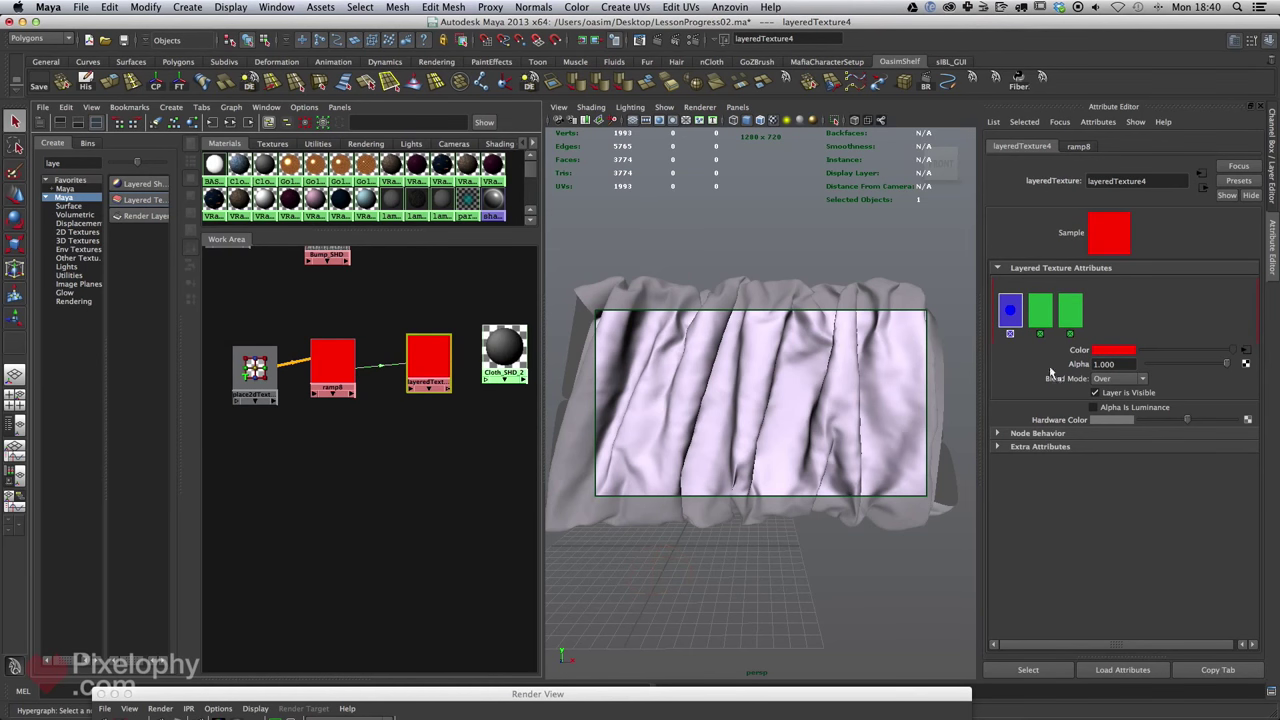
click(1069, 334)
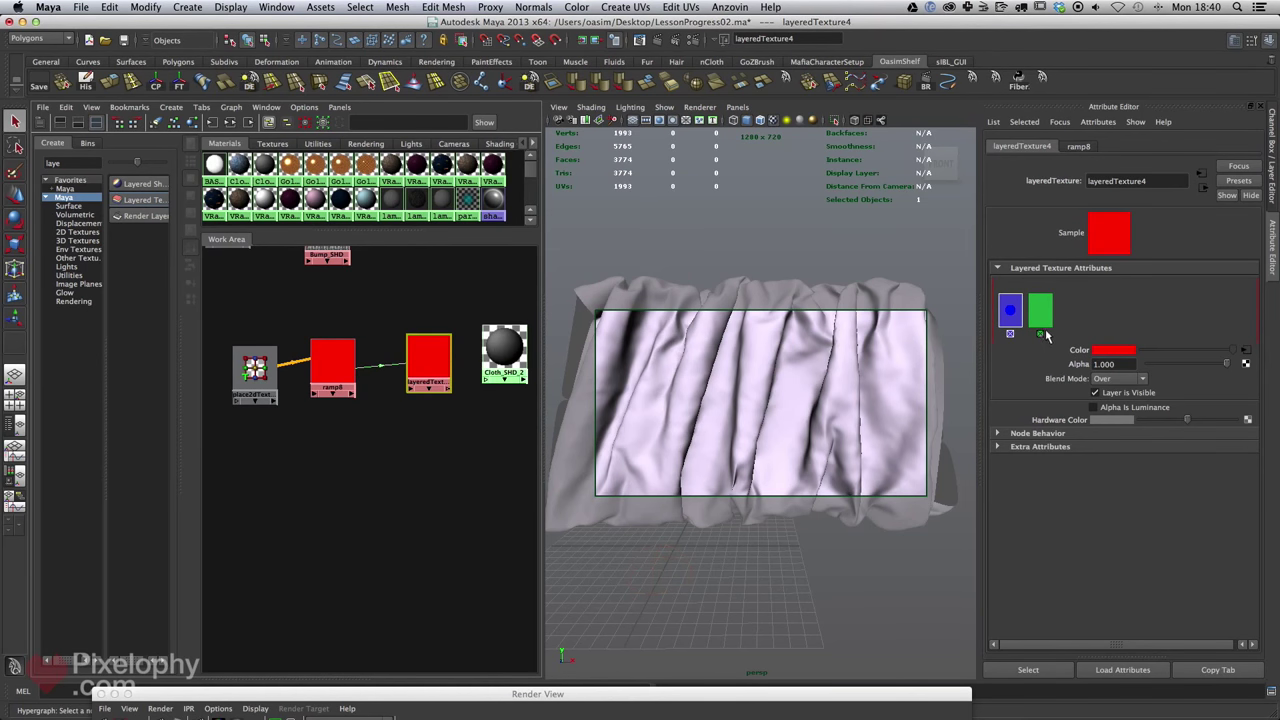
Map a File texture to the green layer's color and load TestCloth_grey.tga from the Desktop.
click(1244, 350)
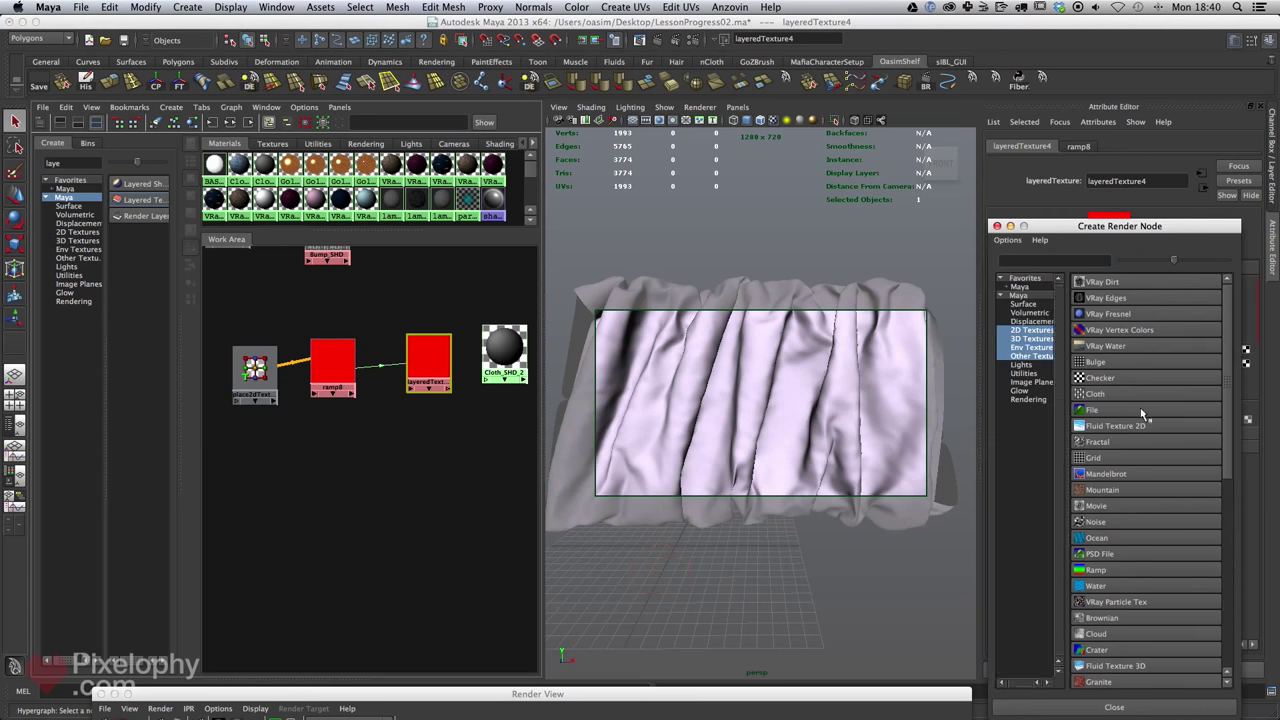
click(1101, 412)
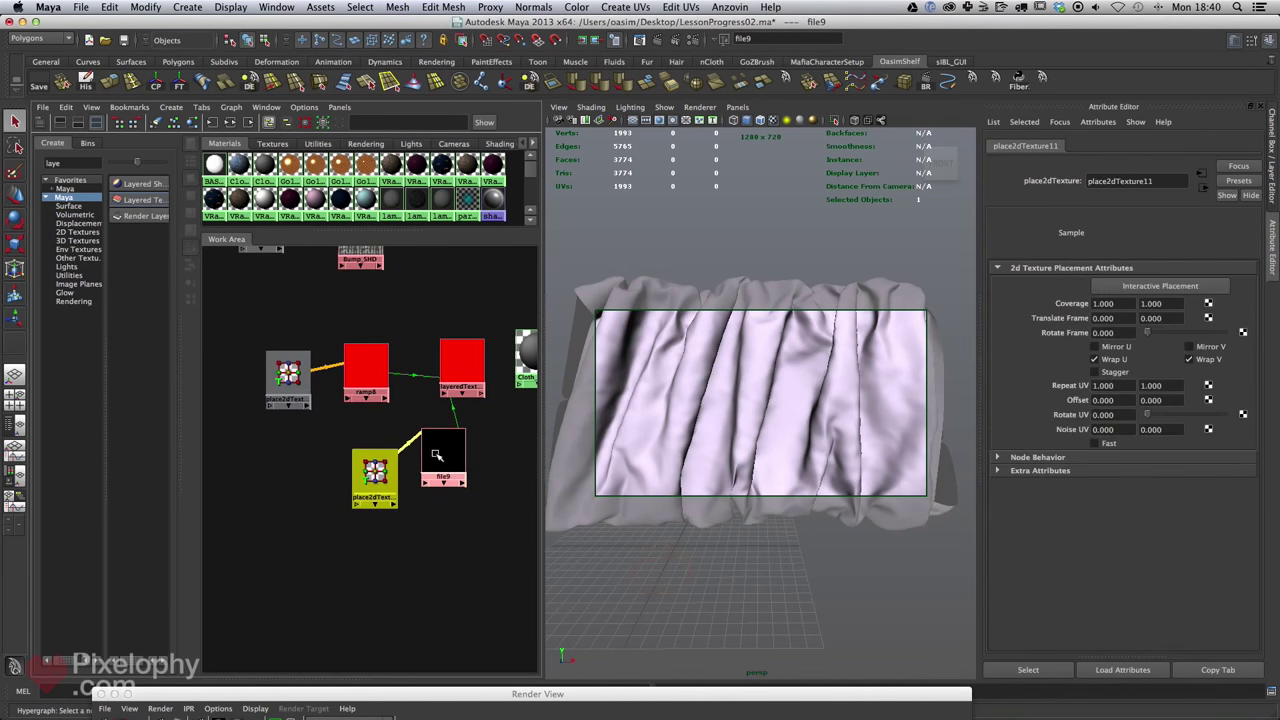
click(1238, 336)
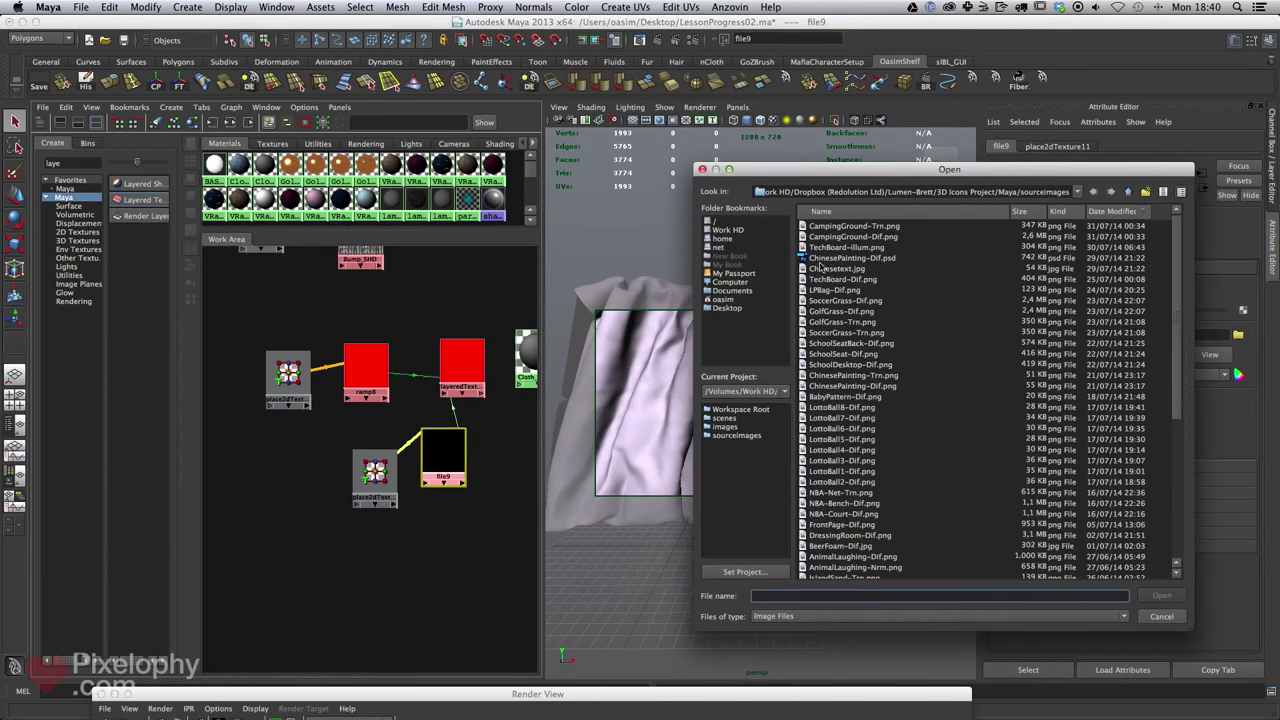
click(727, 308)
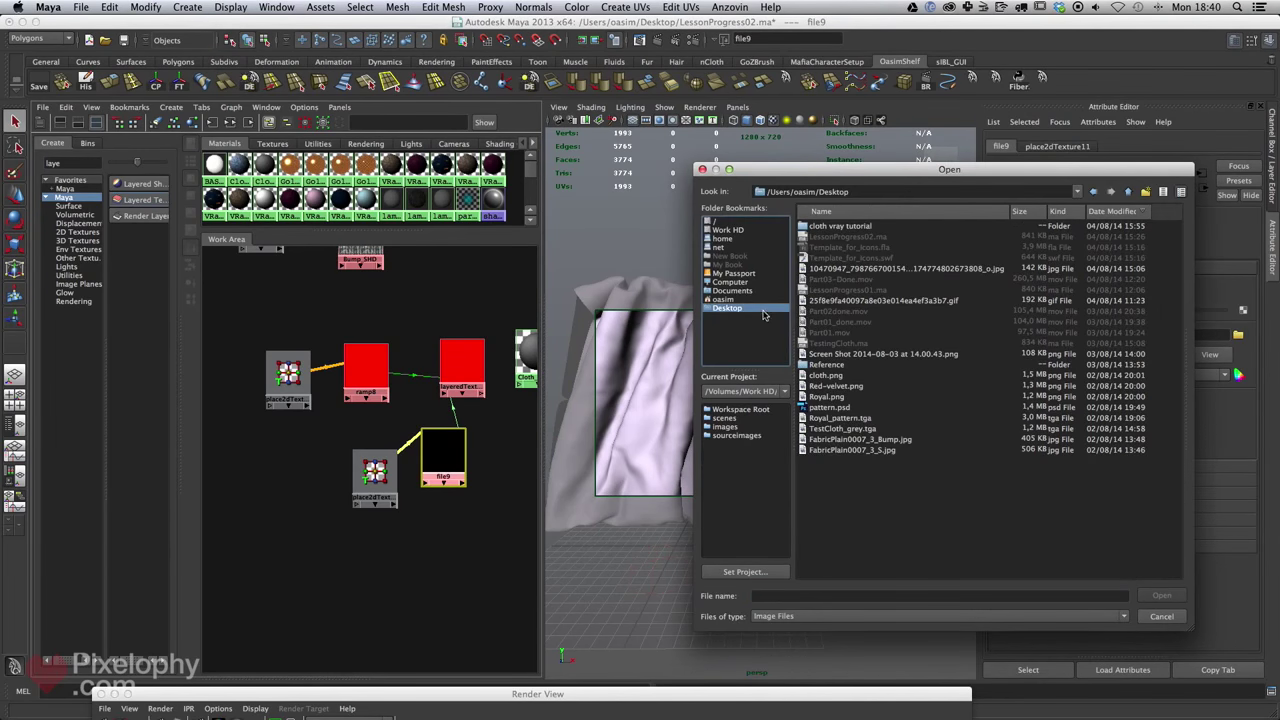
click(860, 429)
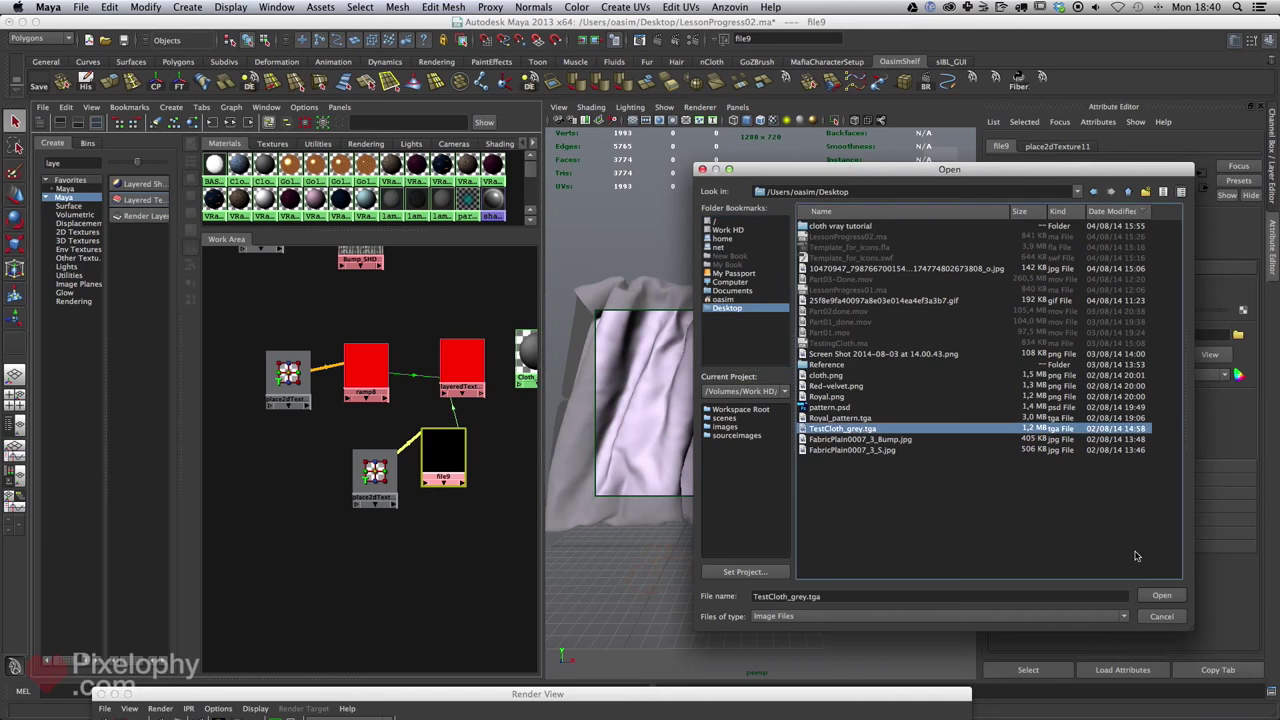
click(1163, 597)
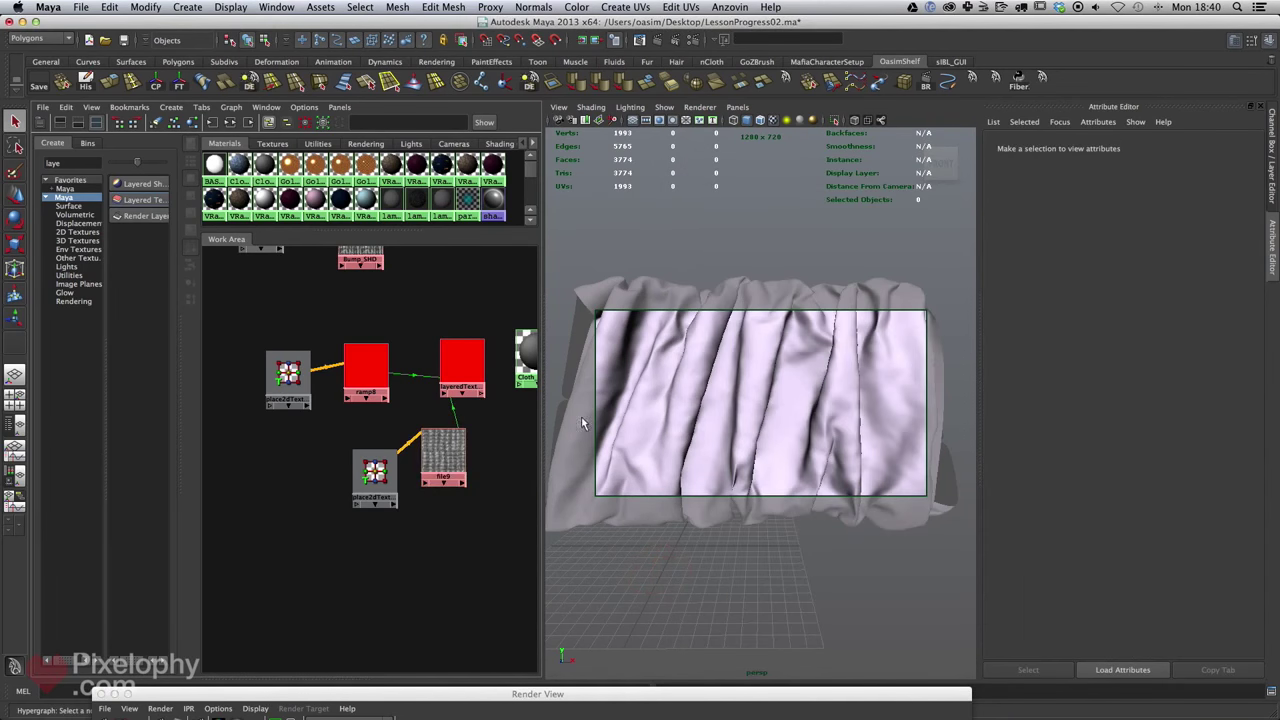
View the file9 image TestCloth_grey.tga in the external viewer and close it.
click(433, 460)
click(1222, 356)
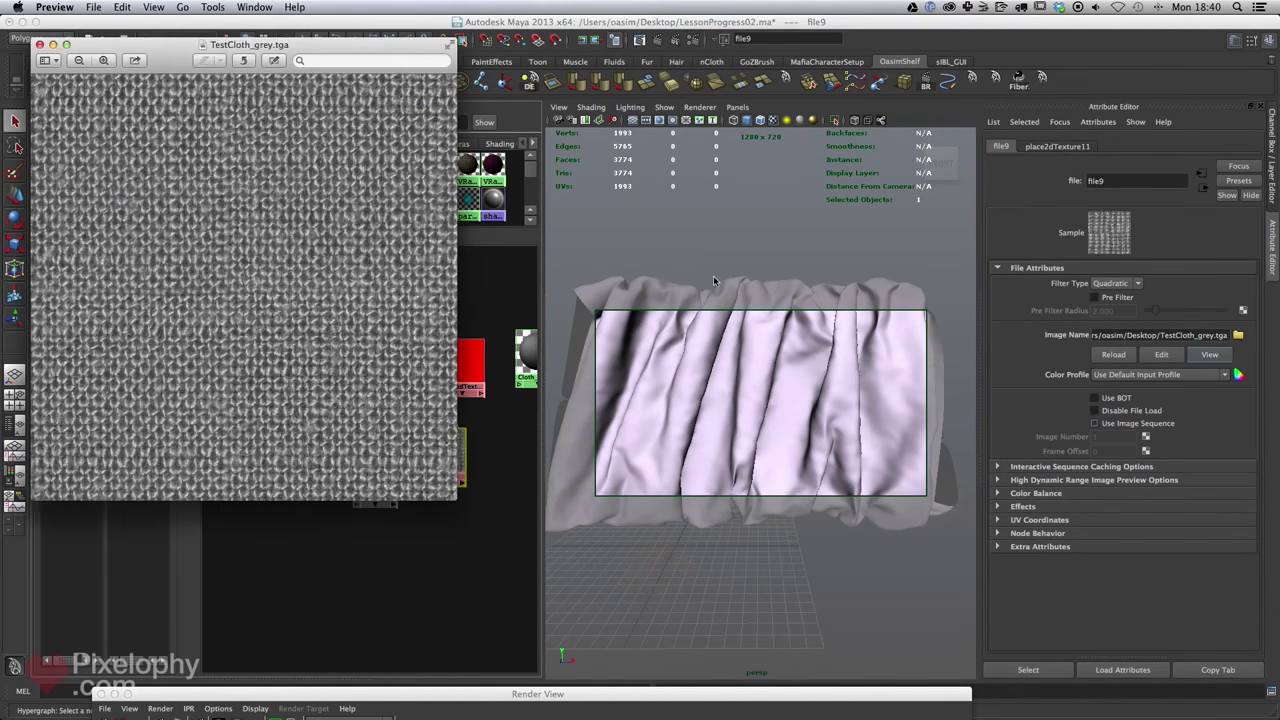
drag(396, 52, 881, 104)
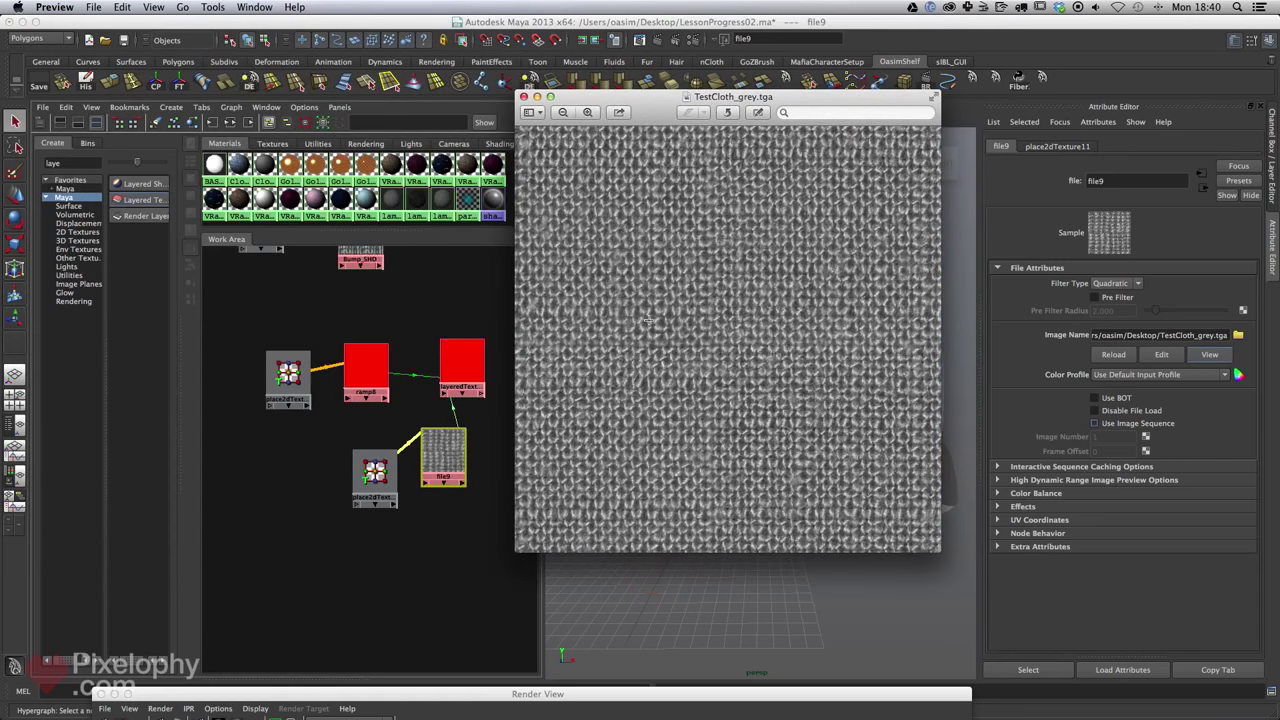
click(523, 97)
Shift file9 and its placement node below ramp8, and place the file9 layer ahead of the ramp8 layer in layeredTexture4.
drag(388, 480, 344, 495)
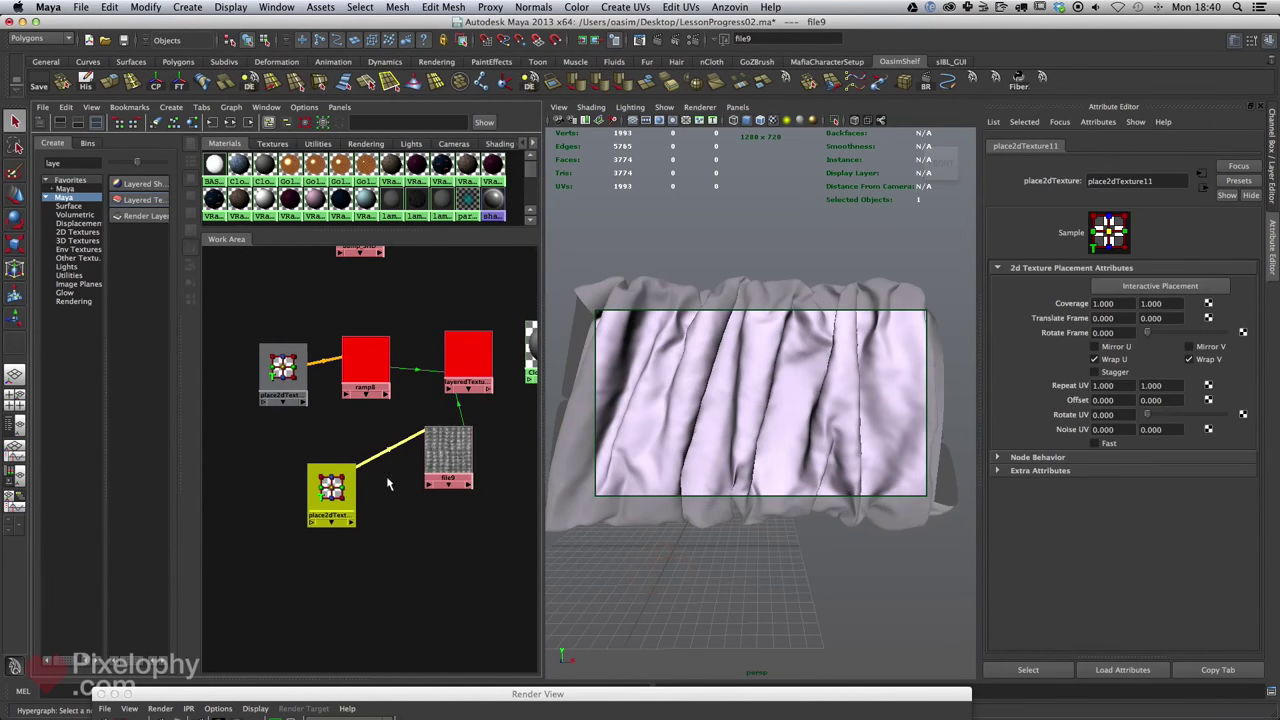
drag(448, 455, 396, 470)
click(468, 360)
click(1040, 312)
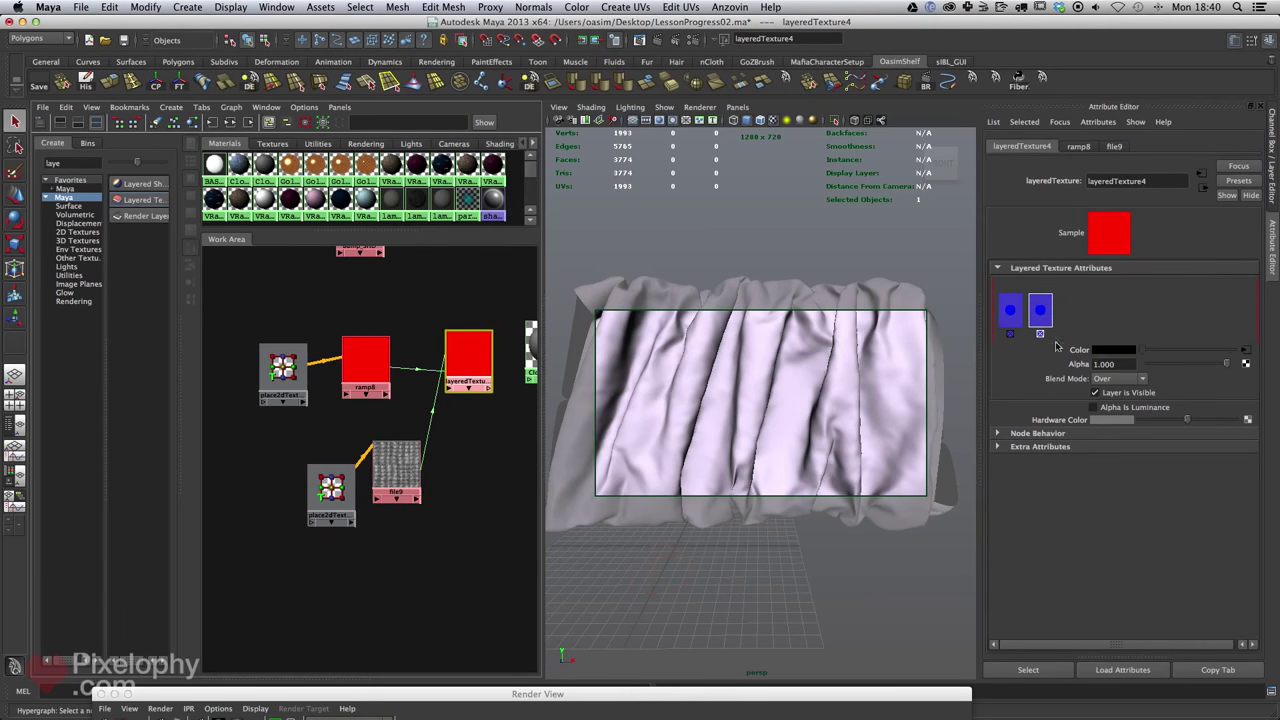
middle_drag(1040, 312, 1010, 312)
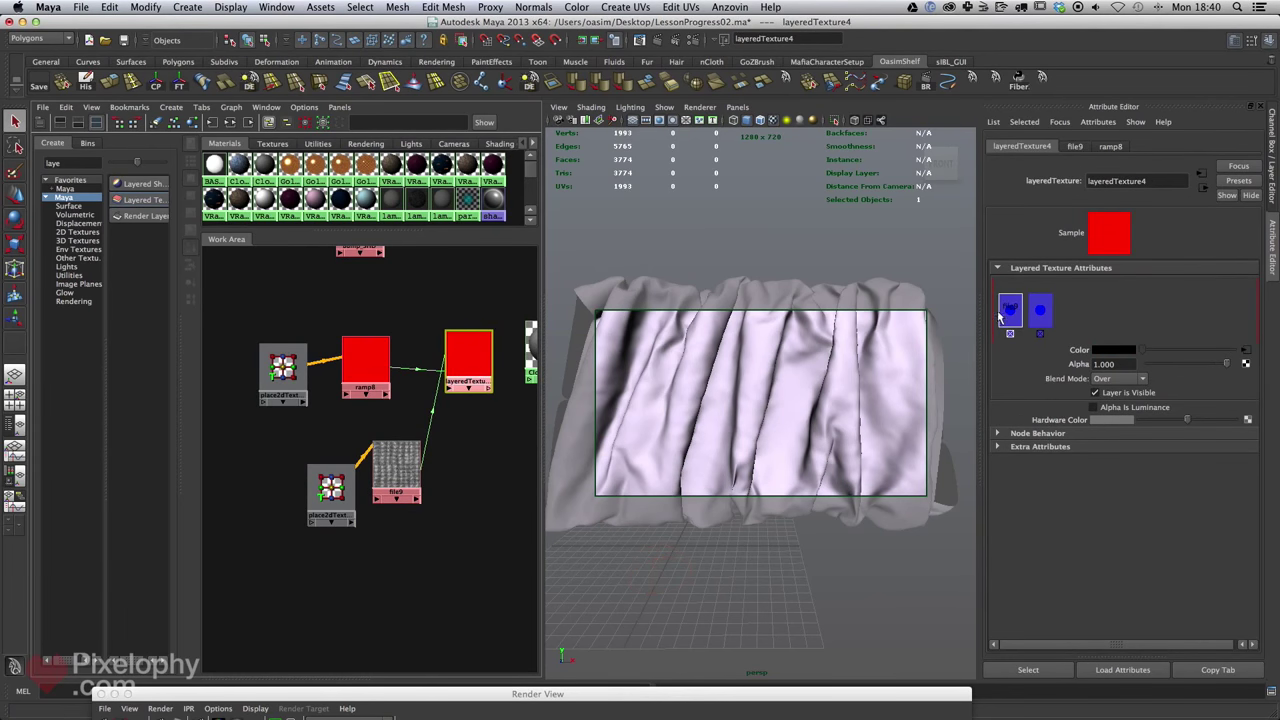
Widen the node work area and set the file9 layer's blend mode to Multiply.
alt+middle_drag(473, 372, 486, 390)
alt+right_drag(486, 392, 557, 446)
drag(546, 399, 637, 401)
alt+right_drag(534, 401, 562, 401)
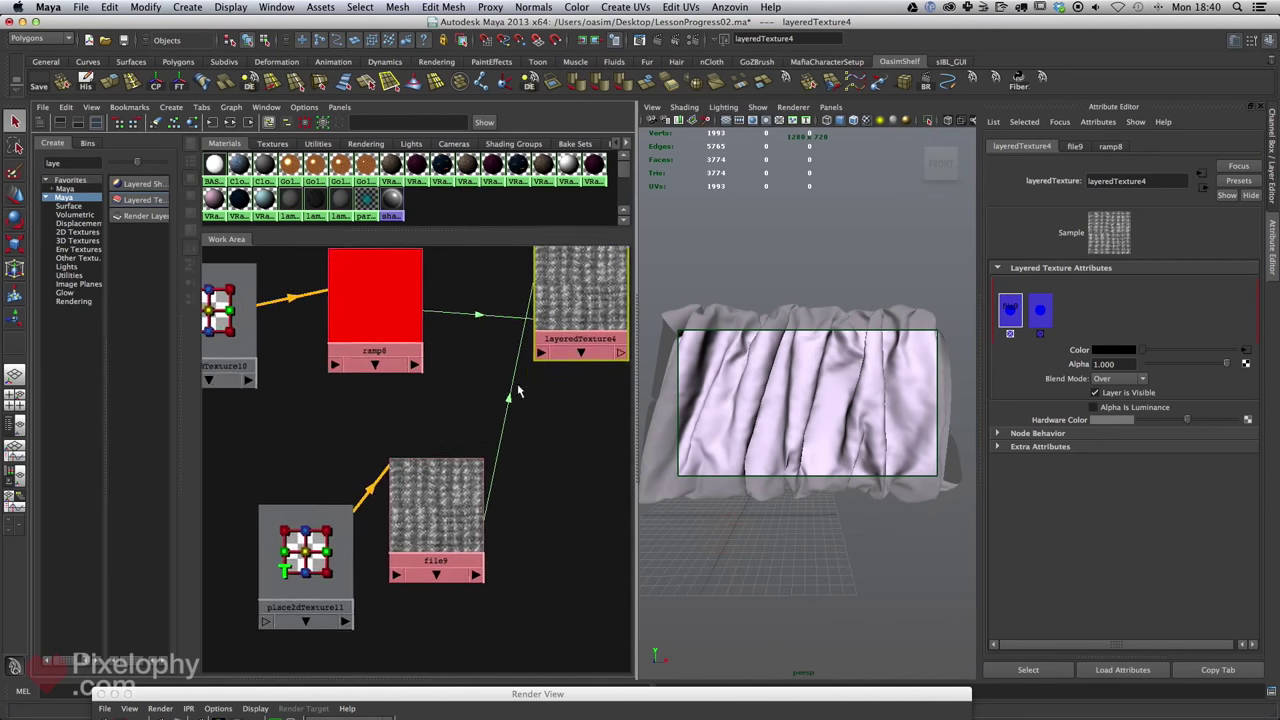
alt+middle_drag(526, 381, 504, 440)
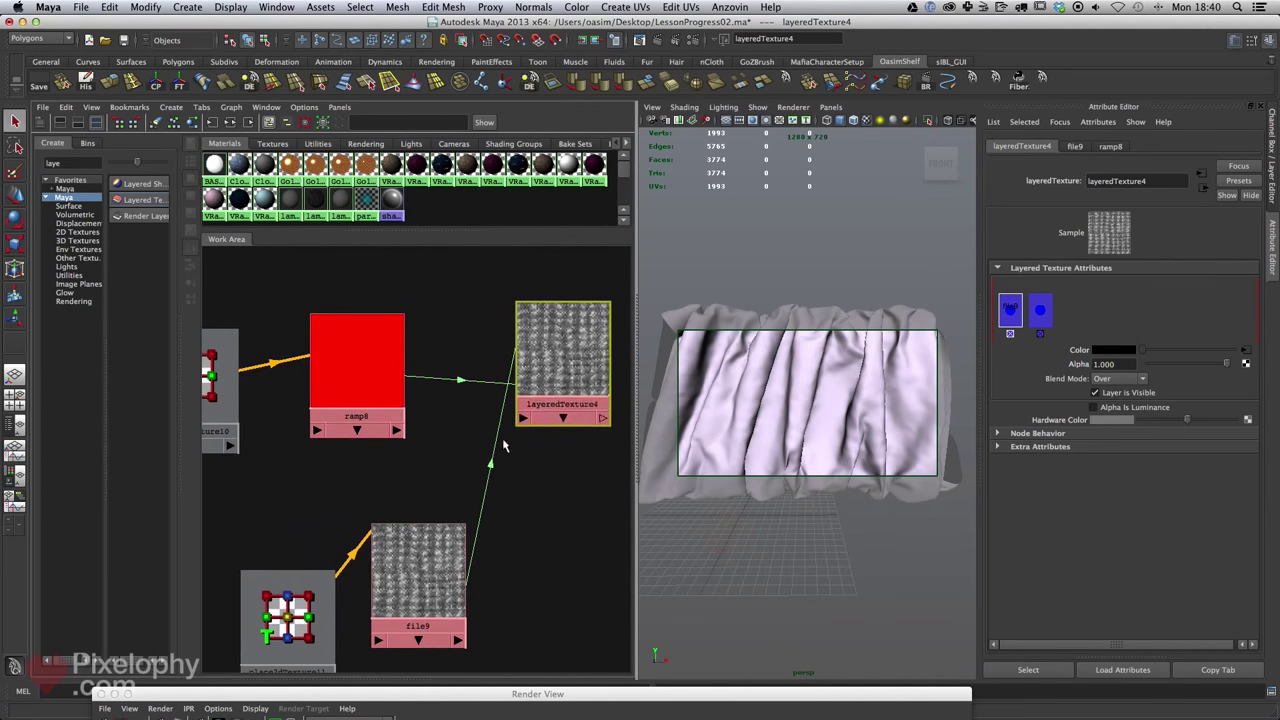
click(1110, 378)
click(1115, 440)
Move layeredTexture4 closer to ramp8 and line up file9 and place2dTexture11 in a row beneath the ramp nodes.
mouse_move(525, 446)
alt+middle_down()
mouse_move(545, 428)
mouse_move(534, 457)
alt+middle_up()
alt+right_drag(534, 457, 520, 457)
drag(586, 350, 525, 379)
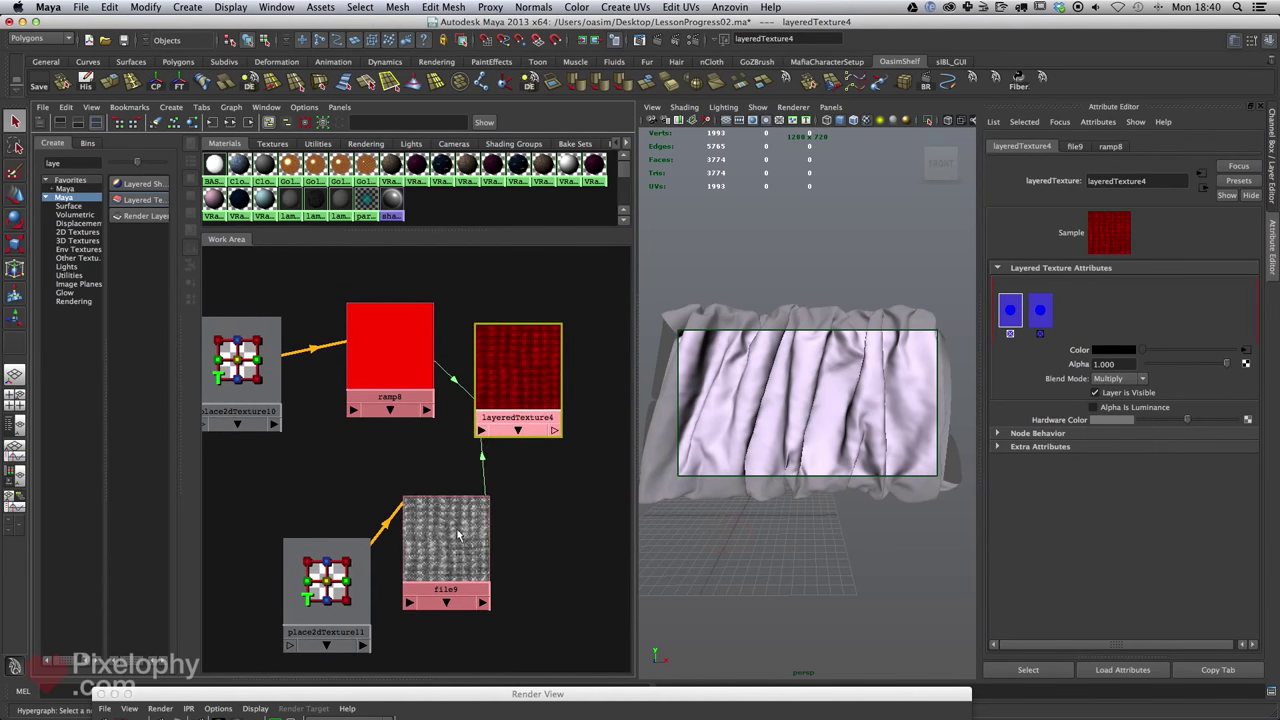
drag(468, 508, 412, 498)
drag(366, 576, 285, 532)
alt+middle_drag(364, 422, 420, 414)
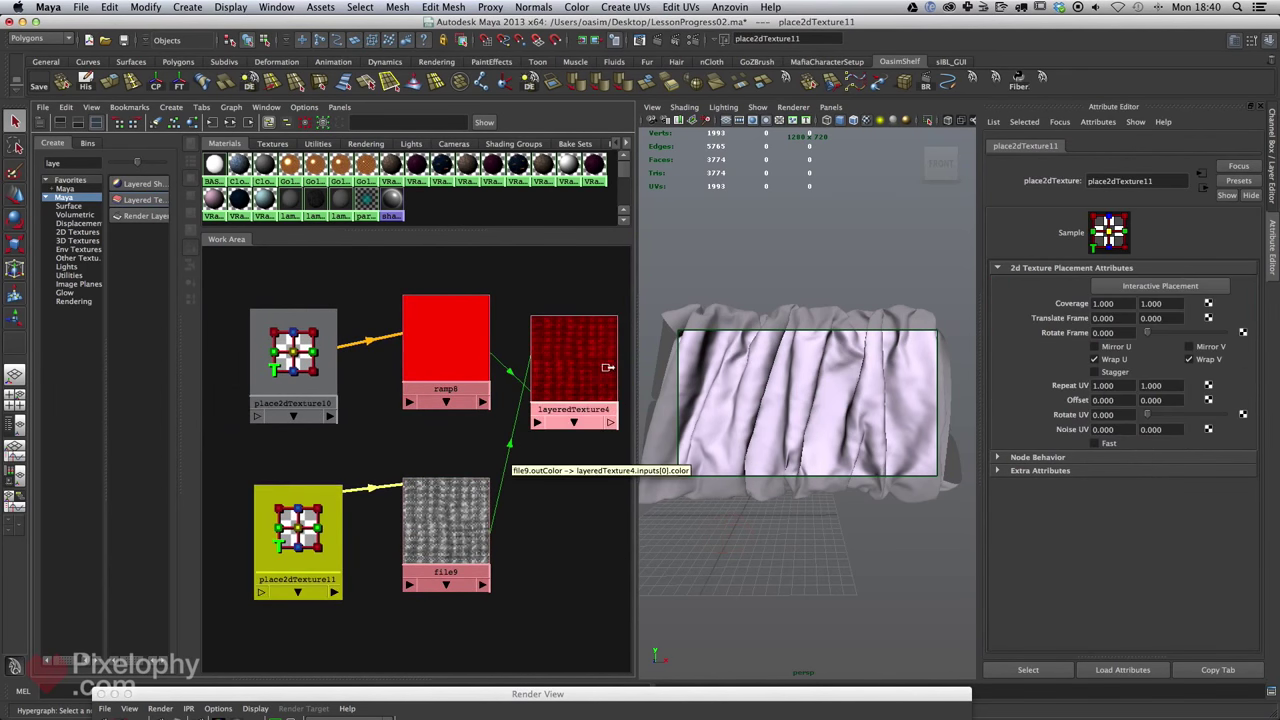
Set ramp8's selected color to a tan with hue 33.906, saturation 0.456 and value 0.823.
click(600, 365)
click(433, 362)
alt+middle_drag(433, 362, 445, 374)
drag(445, 374, 452, 376)
click(1124, 467)
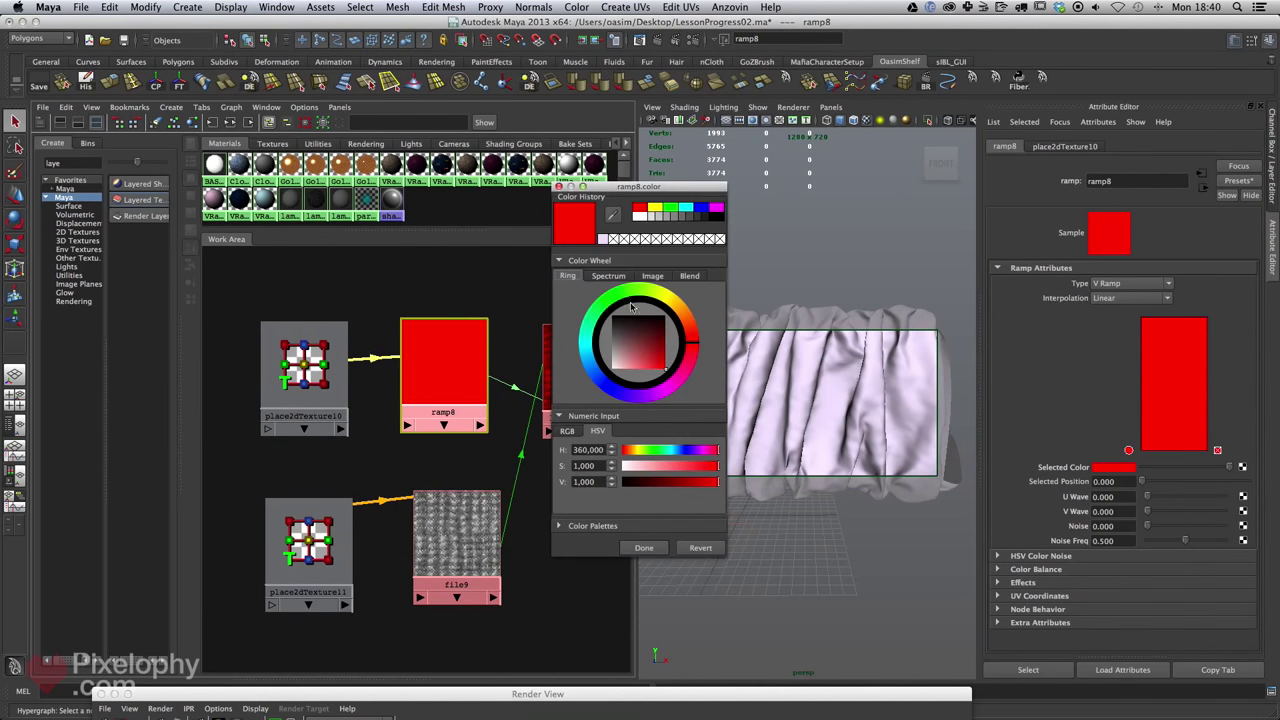
drag(691, 190, 782, 168)
drag(727, 334, 724, 320)
mouse_move(769, 459)
mouse_down()
mouse_move(786, 459)
mouse_move(731, 445)
mouse_move(791, 460)
mouse_up()
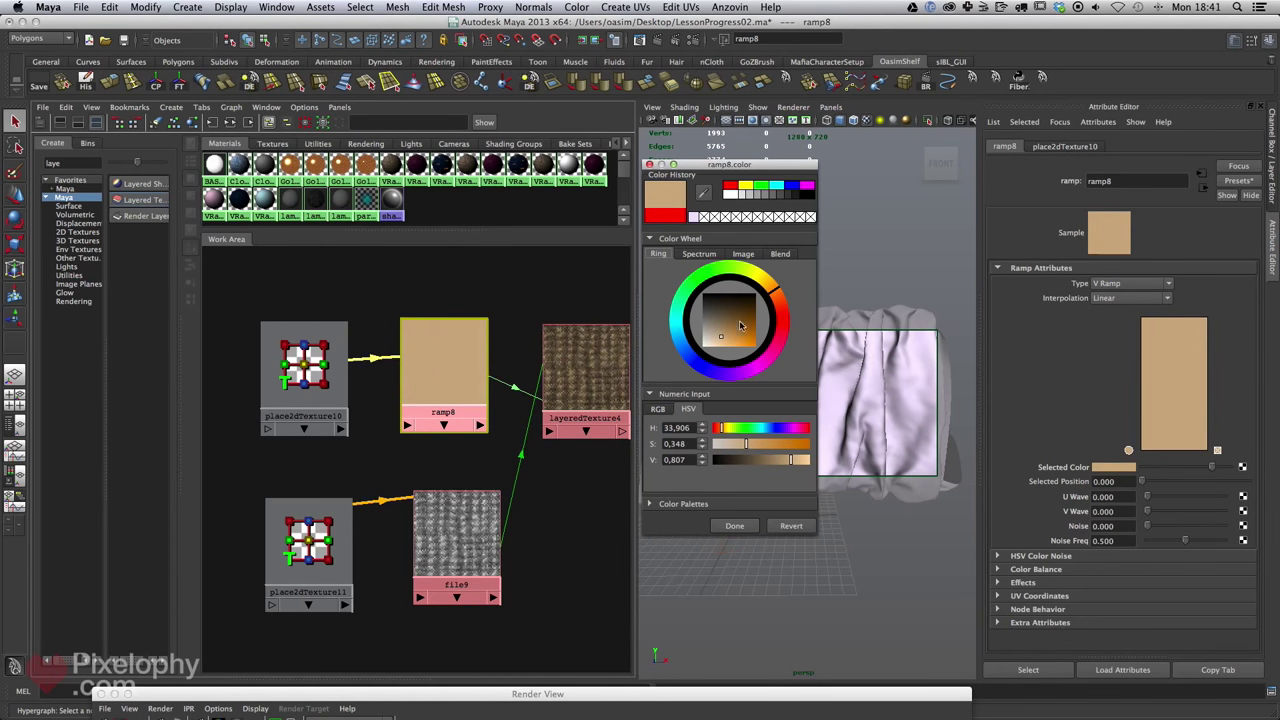
drag(723, 339, 730, 341)
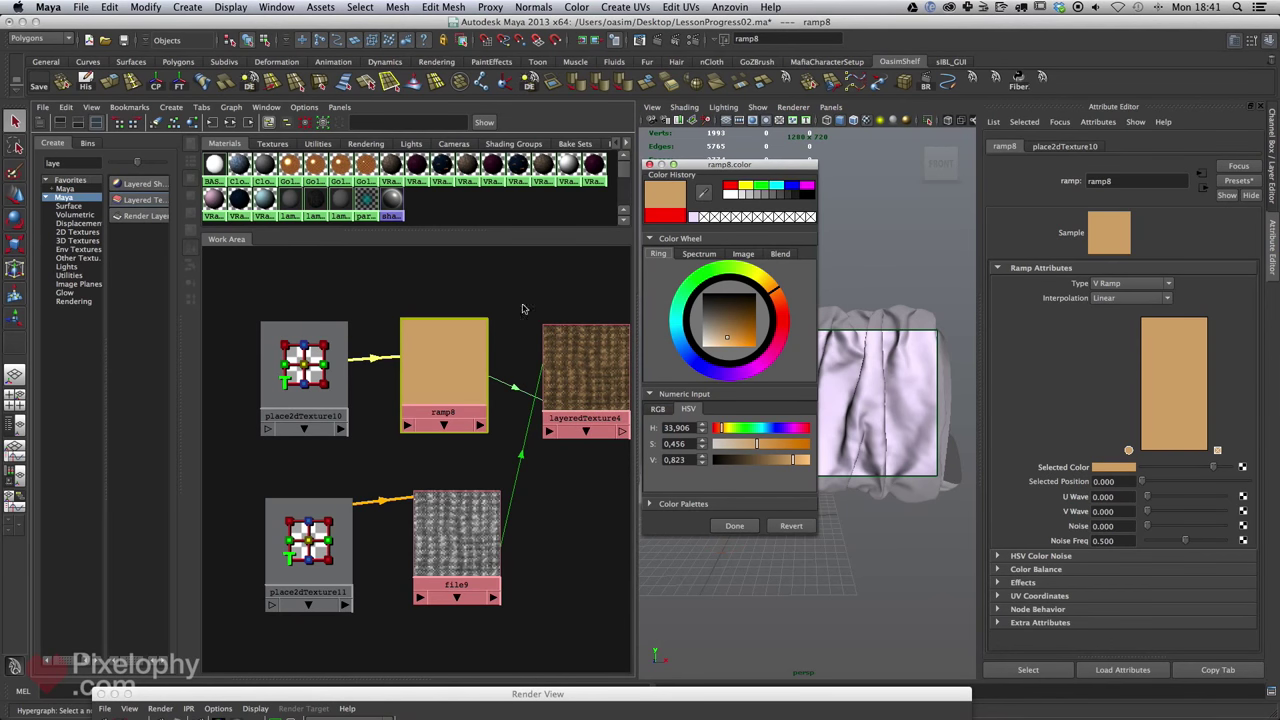
Compare the original Cloth_SHD shading network with the new ramp and layered texture network.
alt+middle_drag(469, 323, 434, 516)
scroll(410, 400, down, 3)
scroll(410, 399, down, 1)
alt+middle_drag(477, 293, 430, 458)
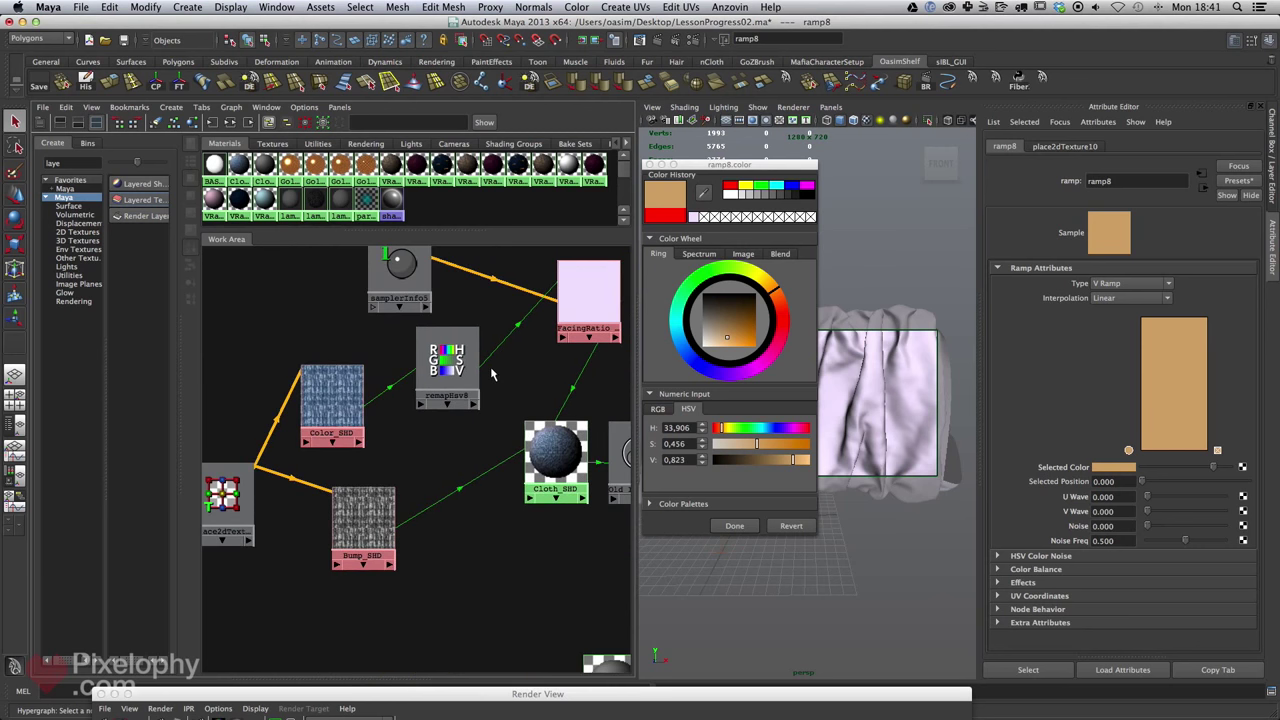
alt+middle_drag(510, 527, 532, 342)
alt+right_drag(533, 346, 549, 428)
alt+middle_drag(549, 428, 500, 411)
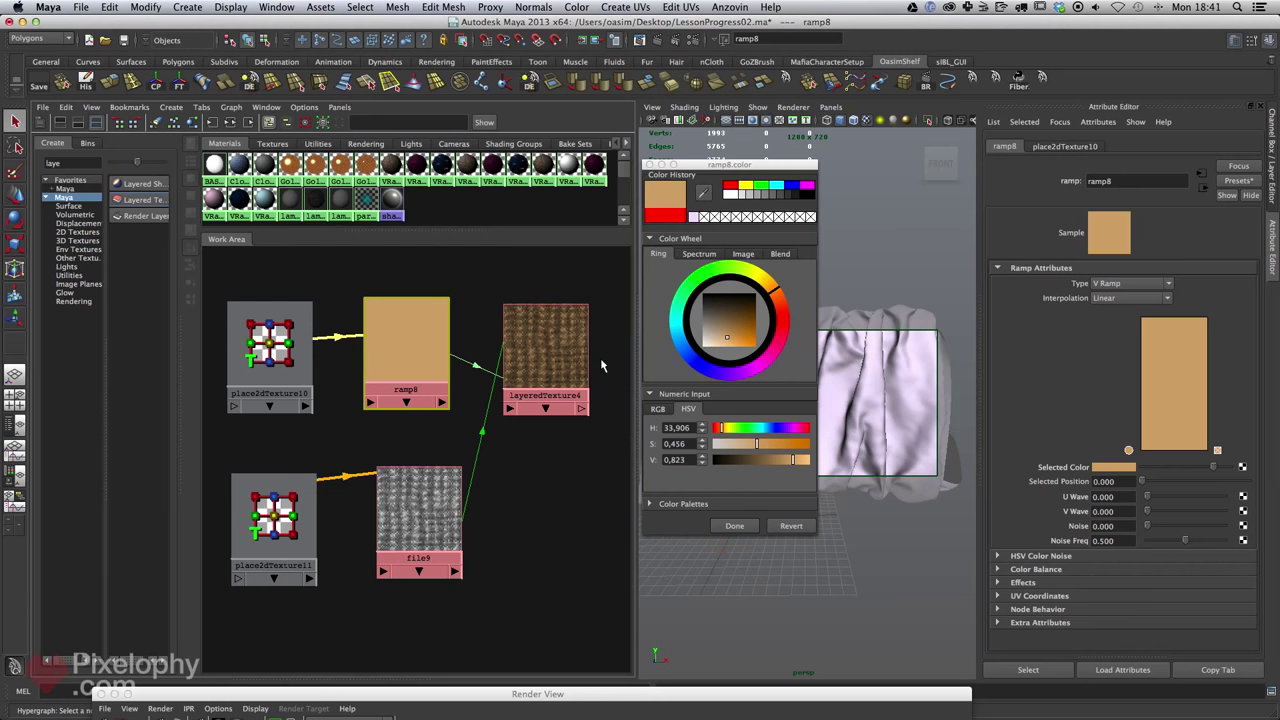
alt+middle_drag(583, 473, 588, 465)
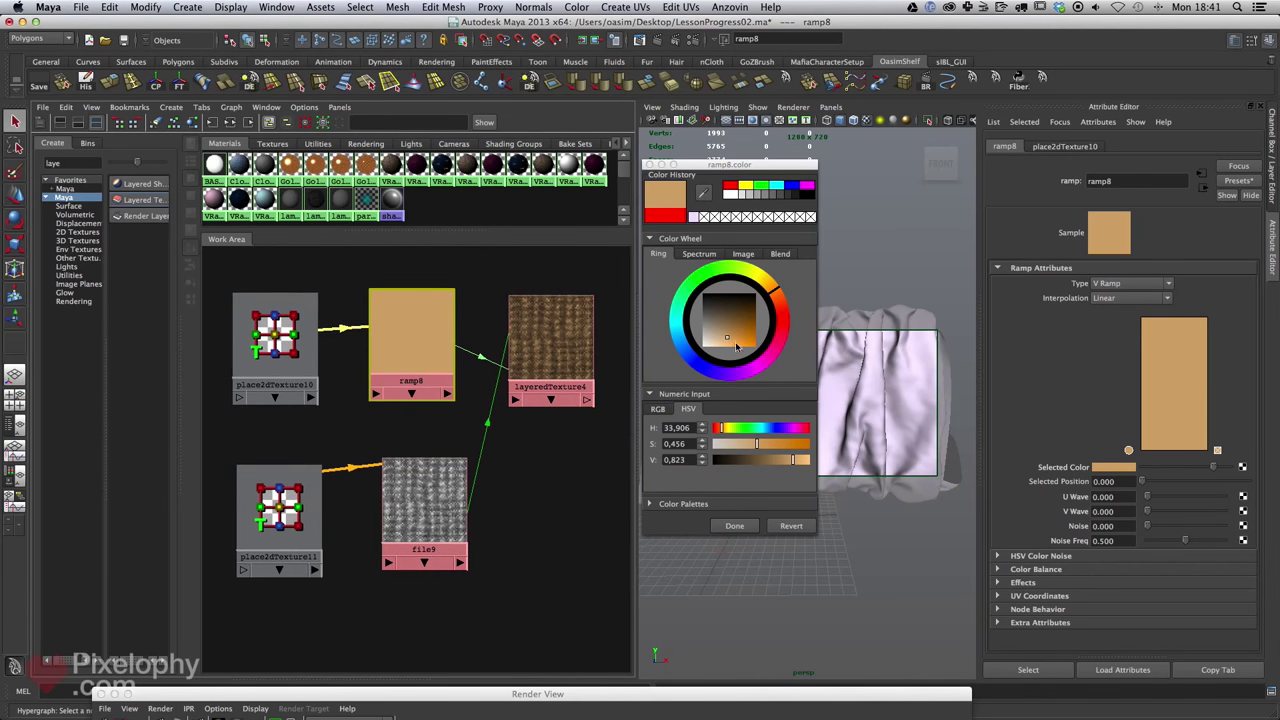
Close the ramp colour dialog and connect layeredTexture4 to the Diffuse Color of Cloth_SHD_2.
click(746, 529)
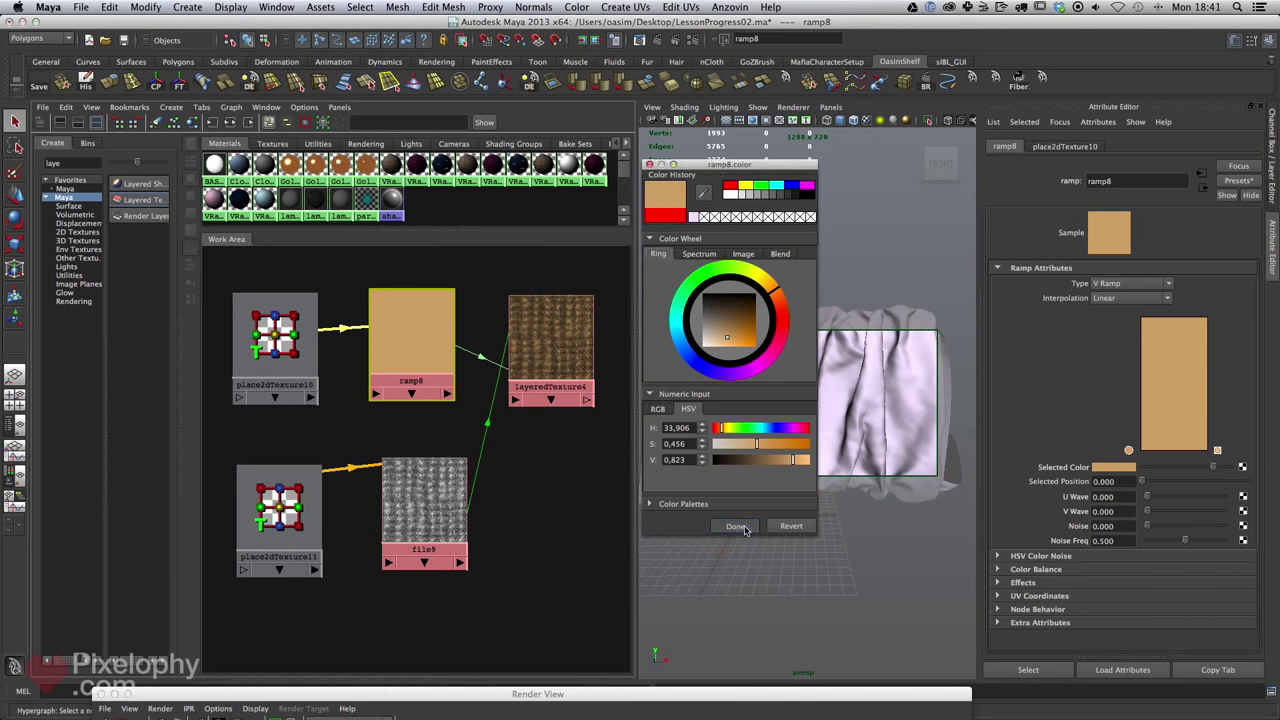
alt+middle_drag(511, 486, 487, 571)
alt+right_drag(487, 571, 489, 454)
alt+middle_drag(467, 361, 446, 459)
alt+right_drag(446, 459, 467, 444)
alt+middle_drag(467, 444, 458, 318)
drag(570, 376, 554, 401)
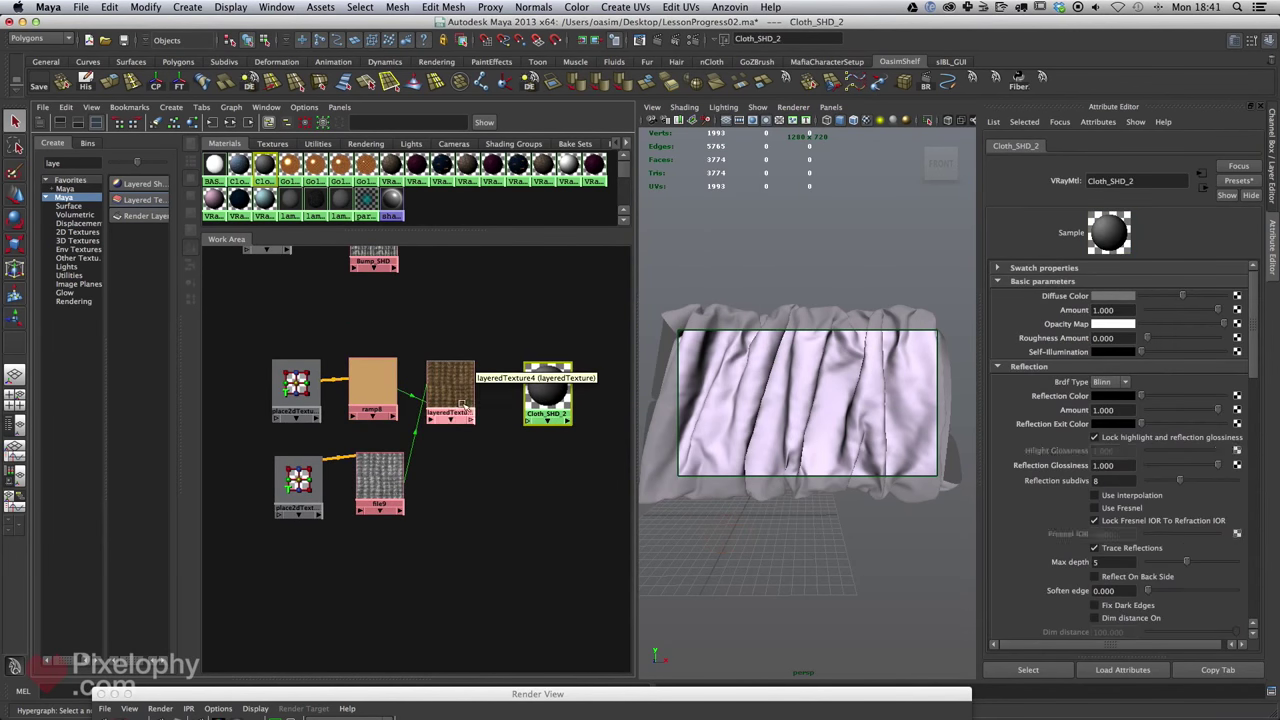
middle_drag(460, 405, 1072, 296)
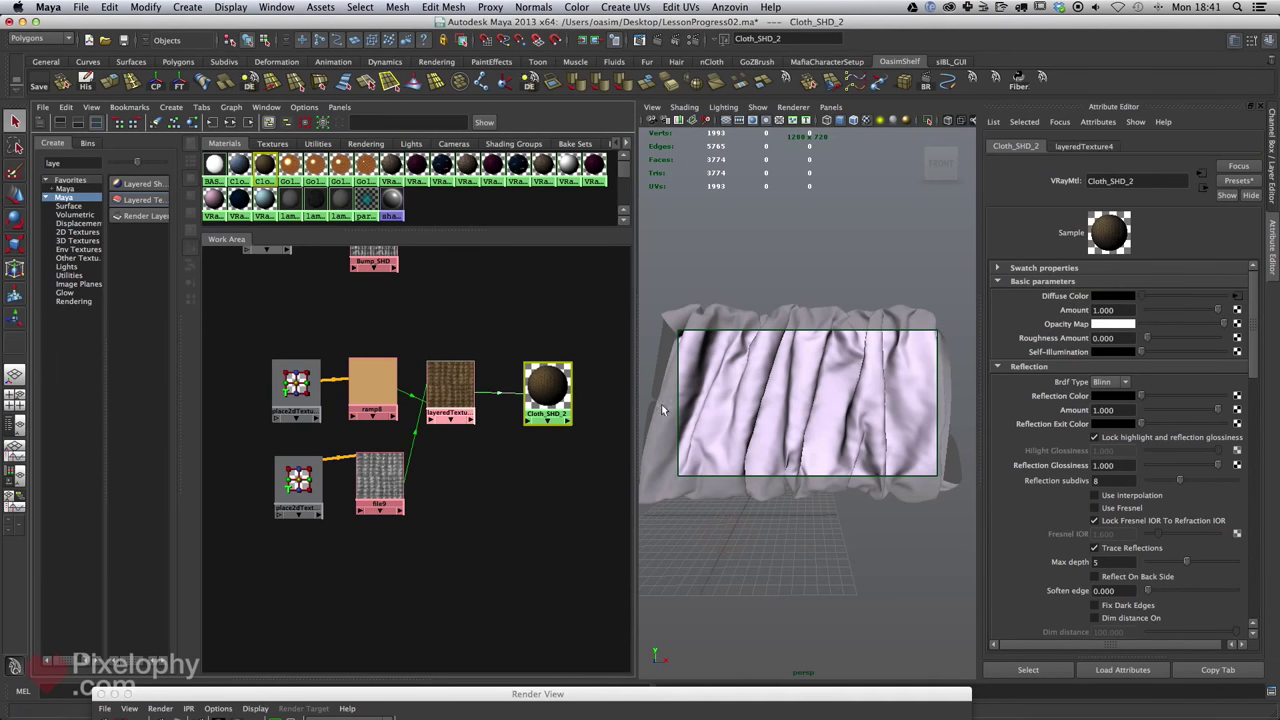
Examine the existing Cloth_SHD network and its FacingRatio_RAMP settings for comparison with the new cloth network.
alt+middle_drag(552, 431, 574, 417)
drag(572, 382, 577, 373)
alt+middle_drag(525, 405, 514, 429)
drag(566, 399, 549, 412)
alt+middle_drag(494, 337, 408, 459)
scroll(538, 331, up, 3)
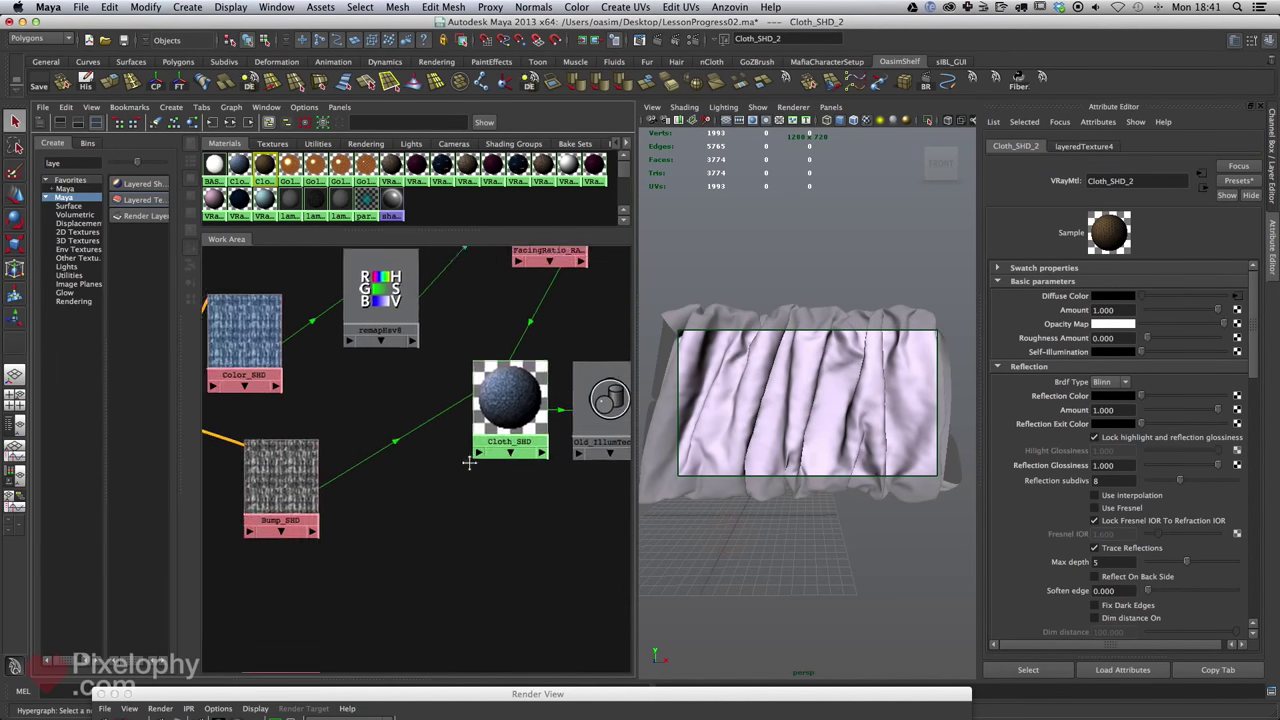
click(494, 290)
alt+middle_drag(489, 396, 502, 399)
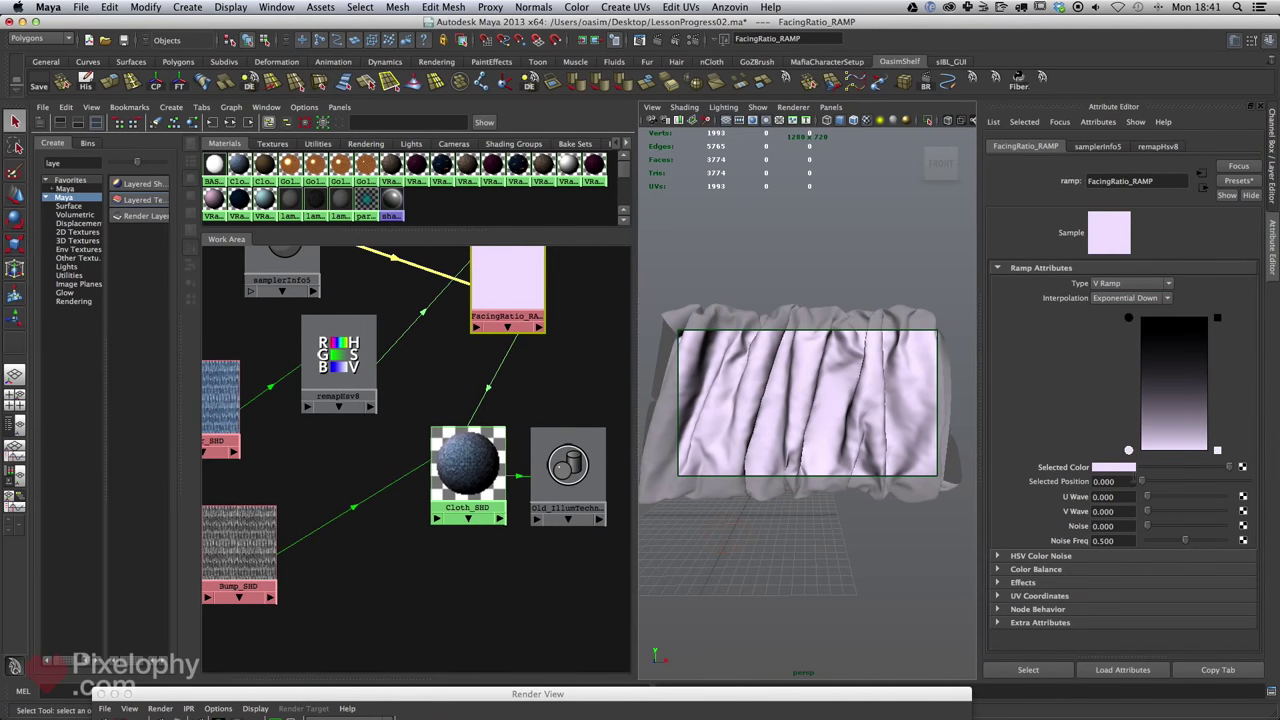
alt+middle_drag(419, 508, 481, 435)
scroll(440, 489, down, 3)
alt+middle_drag(499, 564, 480, 294)
alt+right_drag(480, 294, 511, 360)
alt+middle_drag(511, 360, 485, 370)
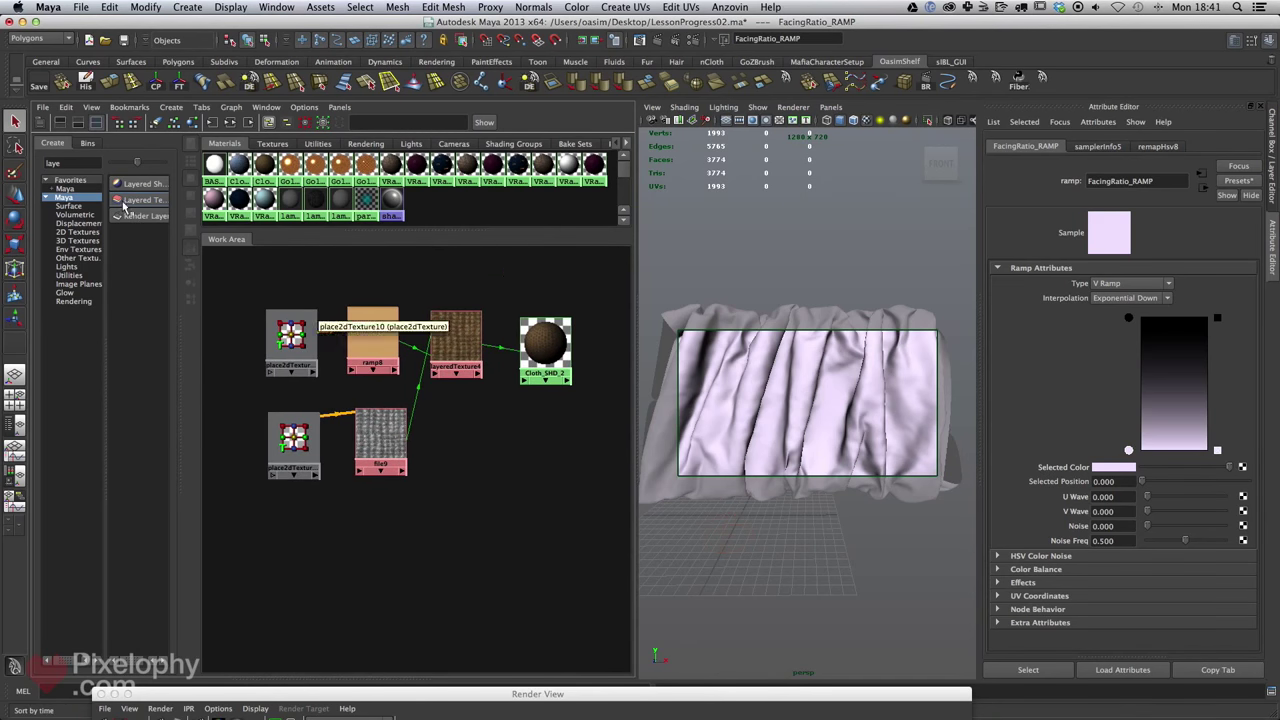
Clear the node filter, create a VRay Blend material and place it above and beside Cloth_SHD_2.
drag(62, 163, 33, 165)
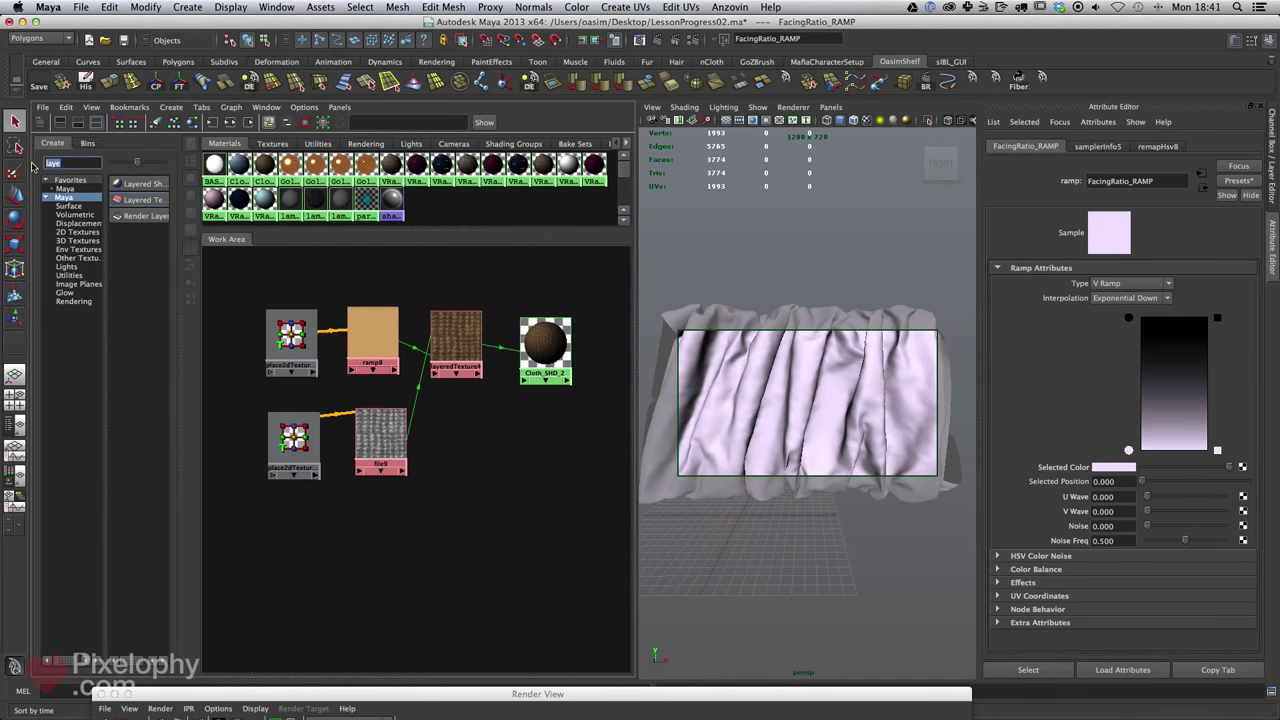
key(BackSpace)
click(135, 183)
drag(295, 495, 601, 299)
alt+middle_drag(620, 294, 621, 346)
drag(573, 354, 582, 322)
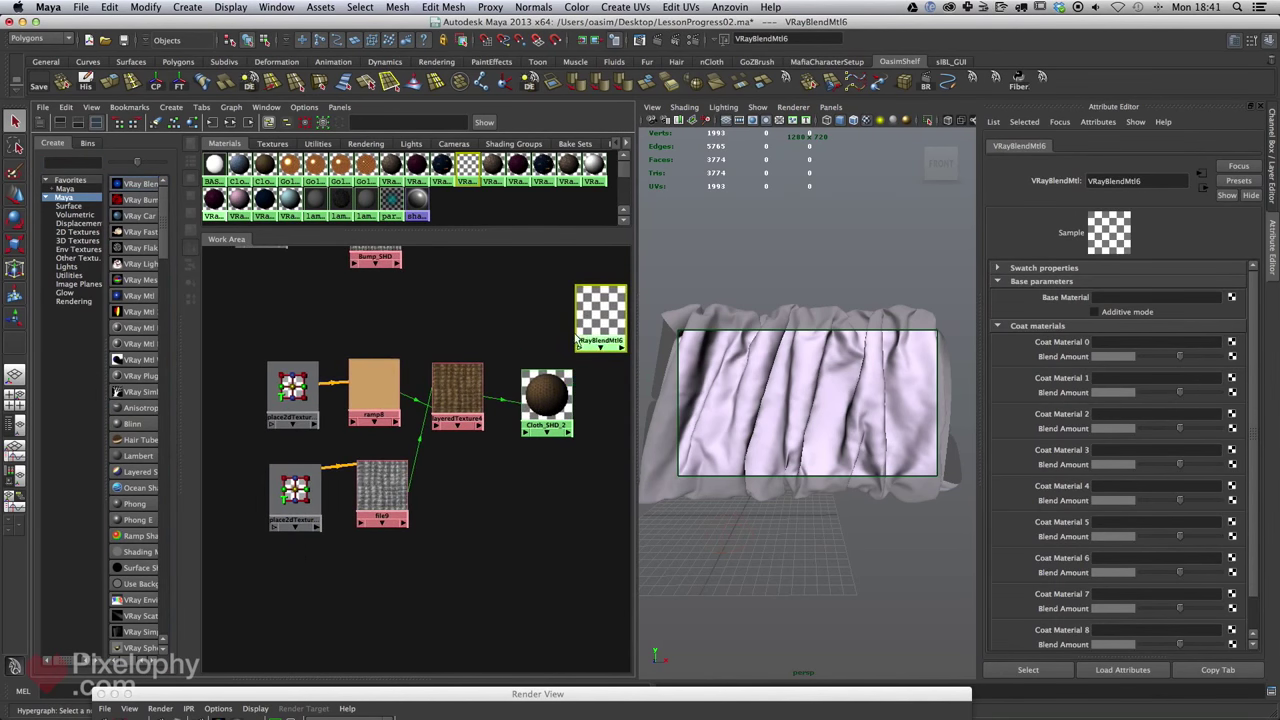
alt+middle_drag(585, 325, 533, 424)
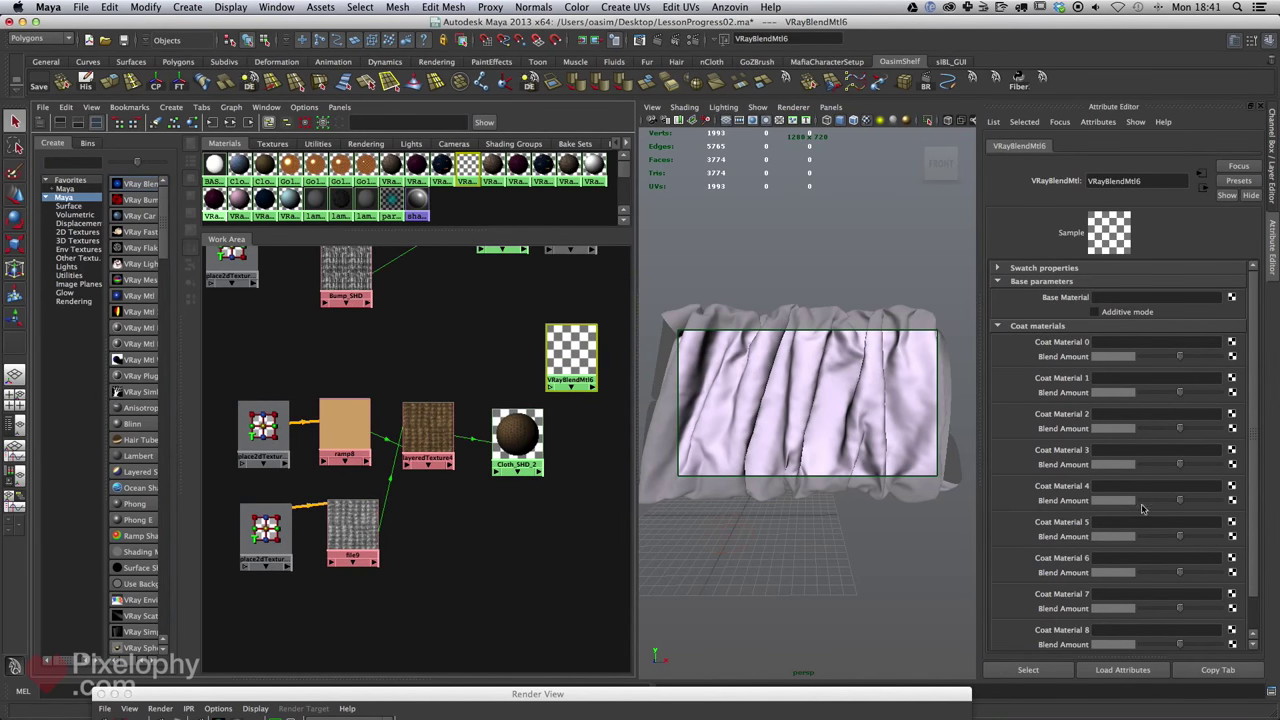
Tidy the cloth nodes and connect Cloth_SHD_2 as the Base Material of the VRay Blend material.
drag(514, 435, 502, 428)
drag(428, 440, 425, 442)
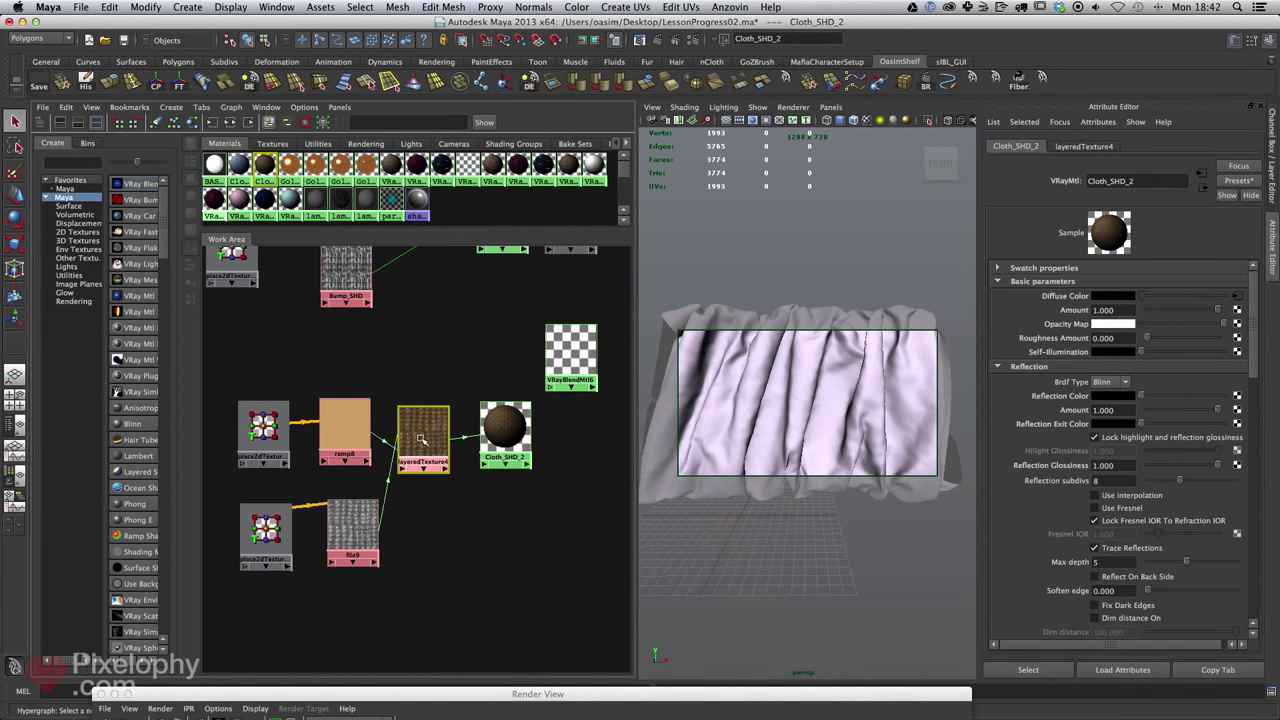
drag(570, 383, 590, 390)
middle_drag(506, 430, 1060, 297)
alt+middle_drag(551, 435, 546, 464)
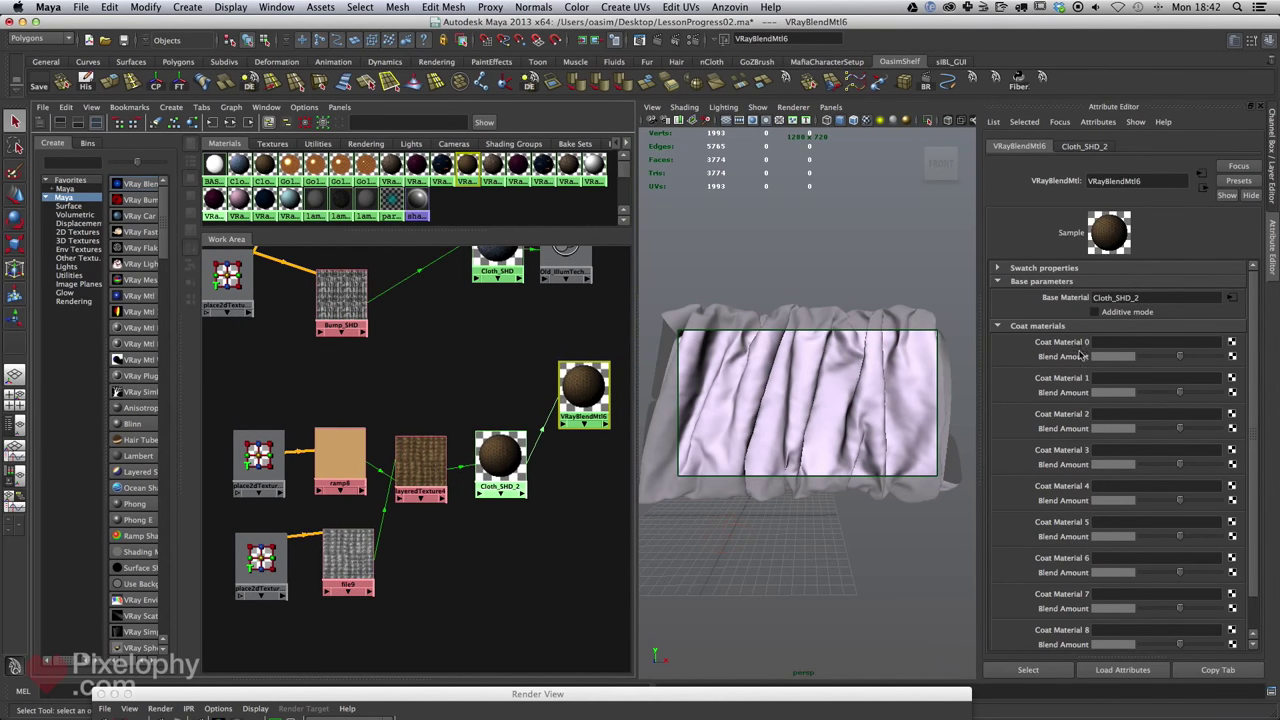
Create a new VRay material above Cloth_SHD_2 and connect it as Coat Material 0 of the blend material.
click(140, 296)
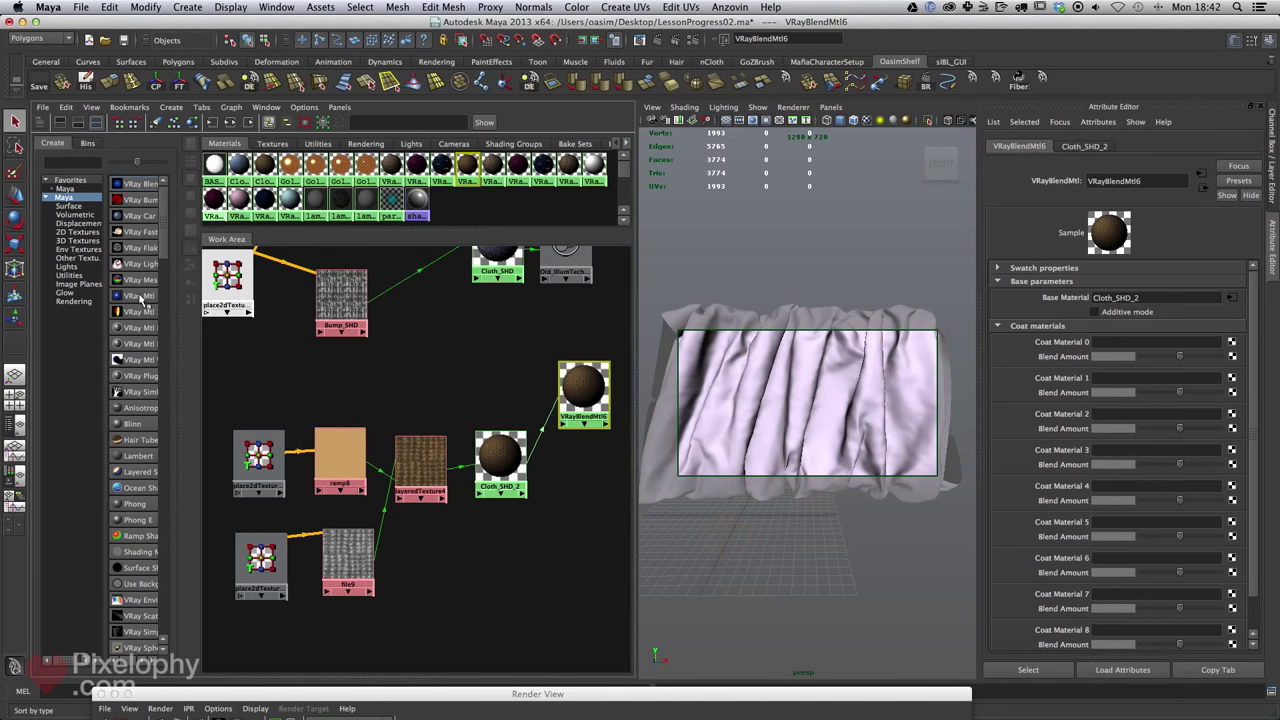
drag(247, 305, 514, 398)
click(583, 388)
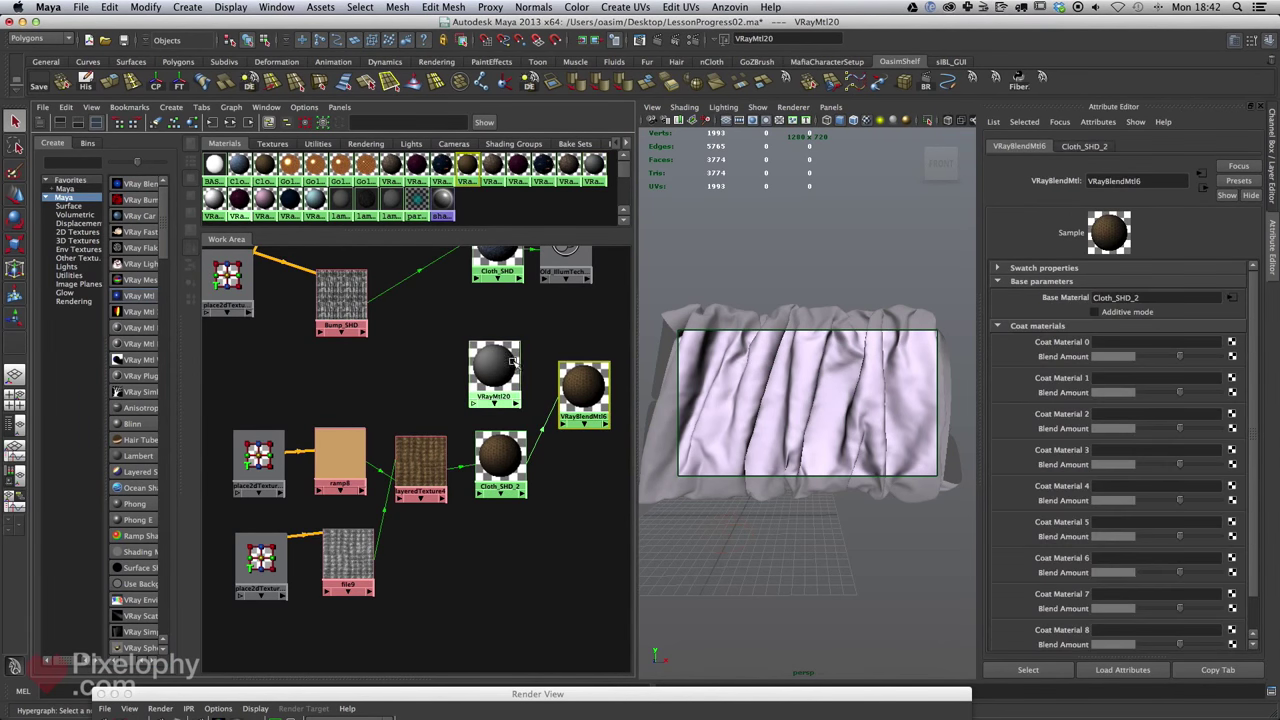
middle_drag(627, 364, 1064, 346)
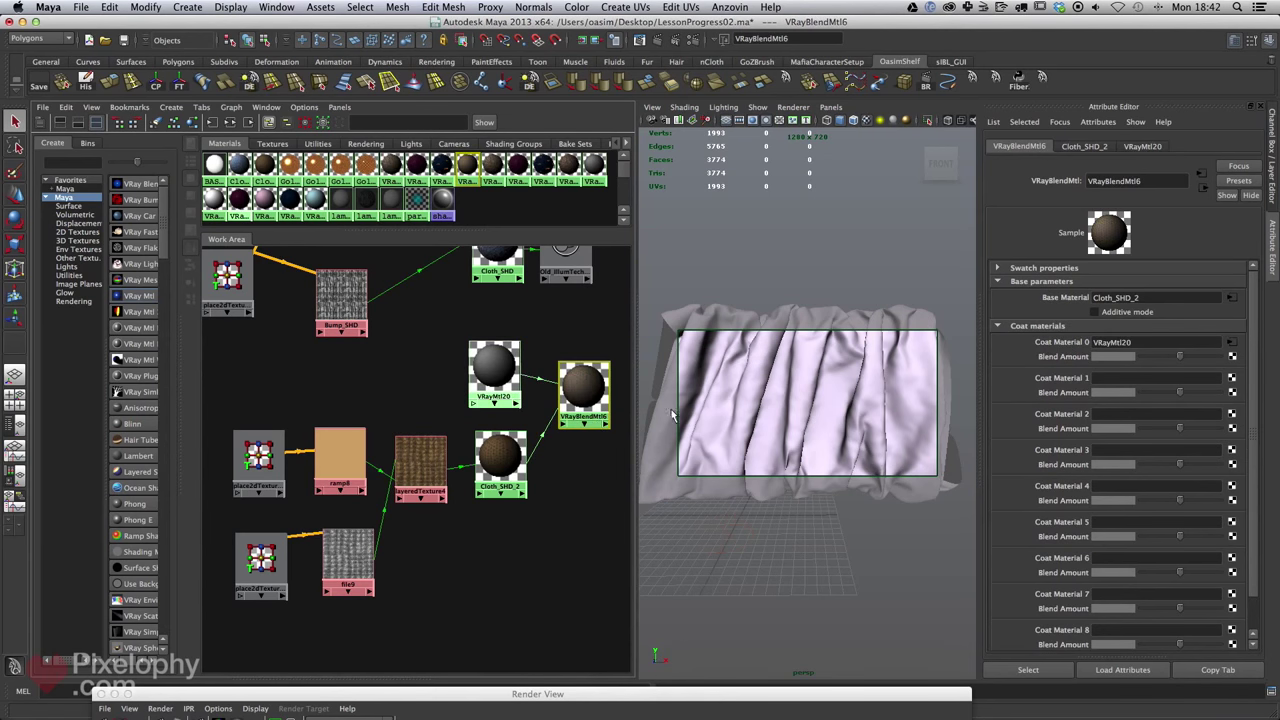
Set the new coat material's Diffuse Color to a pale beige with saturation 0.078 and value 0.898.
alt+middle_drag(519, 400, 553, 416)
click(536, 392)
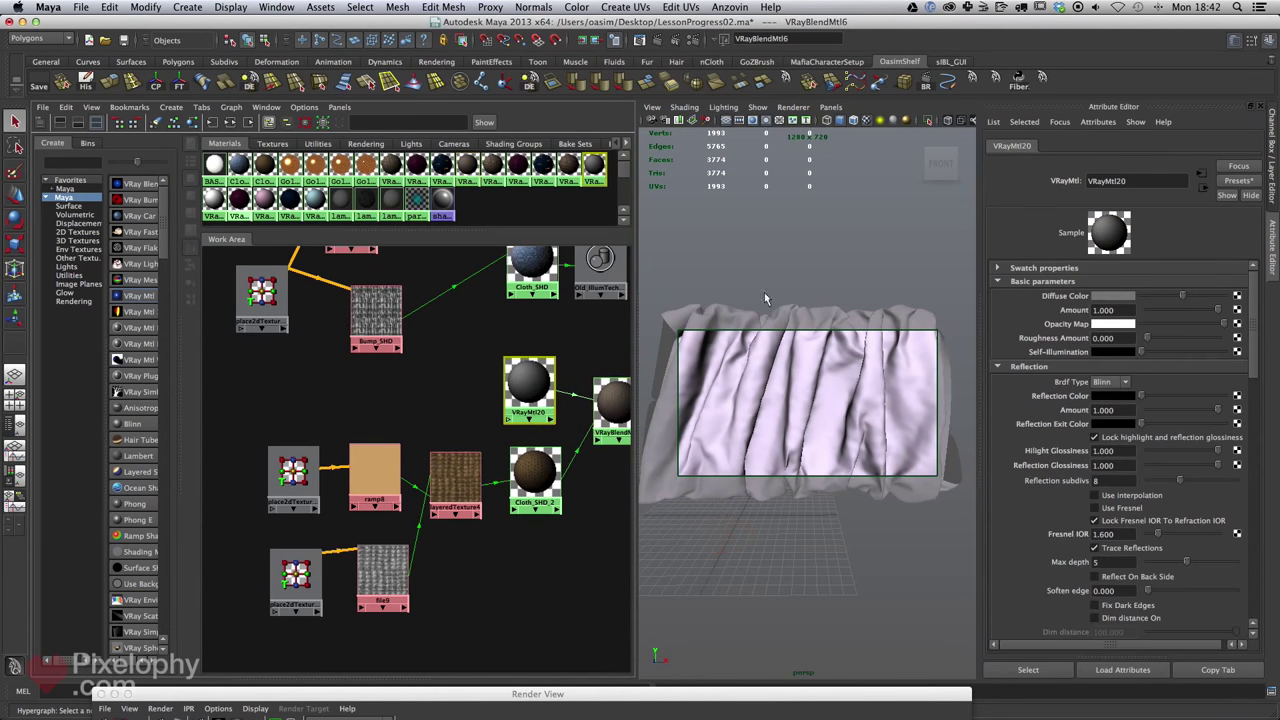
click(1105, 297)
click(1018, 306)
drag(1085, 349, 1048, 350)
drag(1130, 364, 1141, 364)
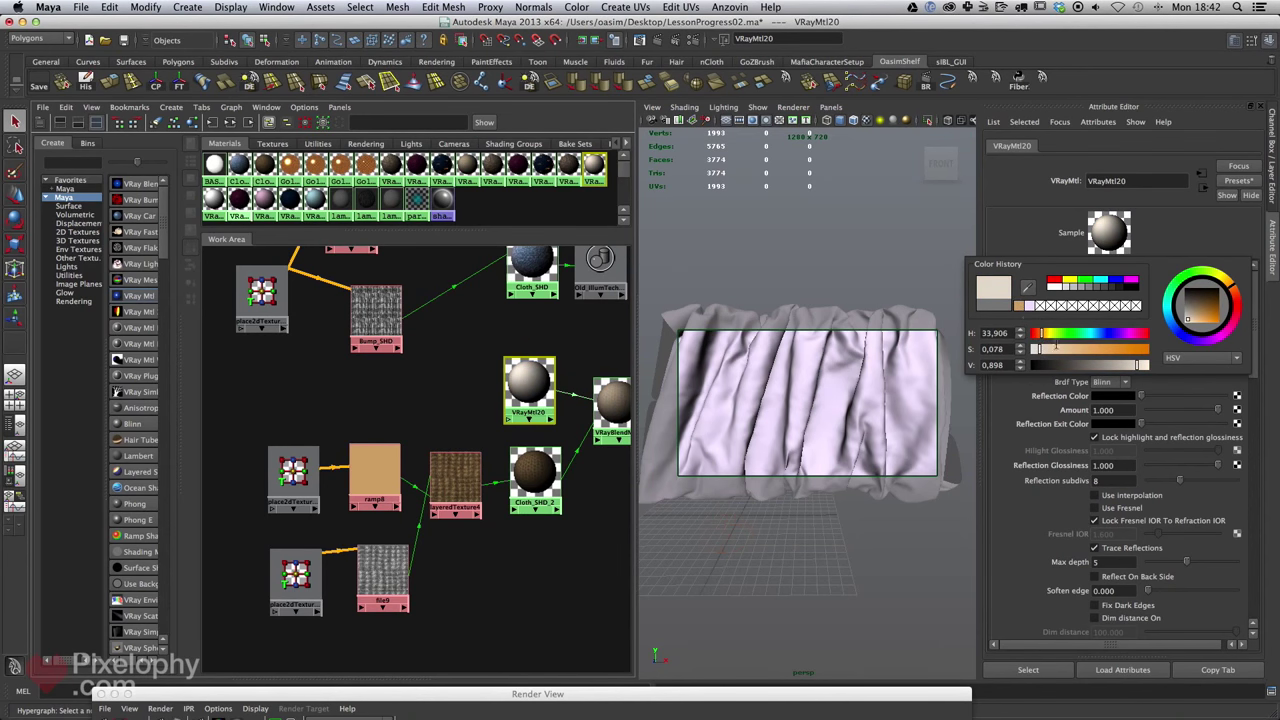
Try the blend material's Coat Material 0 Blend Amount at black, full white and a mid grey.
mouse_move(523, 431)
alt+middle_down()
mouse_move(448, 440)
mouse_move(530, 424)
alt+middle_up()
alt+right_drag(530, 424, 555, 411)
click(556, 410)
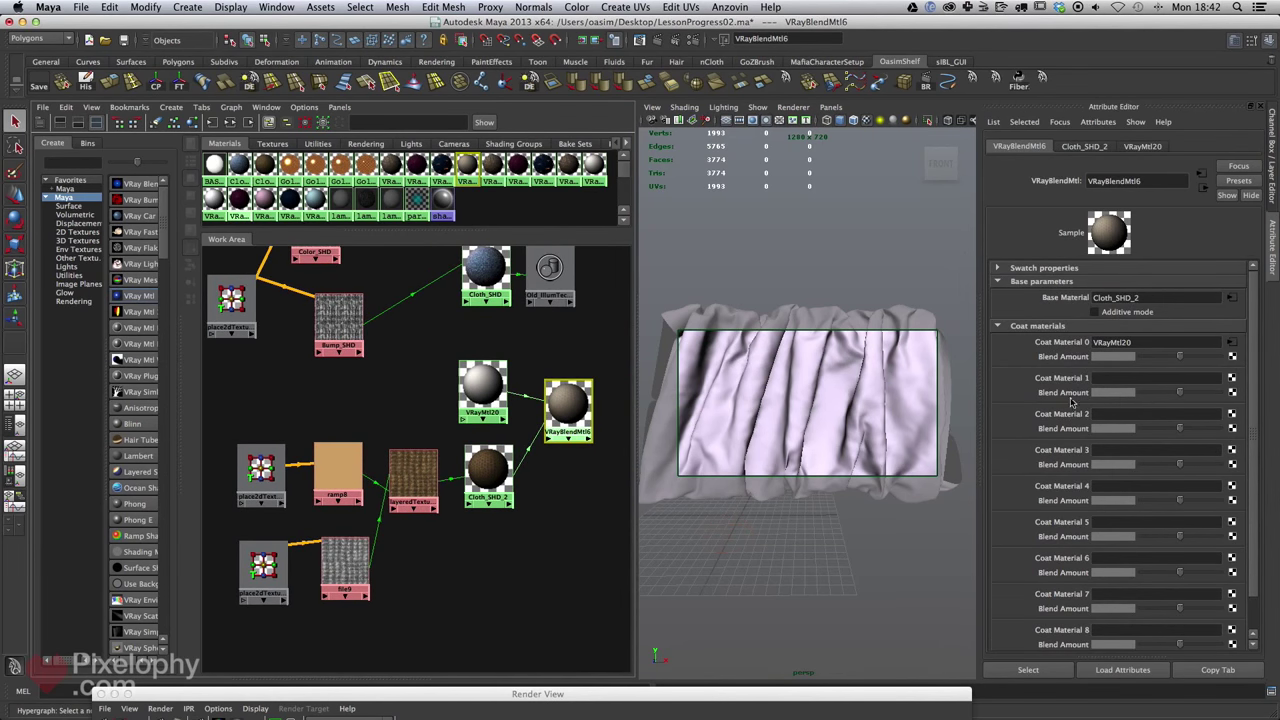
drag(1170, 360, 1130, 370)
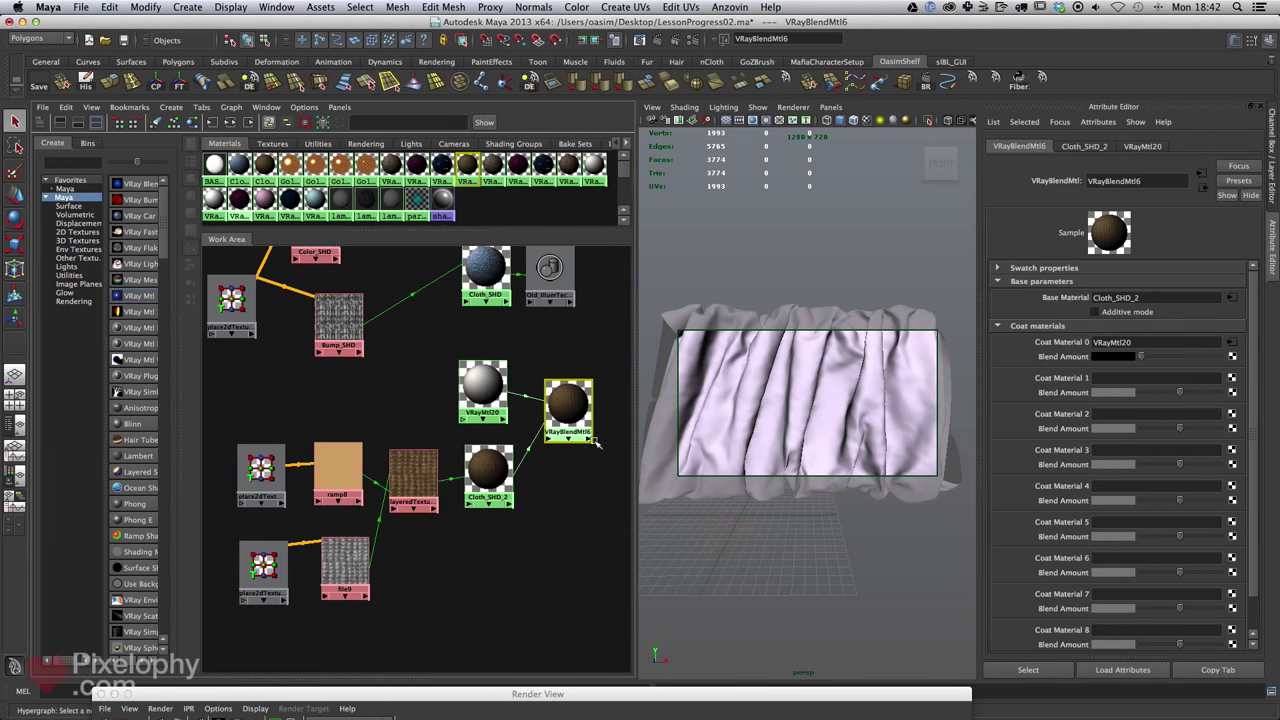
drag(495, 370, 501, 361)
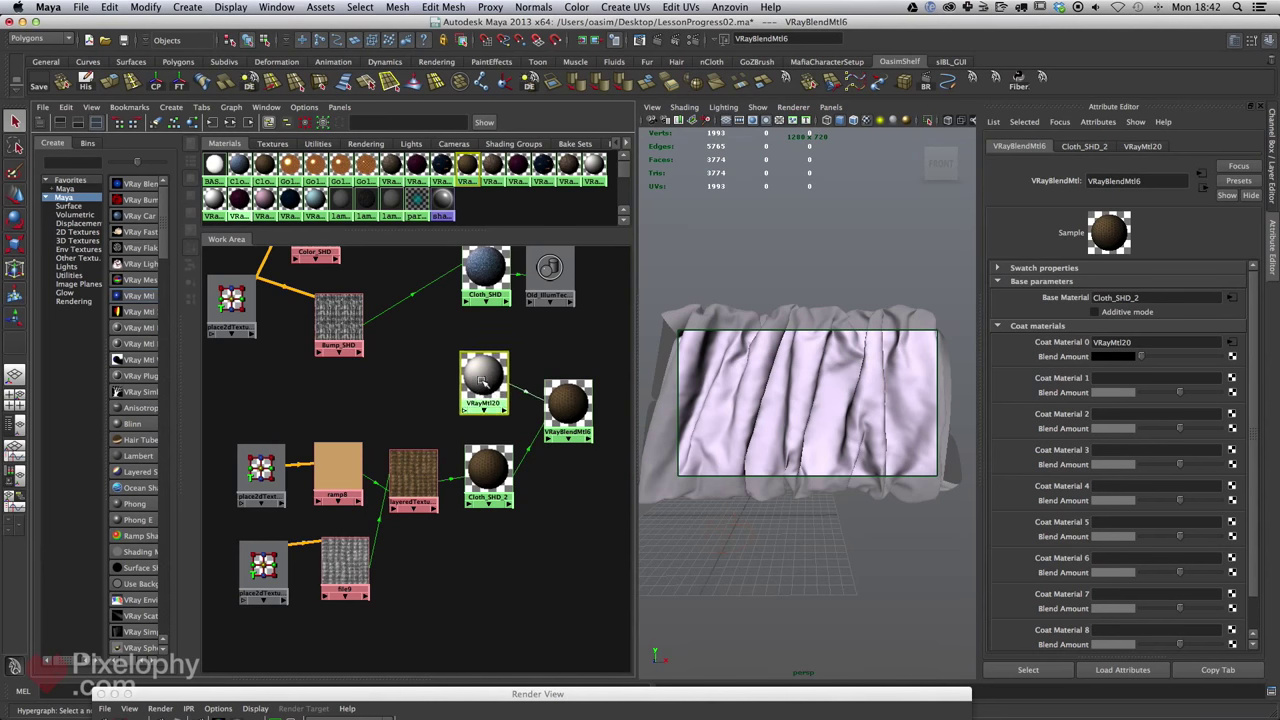
click(570, 418)
drag(1167, 358, 1235, 358)
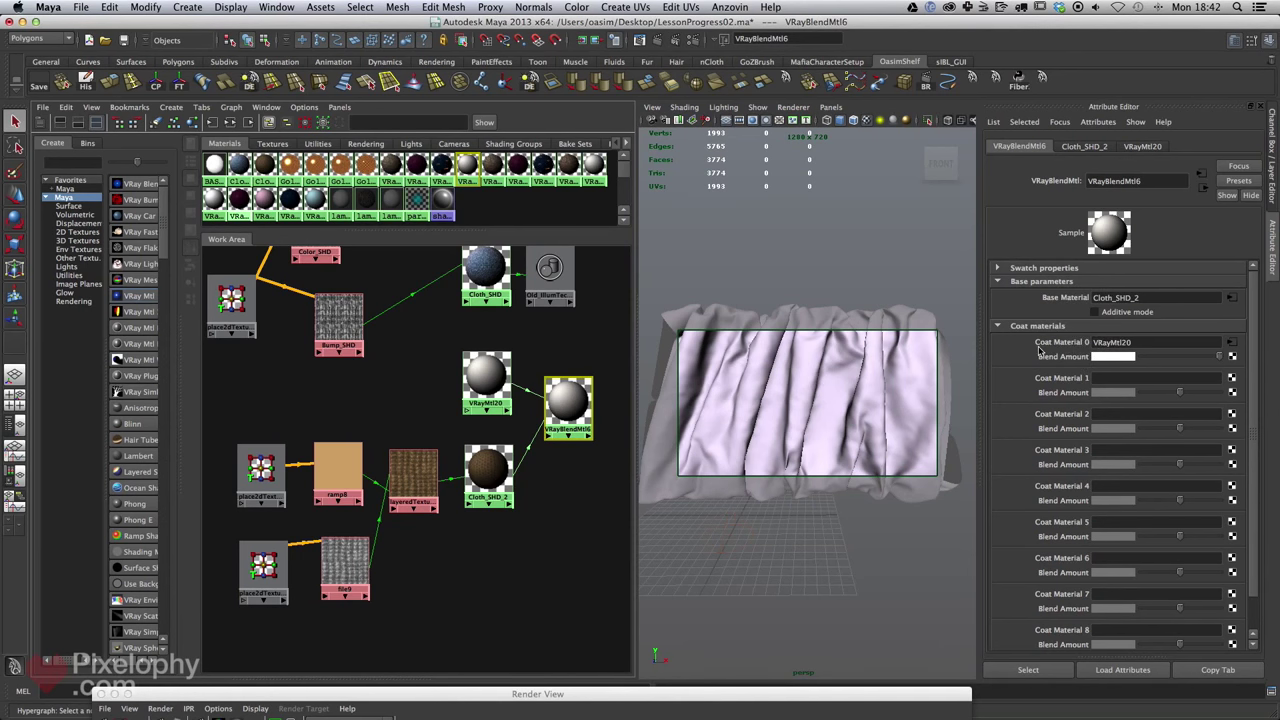
mouse_move(1221, 358)
mouse_down()
mouse_move(1159, 358)
mouse_move(1241, 356)
mouse_up()
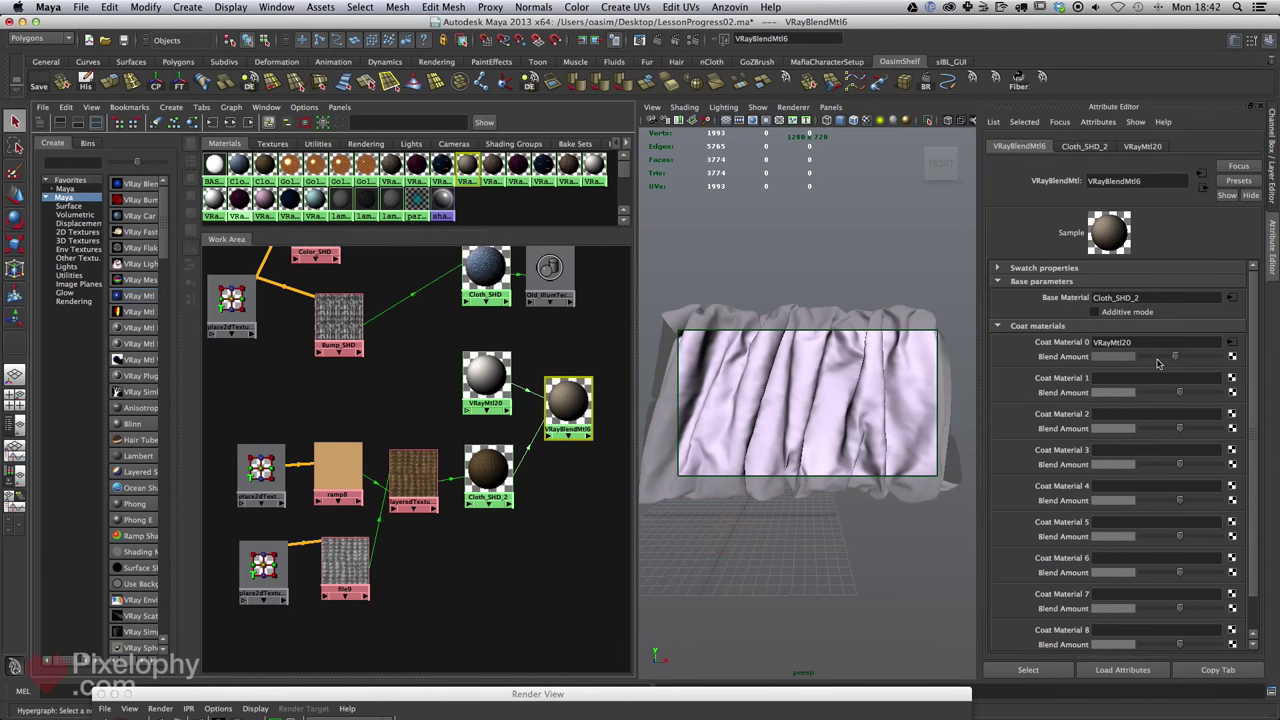
Duplicate the FacingRatio_RAMP and its sampler info node, and place both copies below the Cloth_SHD_2 network.
alt+middle_drag(557, 450, 595, 578)
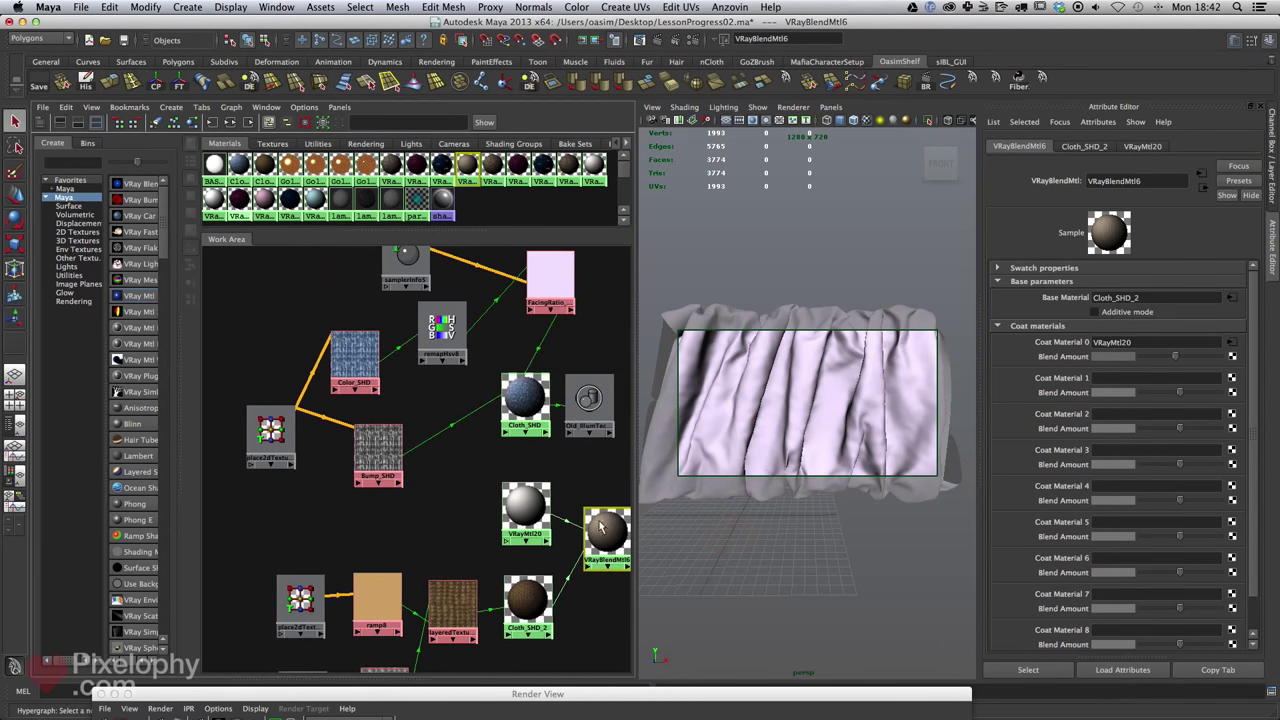
mouse_move(557, 326)
alt+middle_down()
mouse_move(533, 374)
mouse_move(500, 304)
mouse_move(555, 327)
alt+middle_up()
click(546, 334)
key(ctrl+d)
drag(255, 516, 452, 547)
click(397, 287)
key(ctrl+d)
drag(262, 600, 364, 580)
alt+middle_drag(472, 482, 492, 207)
drag(477, 295, 511, 508)
drag(431, 520, 430, 521)
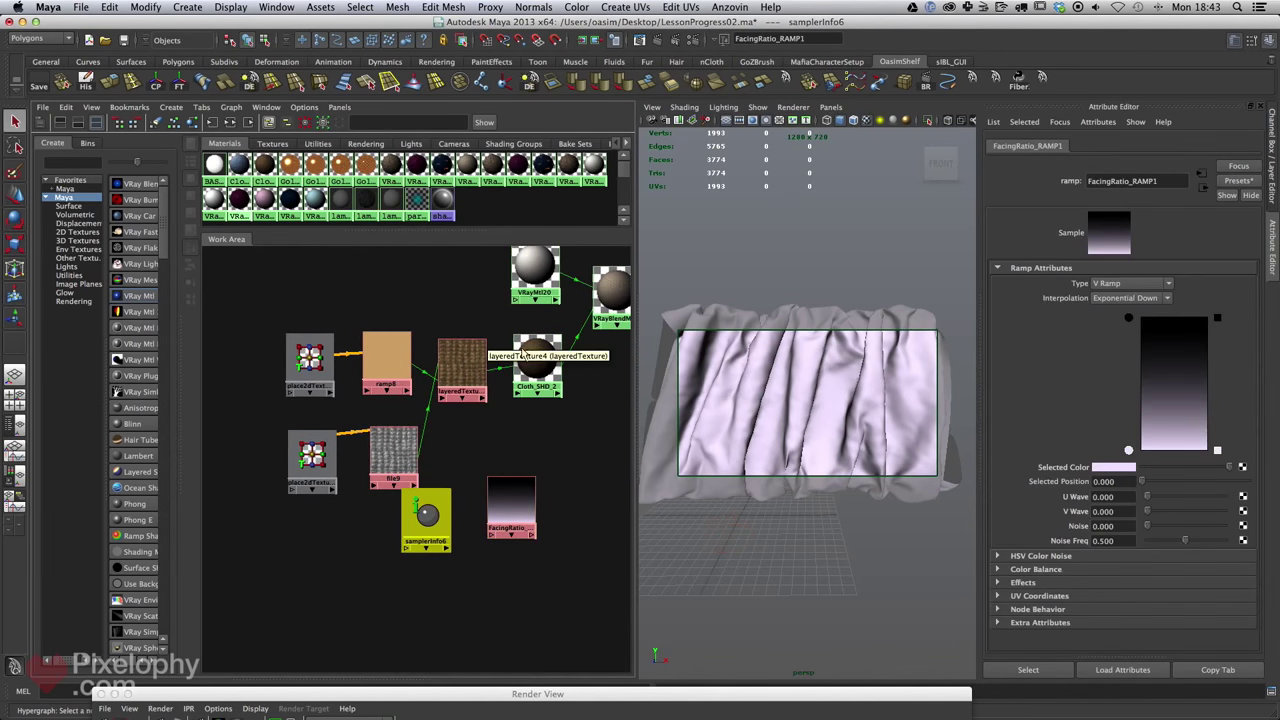
Change the duplicated facing-ratio ramp's lilac colour at position 0.000 to pure white.
alt+middle_drag(466, 491, 428, 505)
click(473, 523)
click(1118, 468)
drag(1184, 463, 1271, 462)
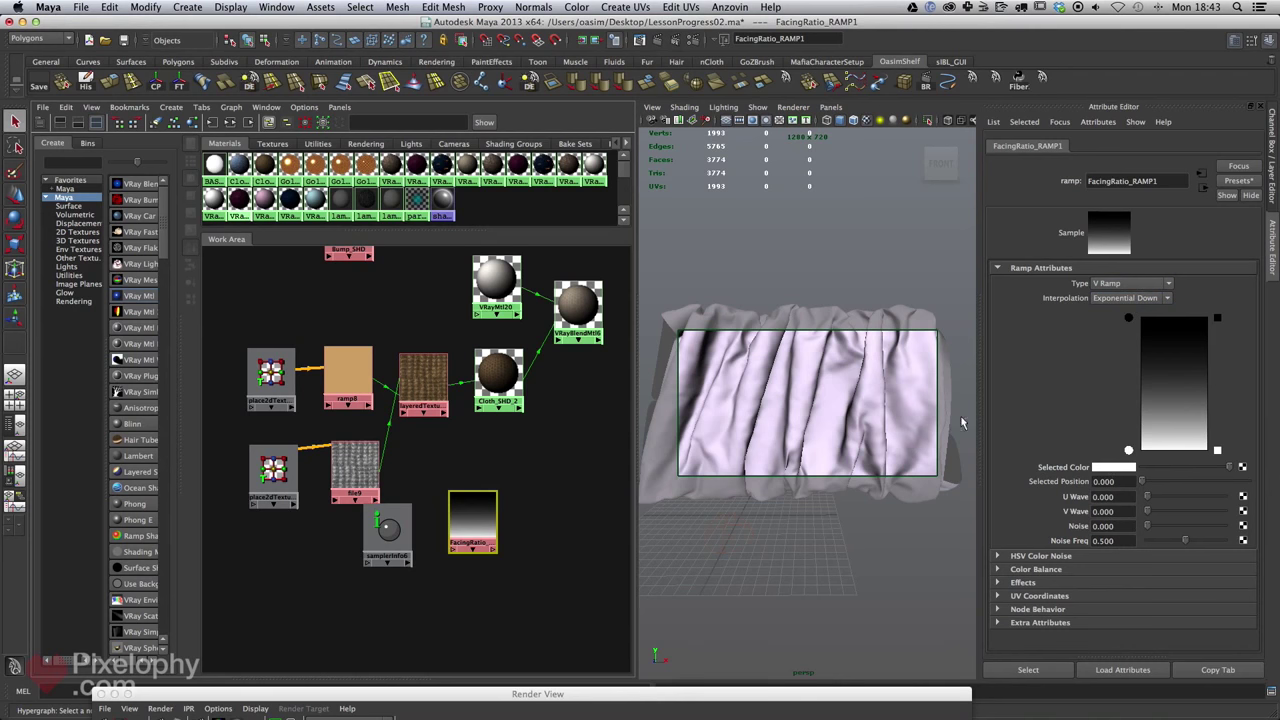
Connect the duplicated sampler info's facingRatio output to both uCoord and vCoord of FacingRatio_RAMP1.
drag(474, 512, 514, 494)
drag(390, 524, 437, 510)
middle_drag(437, 510, 528, 503)
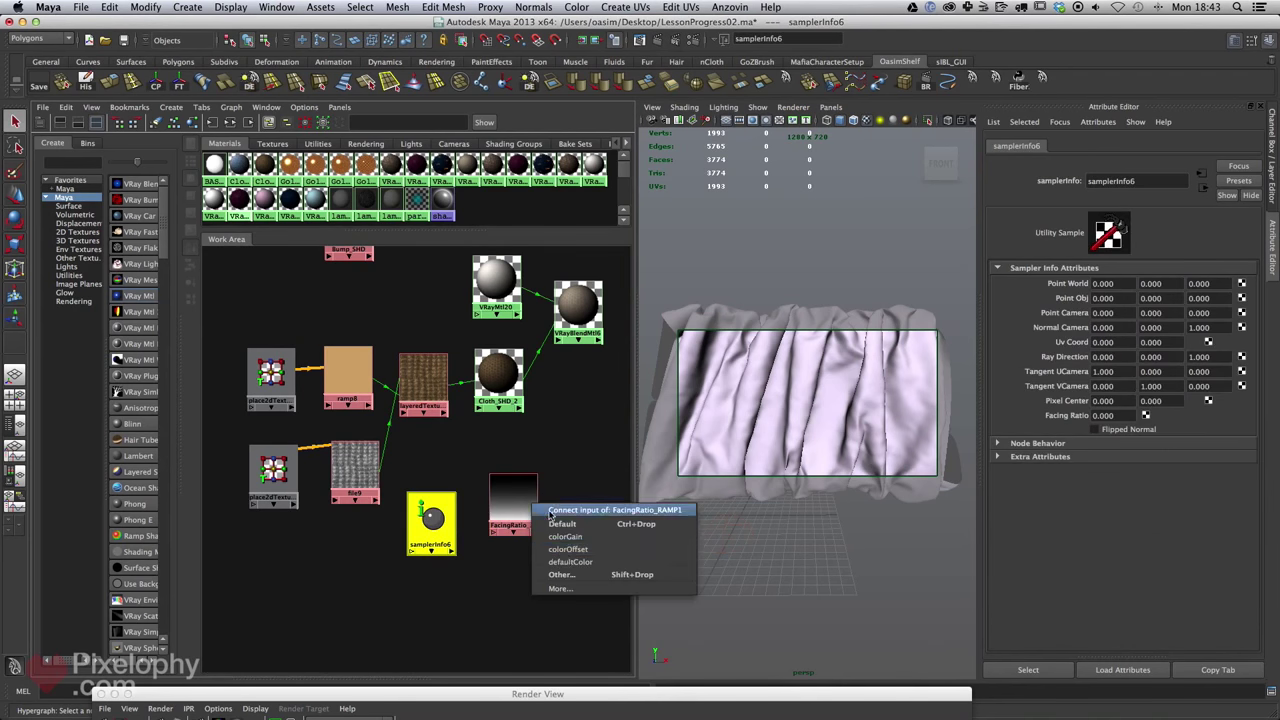
click(561, 574)
click(697, 359)
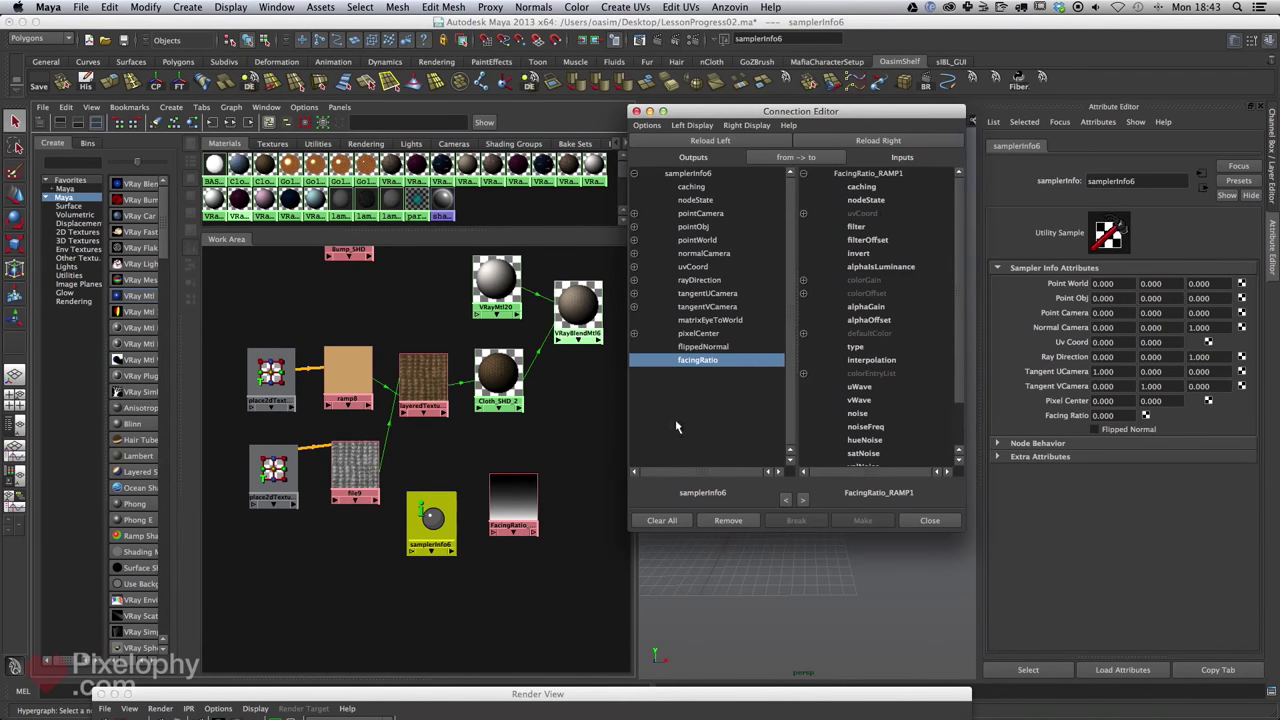
click(803, 213)
click(860, 240)
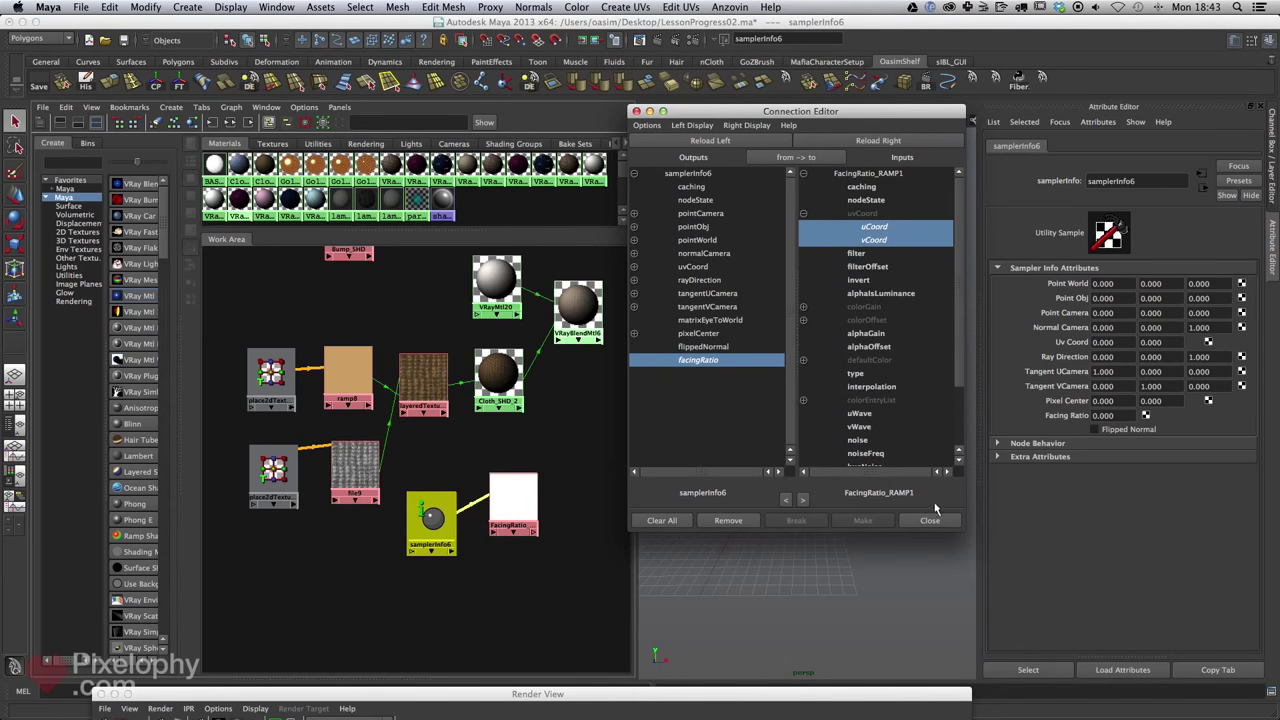
click(929, 520)
Rename the VRay Blend material ClothBlend and connect FacingRatio_RAMP1 to its Coat Material 0 Blend Amount.
click(556, 308)
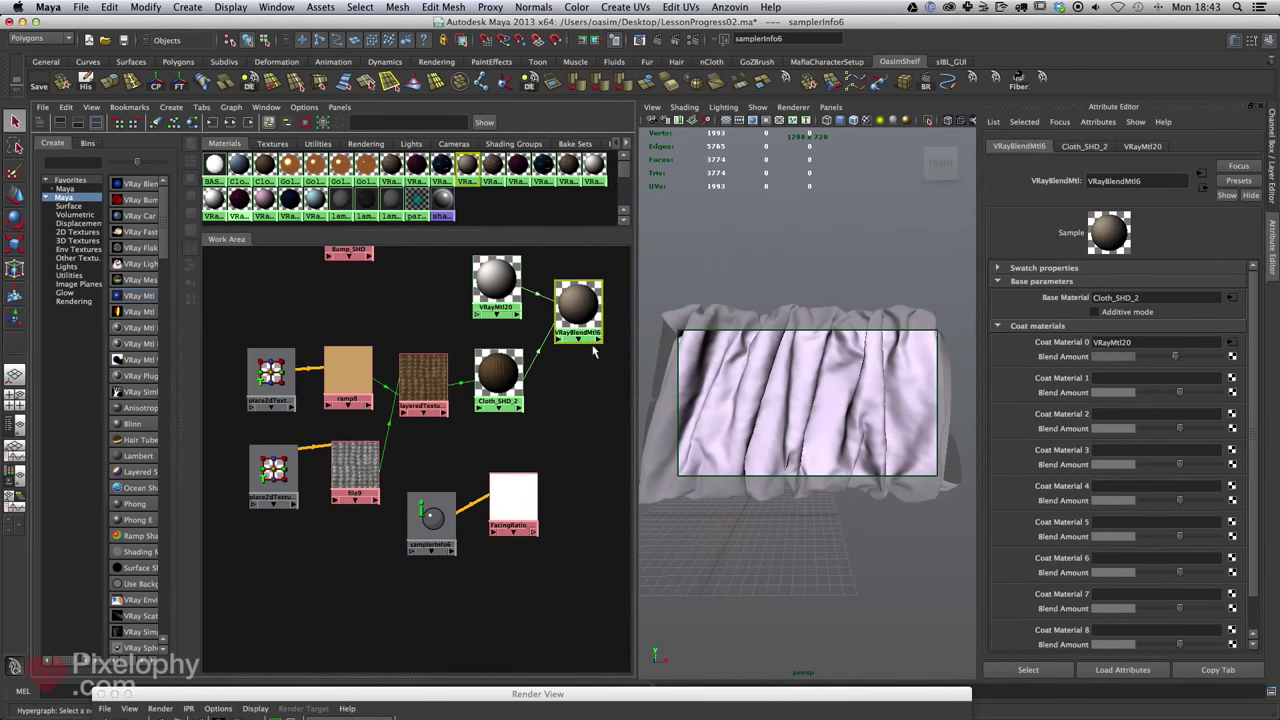
click(1174, 180)
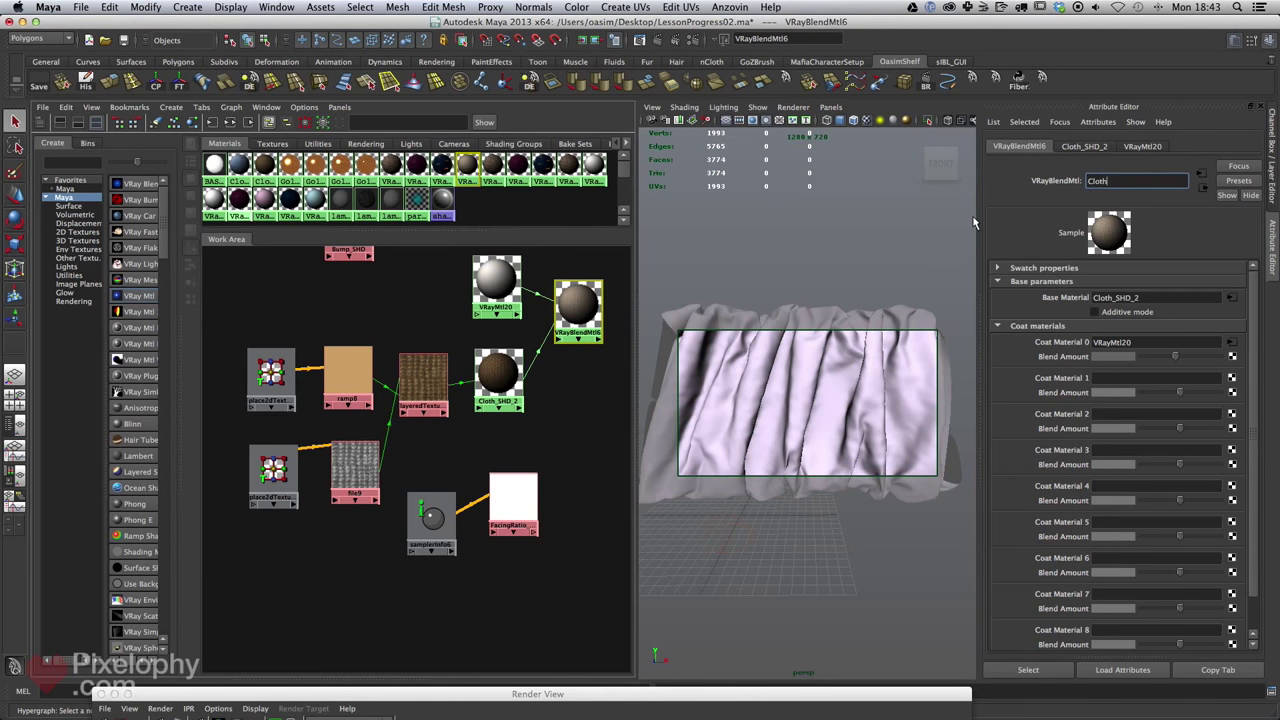
text(ClothBlend)
key(Return)
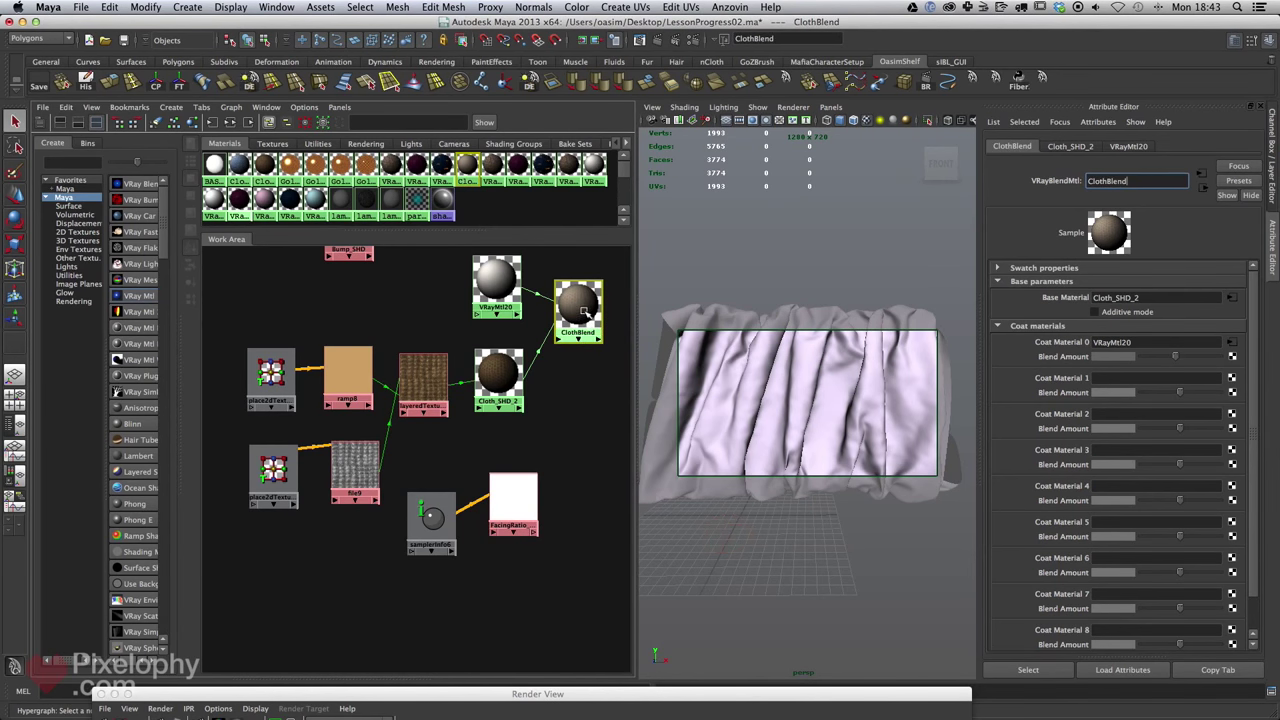
middle_drag(509, 497, 1062, 360)
Inspect the ClothBlend preview swatch up close to check the coat's falloff around the sphere's edges.
key(f)
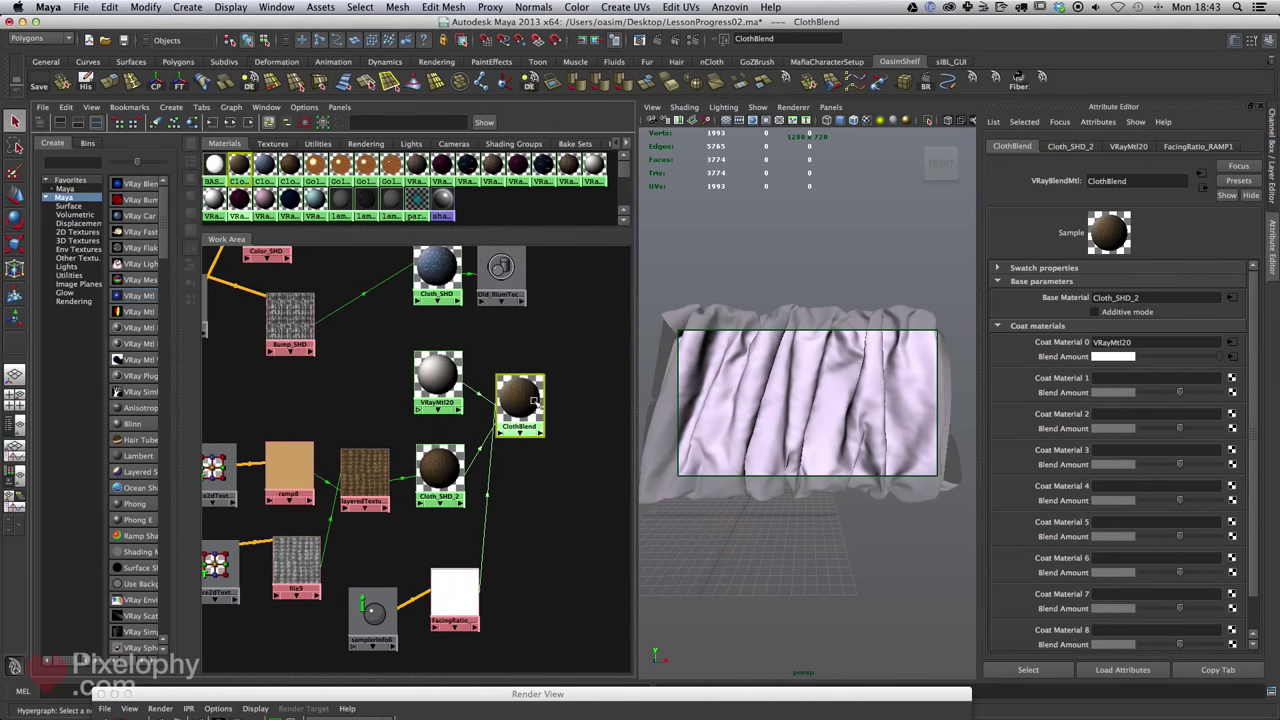
alt+middle_drag(516, 418, 603, 426)
alt+middle_drag(418, 411, 511, 443)
scroll(569, 441, down, 2)
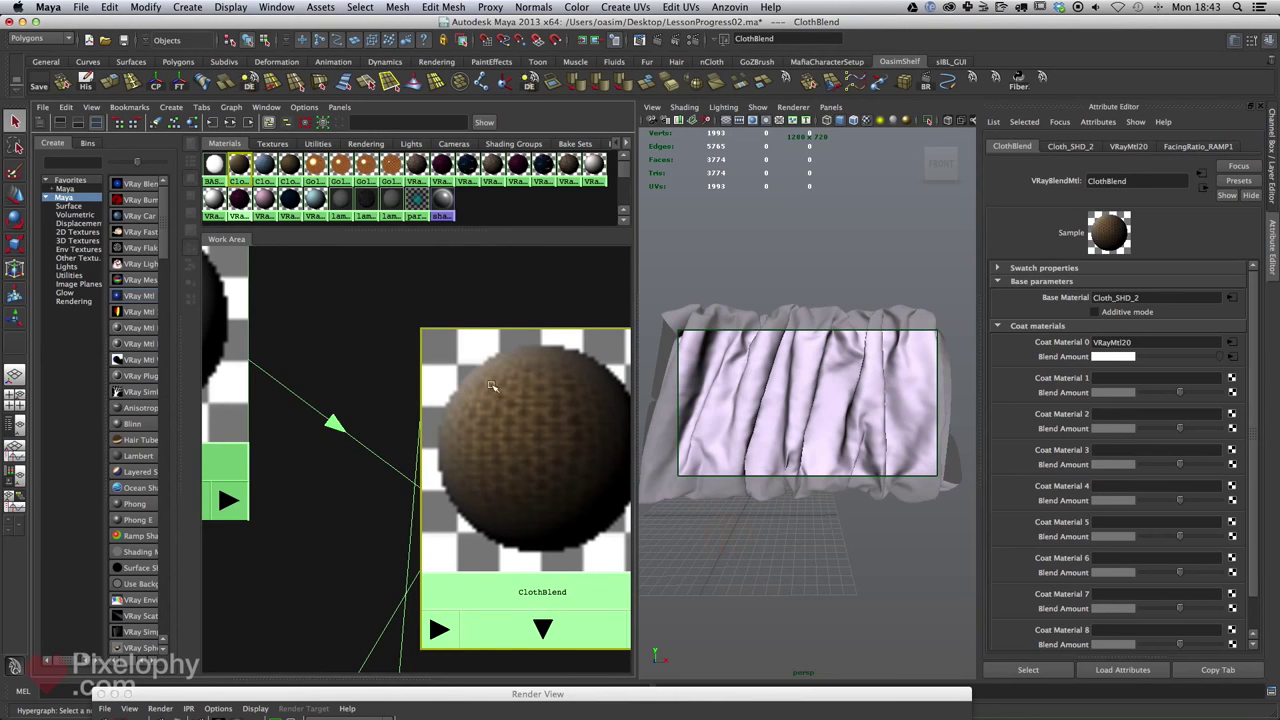
alt+middle_drag(567, 408, 560, 448)
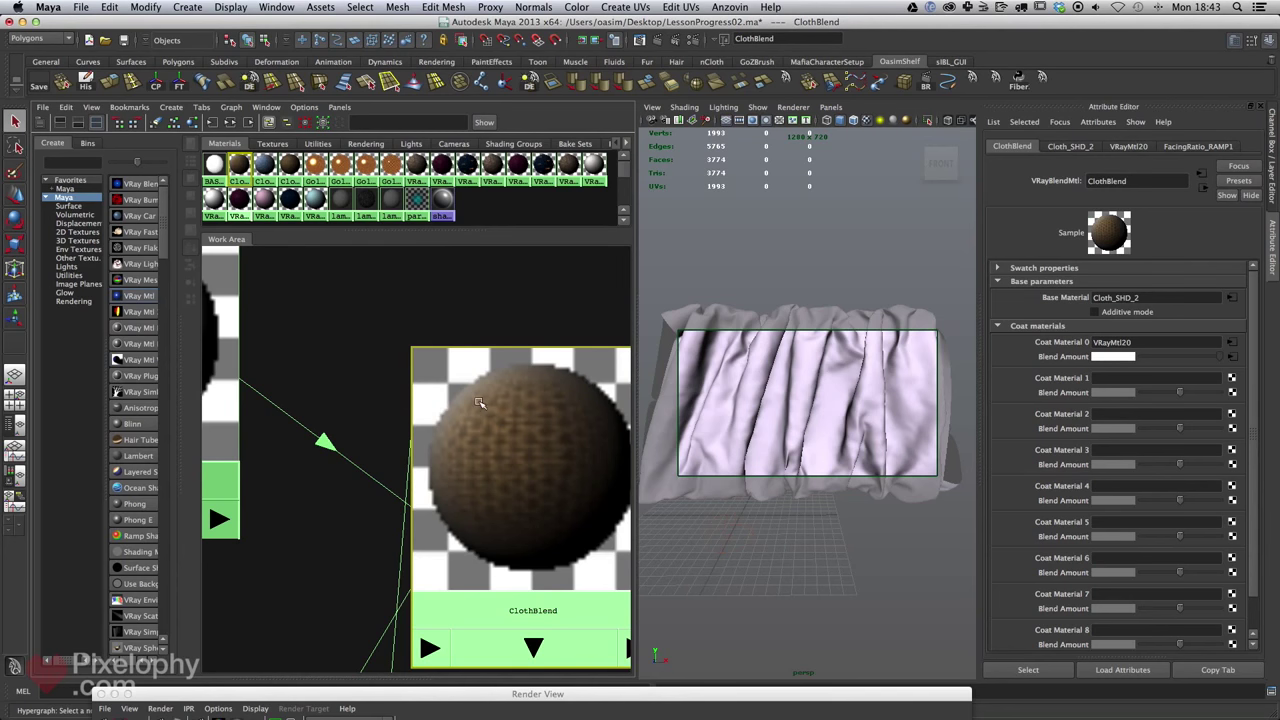
alt+middle_drag(485, 411, 542, 390)
alt+right_drag(542, 390, 527, 414)
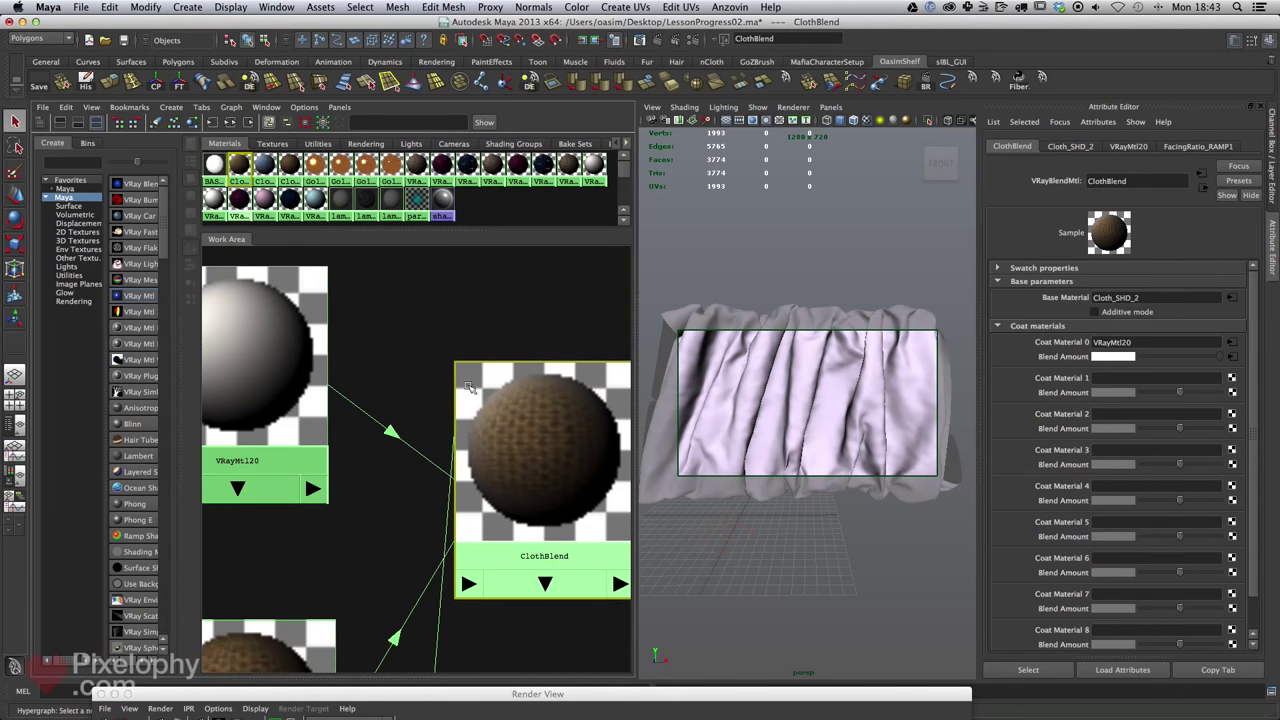
alt+middle_drag(464, 414, 510, 374)
alt+middle_drag(616, 396, 556, 441)
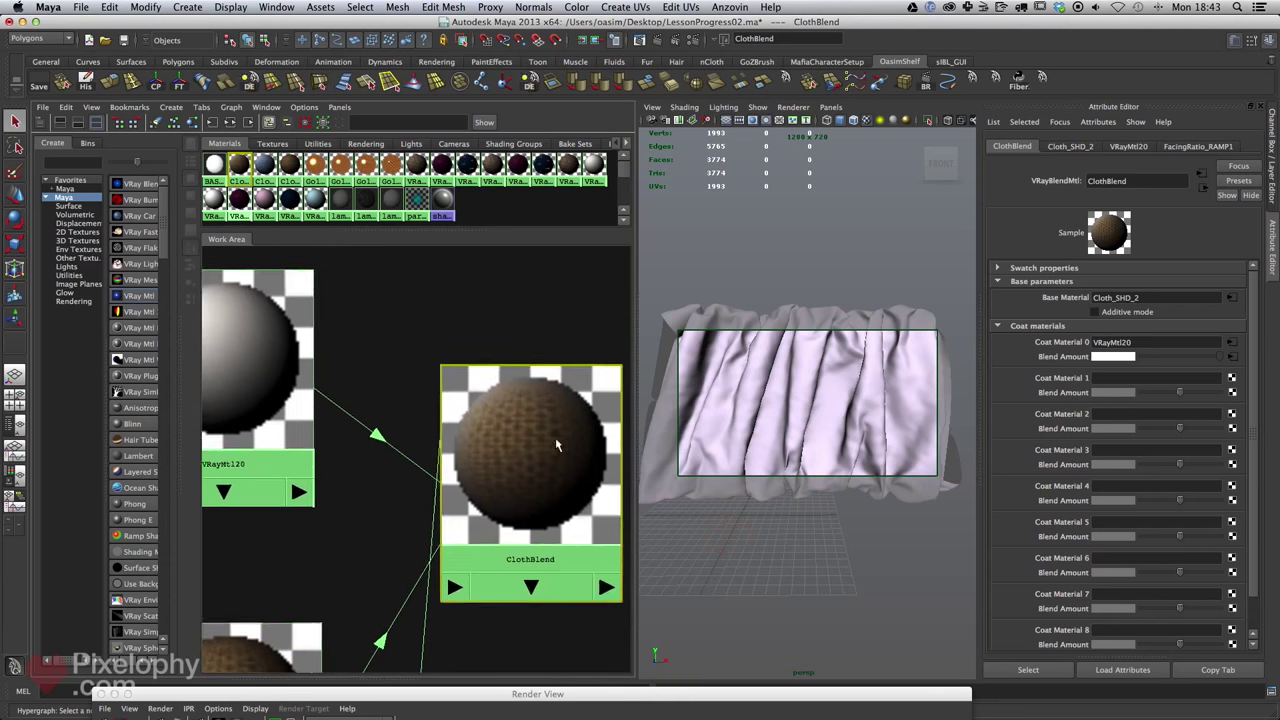
Review the original Cloth_SHD network against the new ClothBlend network, including the Cloth_SHD_2 base material.
scroll(557, 445, down, 5)
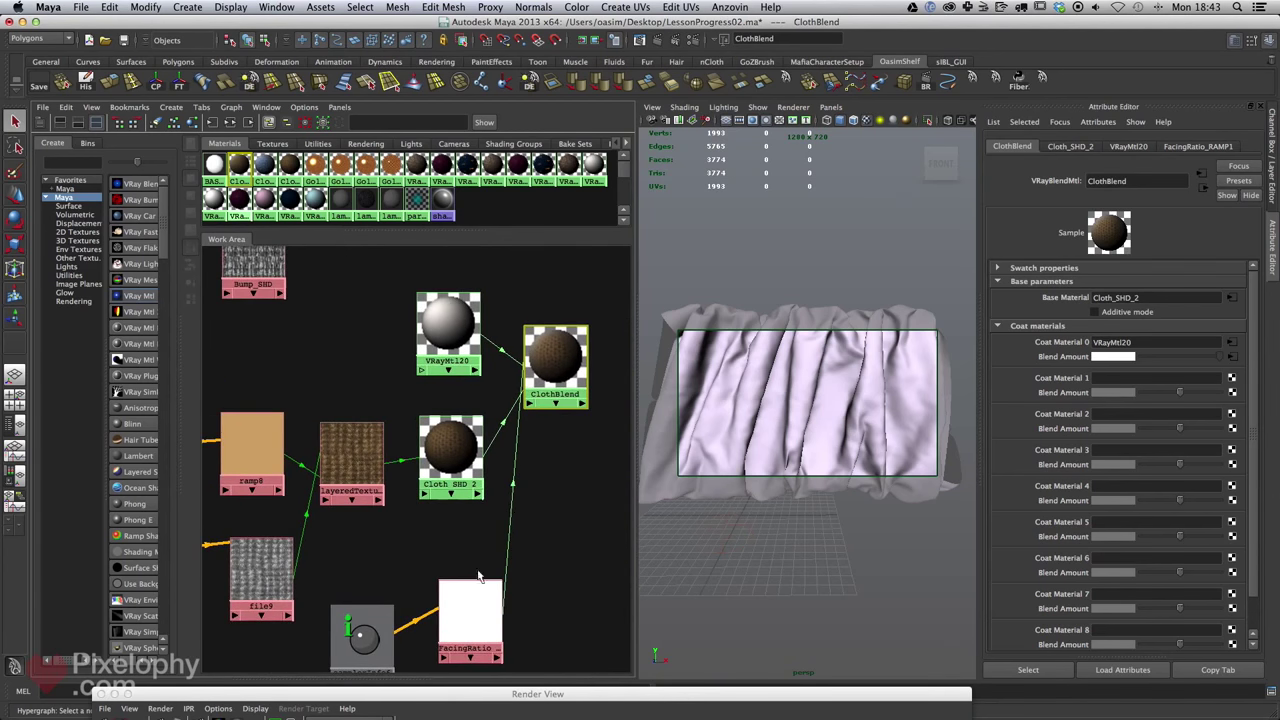
alt+middle_drag(476, 549, 523, 500)
alt+right_drag(523, 500, 474, 491)
alt+middle_drag(470, 470, 510, 530)
alt+middle_drag(542, 429, 535, 585)
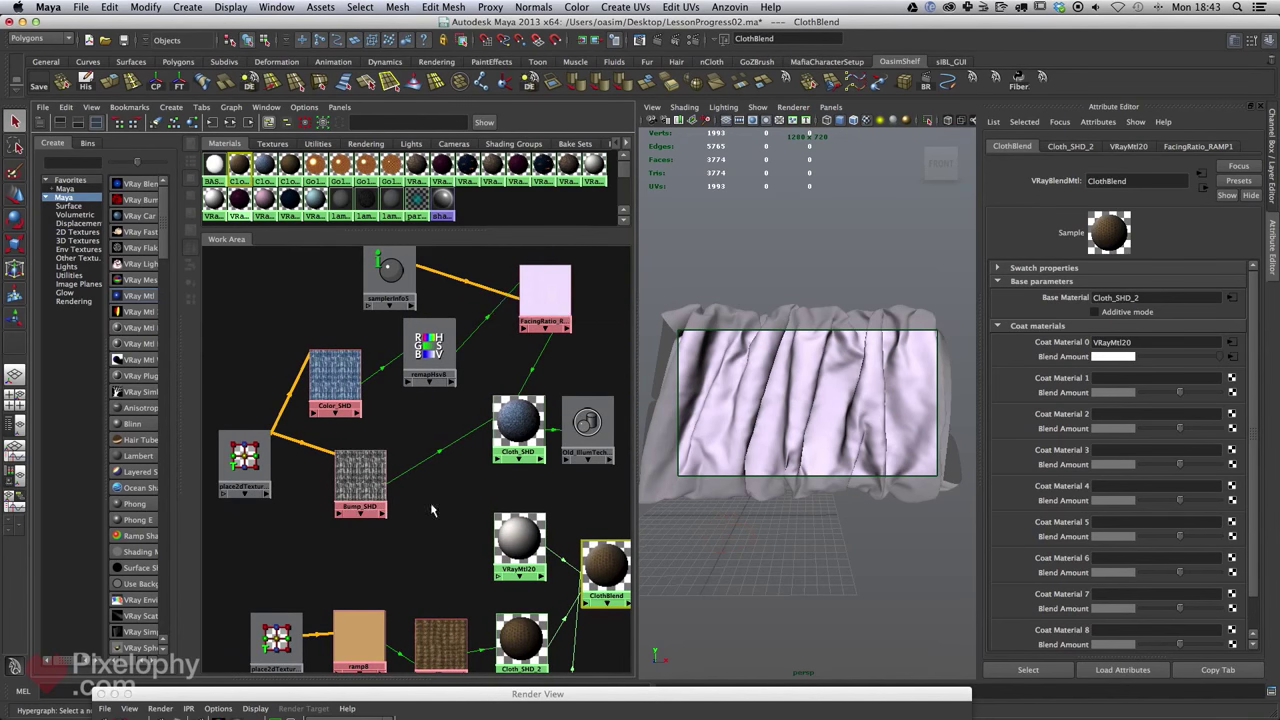
alt+middle_drag(463, 548, 437, 435)
alt+right_drag(460, 483, 458, 460)
alt+middle_drag(458, 460, 436, 352)
alt+middle_drag(442, 422, 454, 454)
drag(327, 293, 334, 281)
click(483, 455)
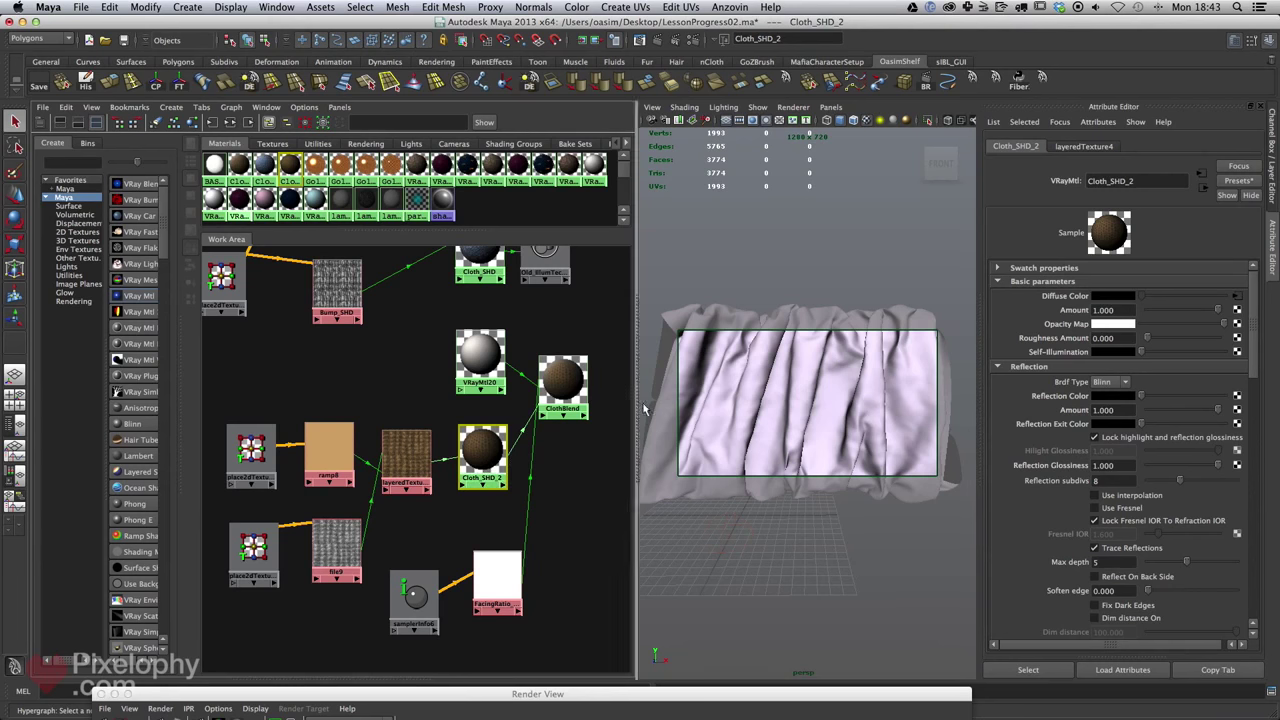
Examine how VRayMtl20 and Cloth_SHD_2 feed into ClothBlend and how its swatch looks without bump.
alt+middle_drag(512, 452, 464, 451)
scroll(462, 452, up, 5)
alt+right_drag(488, 474, 458, 451)
alt+middle_drag(458, 451, 354, 438)
alt+right_drag(452, 479, 489, 473)
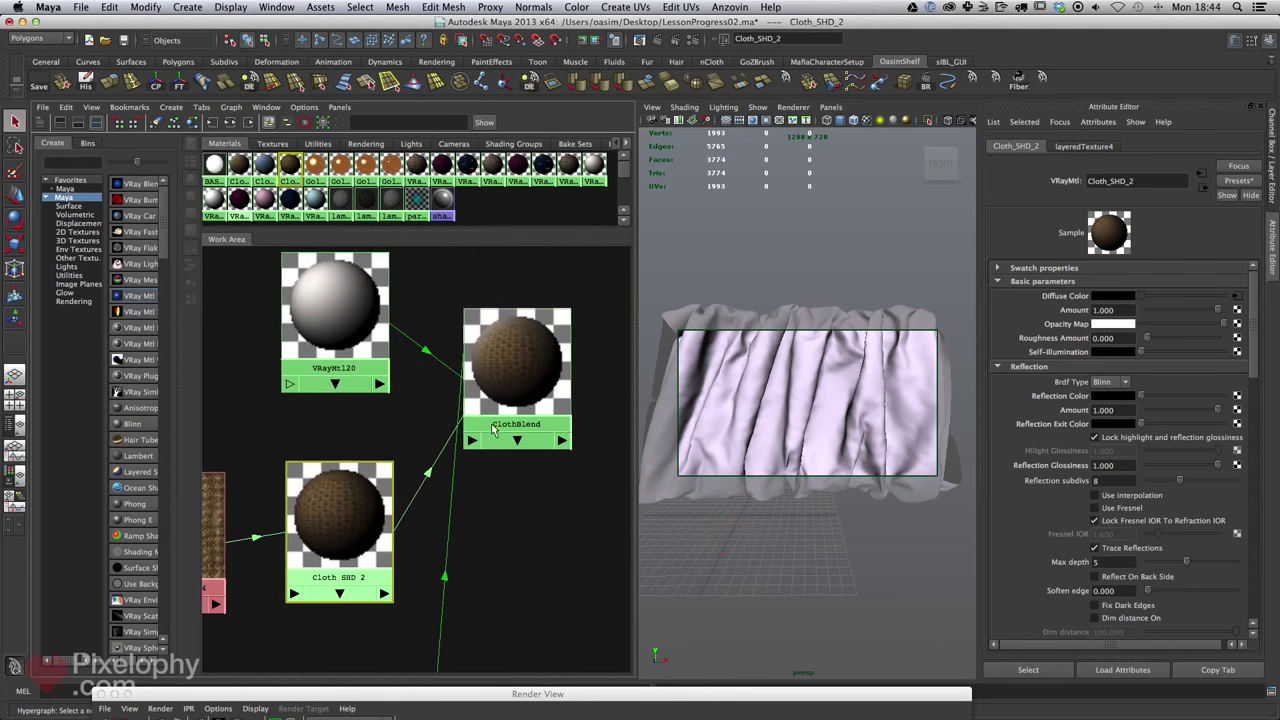
alt+middle_drag(530, 378, 538, 356)
alt+right_drag(538, 356, 562, 462)
alt+middle_drag(457, 431, 334, 524)
middle_drag(443, 380, 446, 383)
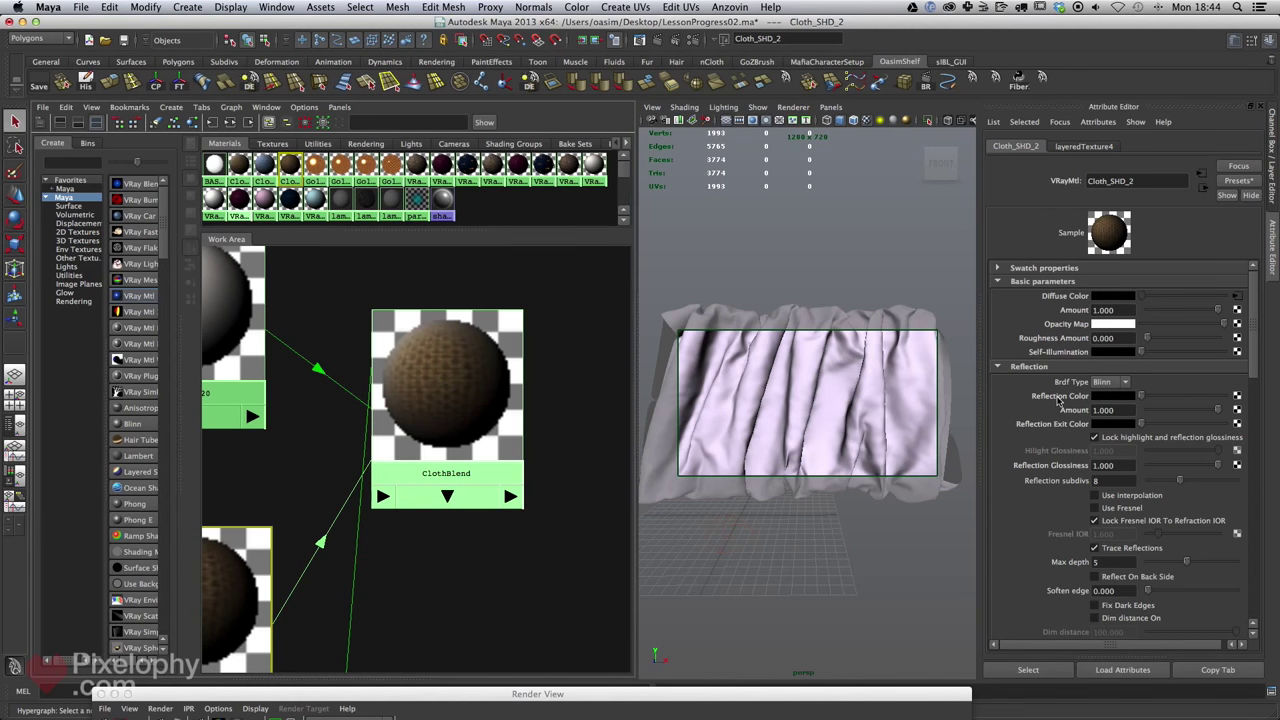
Create a VRay Bump material and connect ClothBlend to its Base Material.
alt+middle_drag(469, 489, 533, 507)
mouse_move(483, 437)
alt+middle_down()
mouse_move(534, 456)
mouse_move(496, 436)
alt+middle_up()
scroll(474, 443, down, 3)
drag(484, 449, 514, 446)
alt+middle_drag(466, 463, 382, 532)
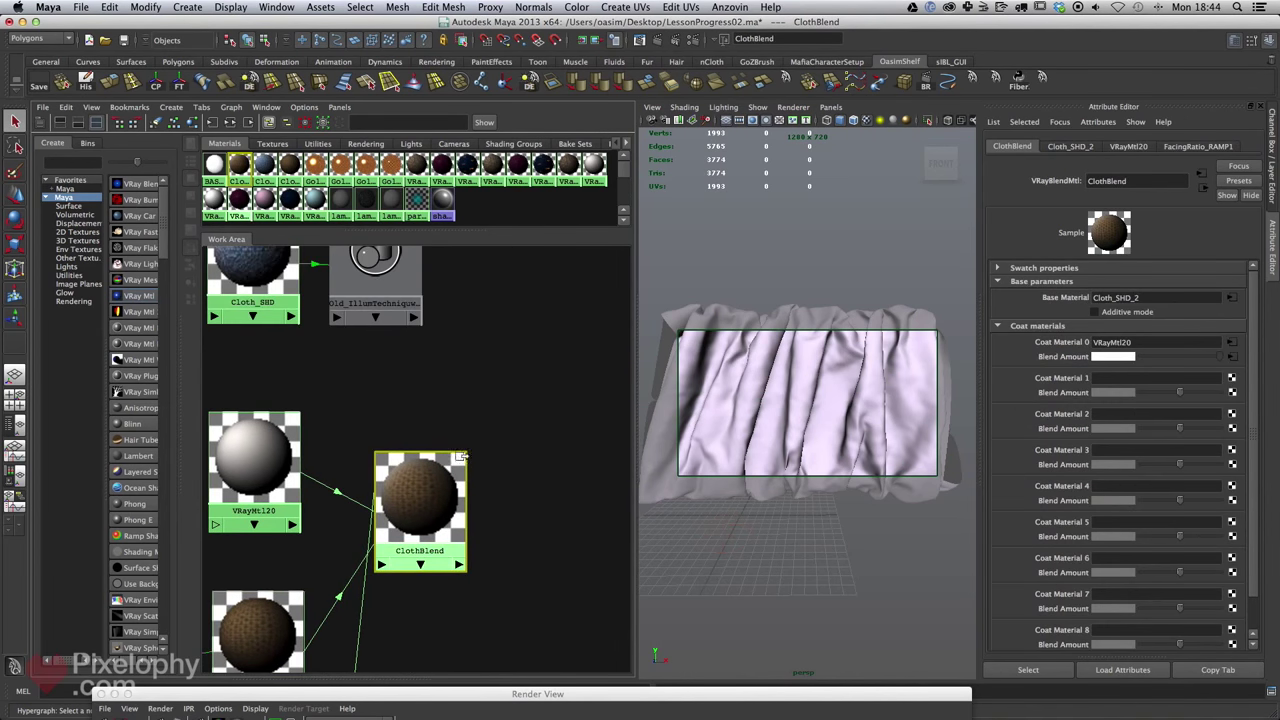
click(155, 205)
drag(267, 314, 570, 416)
alt+middle_drag(443, 539, 1066, 300)
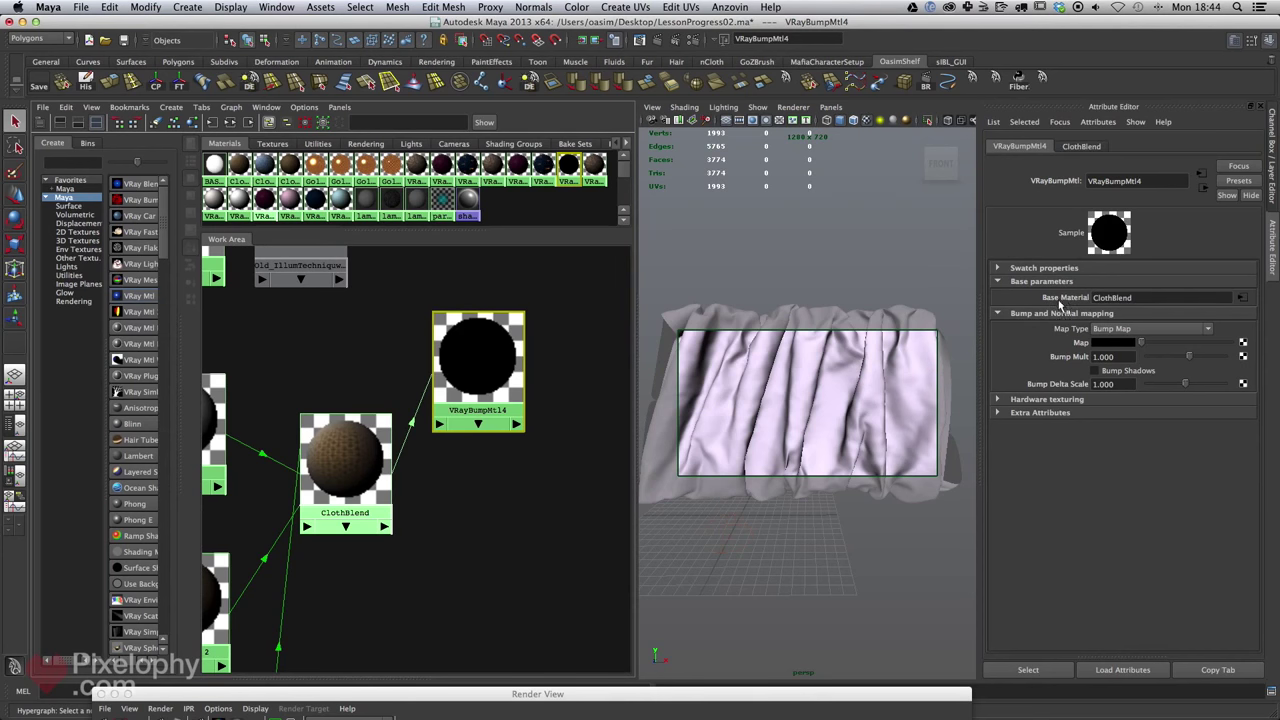
alt+middle_drag(509, 424, 489, 428)
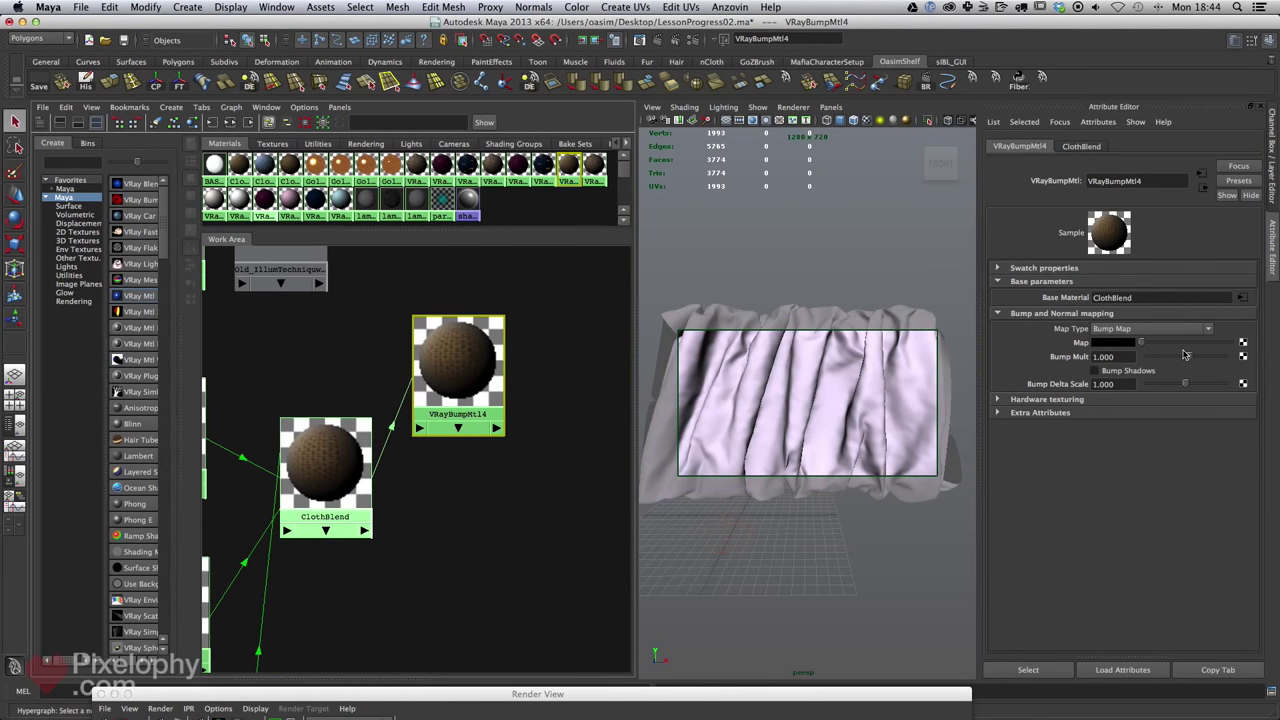
Duplicate the Bump_SHD file texture of the original cloth together with its shading network.
alt+middle_drag(447, 455, 499, 504)
alt+right_drag(499, 504, 394, 437)
alt+middle_drag(371, 431, 502, 423)
alt+middle_drag(302, 390, 333, 392)
alt+right_drag(333, 393, 334, 414)
alt+middle_drag(334, 414, 309, 342)
click(340, 401)
drag(311, 345, 336, 358)
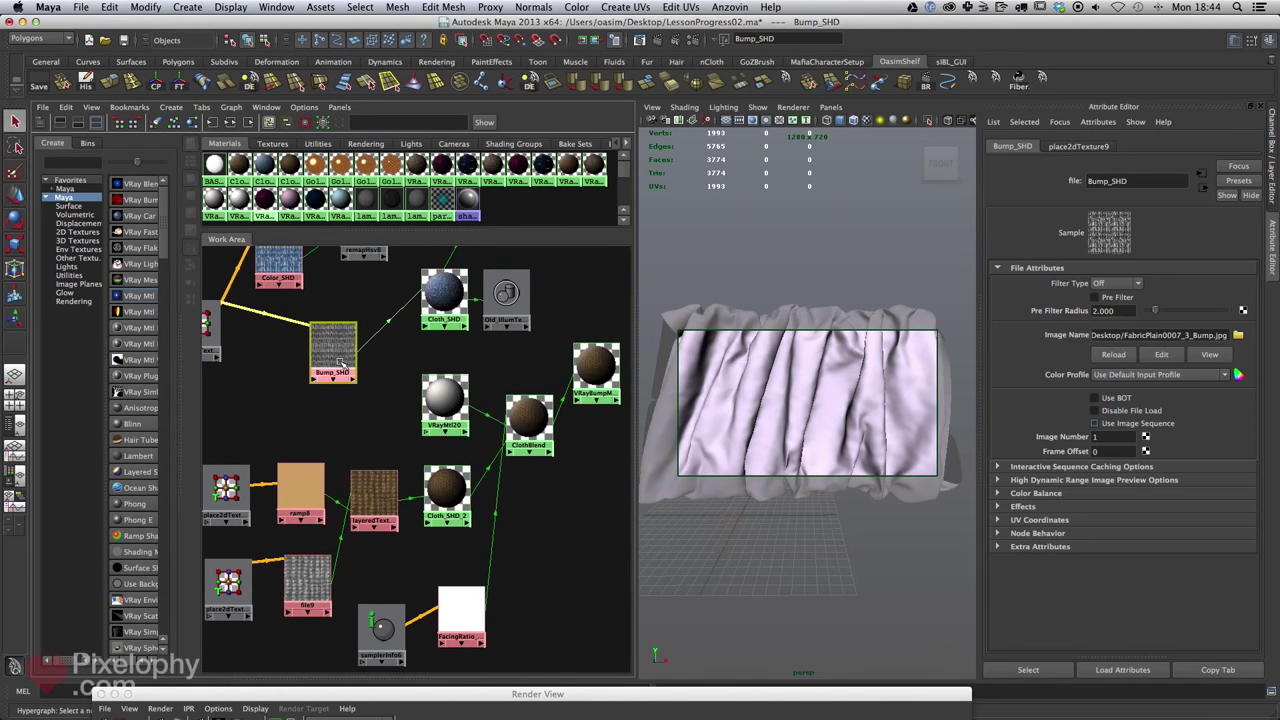
click(65, 108)
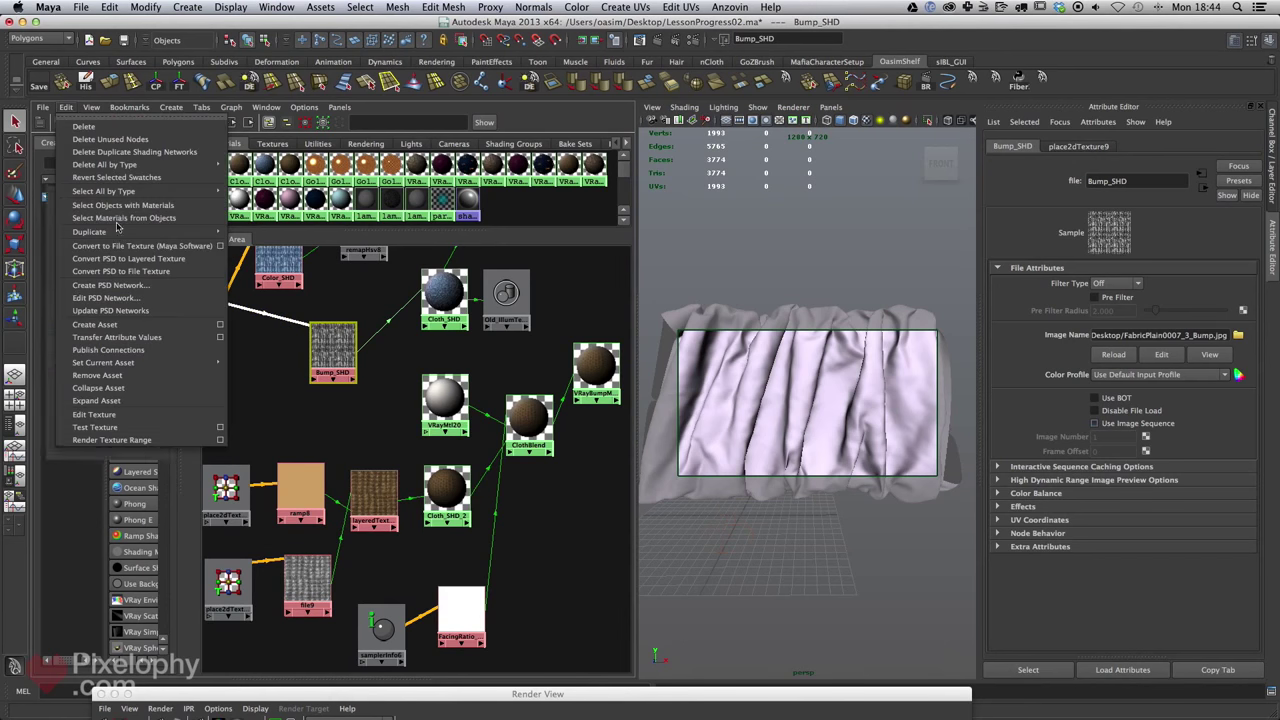
mouse_move(220, 237)
click(273, 232)
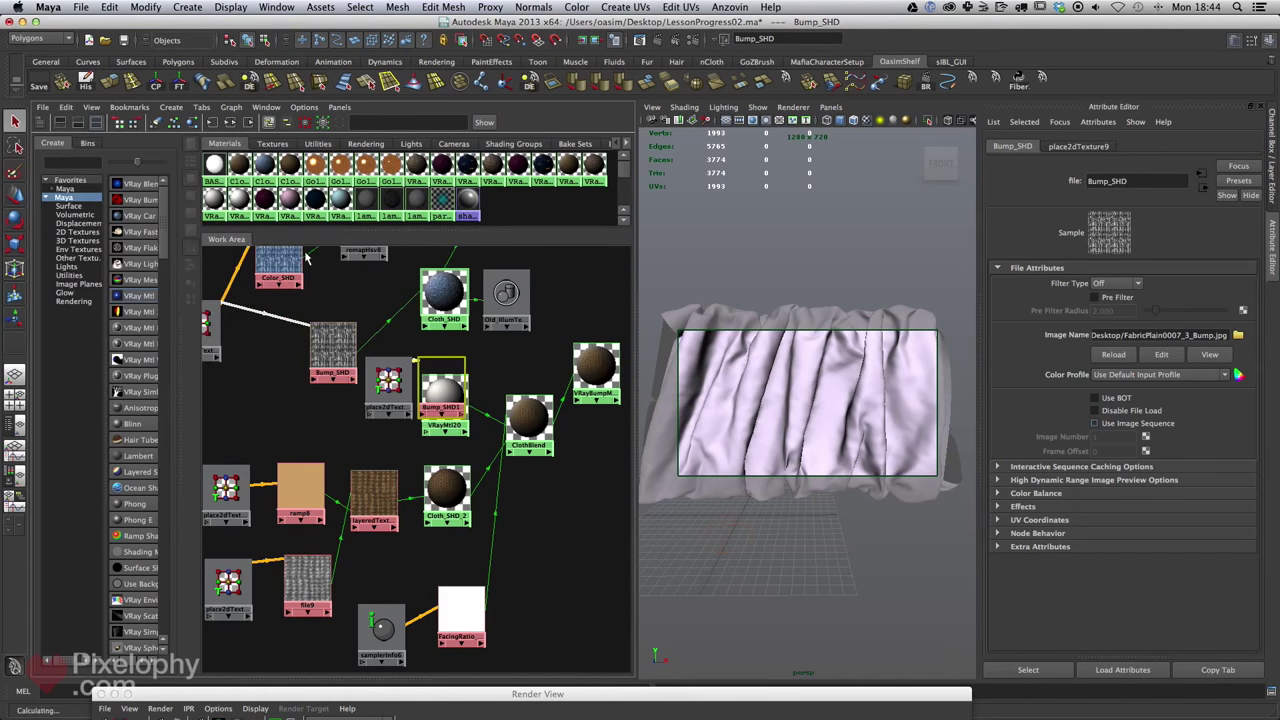
Move the duplicated Bump_SHD1 texture and its placement node into clear space beside VRayMtl20.
alt+middle_drag(358, 417, 498, 357)
drag(518, 338, 393, 379)
alt+middle_drag(497, 373, 331, 400)
drag(318, 325, 311, 280)
drag(412, 357, 342, 395)
alt+middle_drag(342, 395, 346, 413)
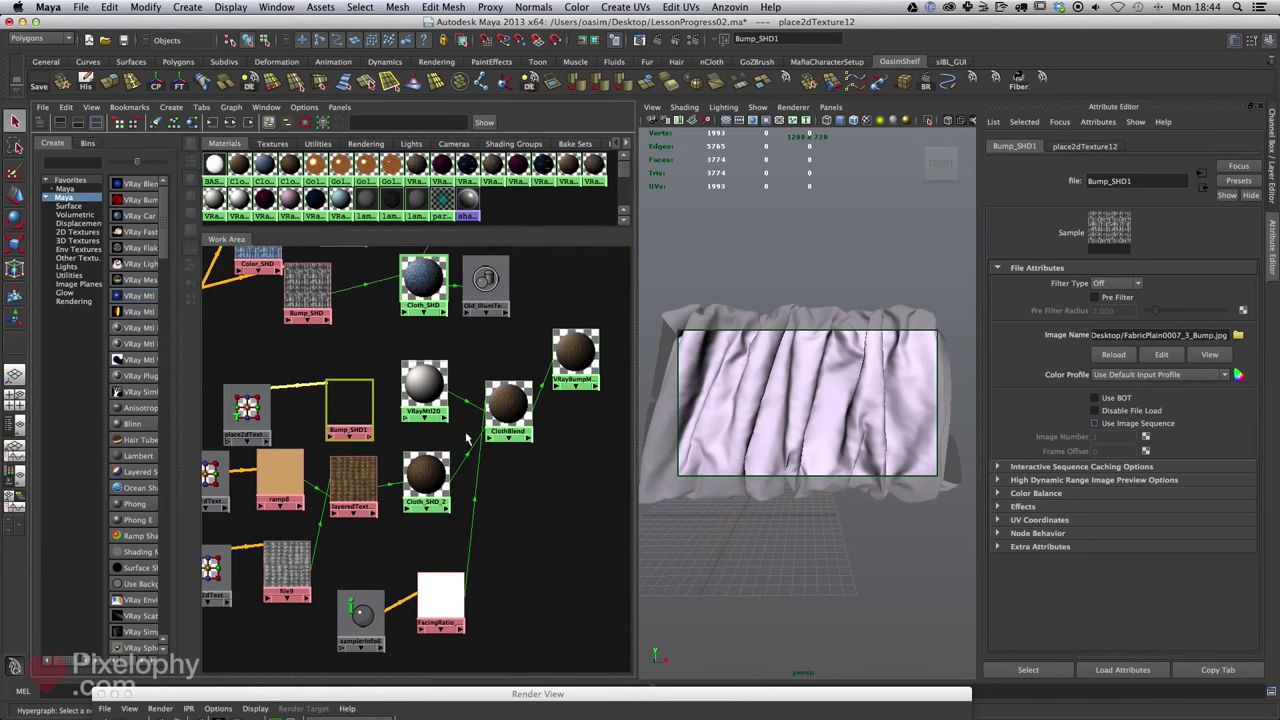
Connect Bump_SHD1 to the Map of VRayBumpMtl4 and set its Bump Mult to 0.05.
click(588, 352)
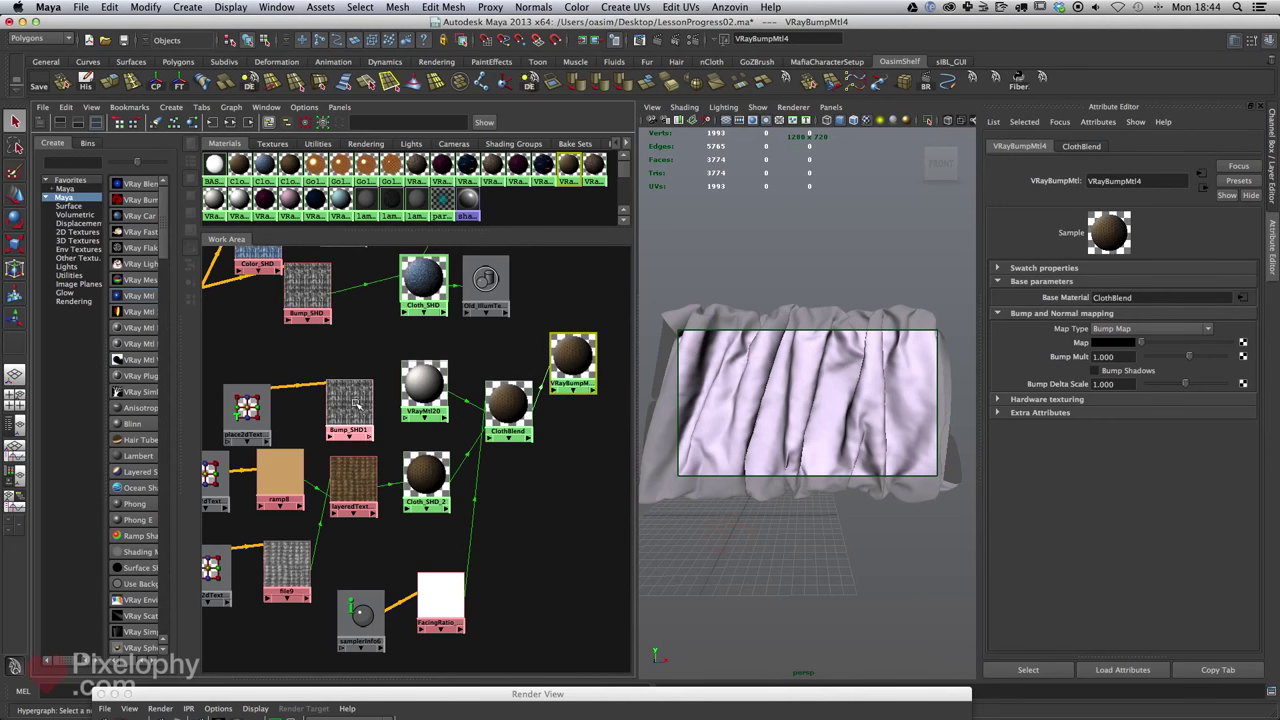
middle_drag(362, 402, 1113, 343)
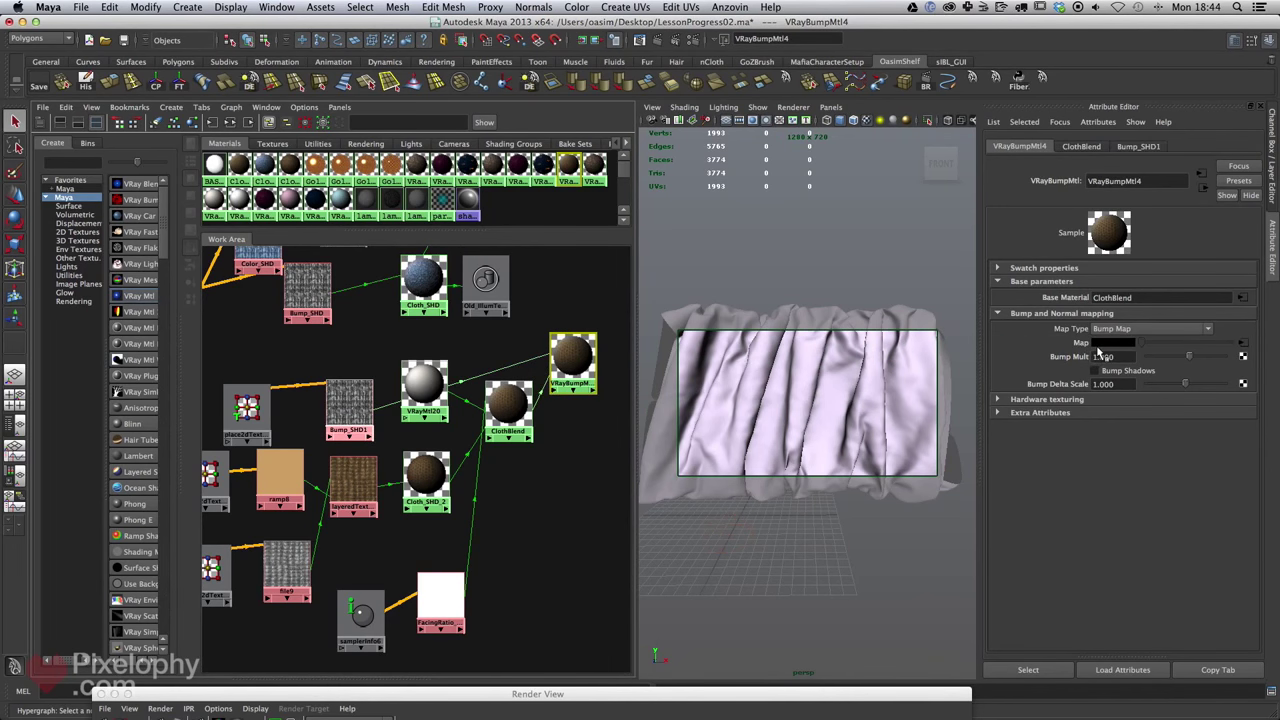
drag(1114, 359, 1069, 363)
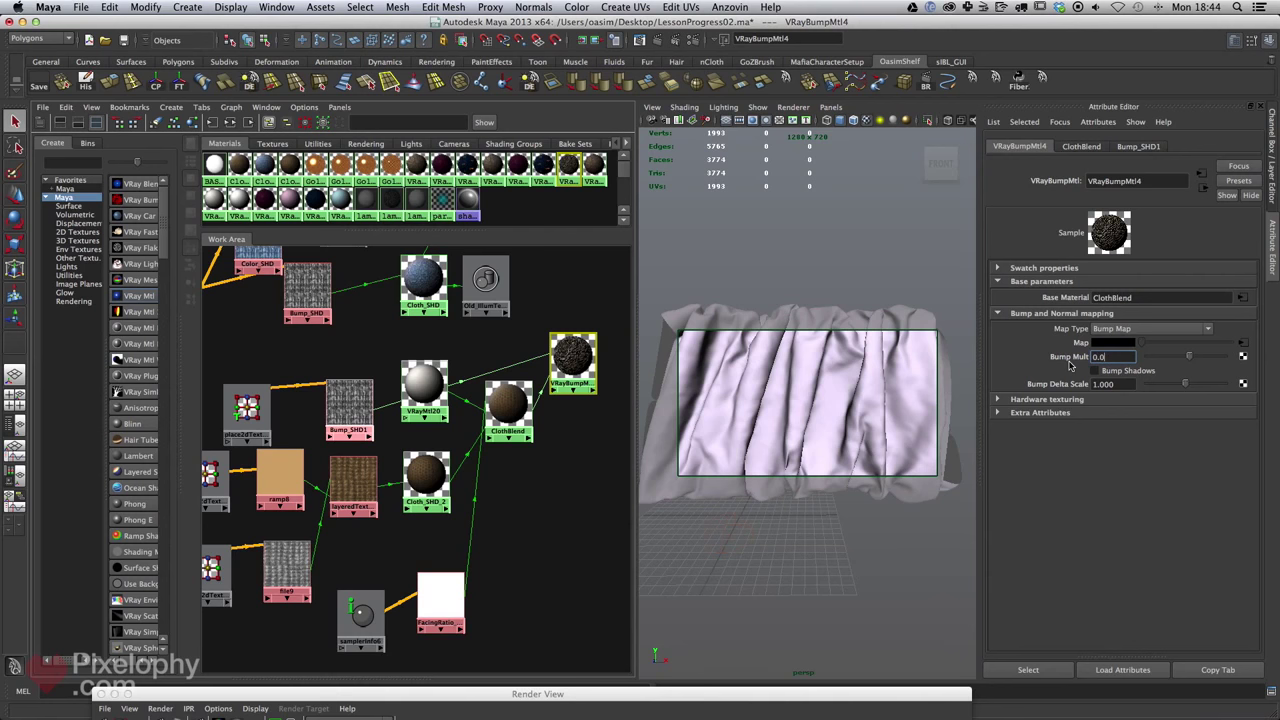
key(Return)
Delete file9's own placement node, place2dTexture11, and connect place2dTexture12 to file9 in its place.
alt+middle_drag(533, 488, 579, 482)
drag(303, 412, 288, 397)
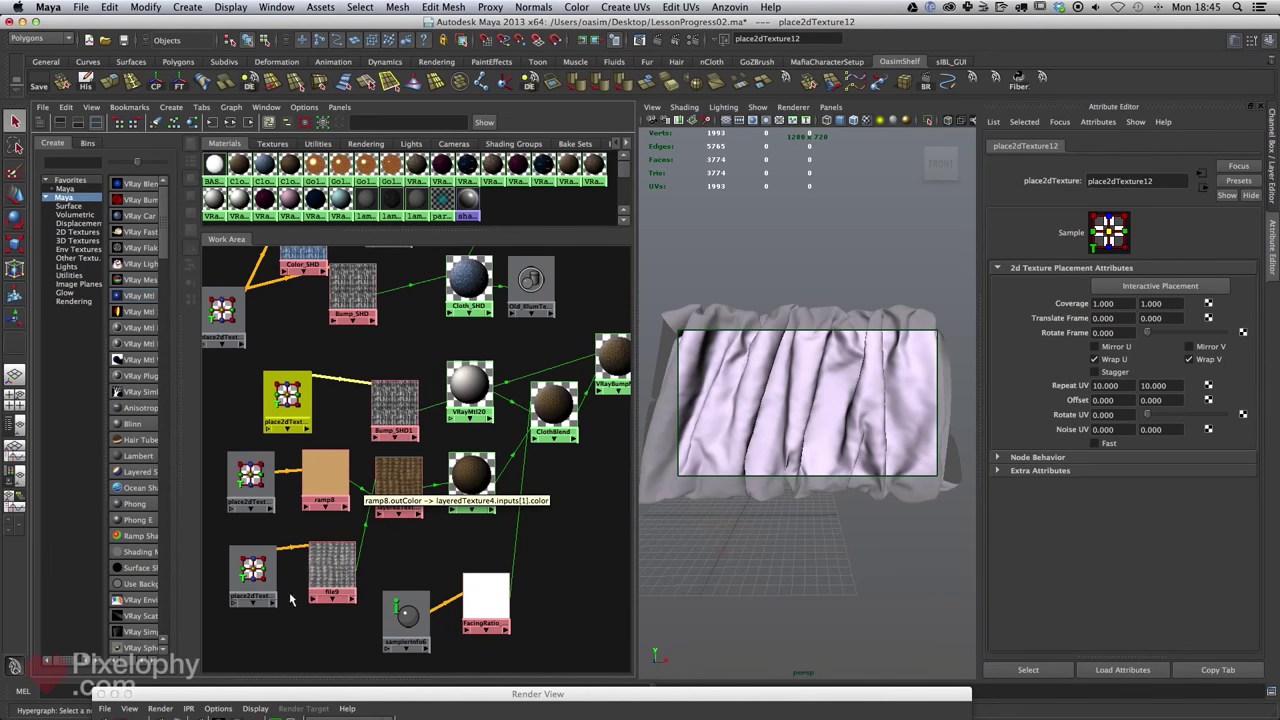
click(262, 583)
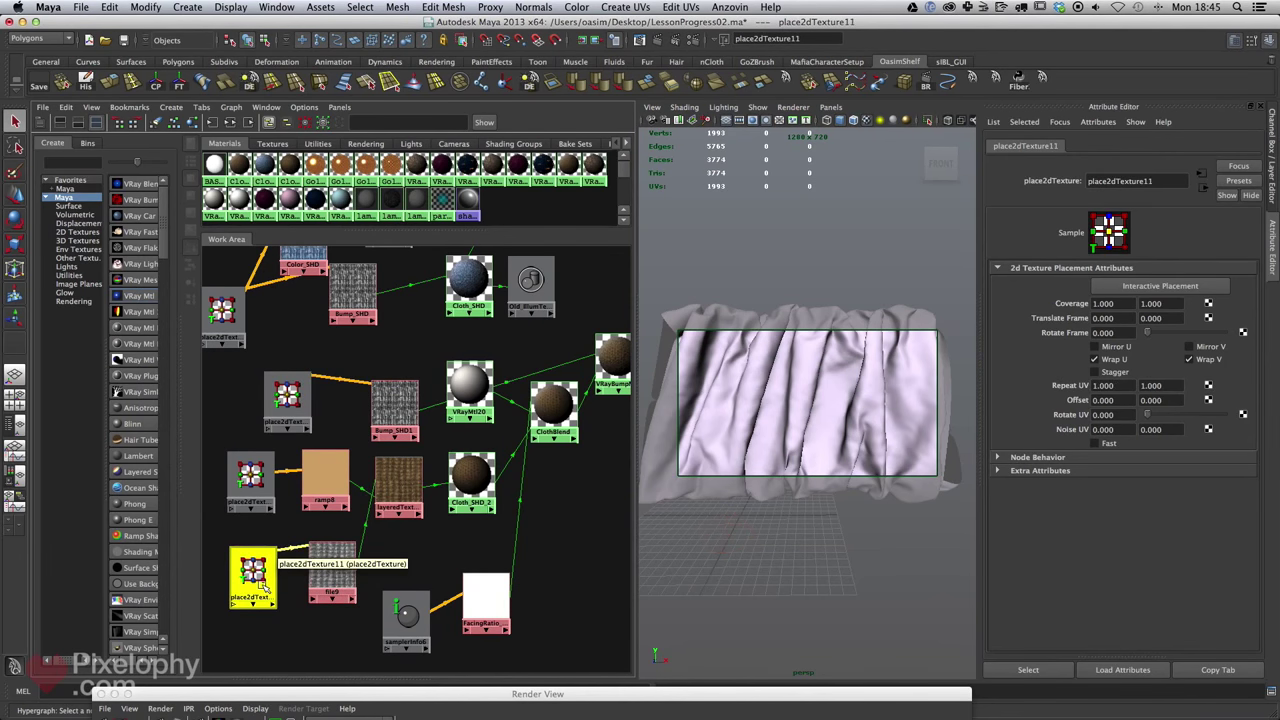
key(Delete)
middle_drag(287, 397, 337, 575)
click(365, 589)
Rearrange the nodes so that file9 sits above Bump_SHD1 and the layered texture sits below it.
drag(333, 569, 413, 426)
drag(398, 505, 401, 541)
drag(412, 375, 396, 369)
alt+middle_drag(537, 448, 356, 525)
Assign VRayBumpMtl4 to the selected Pattern2D_2001 cloth mesh and clear the selection.
click(560, 568)
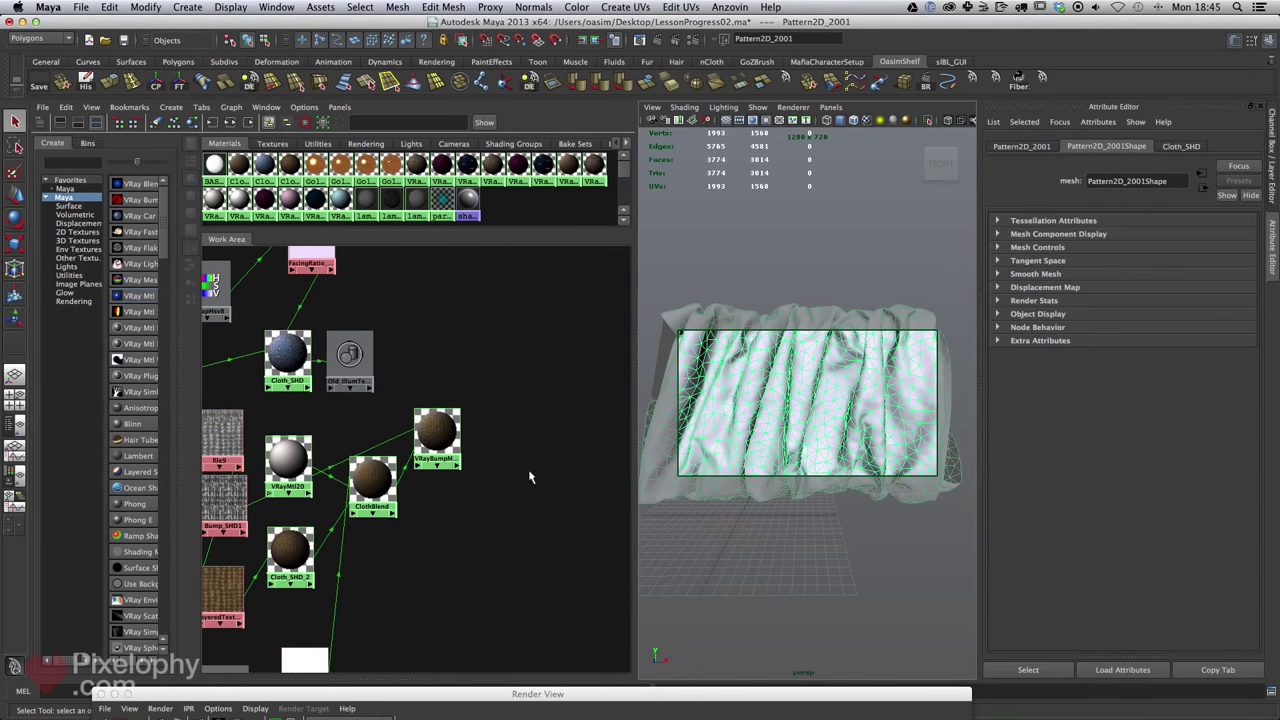
right_click(435, 430)
right_drag(435, 432, 436, 399)
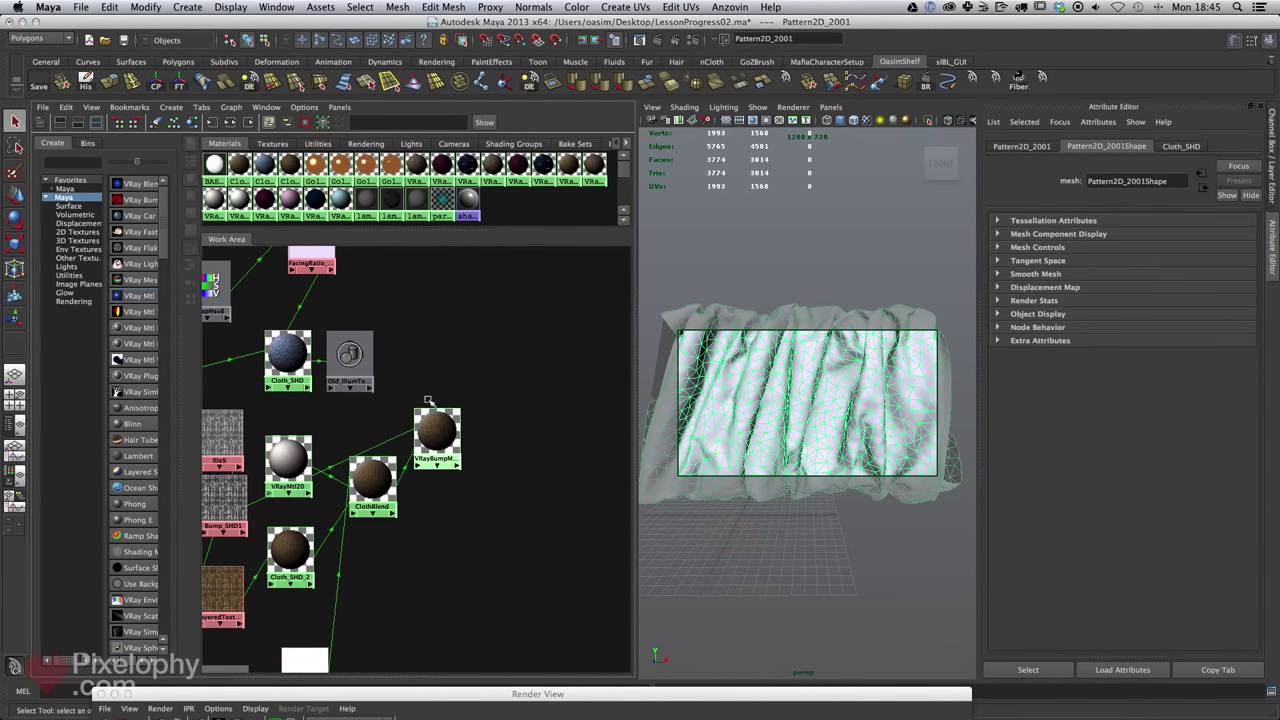
click(531, 472)
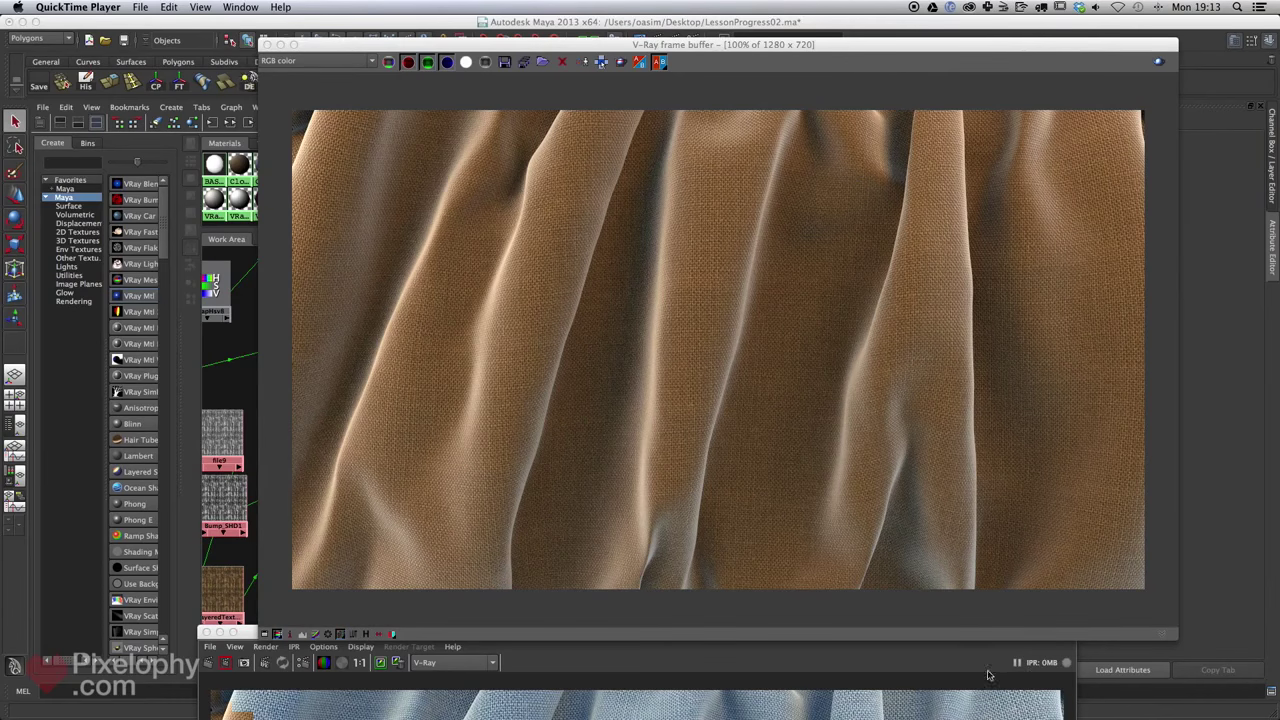
Compare the brown cloth render in the V-Ray frame buffer with the blue cloth image in Render View.
click(996, 632)
drag(1030, 632, 911, 165)
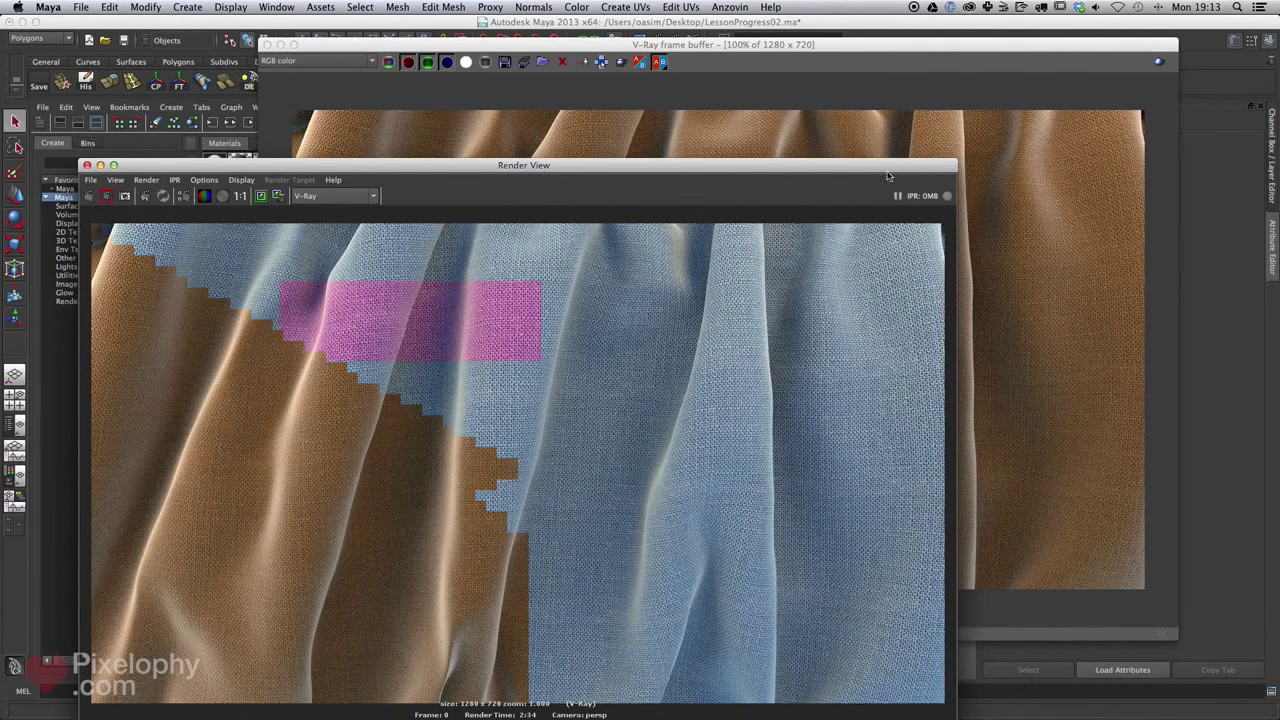
drag(890, 170, 987, 667)
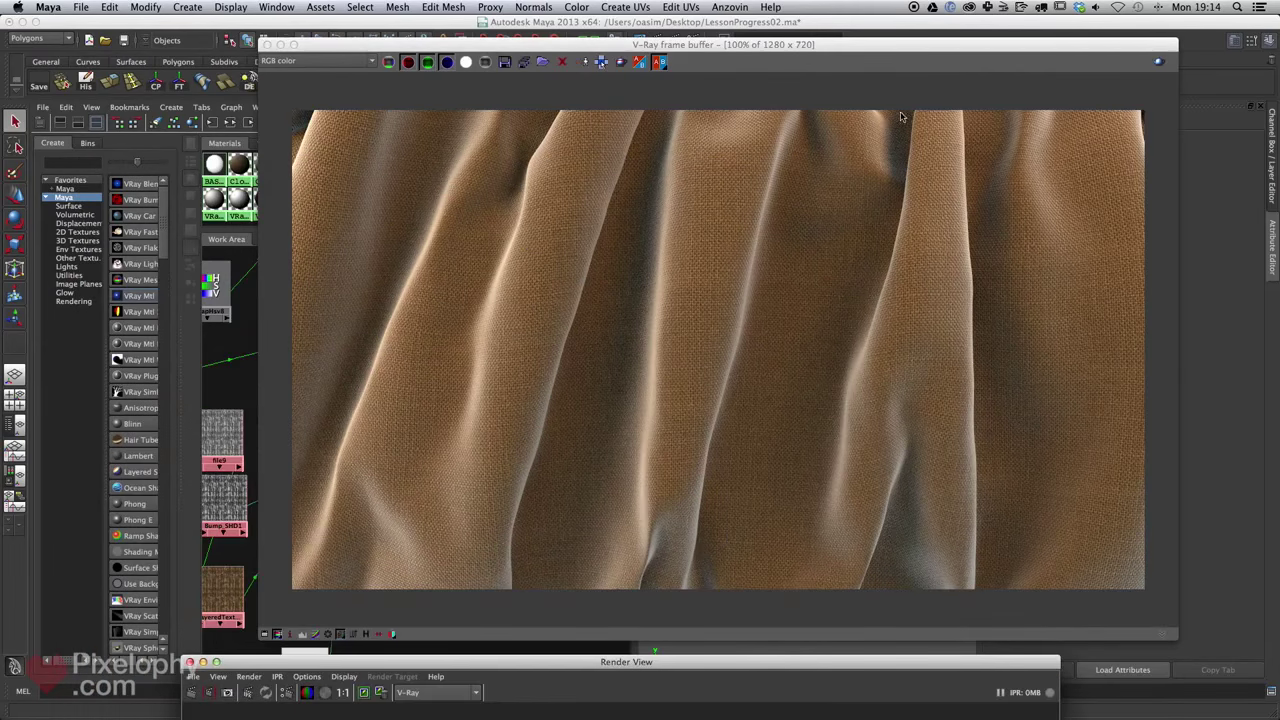
drag(911, 44, 906, 603)
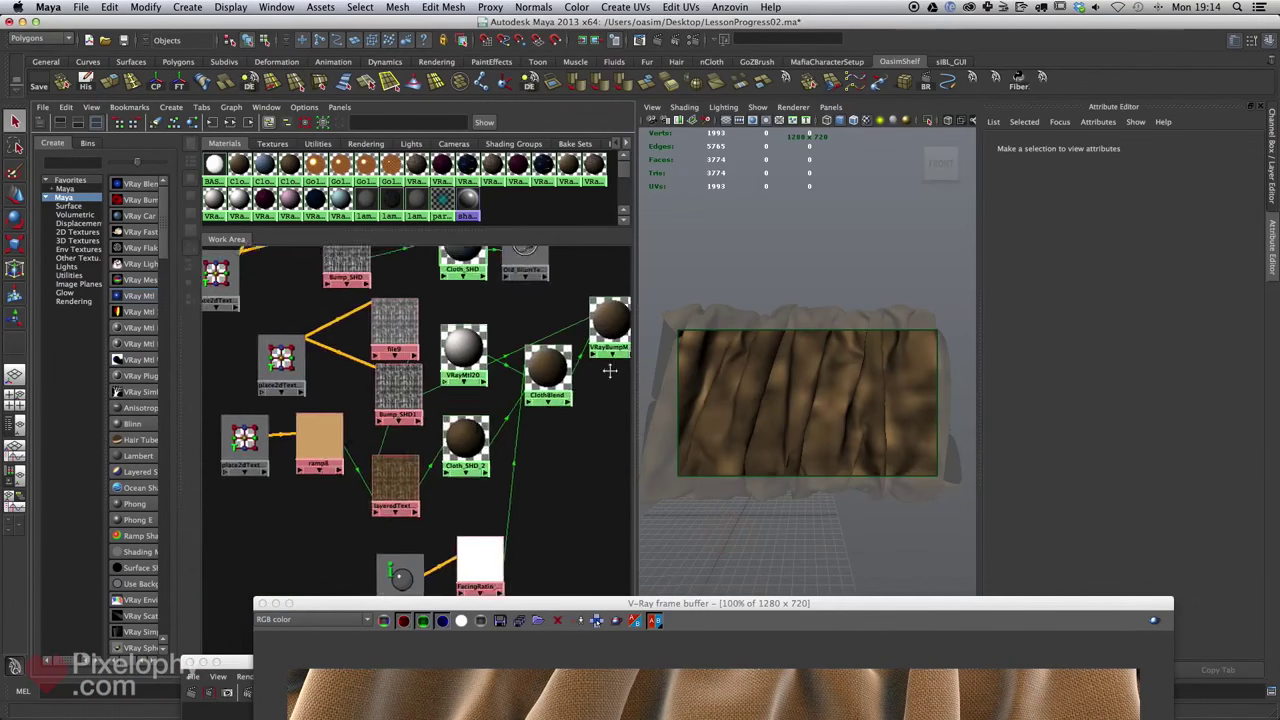
Graph the complete shading network of VRayBumpMtl4 in the work area.
alt+middle_drag(462, 362, 363, 400)
click(530, 320)
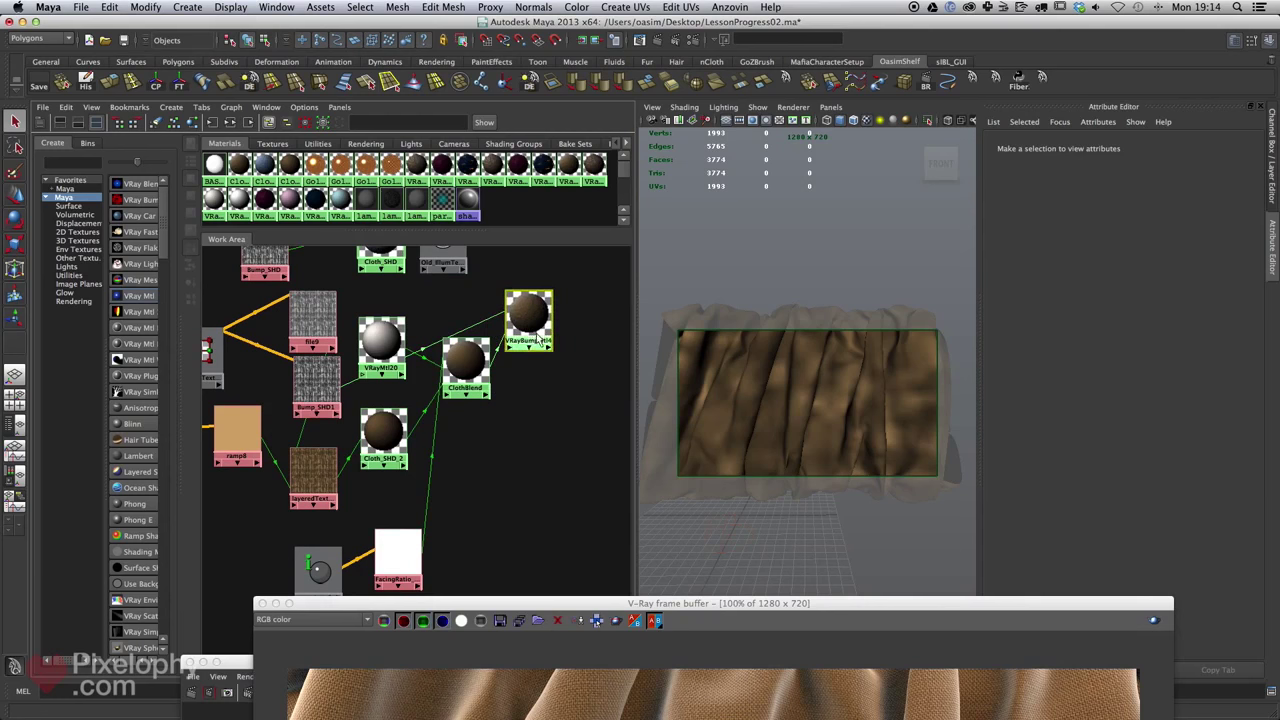
click(268, 122)
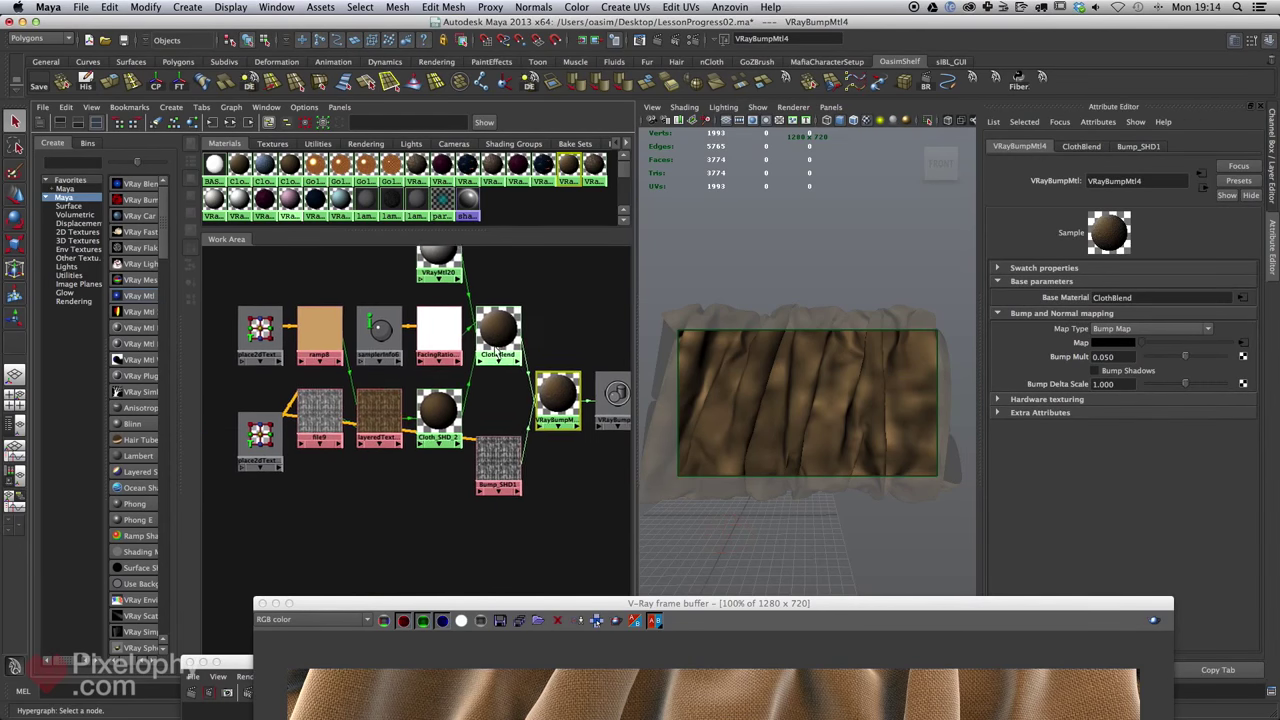
Darken FacingRatio_RAMP1's white colour at position 0.000 to dark grey and re-render a region across a cloth fold.
click(437, 345)
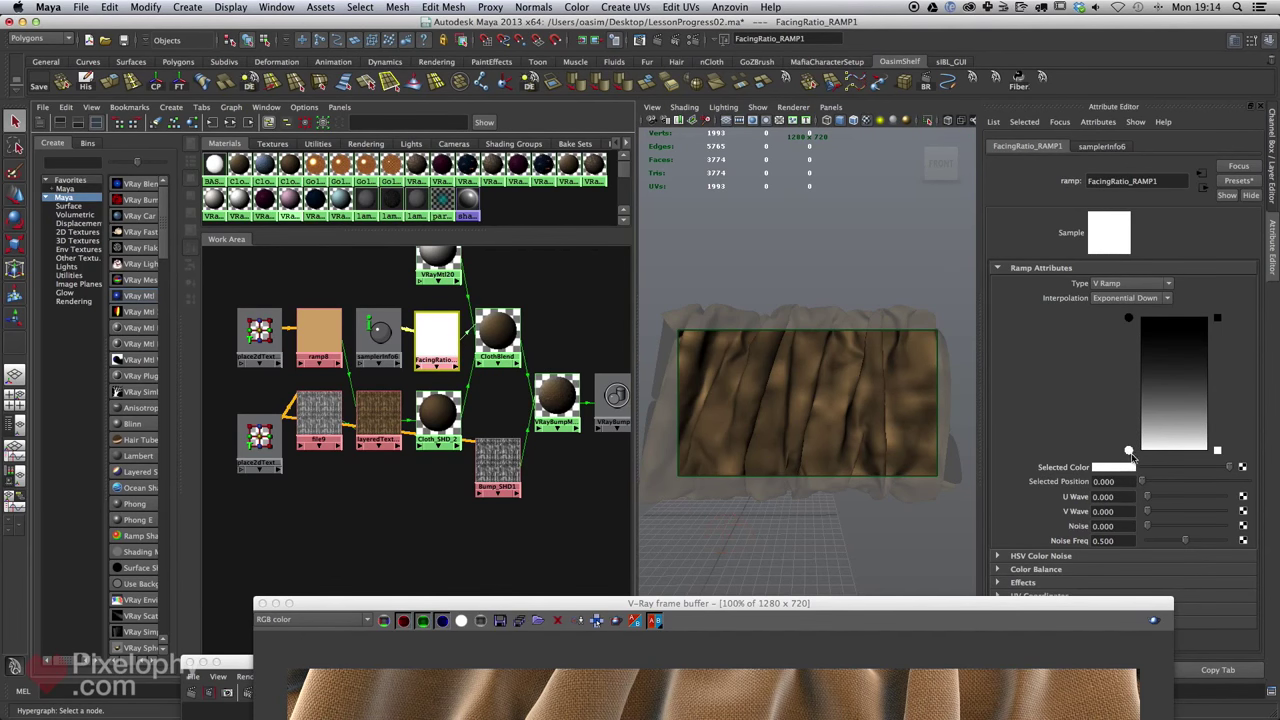
drag(1204, 467, 1174, 474)
drag(632, 609, 632, 66)
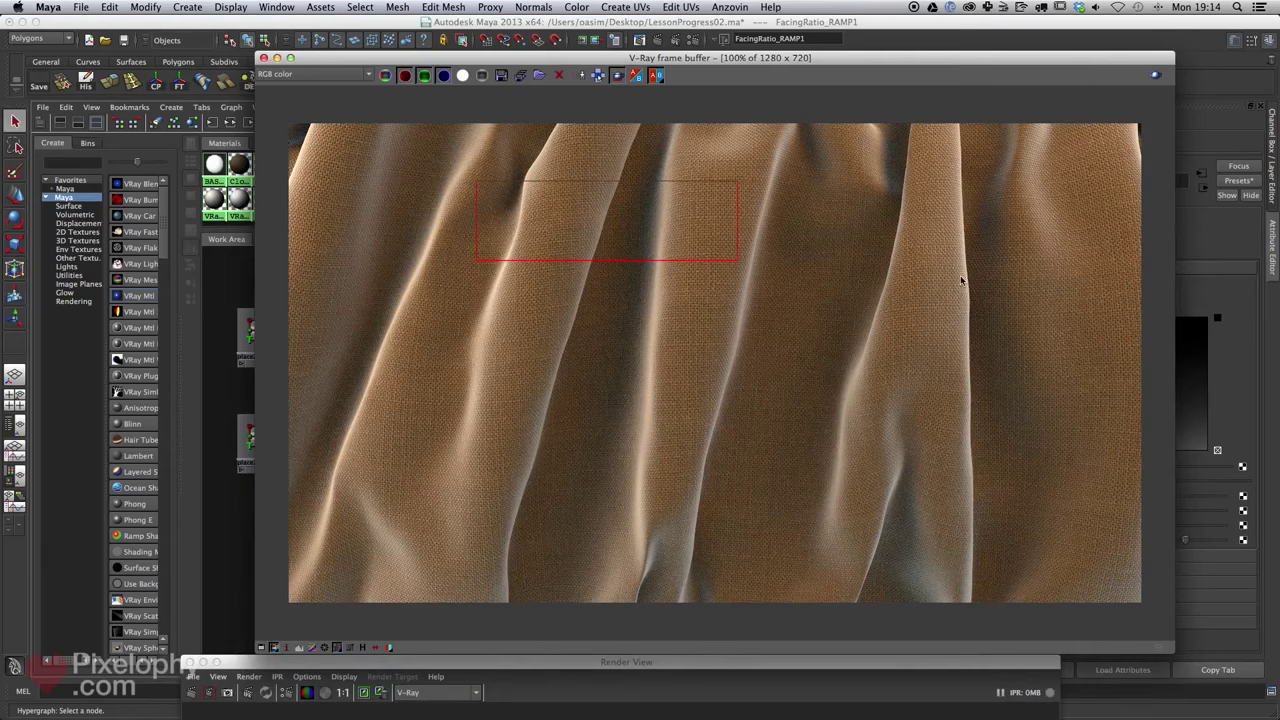
click(1155, 76)
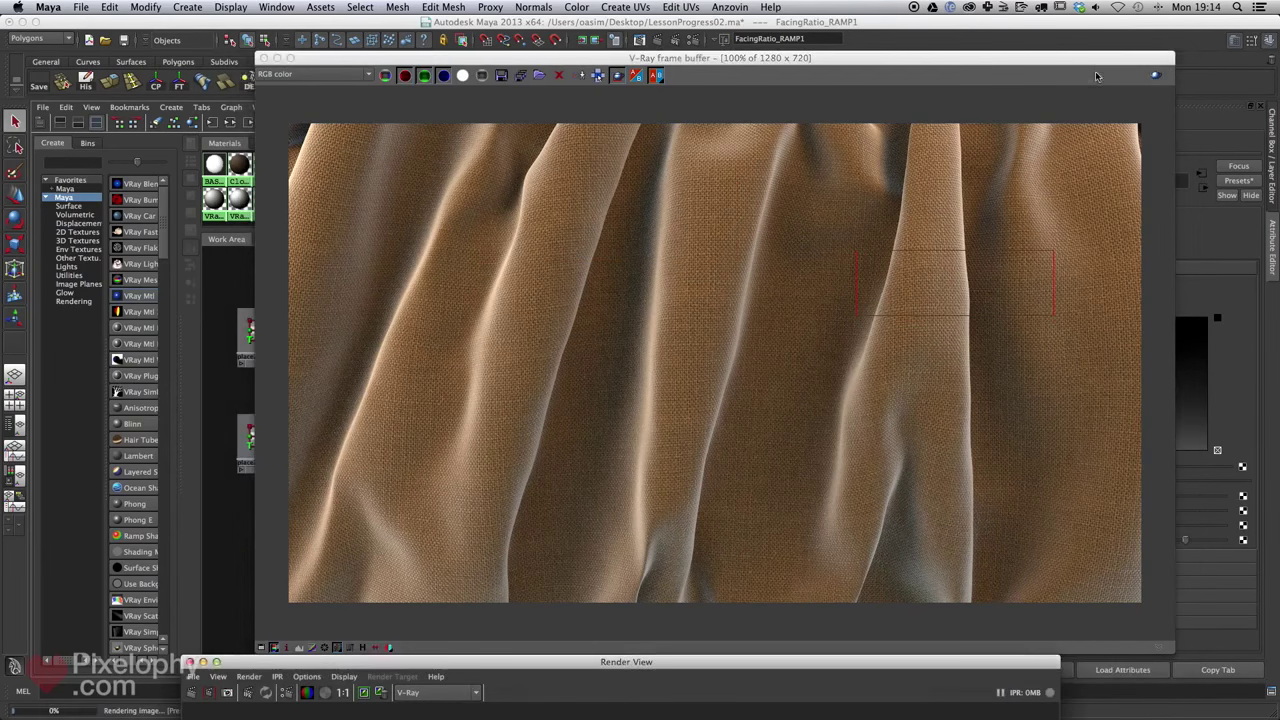
drag(1079, 62, 1010, 95)
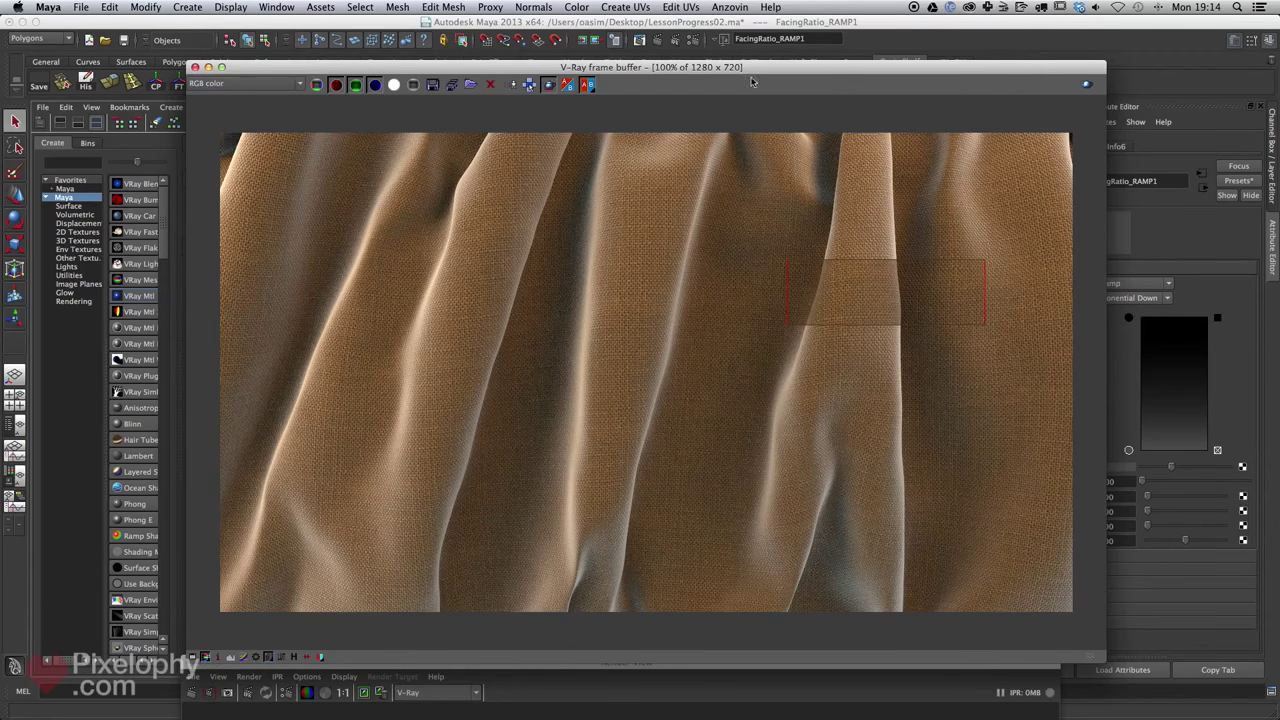
Change ramp8's tan colour to green (H 116.407, S 0.353, V 0.575) and re-render a region across the upper cloth folds.
drag(798, 66, 795, 628)
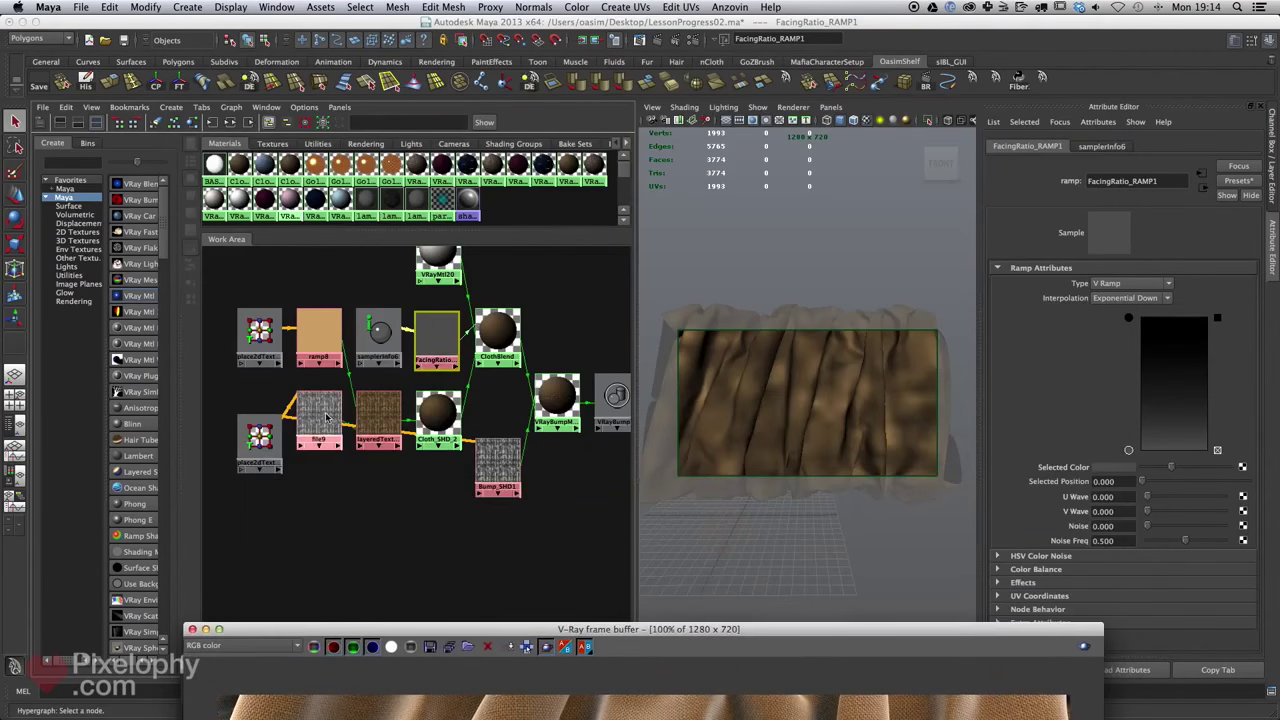
drag(323, 426, 317, 449)
click(313, 336)
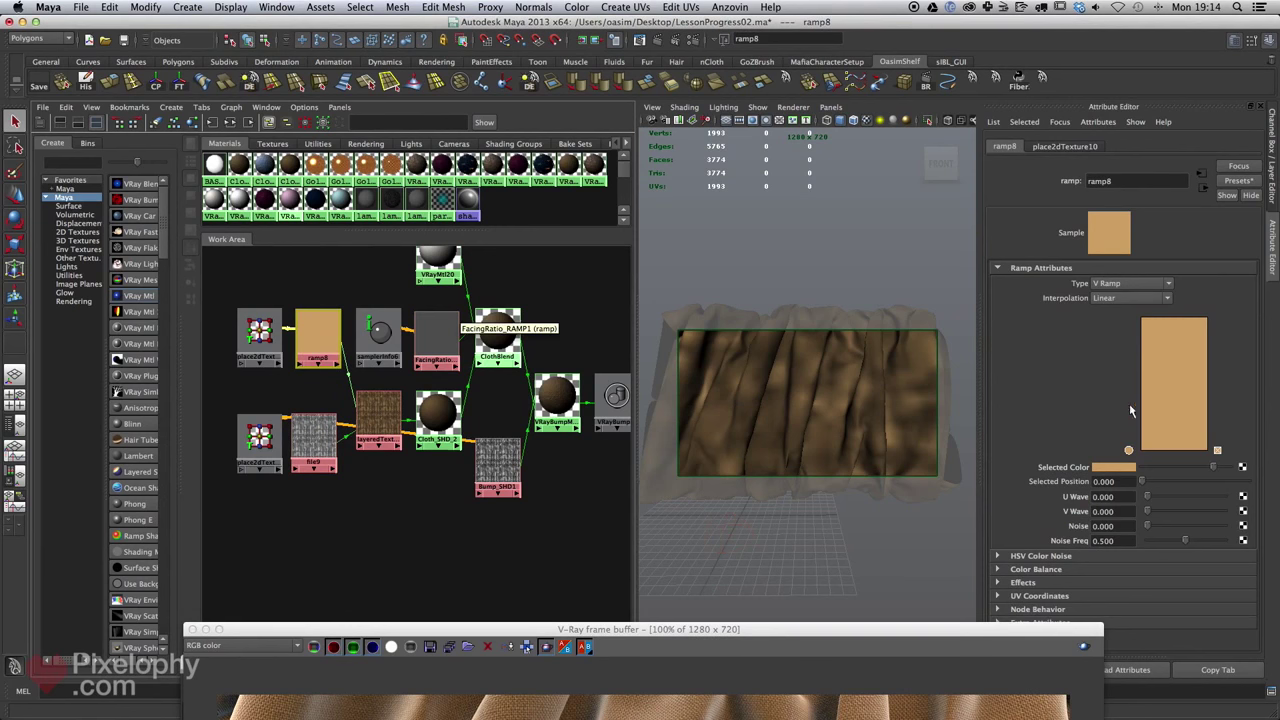
click(1129, 468)
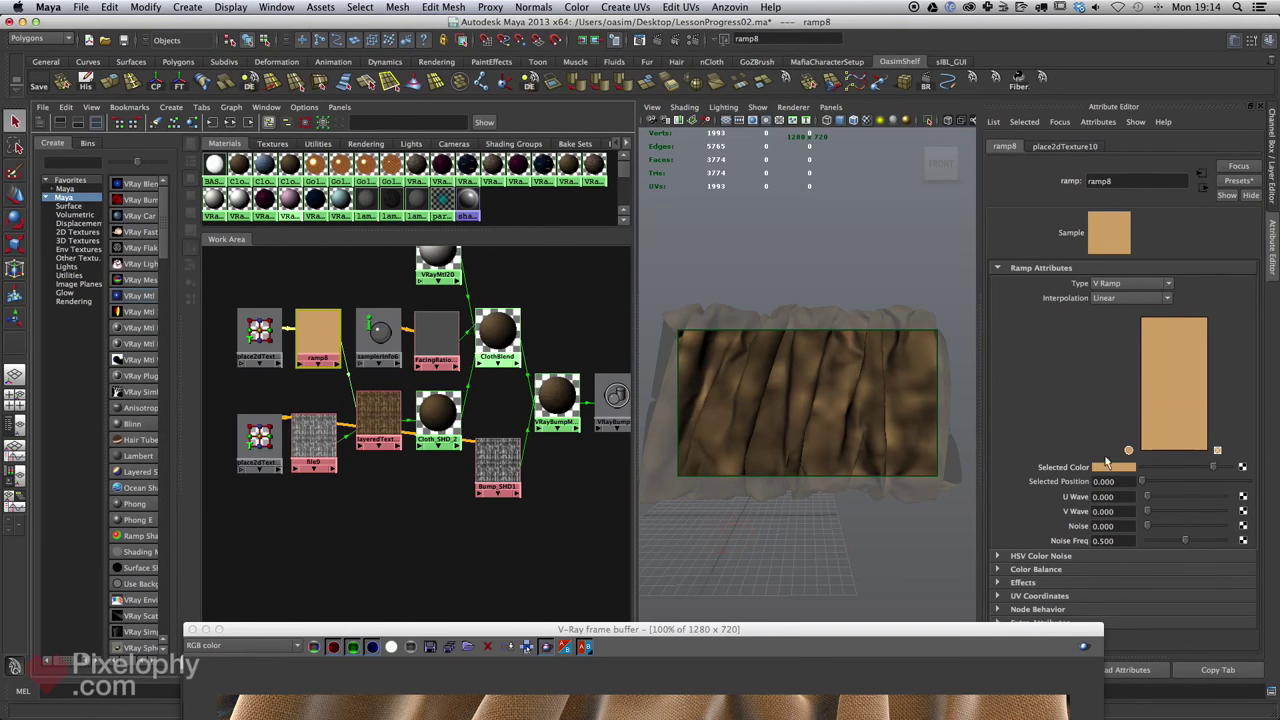
click(1121, 468)
mouse_move(1097, 483)
mouse_down()
mouse_move(1083, 483)
mouse_move(1113, 515)
mouse_move(1090, 514)
mouse_move(1105, 499)
mouse_move(1087, 517)
mouse_move(1086, 500)
mouse_up()
click(1118, 498)
drag(1086, 514, 1114, 514)
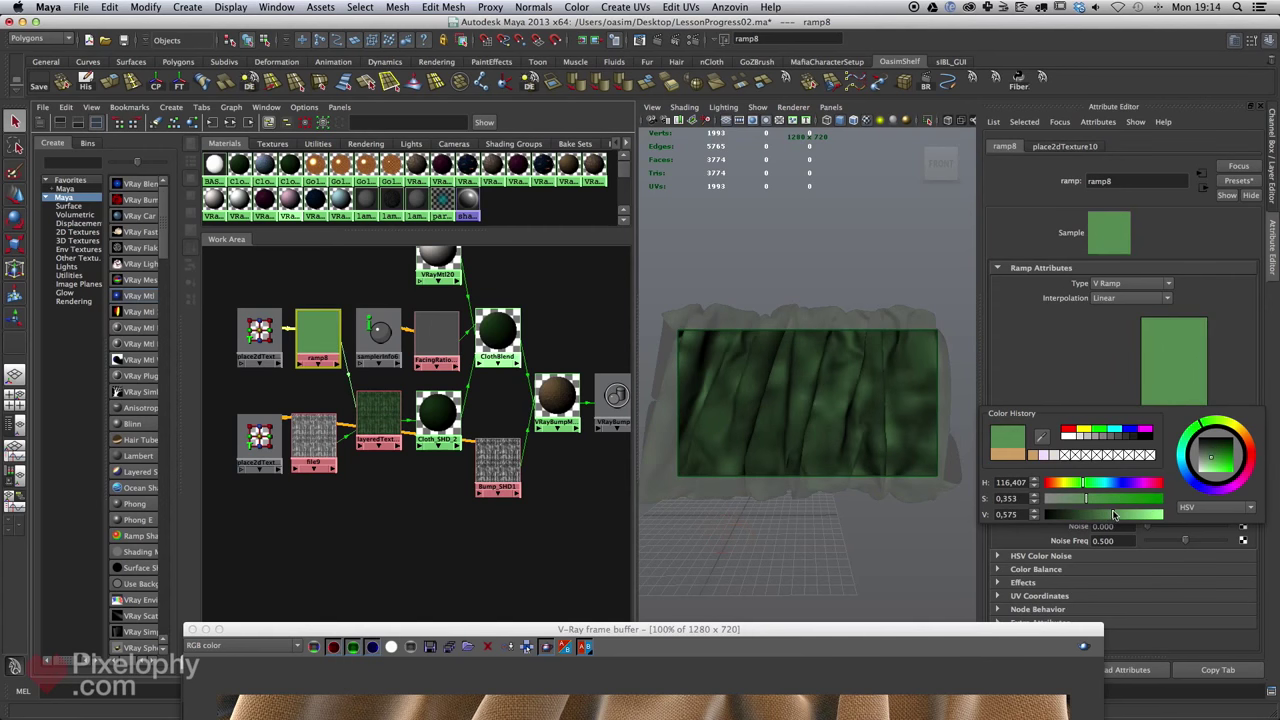
drag(1005, 627, 1009, 69)
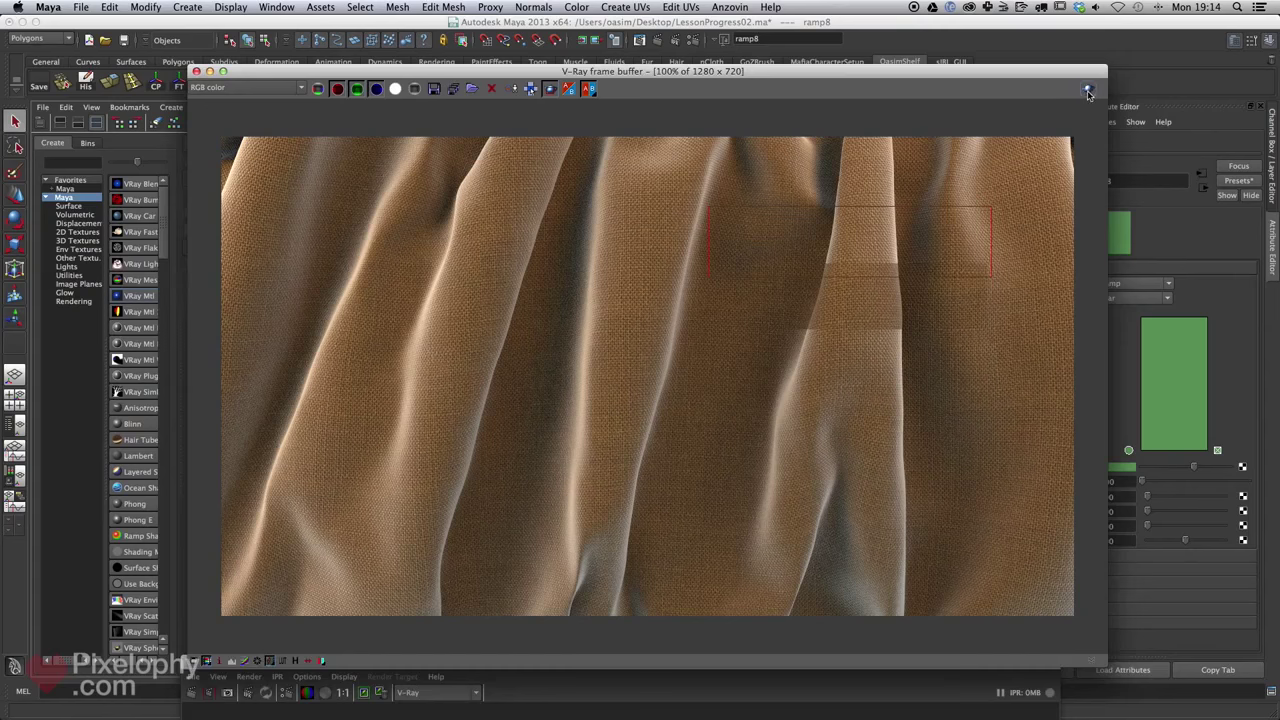
click(1088, 91)
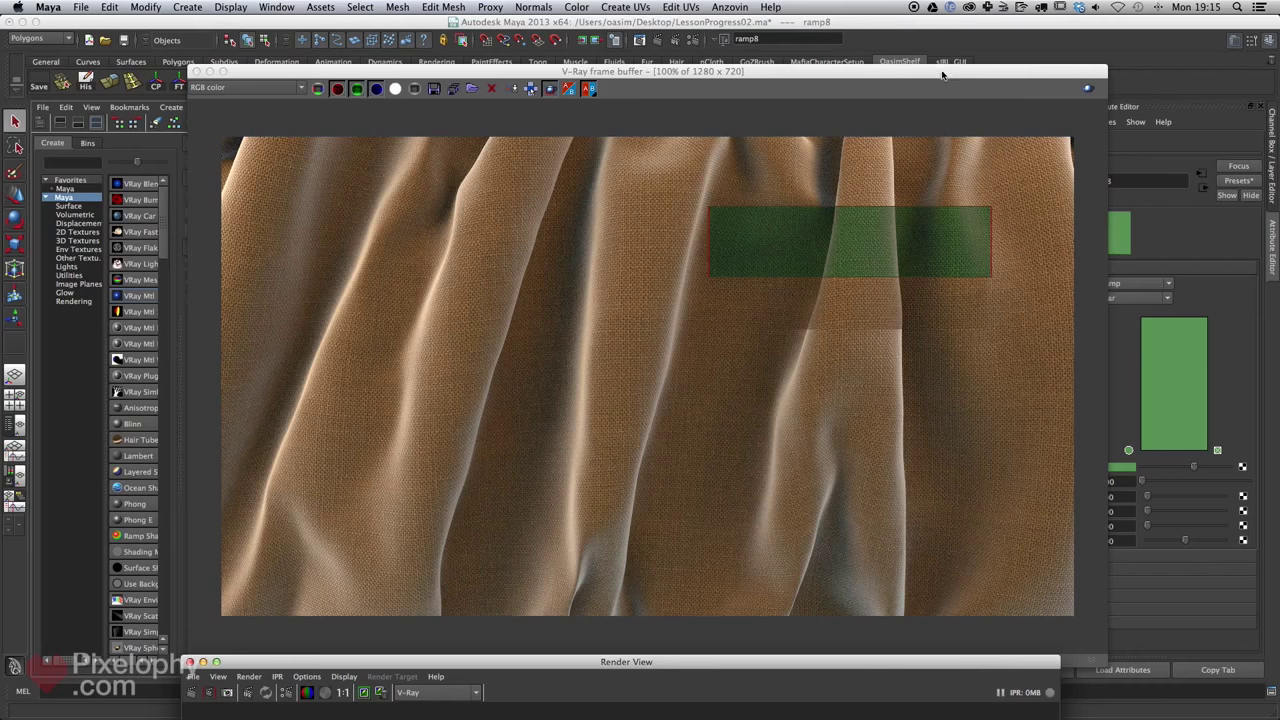
Review the green test region in the V-Ray frame buffer and inspect ClothBlend's base and coat material settings.
drag(1045, 73, 993, 590)
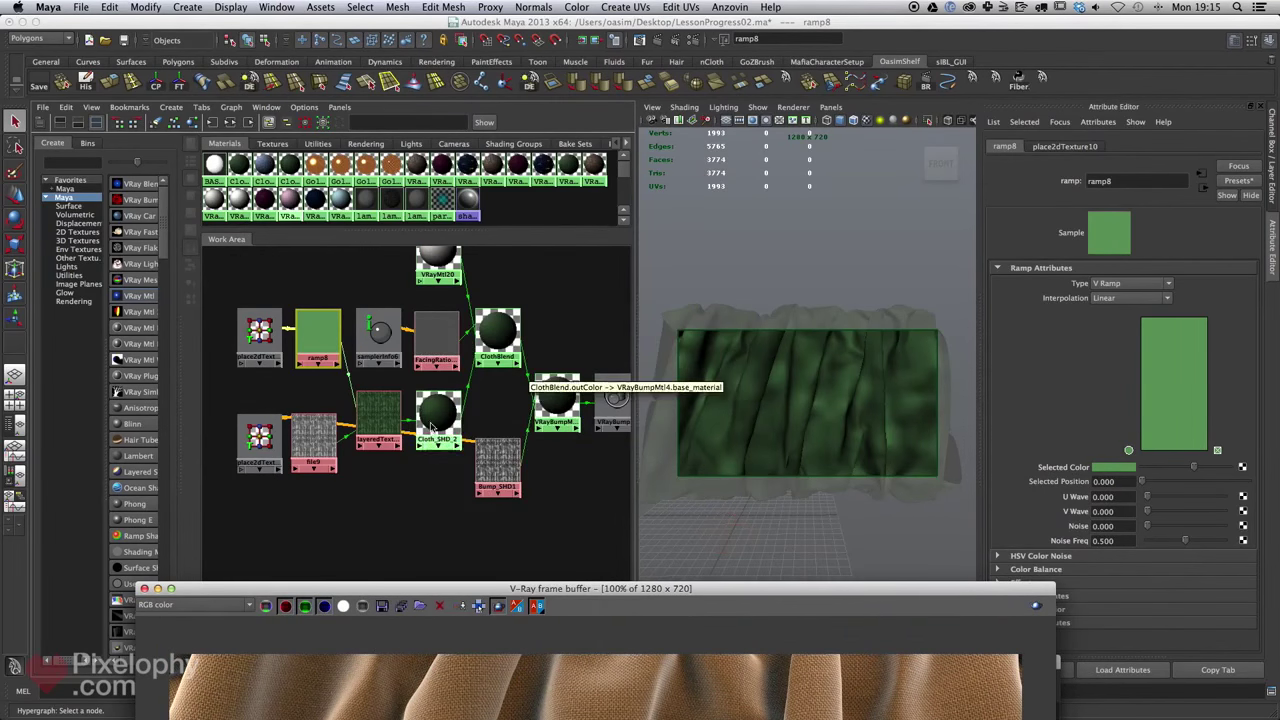
drag(890, 589, 964, 62)
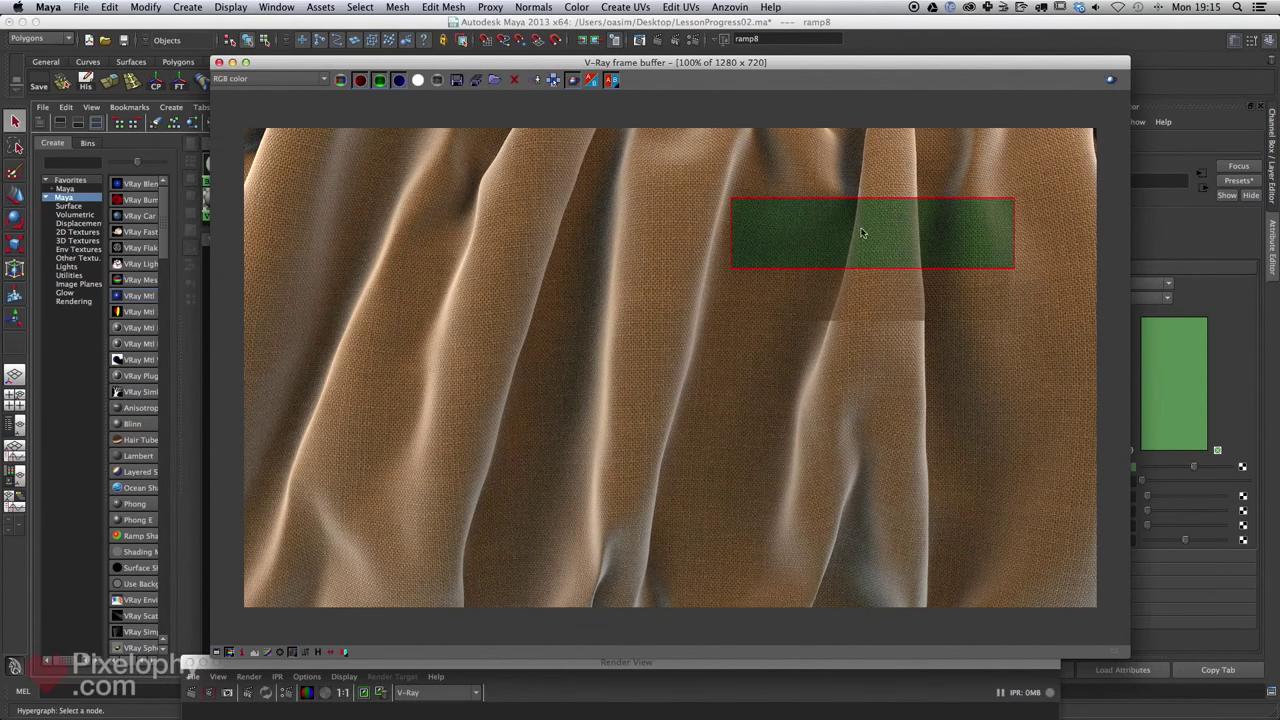
drag(910, 86, 895, 568)
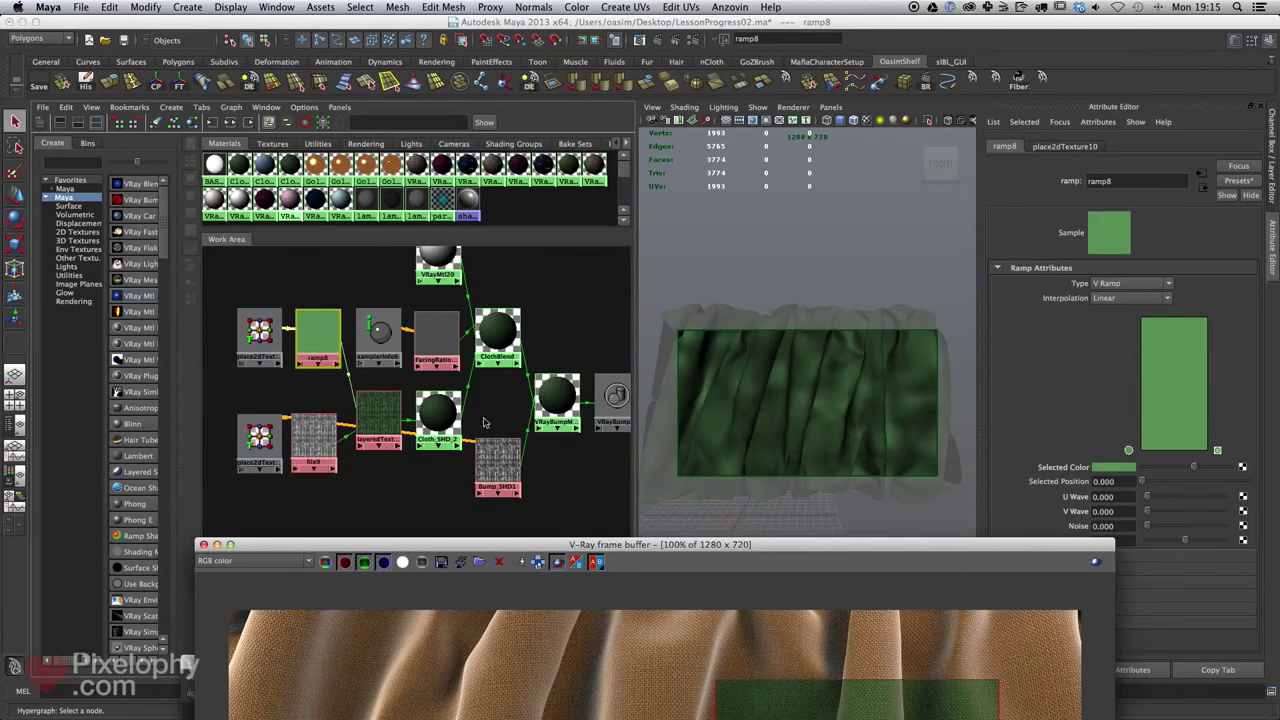
click(449, 291)
click(513, 387)
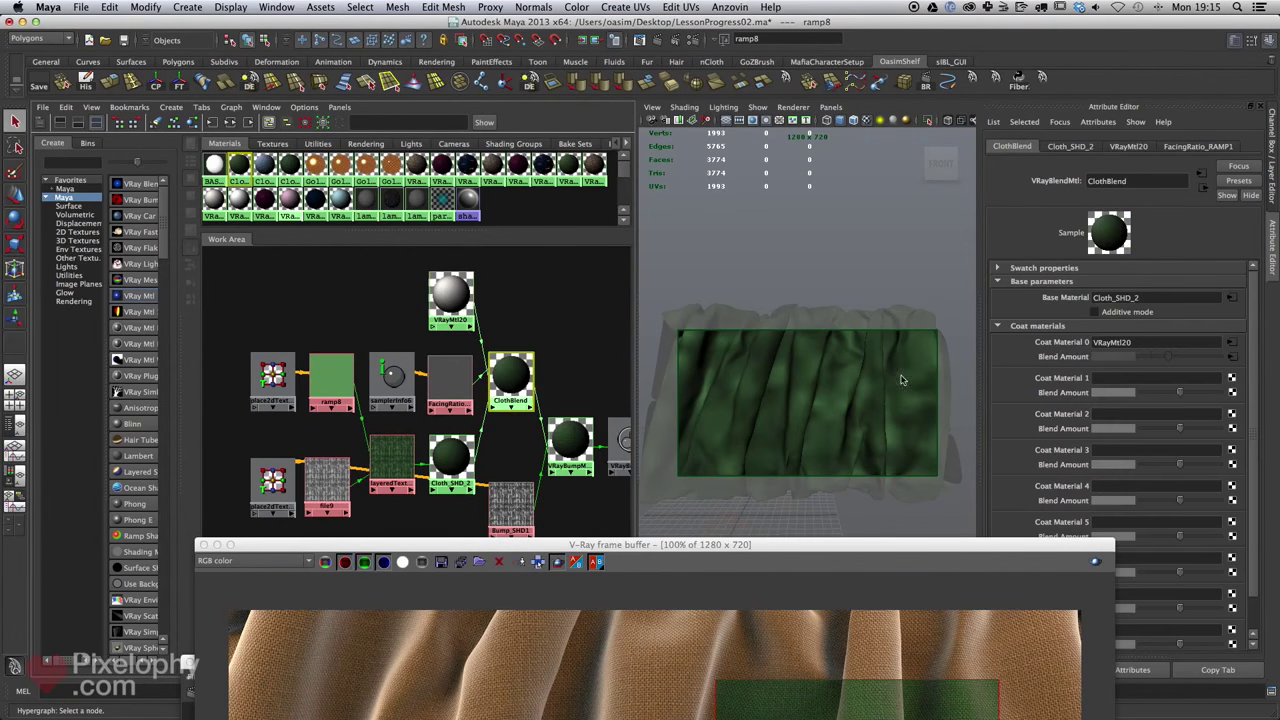
Rename the VRayMtl20 coat material as SoftFeel.
click(451, 295)
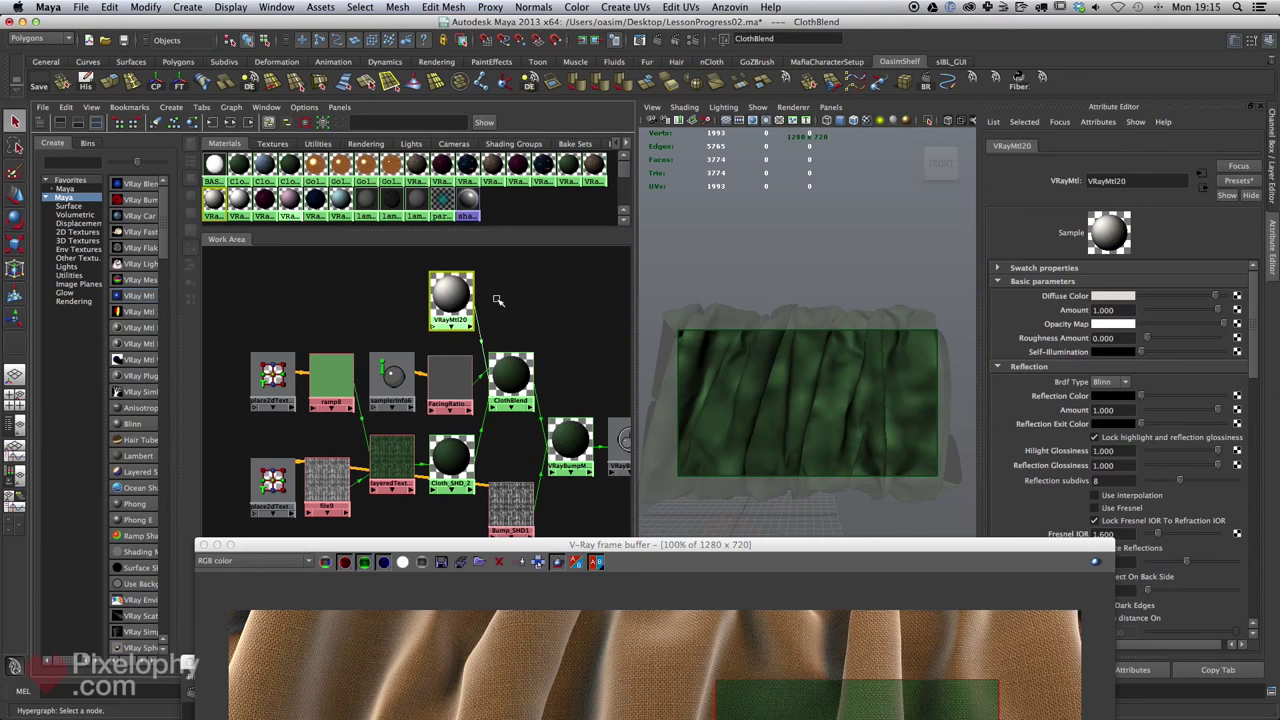
double_click(1134, 184)
text(So)
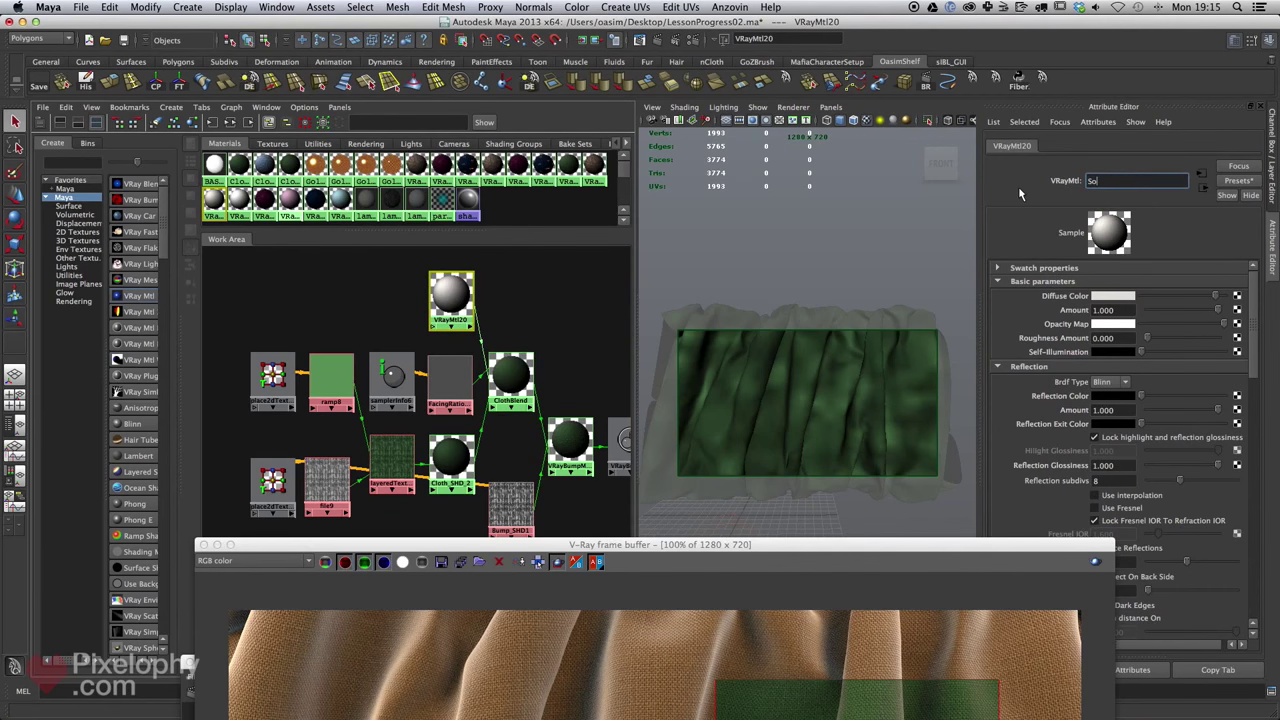
text(ftFeel)
key(Return)
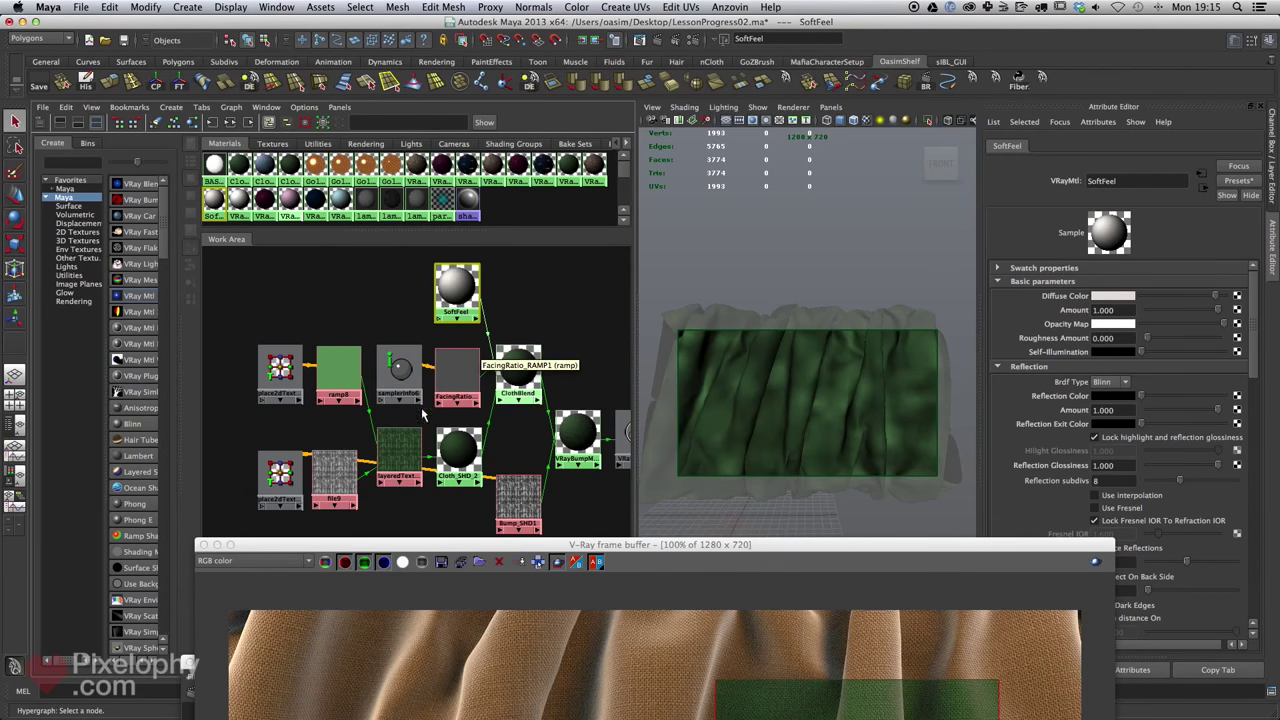
Create a Remap Hsv node above ramp8 and connect ramp8 to its Color attribute.
click(342, 377)
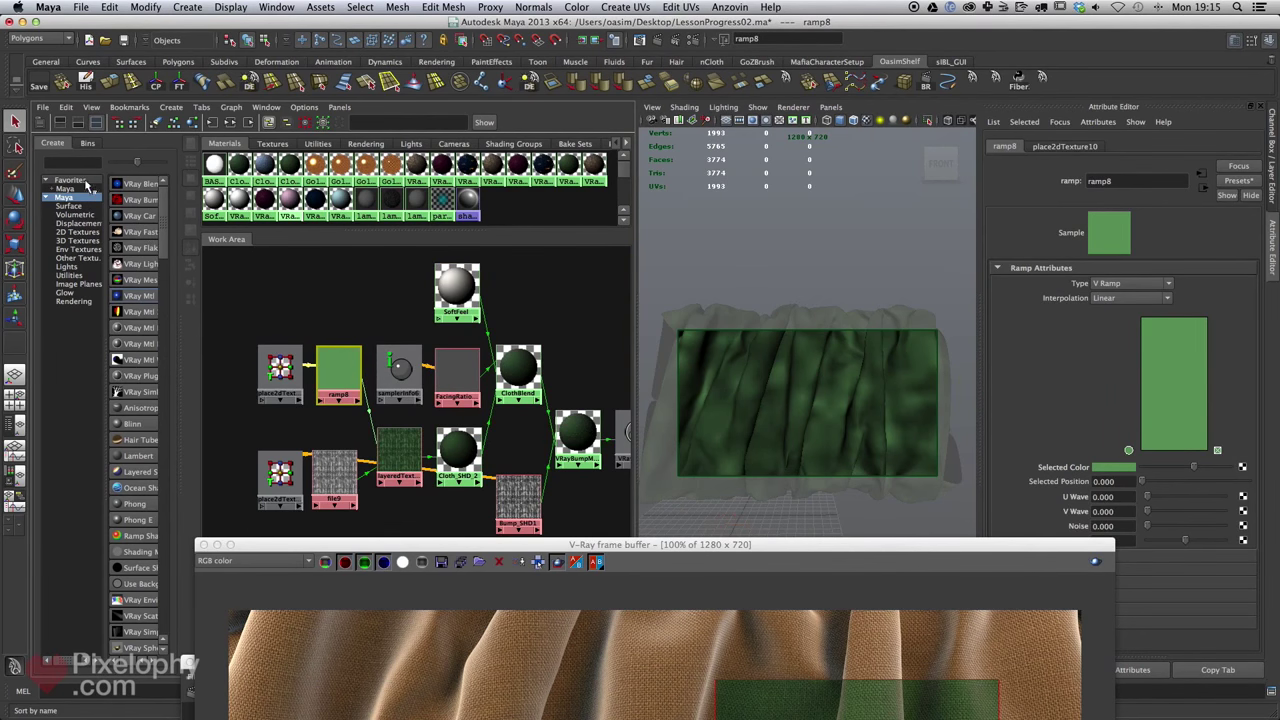
text(rem)
middle_drag(143, 199, 226, 278)
drag(248, 283, 420, 305)
middle_drag(345, 376, 1031, 297)
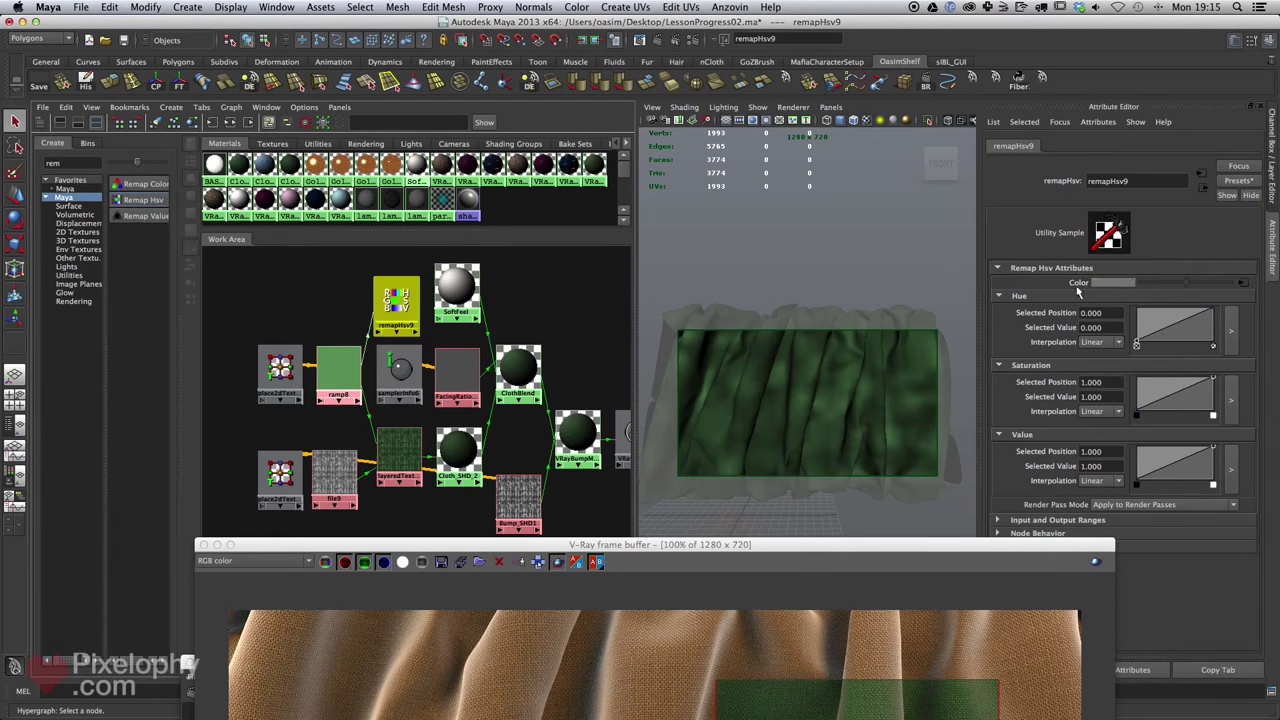
Connect the Remap Hsv node to the Diffuse Color of SoftFeel.
drag(396, 312, 376, 310)
shift+click(456, 290)
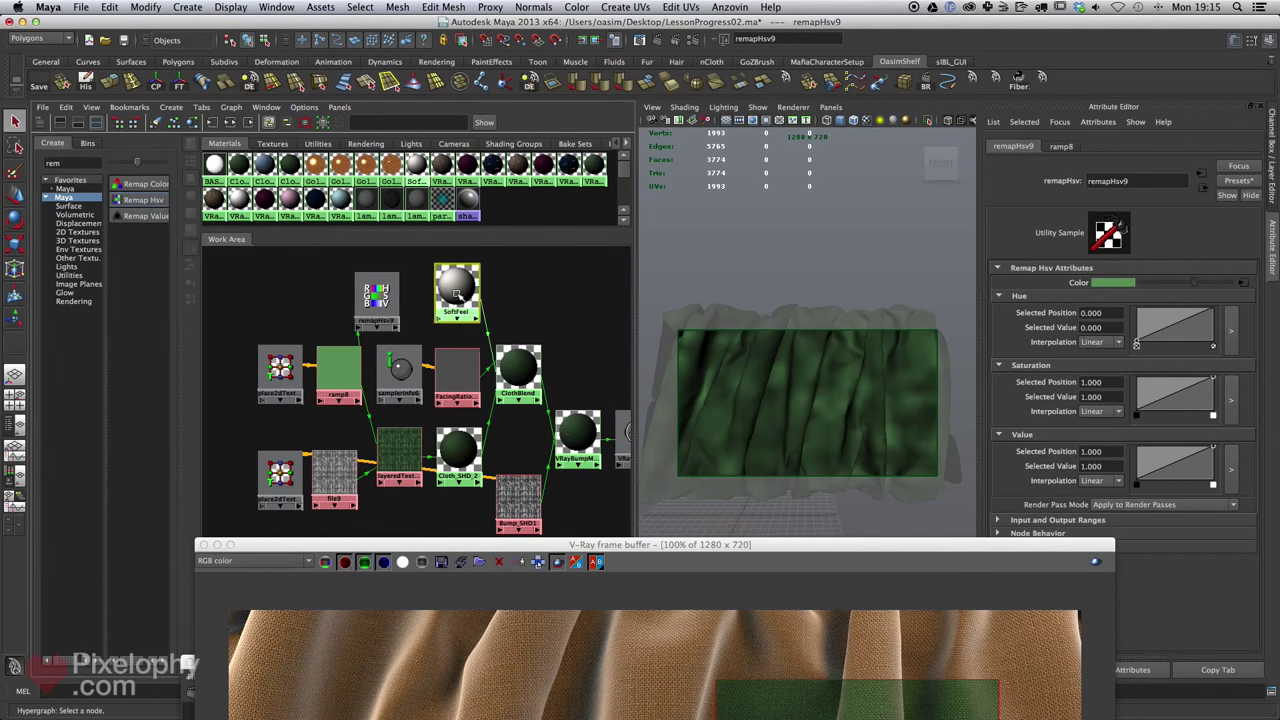
middle_drag(483, 306, 1068, 297)
click(457, 287)
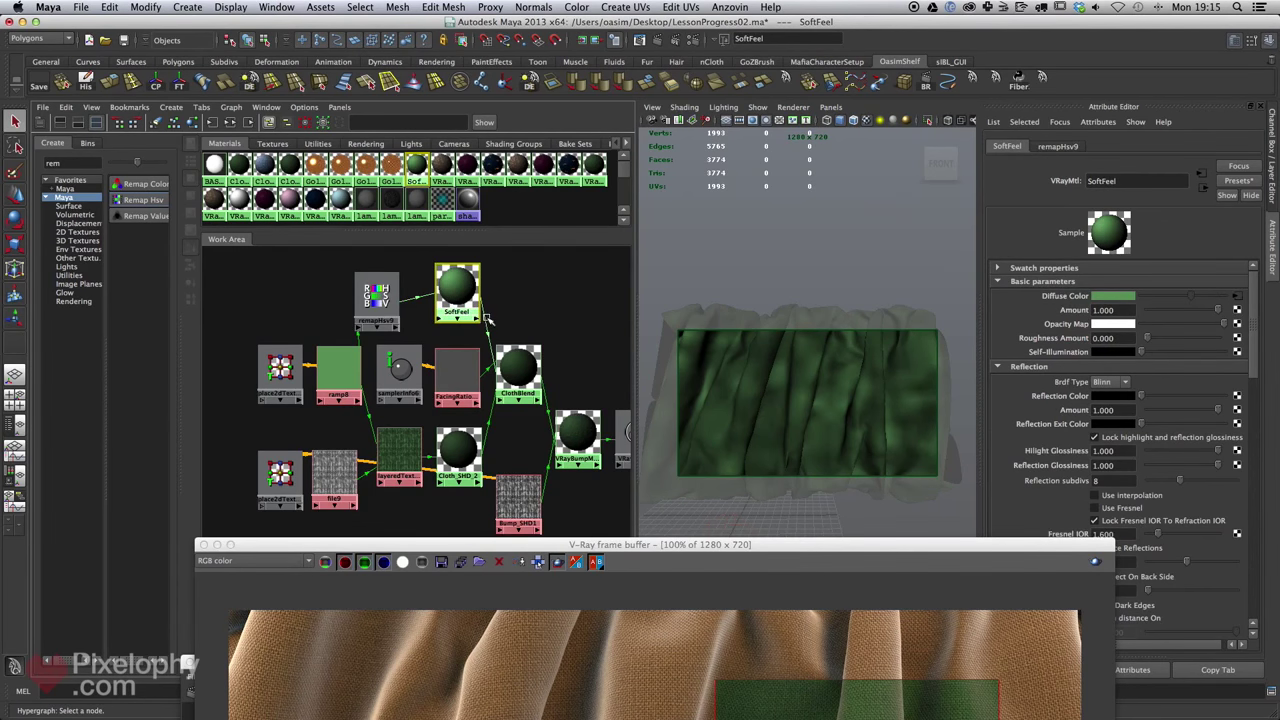
In remapHsv9, raise the Value curve to 0.900 at position 0.000 and lower the Saturation curve to 0.400 at position 1.000.
alt+middle_drag(486, 335, 530, 349)
alt+right_drag(530, 349, 574, 388)
alt+middle_drag(503, 317, 416, 434)
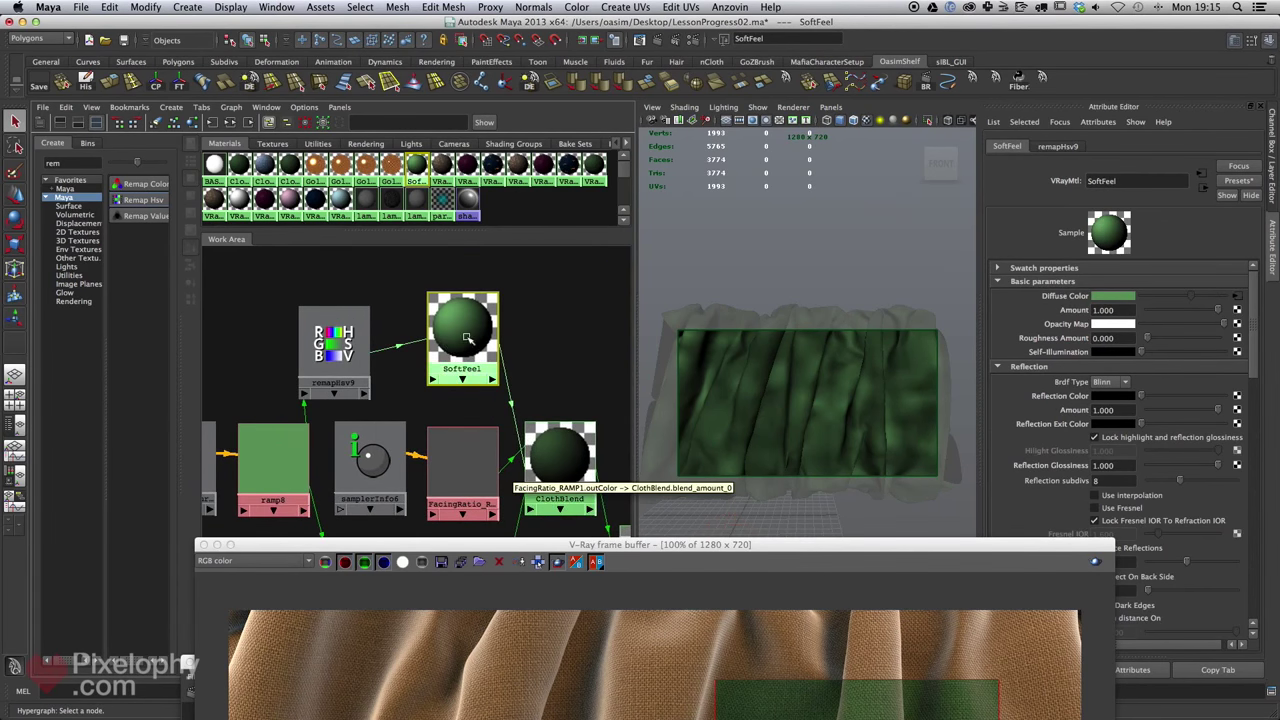
click(351, 345)
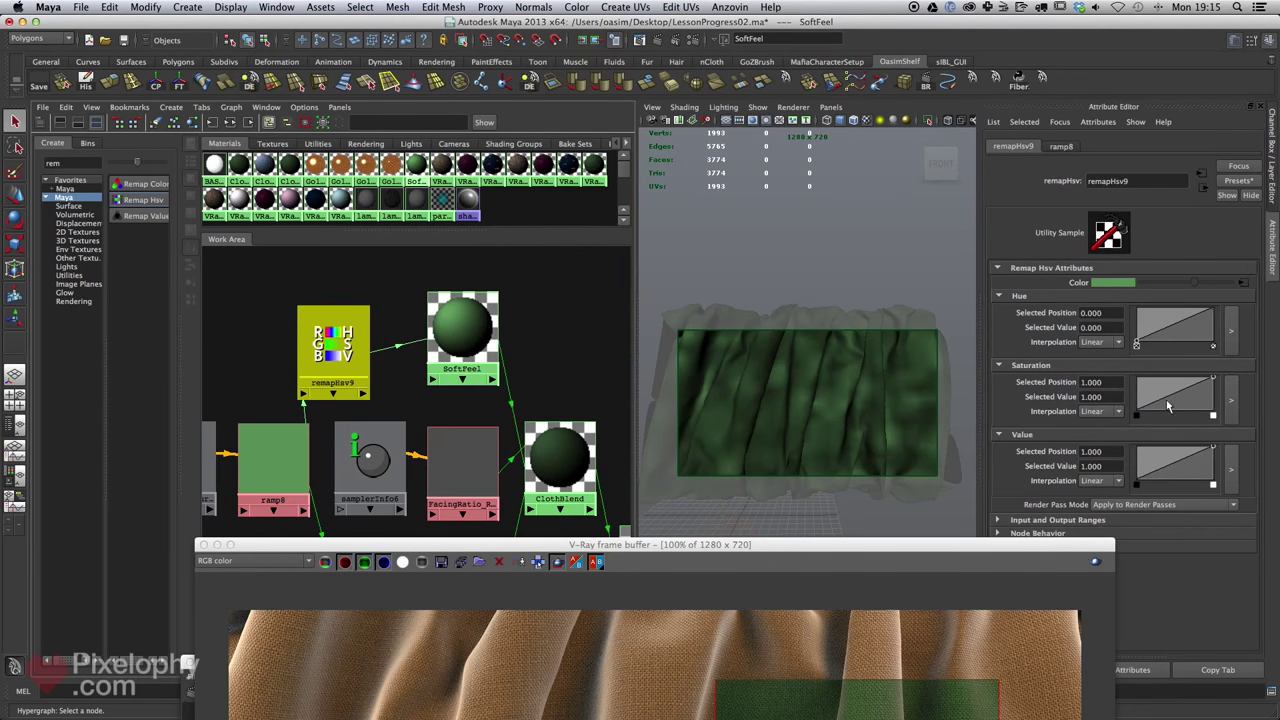
drag(1135, 471, 1136, 458)
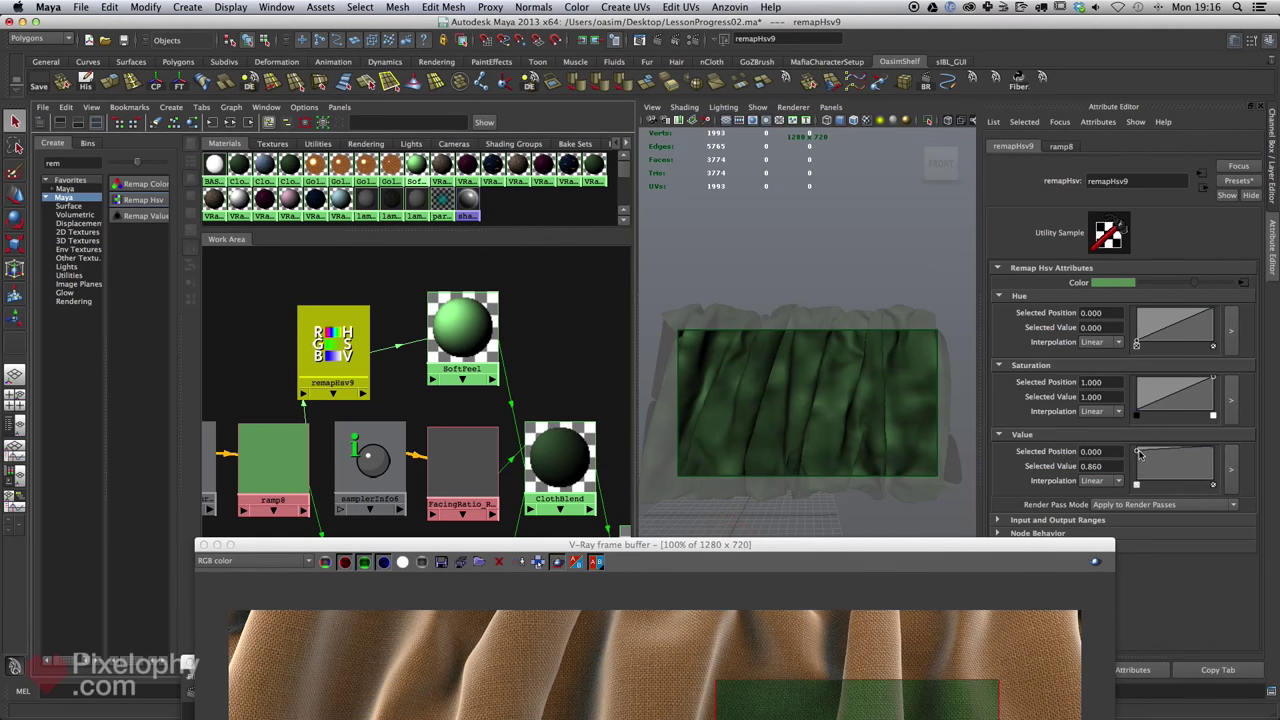
drag(1218, 386, 1214, 402)
Re-render a wider region overlapping the green patch on the upper cloth folds.
drag(922, 544, 884, 21)
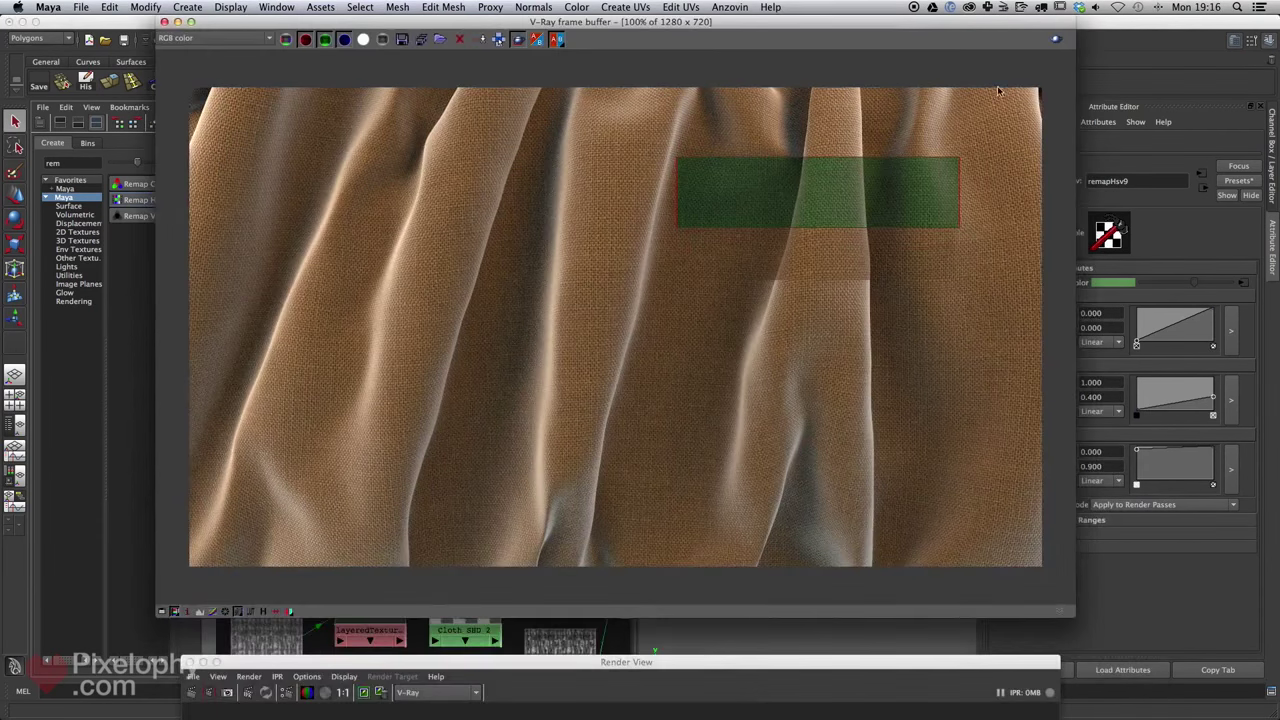
drag(990, 144, 627, 197)
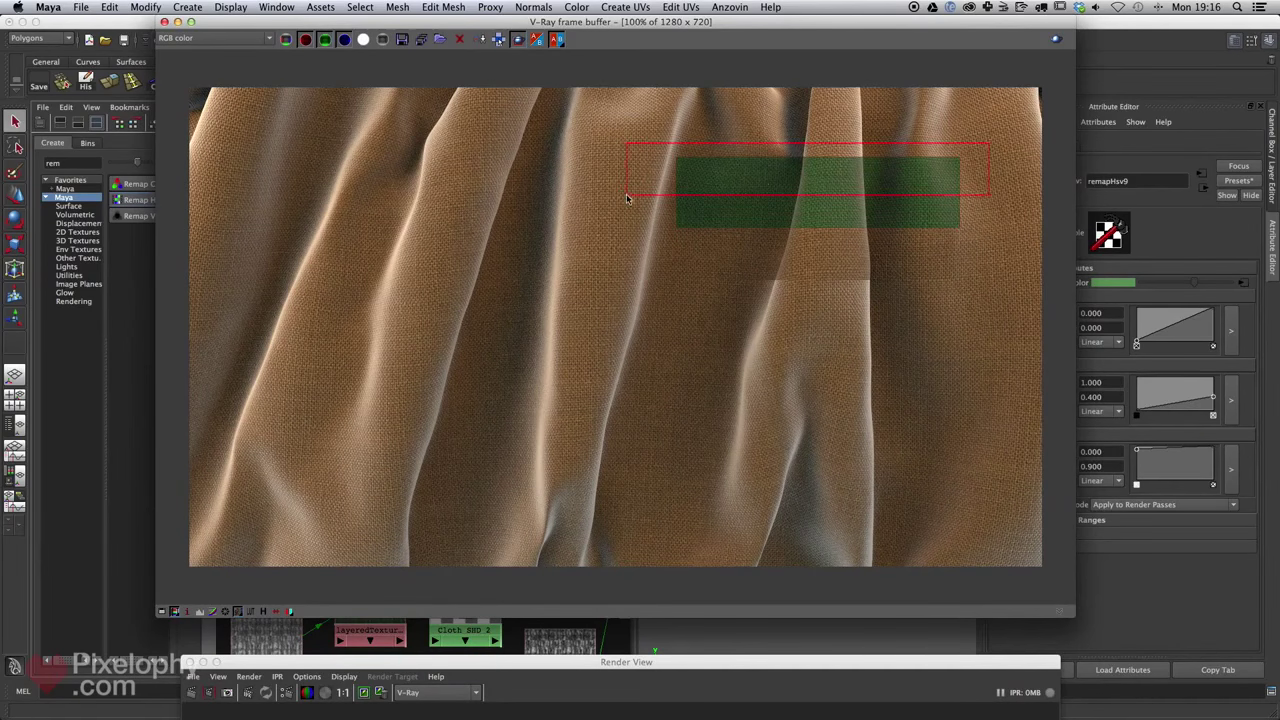
click(1055, 39)
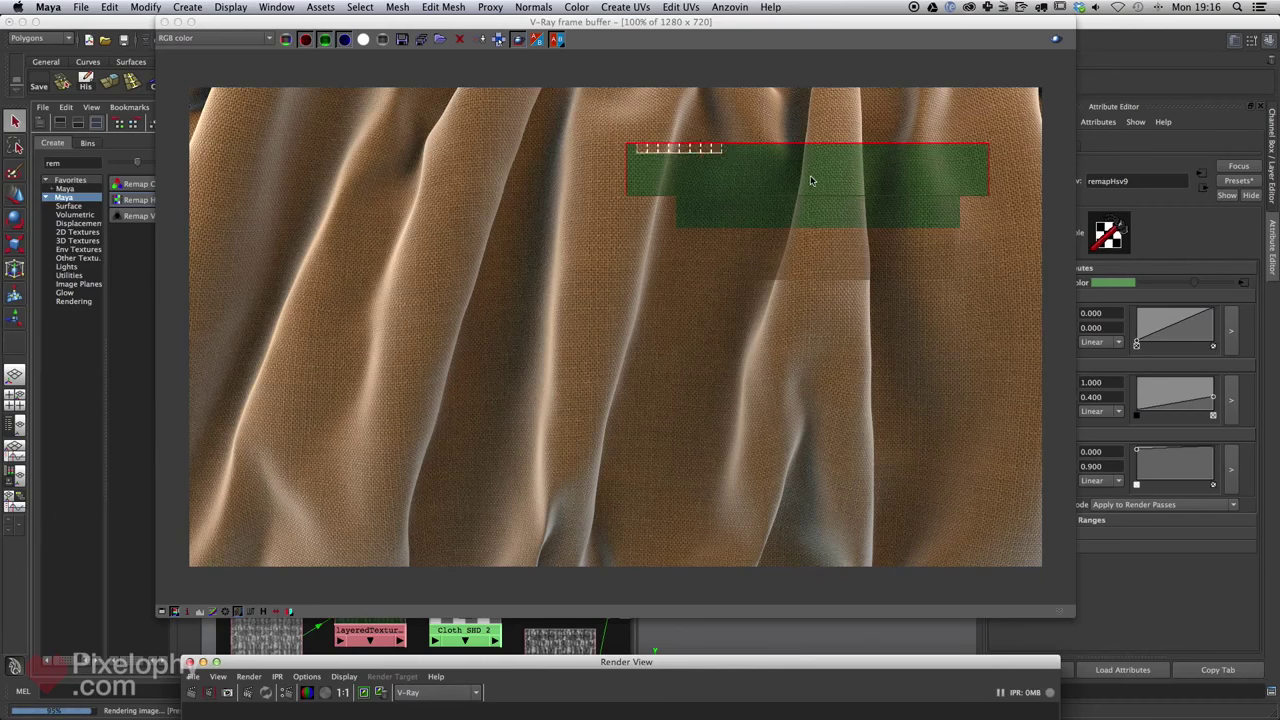
Change ramp8's green colour to dark red (H 356.186, S 1.000, V 0.481).
drag(899, 25, 861, 600)
alt+middle_drag(409, 484, 474, 357)
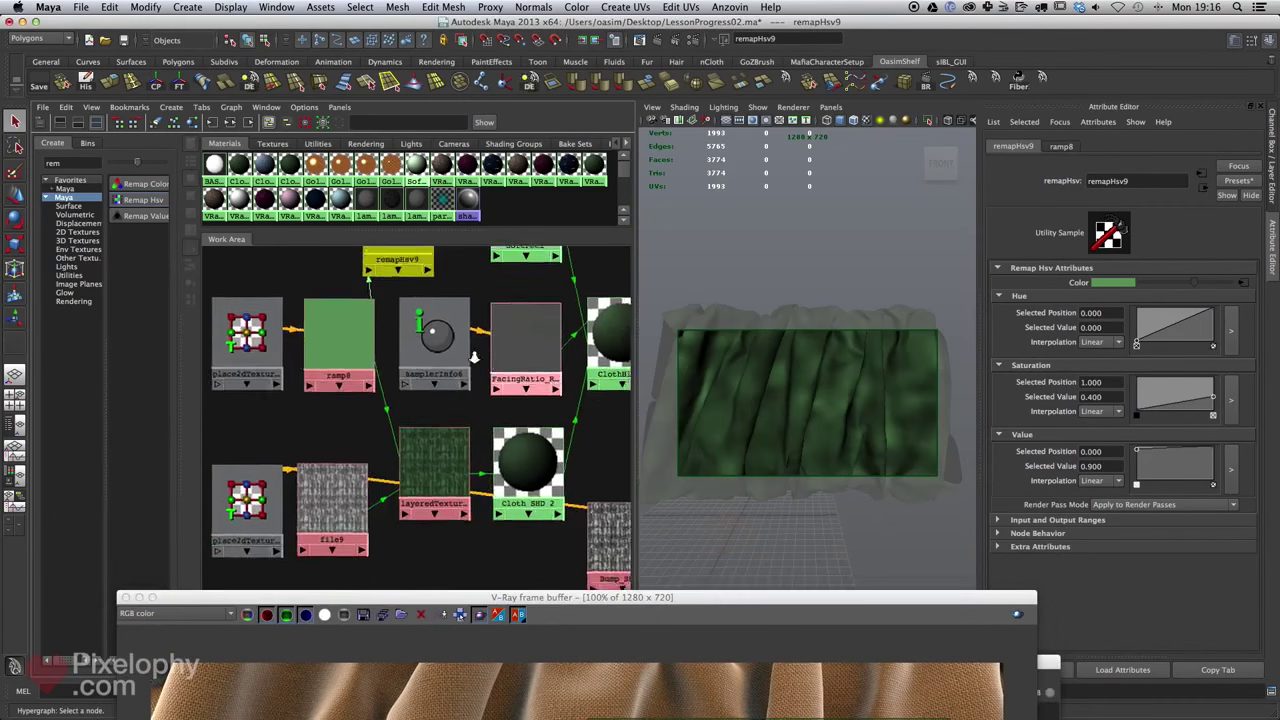
scroll(474, 356, down, 2)
click(370, 330)
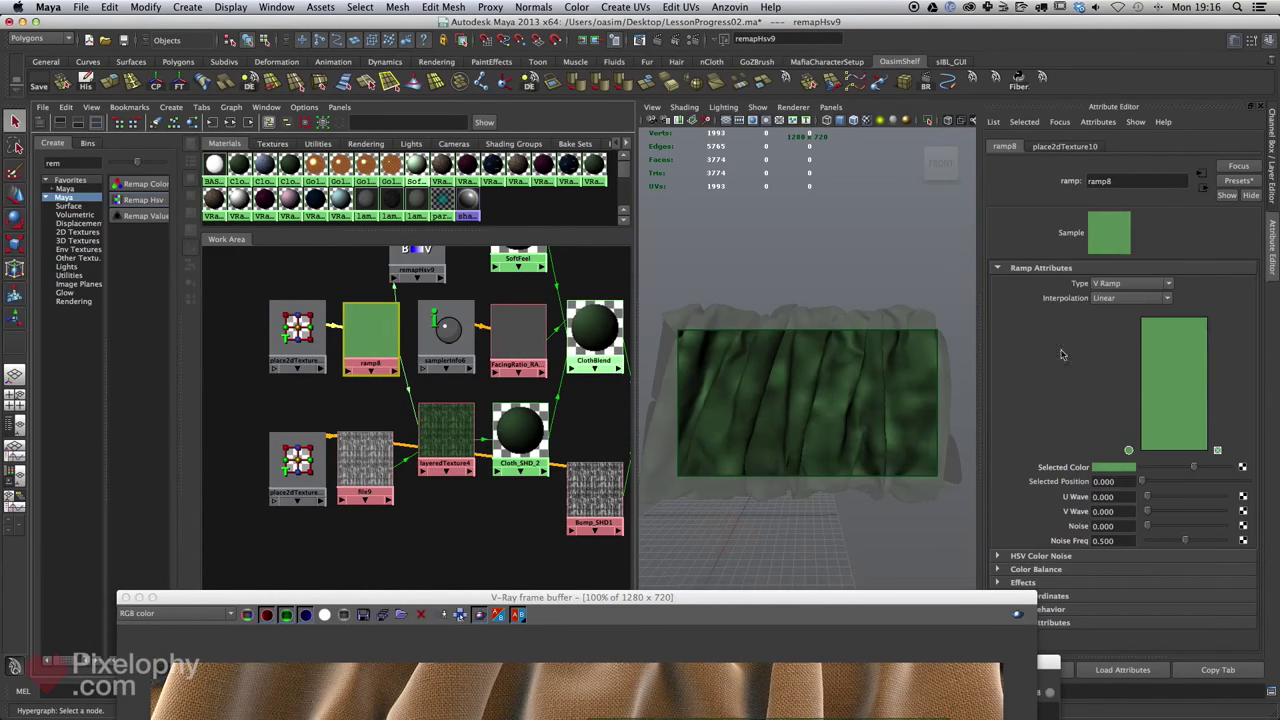
click(1100, 468)
drag(777, 357, 795, 353)
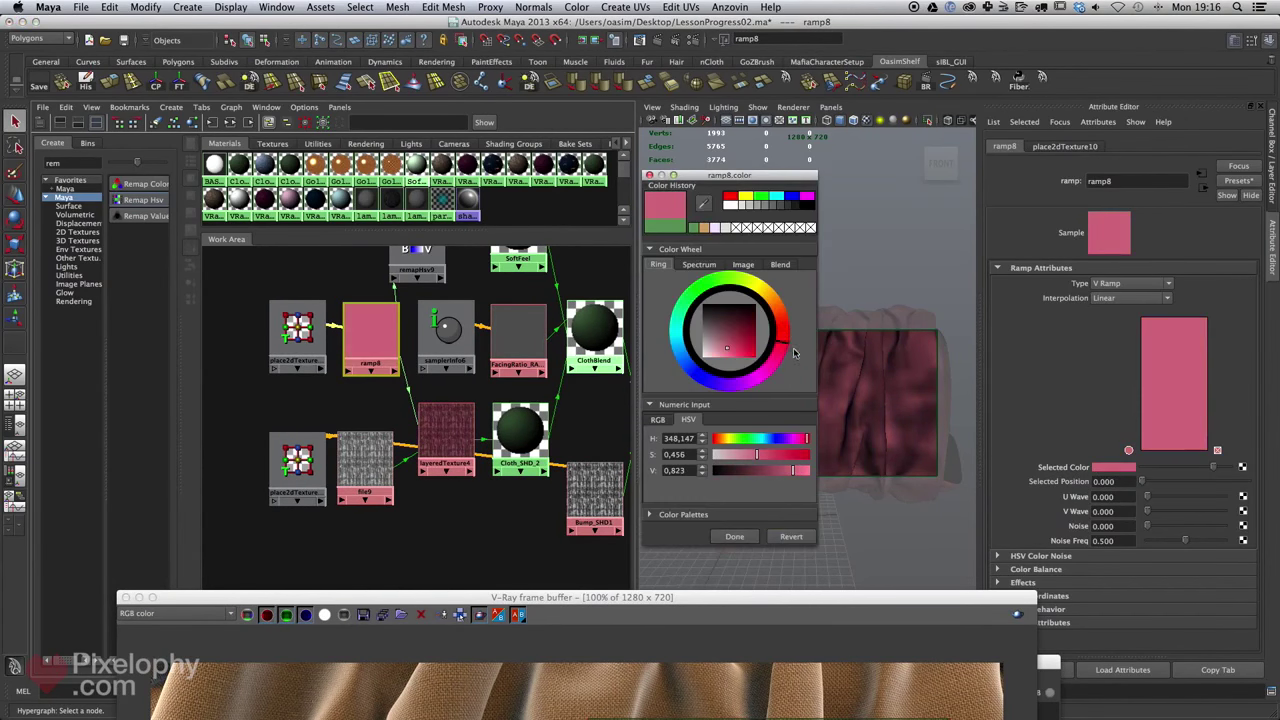
drag(786, 455, 759, 471)
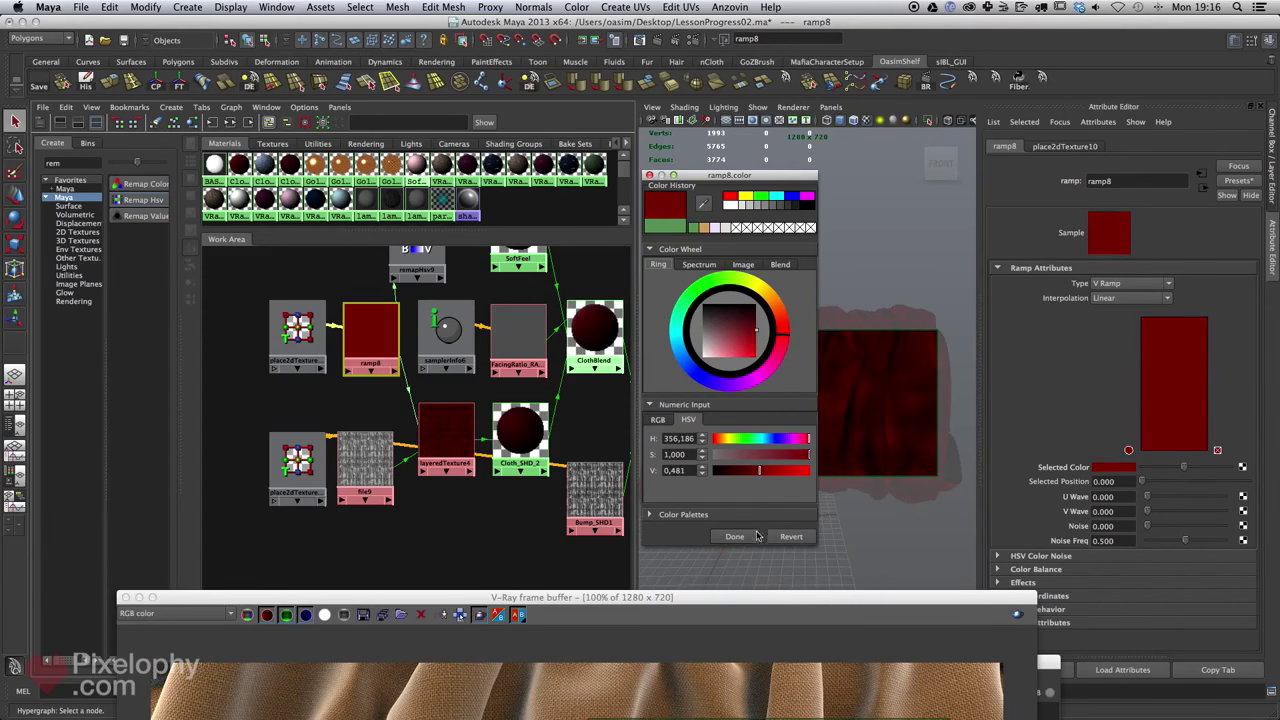
Render a new test region across the brown folds beside the green patch.
drag(812, 600, 906, 56)
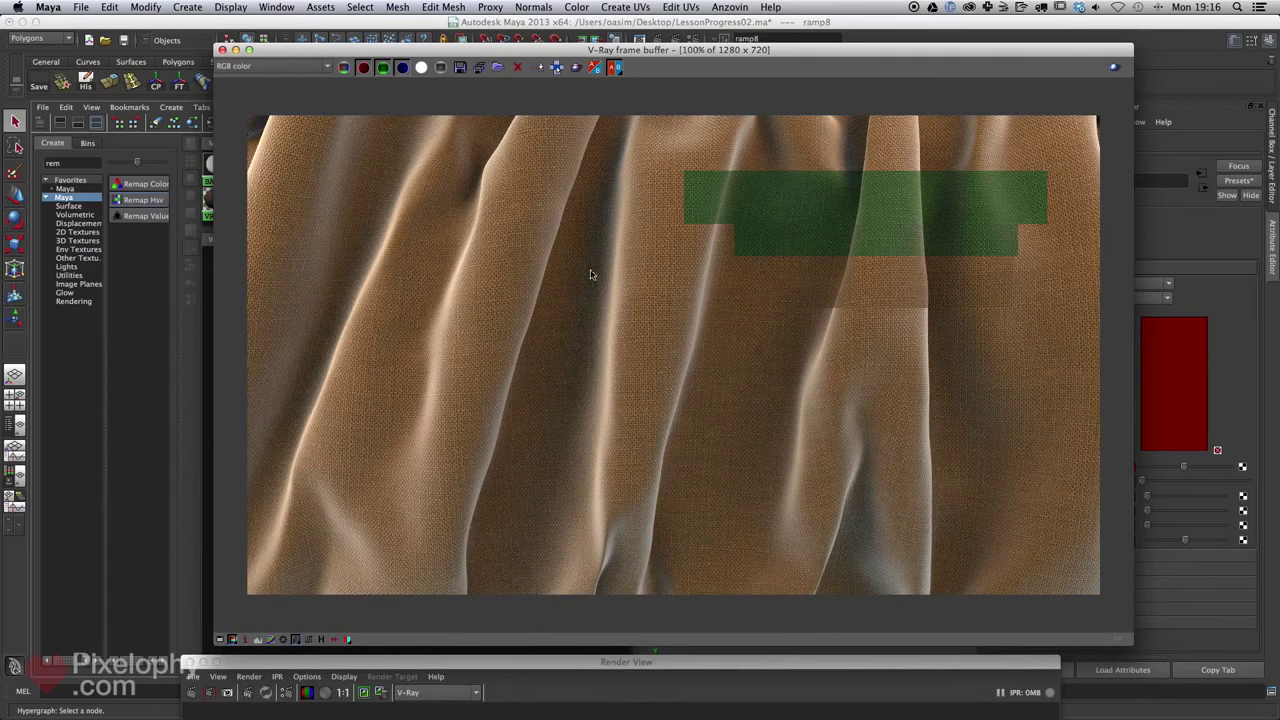
click(576, 67)
drag(614, 222, 414, 296)
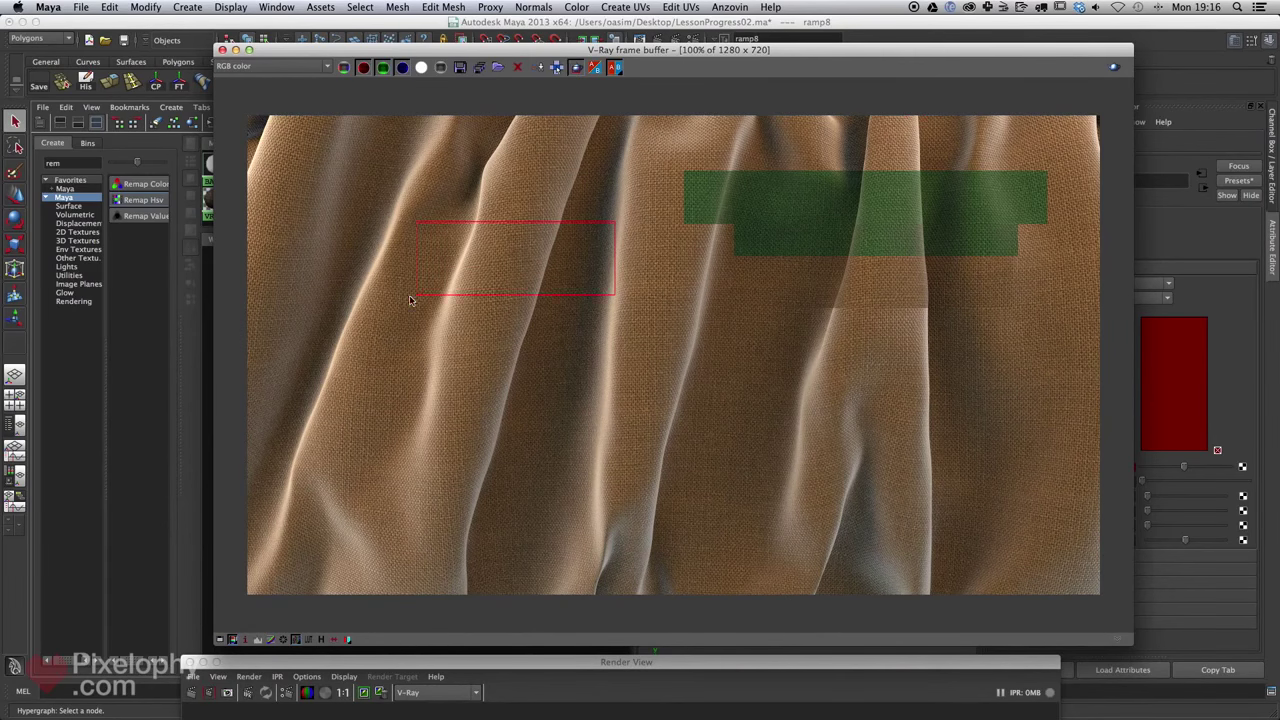
click(1116, 70)
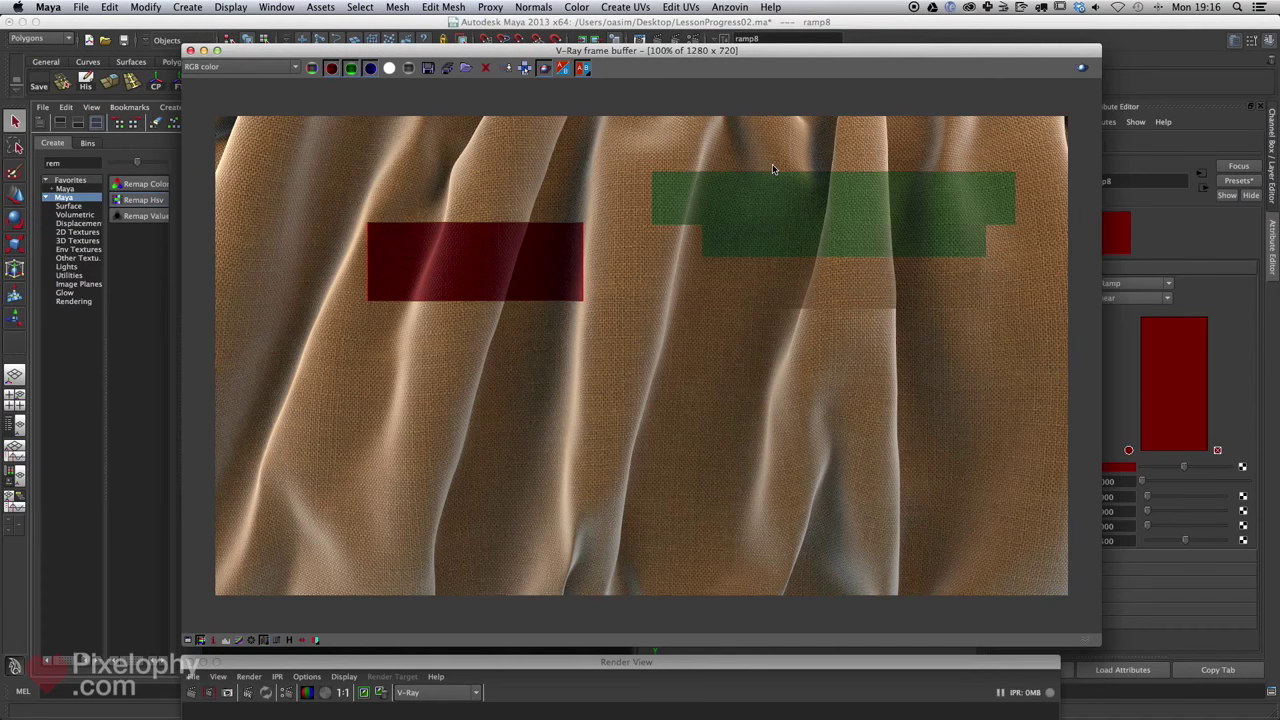
Tidy the shading network by moving the file9 texture below its neighbours and shifting Cloth_SHD_2 slightly.
drag(1002, 49, 1042, 564)
scroll(522, 441, down, 4)
alt+middle_drag(500, 398, 498, 400)
drag(328, 462, 338, 517)
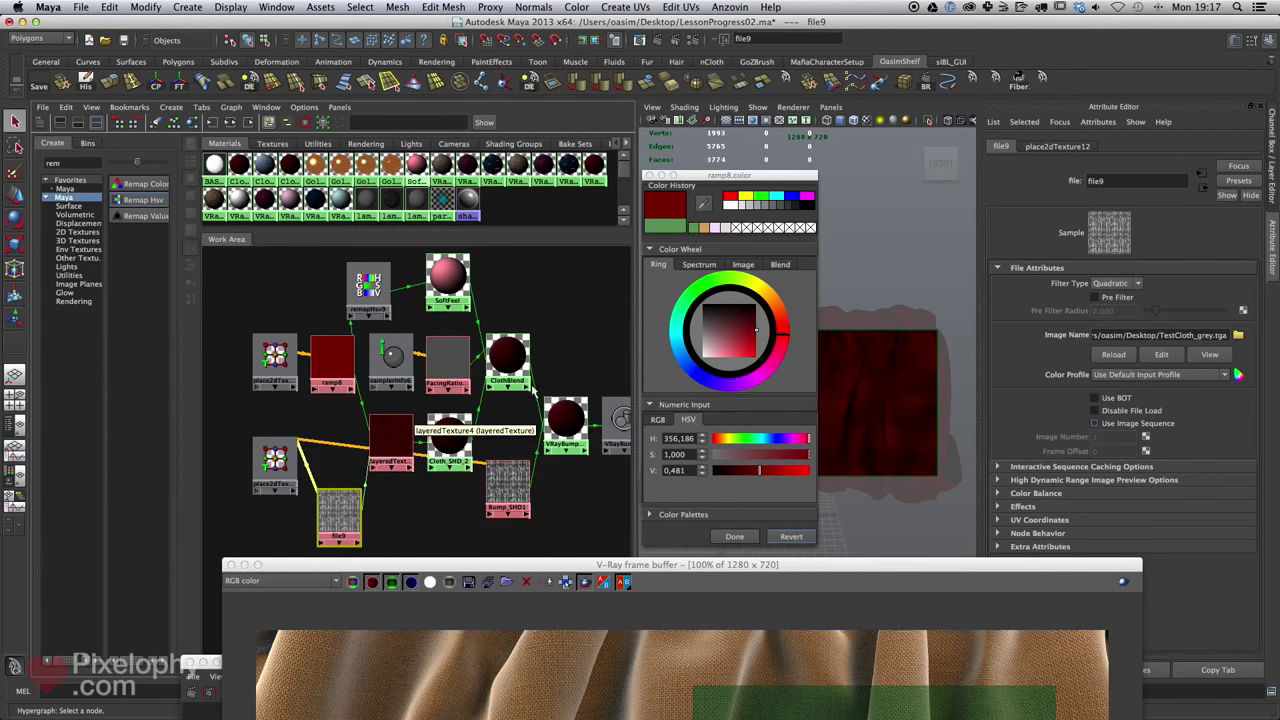
scroll(533, 392, down, 2)
mouse_move(509, 425)
alt+middle_down()
mouse_move(490, 372)
mouse_move(484, 422)
alt+middle_up()
scroll(502, 394, up, 1)
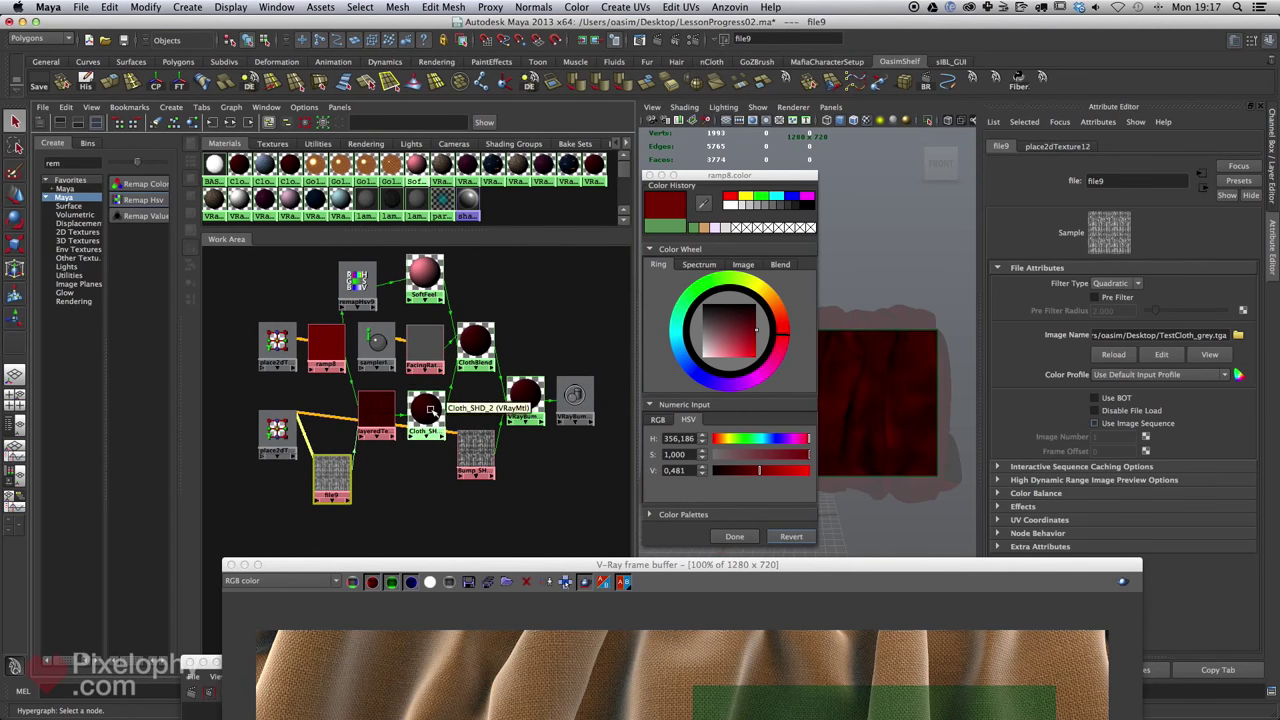
drag(428, 409, 422, 404)
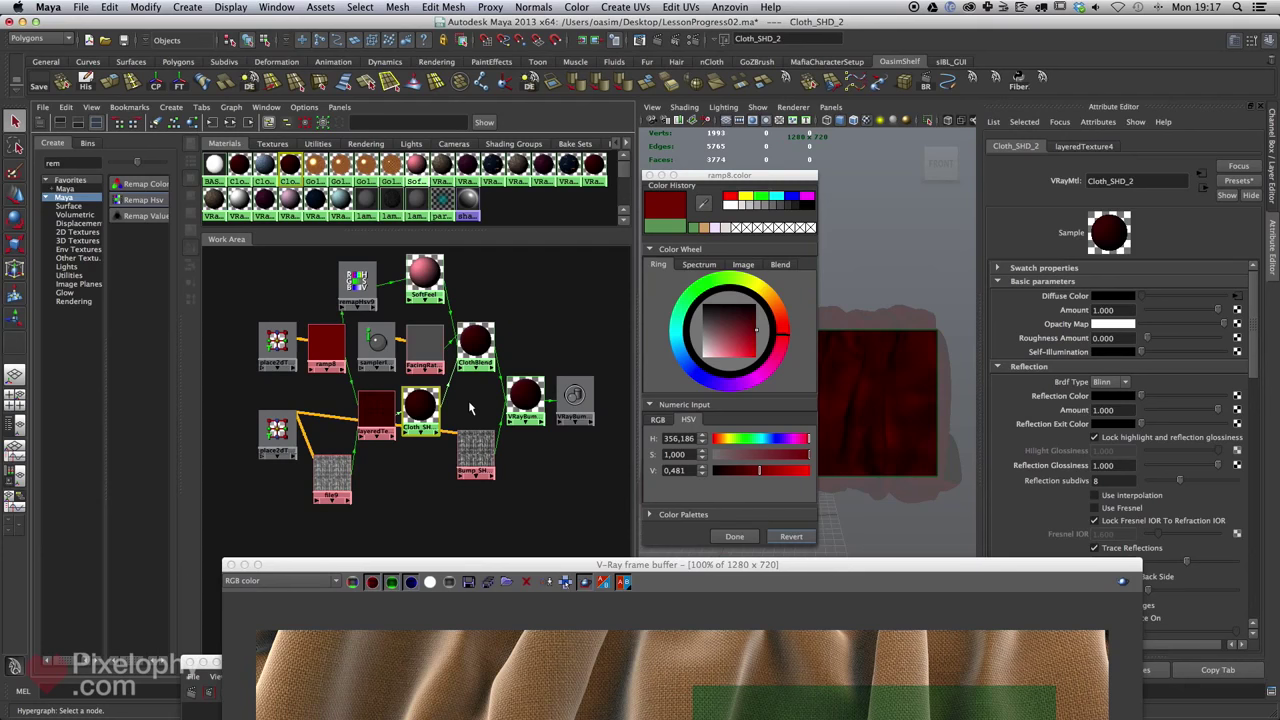
Examine the dark red test region in the frame buffer and inspect the SoftFeel material's diffuse settings.
drag(911, 564, 927, 530)
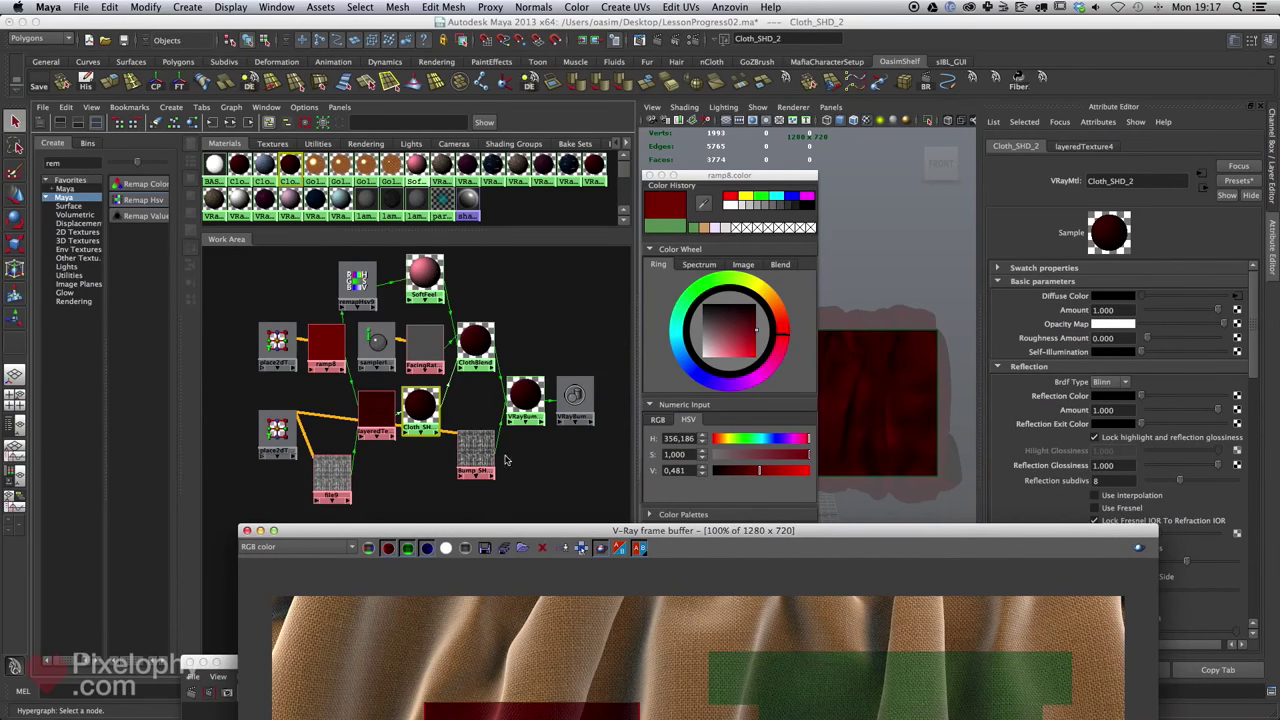
click(547, 465)
drag(706, 532, 659, 202)
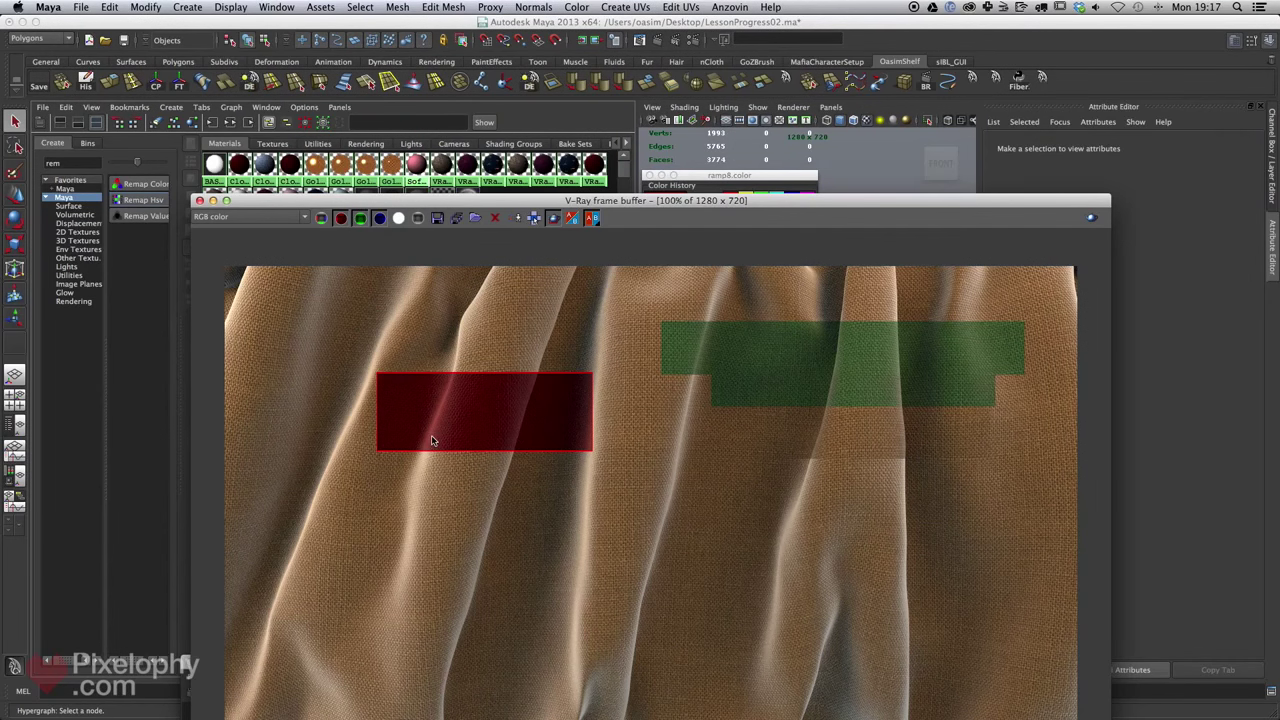
drag(795, 204, 789, 467)
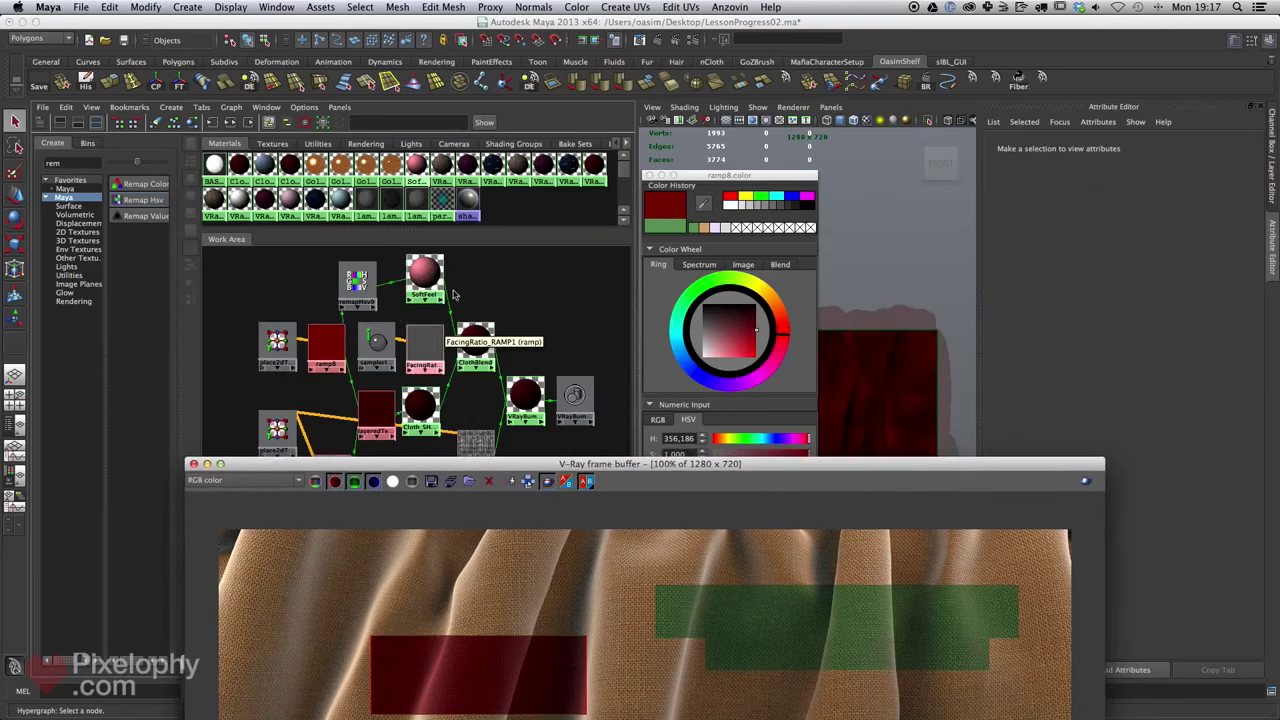
click(427, 280)
click(424, 278)
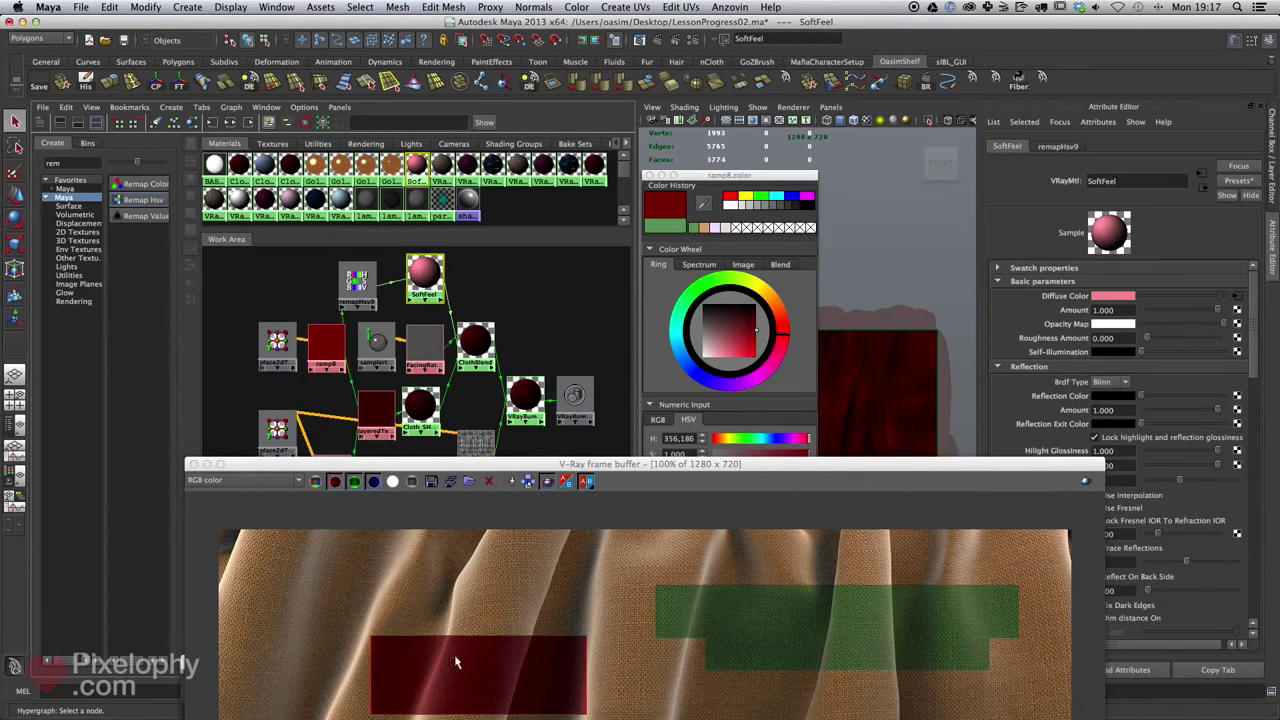
Connect the Bump_SHD1 texture to FacingRatio_RAMP1's Selected Color at position 0.000.
drag(638, 466, 645, 587)
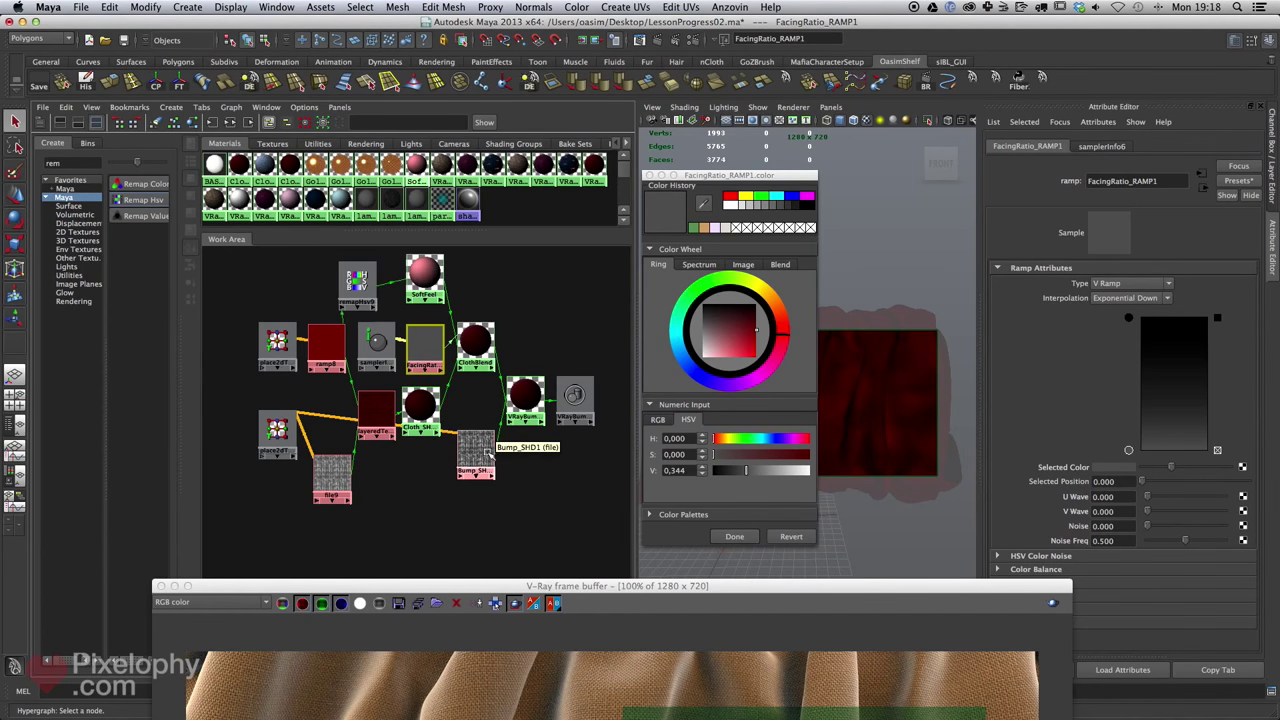
drag(477, 457, 465, 475)
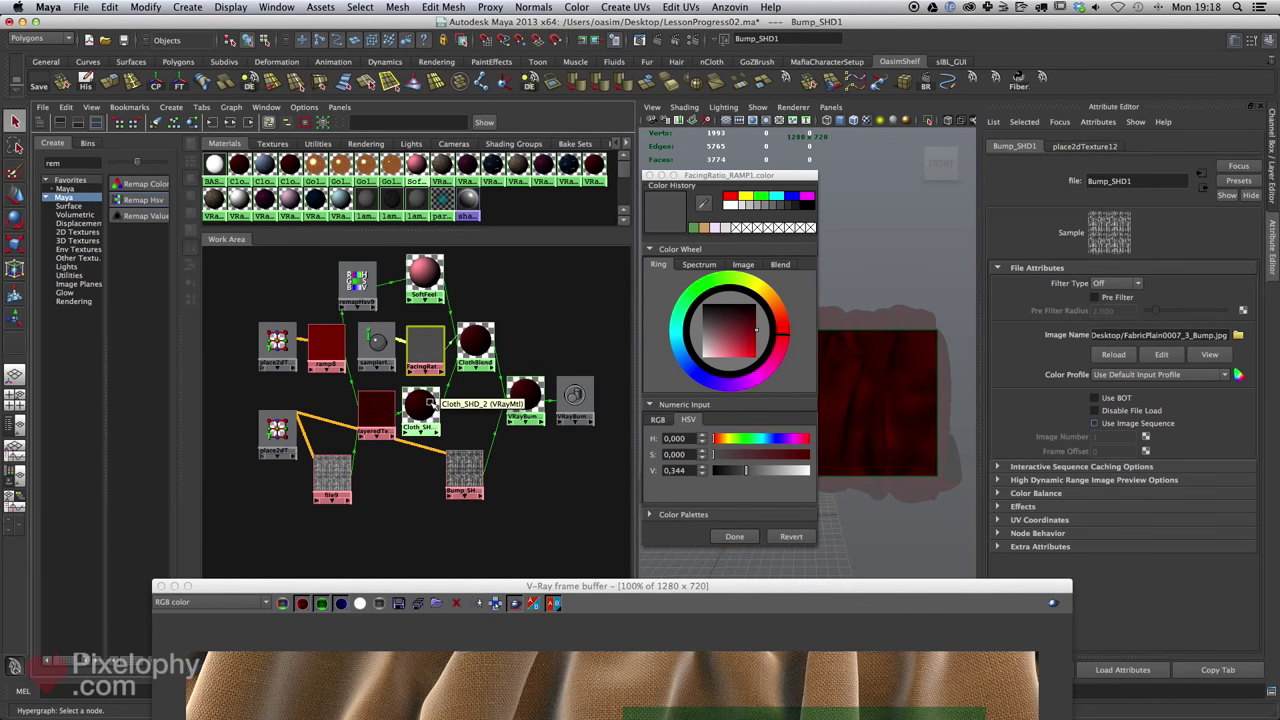
click(427, 362)
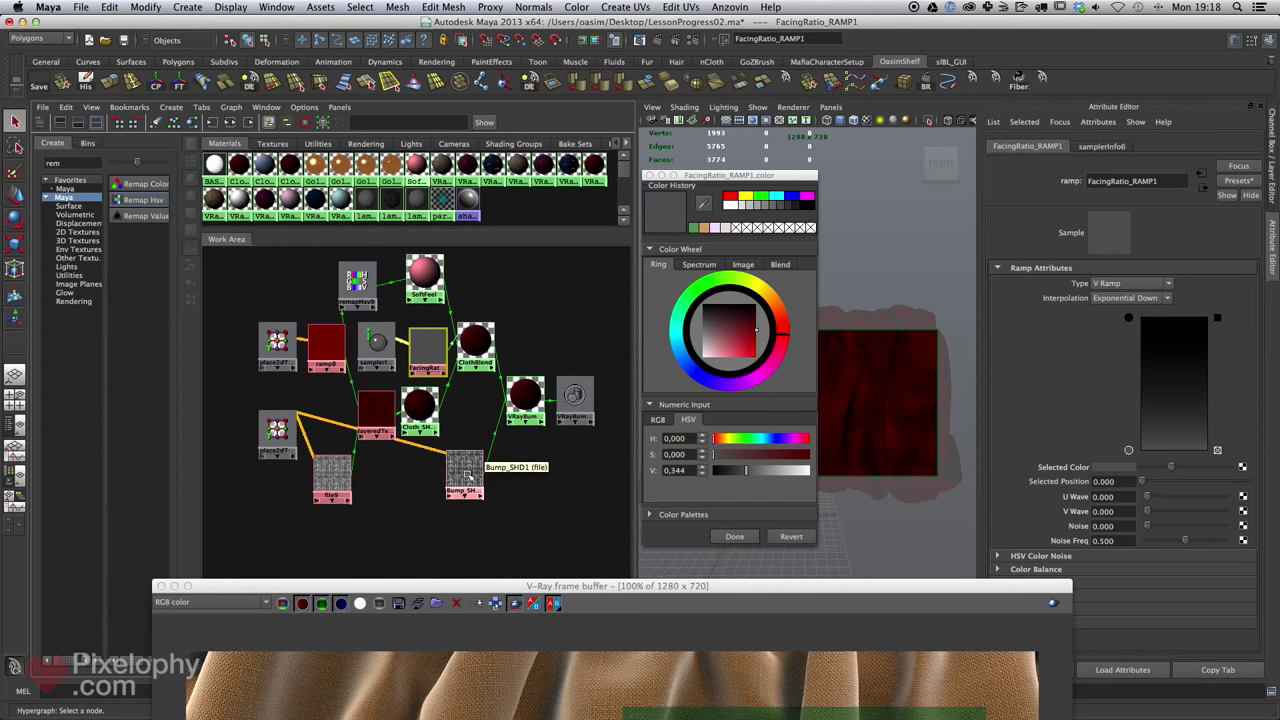
middle_drag(465, 475, 1075, 479)
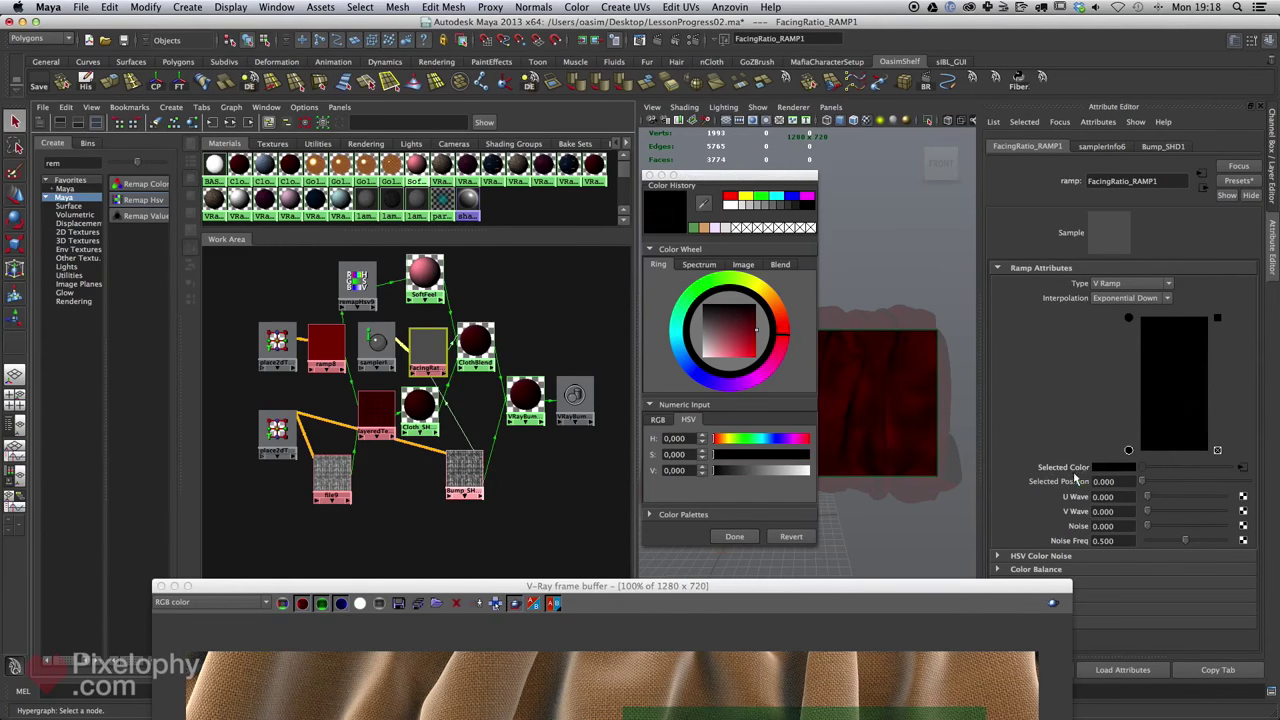
Render a new test region overlapping the lower part of the dark red patch in the frame buffer.
drag(840, 588, 937, 160)
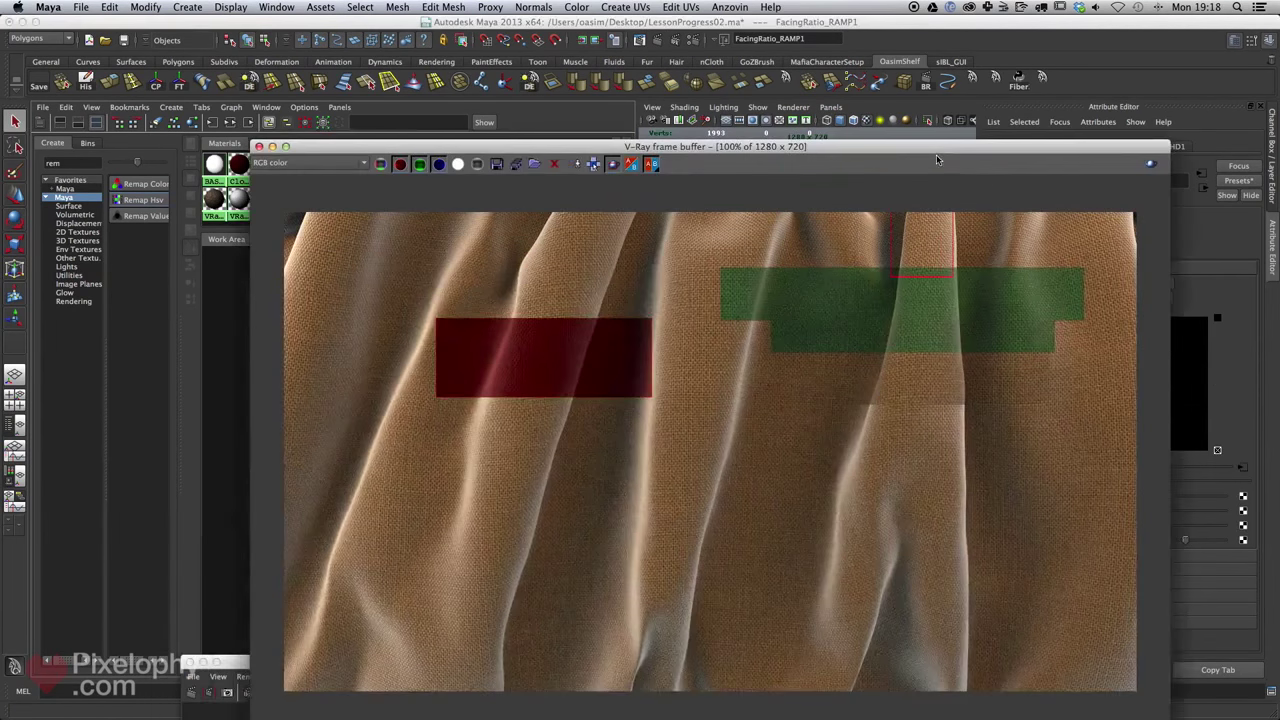
click(1151, 165)
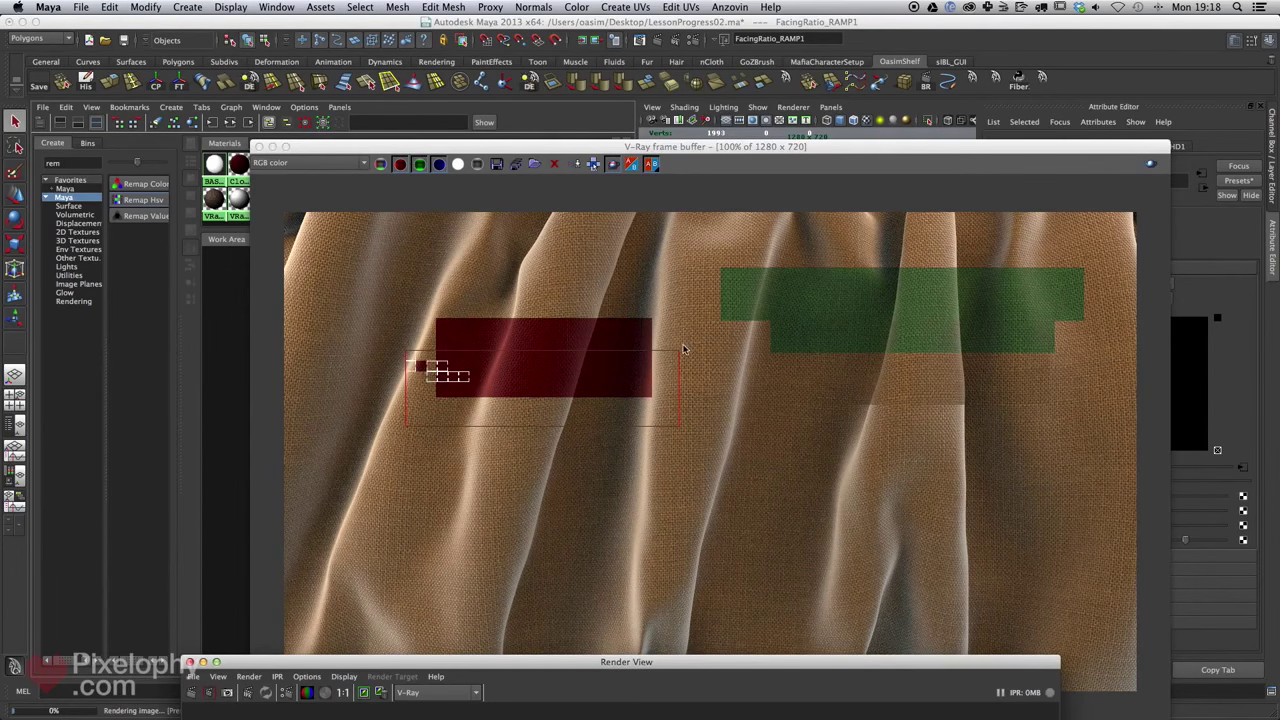
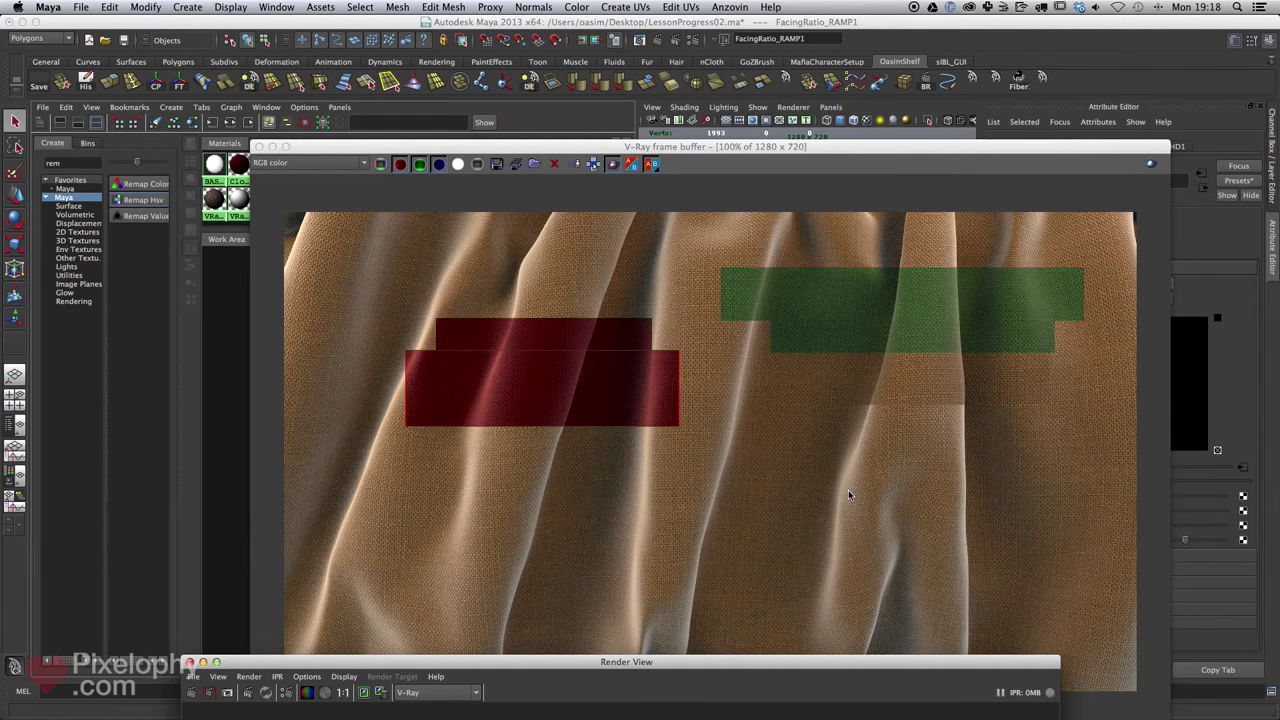
click(681, 345)
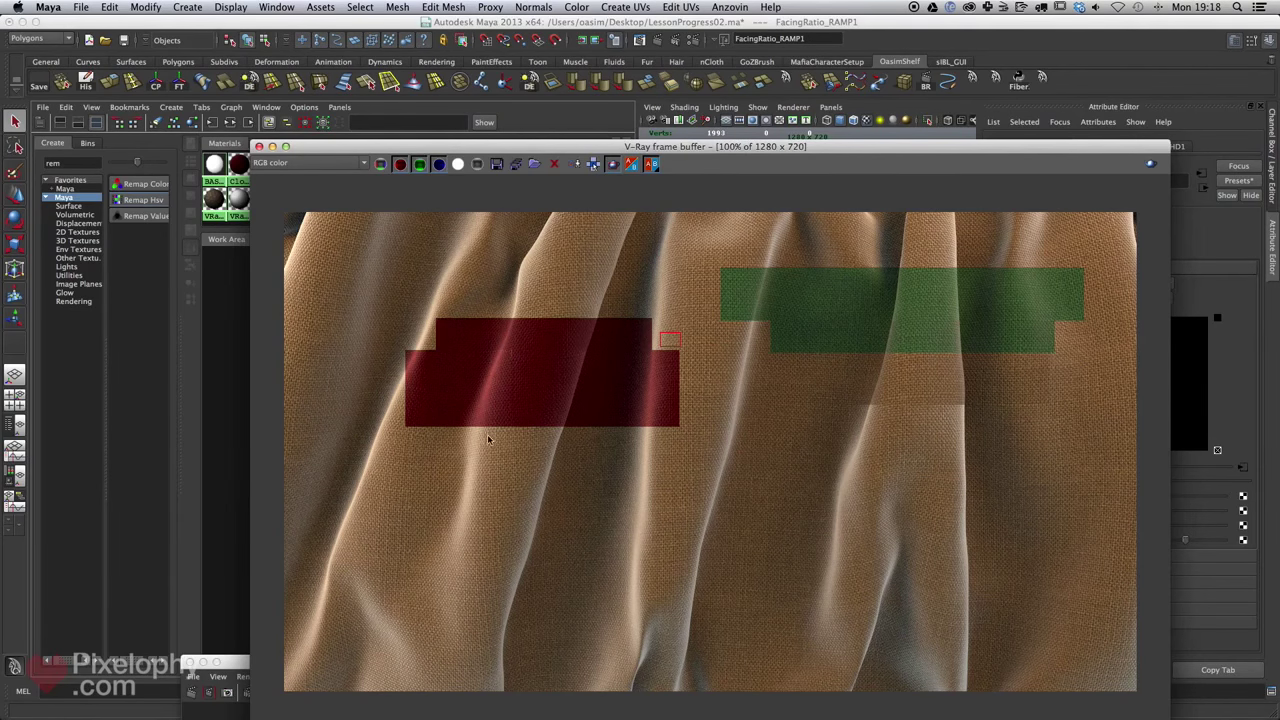
drag(771, 162, 790, 552)
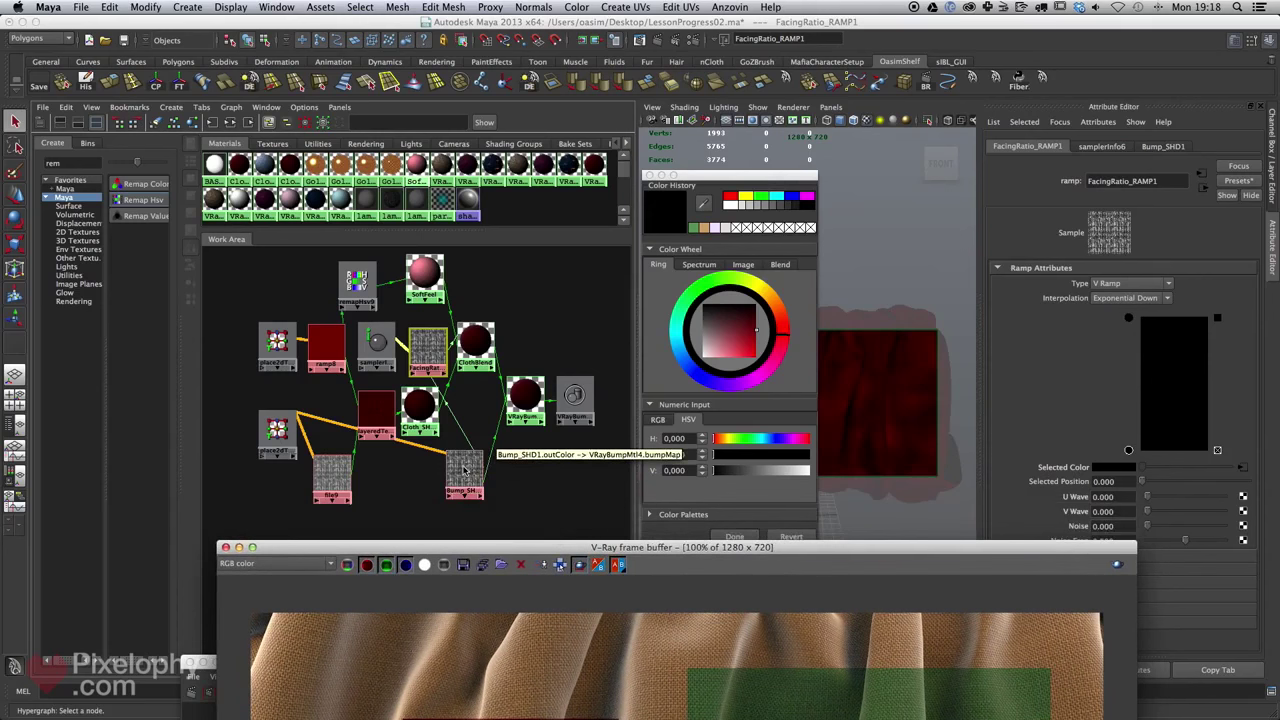
Create a Remap HSV node beside Bump_SHD1 and connect Bump_SHD1 to its Color.
click(463, 481)
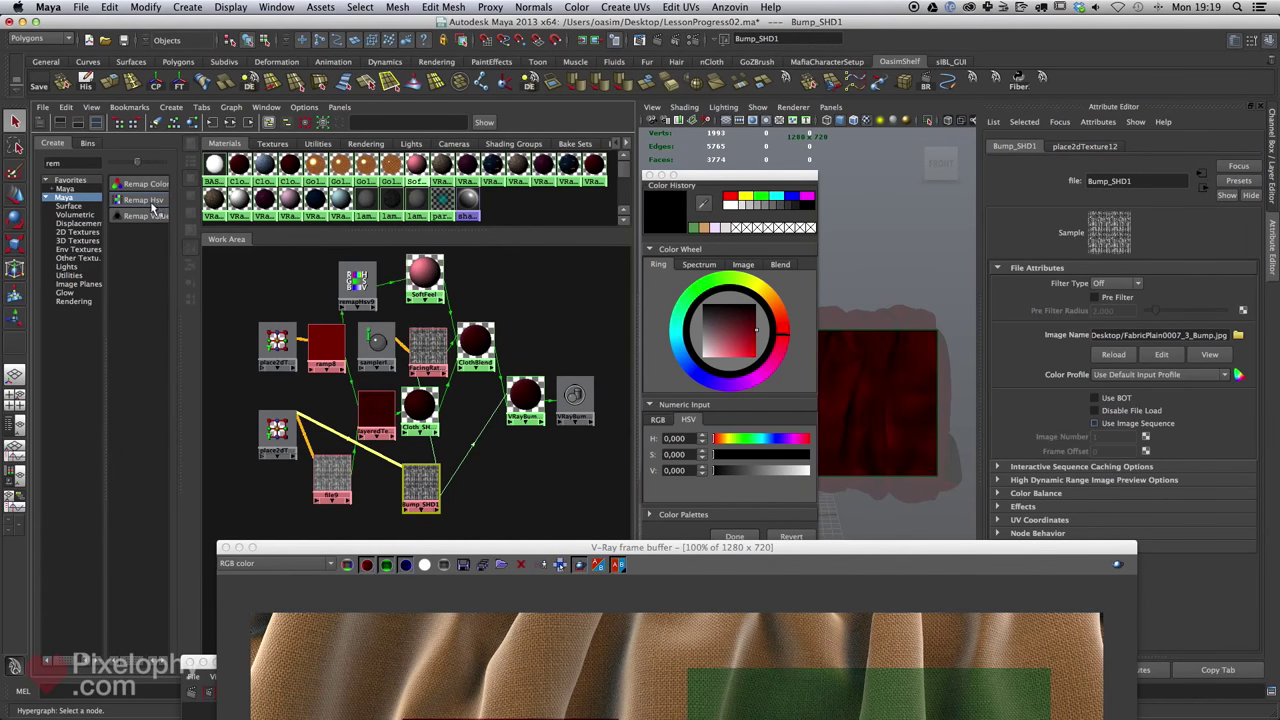
middle_drag(150, 205, 231, 318)
drag(238, 316, 522, 482)
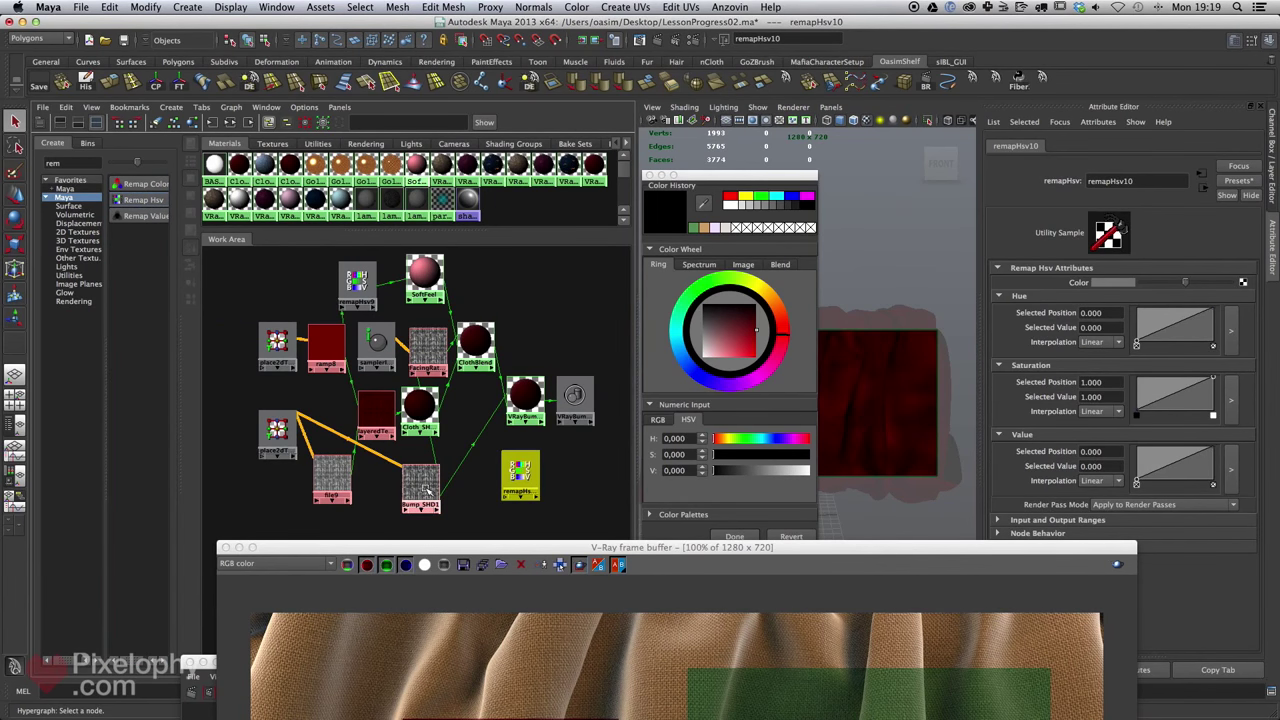
middle_drag(428, 490, 1080, 285)
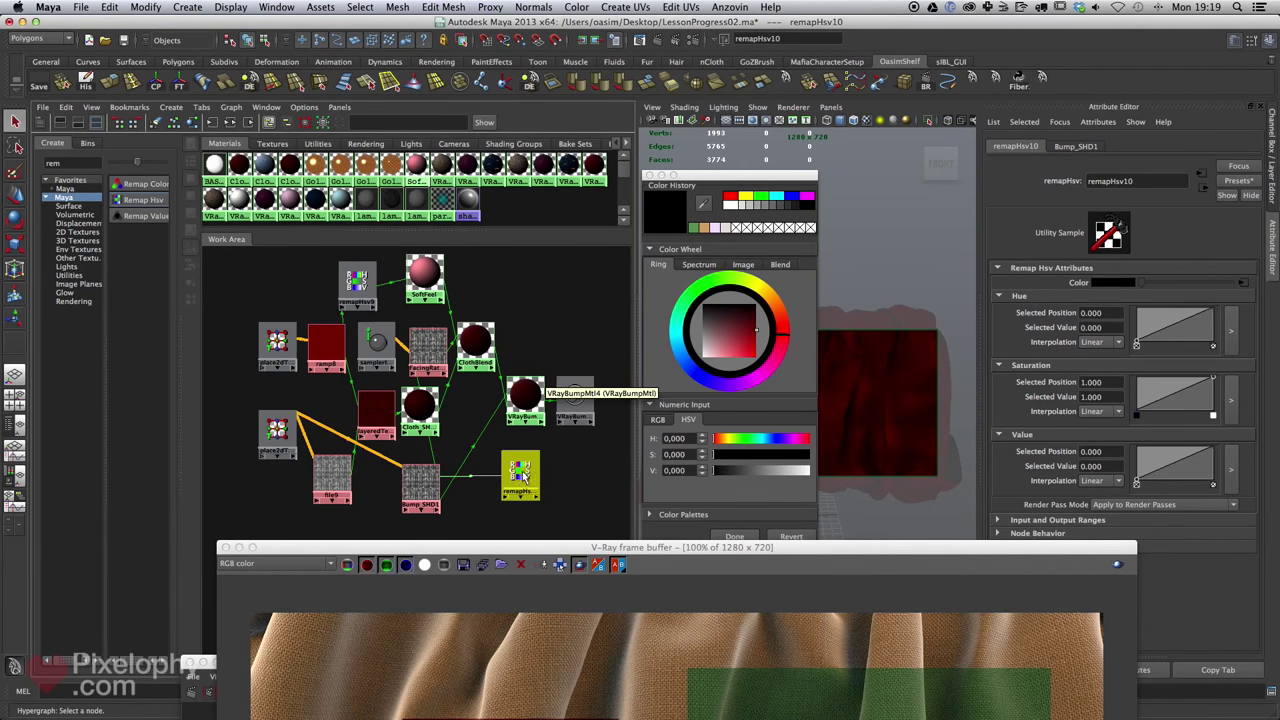
Connect the new remapHsv10 node to FacingRatio_RAMP1's Selected Color in place of the direct Bump_SHD1 link.
click(422, 374)
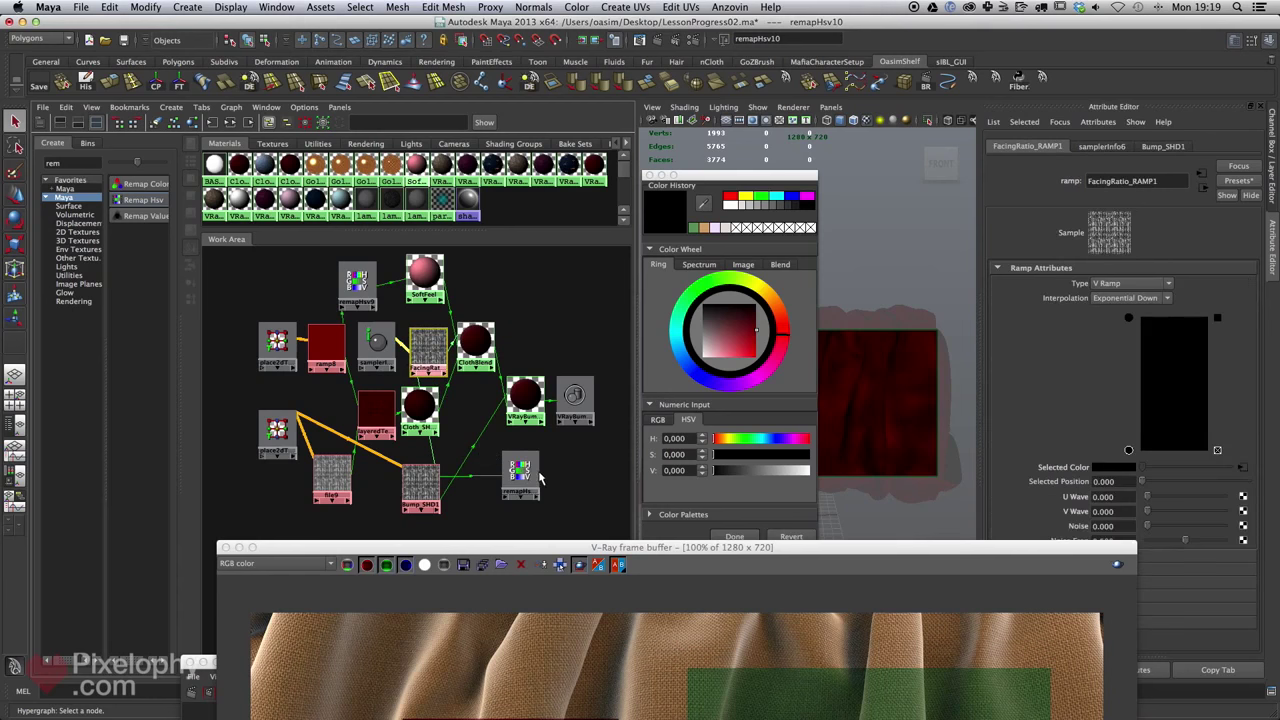
middle_drag(523, 480, 1058, 476)
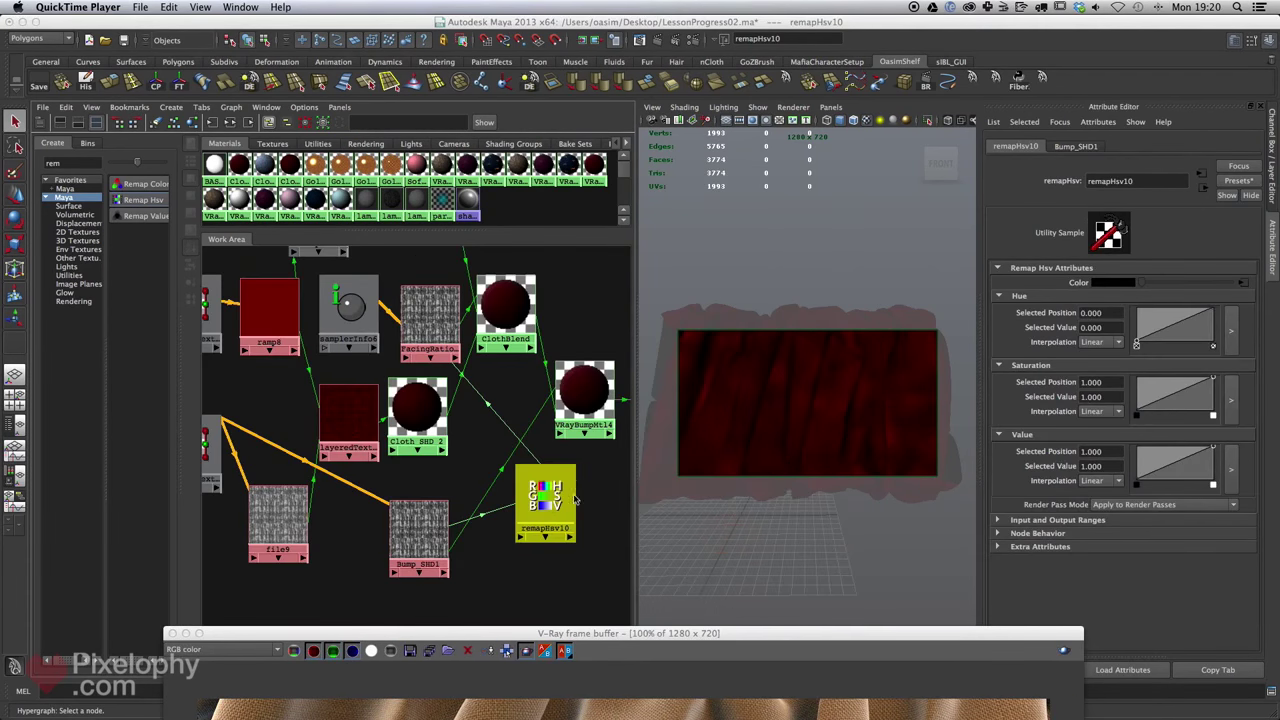
click(440, 306)
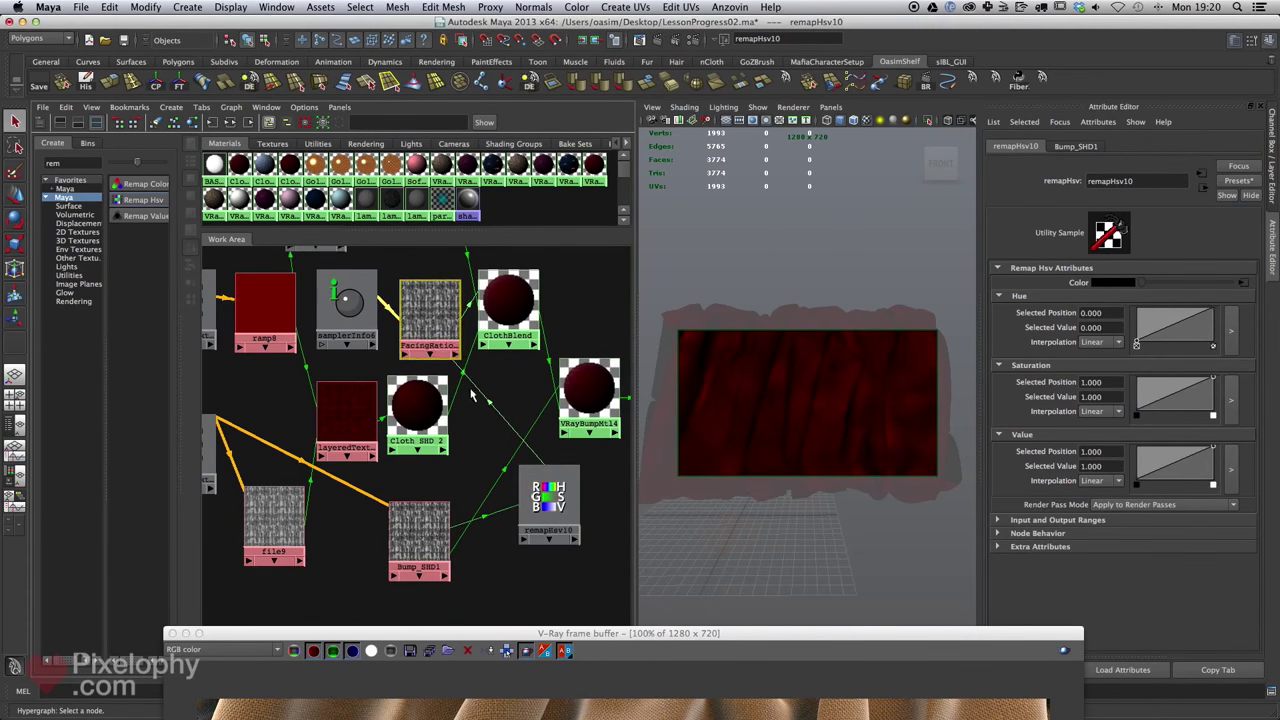
Darken the remapped bump by setting the end point of remapHsv10's Value curve to 0.440, checking against the rendered cloth.
alt+middle_drag(460, 385, 488, 417)
alt+right_drag(489, 421, 517, 449)
alt+middle_drag(550, 416, 485, 361)
scroll(546, 514, up, 3)
click(591, 560)
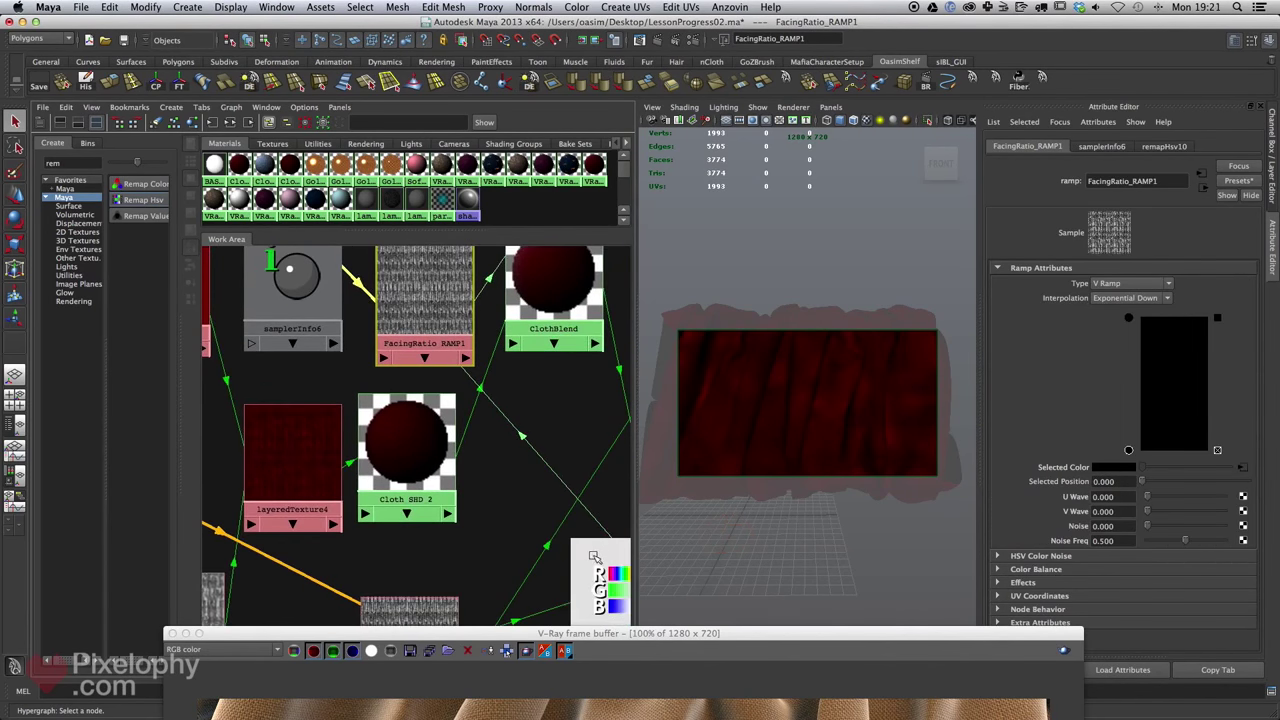
alt+middle_drag(499, 440, 545, 572)
alt+right_drag(545, 572, 584, 530)
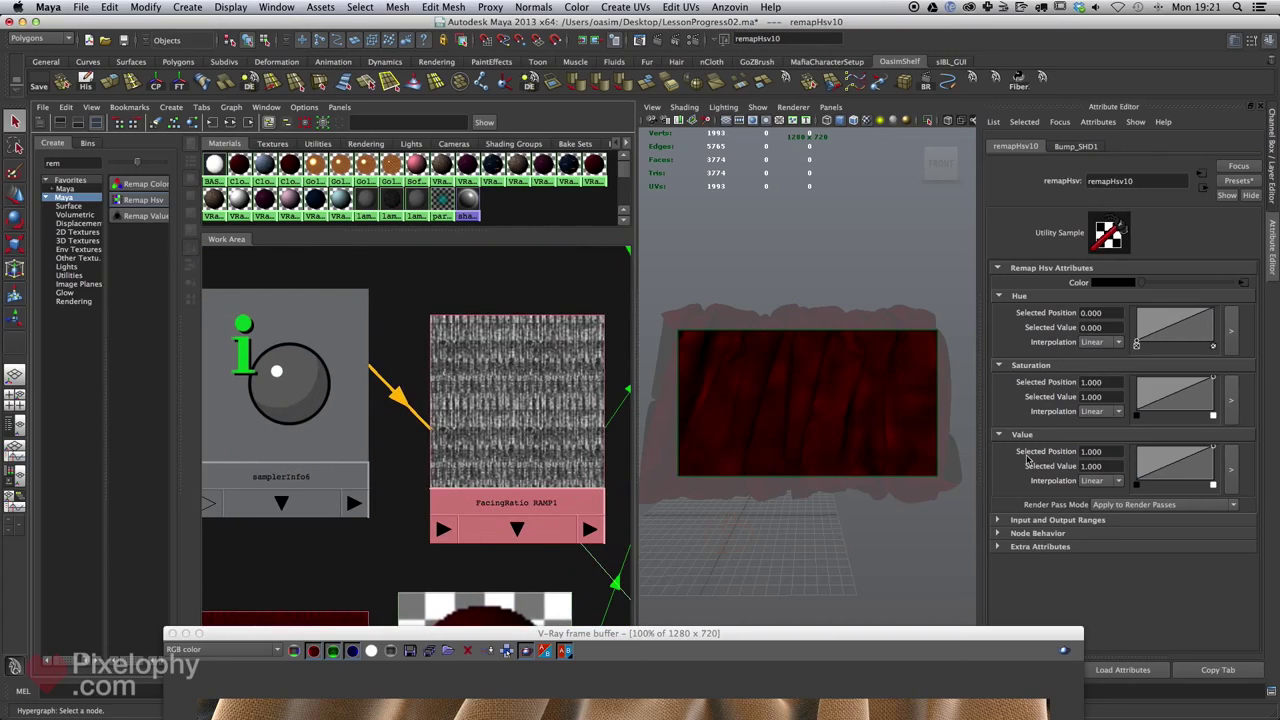
drag(1213, 450, 1210, 470)
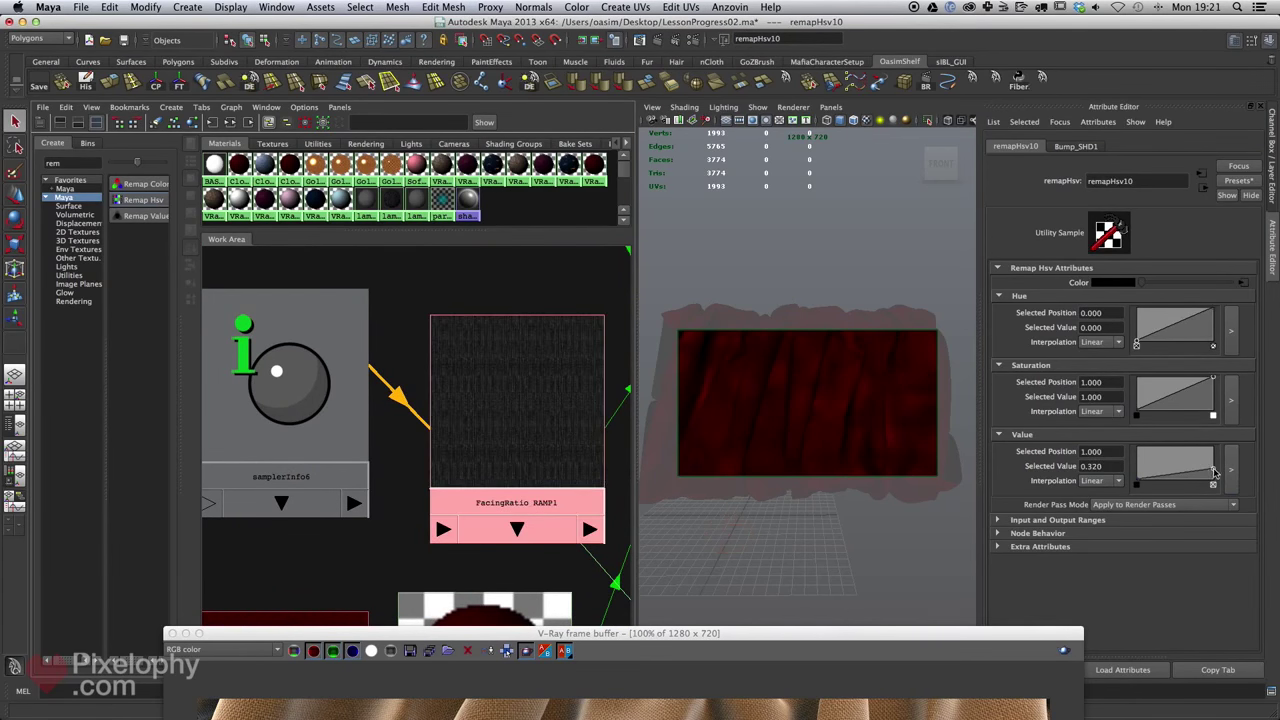
drag(1214, 476, 1216, 477)
drag(967, 634, 986, 217)
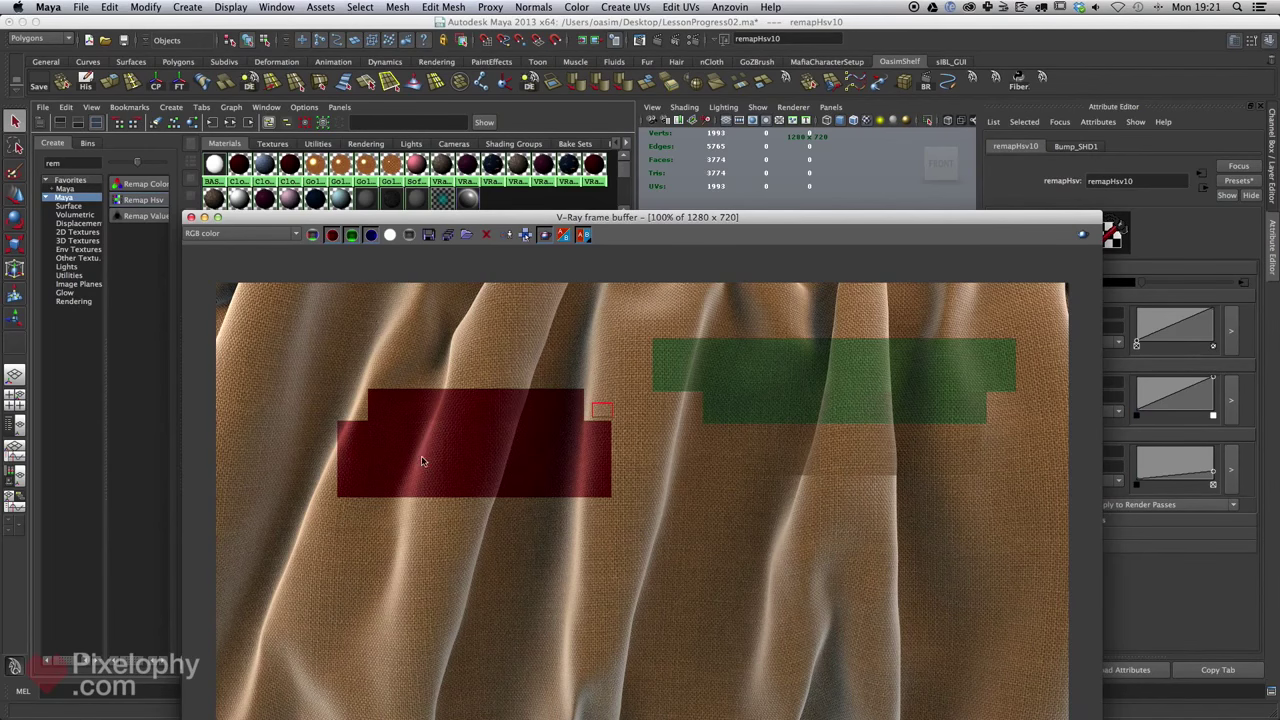
drag(794, 221, 758, 473)
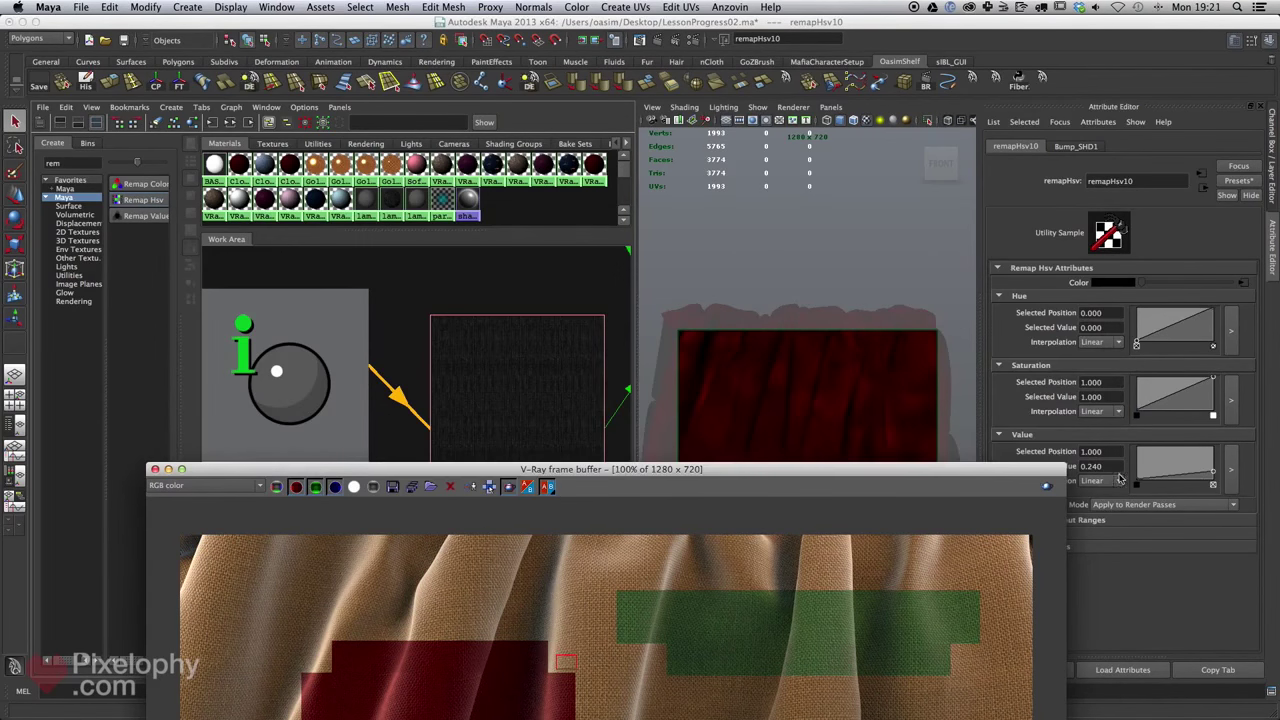
drag(1216, 472, 1216, 470)
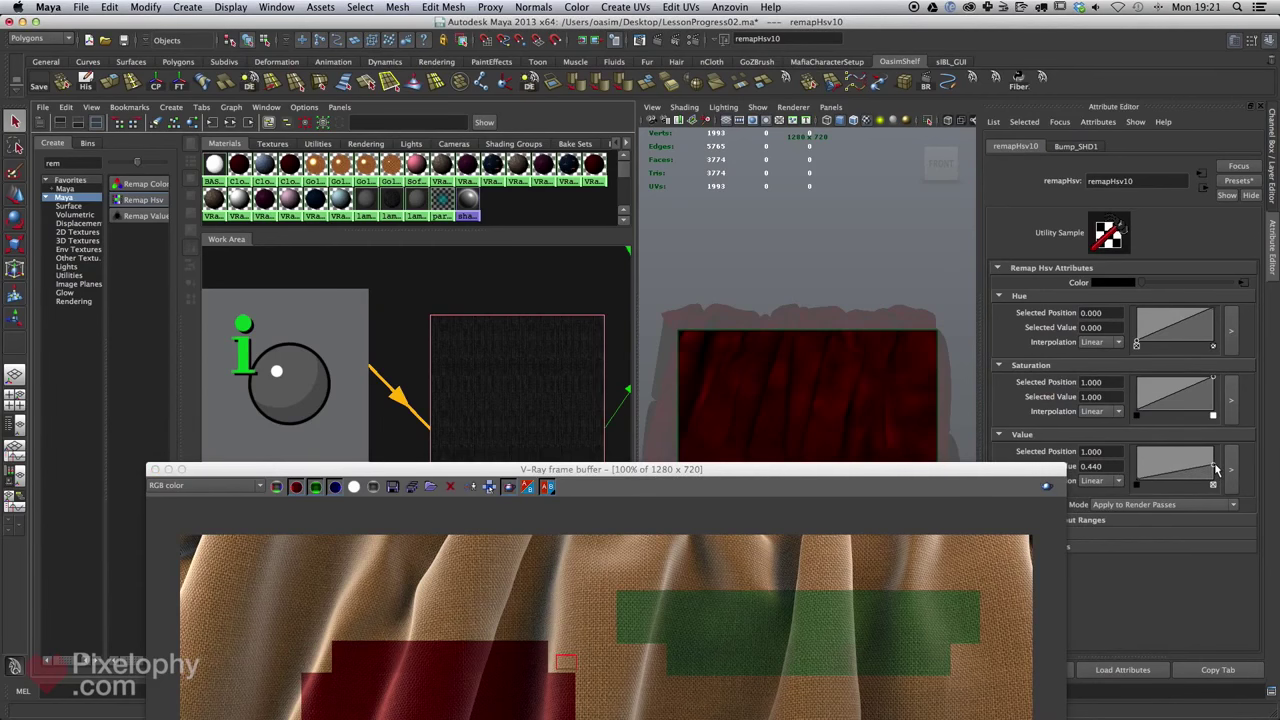
drag(876, 470, 904, 56)
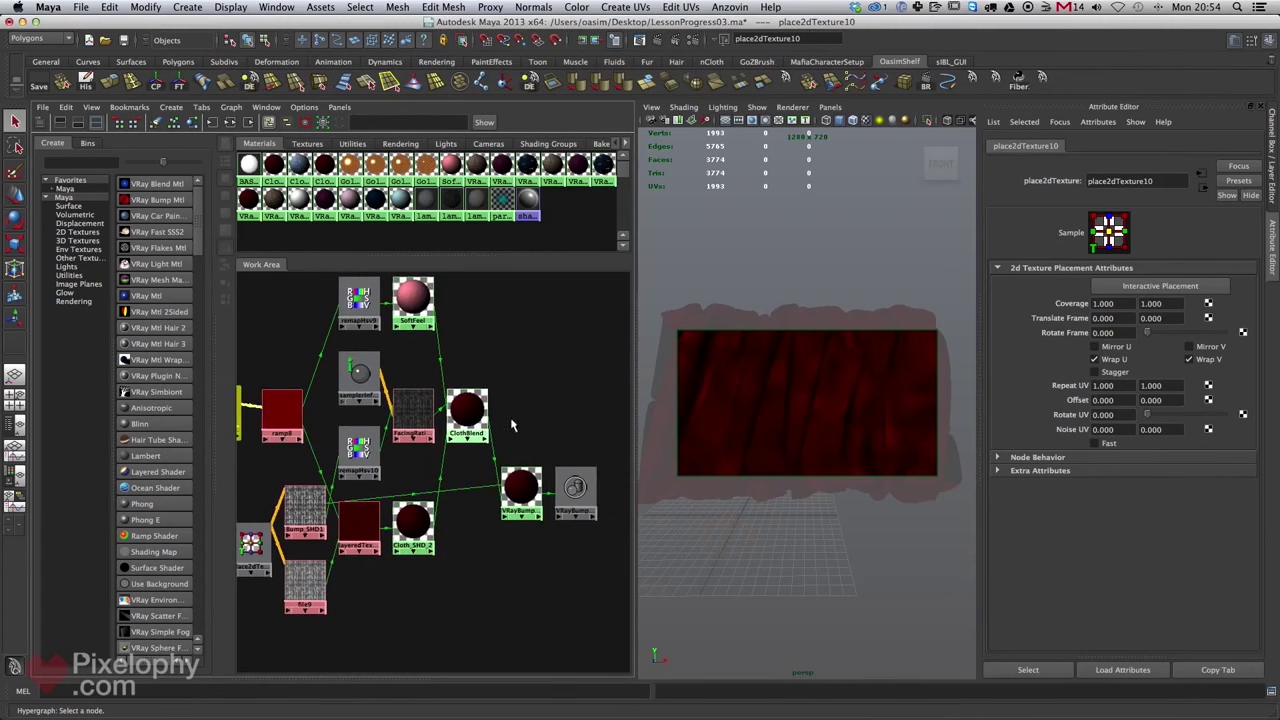
Move VRayBumpMtl4 and its shading group up in the network to line up with ClothBlend.
alt+middle_drag(513, 426, 541, 390)
alt+right_drag(546, 438, 528, 426)
alt+middle_drag(528, 426, 536, 428)
drag(567, 466, 579, 405)
drag(532, 452, 540, 393)
alt+middle_drag(536, 436, 556, 446)
alt+right_drag(556, 446, 573, 447)
alt+middle_drag(573, 447, 555, 445)
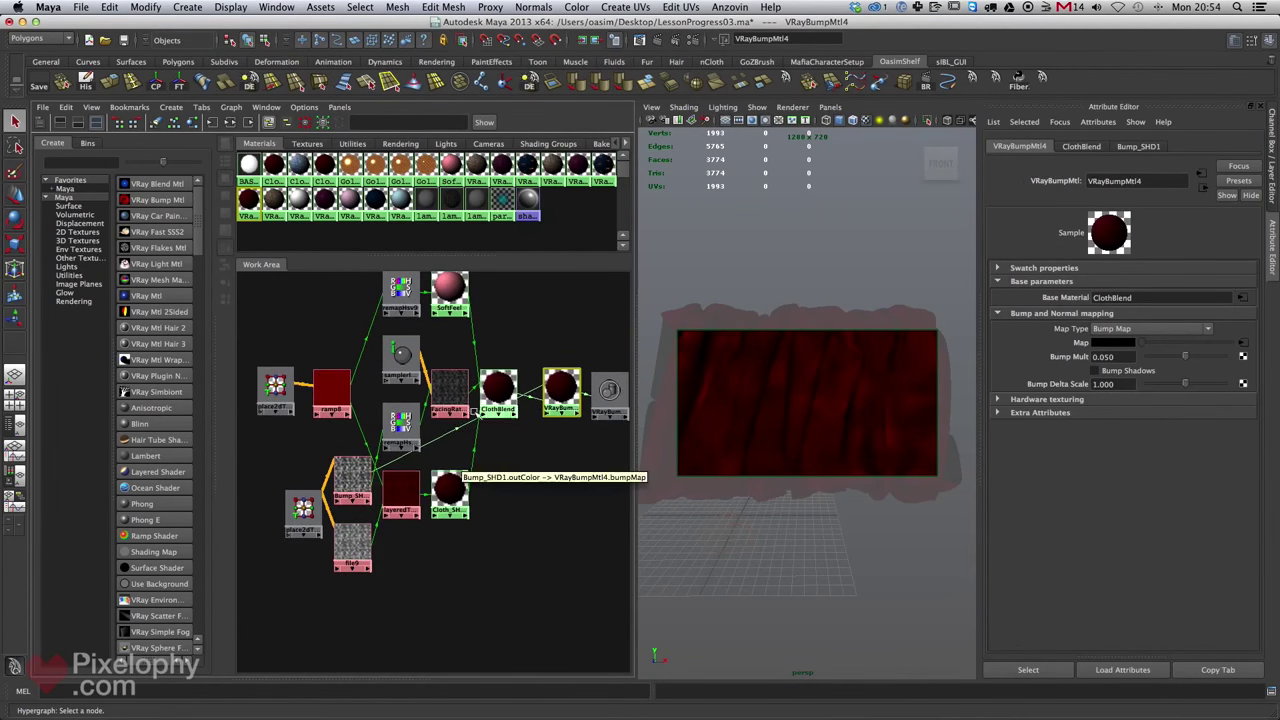
Shift ramp8, Bump_SHD1, file9 and their place2dTexture nodes away from the utility and material nodes.
alt+middle_drag(441, 447, 482, 480)
drag(312, 418, 296, 398)
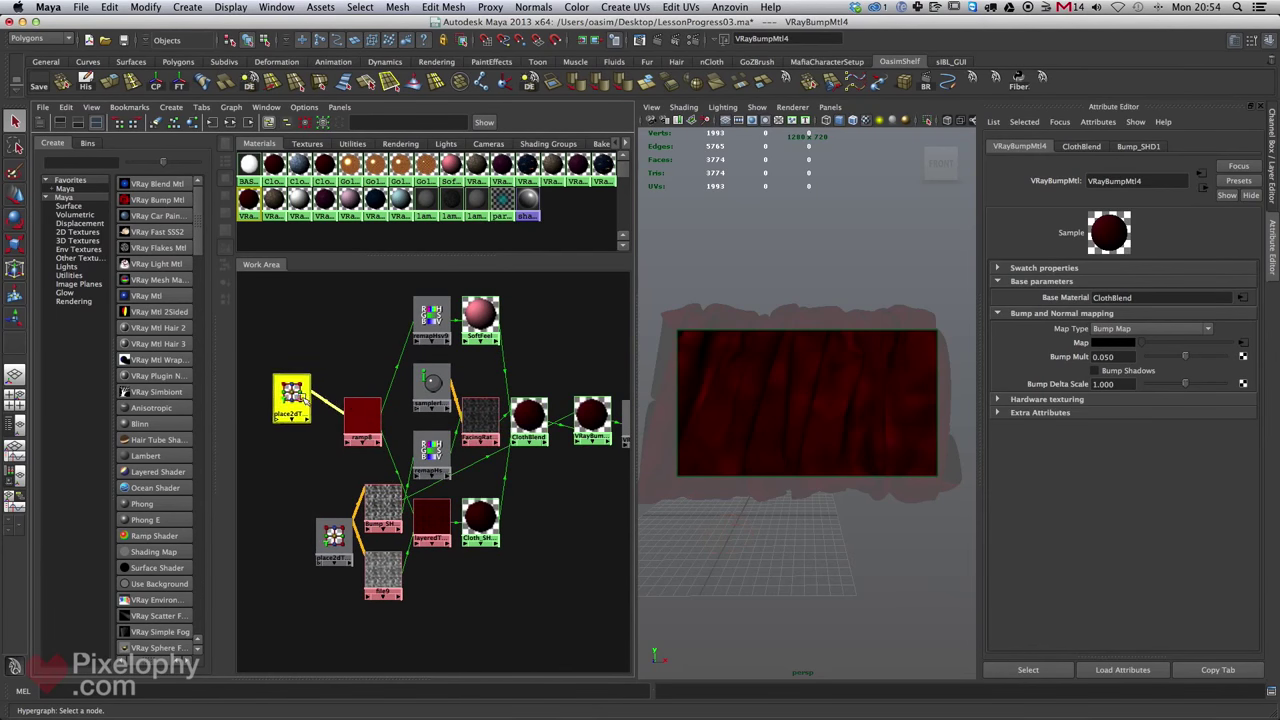
drag(369, 416, 347, 388)
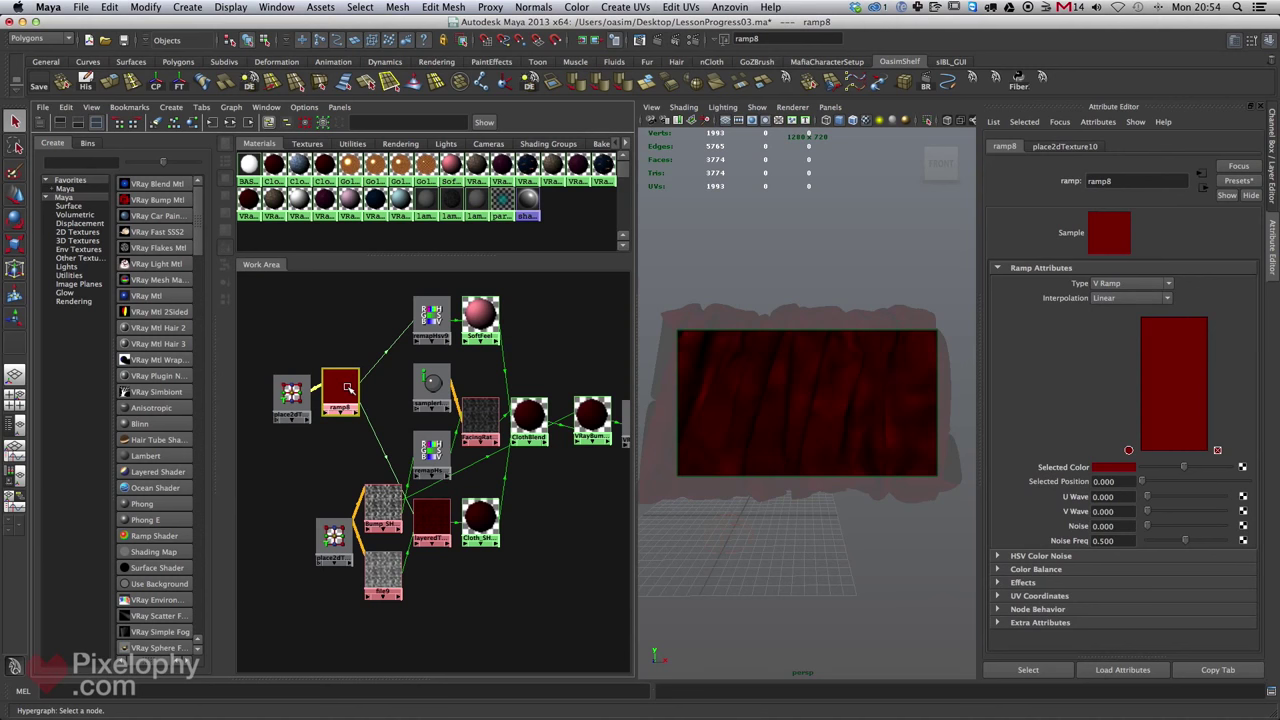
drag(349, 384, 358, 389)
drag(301, 397, 332, 390)
click(342, 392)
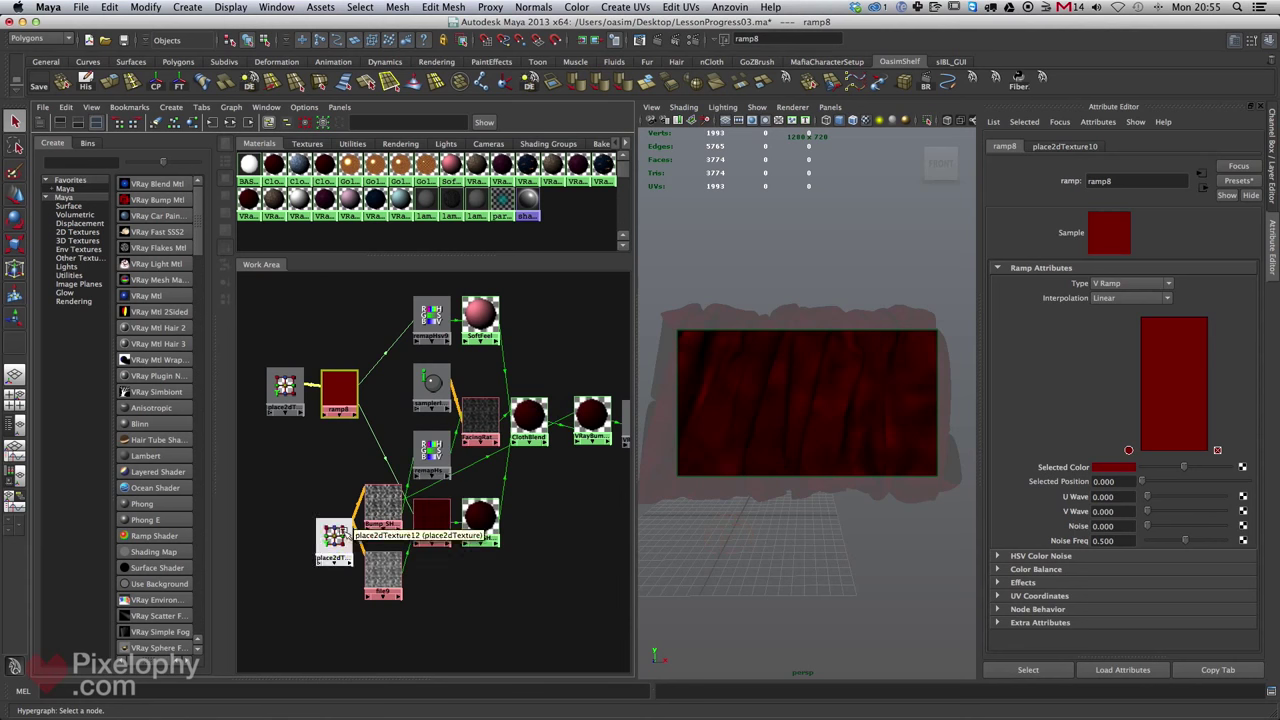
drag(339, 534, 313, 530)
click(367, 503)
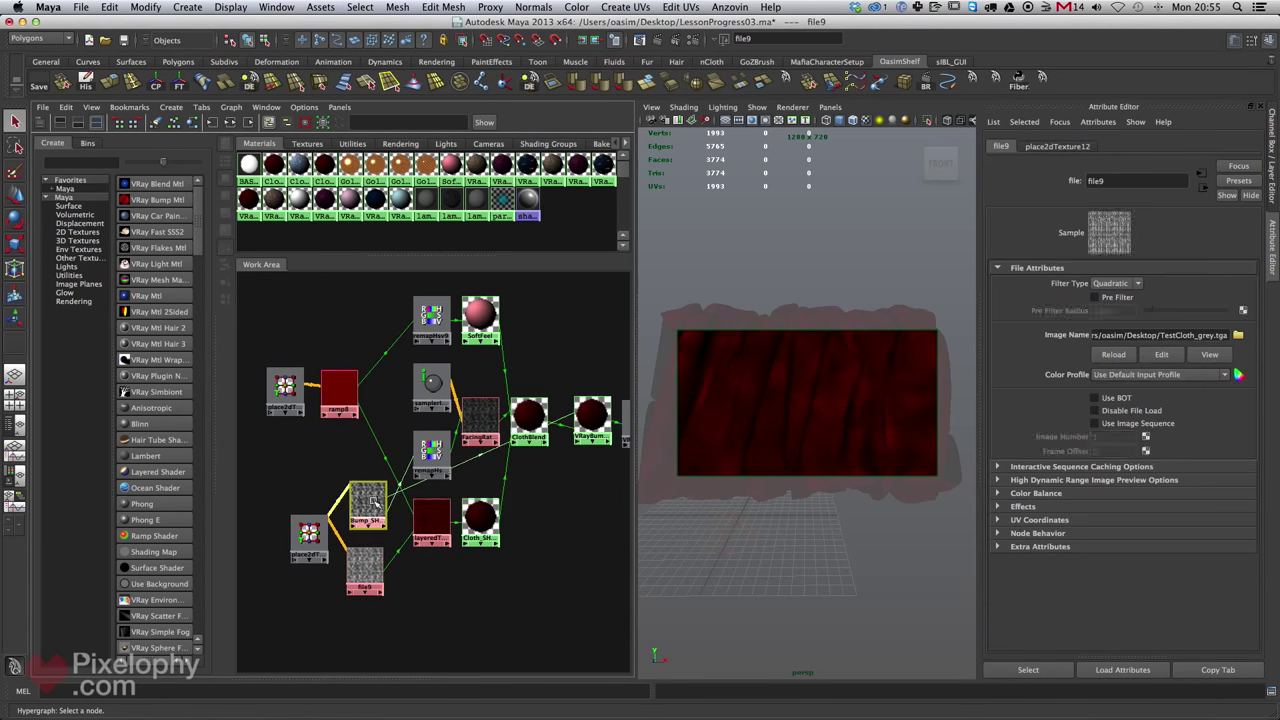
Set ramp8's Selected Color to a tan brown with hue 29.745, saturation 0.494 and value 0.658.
click(350, 402)
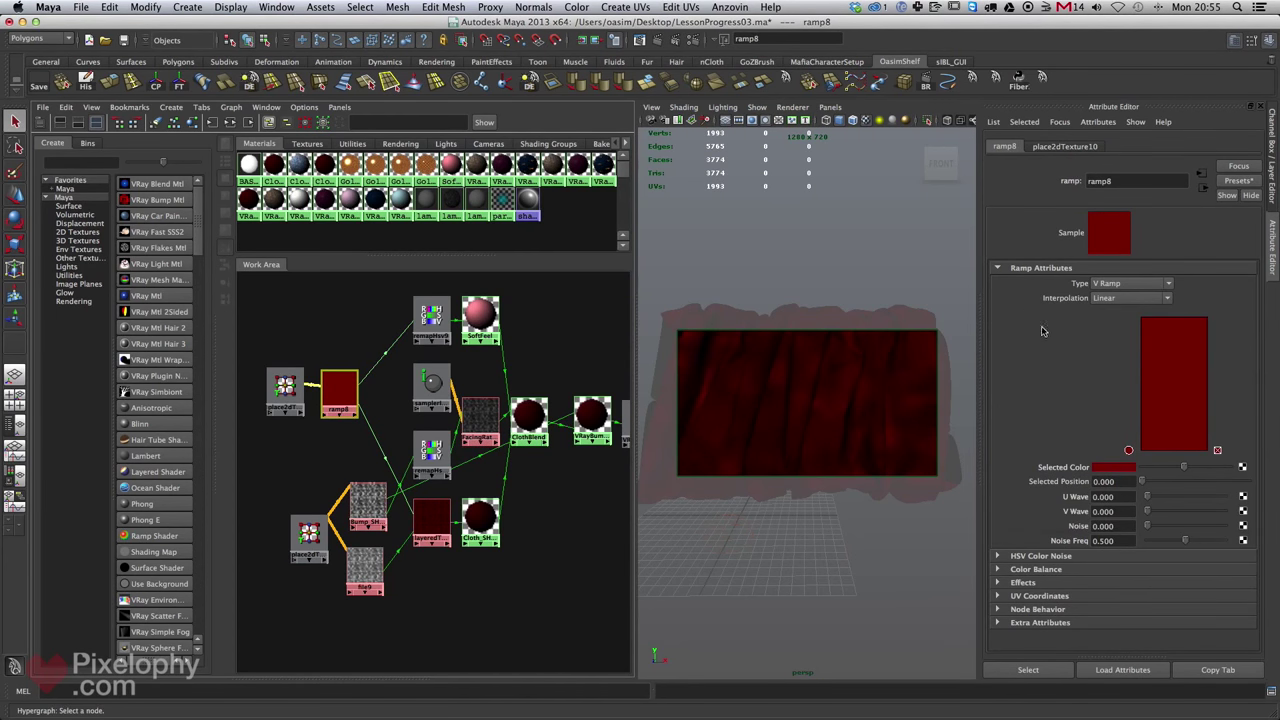
click(1110, 467)
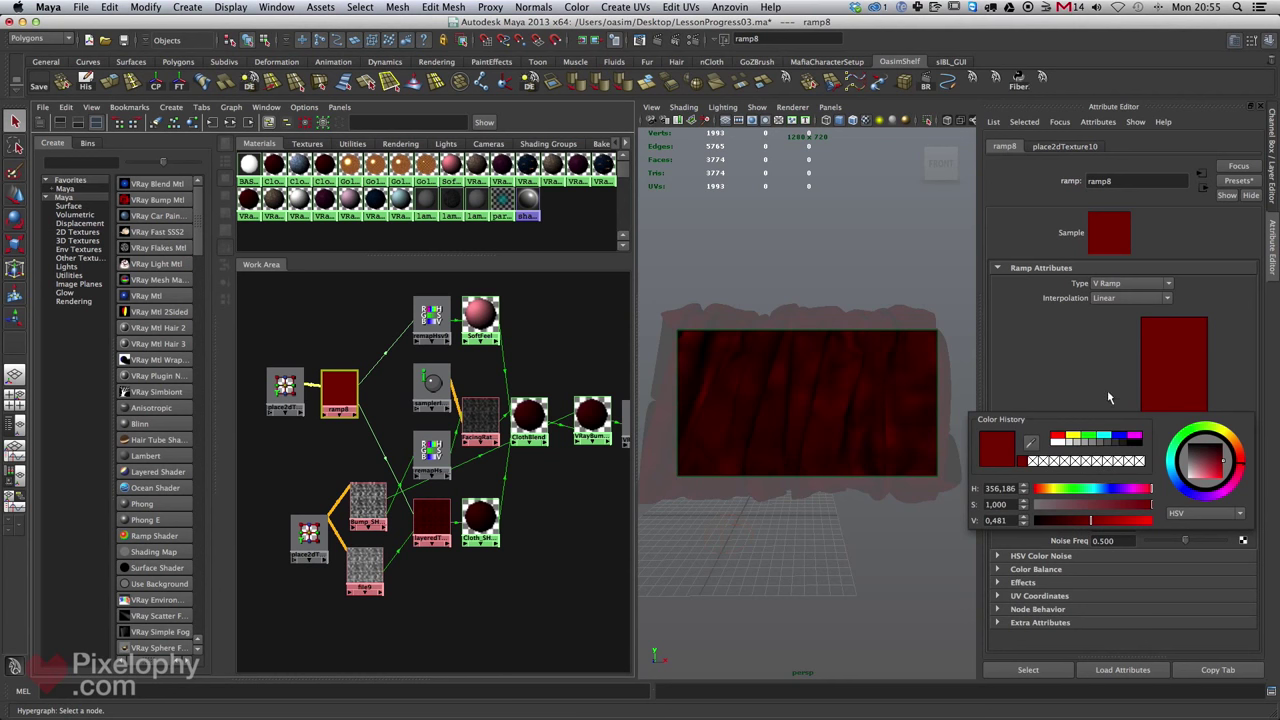
click(1110, 468)
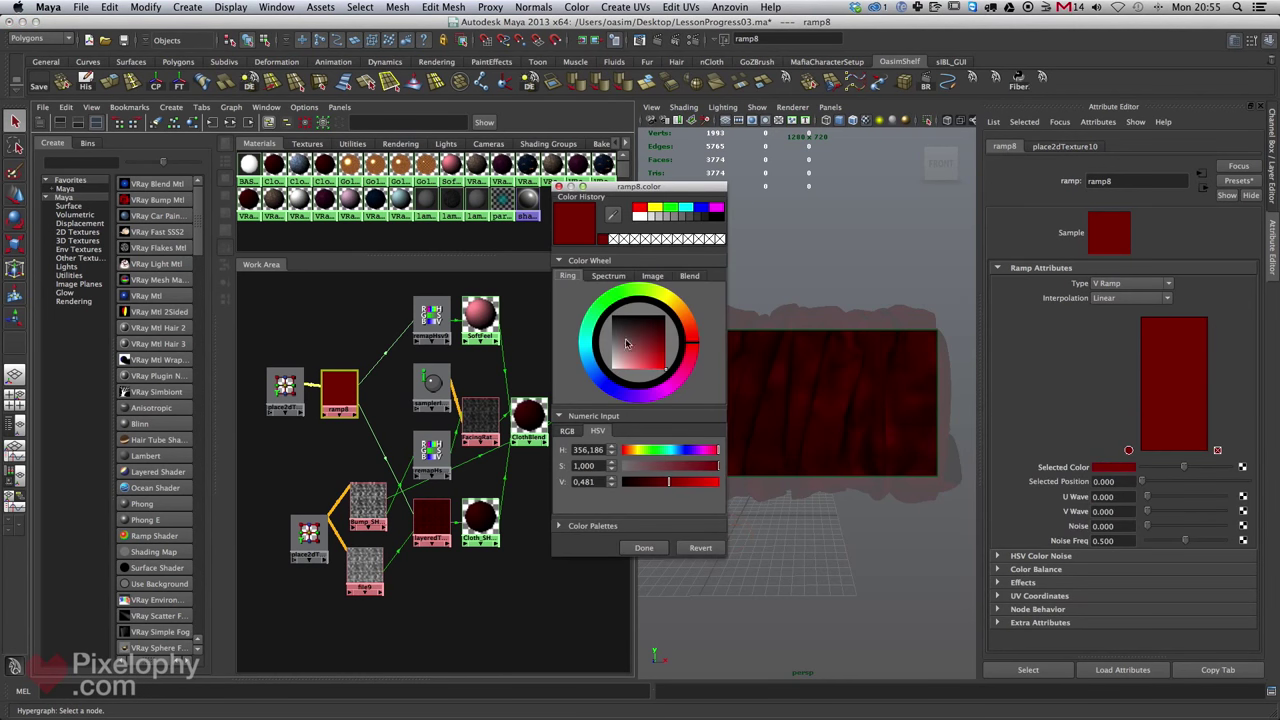
click(685, 314)
drag(648, 340, 637, 356)
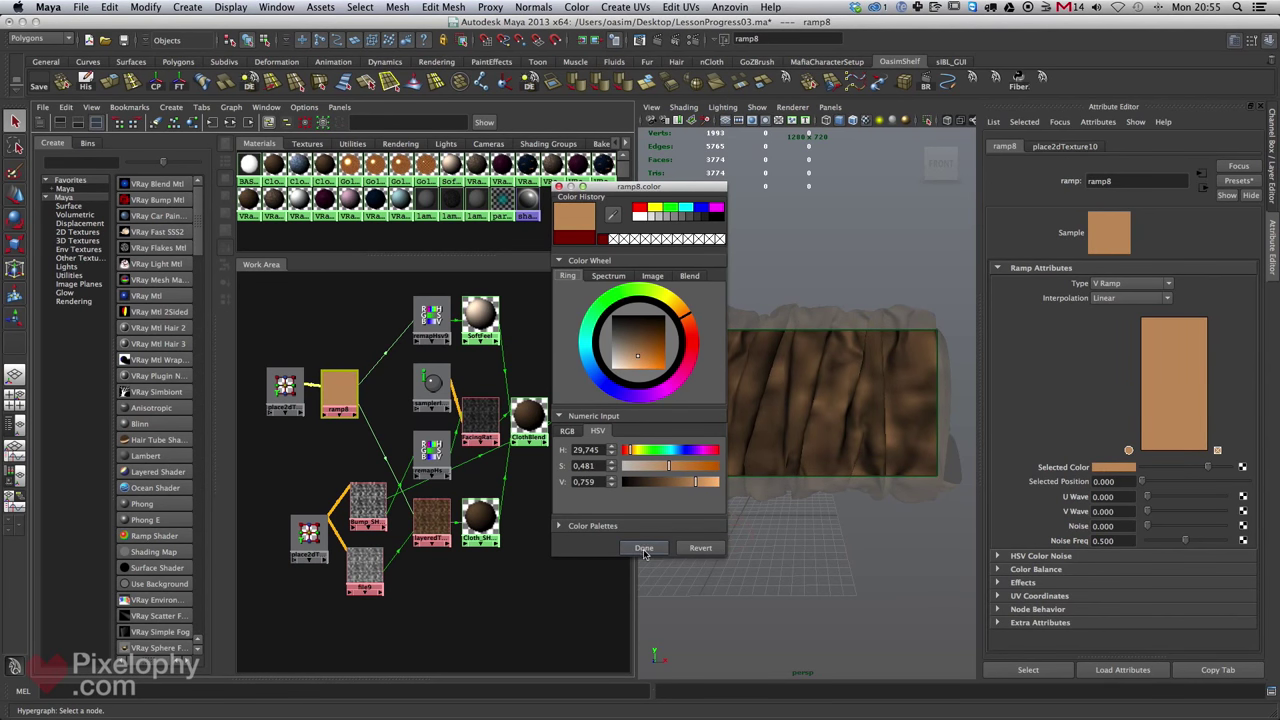
mouse_move(635, 356)
mouse_down()
mouse_move(641, 344)
mouse_move(632, 359)
mouse_up()
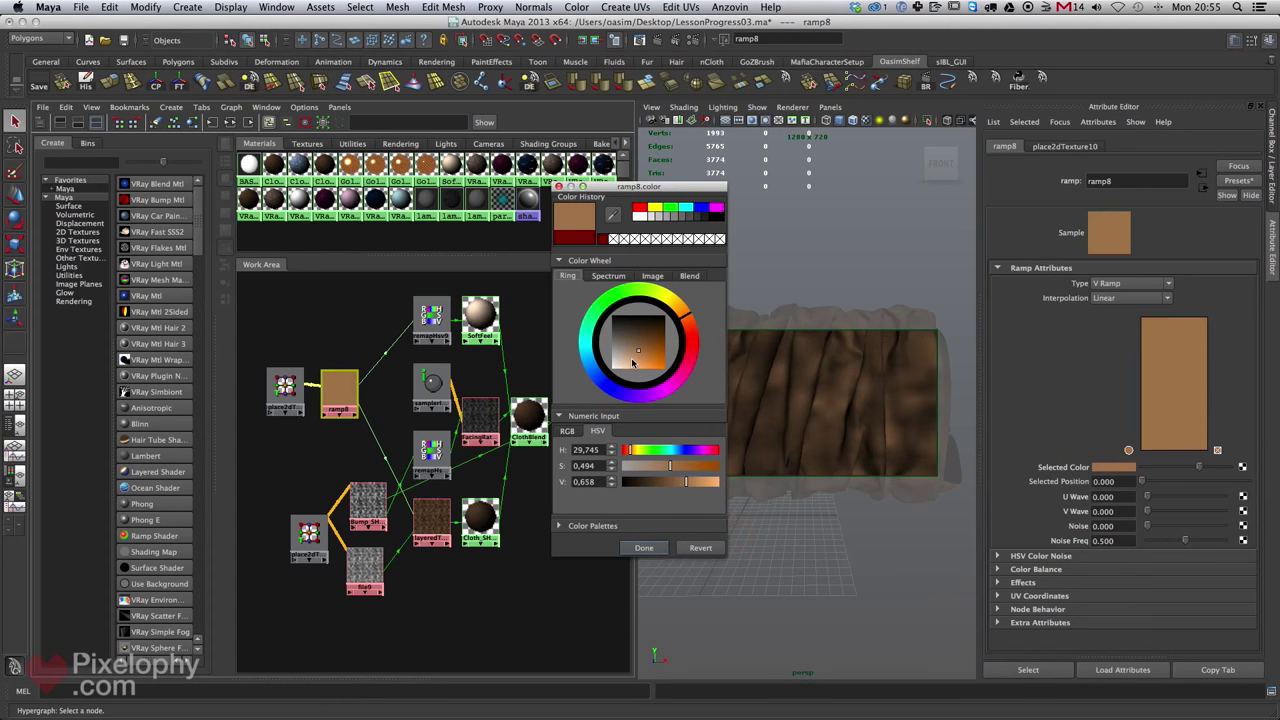
click(639, 550)
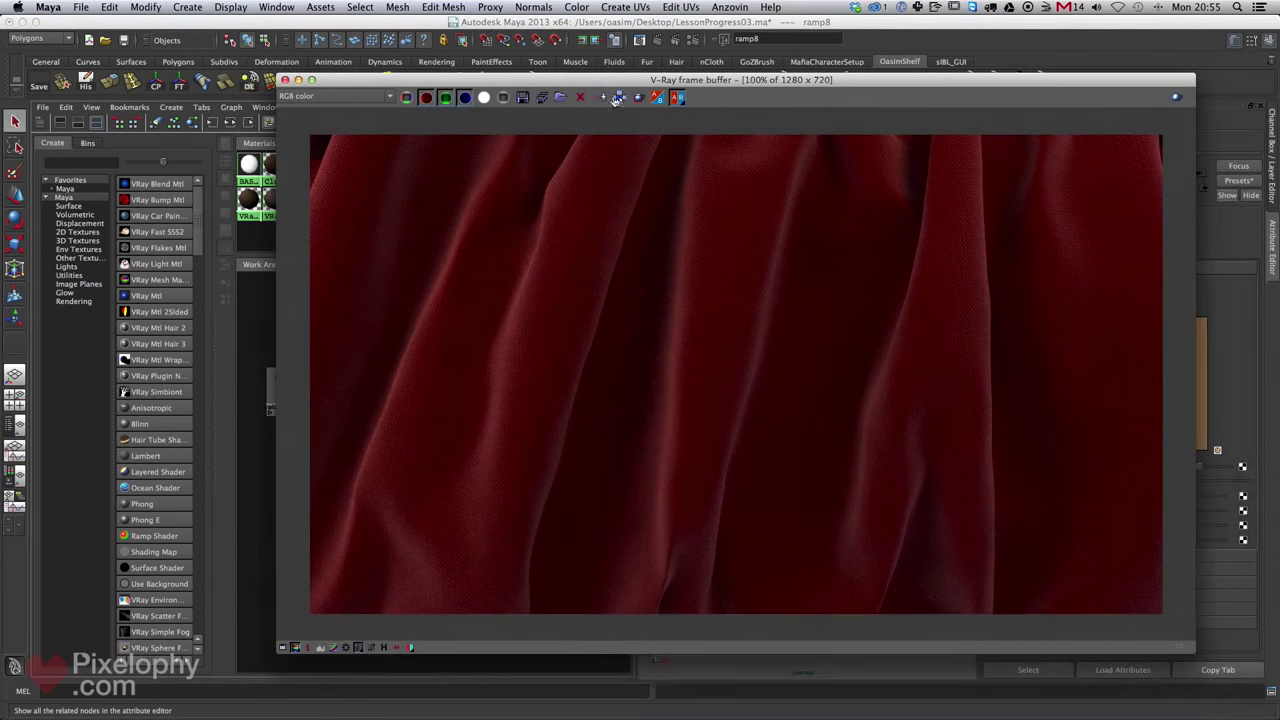
Render a wide, shallow test region across the upper-left folds of the red cloth with the tan colour.
click(619, 97)
drag(716, 182, 395, 240)
click(1176, 97)
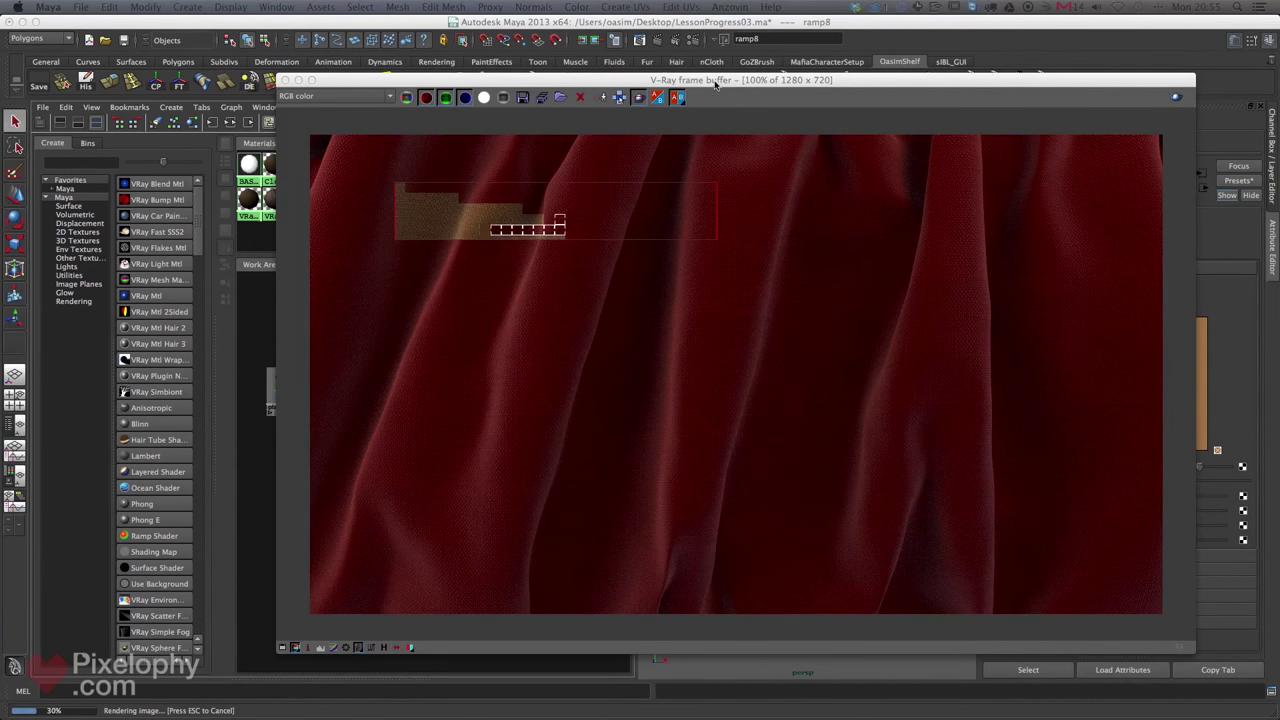
drag(714, 81, 1279, 53)
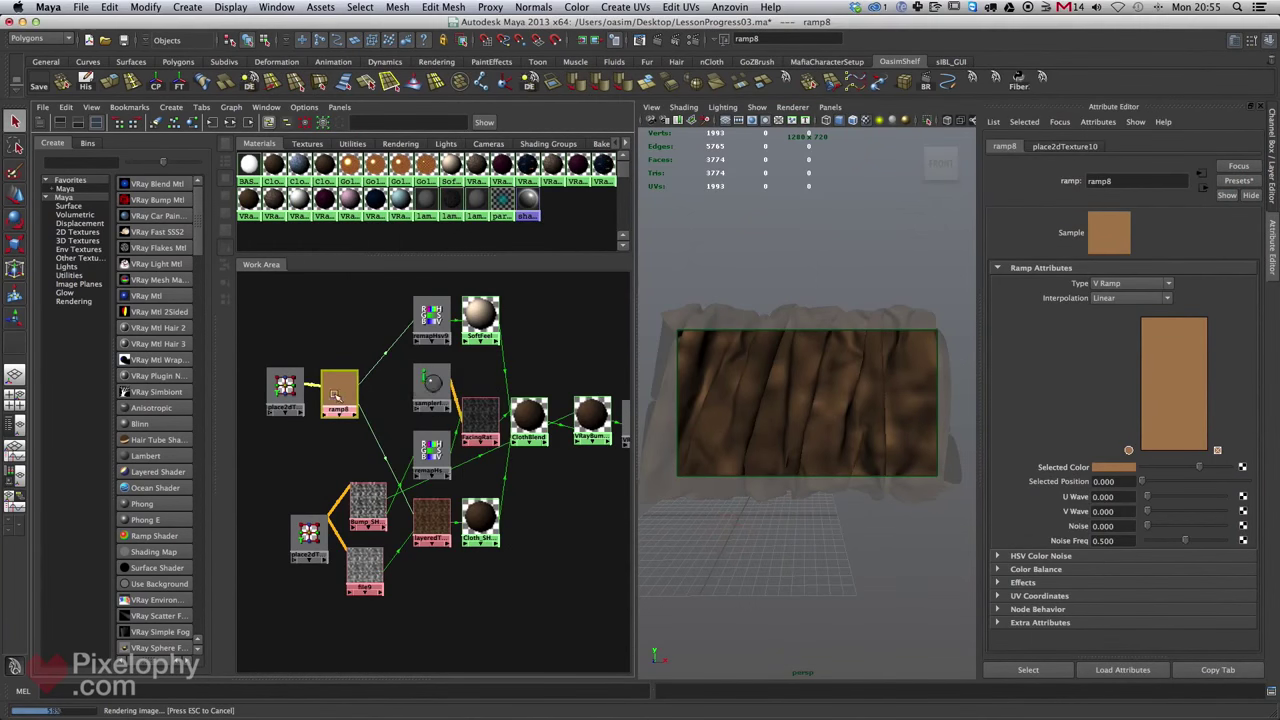
Change ramp8's Selected Color from tan to a bright green.
click(1118, 467)
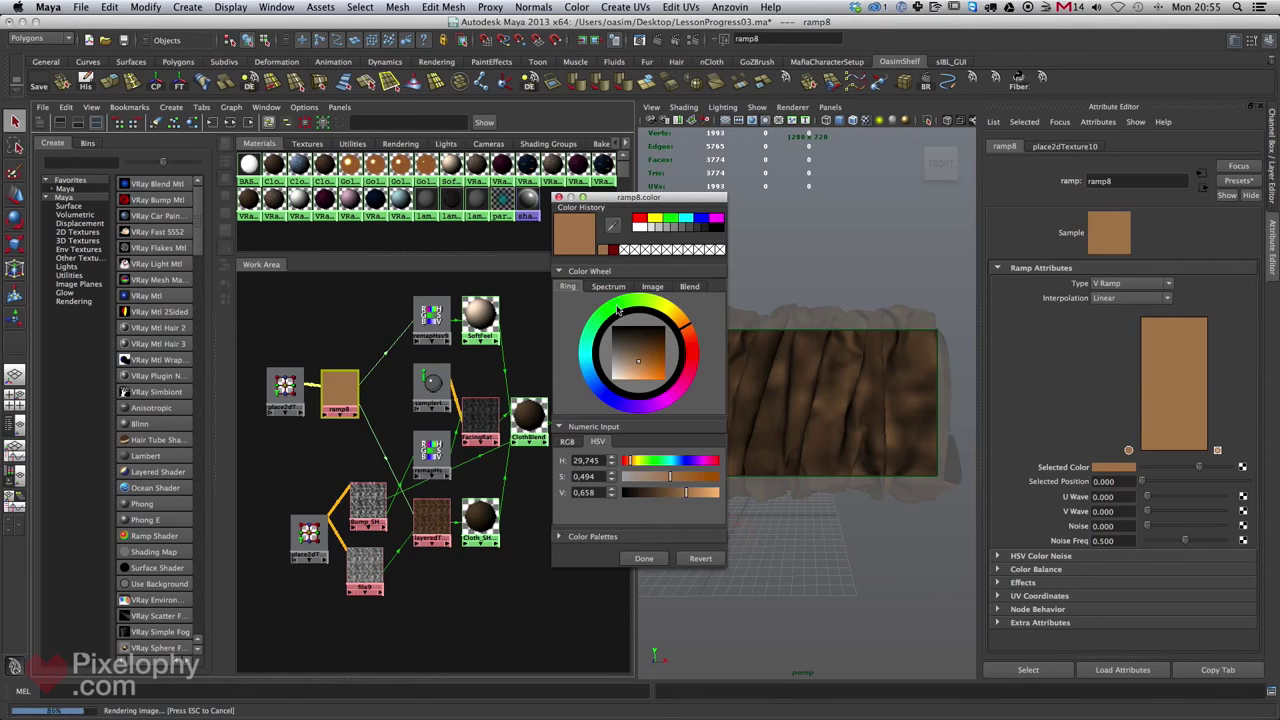
drag(652, 301, 656, 364)
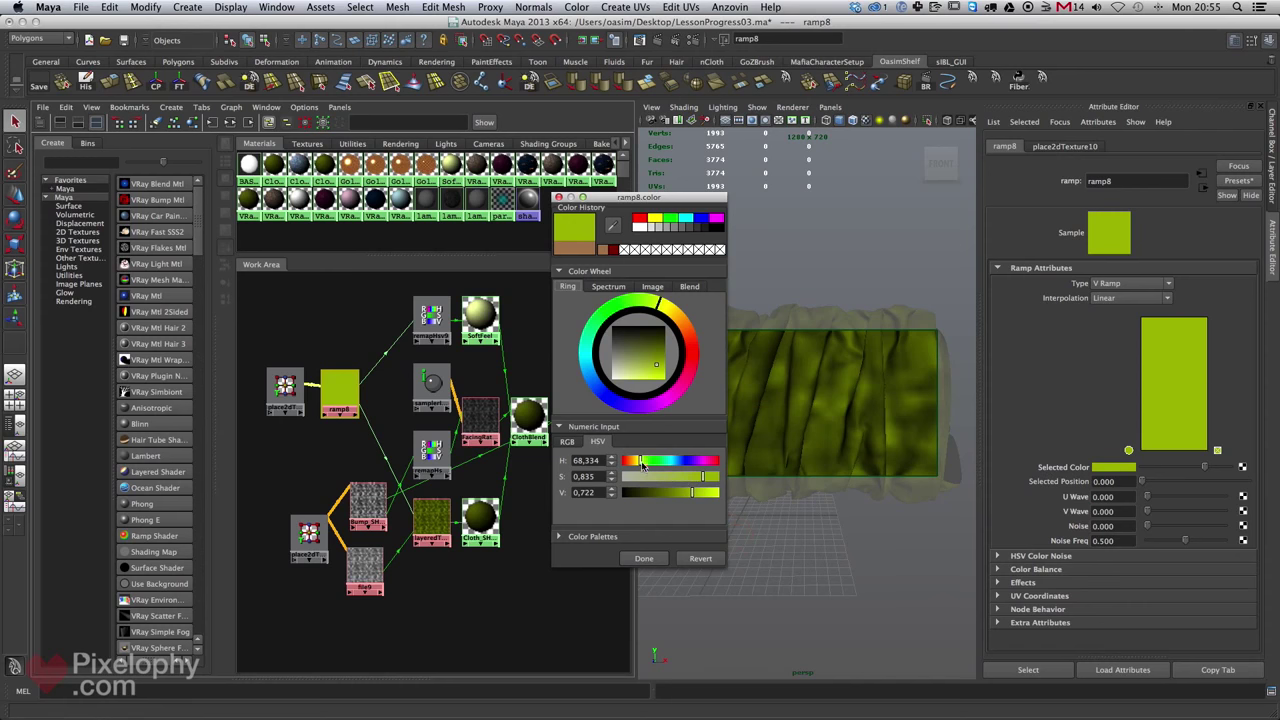
mouse_move(642, 464)
mouse_down()
mouse_move(706, 484)
mouse_move(684, 492)
mouse_up()
click(646, 558)
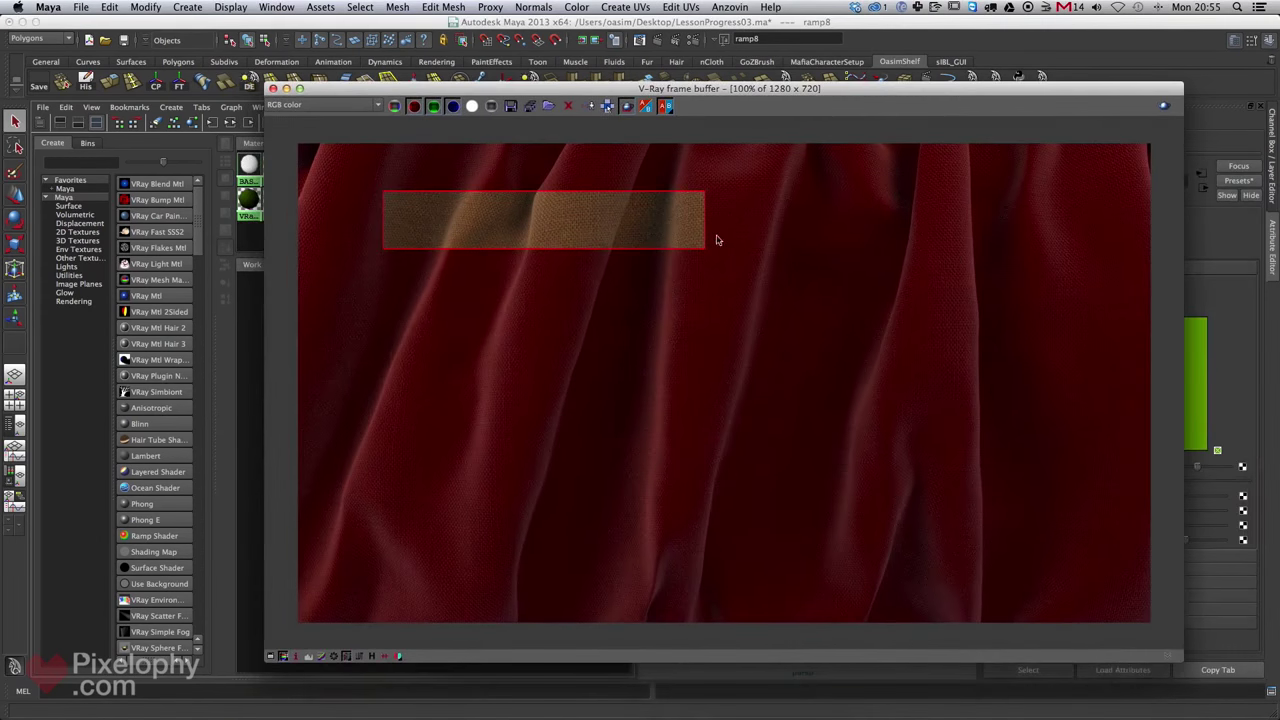
Render a wide, shallow test region just below the tan strip with the green colour.
drag(714, 234, 357, 274)
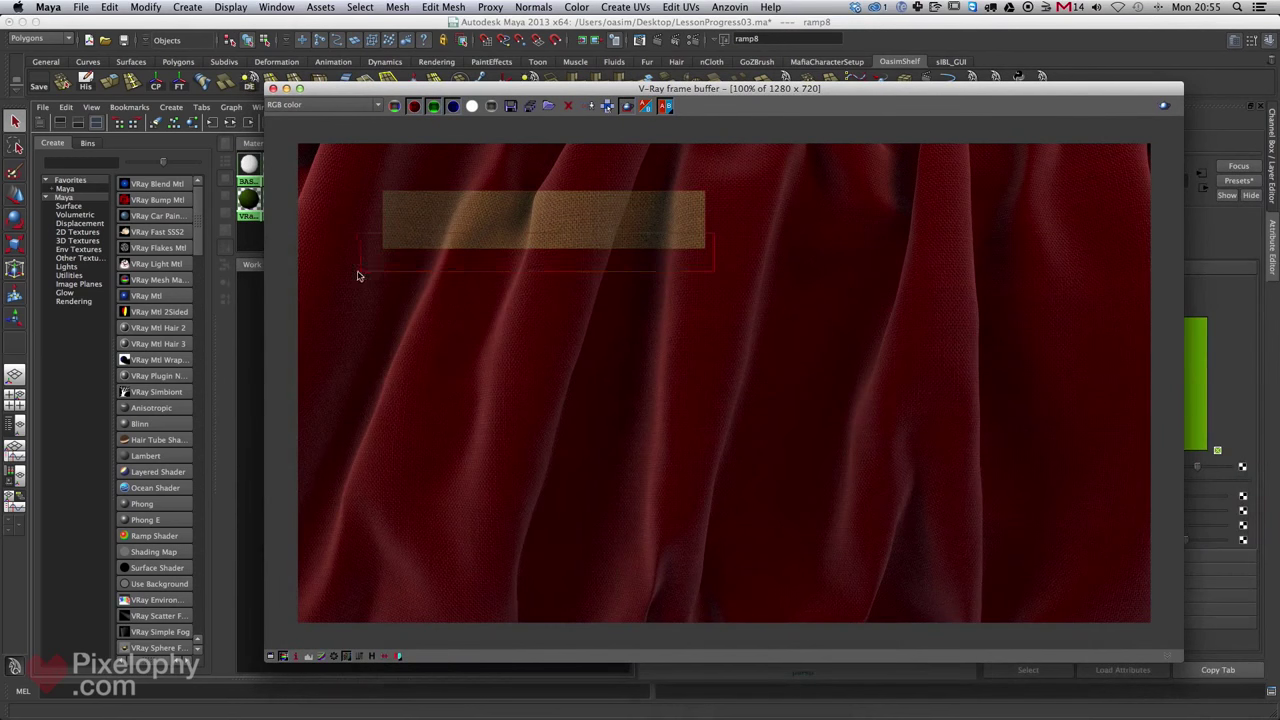
click(1163, 105)
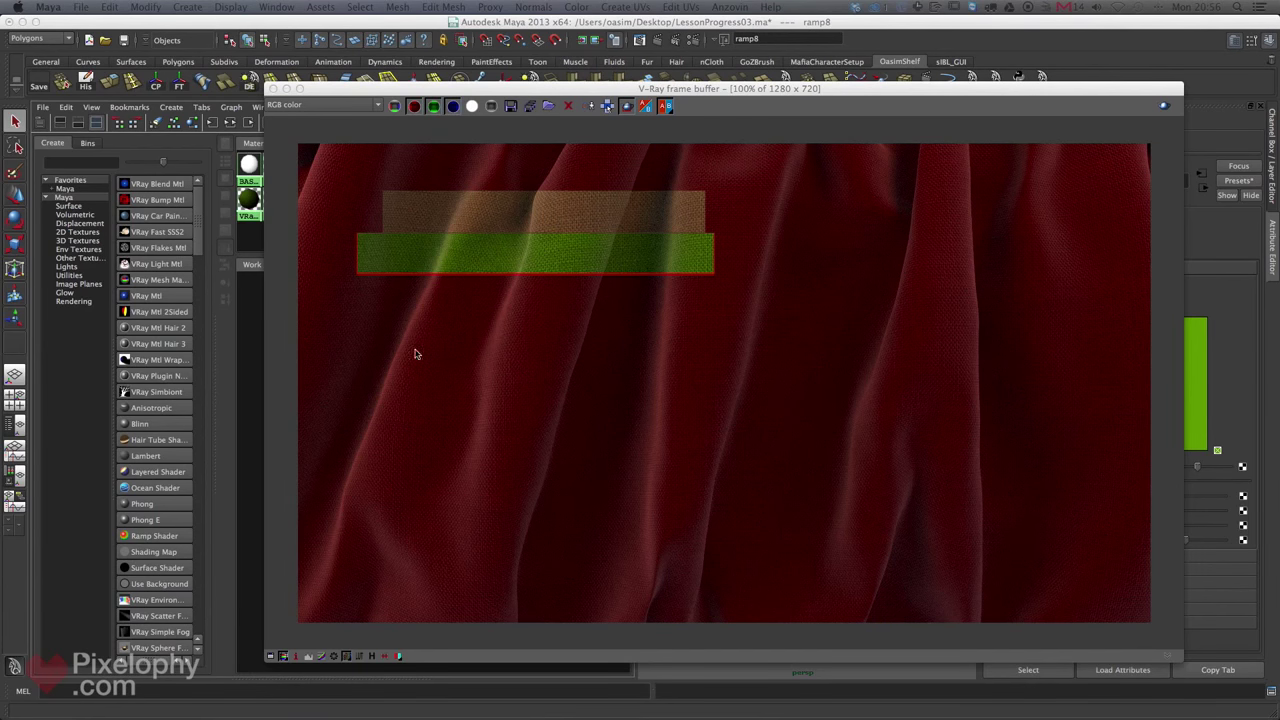
drag(671, 92, 1279, 85)
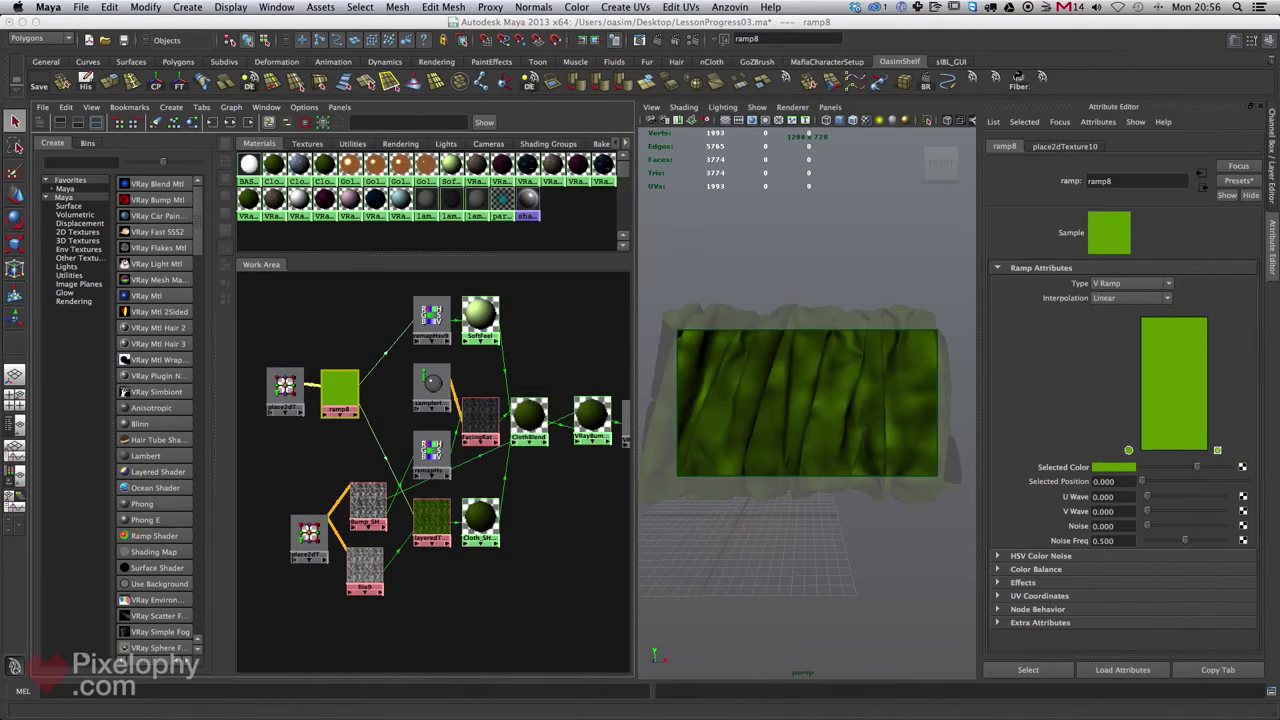
Set ramp8's Selected Color to a dark plum with hue 338.199, saturation 0.867 and value 0.296.
click(342, 386)
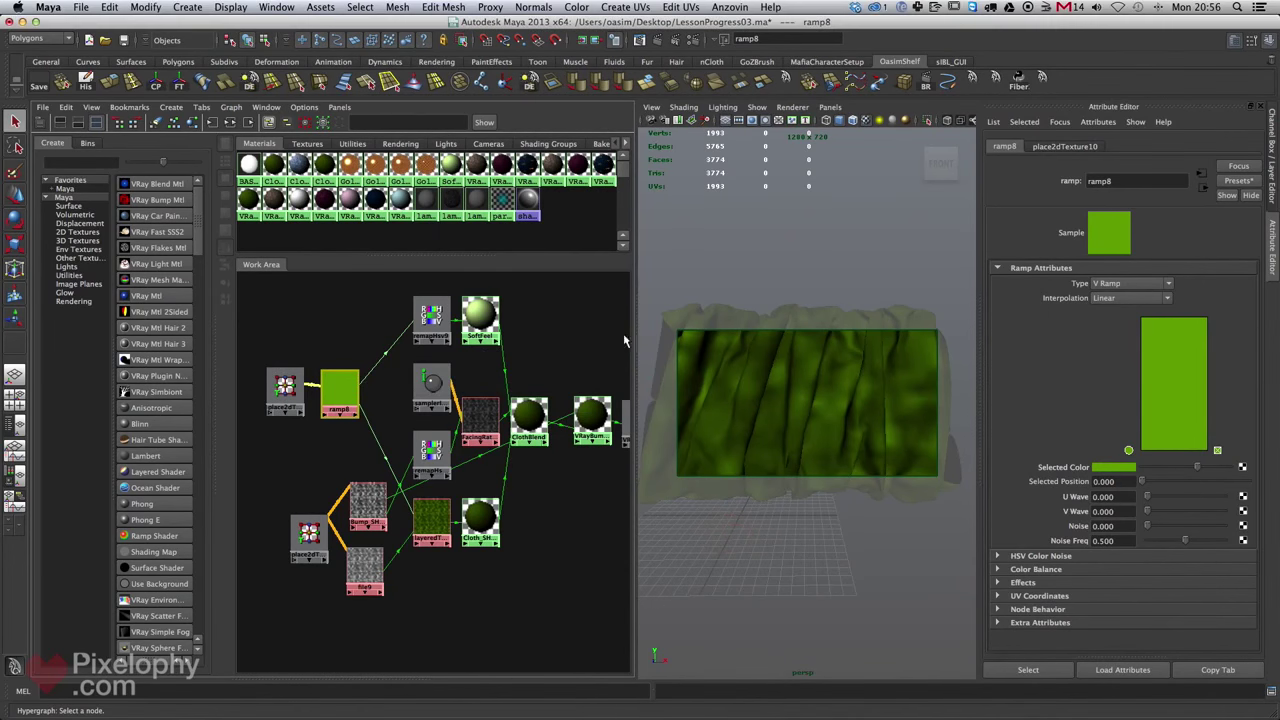
click(1116, 468)
click(690, 388)
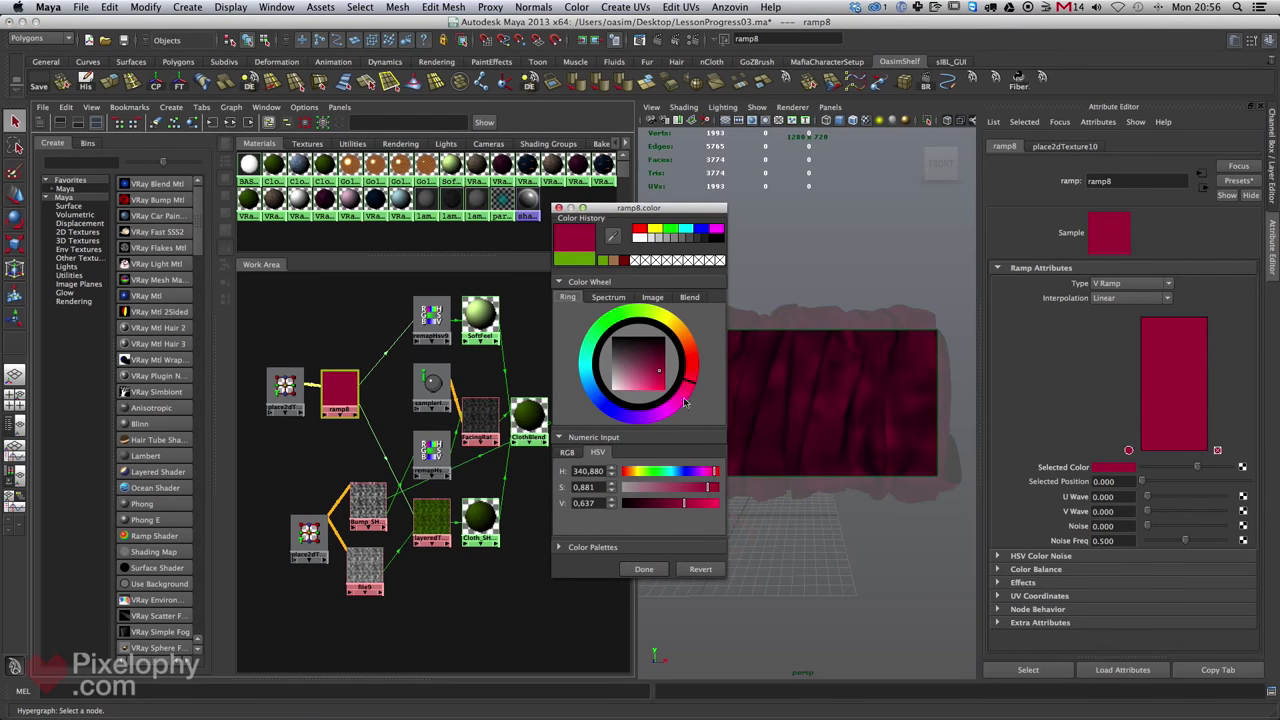
mouse_move(708, 489)
mouse_down()
mouse_move(664, 503)
mouse_move(706, 488)
mouse_up()
click(667, 503)
click(674, 504)
click(651, 504)
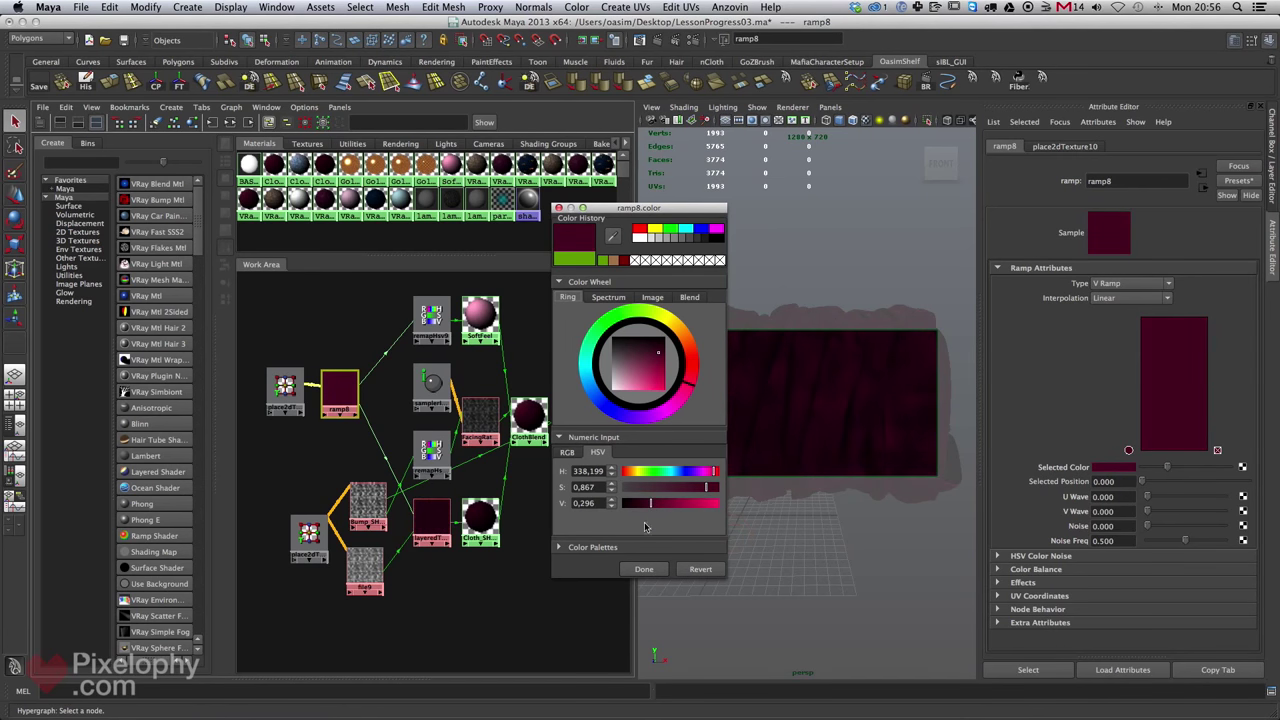
click(644, 569)
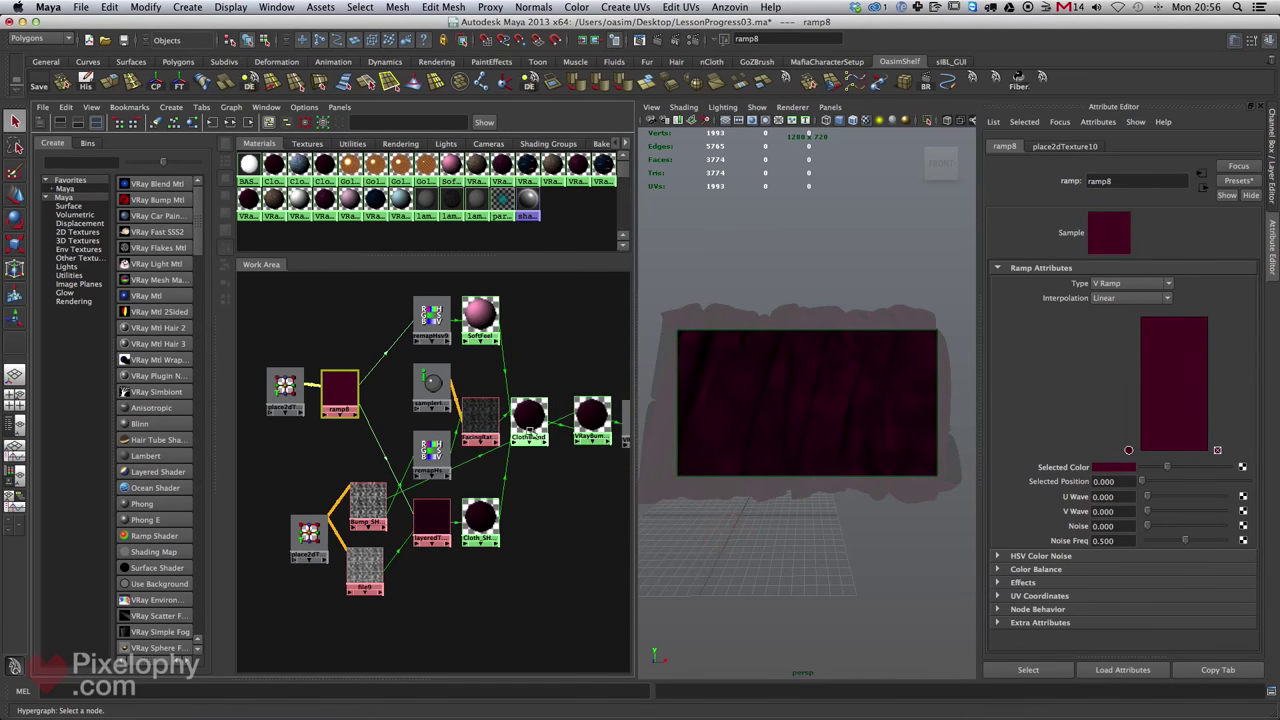
Set Cloth_SHD_2's Reflection Color to white and its Reflection Glossiness to 0.7.
click(477, 466)
click(521, 372)
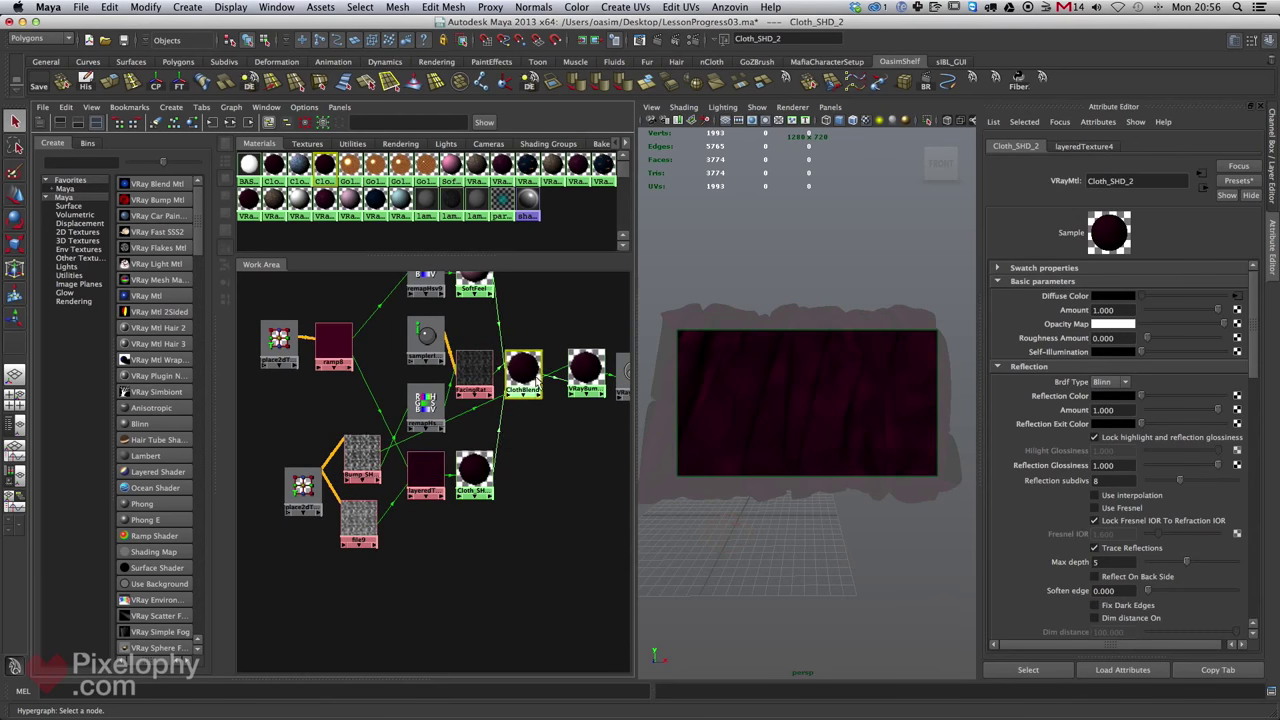
click(479, 466)
drag(1147, 397, 1225, 398)
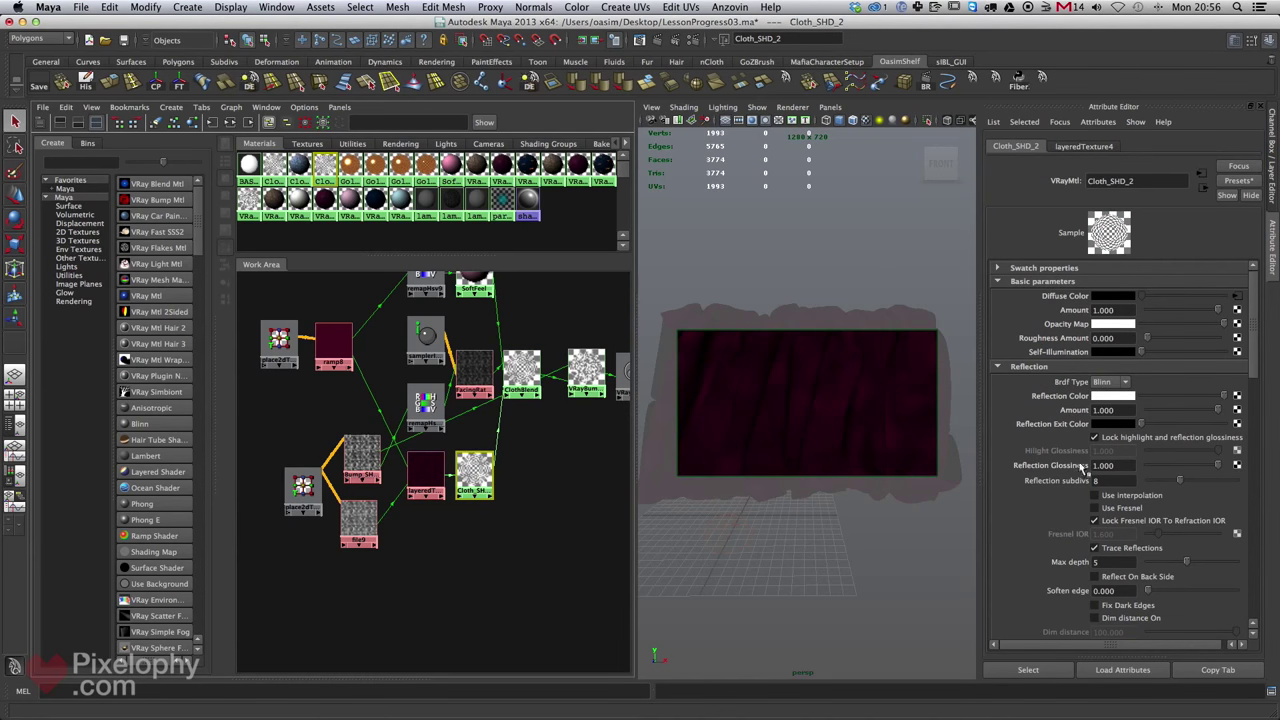
click(1130, 466)
text(.)
text(.7)
key(Return)
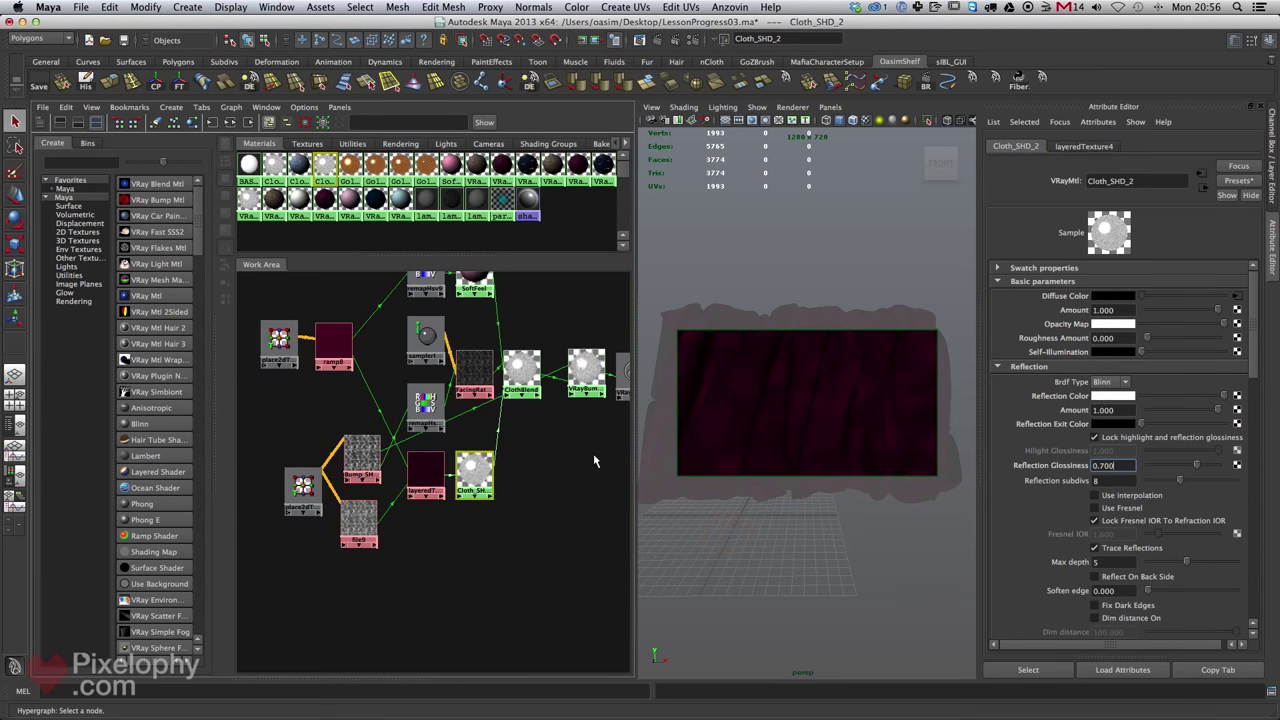
Enable Use Fresnel on Cloth_SHD_2 and unlock its Fresnel IOR from the Refraction IOR.
alt+middle_drag(507, 519, 527, 543)
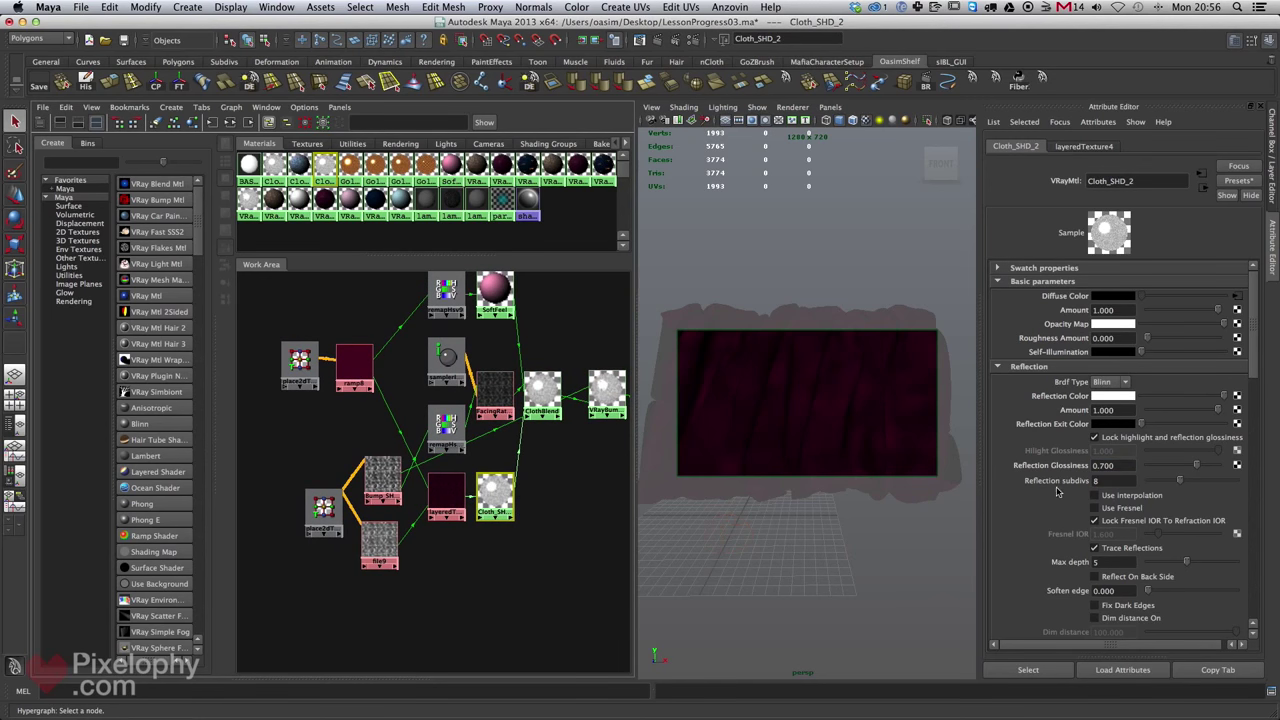
click(1115, 508)
click(1110, 521)
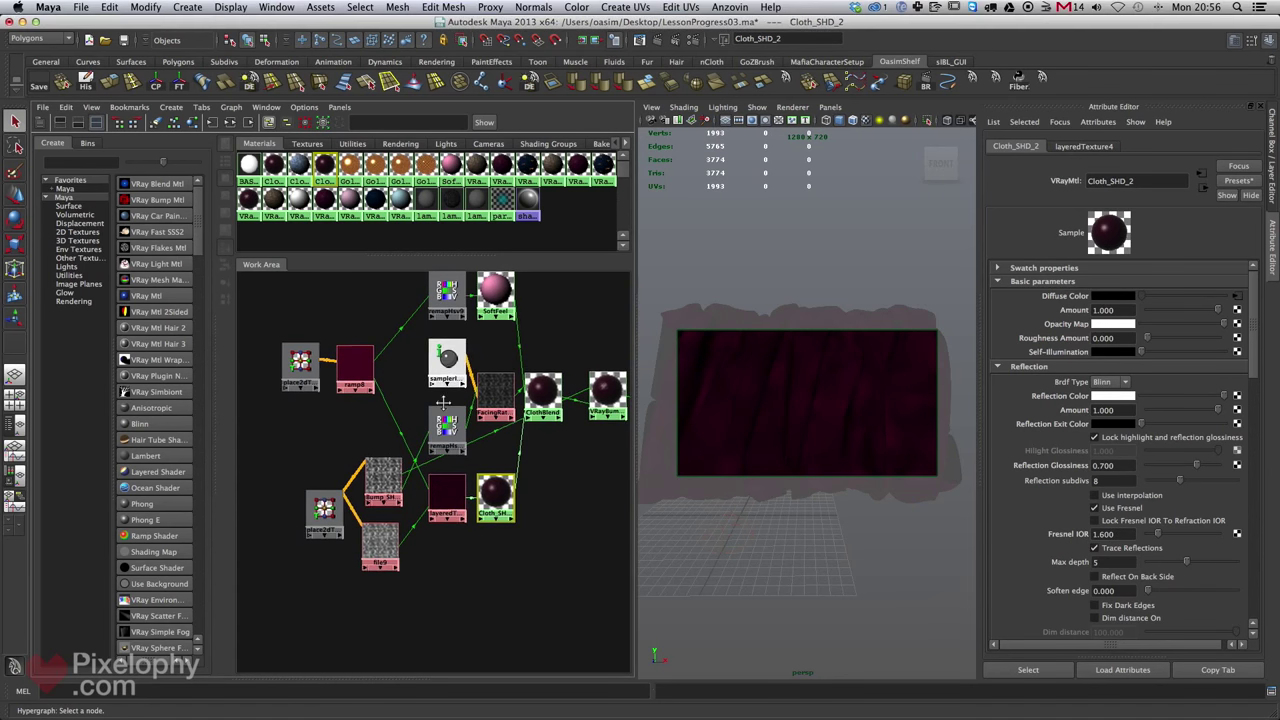
Set both Repeat UV values to 15 on place2dTexture12, which feeds Bump_SHD1 and file9.
alt+middle_drag(443, 402, 455, 430)
click(335, 540)
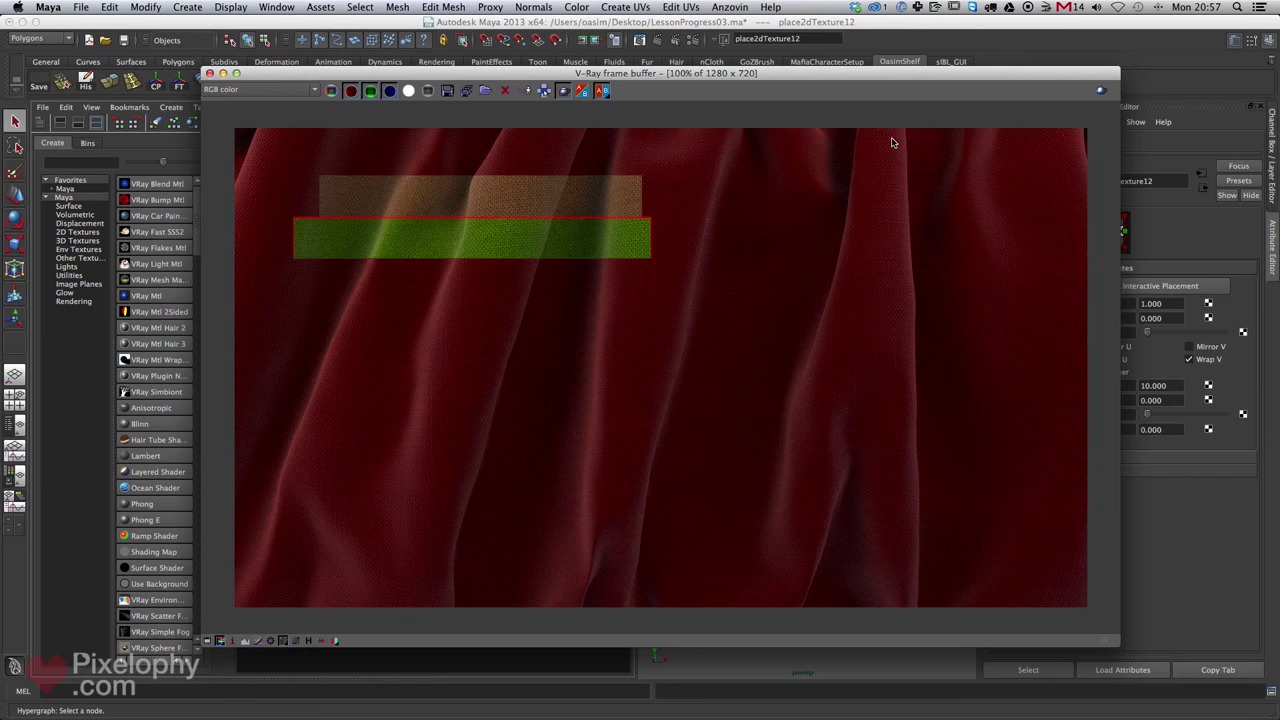
drag(838, 72, 1279, 84)
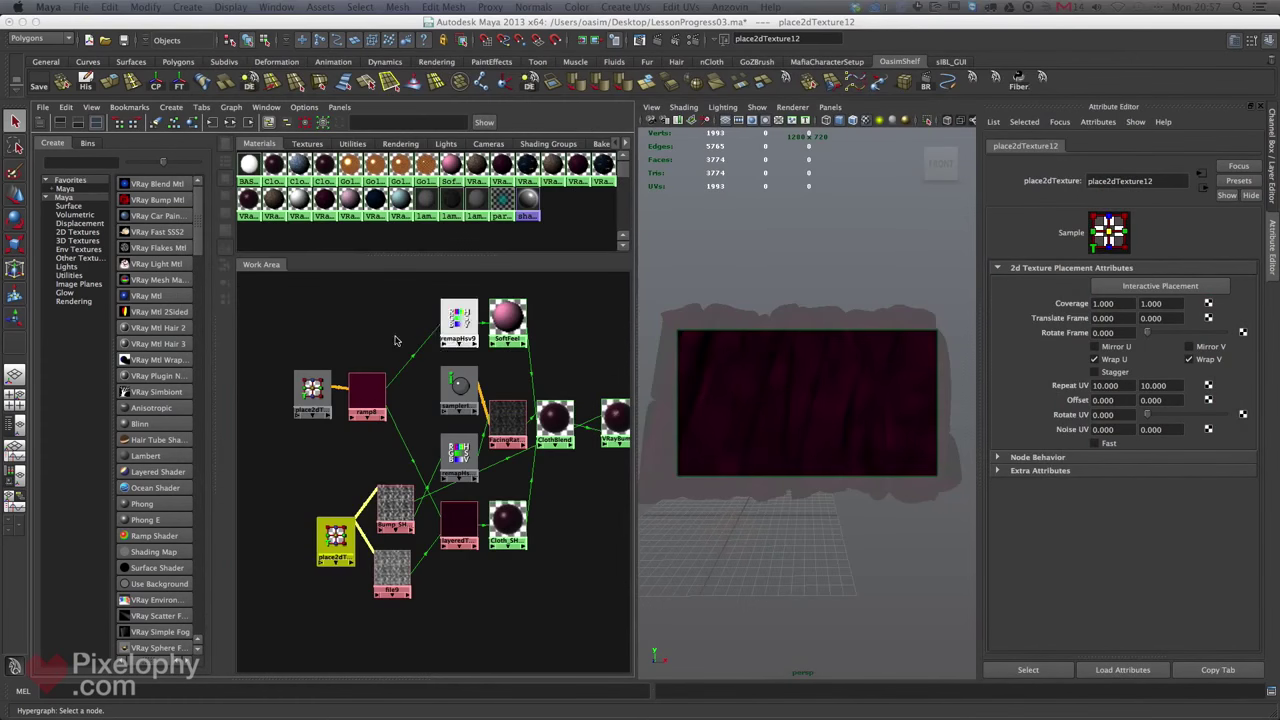
click(338, 541)
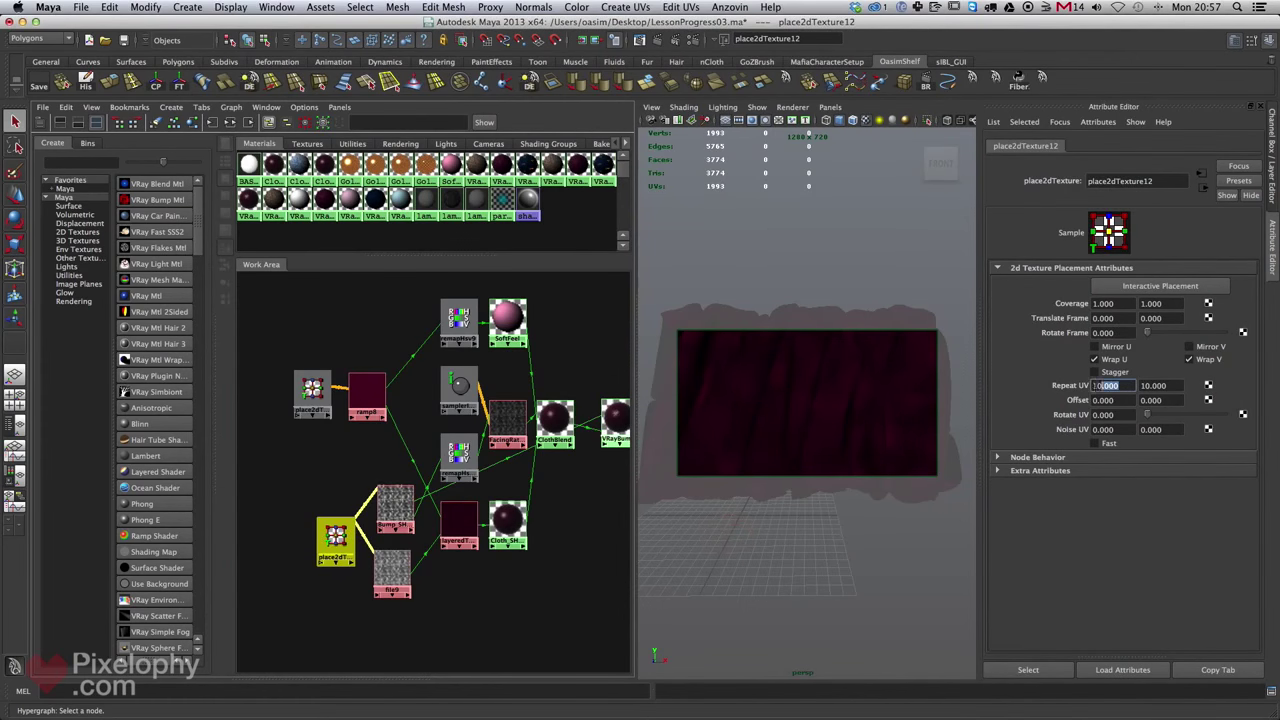
text(5)
key(Tab)
key(Return)
Rearrange the place2dTexture12, FacingRatio_RAMP1, Bump_SHD1 and file9 nodes so their connections are easier to follow.
drag(337, 530, 284, 536)
mouse_move(380, 484)
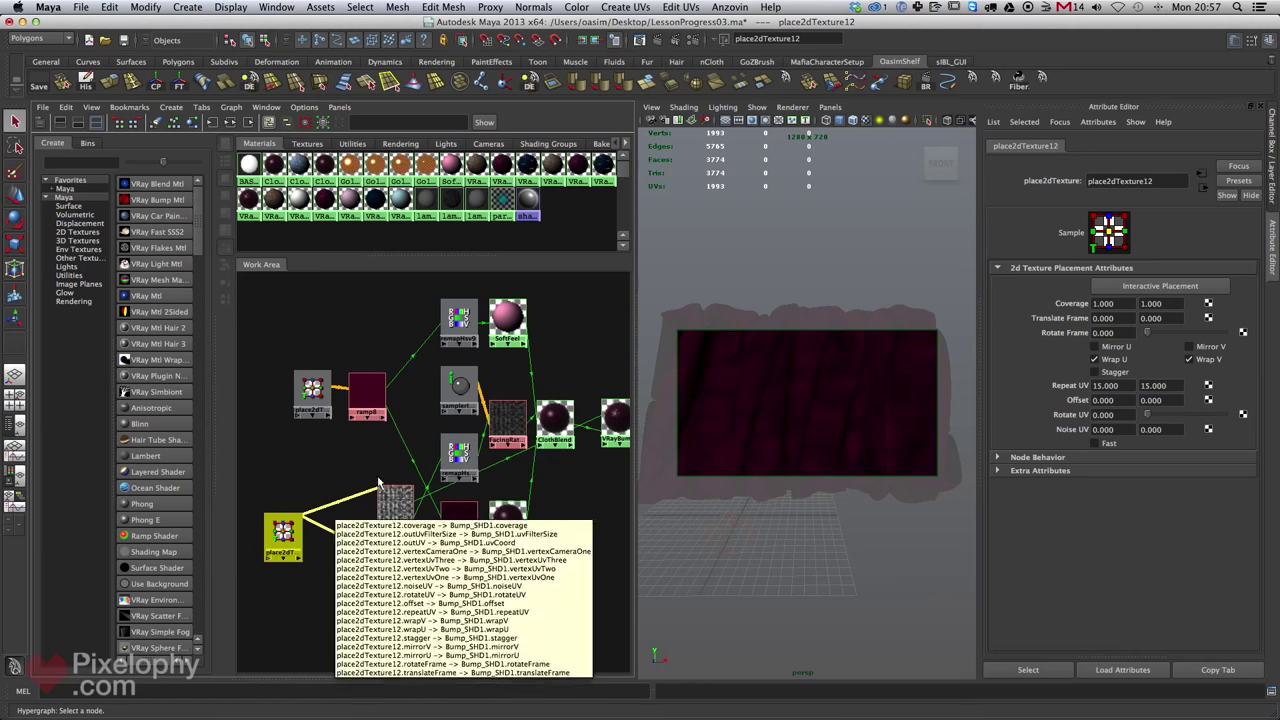
click(508, 422)
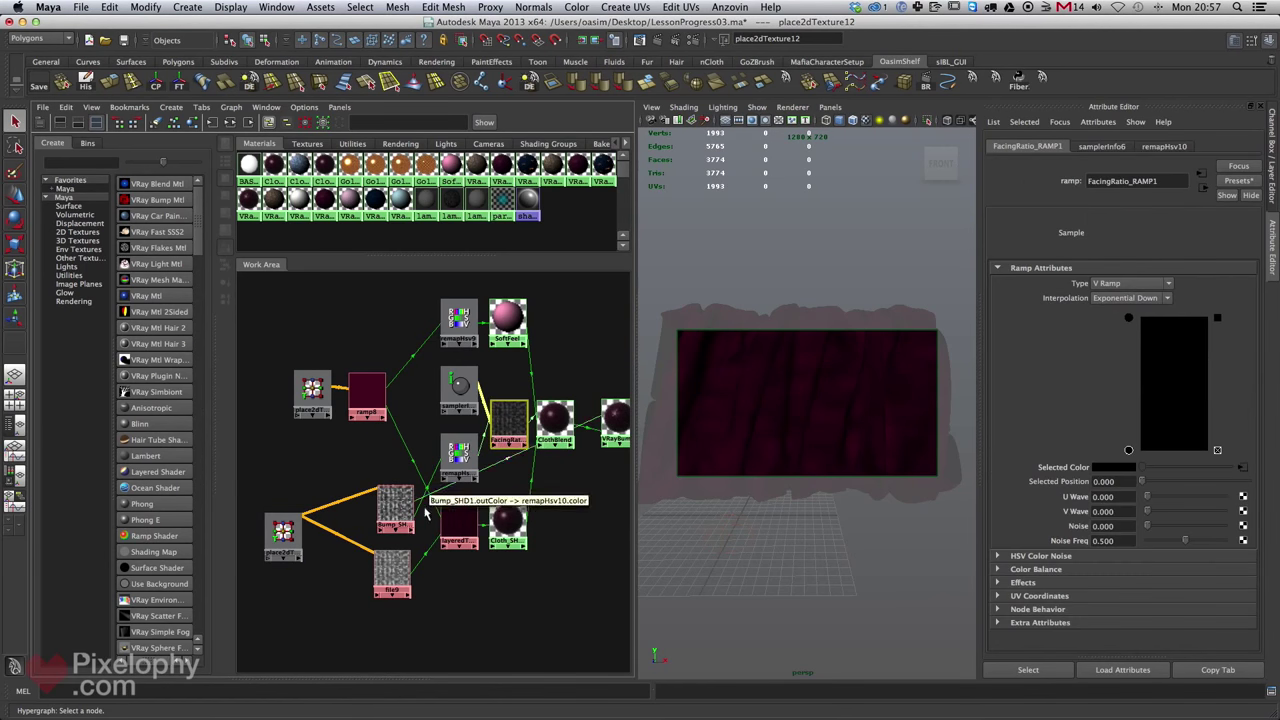
drag(508, 424, 506, 428)
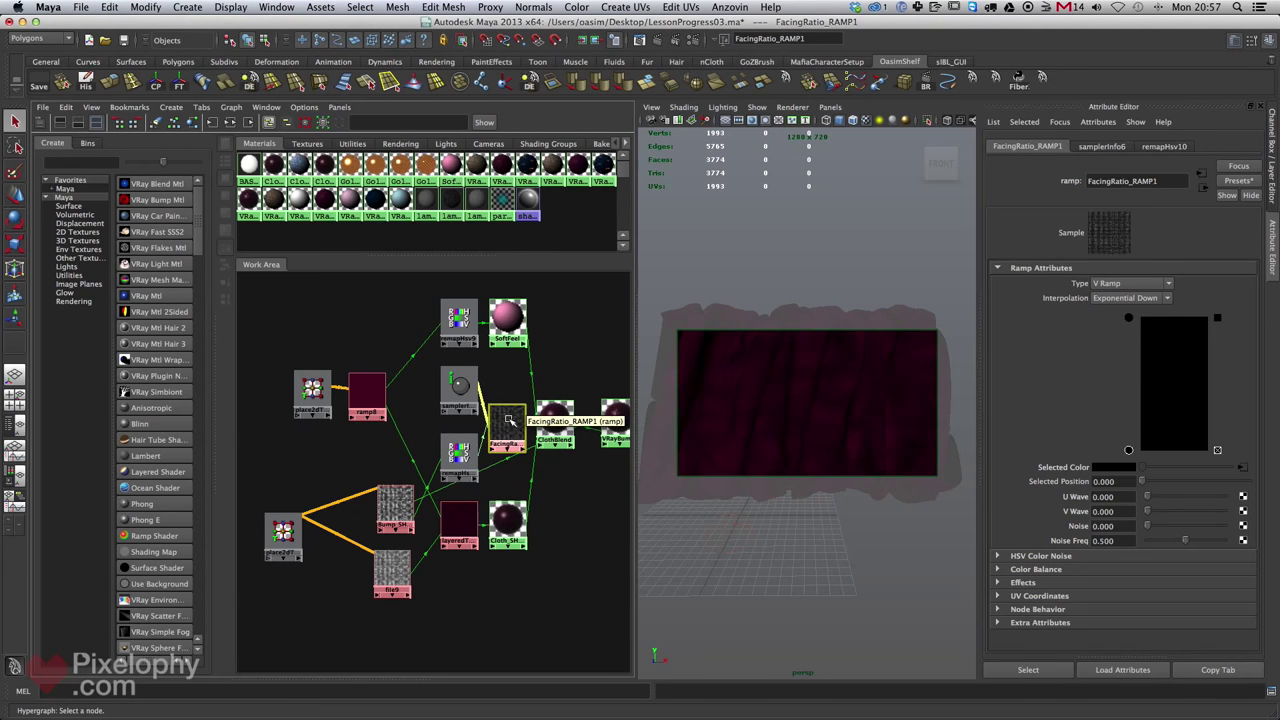
drag(398, 506, 391, 496)
mouse_move(394, 574)
mouse_down()
mouse_move(392, 587)
mouse_move(386, 570)
mouse_up()
mouse_move(389, 497)
mouse_down()
mouse_move(386, 482)
mouse_move(383, 496)
mouse_up()
drag(386, 569, 380, 578)
drag(389, 489, 387, 486)
drag(384, 574, 386, 569)
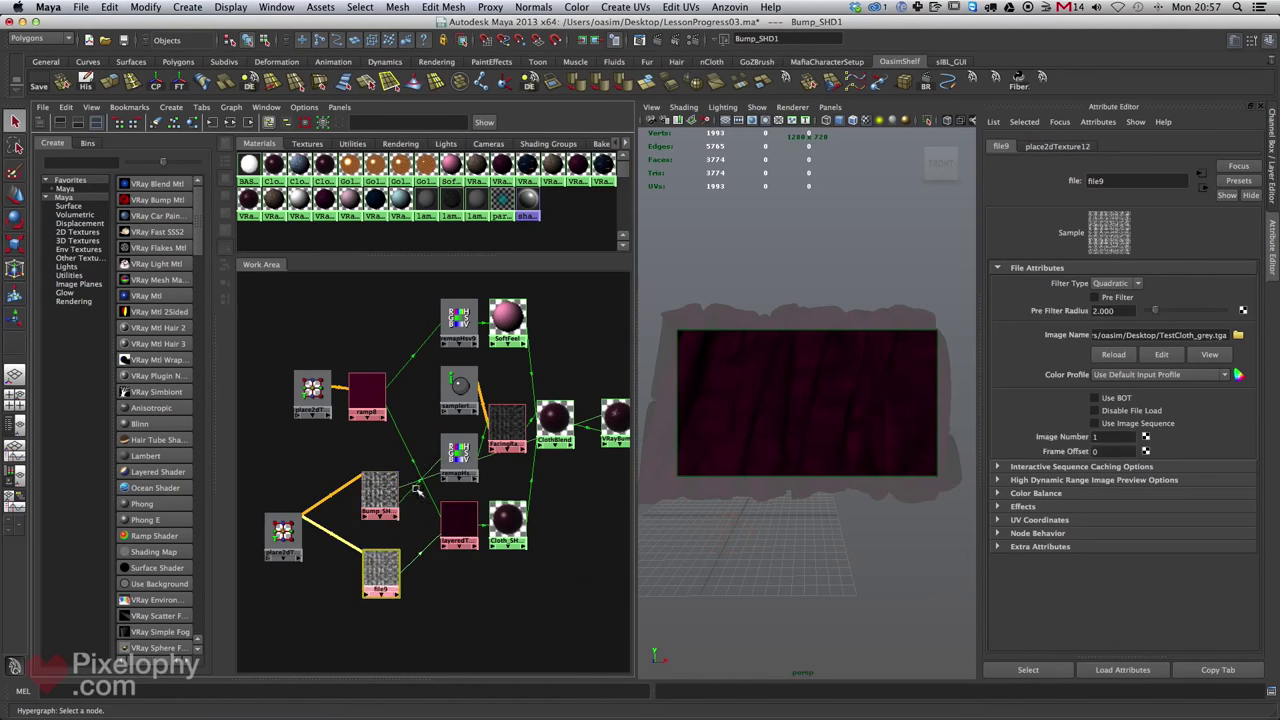
click(393, 489)
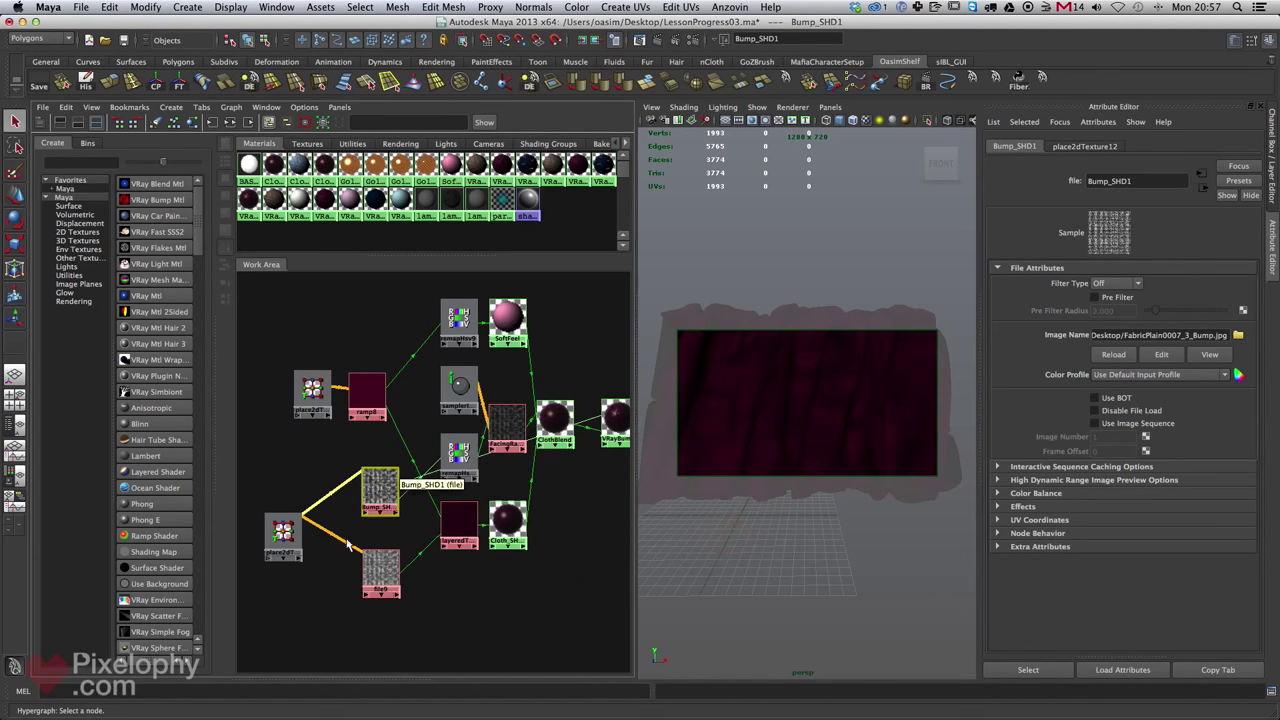
drag(290, 529, 297, 531)
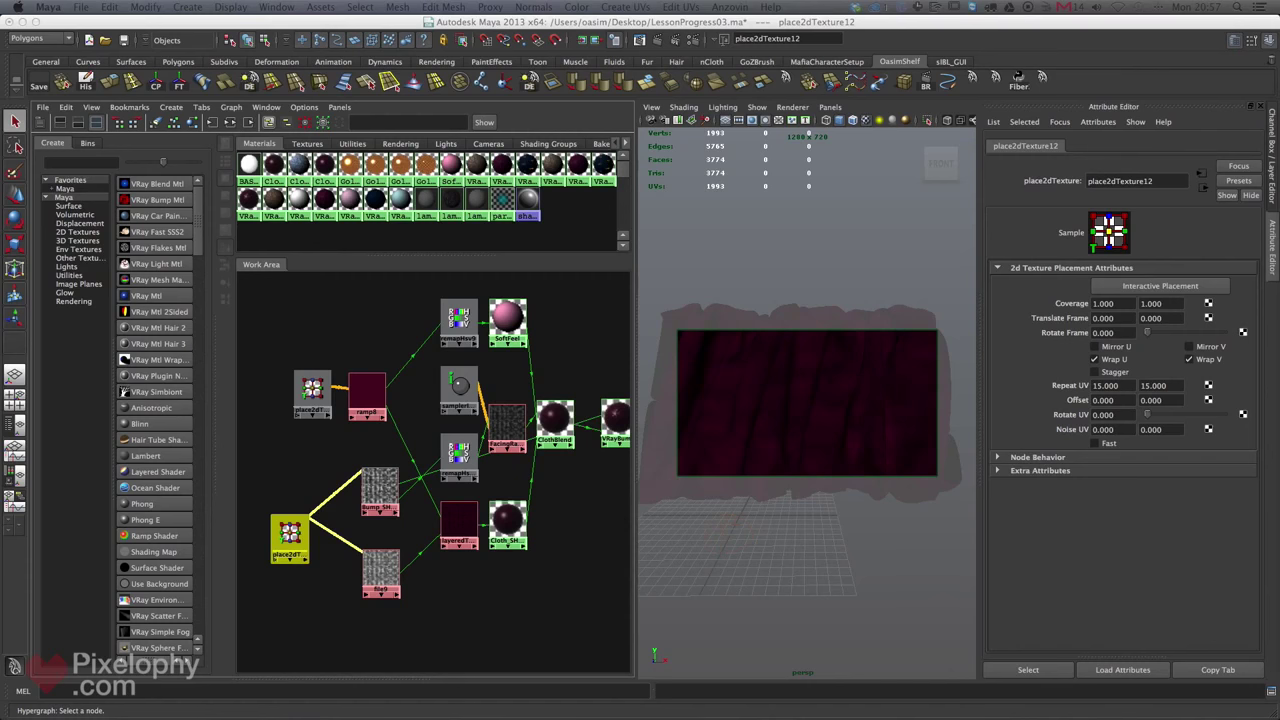
Render a wide test region across the central-right folds of the cloth with the plum colour and new reflection settings.
drag(1279, 124, 661, 88)
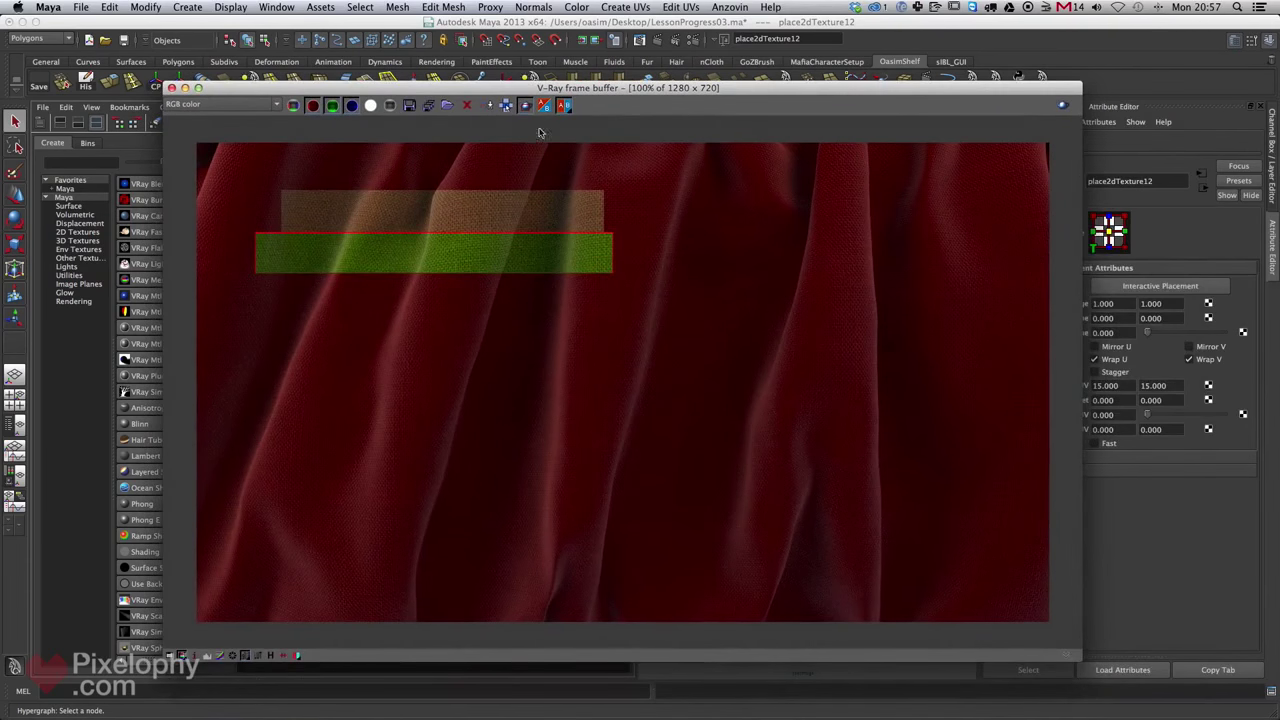
drag(940, 269, 644, 364)
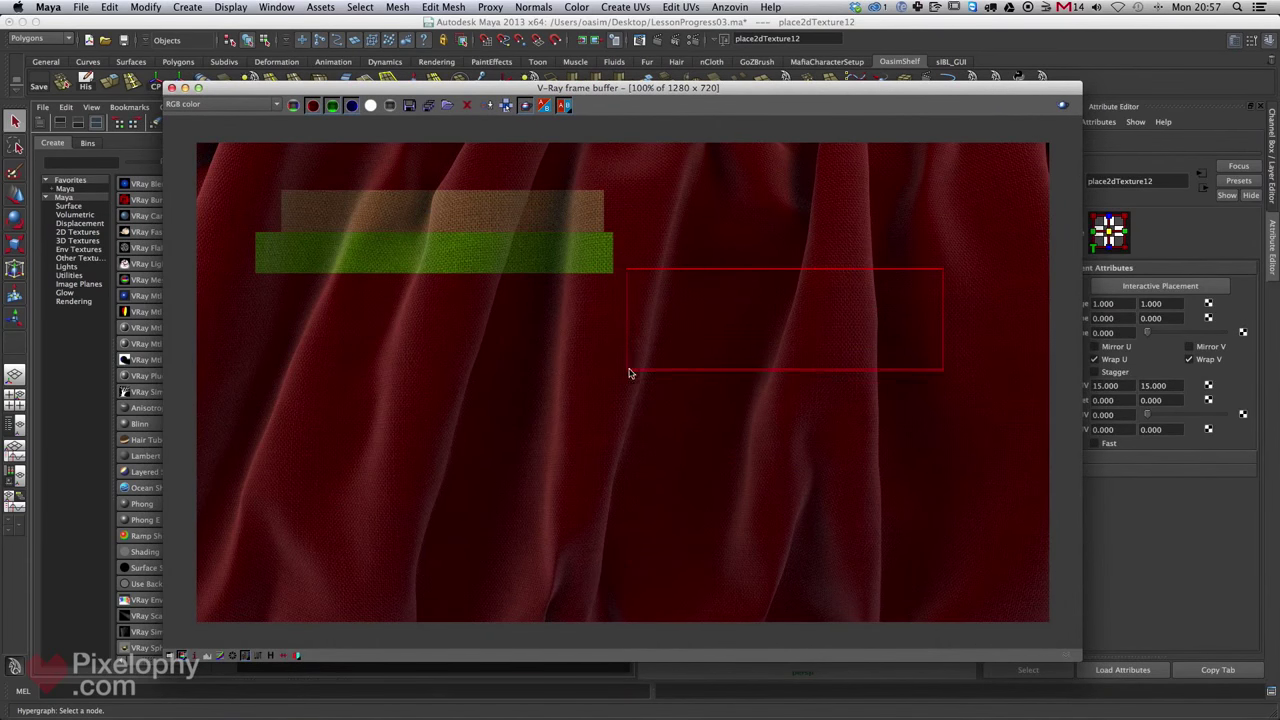
click(1063, 107)
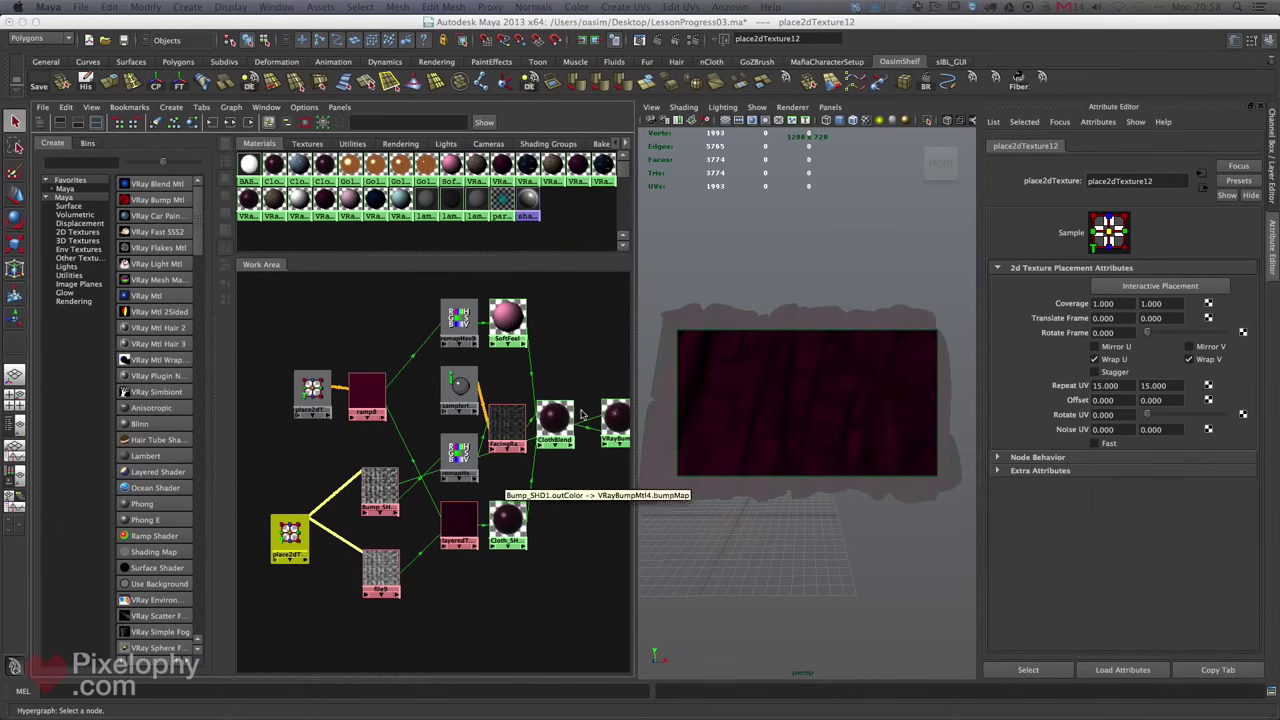
Lower Cloth_SHD_2's Reflection Color to a light grey.
click(507, 527)
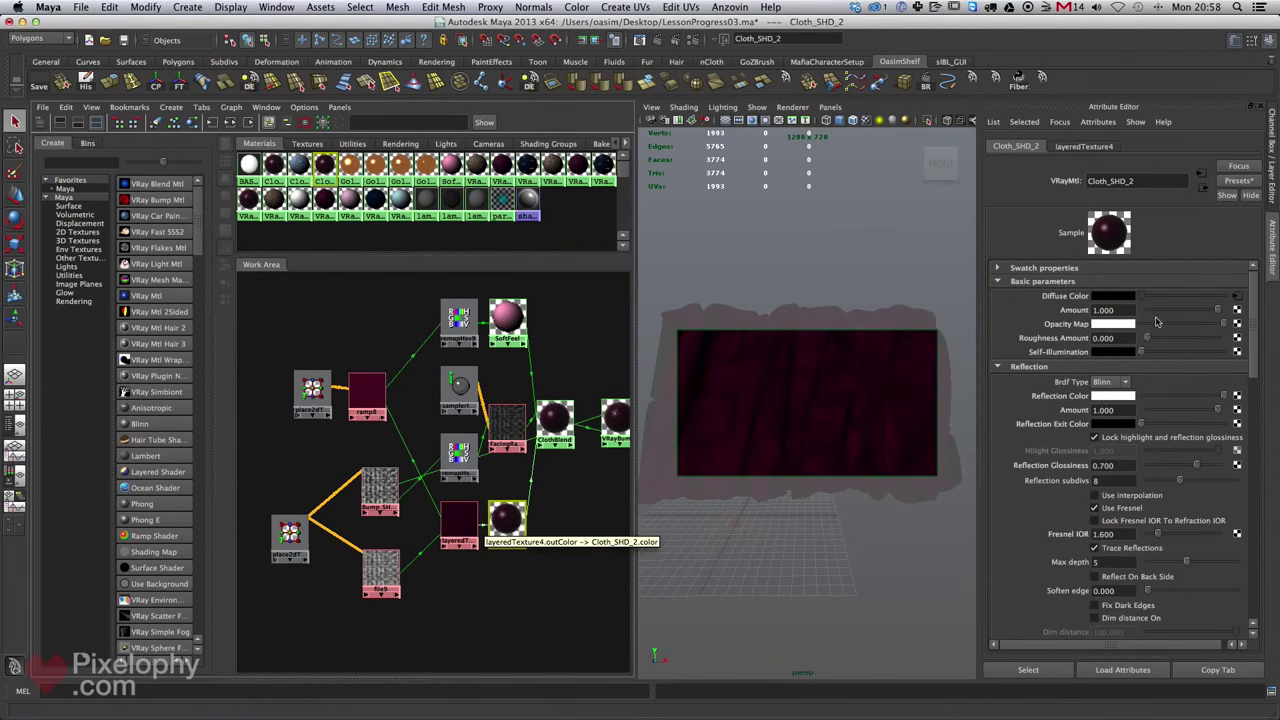
mouse_move(1192, 397)
mouse_down()
mouse_move(1168, 397)
mouse_move(1212, 397)
mouse_up()
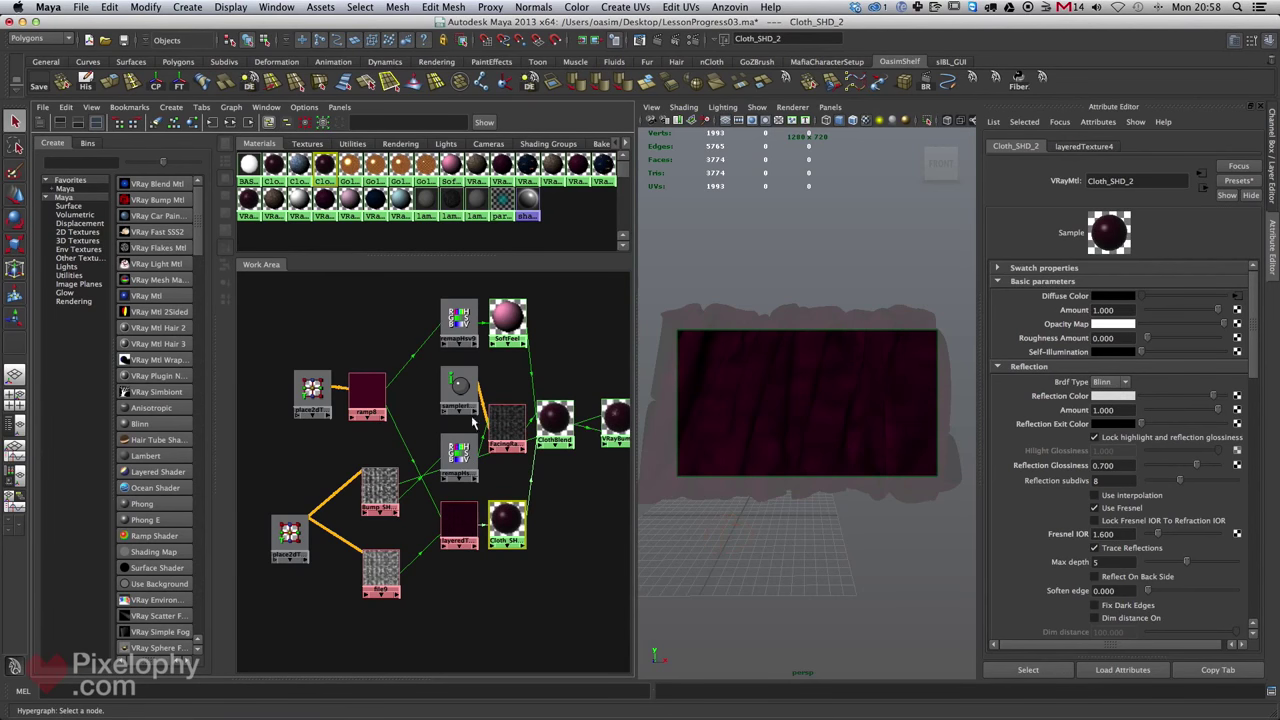
click(571, 490)
alt+middle_drag(562, 468, 548, 409)
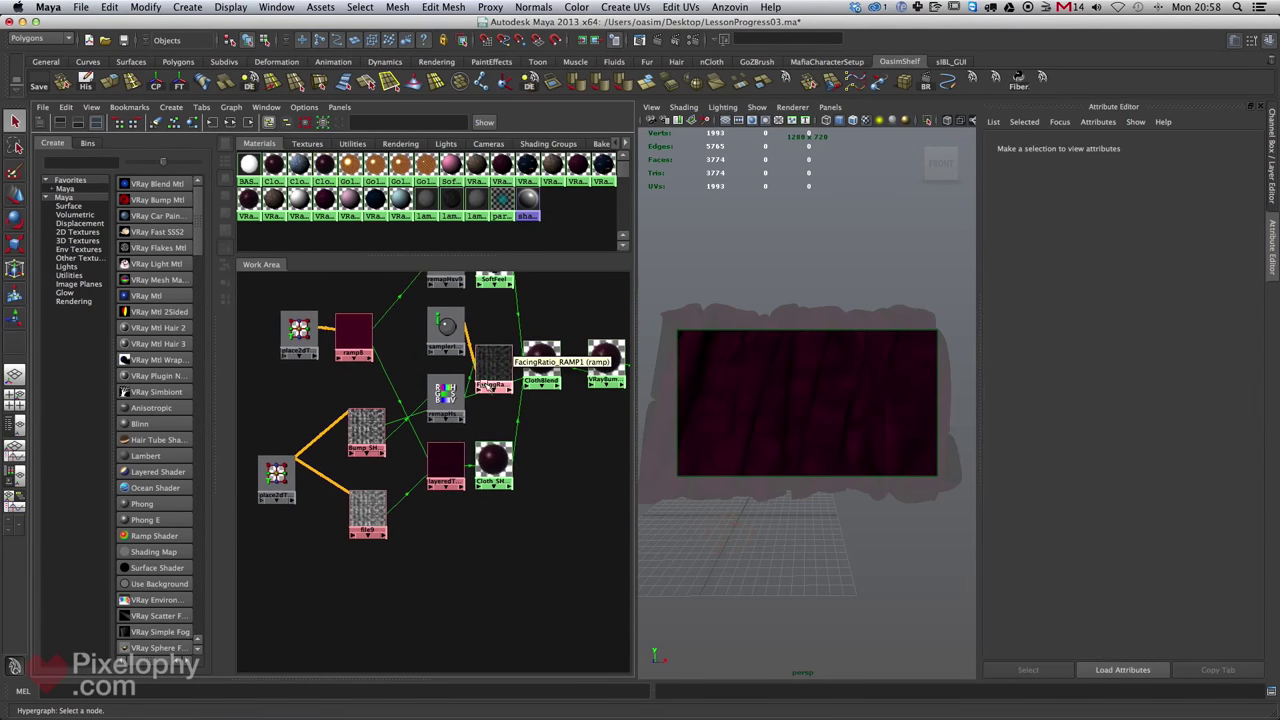
Create a Remap Hsv node and feed Bump_SHD1's output into its Color.
click(495, 370)
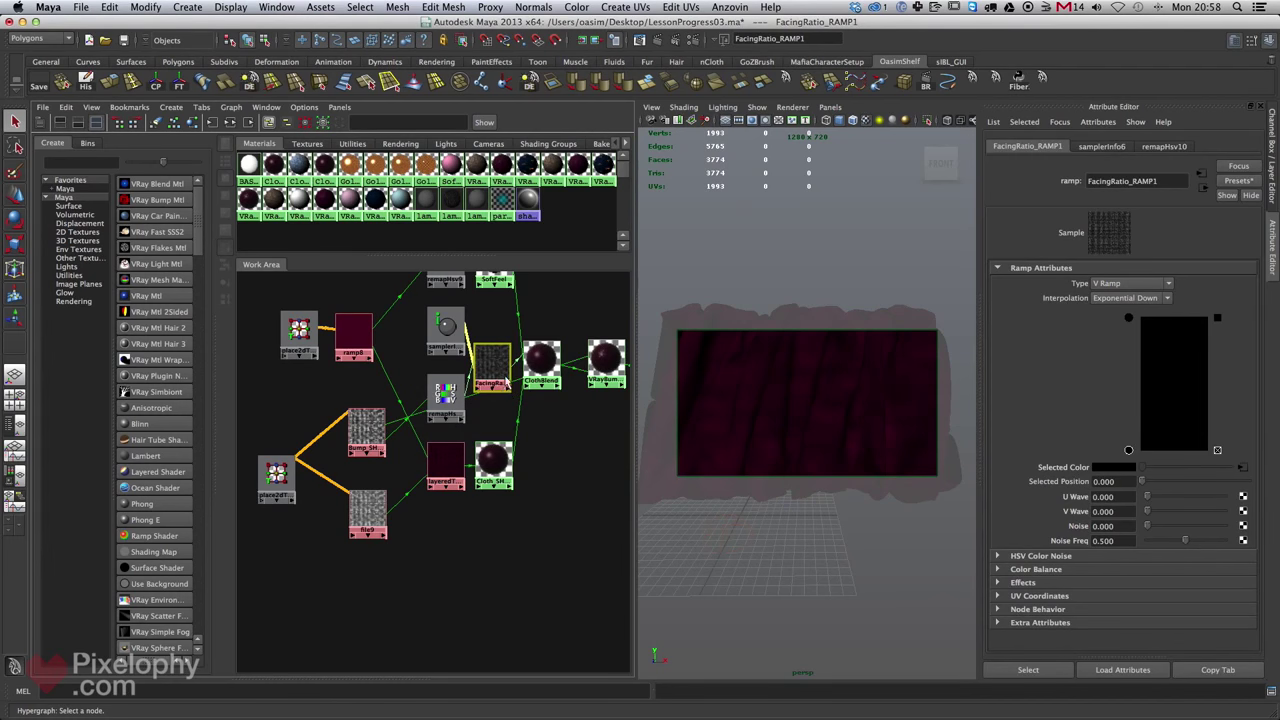
click(367, 430)
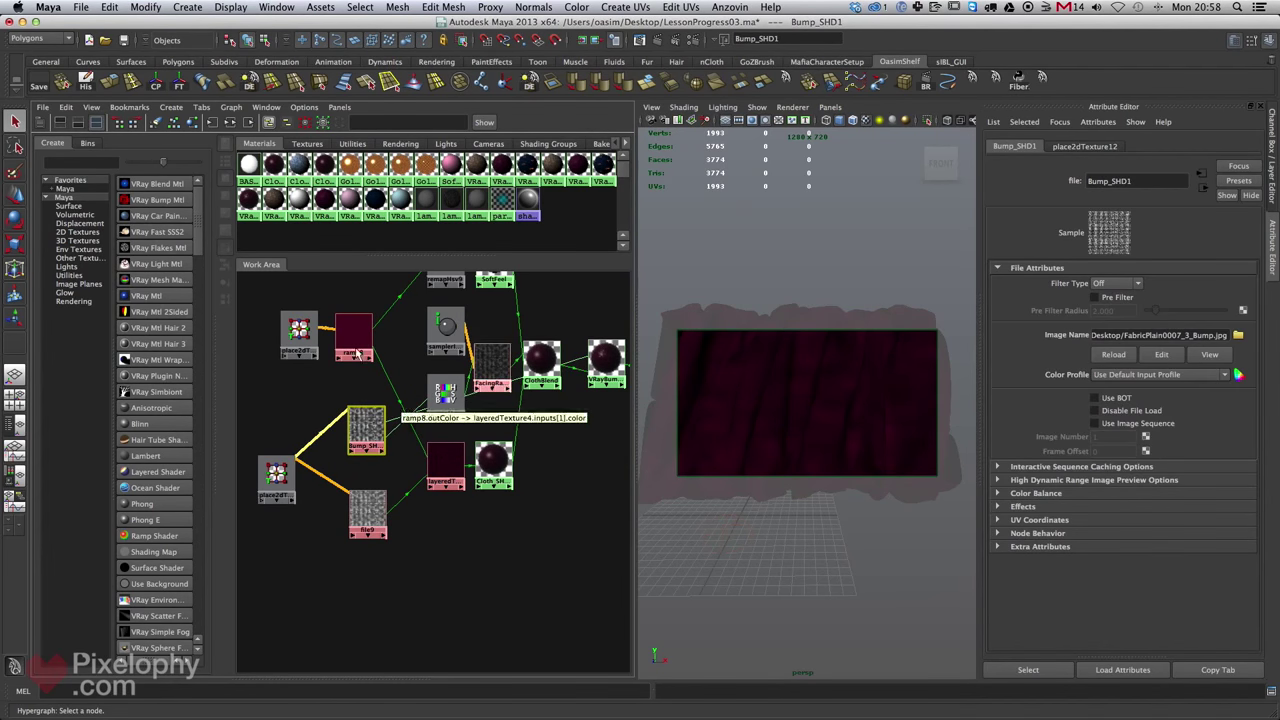
click(90, 163)
text(rema)
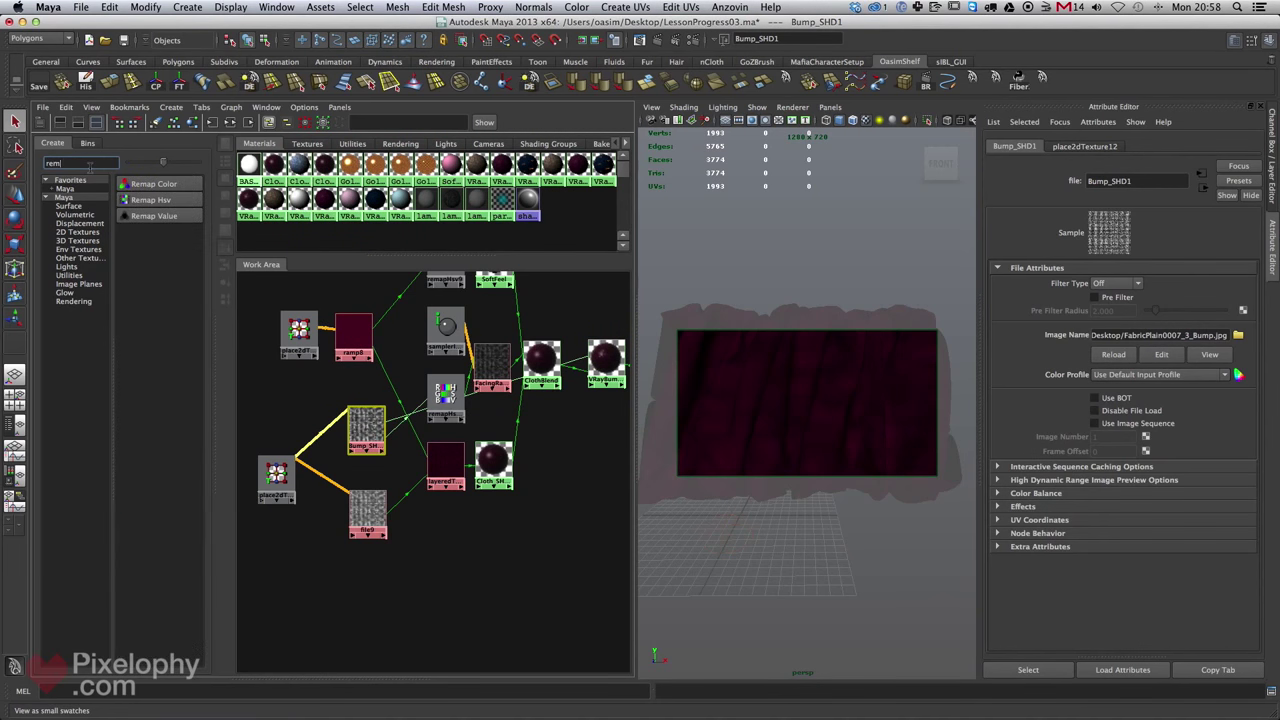
click(150, 200)
drag(258, 294, 591, 458)
middle_drag(365, 424, 1080, 286)
Place the new Remap Hsv node below Cloth_SHD_2 and connect it to that material's Reflection Color.
drag(590, 458, 518, 526)
click(493, 460)
middle_drag(520, 528, 1001, 406)
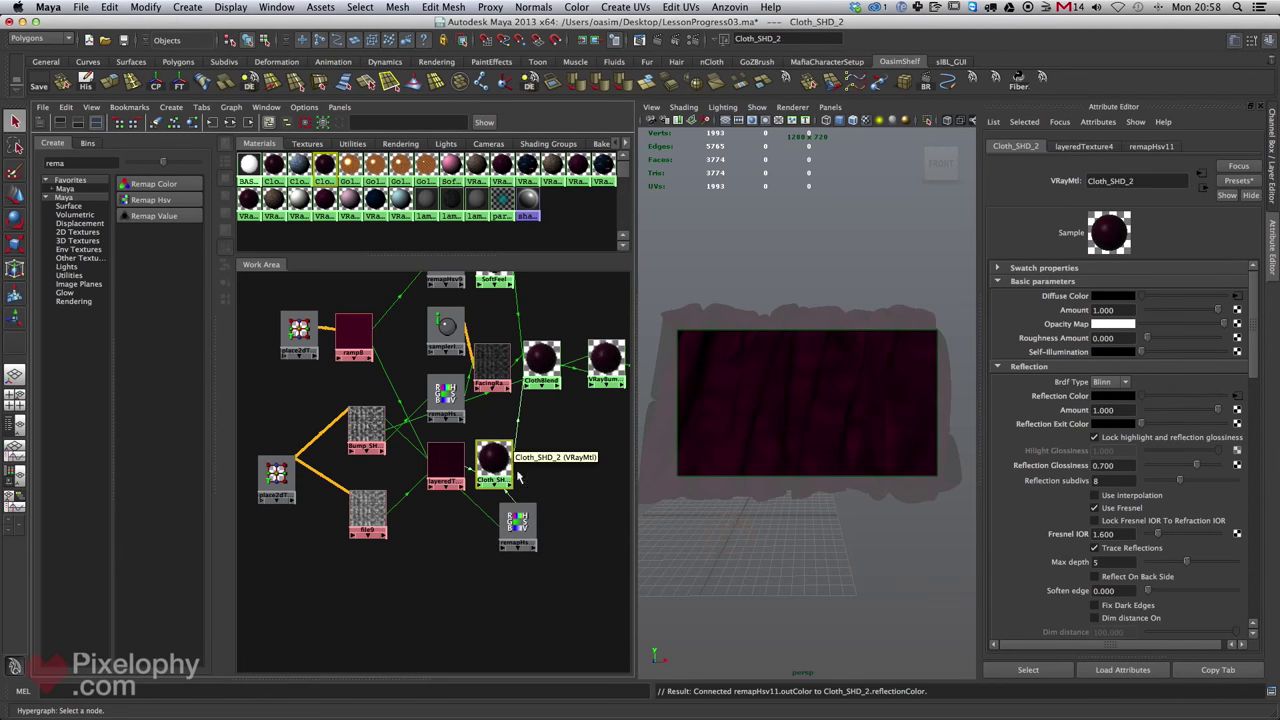
Disconnect the Remap Hsv node from Cloth_SHD_2 and set the material's Reflection Color to white.
scroll(520, 512, up, 5)
scroll(380, 504, up, 5)
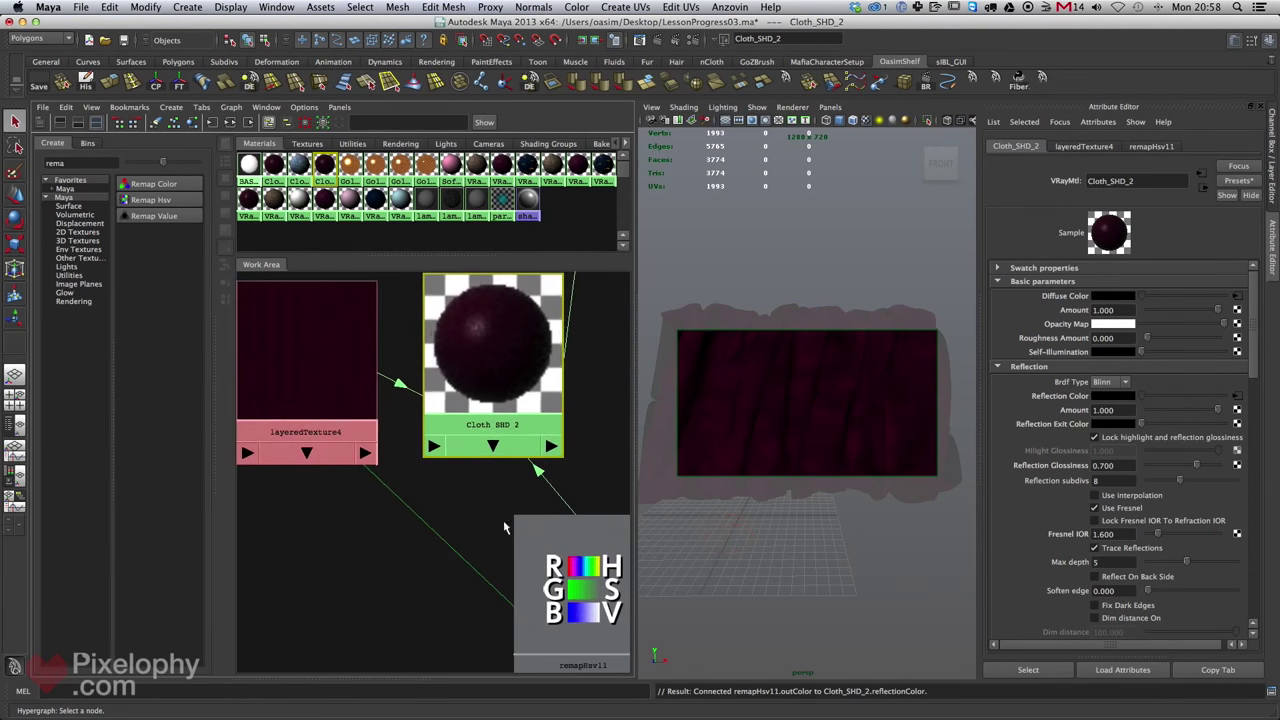
alt+middle_drag(497, 512, 497, 530)
click(490, 638)
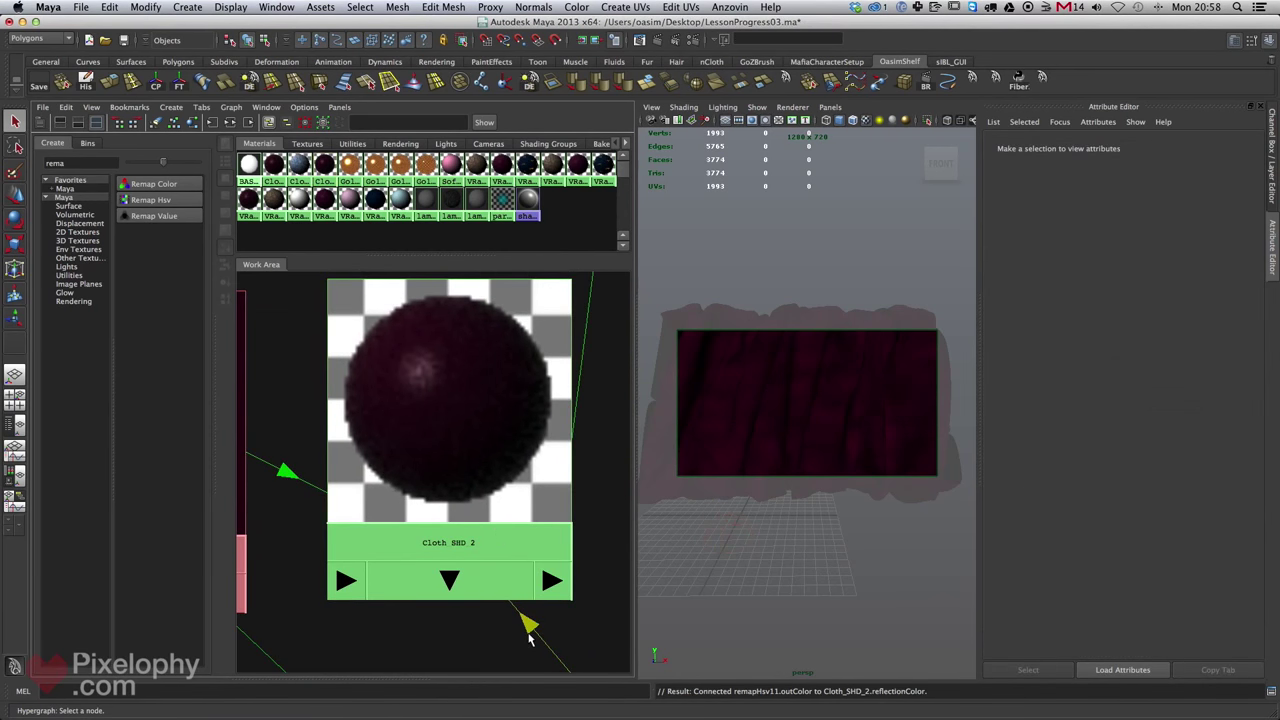
click(512, 462)
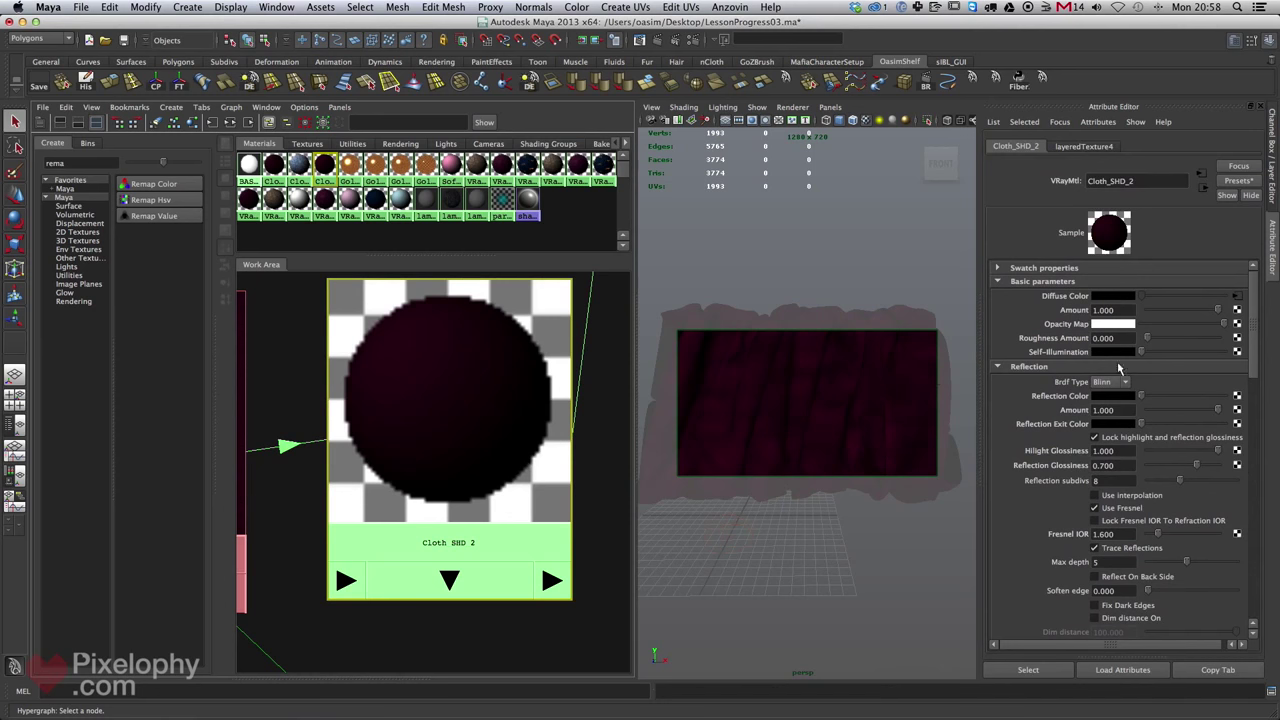
drag(1155, 398, 1222, 398)
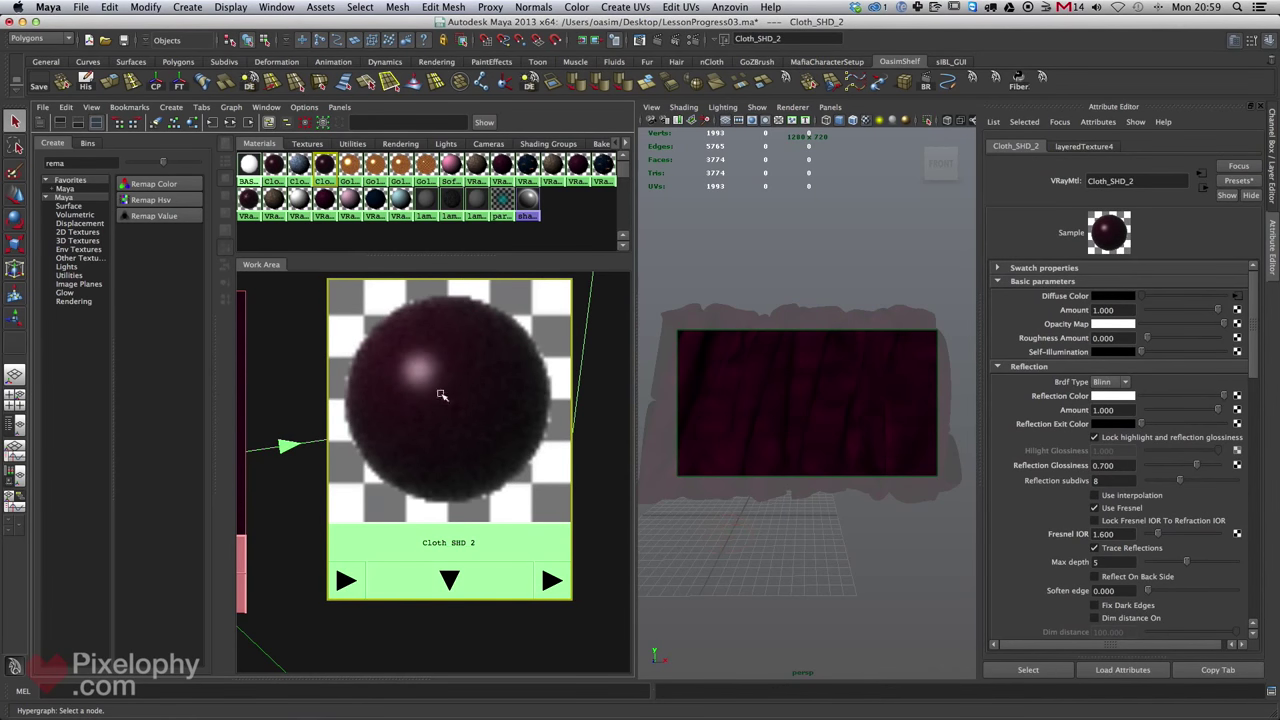
Connect the Remap Hsv node below Cloth_SHD_2 to that material's Reflection Color.
alt+middle_drag(441, 394, 445, 332)
scroll(420, 533, down, 2)
middle_drag(540, 643, 1060, 398)
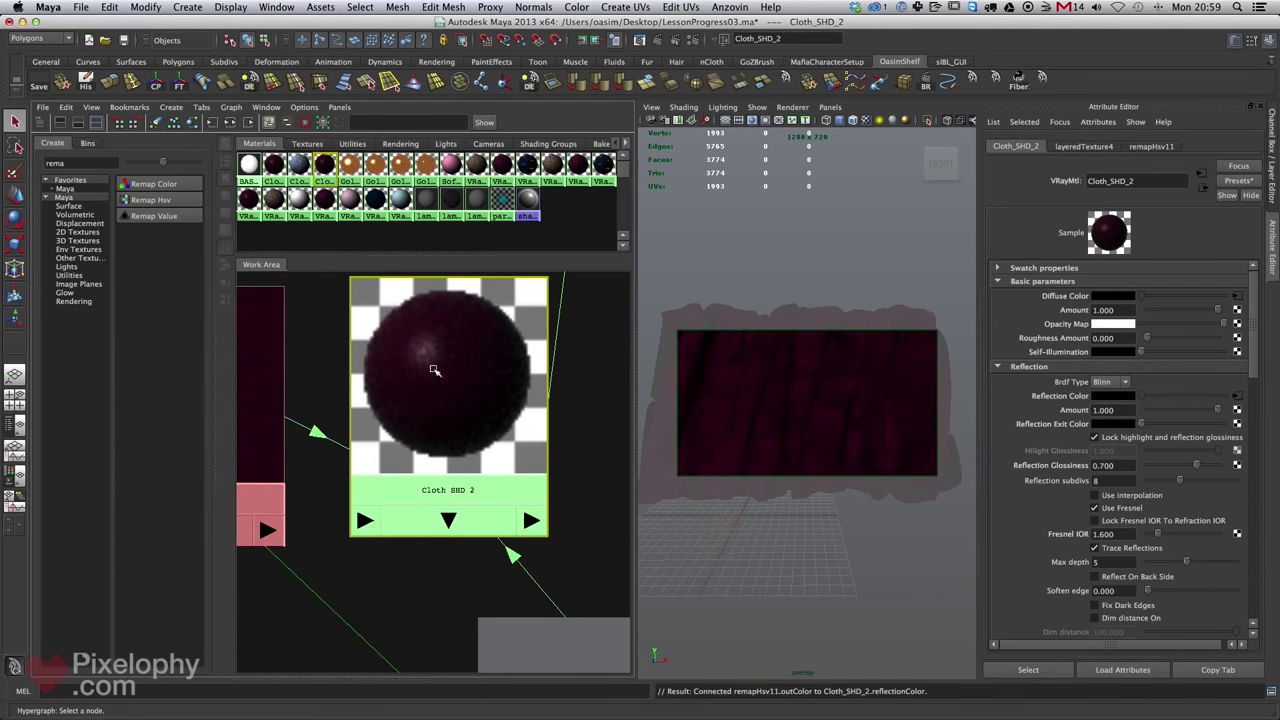
Lower the end point of the Value curve on the Remap Hsv node below Cloth_SHD_2 to 0.35.
alt+middle_drag(481, 426, 680, 426)
scroll(580, 440, down, 3)
alt+middle_drag(279, 486, 505, 417)
scroll(505, 417, up, 6)
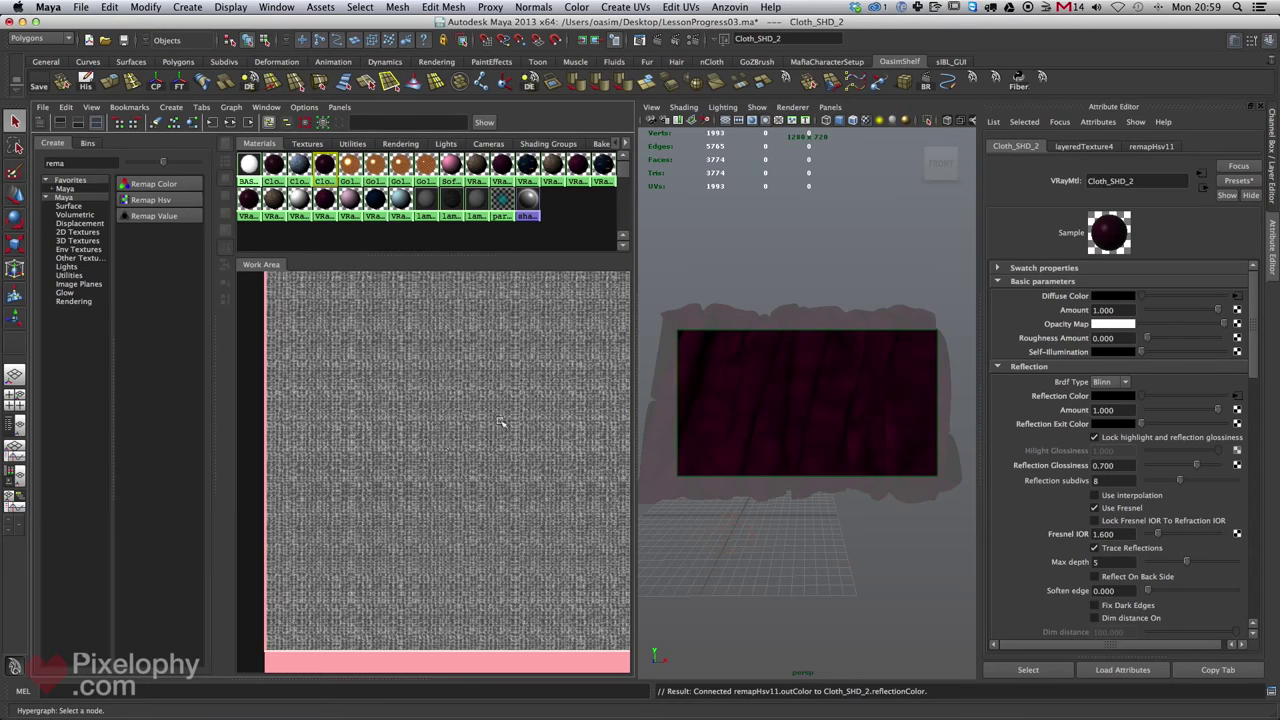
scroll(481, 428, down, 8)
alt+right_drag(270, 392, 240, 315)
alt+middle_drag(240, 315, 302, 363)
alt+middle_drag(448, 431, 300, 413)
click(431, 519)
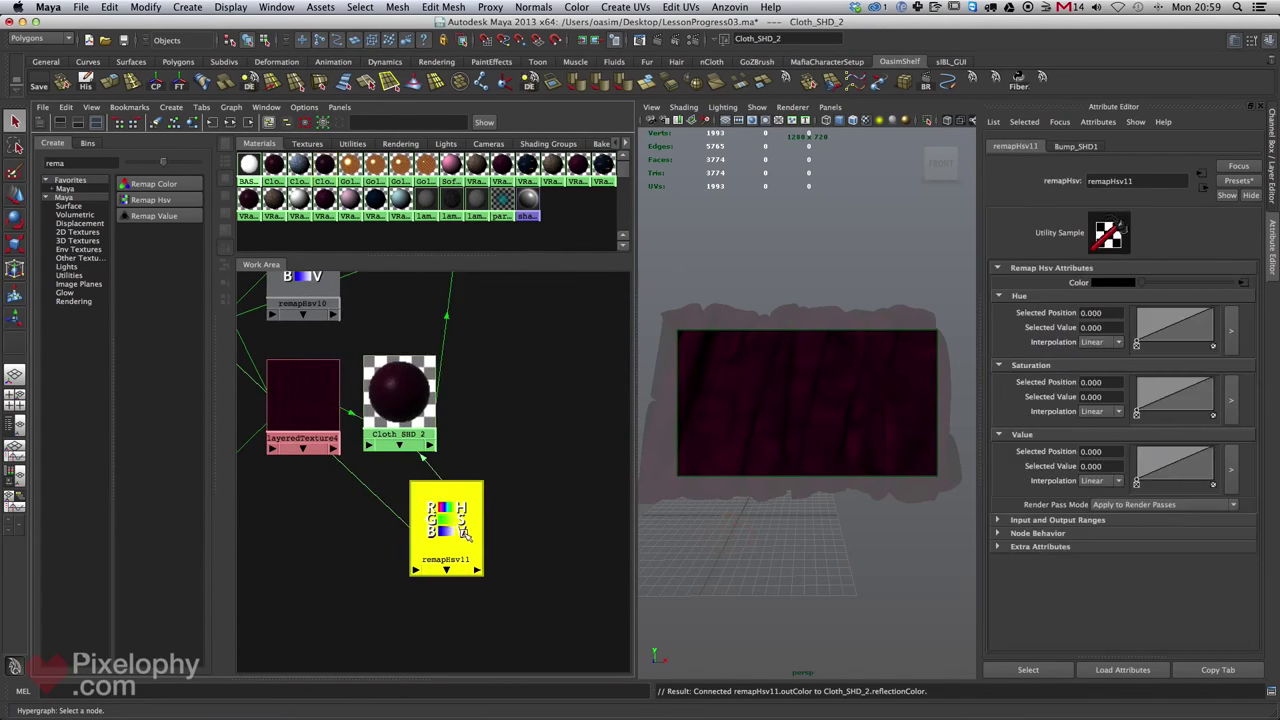
scroll(480, 530, down, 2)
scroll(517, 525, up, 4)
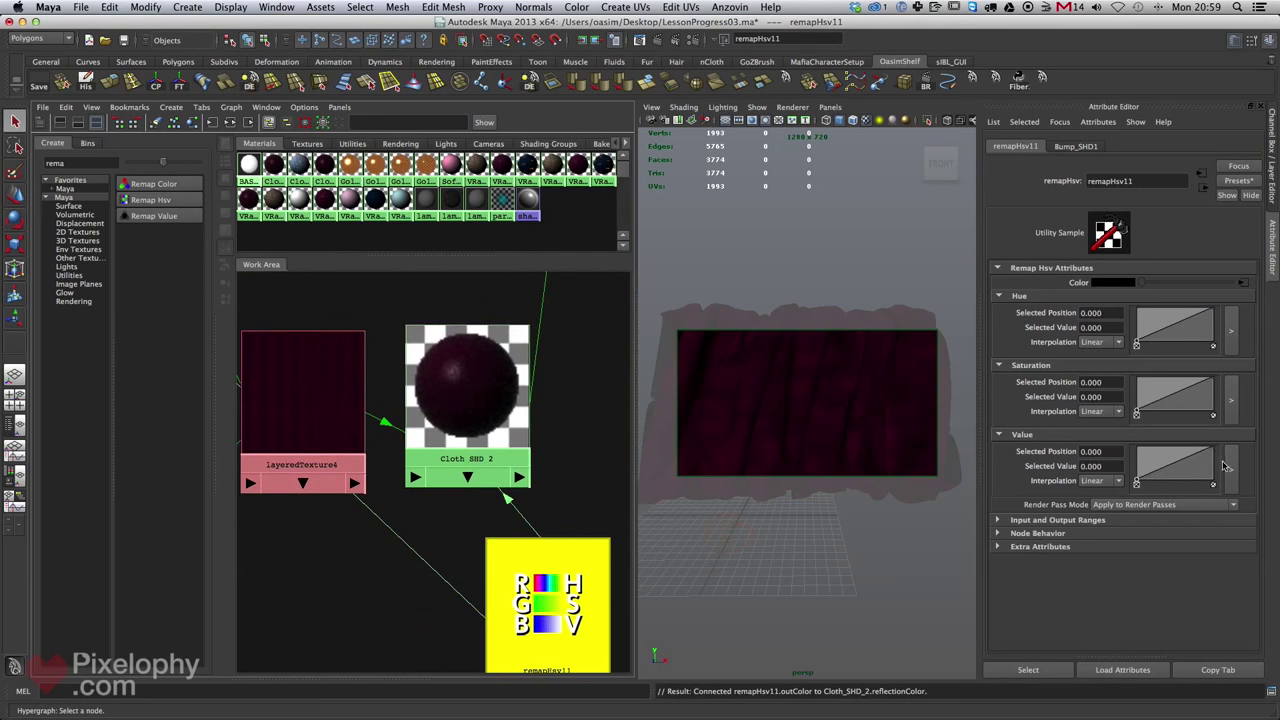
drag(1215, 452, 1217, 458)
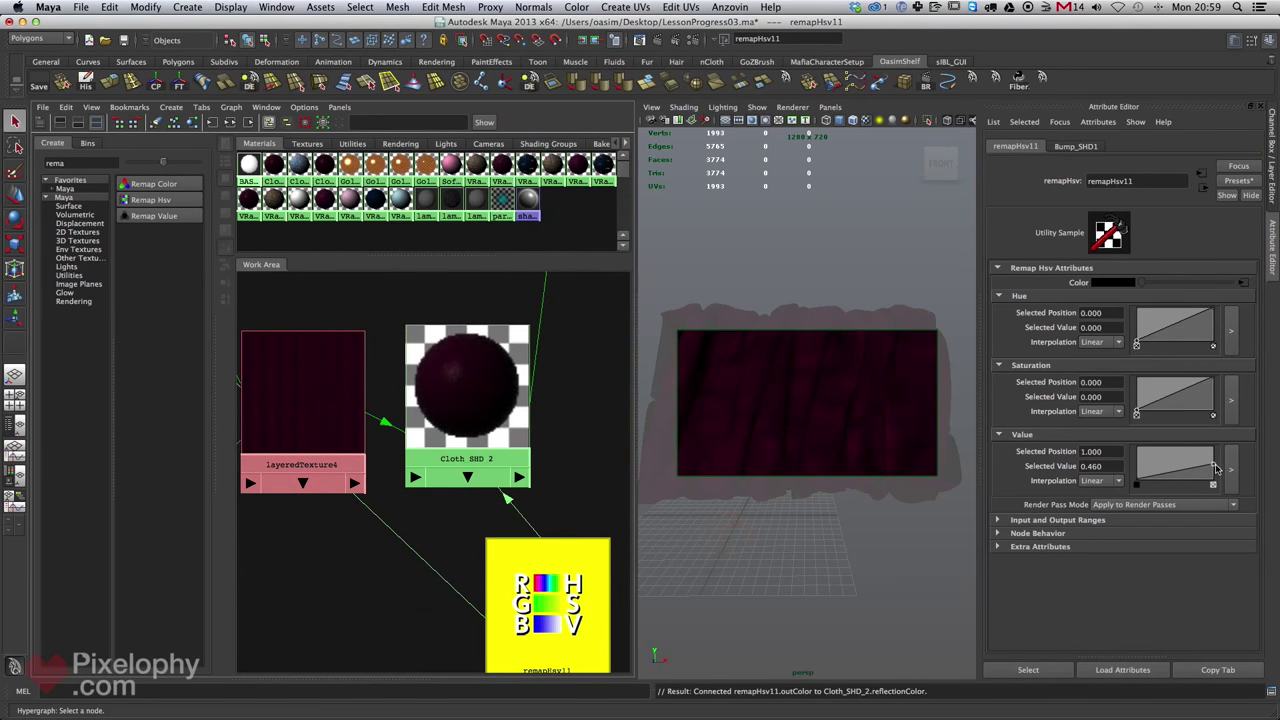
drag(1115, 467, 1027, 464)
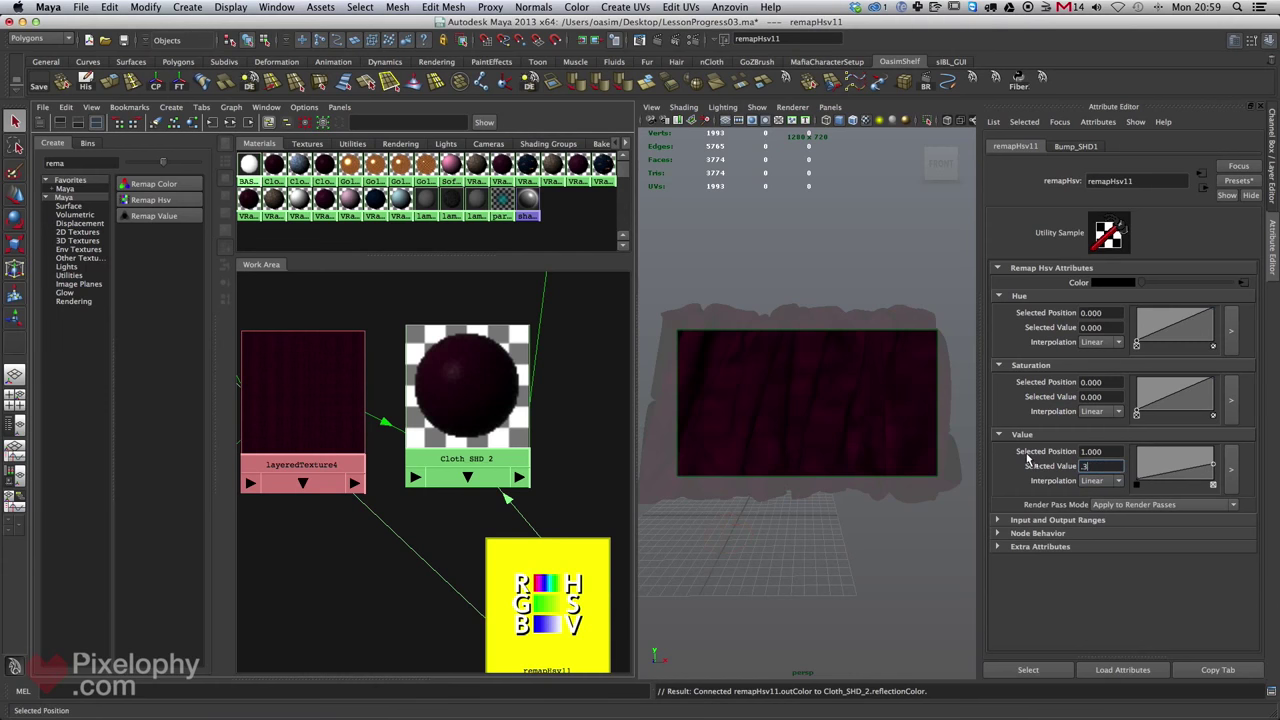
drag(548, 582, 523, 572)
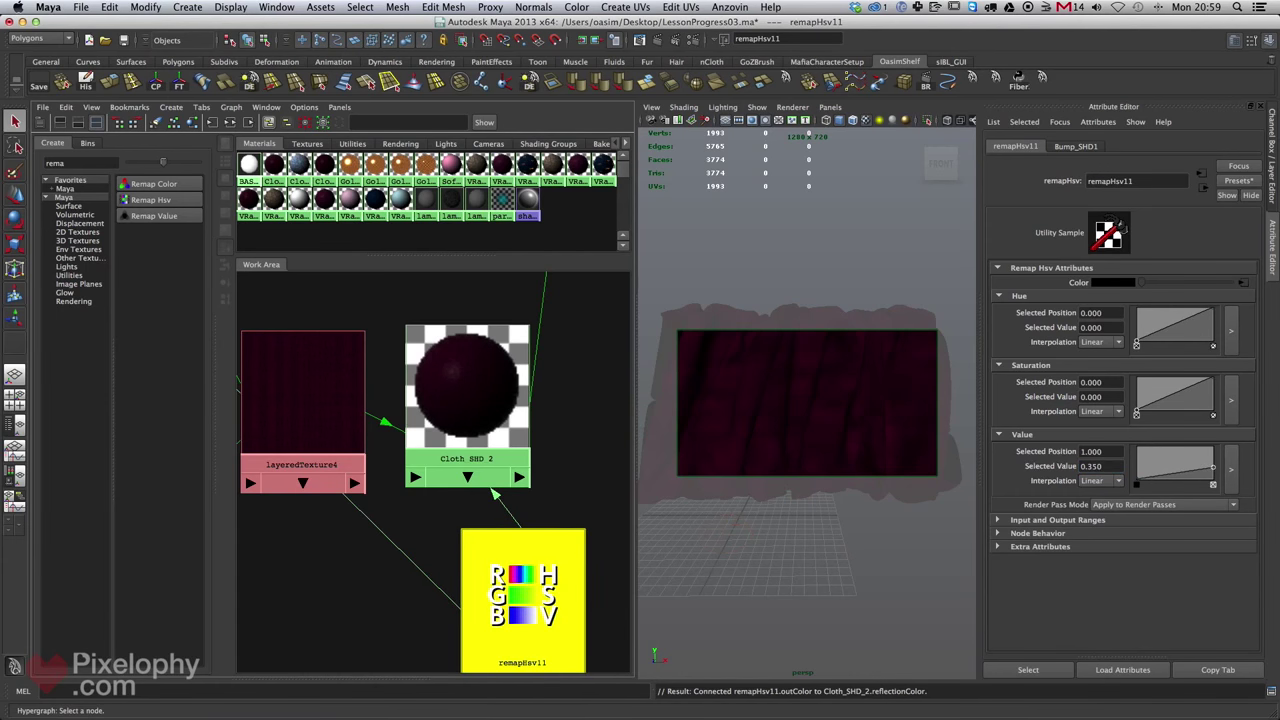
Render a wide region in the V-Ray frame buffer that overlaps the lower part of the grey test patch.
drag(1279, 128, 660, 99)
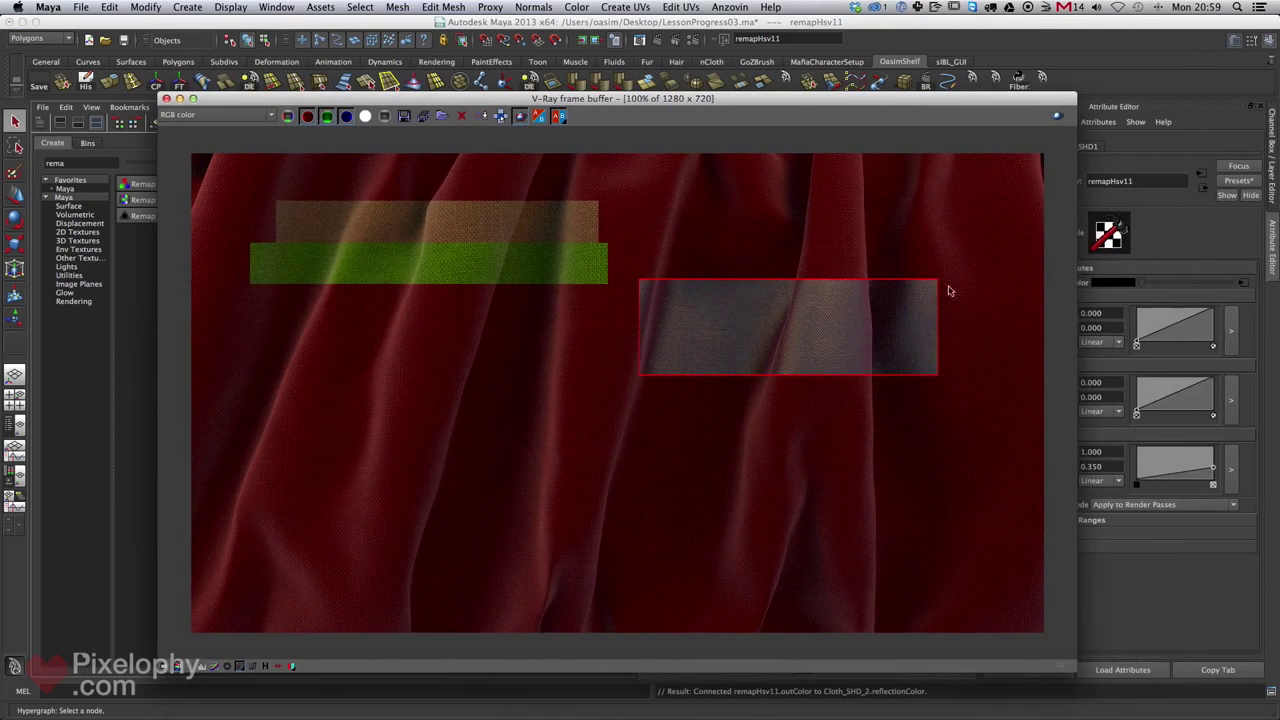
drag(950, 324, 580, 399)
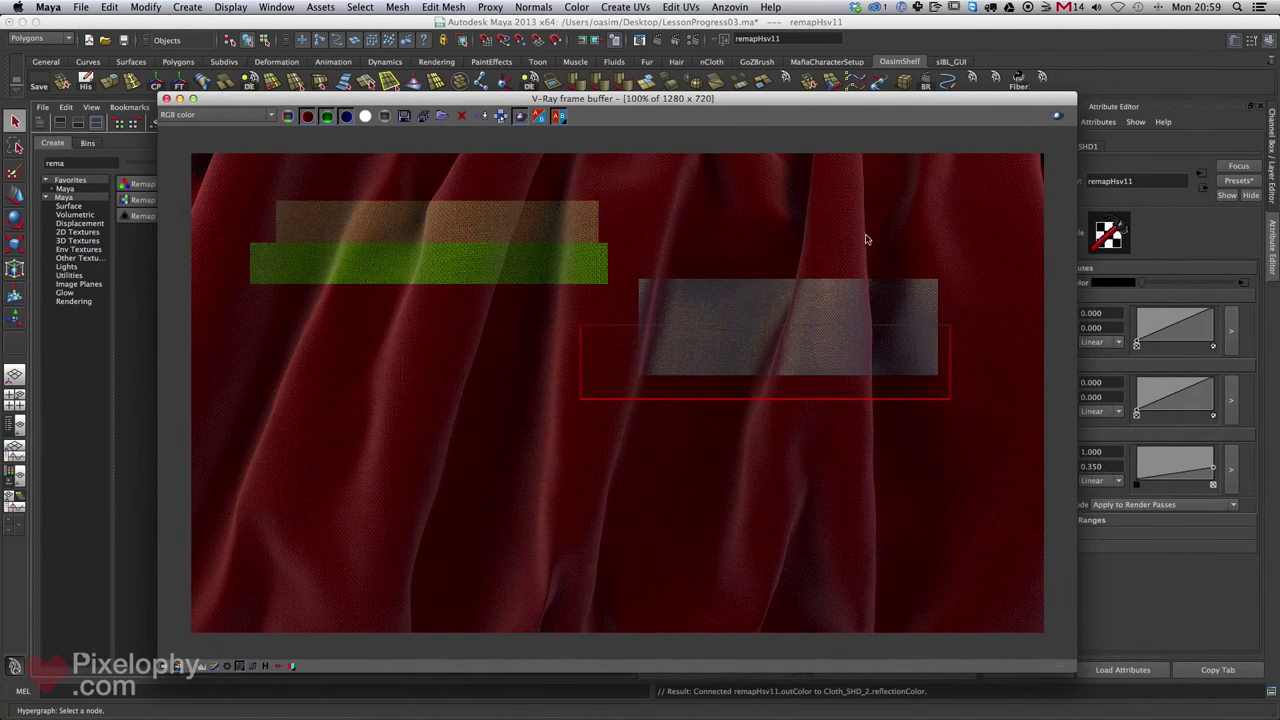
click(1058, 117)
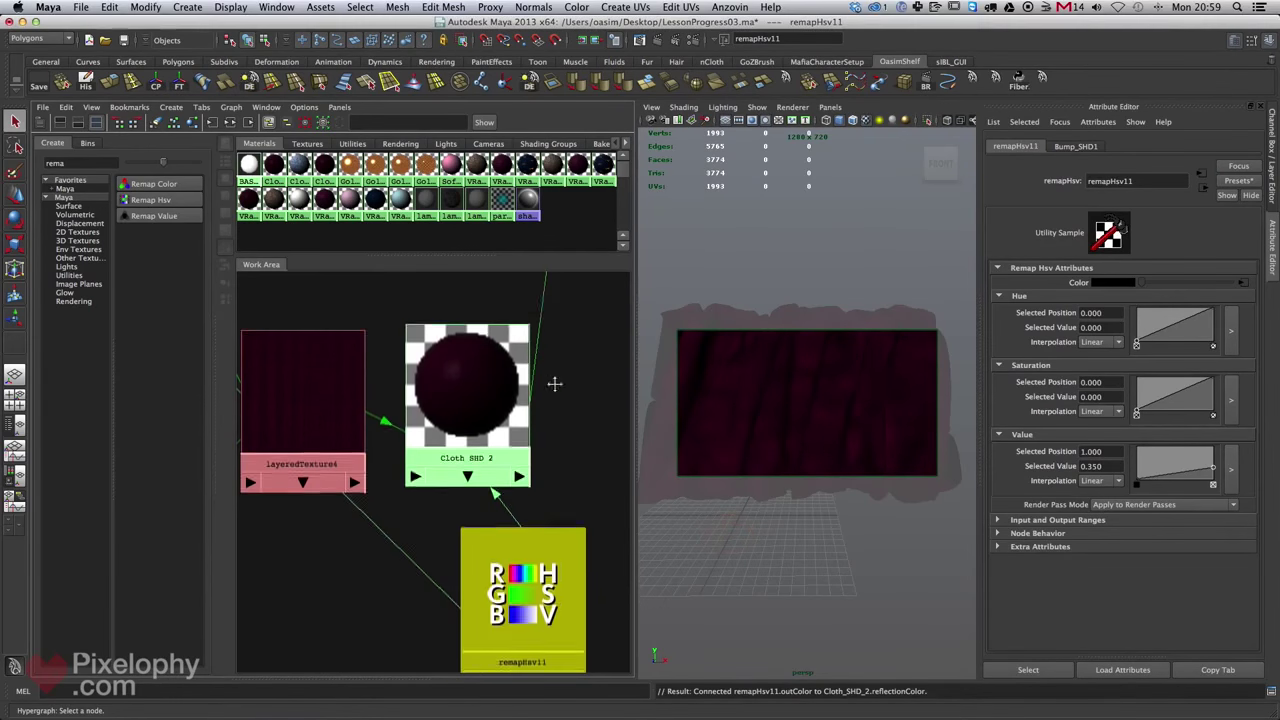
Review the Cloth_SHD_2 material settings and the bump settings of VRayBumpMtl4.
click(527, 396)
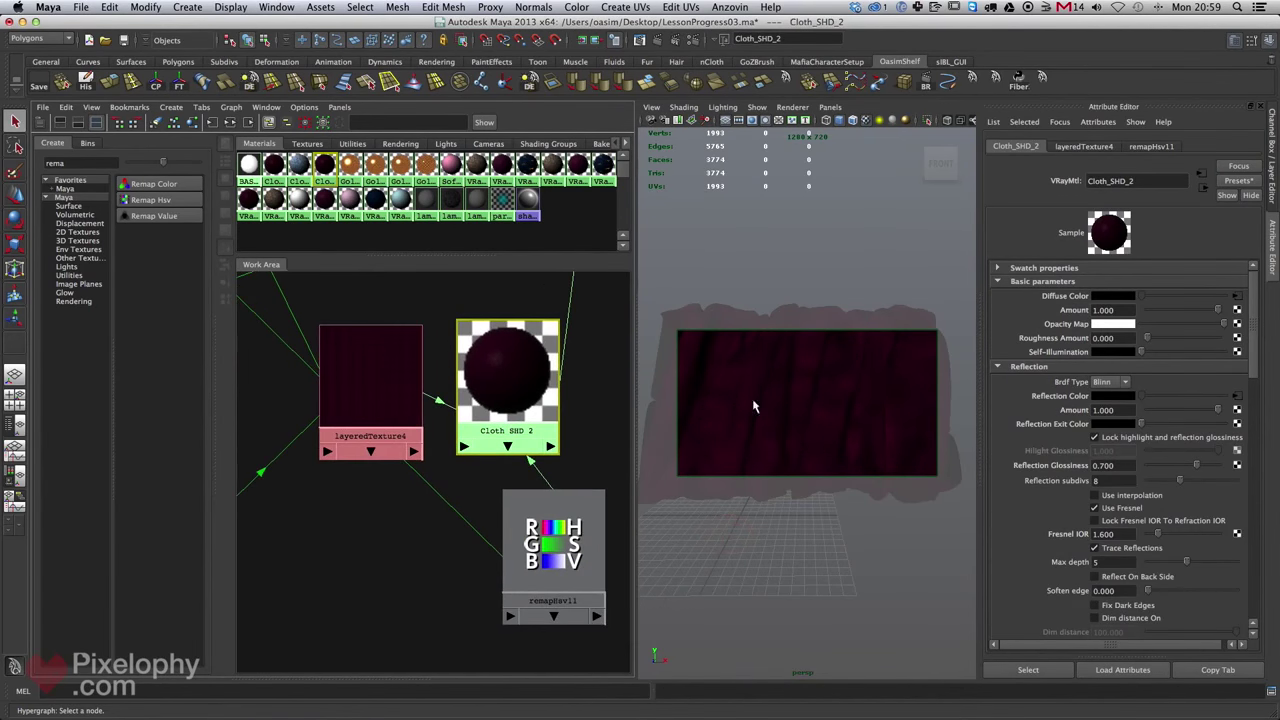
scroll(1128, 484, down, 15)
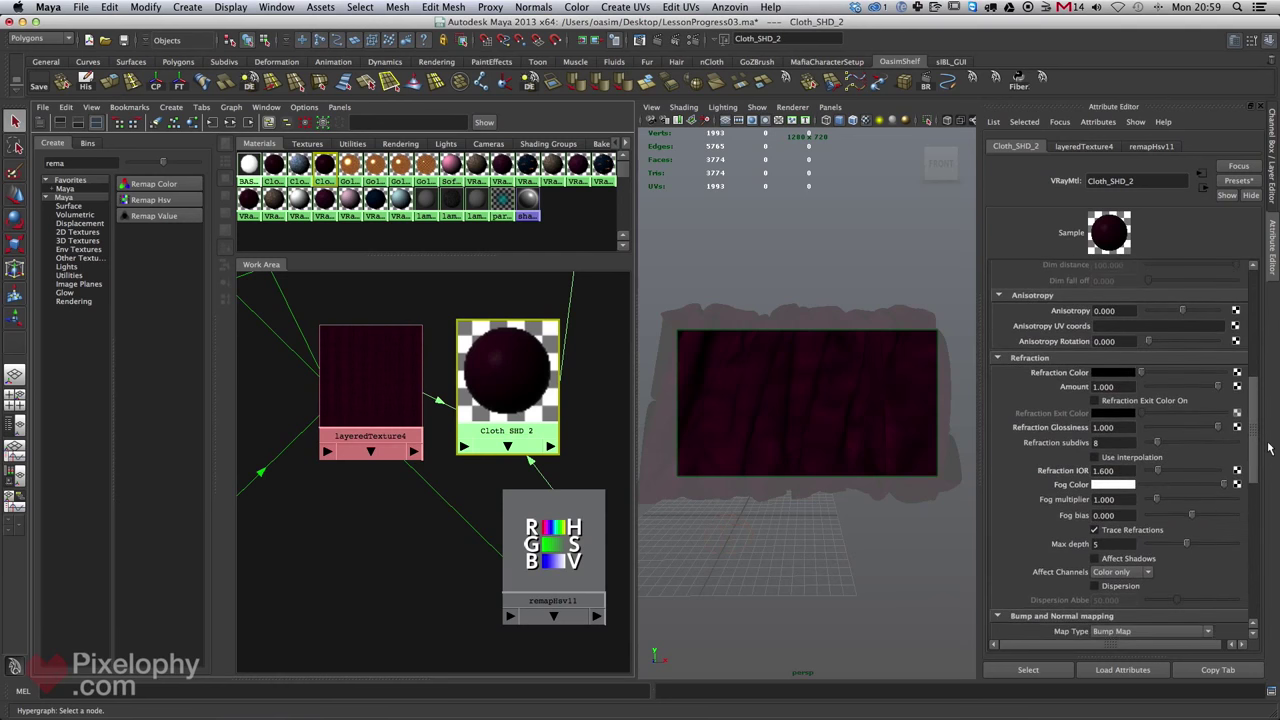
alt+middle_drag(525, 457, 371, 654)
alt+middle_drag(573, 371, 486, 496)
click(556, 432)
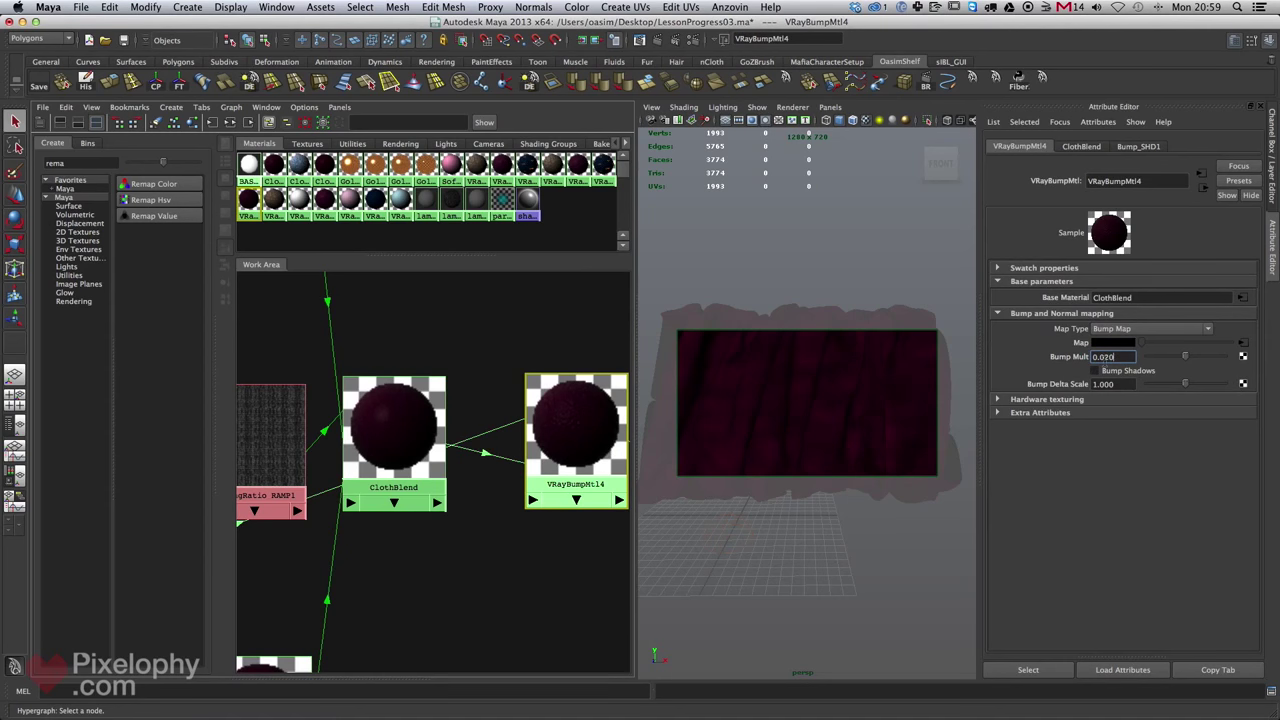
scroll(568, 421, down, 5)
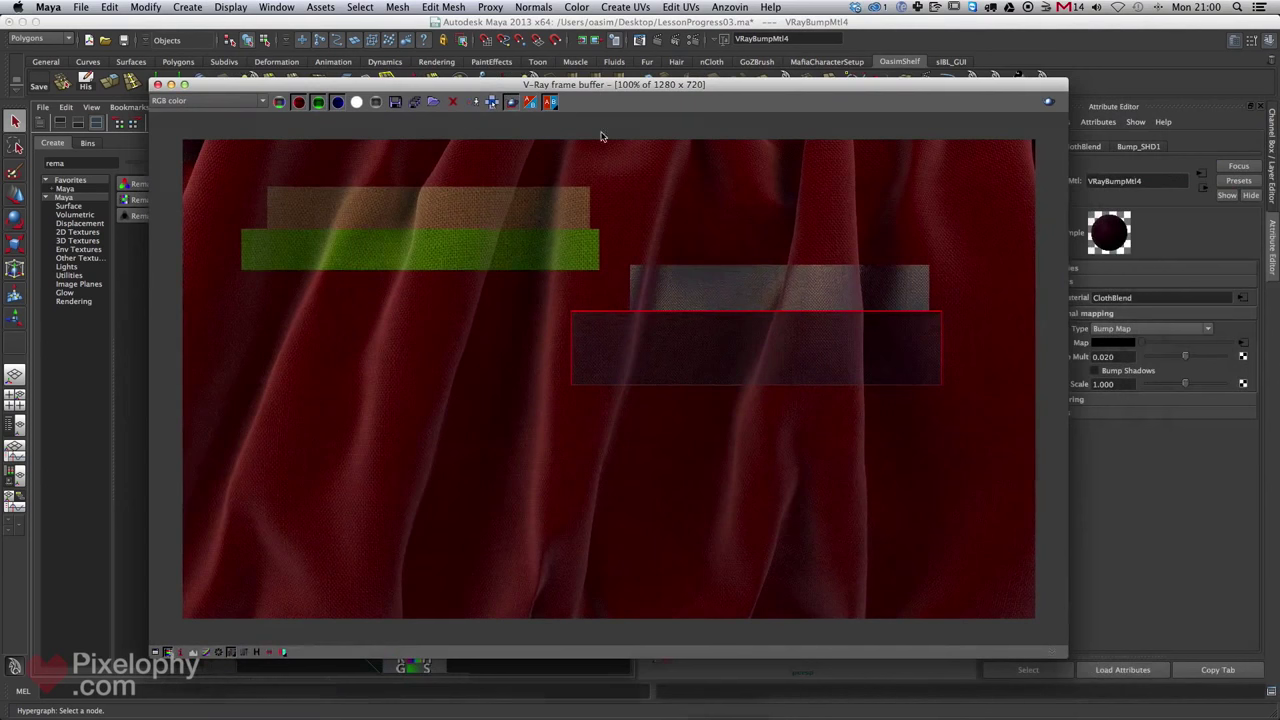
Turn off region rendering in the V-Ray frame buffer and compare the full cloth render with the shader network.
click(514, 104)
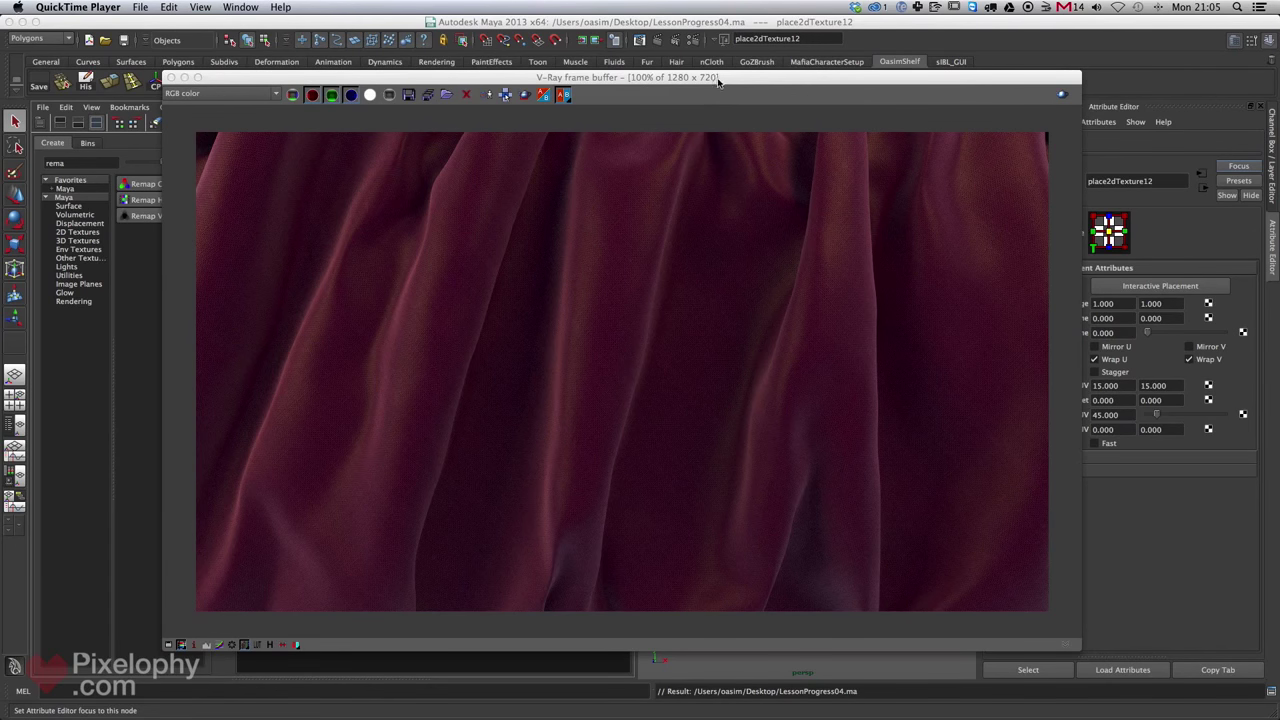
drag(663, 82, 1277, 36)
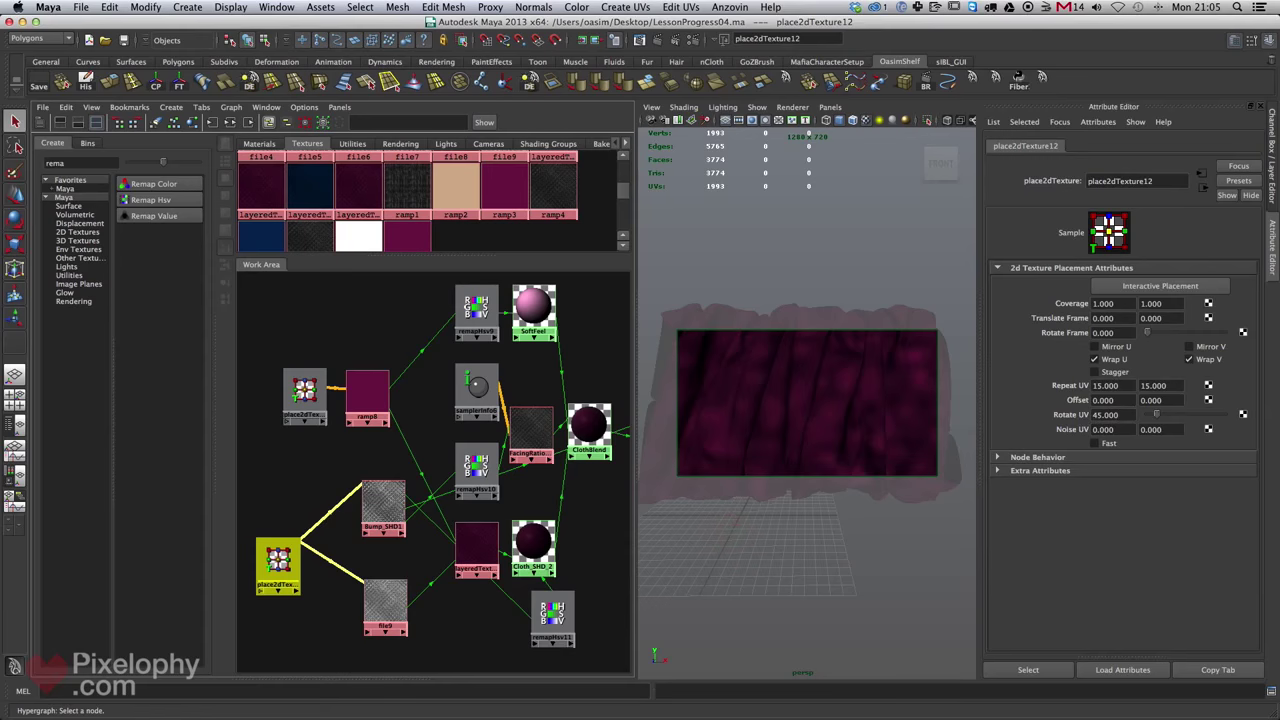
drag(1277, 137, 603, 97)
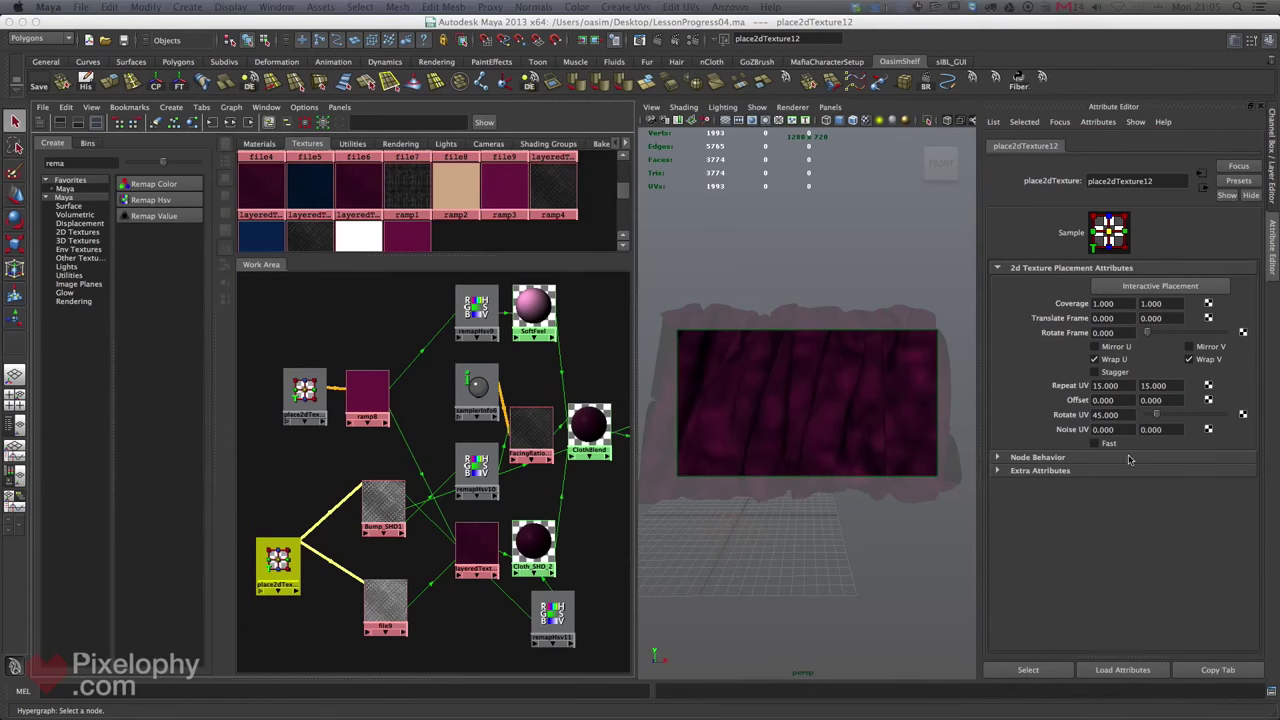
Try Rotate UV values of 35 and 70 on the placement node shared by Bump_SHD1 and file9.
alt+middle_drag(476, 517, 530, 390)
alt+right_drag(530, 391, 535, 491)
alt+middle_drag(545, 472, 574, 514)
alt+right_drag(486, 472, 512, 494)
alt+middle_drag(512, 494, 528, 526)
double_click(1127, 415)
text(35)
key(Return)
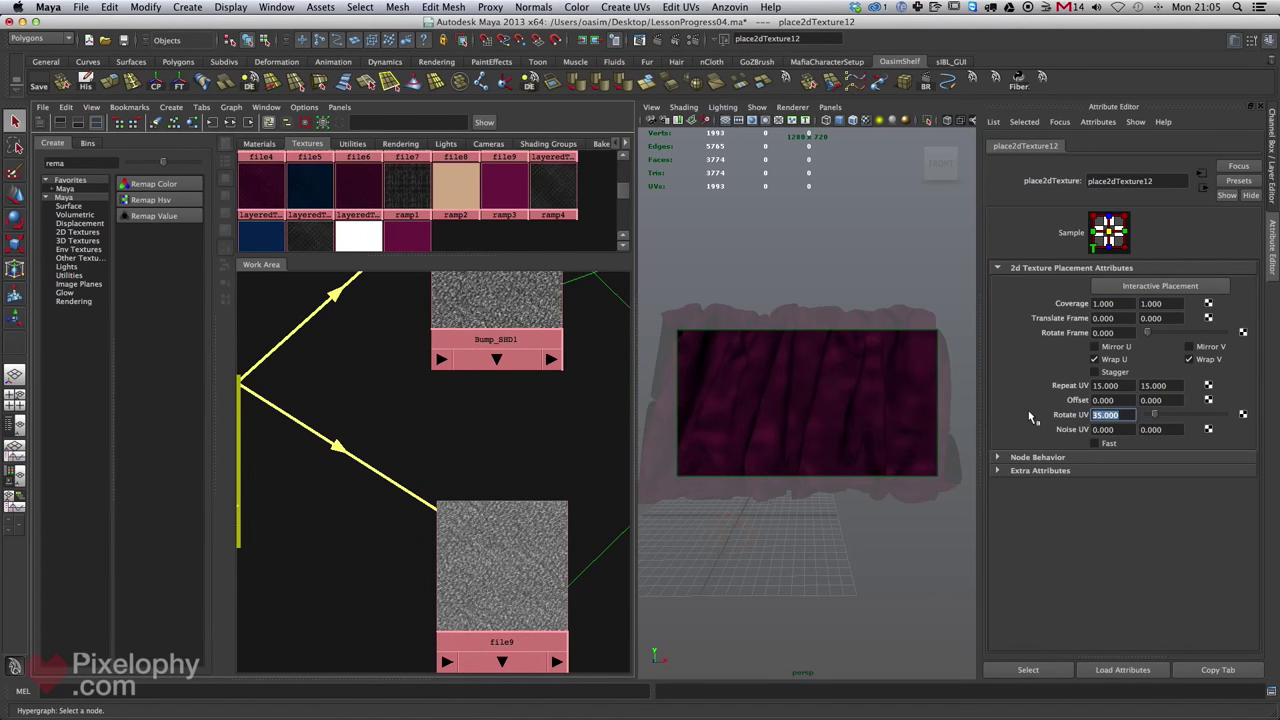
text(70)
key(Return)
mouse_move(594, 464)
alt+middle_drag(617, 376, 600, 398)
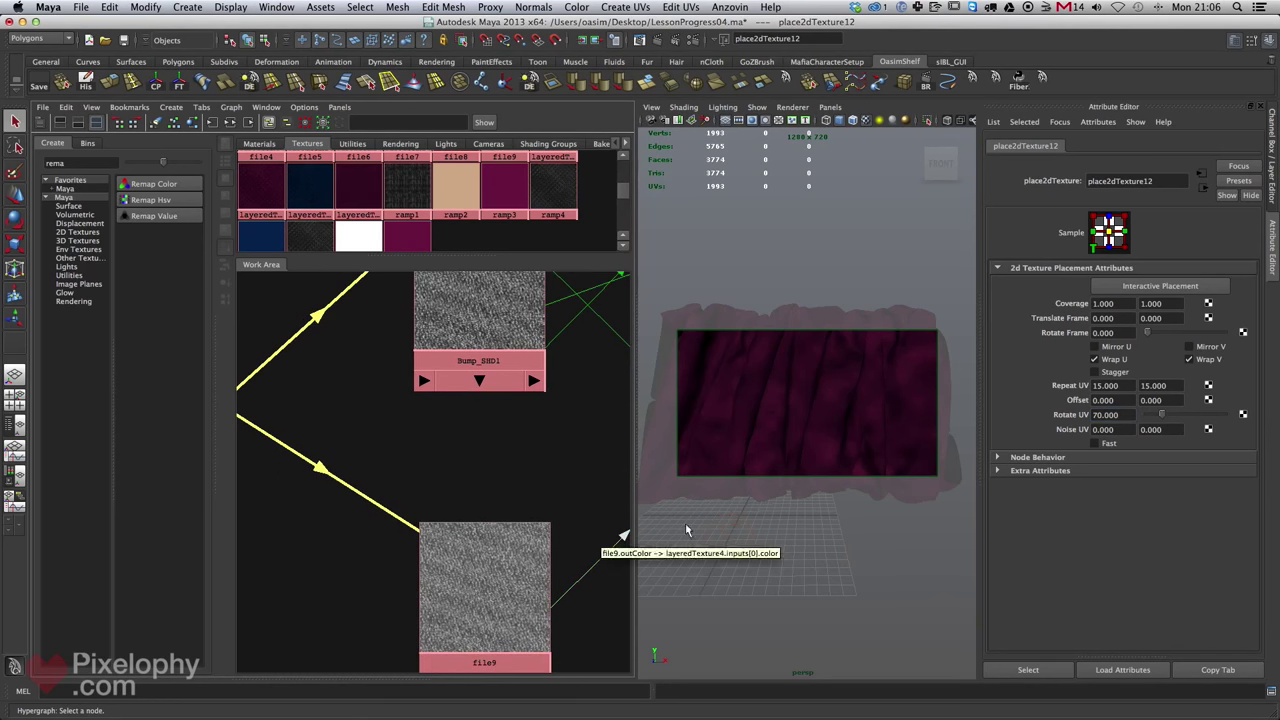
Set Rotate UV to 45 on the placement node shared by Bump_SHD1 and file9.
drag(1118, 415, 1040, 419)
text(45)
key(Return)
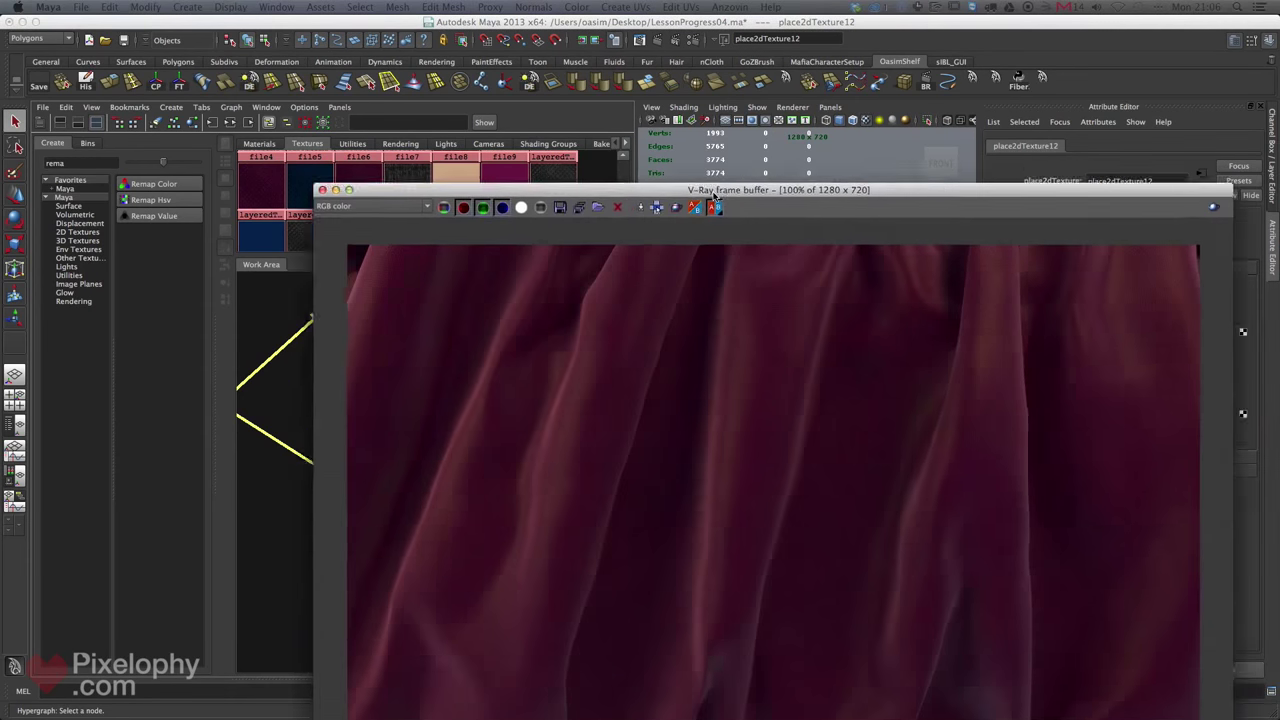
Review the full cloth render in the V-Ray frame buffer and put the frame buffer away.
drag(953, 196, 834, 106)
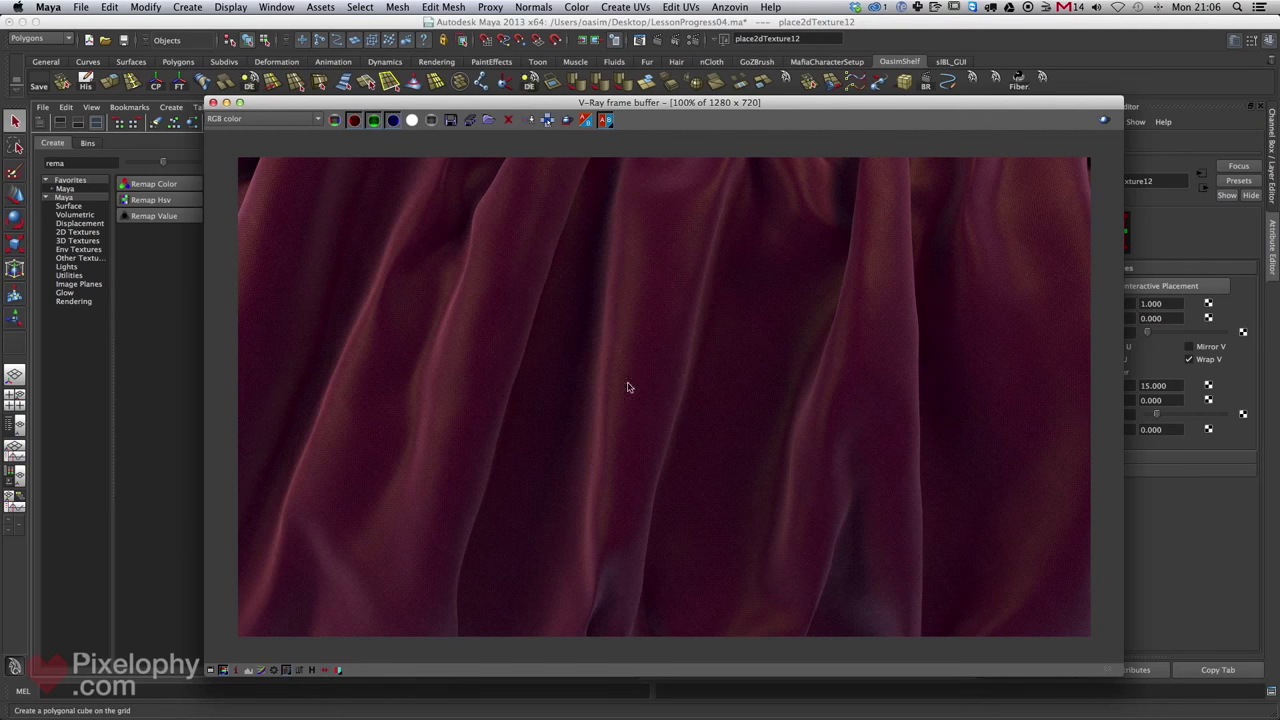
drag(805, 109, 747, 104)
double_click(740, 104)
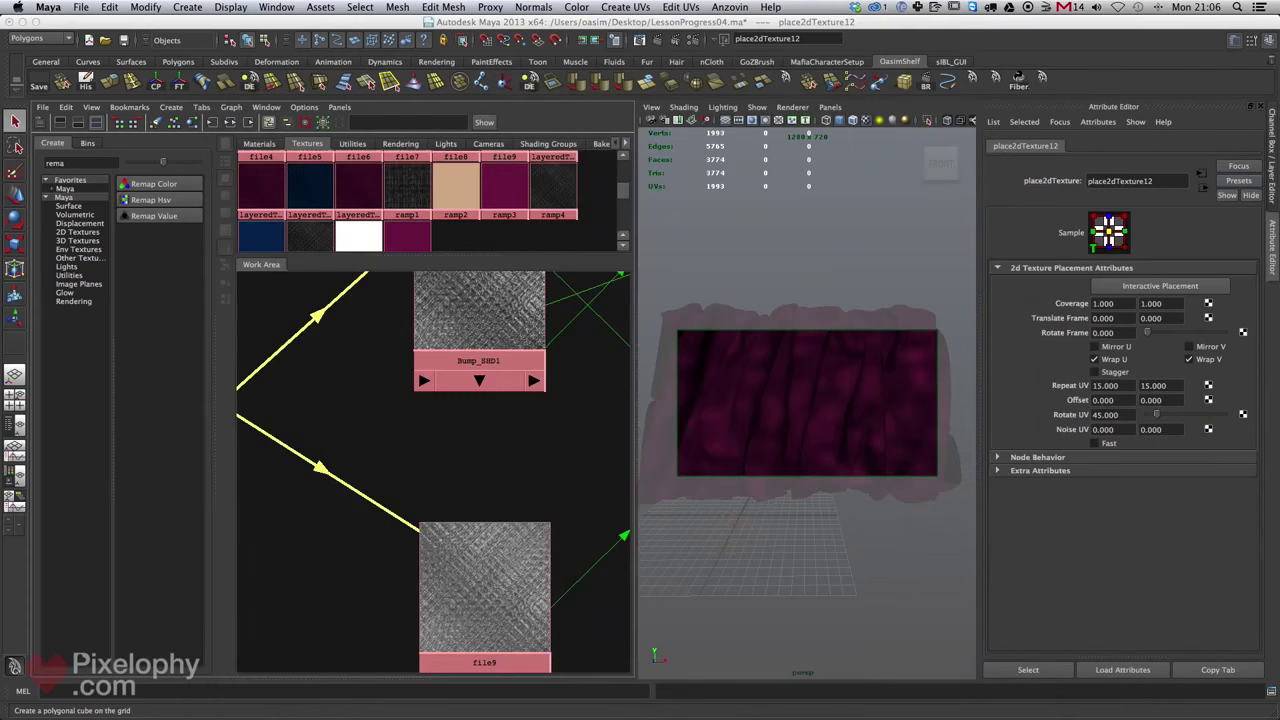
Recolour ramp8 with ramp5's dark blue by recalling it from the colour history.
alt+right_drag(414, 463, 307, 422)
click(261, 237)
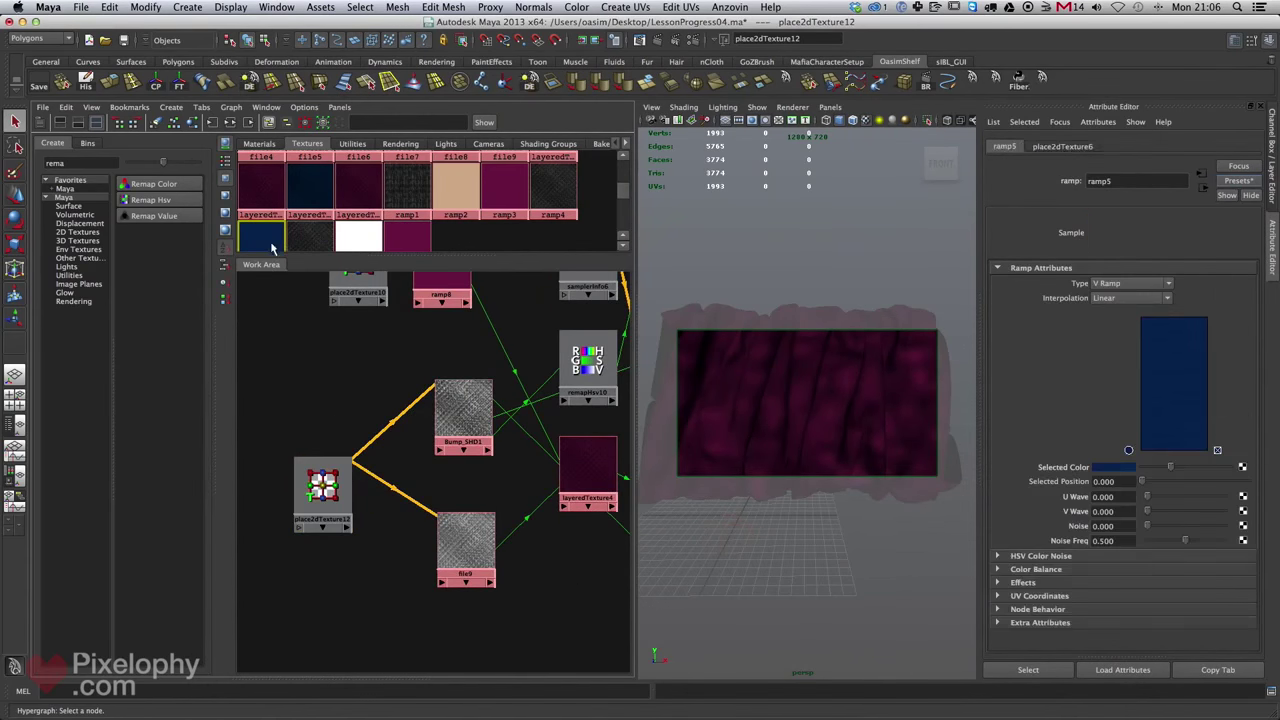
click(1125, 468)
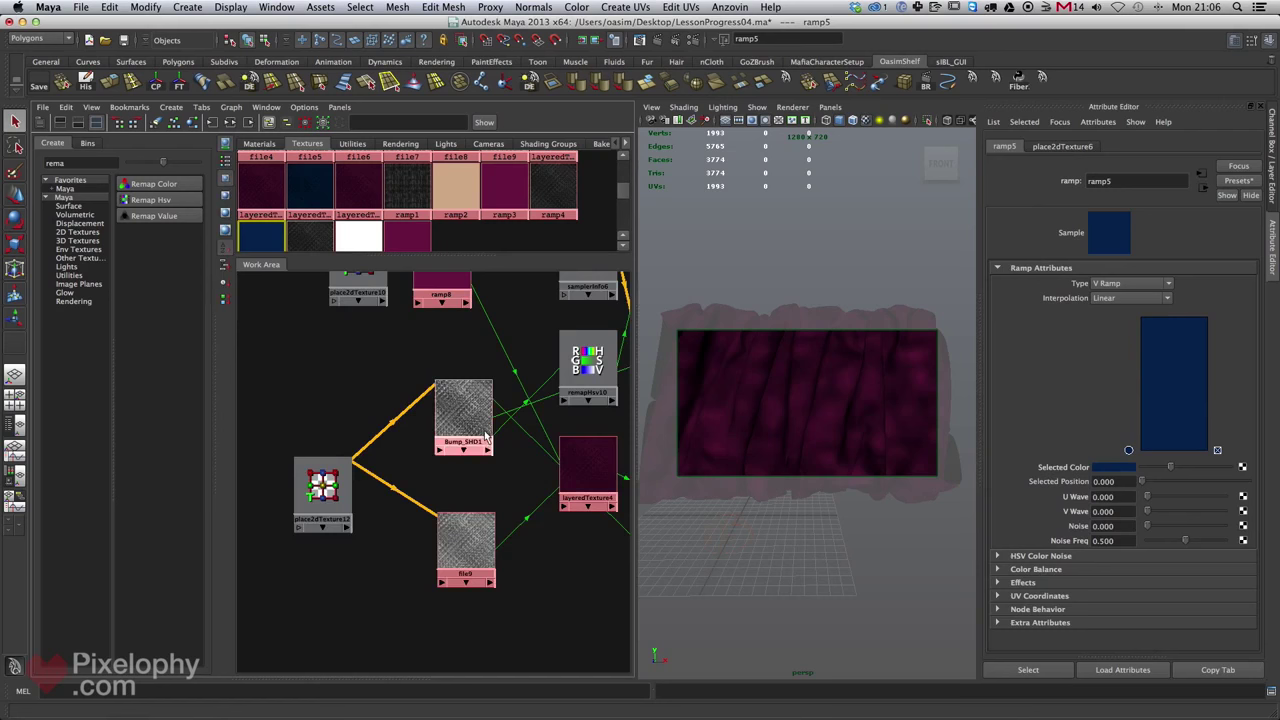
alt+middle_drag(490, 384, 427, 466)
click(459, 391)
scroll(371, 414, down, 3)
click(372, 416)
click(1121, 468)
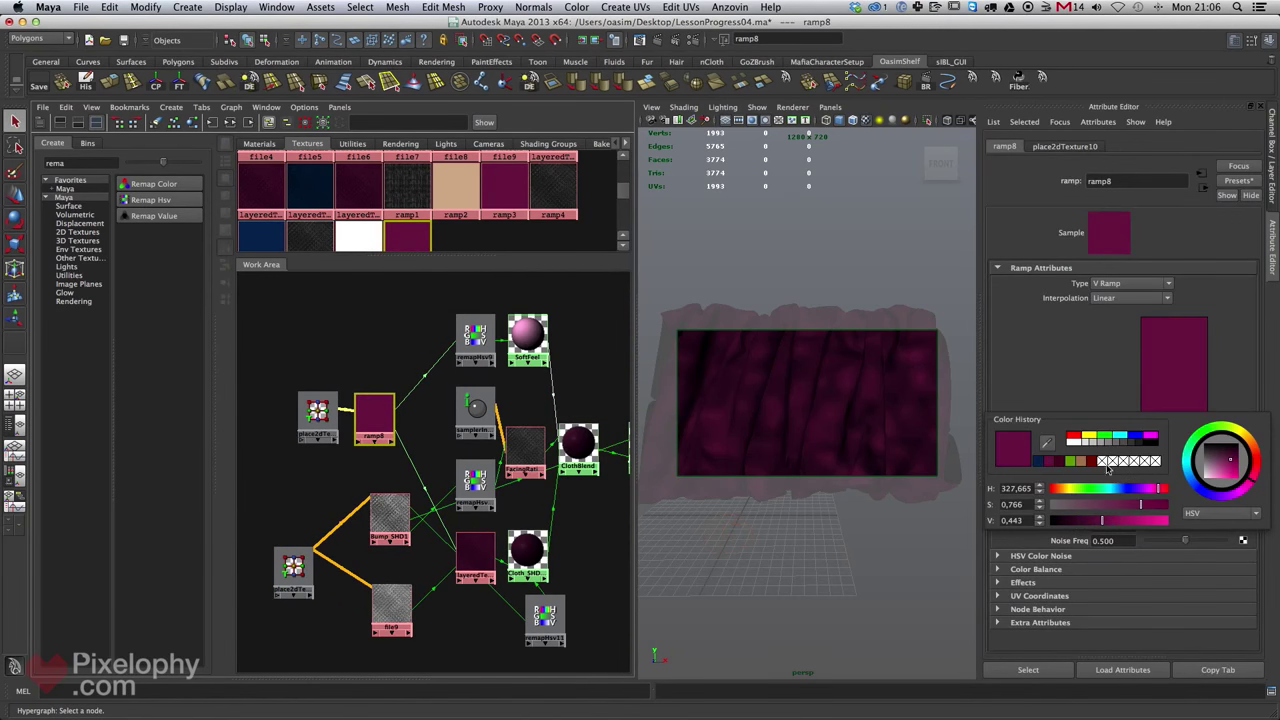
click(1040, 463)
Examine the recoloured shader network from ramp8 through SoftFeel and Cloth_SHD_2 to ClothBlend.
mouse_move(472, 484)
alt+middle_down()
mouse_move(398, 404)
mouse_move(466, 487)
alt+middle_up()
alt+middle_drag(562, 500, 492, 505)
alt+right_drag(492, 505, 509, 514)
alt+middle_drag(509, 514, 547, 519)
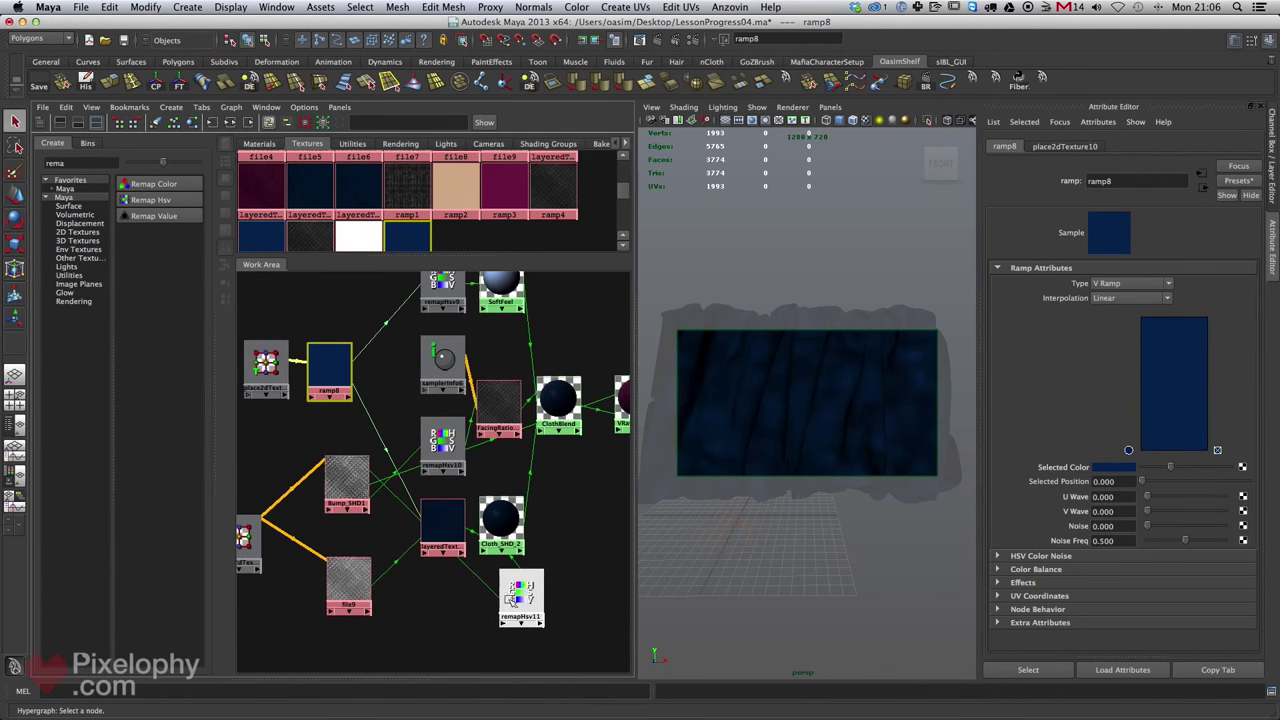
alt+middle_drag(542, 428, 525, 361)
alt+right_drag(519, 466, 557, 466)
alt+middle_drag(508, 407, 525, 478)
alt+right_drag(525, 478, 560, 478)
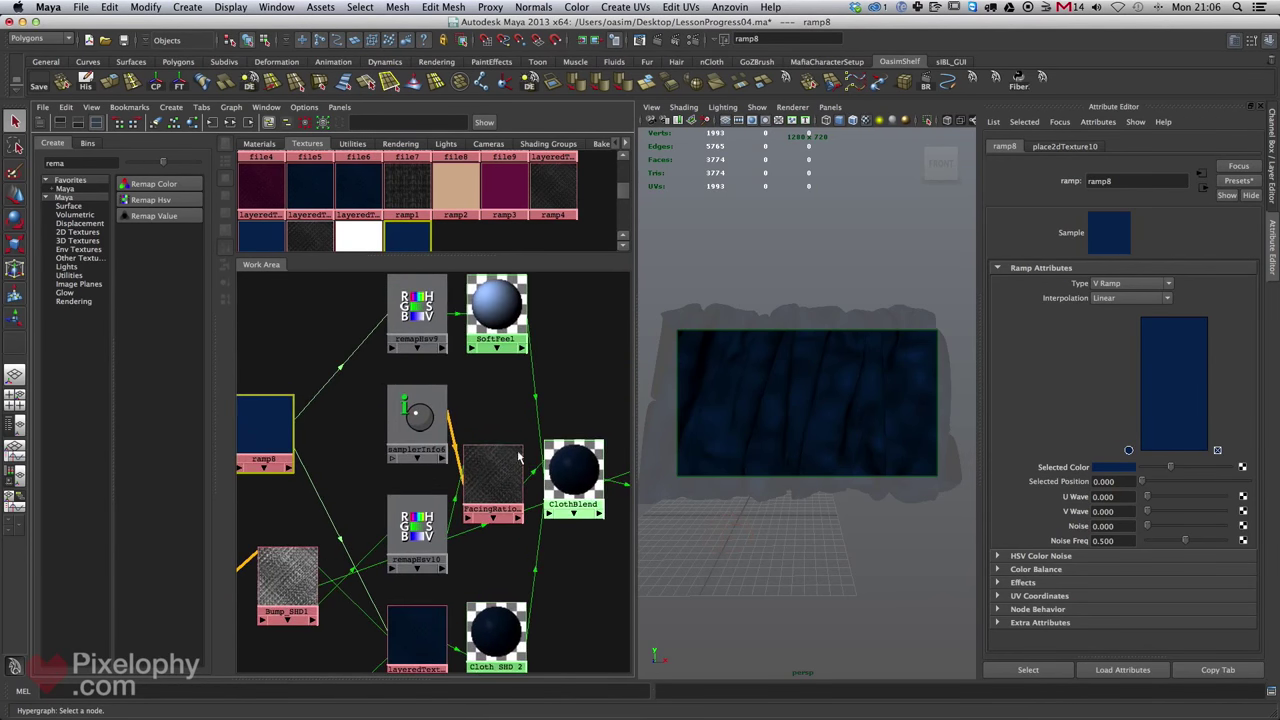
alt+middle_drag(576, 451, 538, 395)
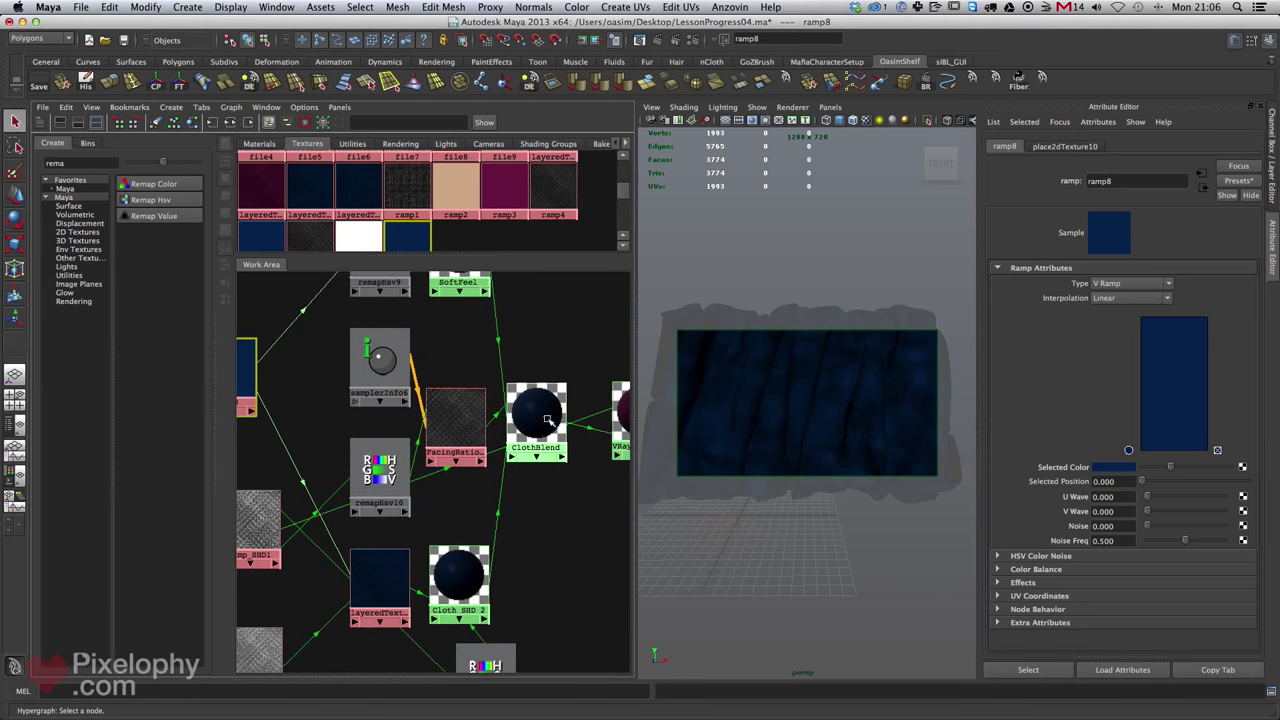
Review ClothBlend's coat slots and add the GoldBlend material to the work area below Cloth_SHD_2.
click(536, 415)
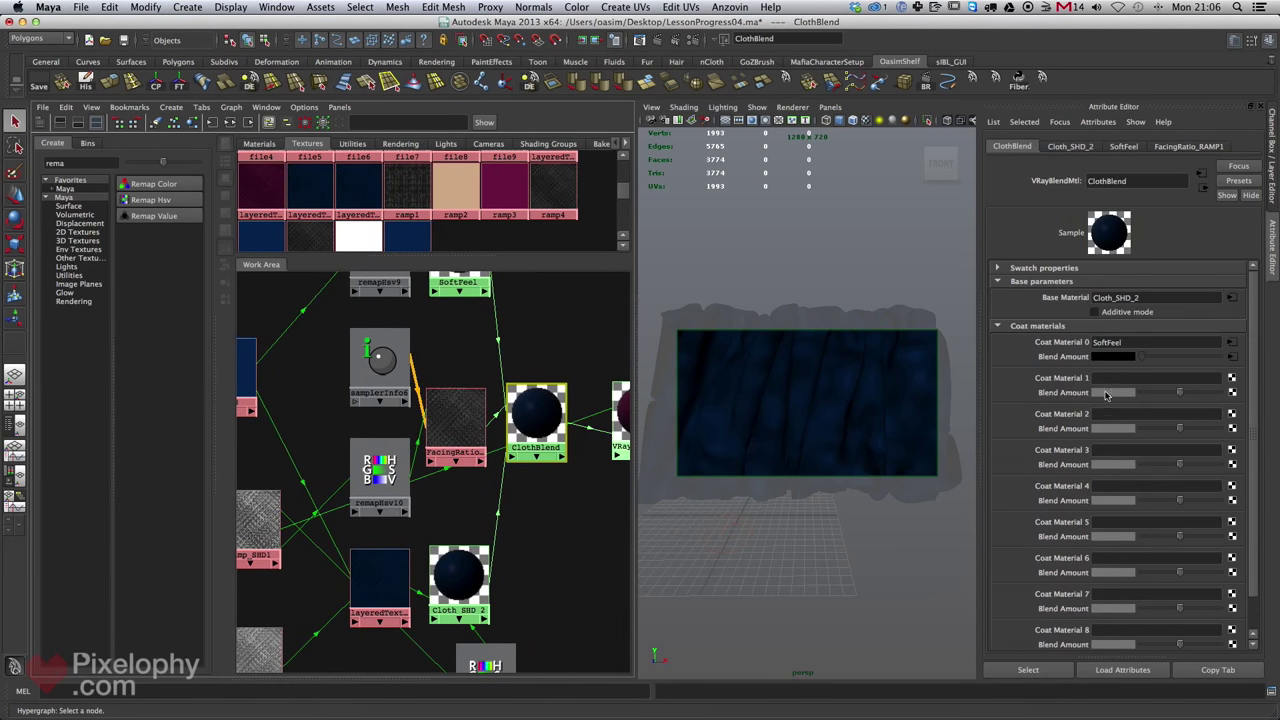
click(259, 143)
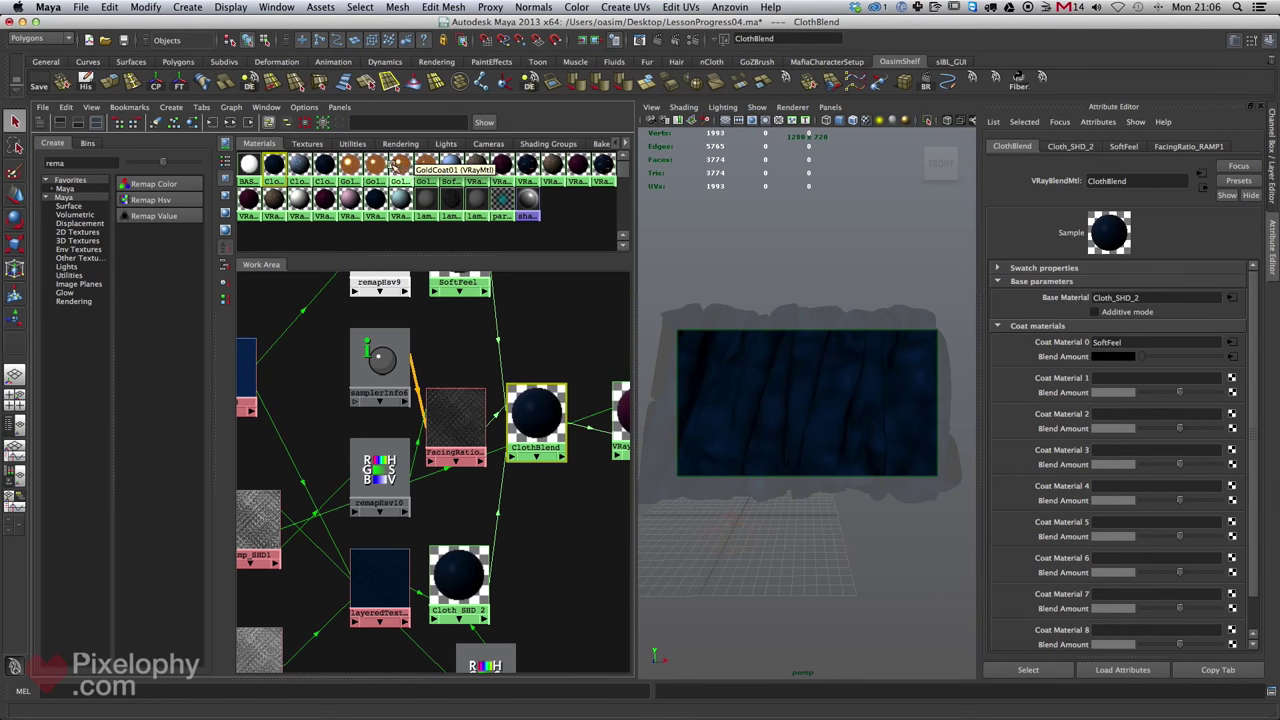
middle_drag(378, 165, 577, 438)
drag(577, 438, 443, 622)
alt+middle_drag(560, 390, 524, 411)
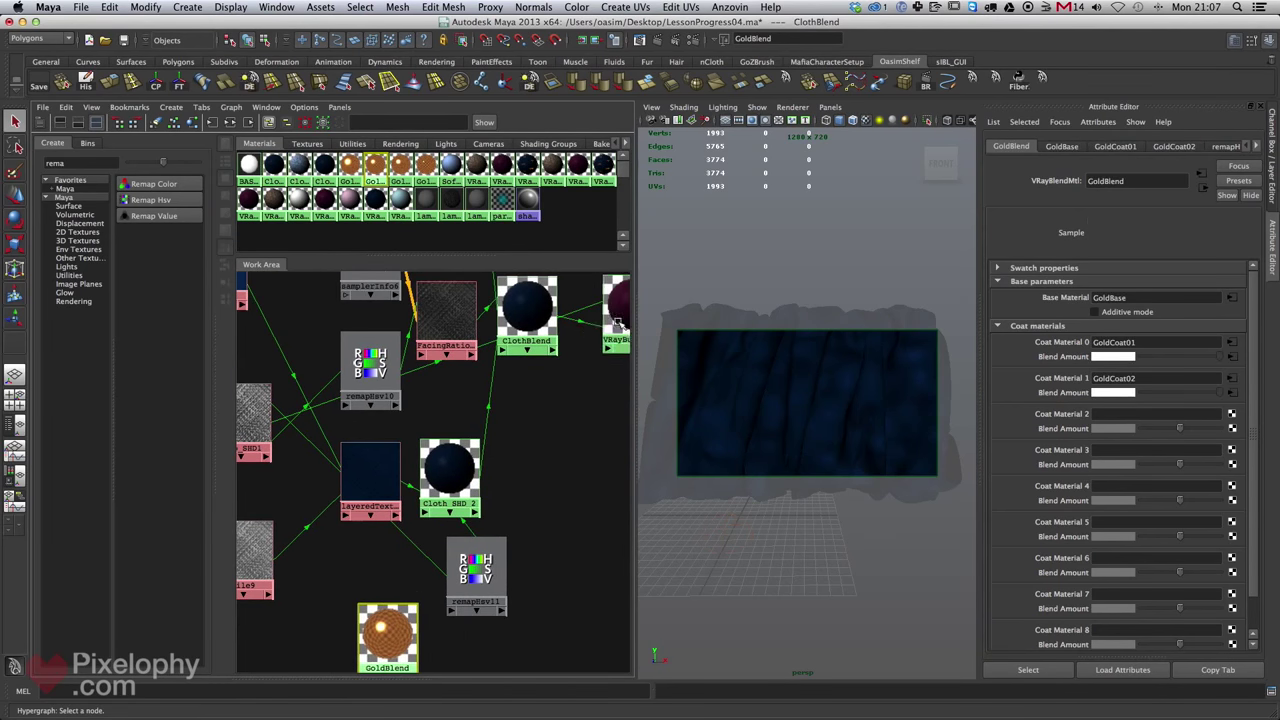
Connect GoldBlend to ClothBlend's Coat Material 1 and move the GoldBlend node to just below ClothBlend.
click(528, 309)
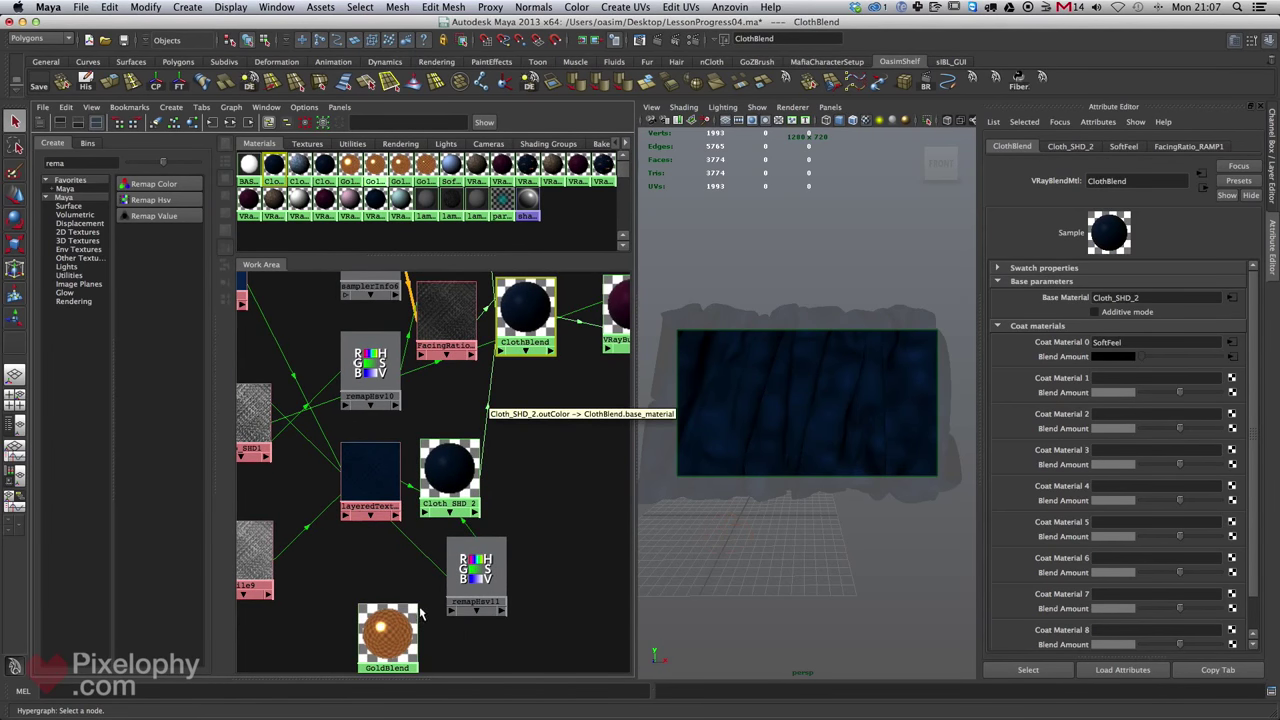
middle_drag(392, 630, 1058, 383)
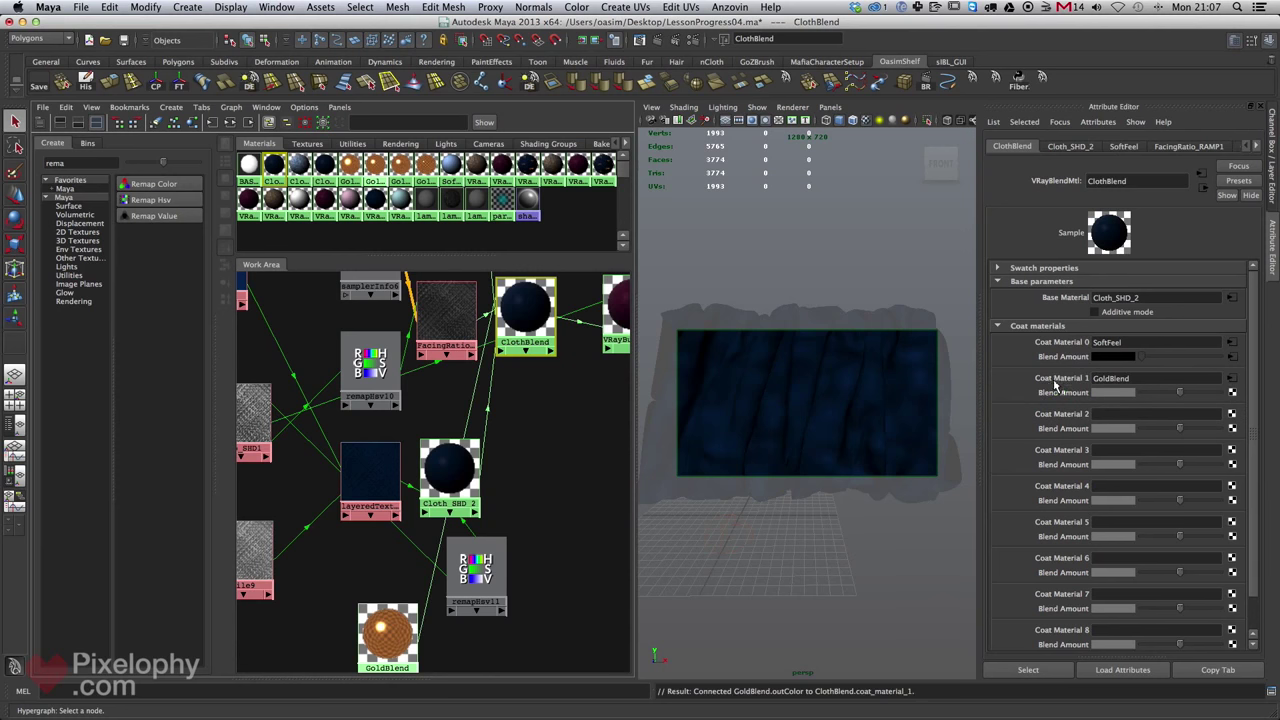
click(390, 628)
drag(390, 628, 549, 473)
alt+right_drag(486, 539, 589, 546)
alt+middle_drag(548, 461, 514, 546)
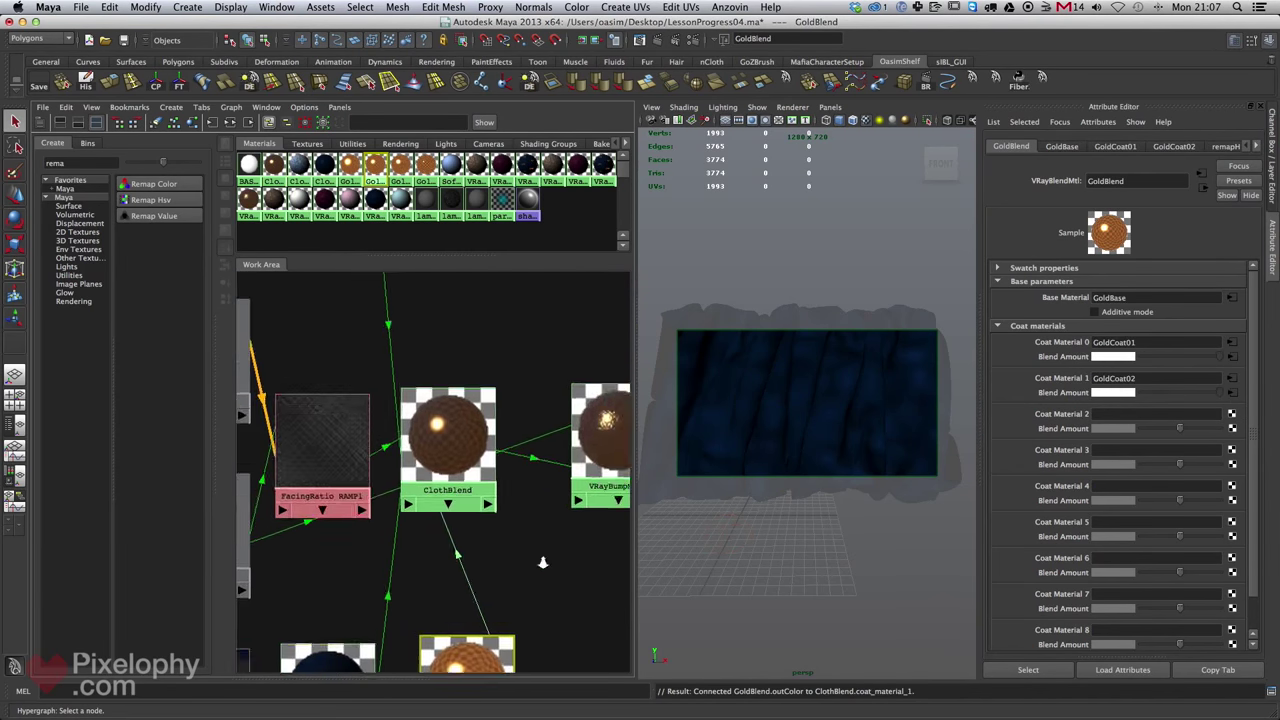
alt+right_drag(434, 474, 477, 480)
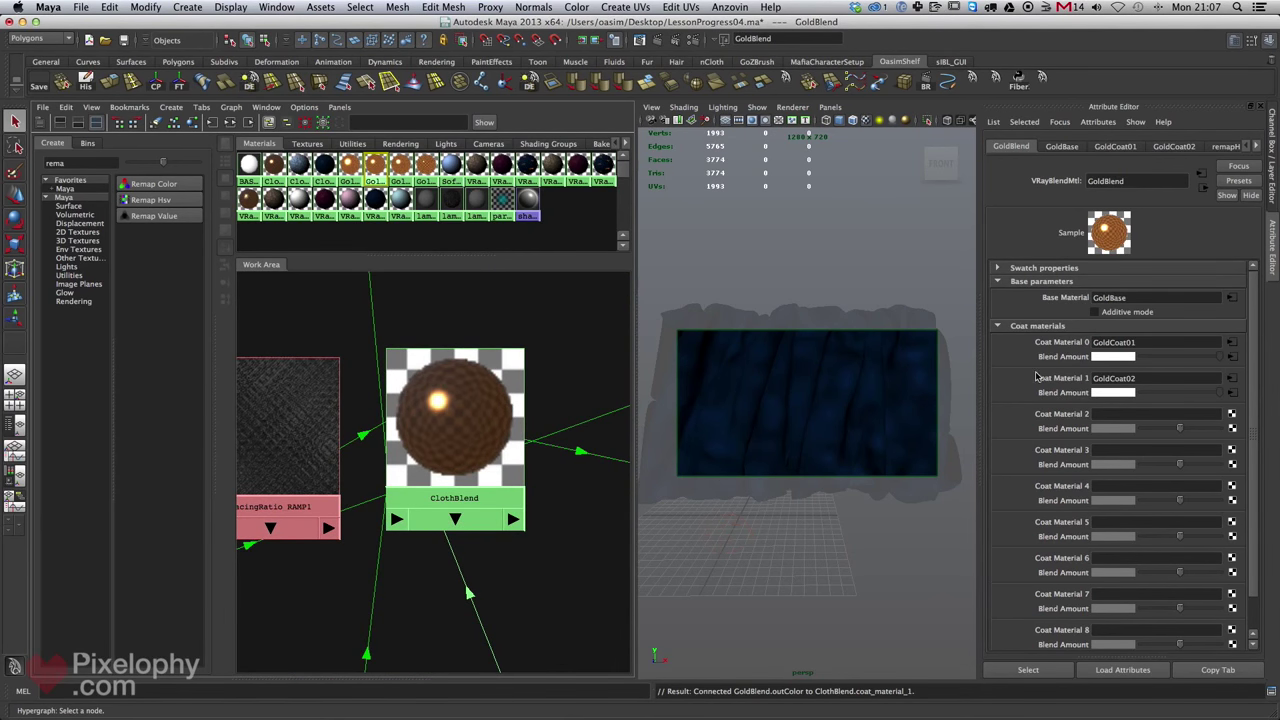
Set the Blend Amount of ClothBlend's Coat Material 1 to black.
click(478, 470)
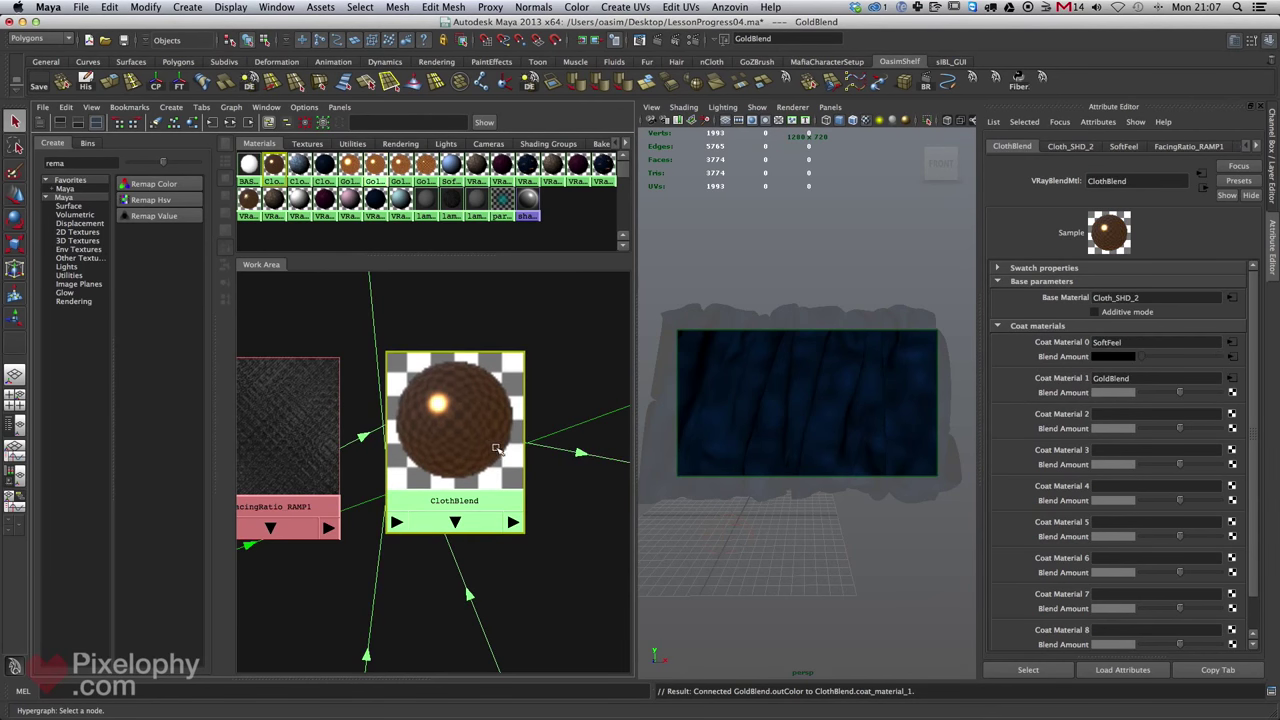
click(1152, 395)
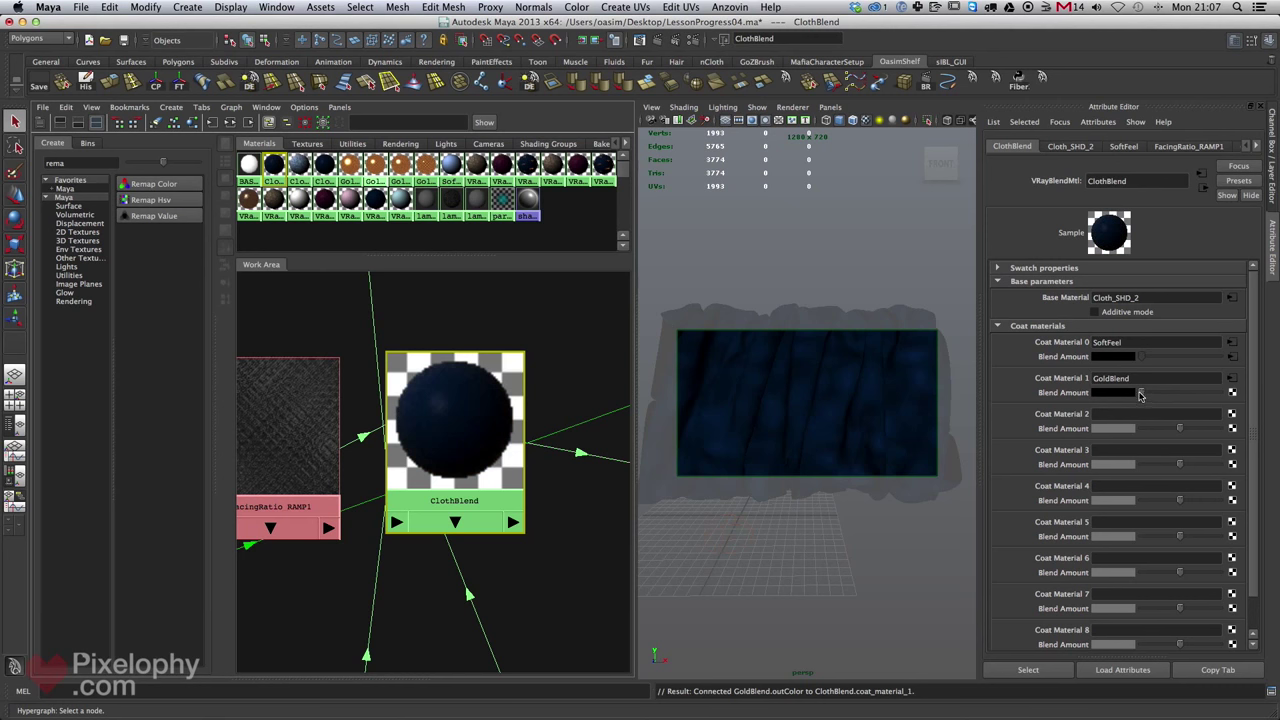
mouse_move(1141, 393)
mouse_down()
mouse_move(1229, 393)
mouse_move(1128, 393)
mouse_up()
Switch to Finder and preview the Royal_pattern.tga image, then close the preview.
click(307, 143)
key(super+Tab)
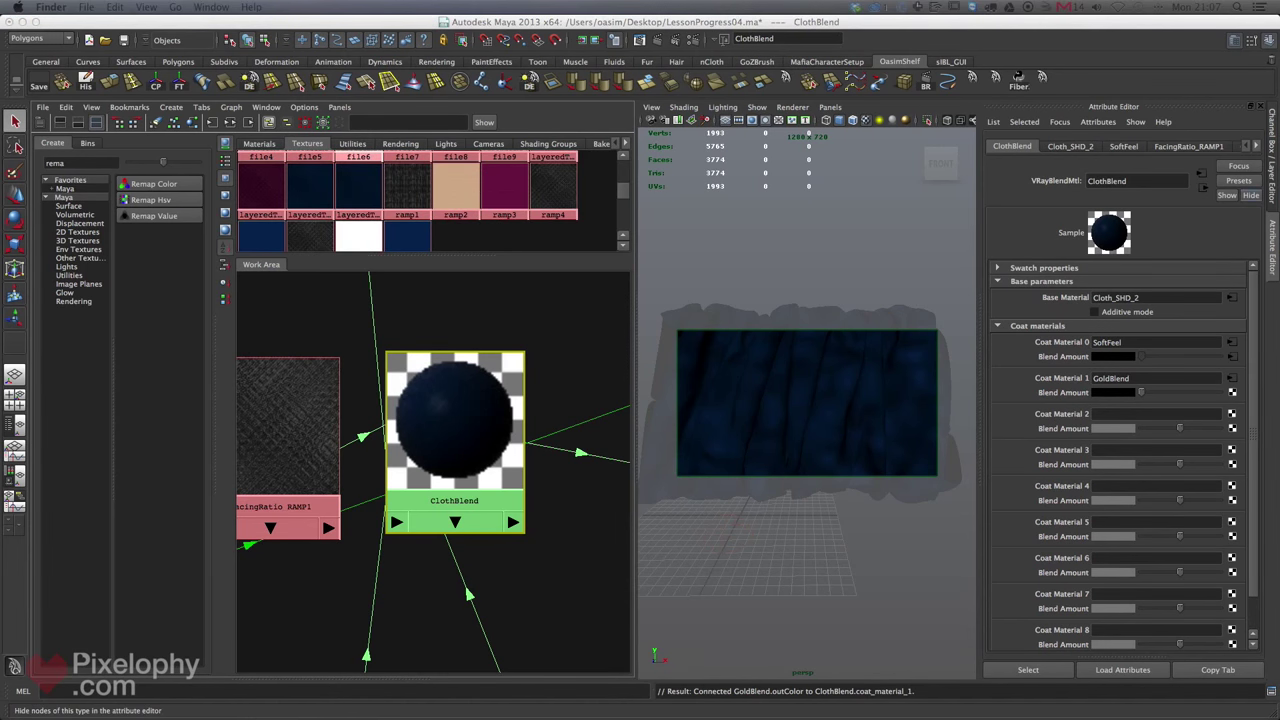
key(space)
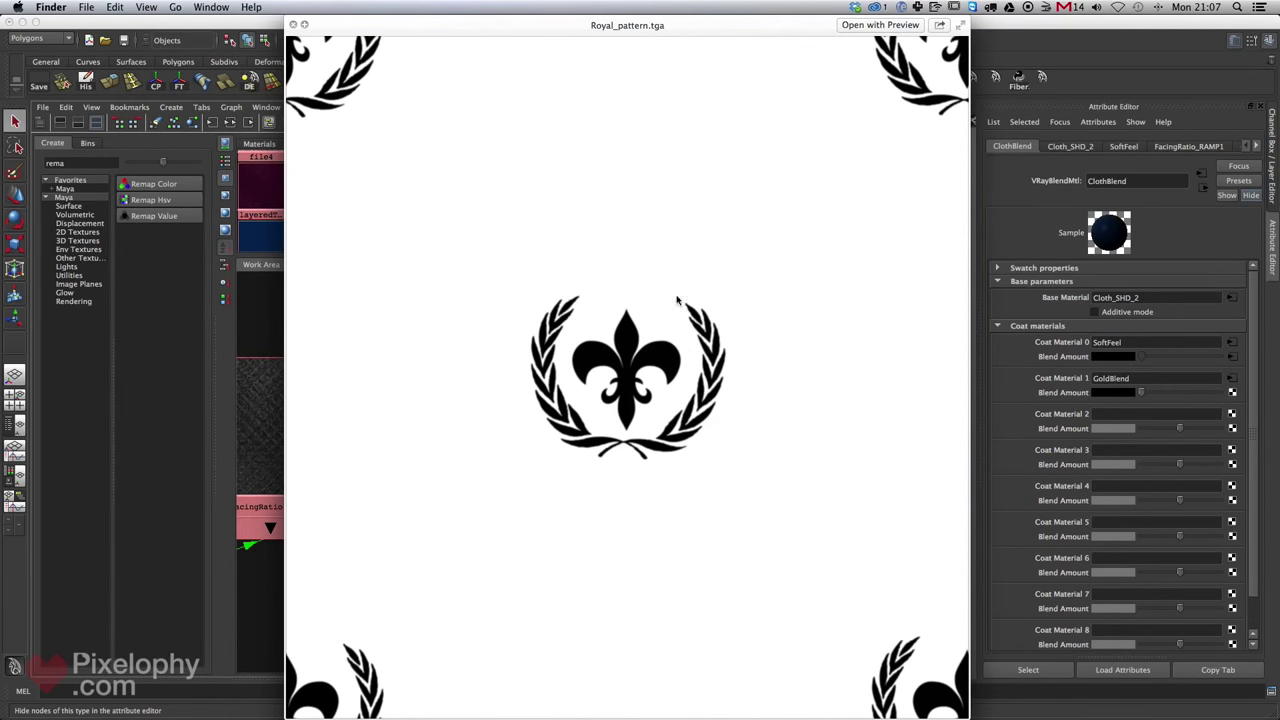
key(space)
Connect the file8 pattern texture to the Blend Amount of ClothBlend's Coat Material 1 and check the ClothBlend swatch.
alt+right_drag(469, 499, 560, 372)
click(560, 376)
scroll(406, 356, down, 6)
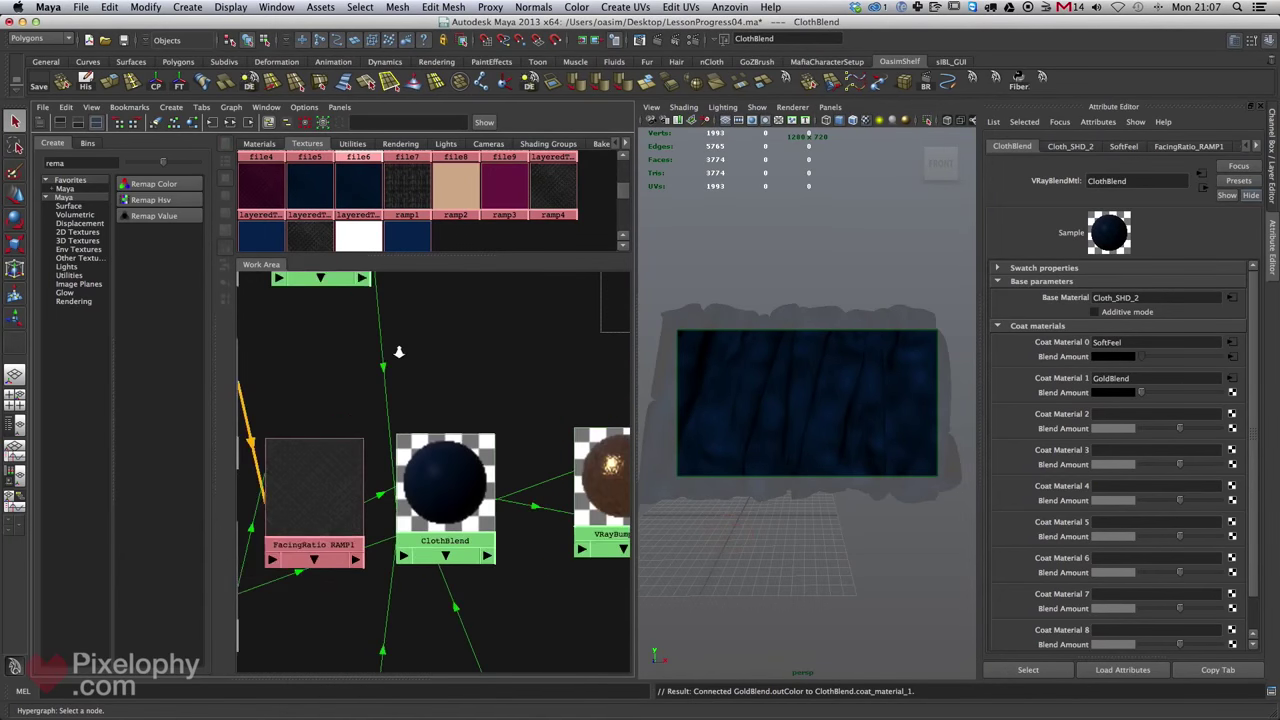
alt+middle_drag(421, 545, 474, 411)
scroll(475, 410, down, 1)
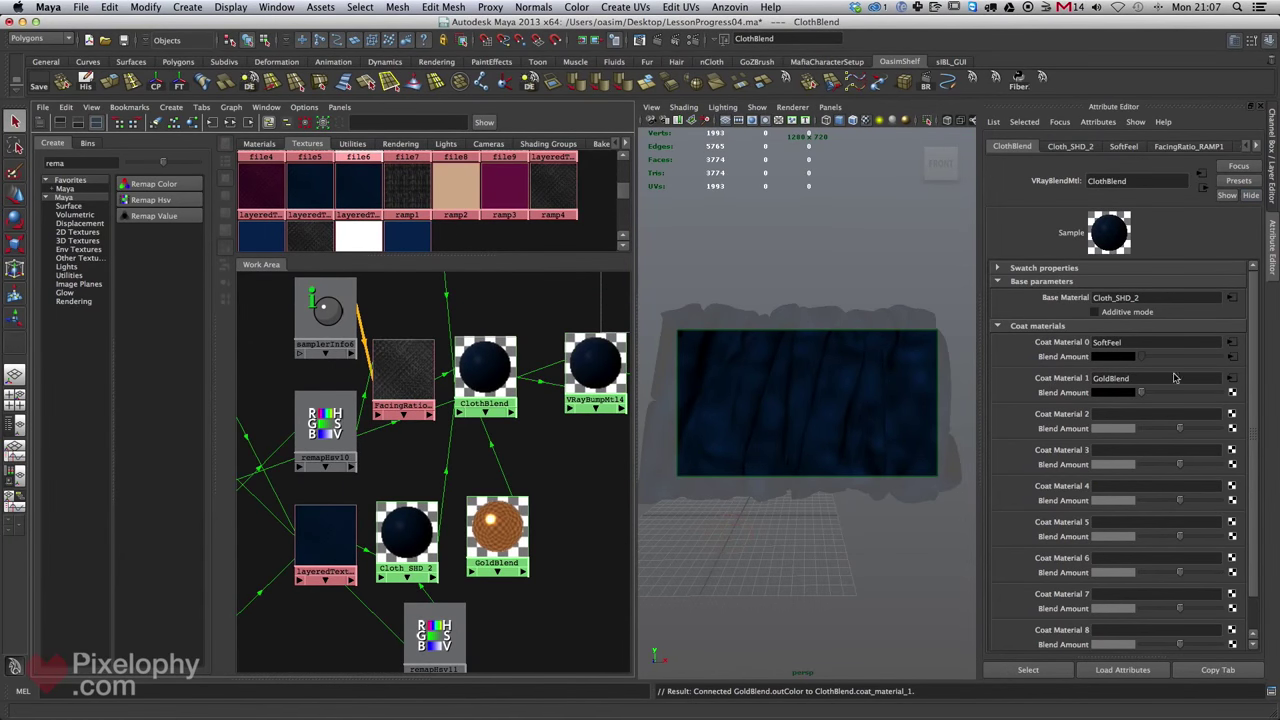
scroll(626, 203, down, 1)
scroll(626, 203, up, 5)
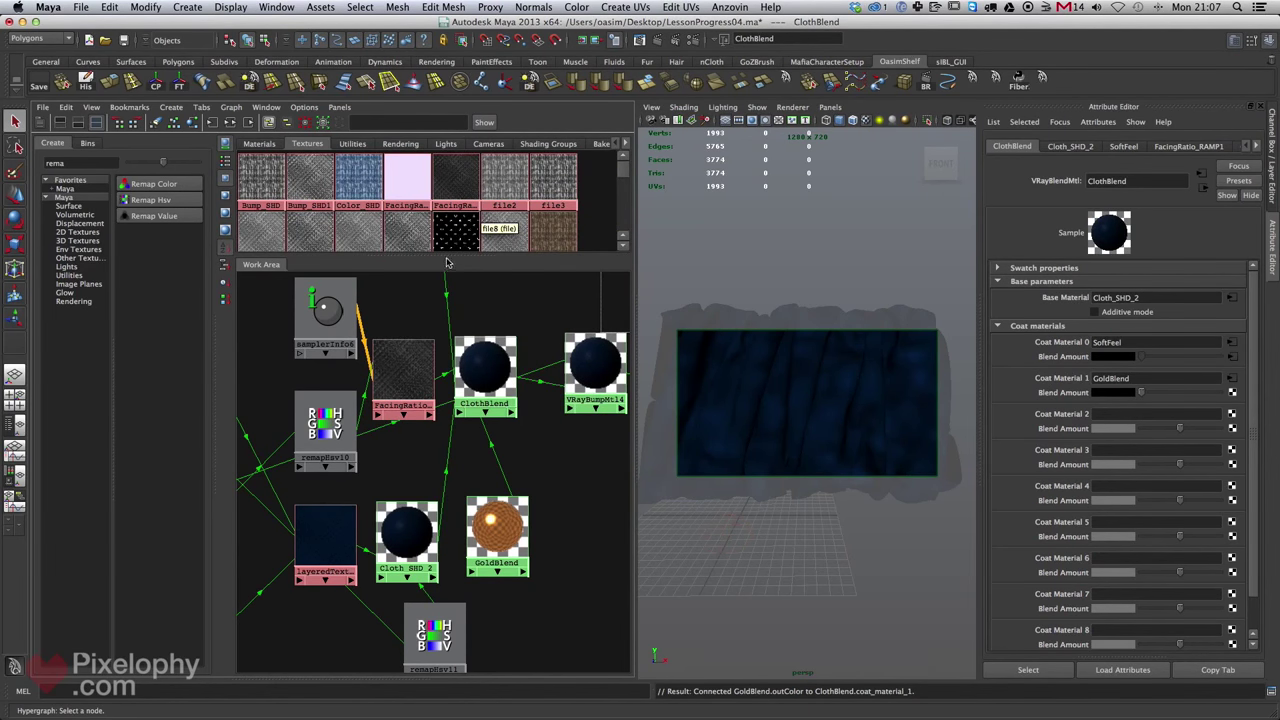
middle_drag(462, 228, 1045, 397)
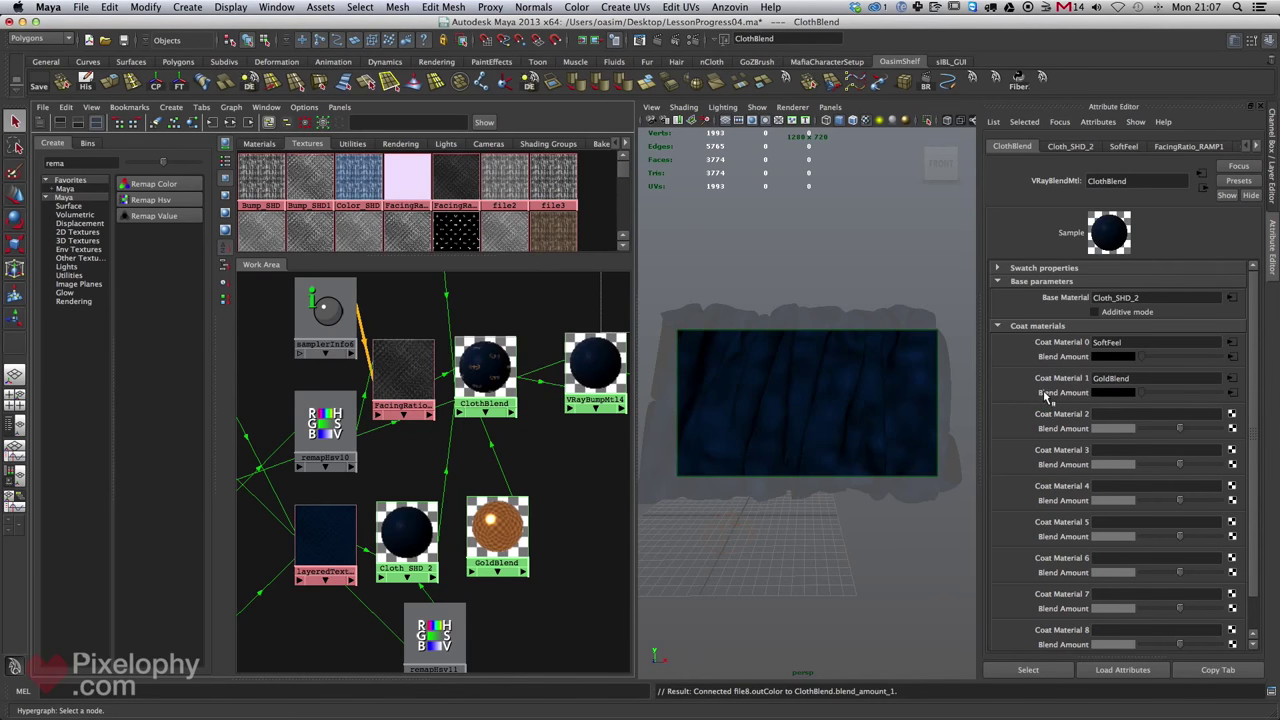
scroll(533, 576, up, 5)
click(498, 398)
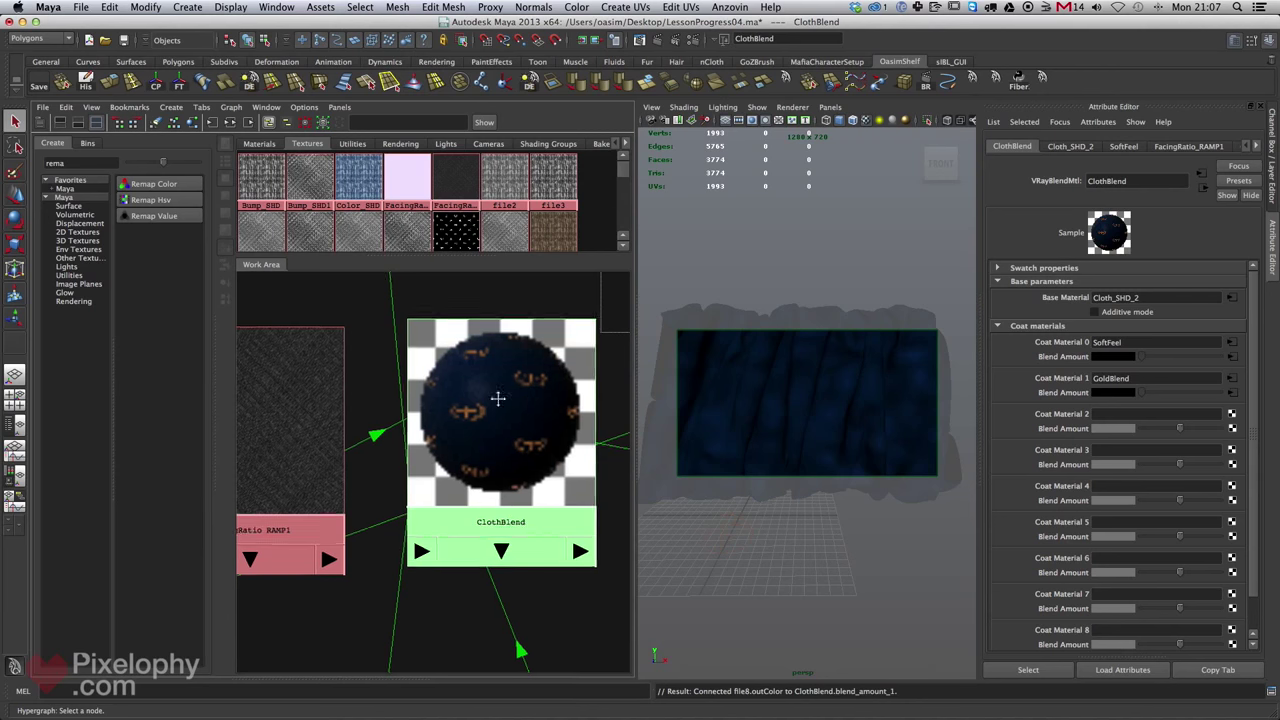
Move the GoldBlend node up in the work area, closer beneath ClothBlend.
scroll(498, 398, down, 8)
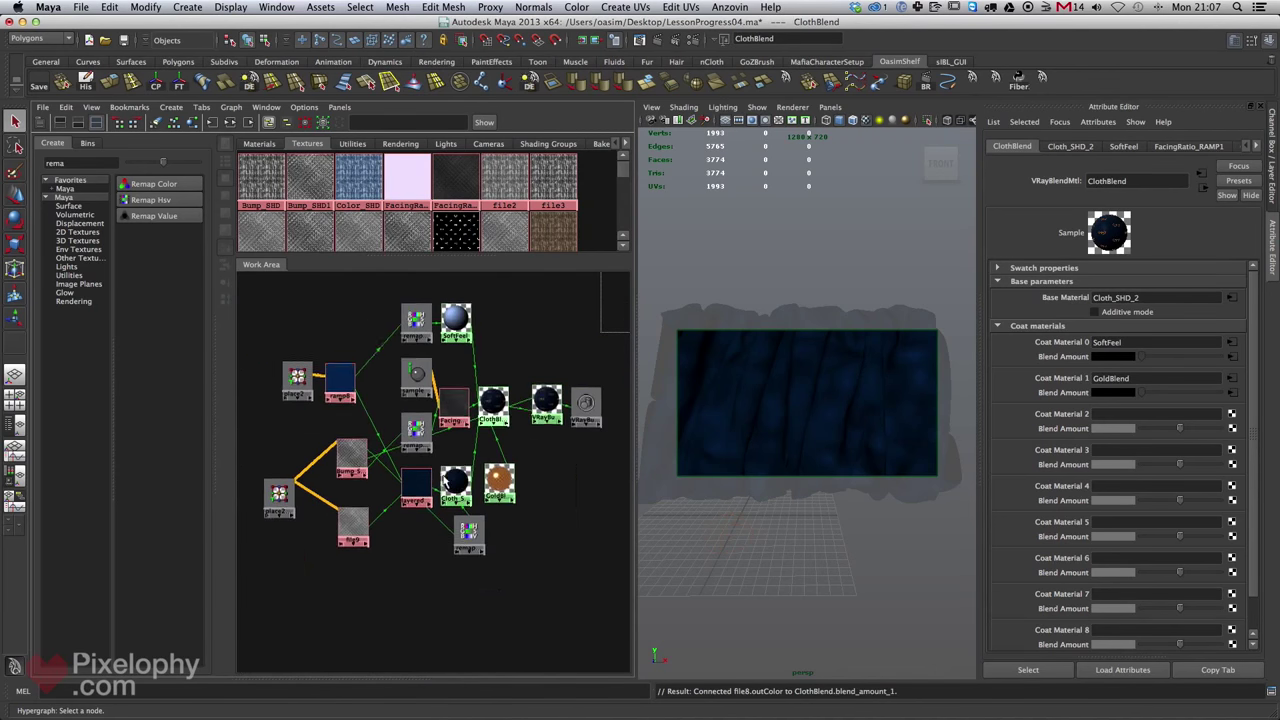
alt+middle_drag(445, 479, 476, 524)
drag(530, 519, 530, 497)
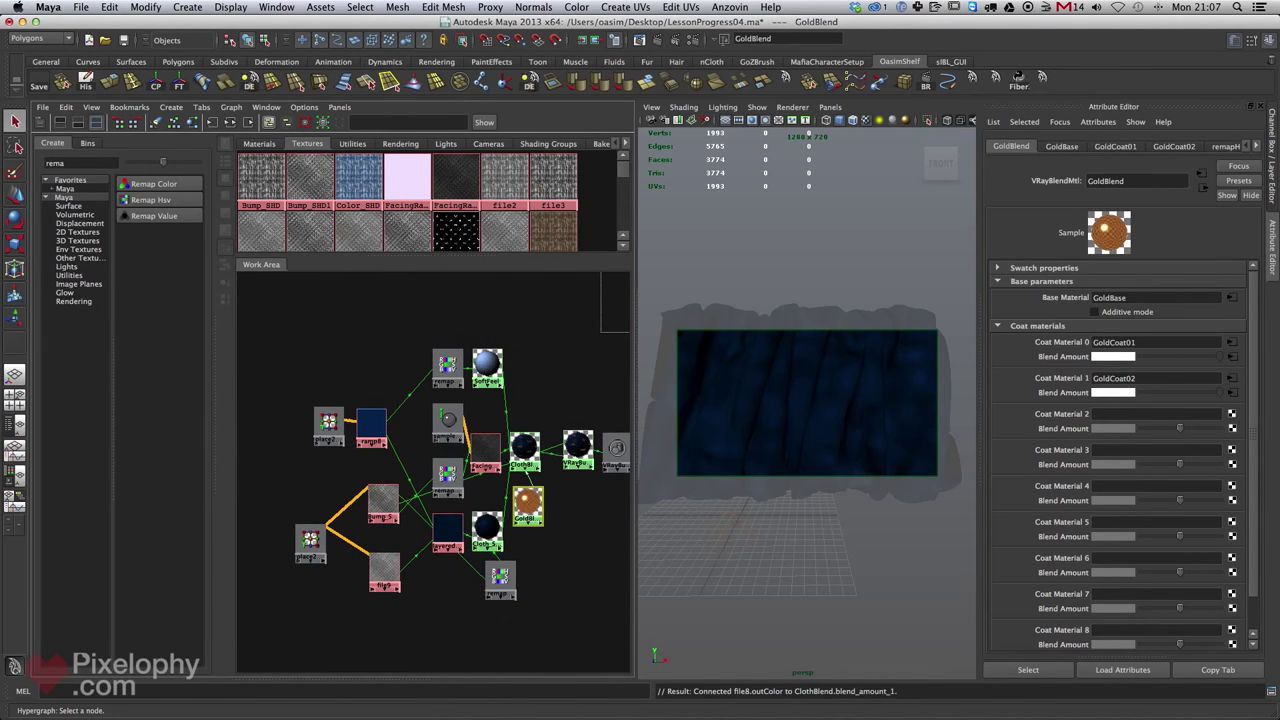
mouse_move(1279, 98)
mouse_down()
mouse_move(591, 152)
mouse_move(1279, 150)
mouse_up()
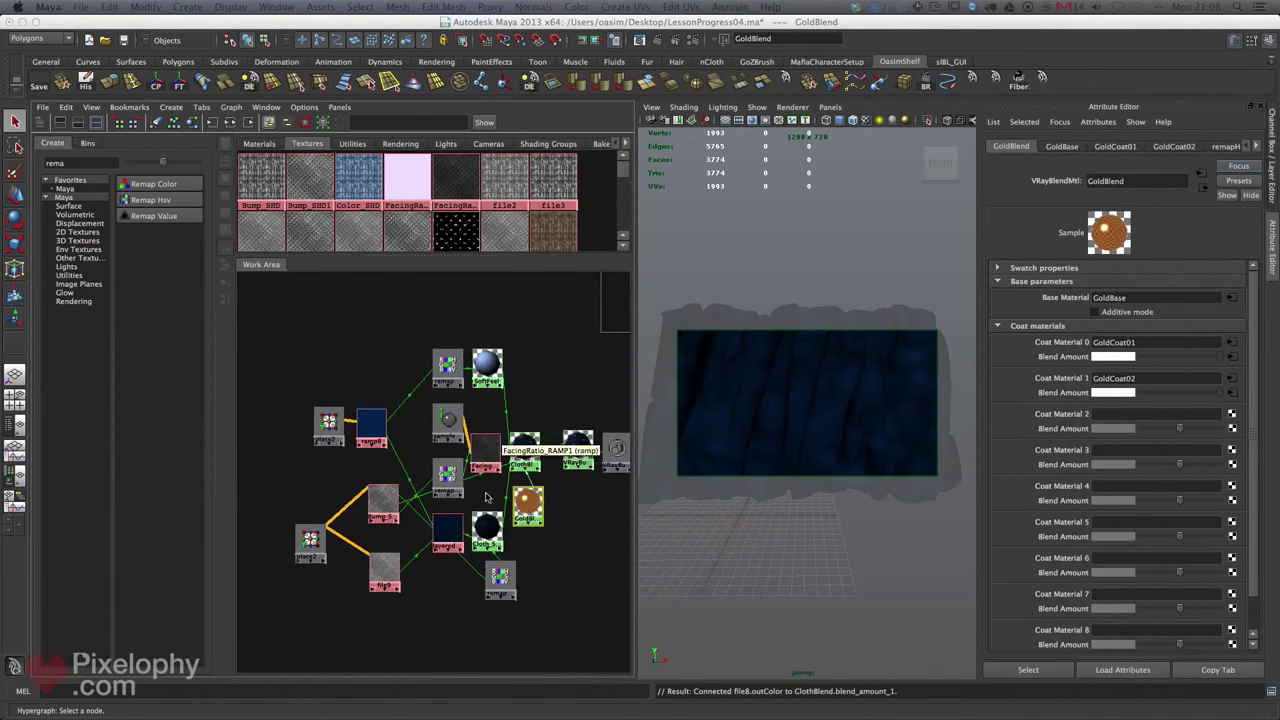
Set place2dTexture12's Repeat UV to 20 by 20 for the Bump_SHD1 and file9 textures.
alt+middle_drag(563, 601, 538, 516)
scroll(538, 516, up, 2)
scroll(538, 516, up, 2)
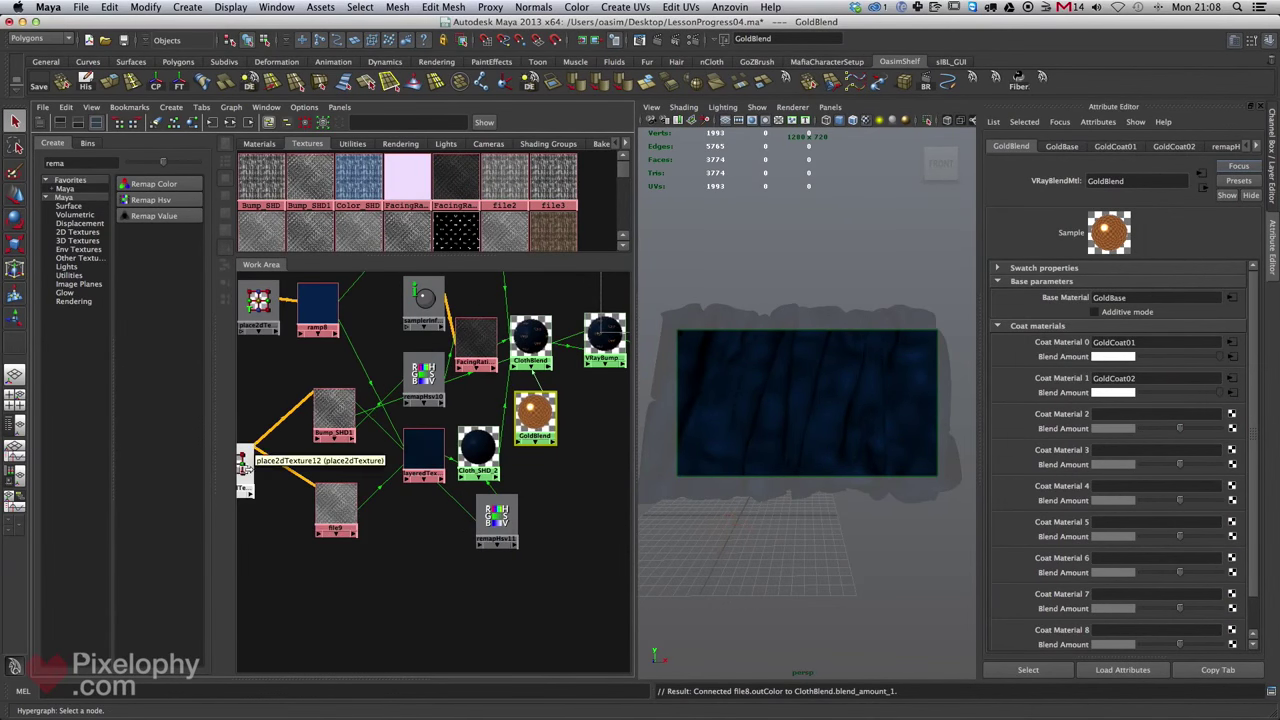
click(246, 470)
double_click(1126, 390)
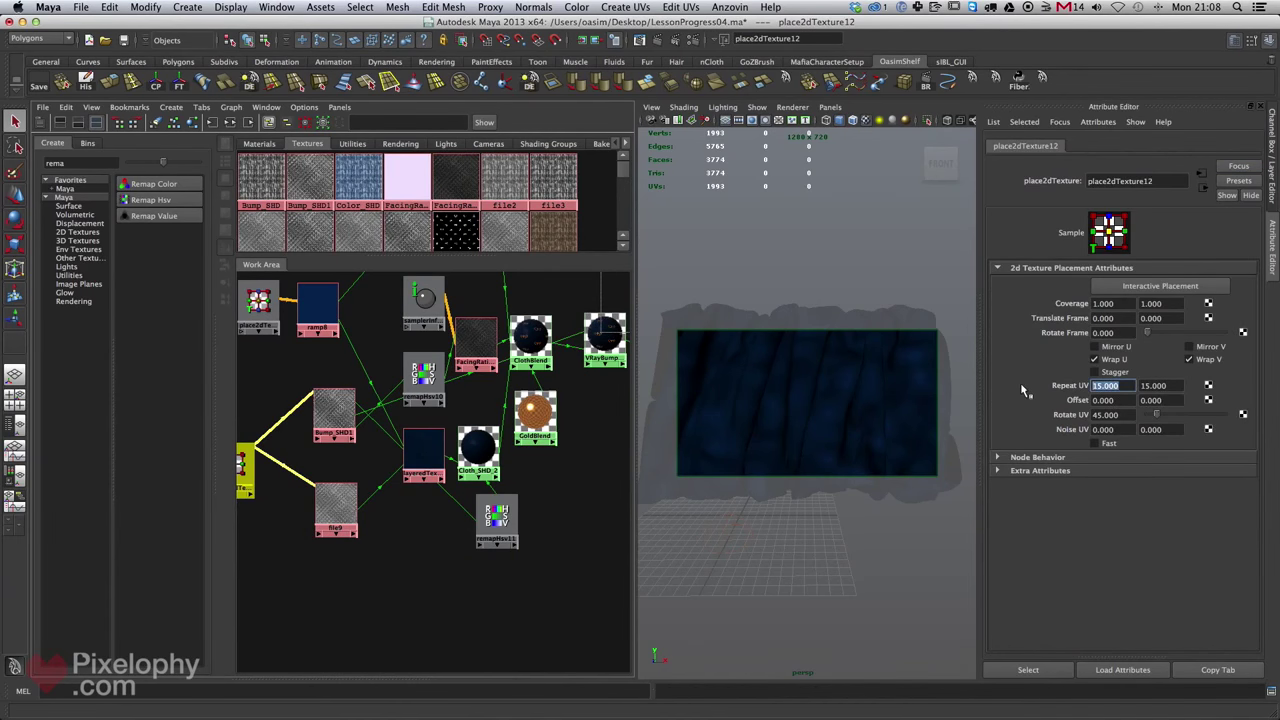
text(20)
key(Return)
double_click(1153, 385)
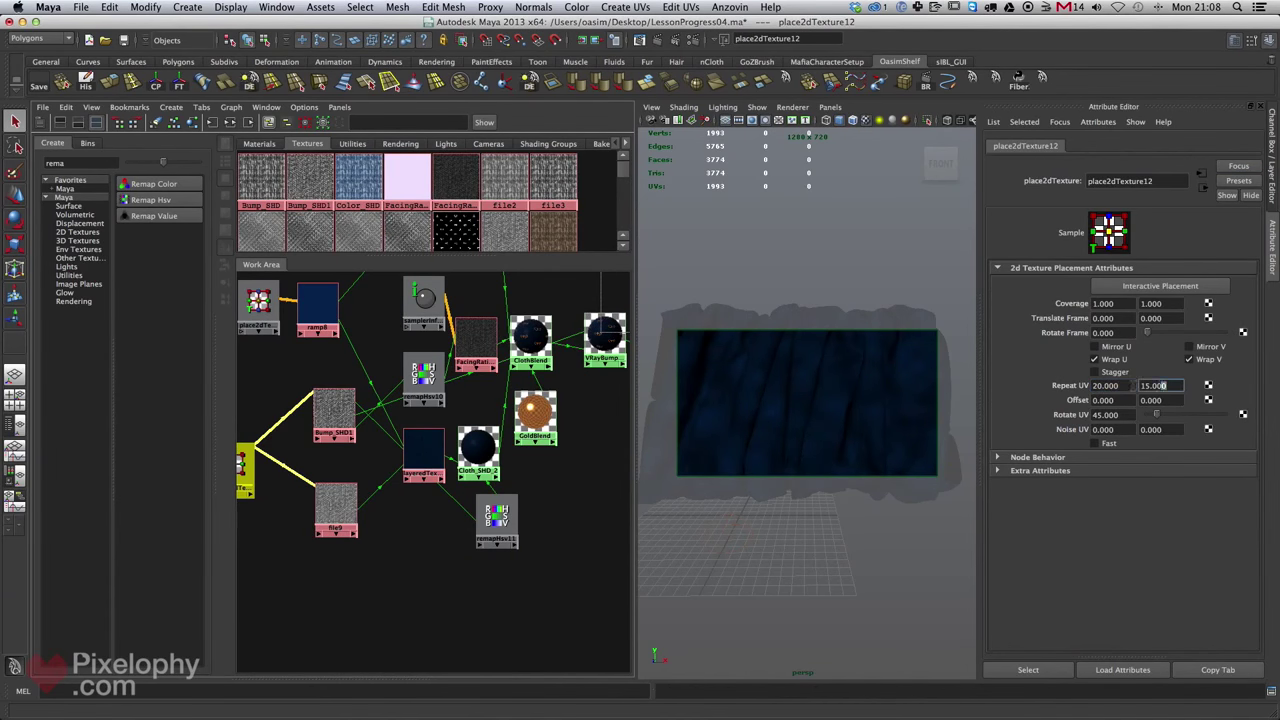
text(20)
key(Return)
scroll(537, 523, up, 5)
alt+middle_drag(434, 477, 431, 477)
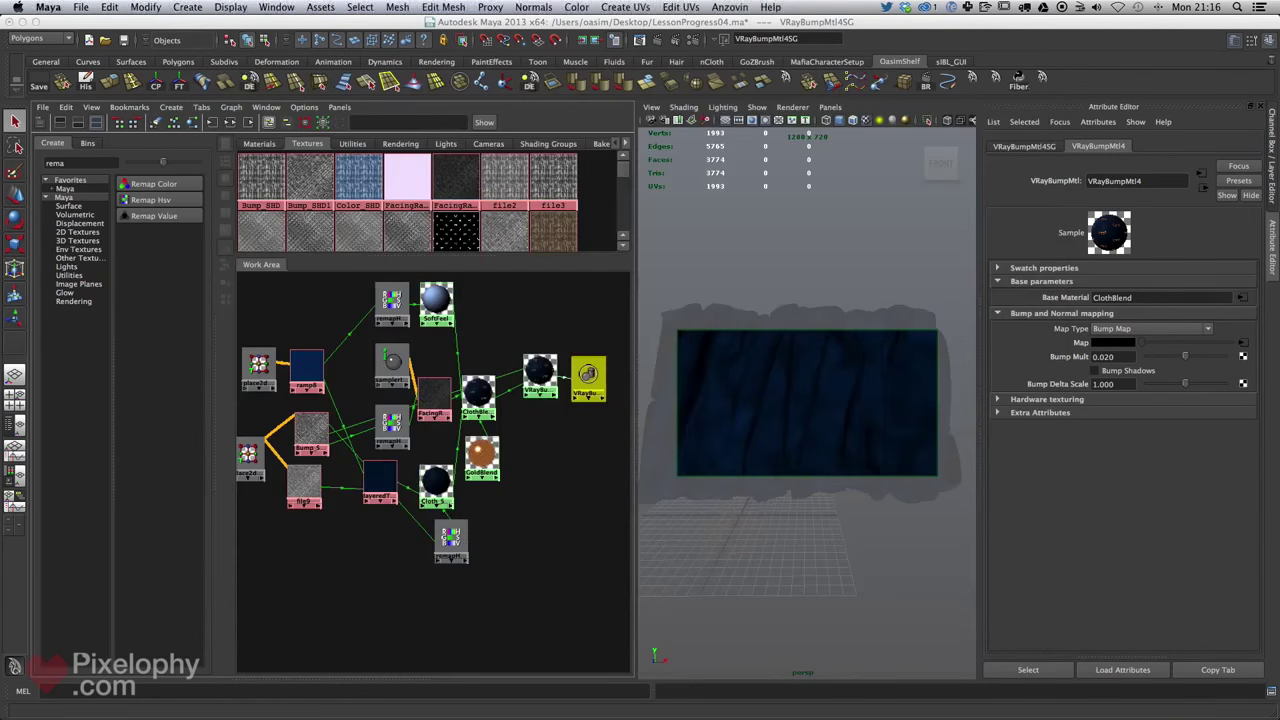
Review the attributes of the ClothBlend and VRayBumpMtl4 materials in the finished network.
click(512, 396)
click(477, 393)
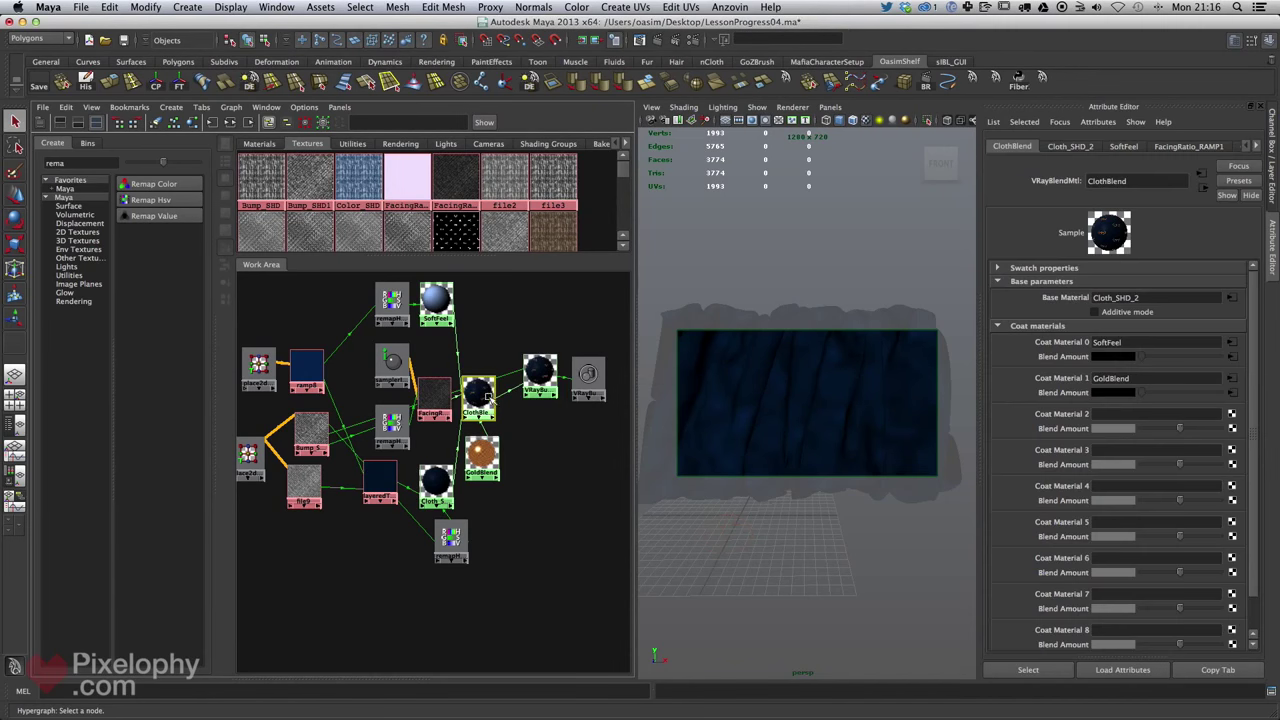
click(537, 375)
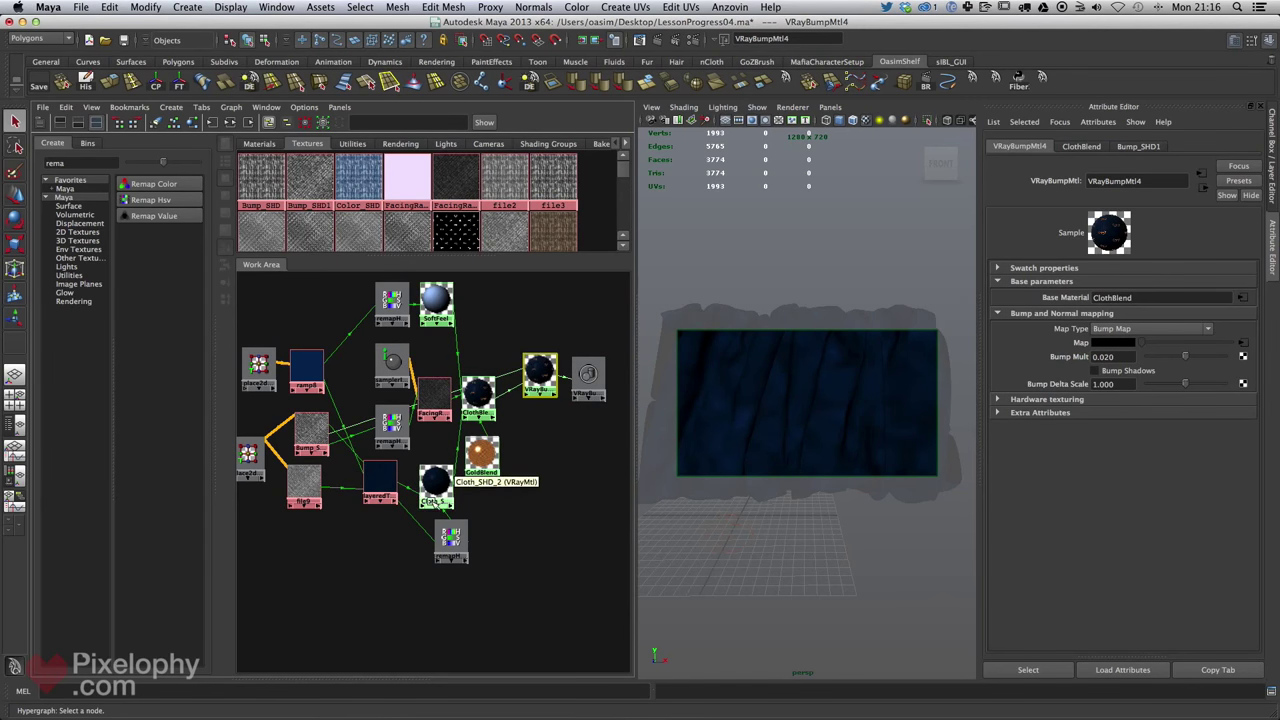
click(490, 404)
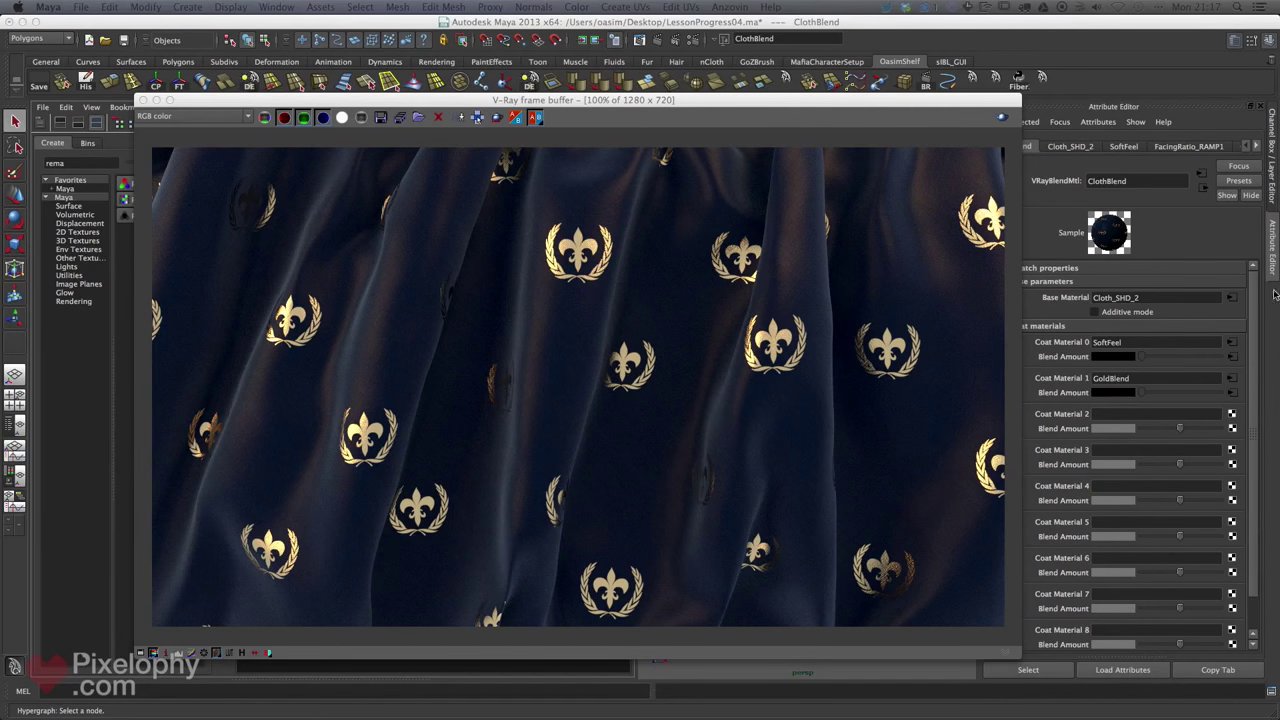
Examine the rendered fabric in the V-Ray frame buffer, then compare it with Royal.png, Red-velvet.png and cloth.png in Preview.
drag(929, 103, 939, 101)
drag(968, 98, 955, 99)
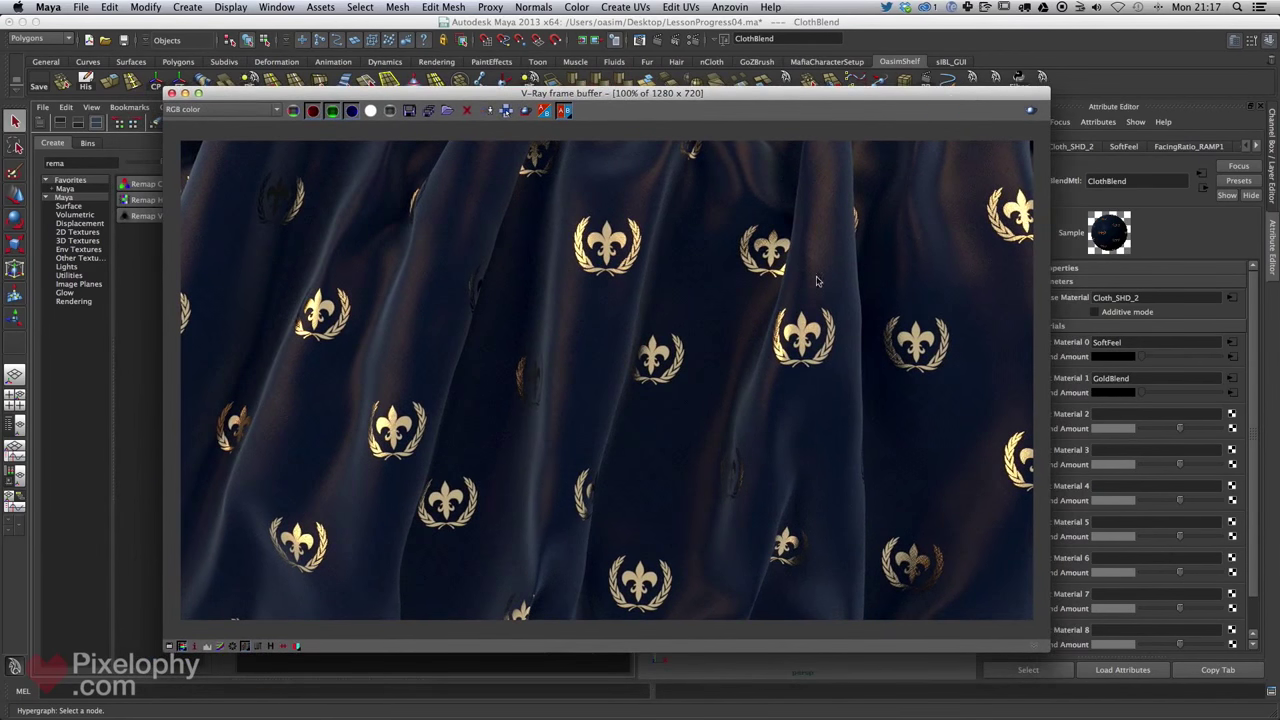
key(super+Tab)
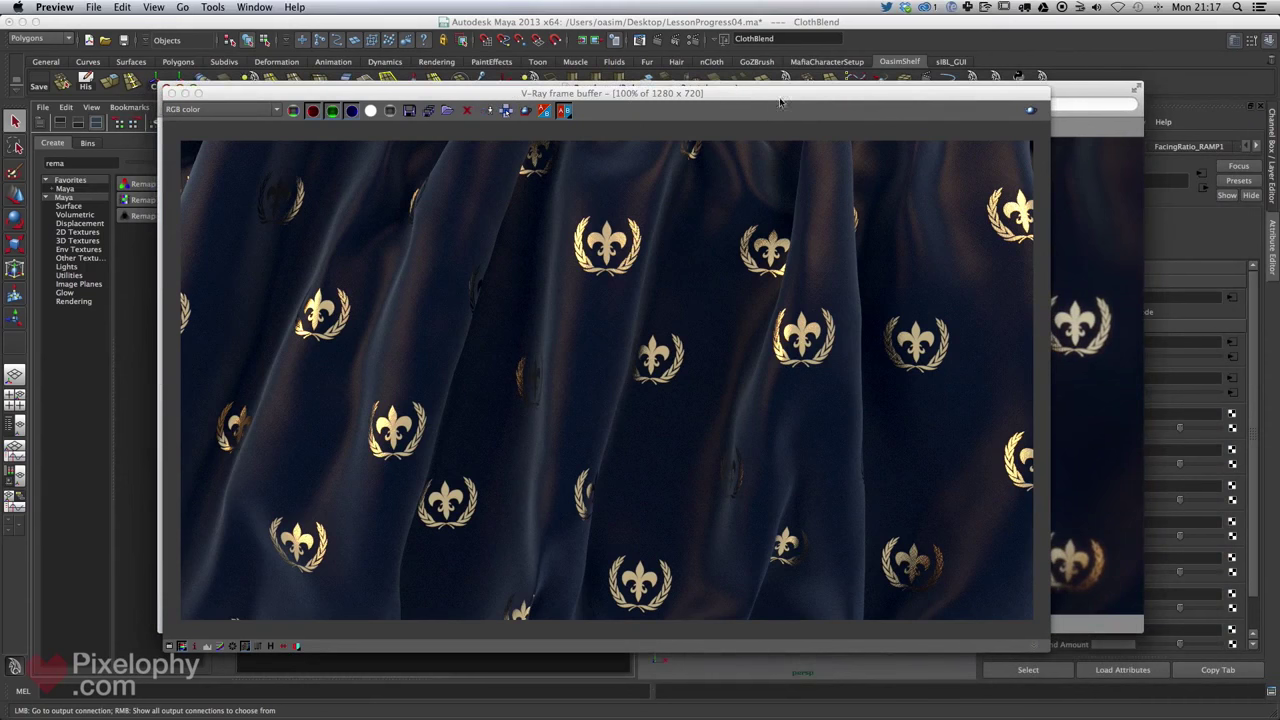
drag(800, 93, 800, 95)
click(811, 87)
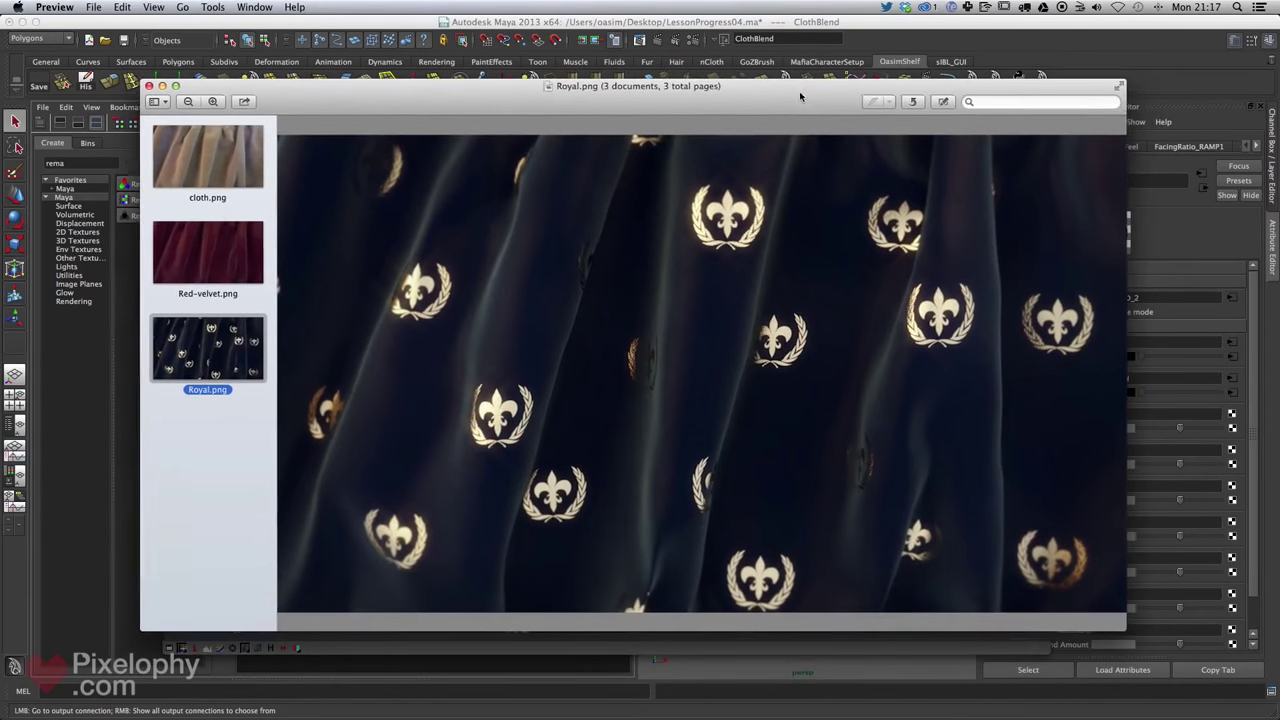
drag(1120, 632, 1140, 633)
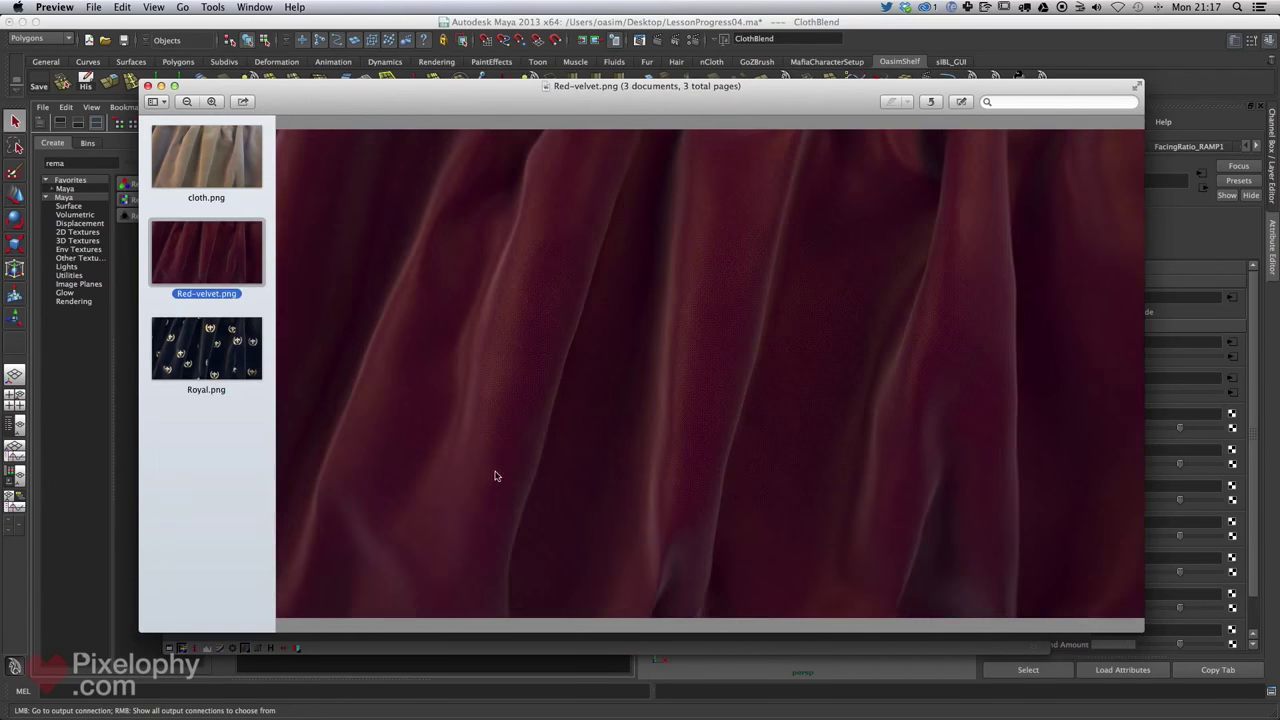
click(236, 162)
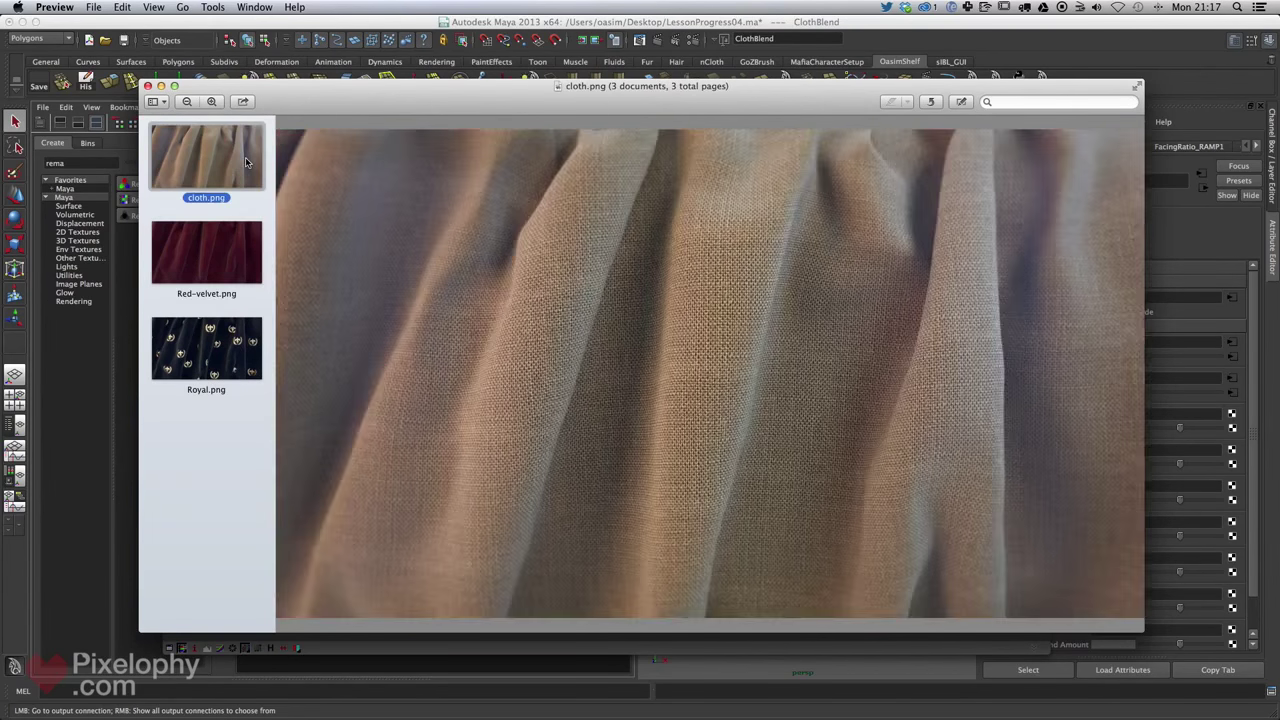